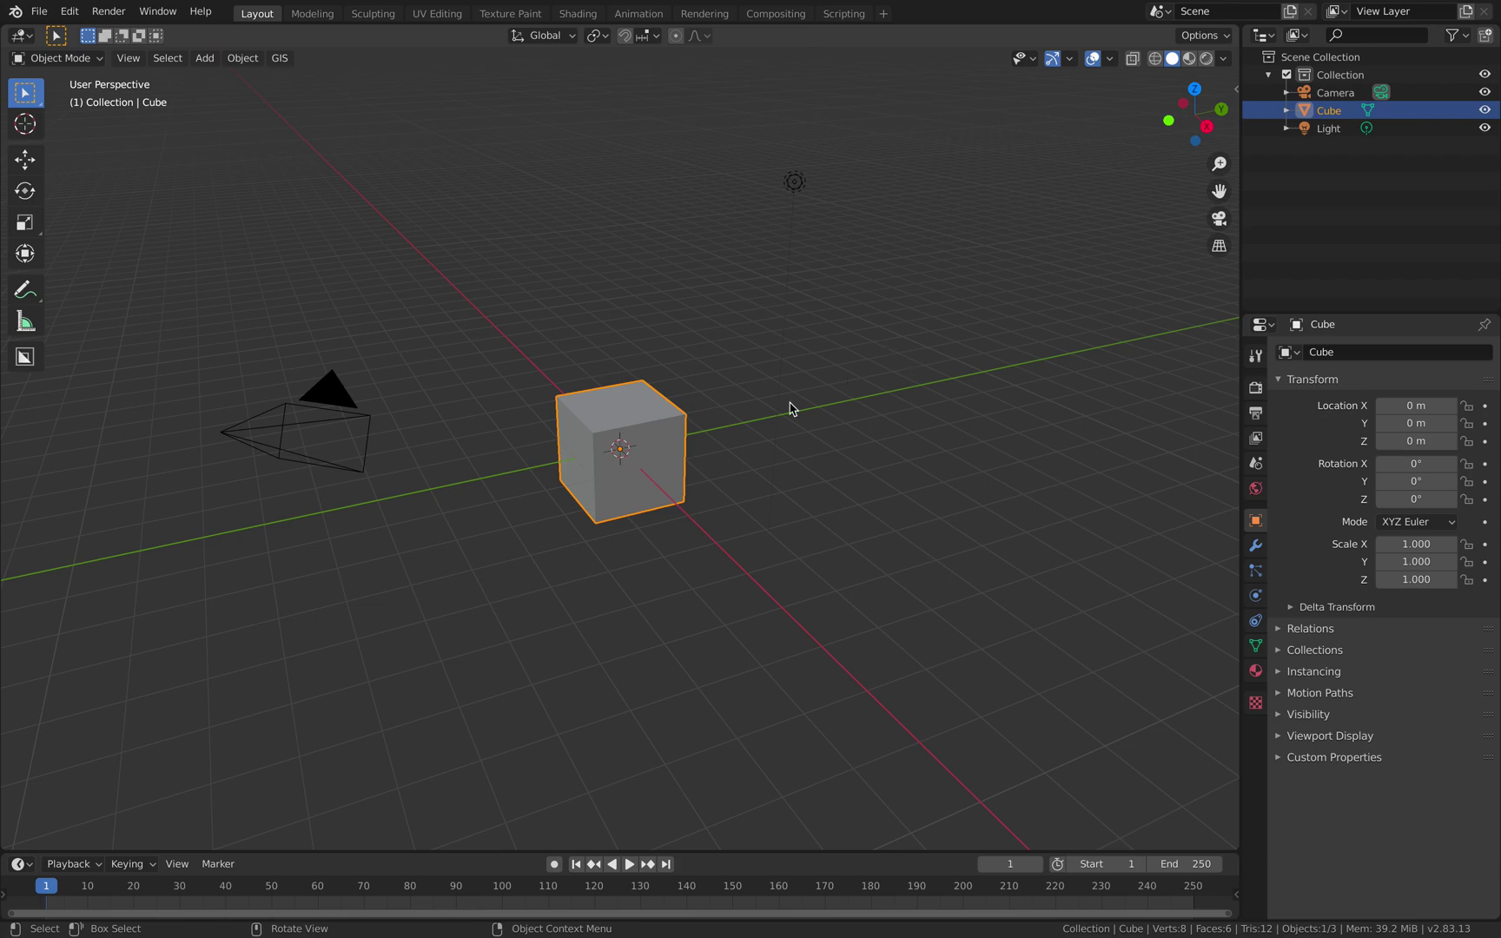
Enter Edit Mode on the default cube and subdivide its whole mesh
scroll(791, 409, "up", 4)
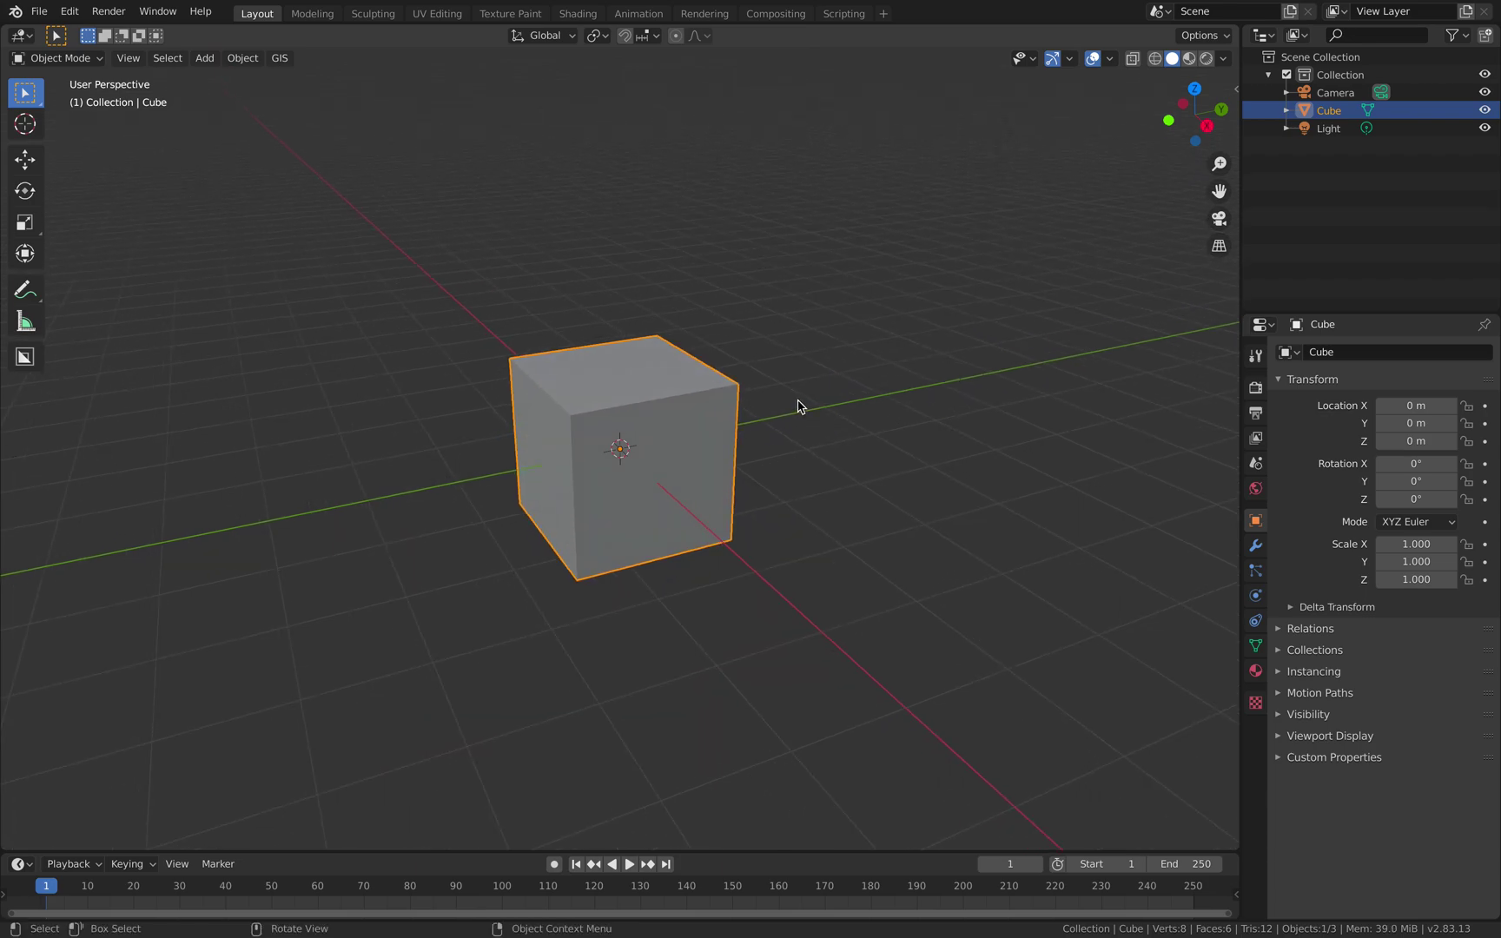
scroll(807, 411, "up", 1)
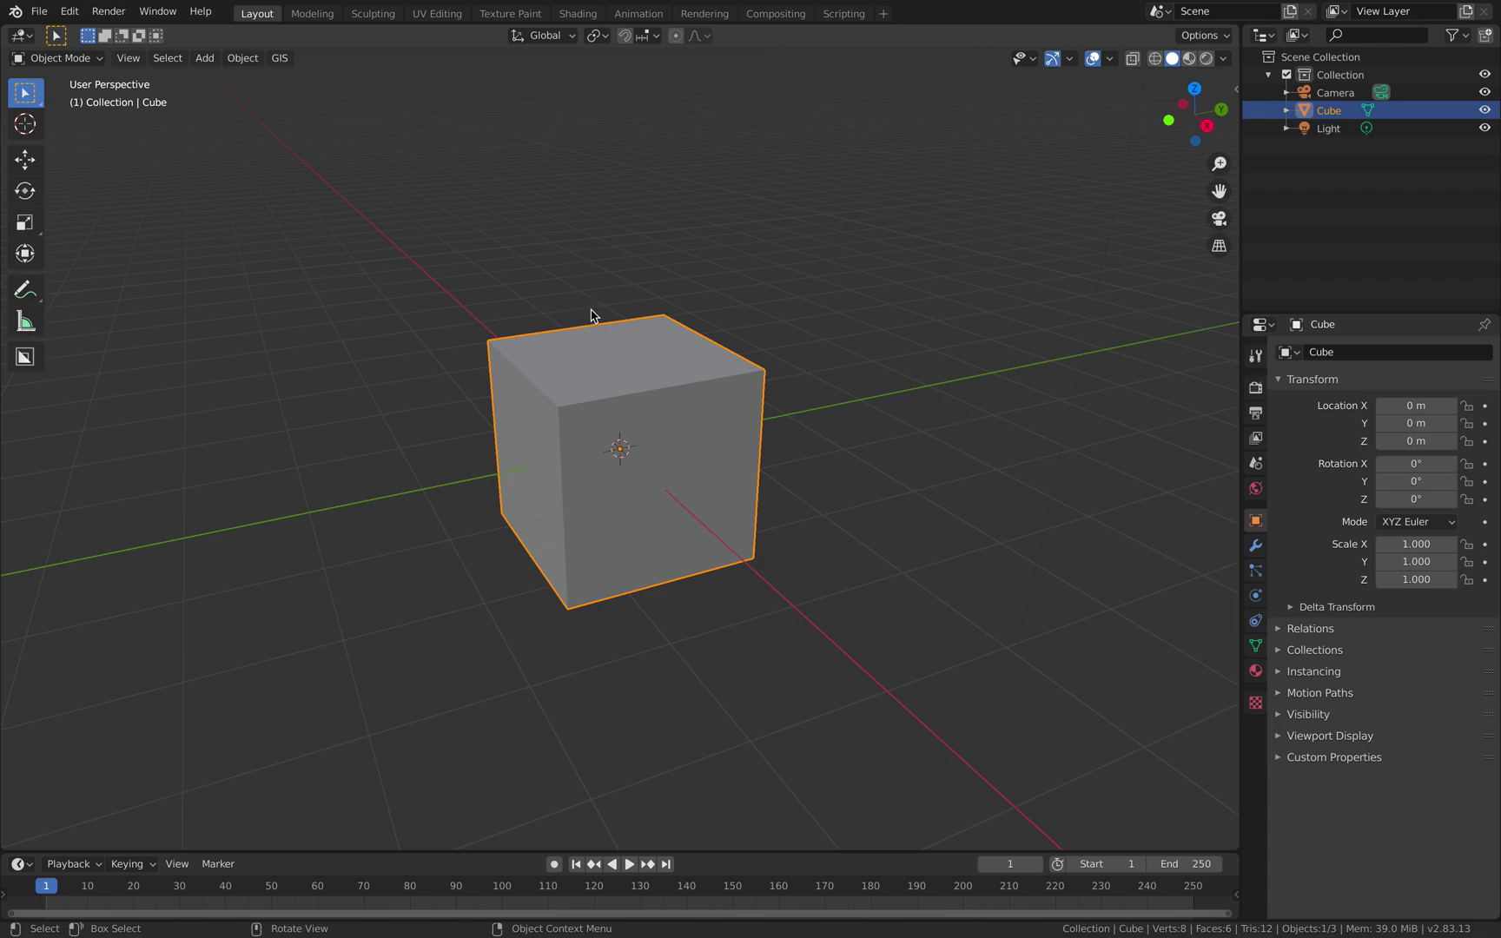
middle_click_drag(675, 360, 704, 374)
key("Tab")
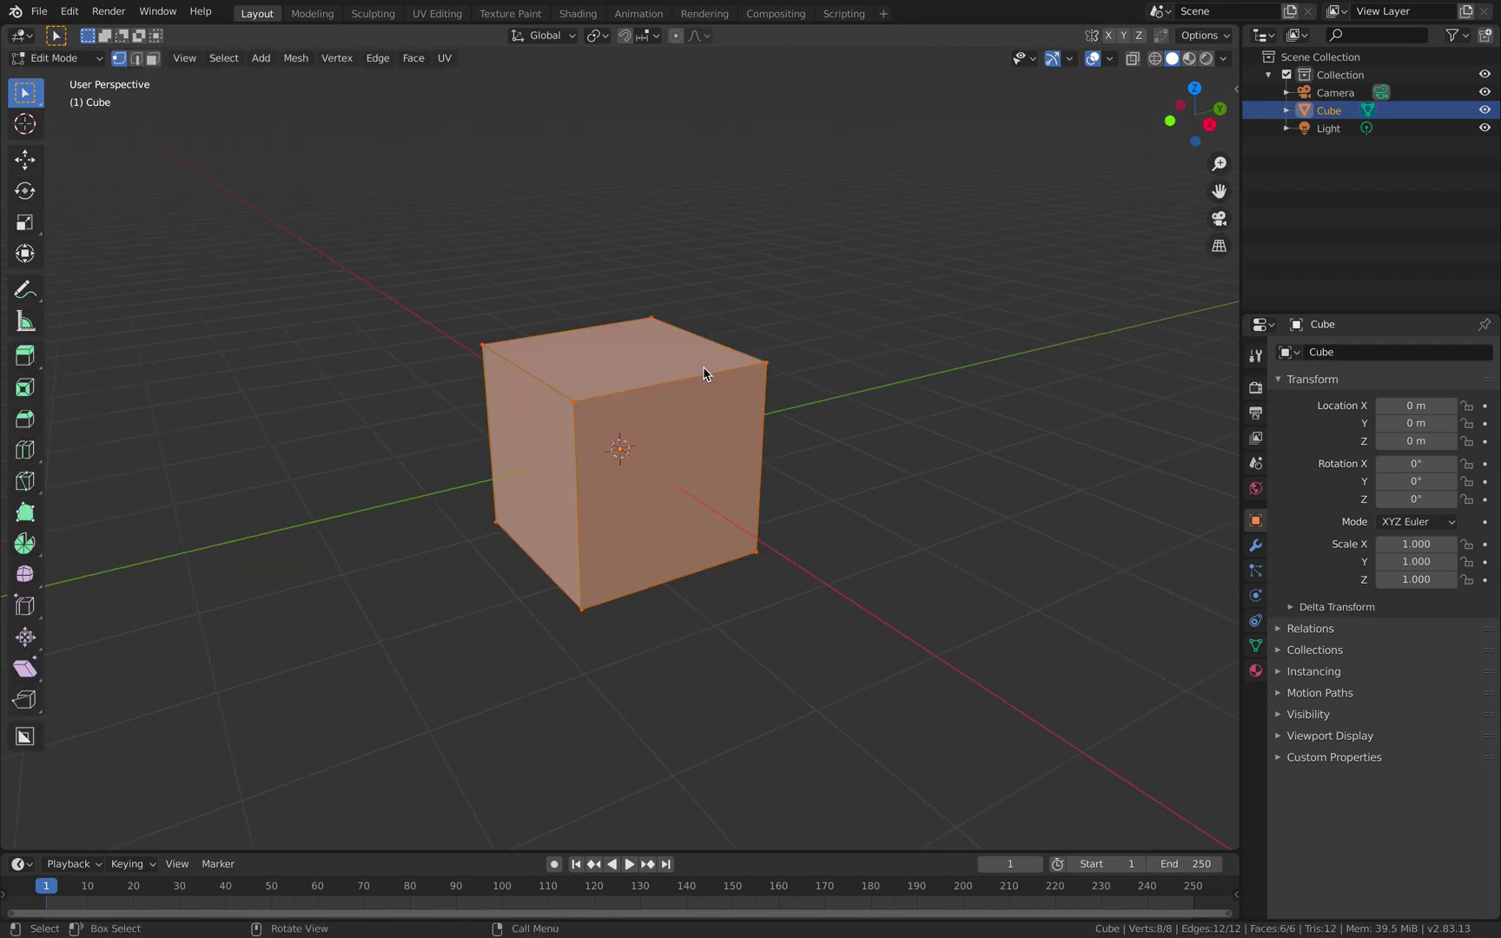
key("F3")
type("subdi")
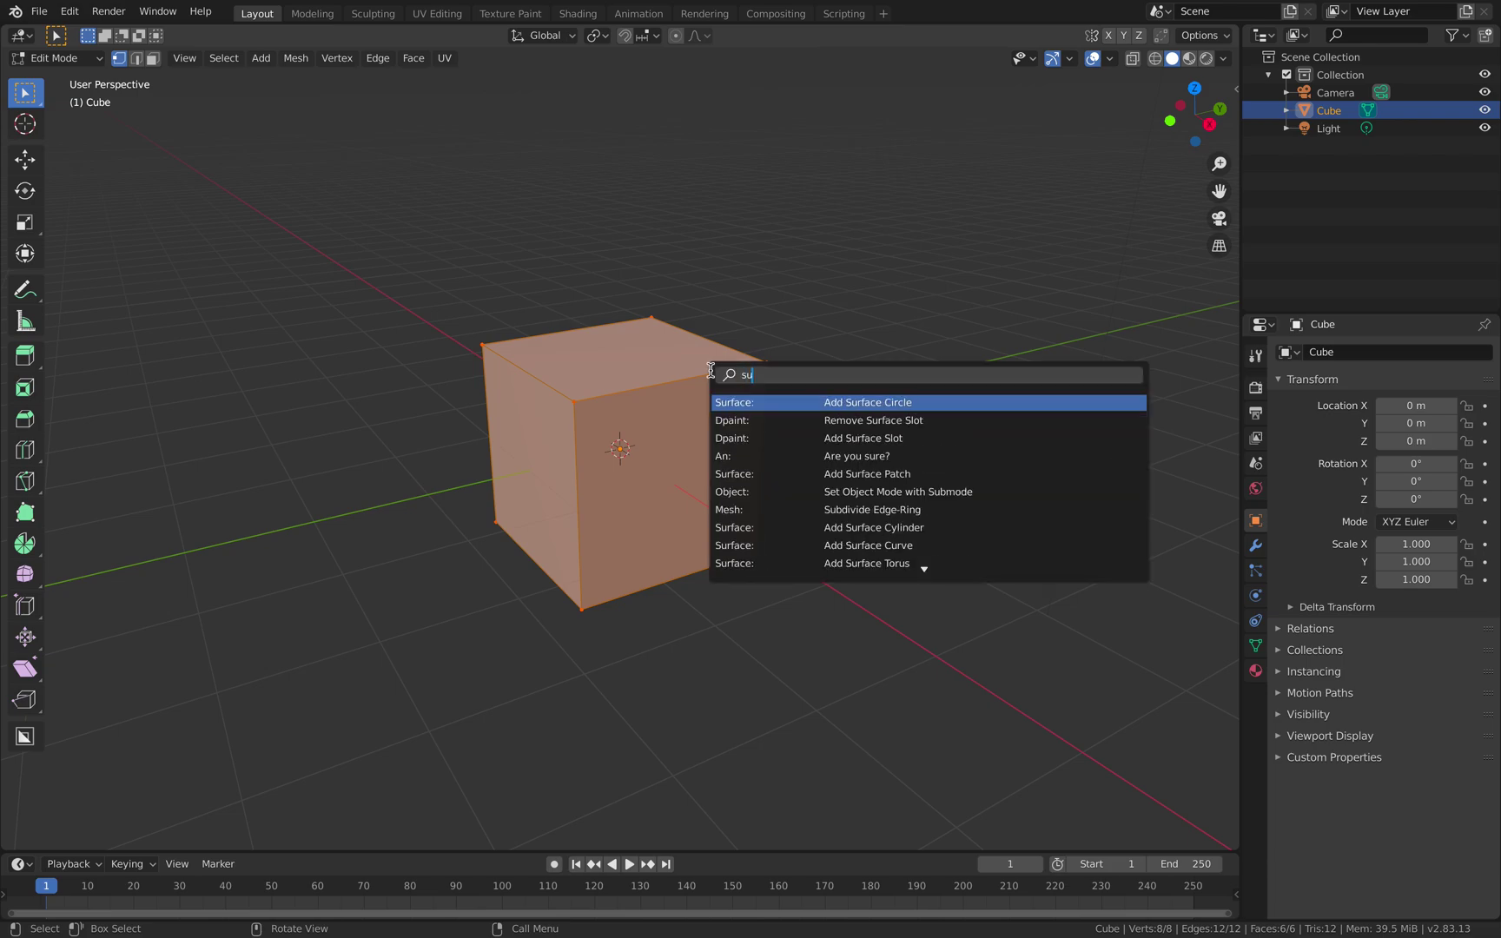
key("Down")
key("Down")
key("Down")
key("Return")
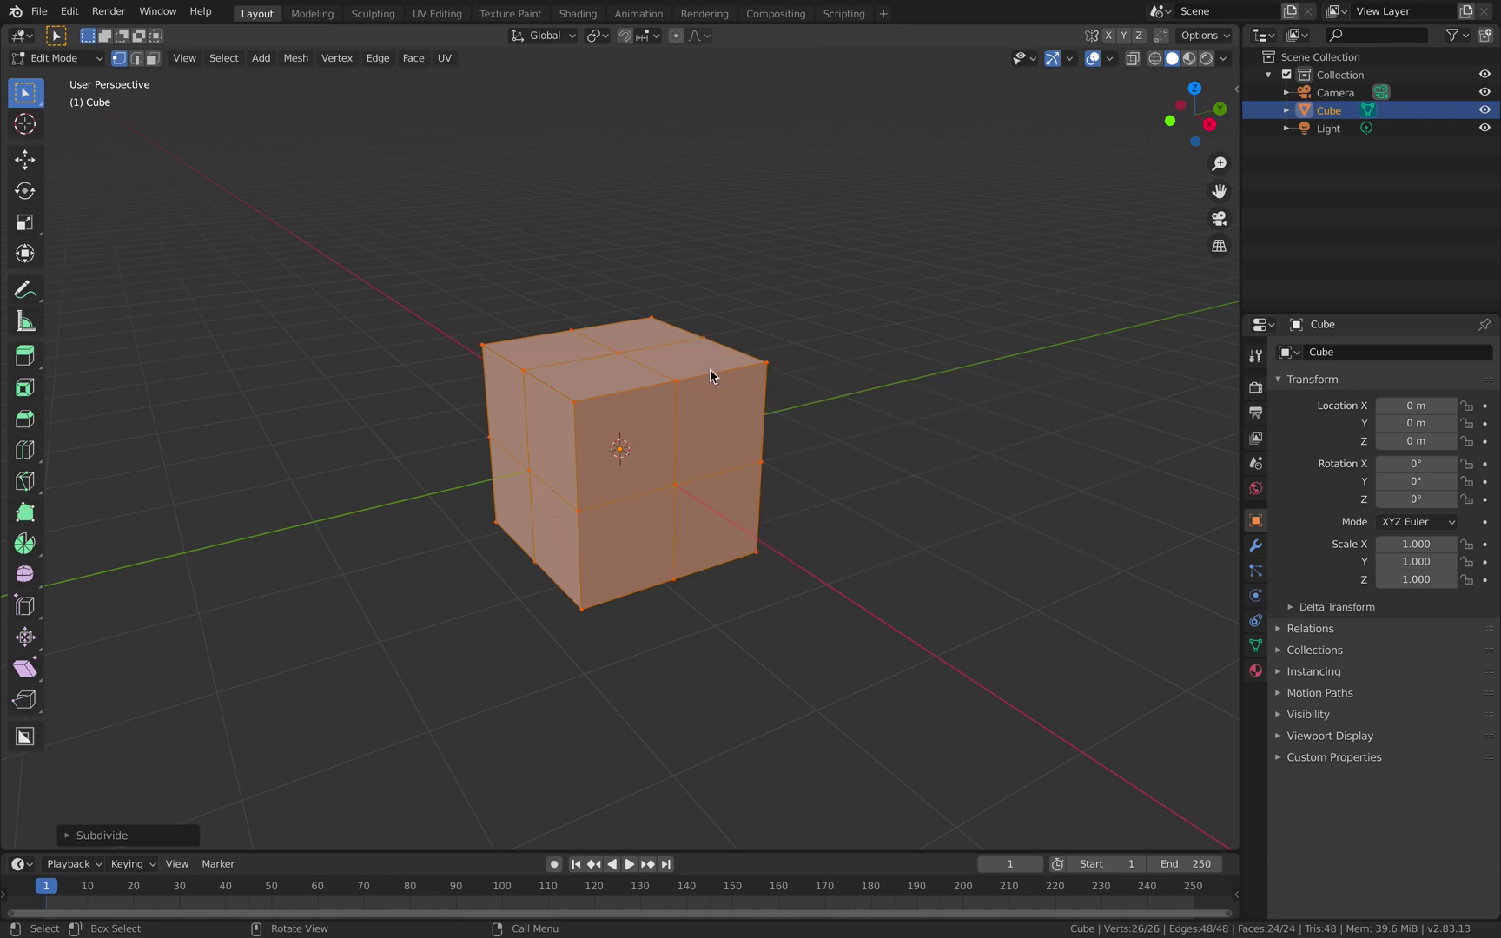
Set the subdivision's number of cuts to 10
left_click(68, 837)
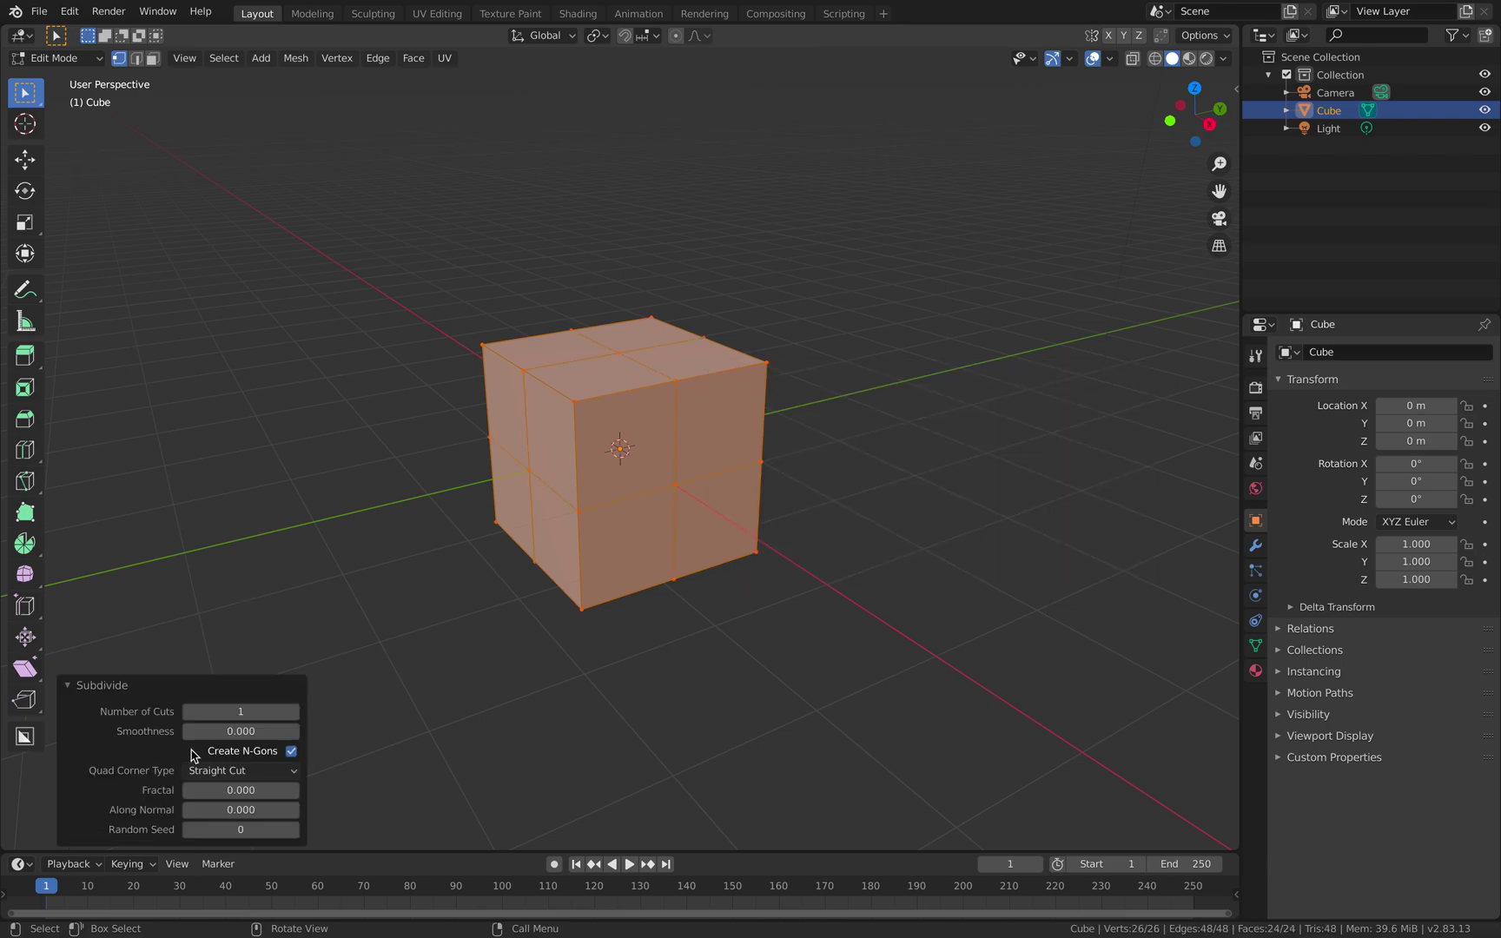
left_click(295, 711)
left_click(294, 712)
left_click(294, 712)
left_click(294, 712)
left_click(295, 711)
left_click(295, 711)
left_click(296, 712)
left_click(296, 711)
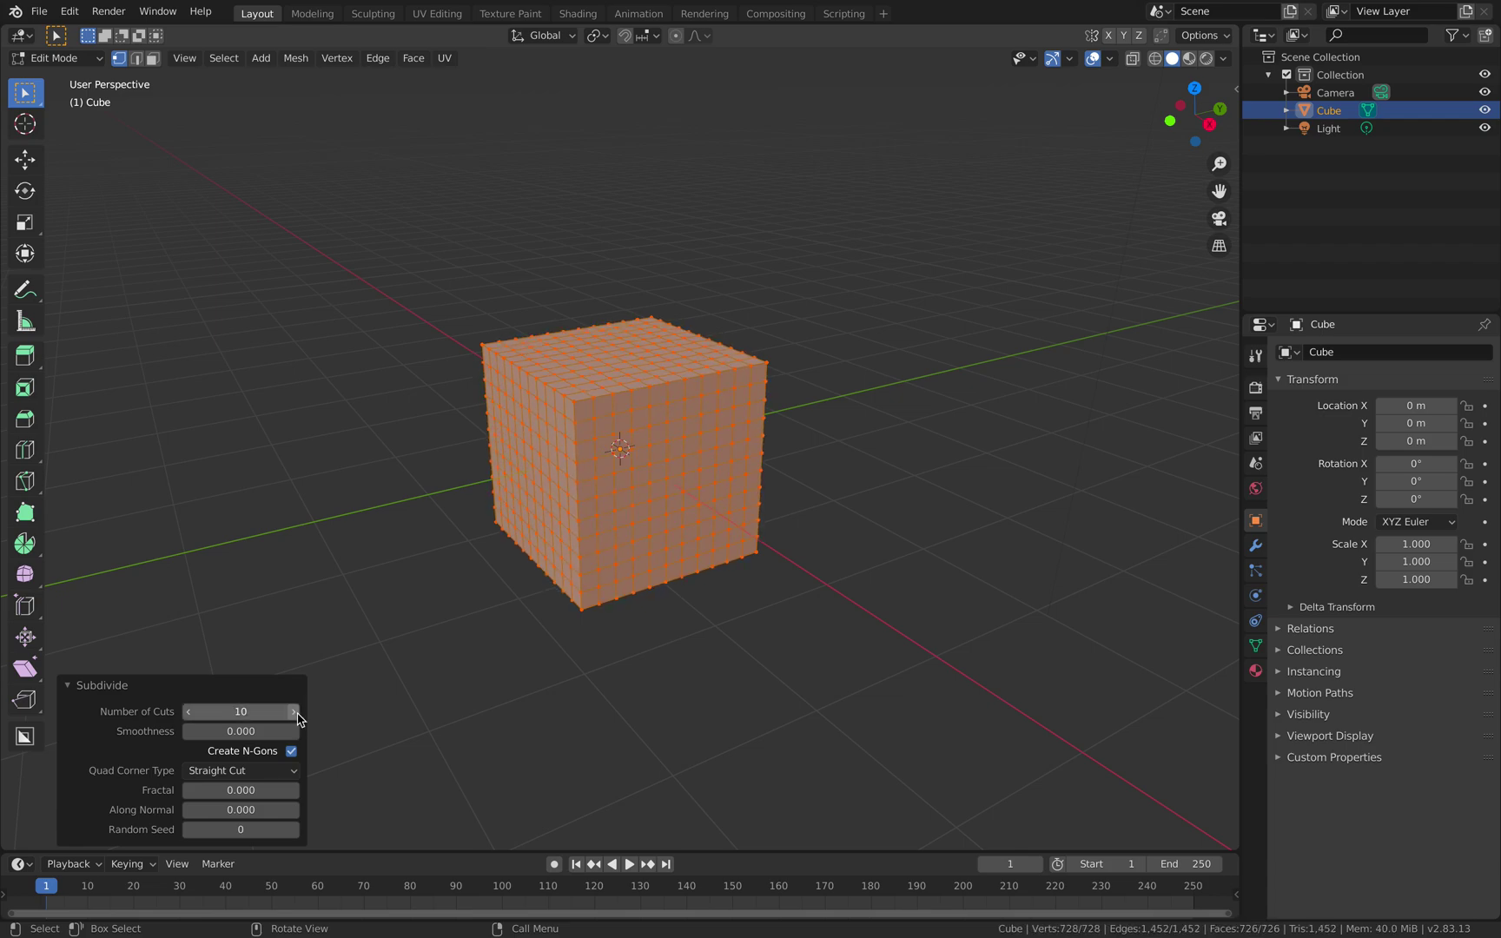
Subdivide the cube's whole mesh a second time with 3 cuts
middle_click_drag(539, 503, 643, 437)
key("Tab")
key("Tab")
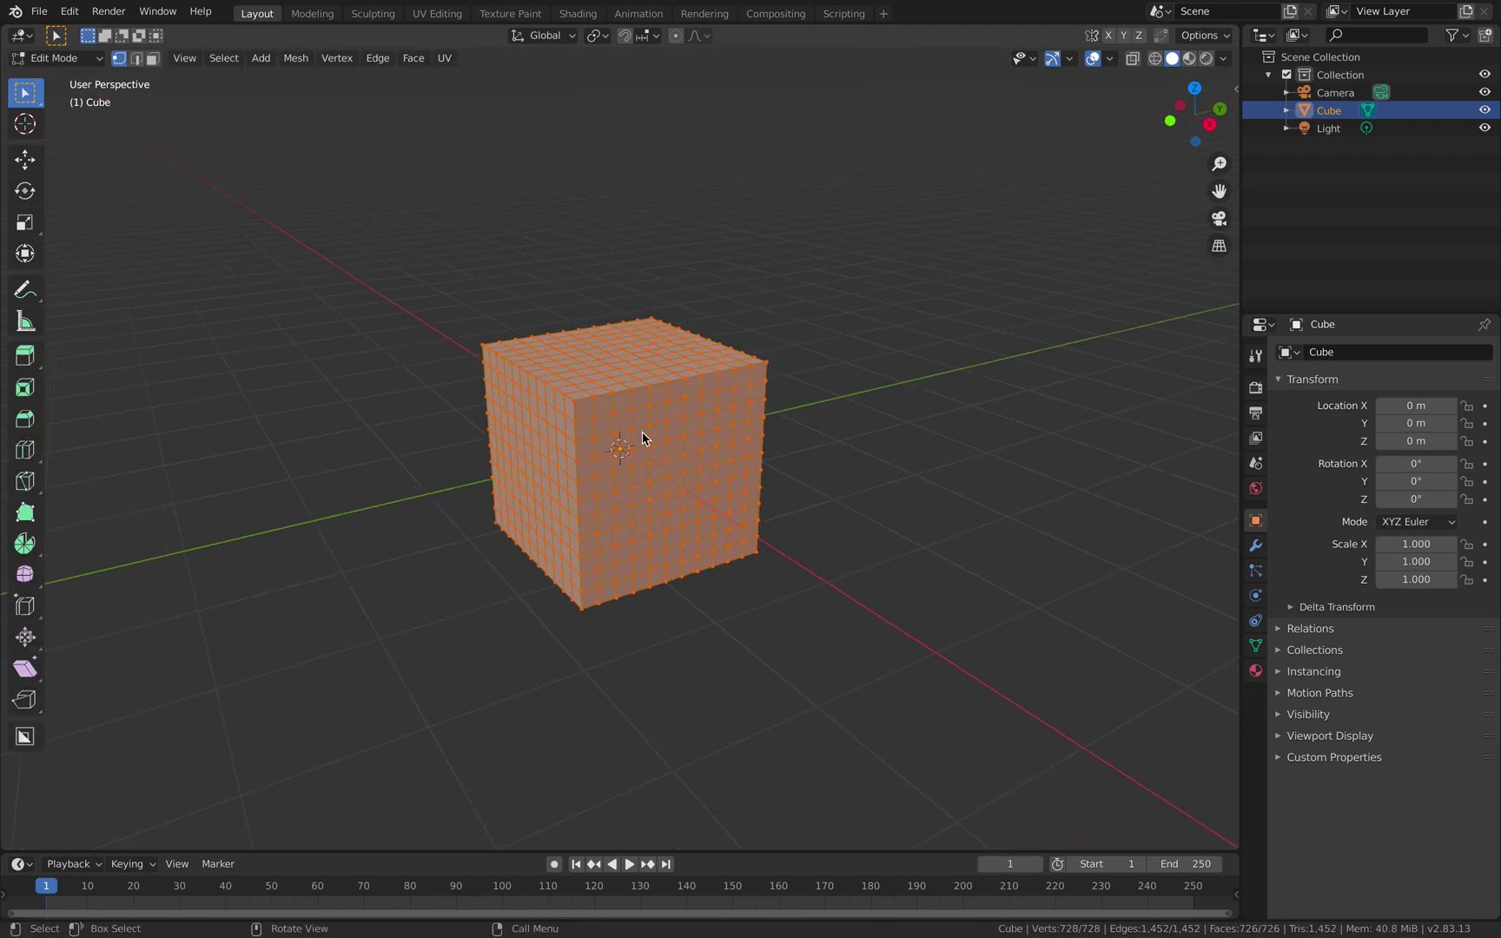
key("F3")
left_click(721, 494)
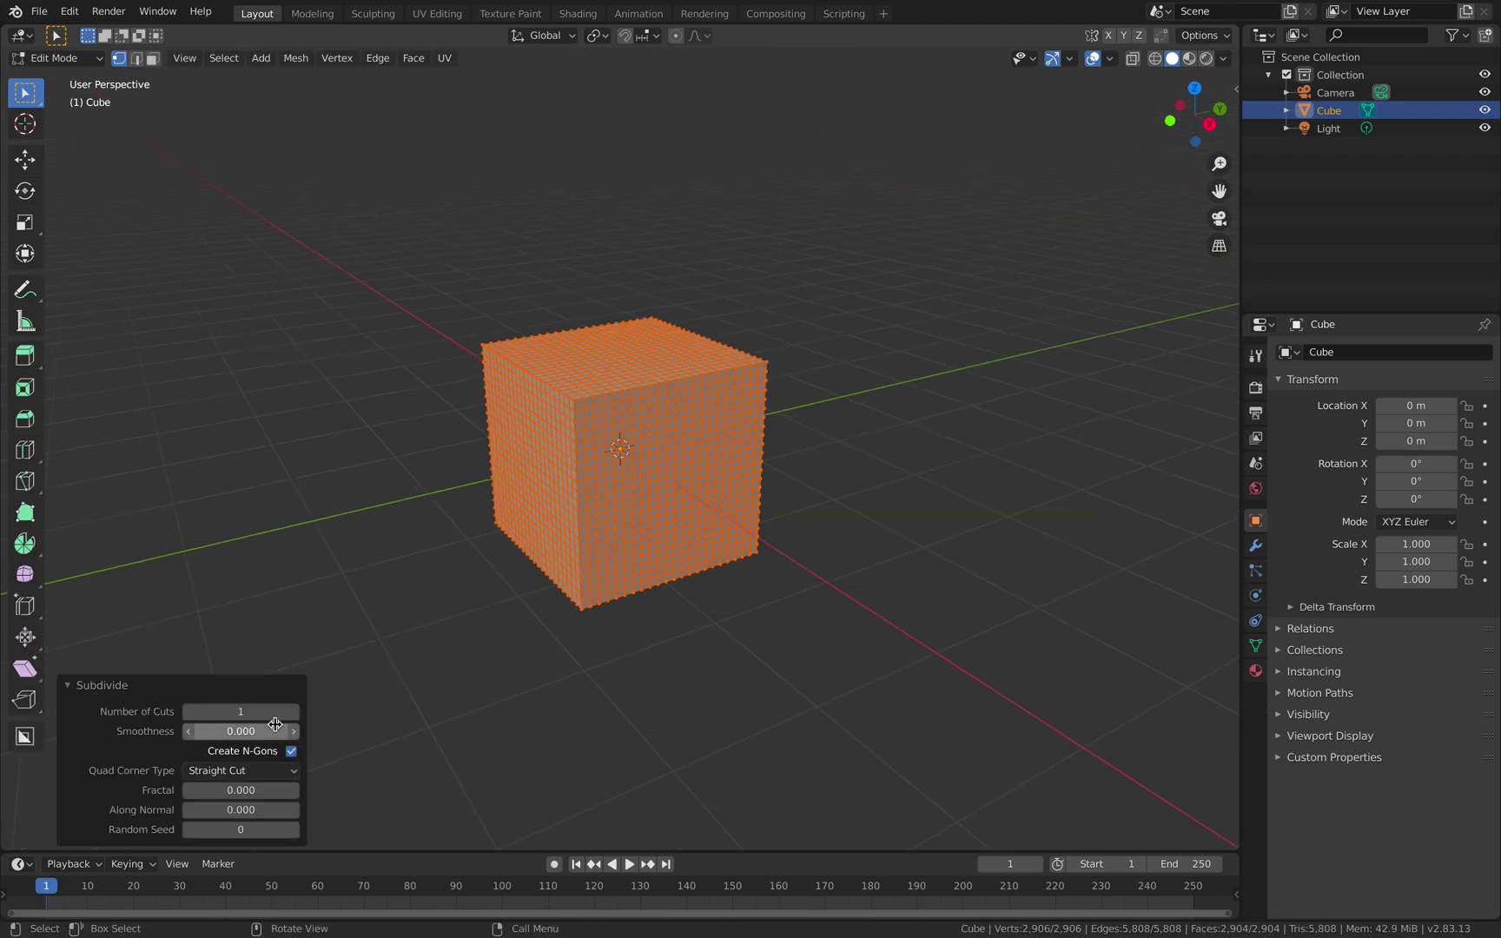
left_click(295, 712)
left_click(295, 712)
middle_click_drag(300, 553, 356, 469)
Switch the cube to Weight Paint mode and paint a full-weight patch across the upper part of the edge between its -Y and +X faces
left_click(50, 59)
left_click(54, 79)
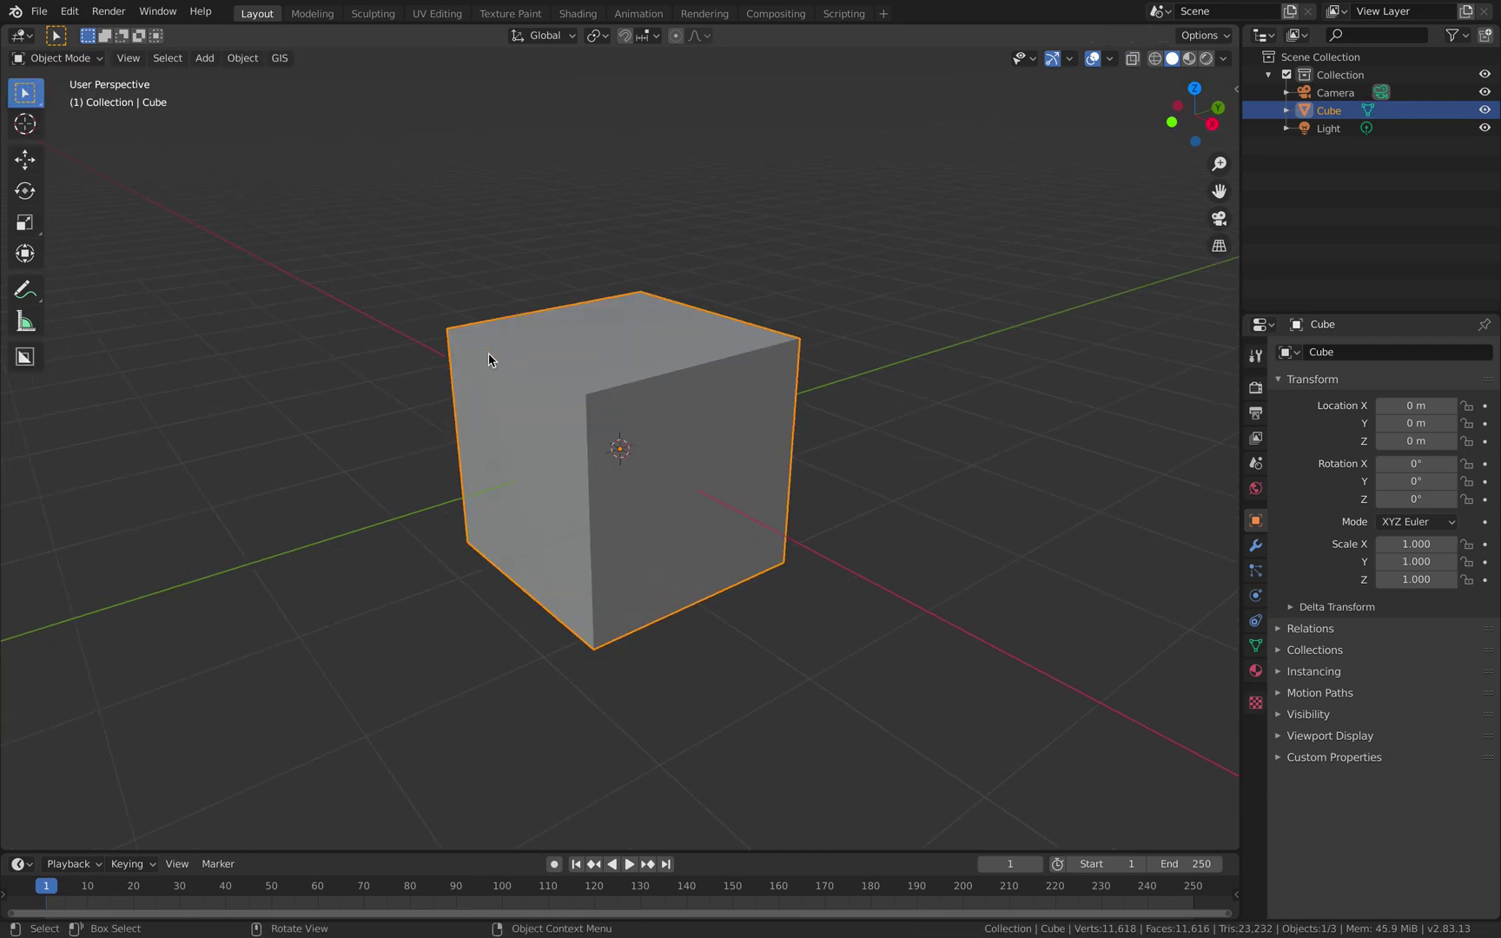
left_click(95, 59)
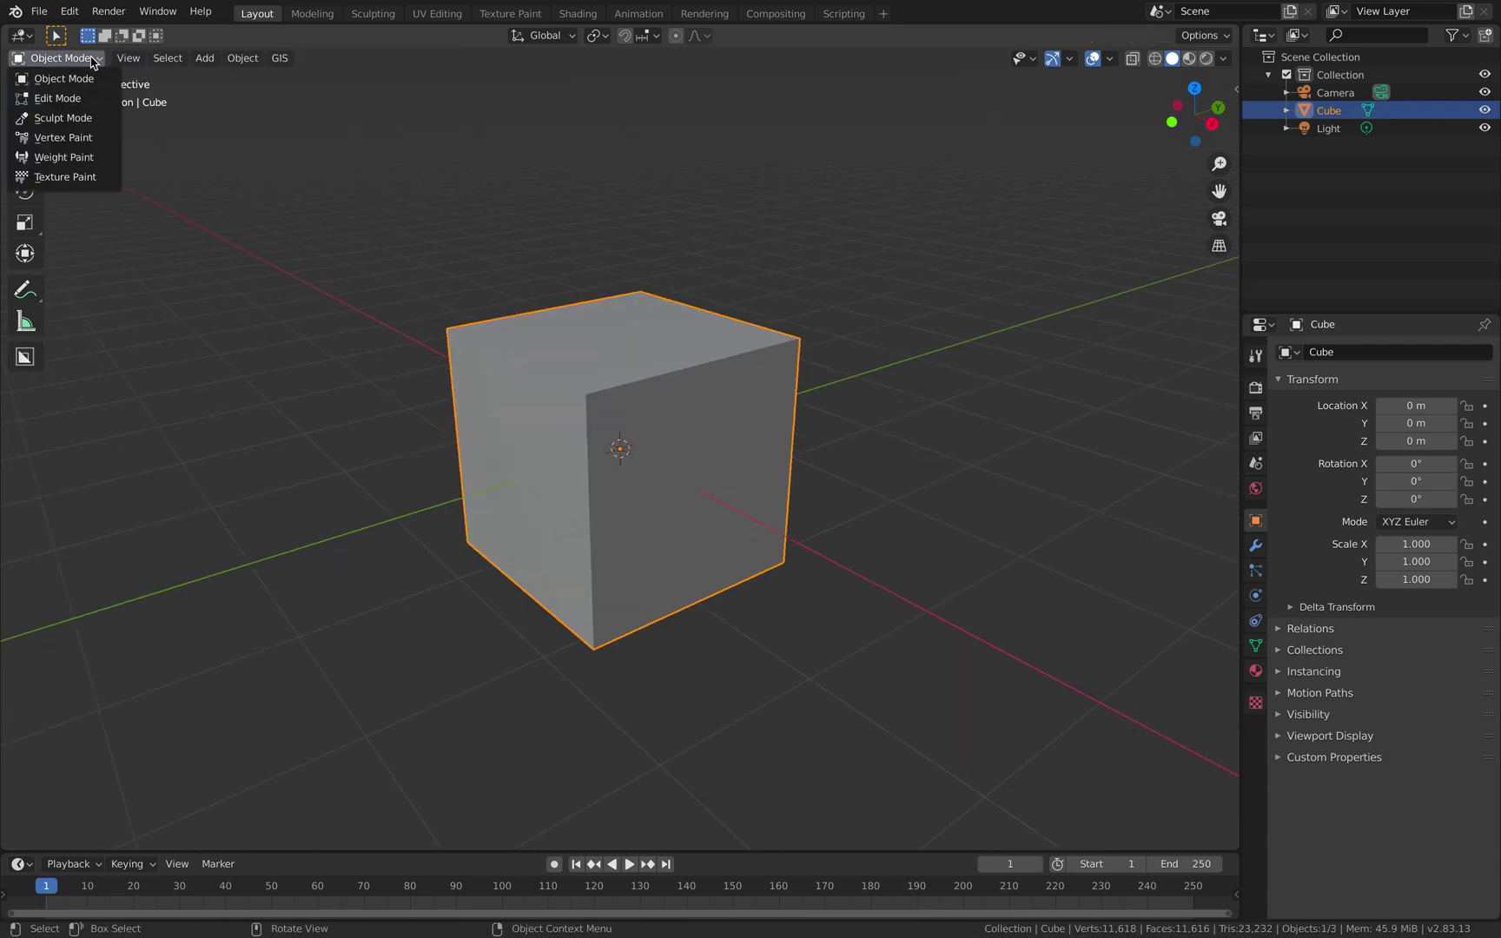
left_click(88, 161)
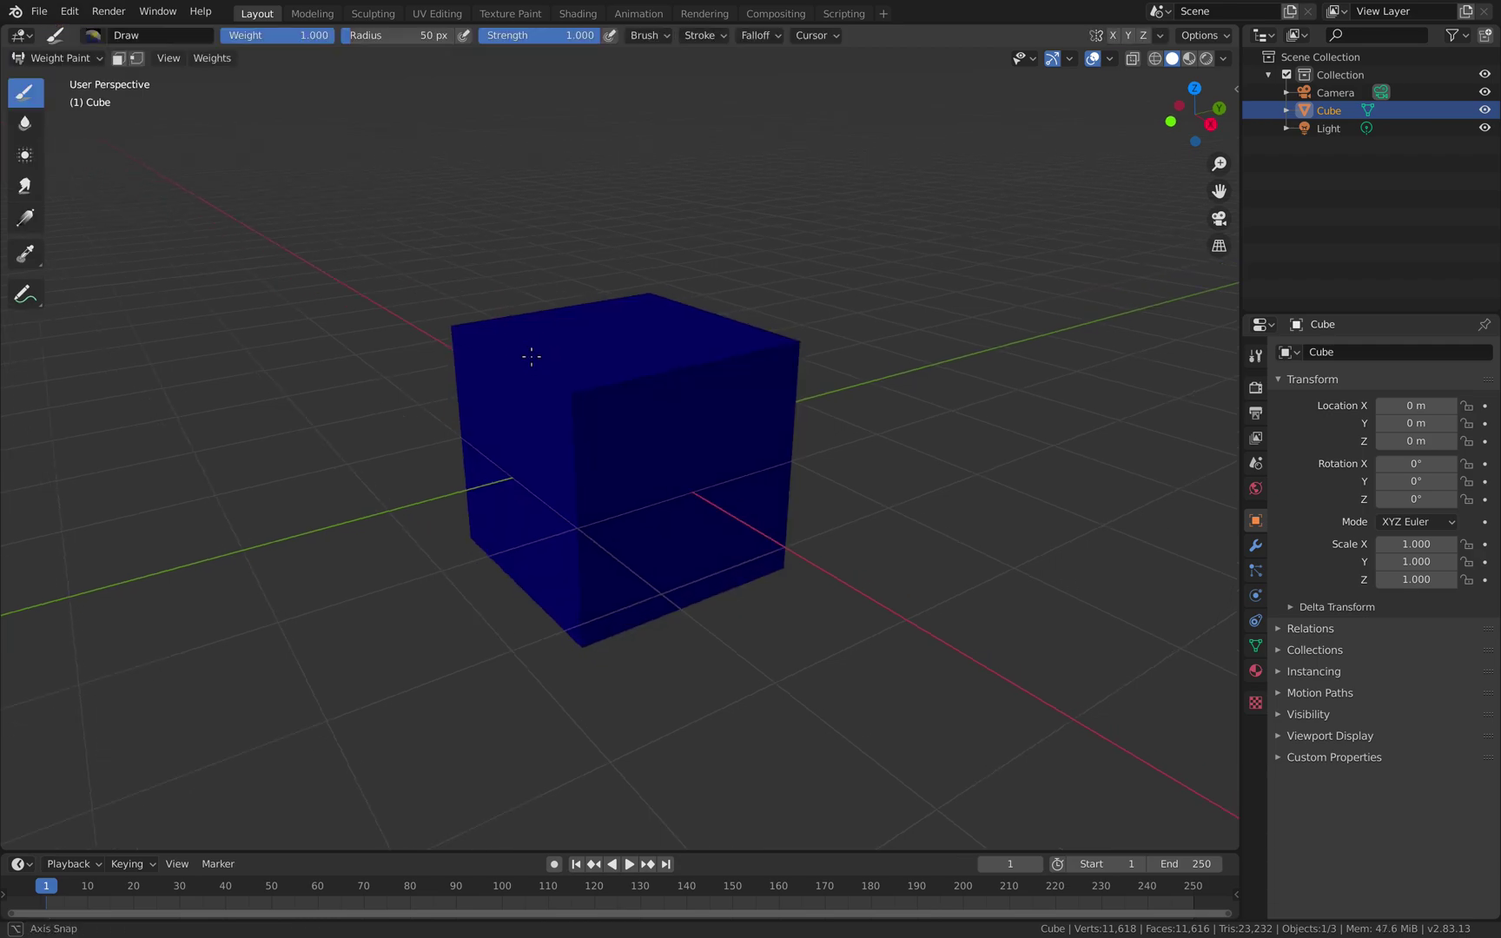
mouse_move(608, 384)
left_mouse_down()
mouse_move(580, 425)
mouse_move(608, 396)
mouse_move(591, 495)
mouse_move(617, 408)
mouse_move(647, 422)
mouse_move(656, 404)
mouse_move(636, 446)
left_mouse_up()
middle_click_drag(603, 428, 650, 429)
mouse_move(650, 429)
left_mouse_down()
mouse_move(656, 445)
mouse_move(640, 447)
left_mouse_up()
middle_click_drag(641, 446, 581, 450)
mouse_move(622, 414)
left_mouse_down()
mouse_move(543, 434)
mouse_move(599, 438)
left_mouse_up()
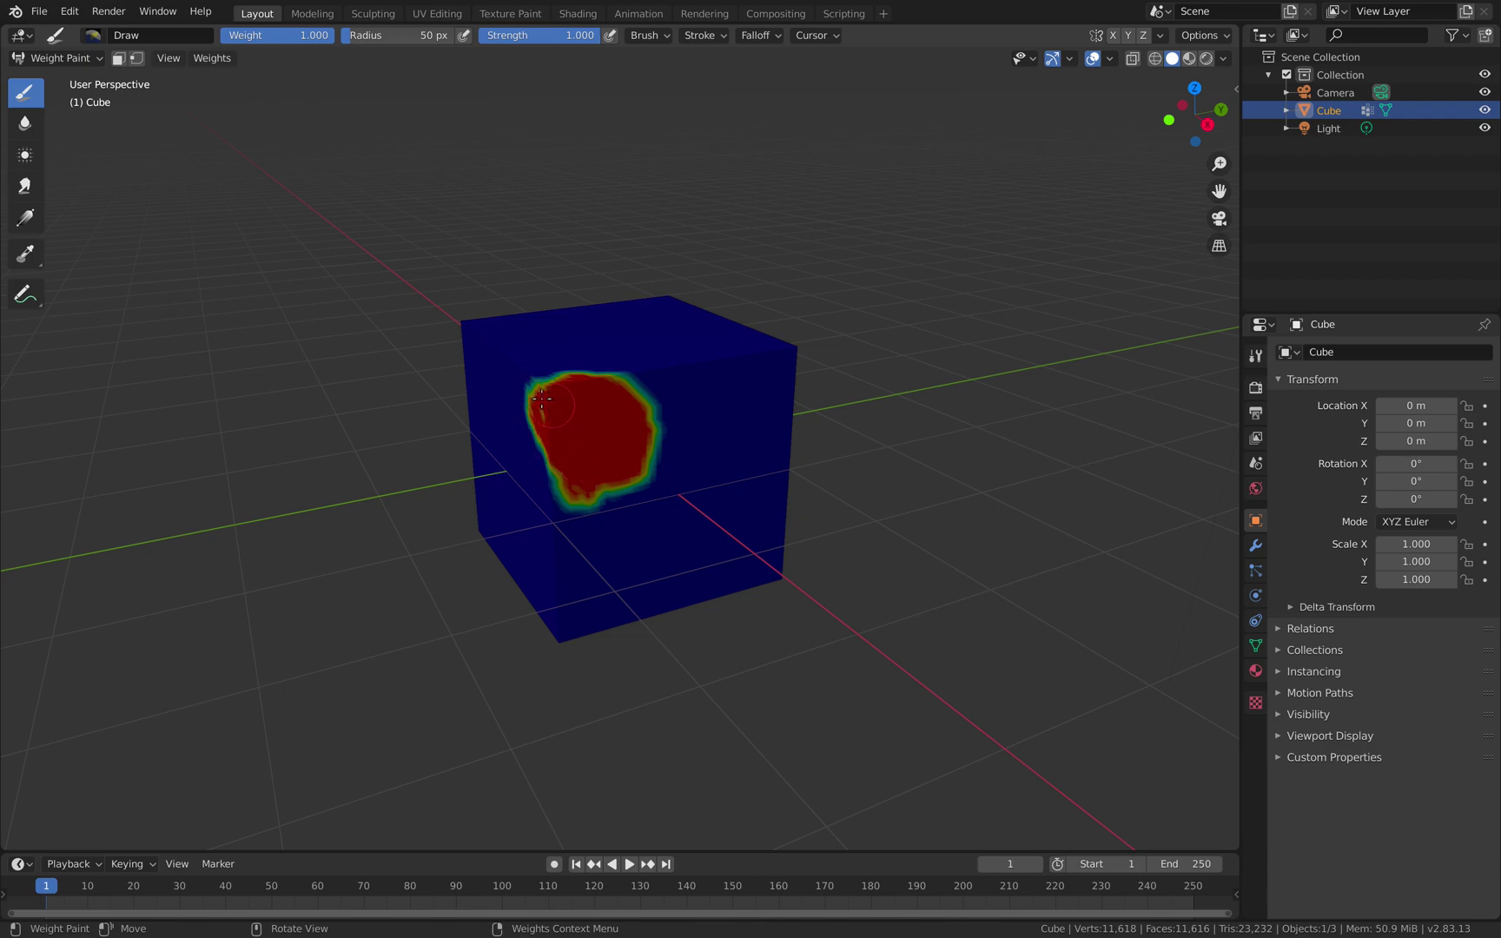
left_click_drag(548, 388, 598, 378)
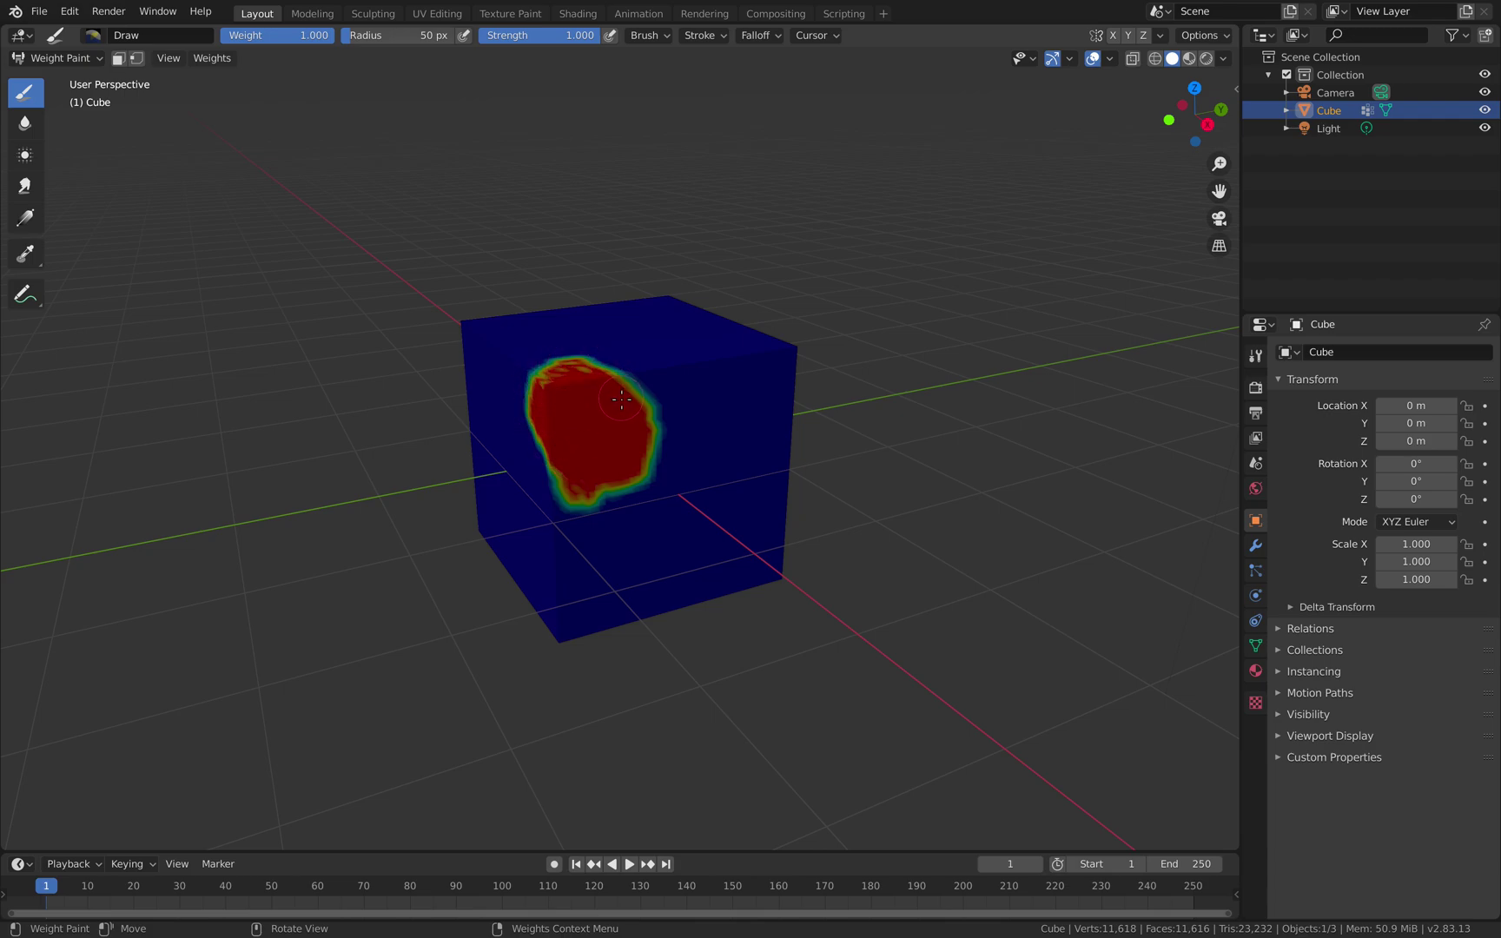
Paint more full-weight patches low on the +X face, at the cube's upper corner and on the -Y face
middle_click_drag(622, 399, 656, 439)
mouse_move(682, 482)
left_mouse_down()
mouse_move(688, 496)
mouse_move(721, 491)
mouse_move(642, 502)
mouse_move(703, 494)
left_mouse_up()
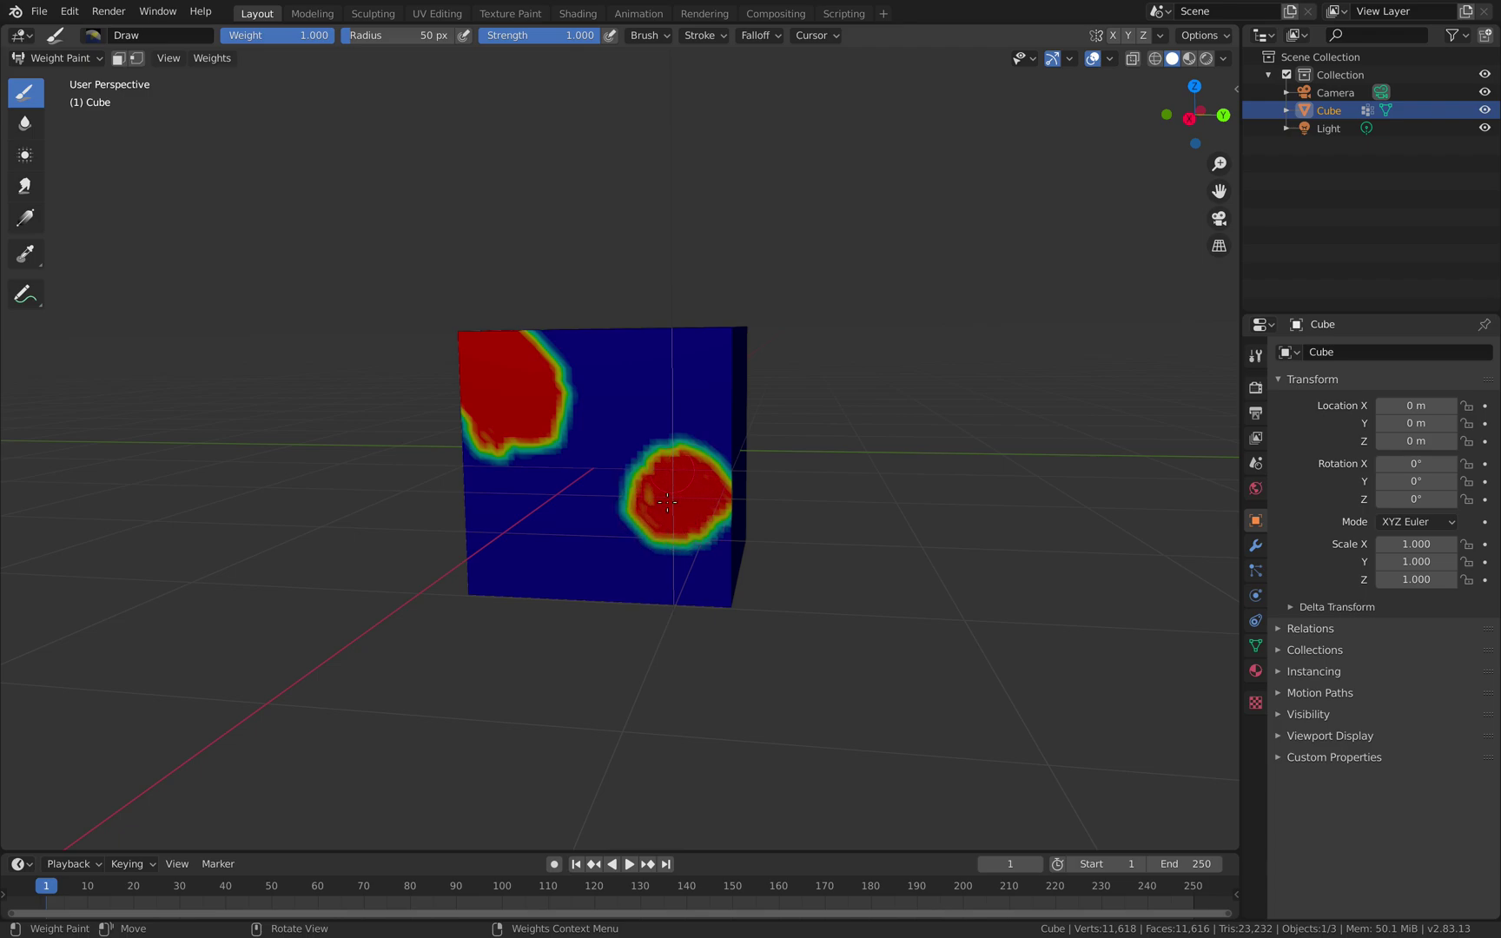
middle_click_drag(667, 501, 671, 538)
mouse_move(678, 386)
left_mouse_down()
mouse_move(711, 424)
mouse_move(686, 374)
mouse_move(661, 365)
mouse_move(643, 409)
mouse_move(712, 423)
mouse_move(649, 372)
mouse_move(621, 441)
left_mouse_up()
middle_click_drag(581, 417, 681, 419)
mouse_move(514, 409)
left_mouse_down()
mouse_move(573, 452)
mouse_move(522, 391)
mouse_move(591, 469)
mouse_move(513, 434)
mouse_move(530, 491)
mouse_move(486, 451)
mouse_move(540, 423)
mouse_move(581, 474)
left_mouse_up()
left_click_drag(567, 380, 533, 380)
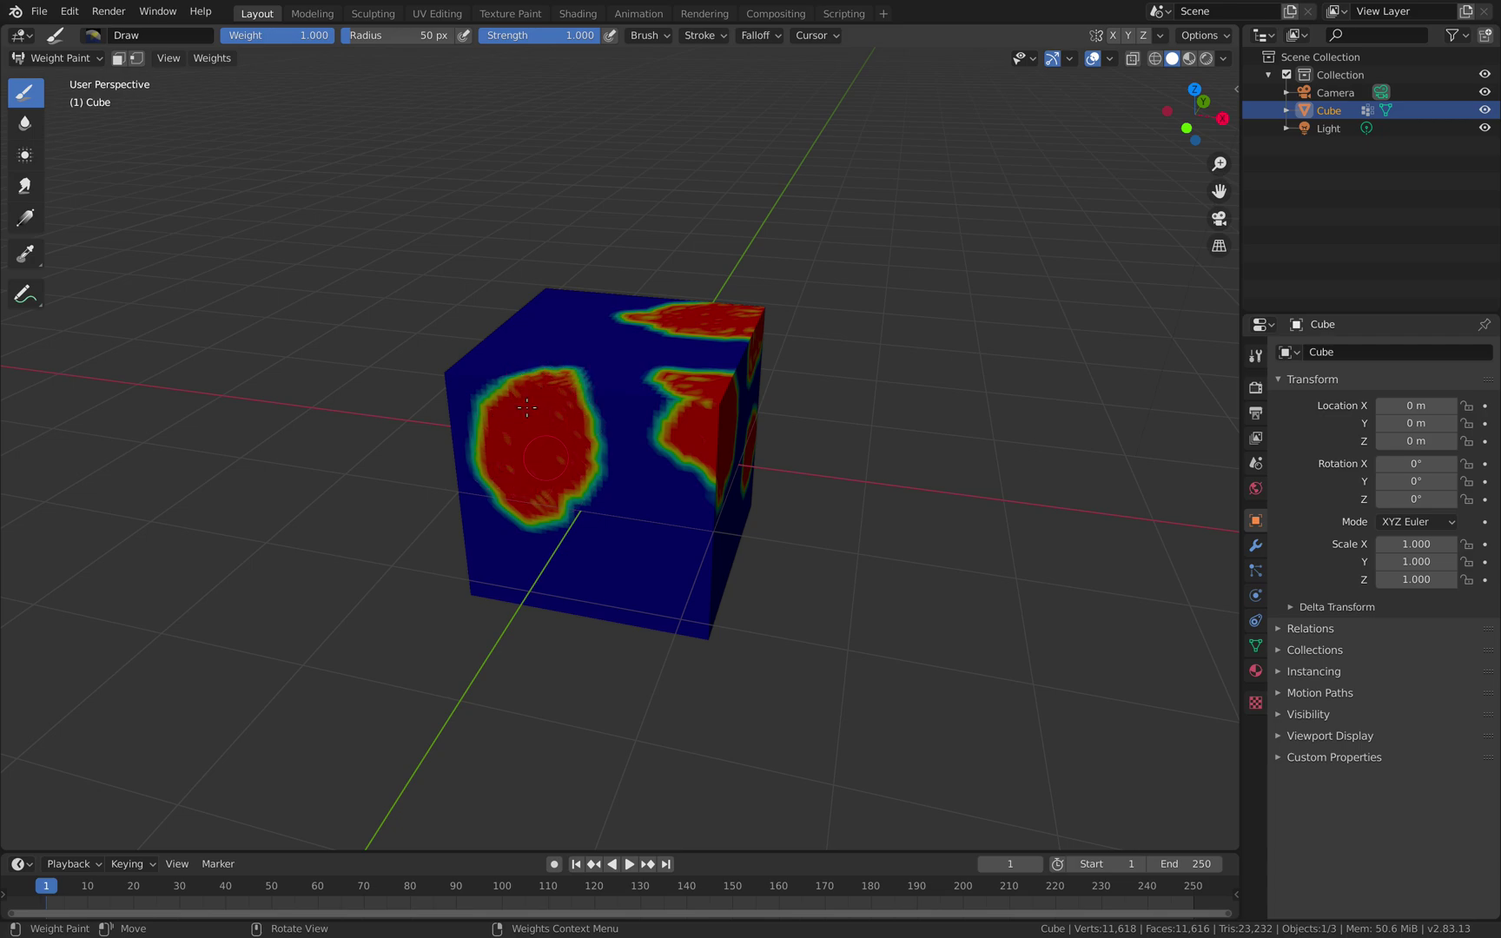
Paint a full-weight patch at the lower end of the edge between the -Y and +X faces, and return to Object Mode
middle_click_drag(603, 475, 576, 428)
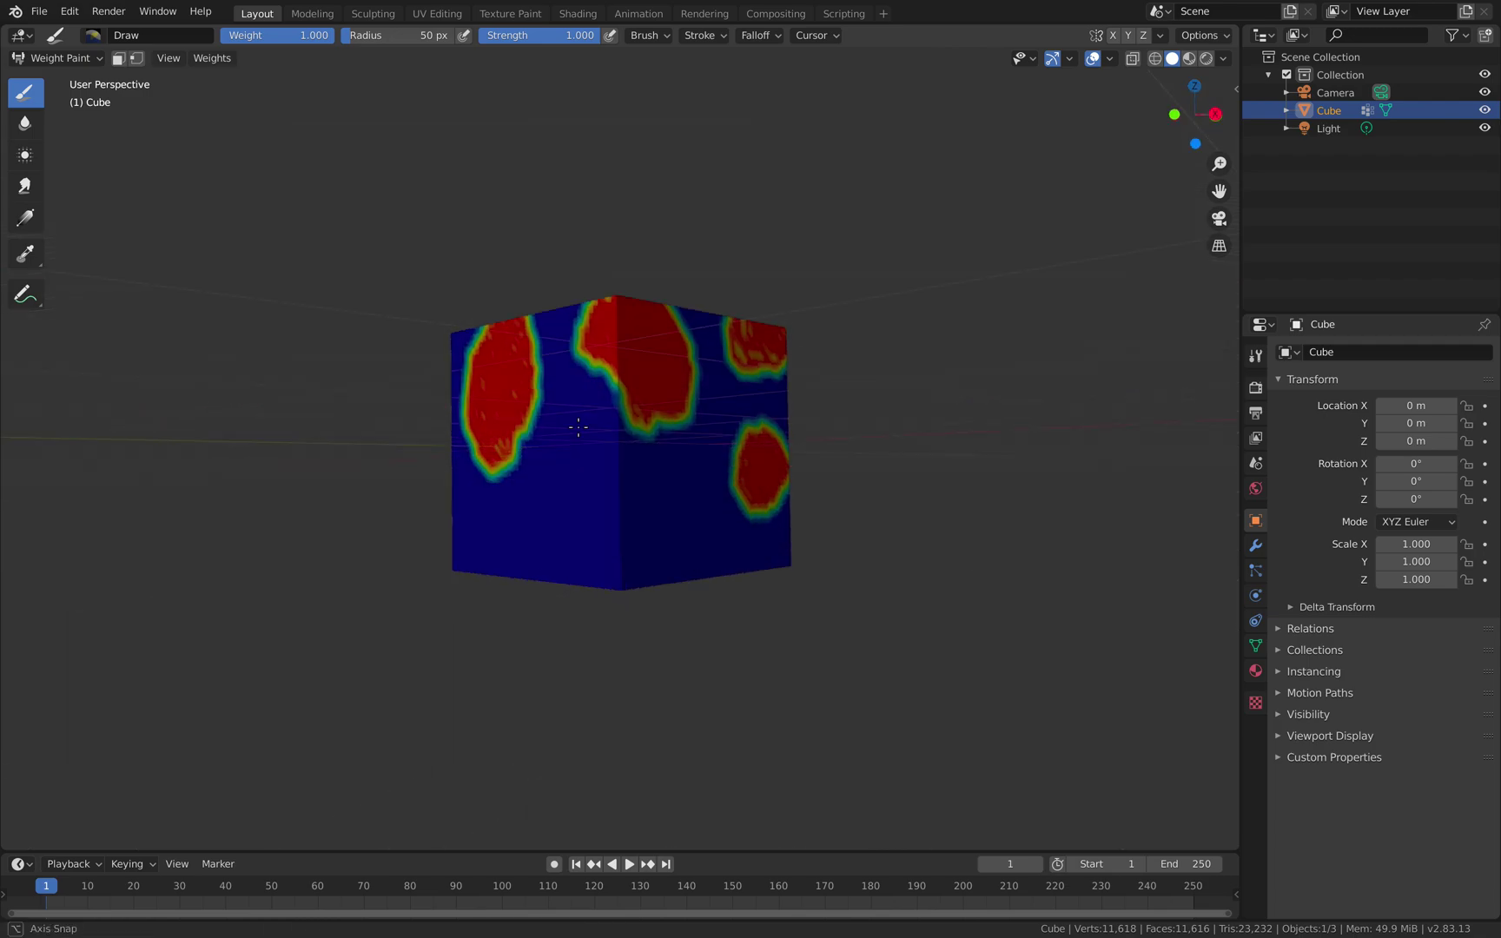
mouse_move(569, 508)
left_mouse_down()
mouse_move(585, 569)
mouse_move(605, 556)
mouse_move(585, 532)
left_mouse_up()
middle_click_drag(591, 529, 716, 528)
mouse_move(686, 532)
left_mouse_down()
mouse_move(630, 549)
mouse_move(643, 540)
left_mouse_up()
mouse_move(669, 549)
middle_mouse_down()
mouse_move(594, 553)
mouse_move(569, 533)
mouse_move(625, 556)
middle_mouse_up()
left_click(56, 57)
left_click(48, 78)
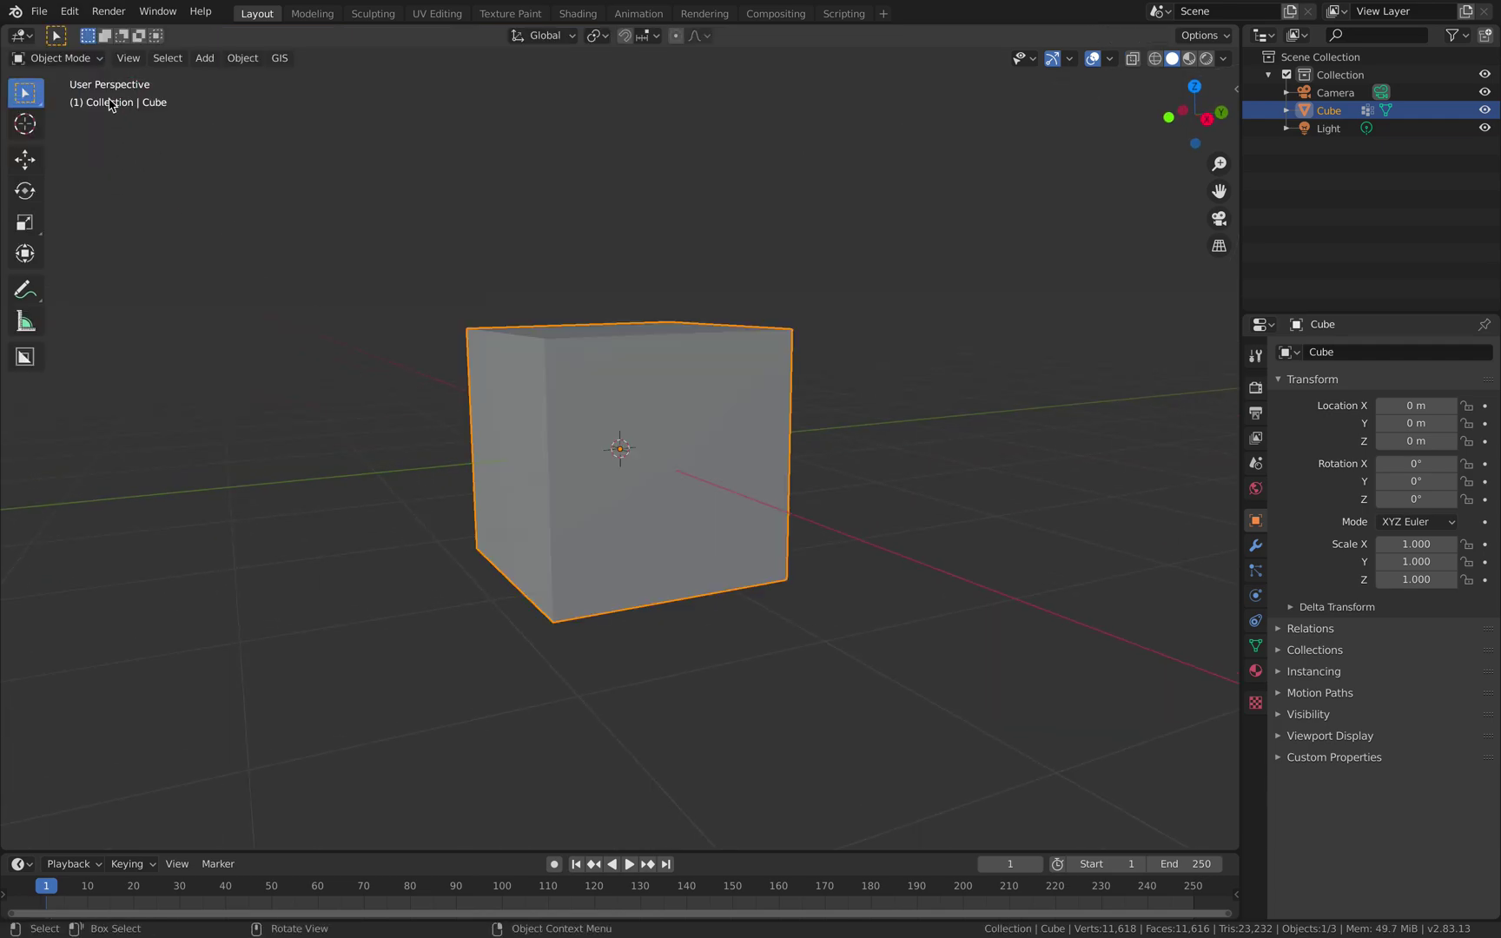
middle_click_drag(660, 391, 700, 415)
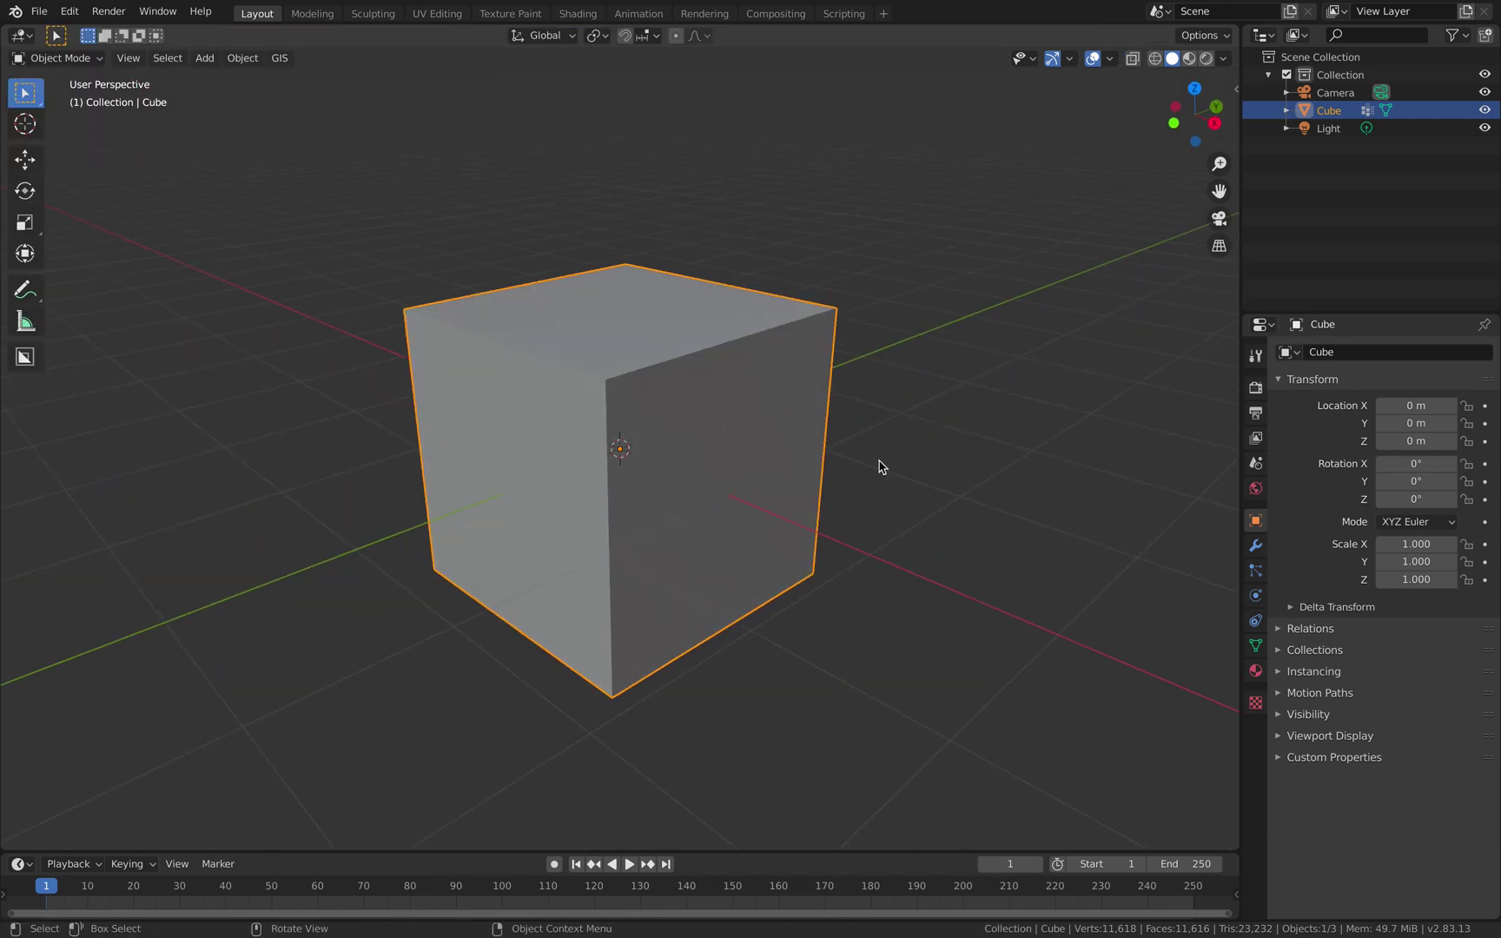
middle_click_drag(860, 456, 860, 443)
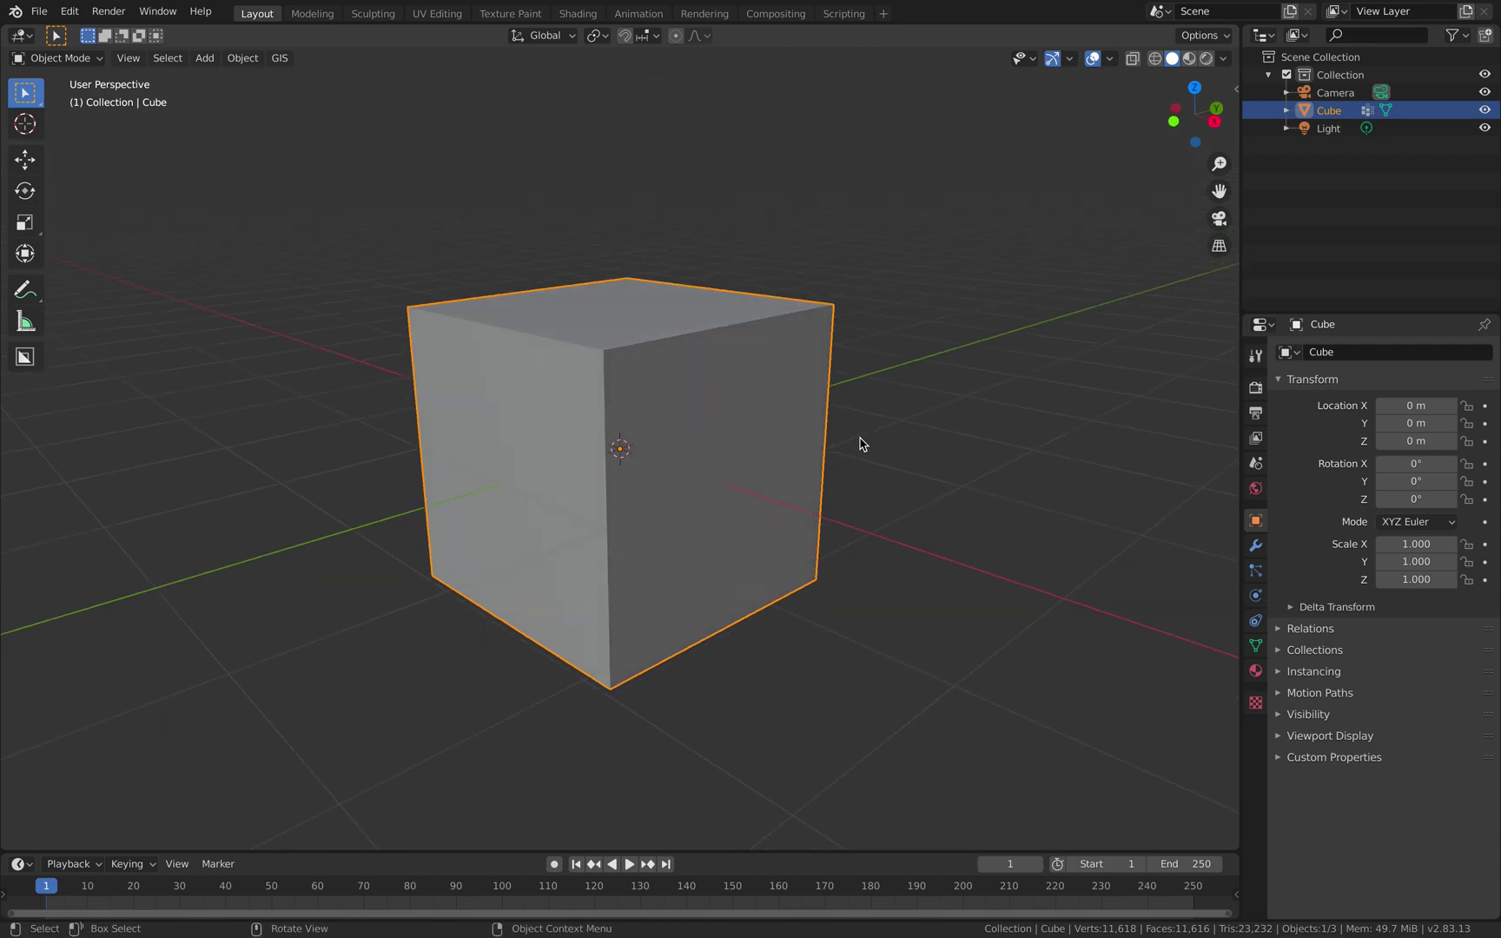
Add a Displace modifier to the cube
left_click(1256, 545)
left_click(1313, 356)
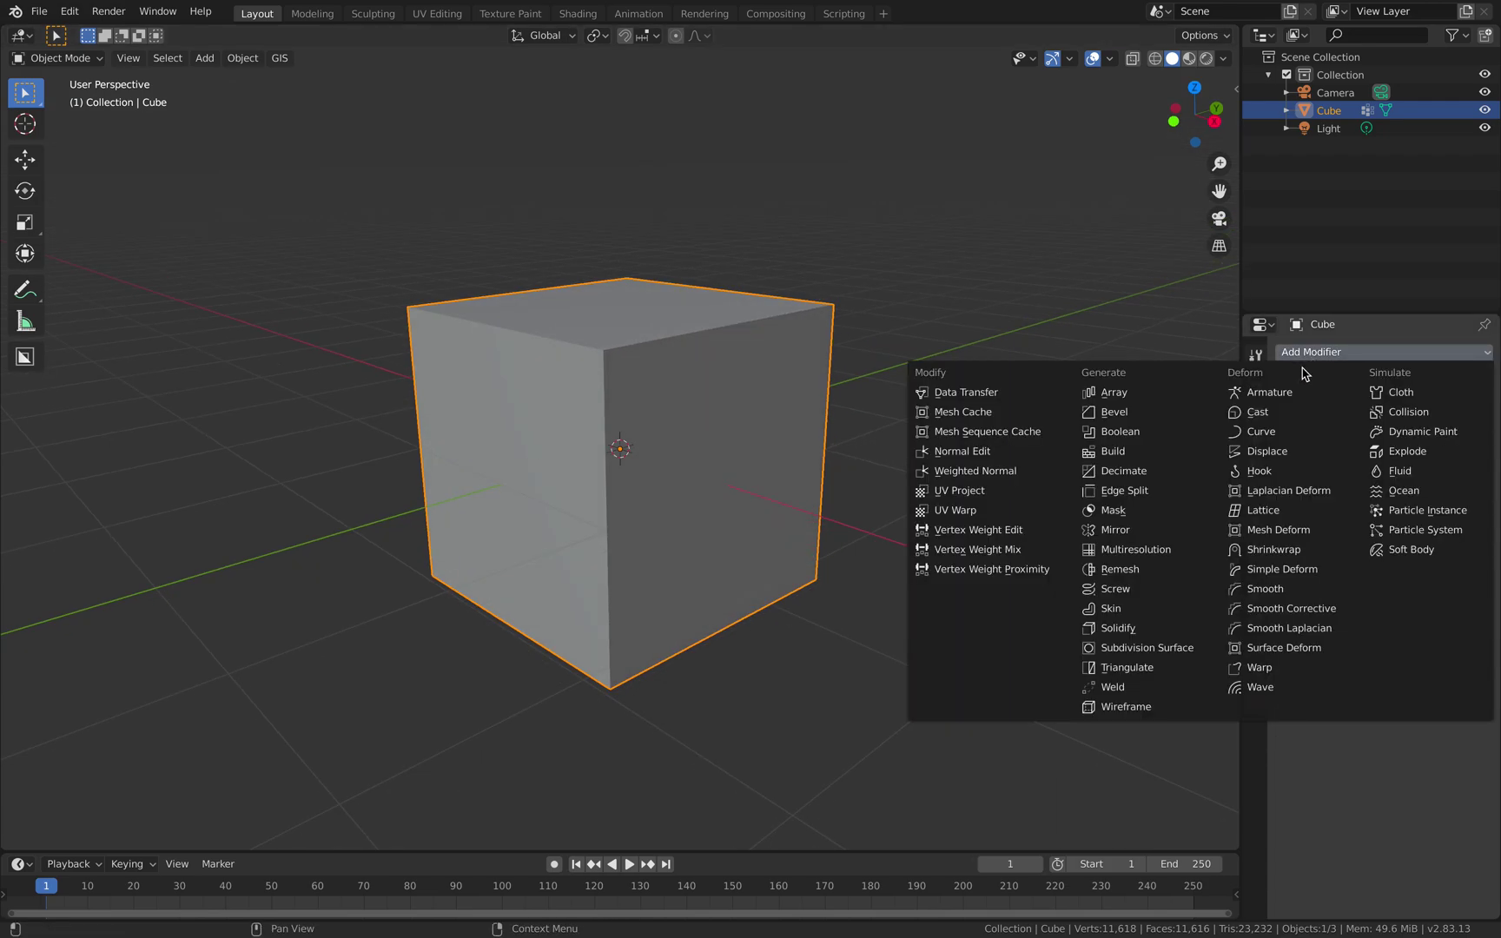
left_click(1251, 452)
middle_click_drag(980, 388, 999, 408)
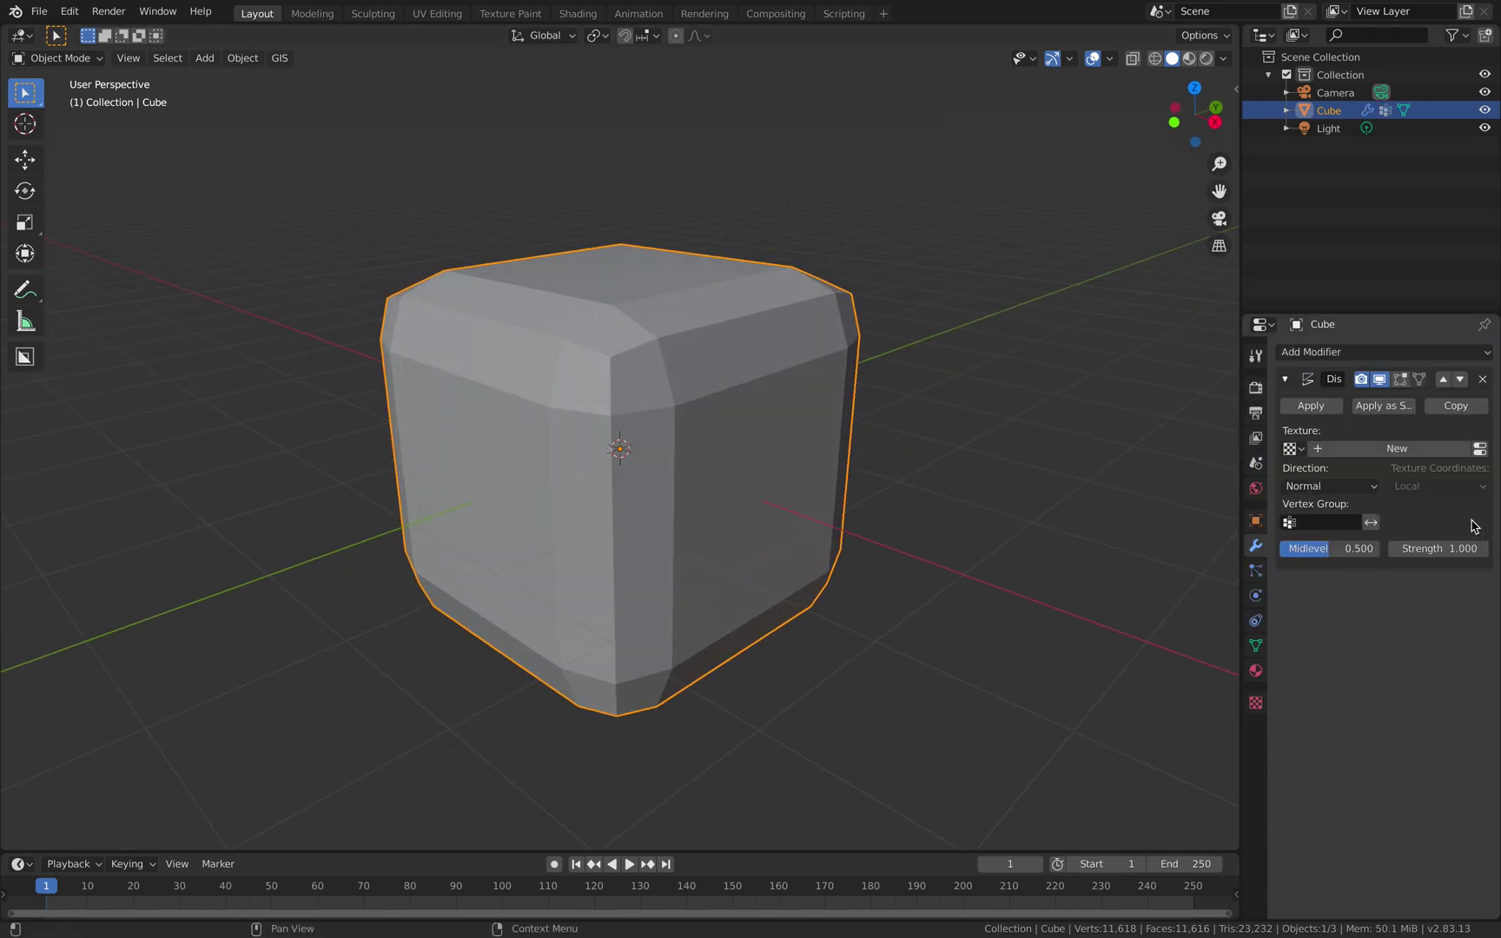
Create a new texture for the Displace modifier and set its type to Clouds
left_click(1428, 450)
middle_click_drag(795, 440, 776, 435)
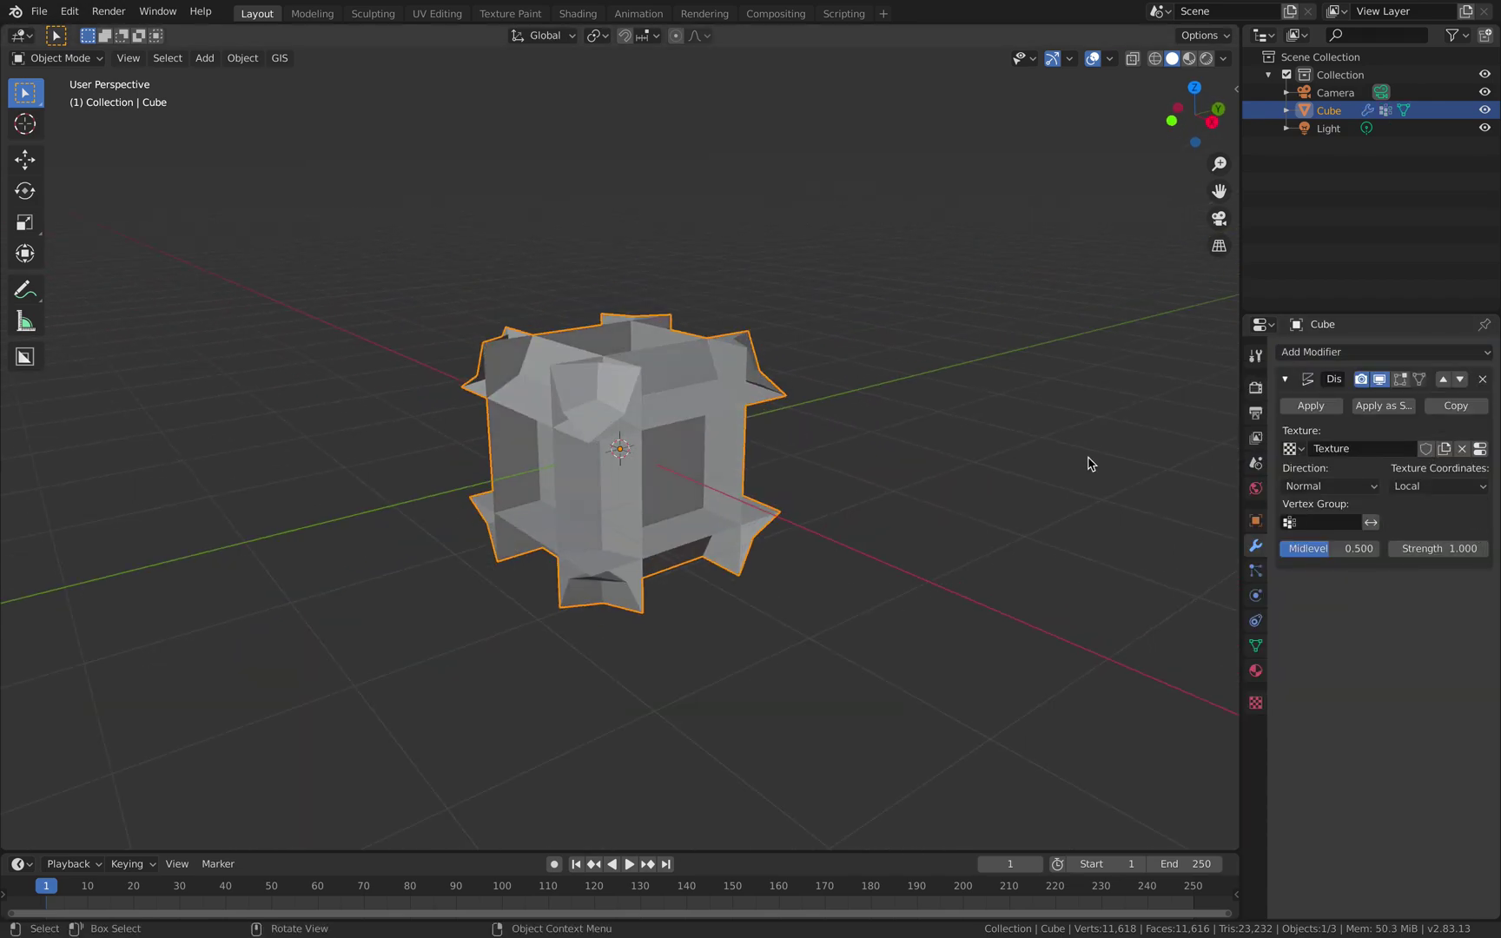
left_click(1480, 449)
left_click(1368, 409)
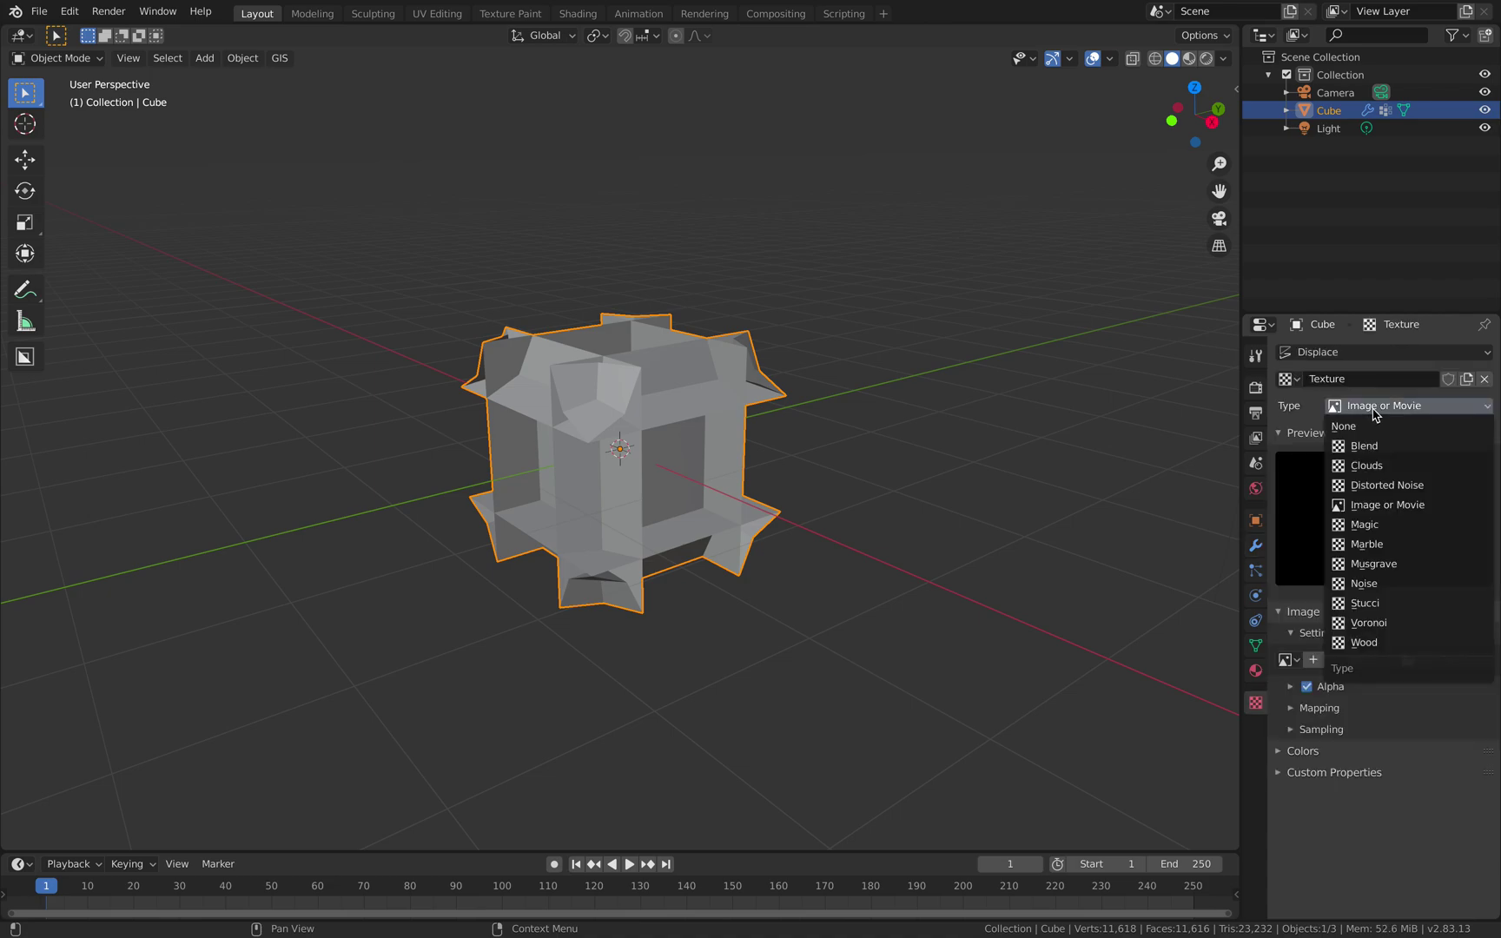
left_click(1368, 465)
middle_click_drag(1050, 433, 1071, 474)
left_click(1256, 546)
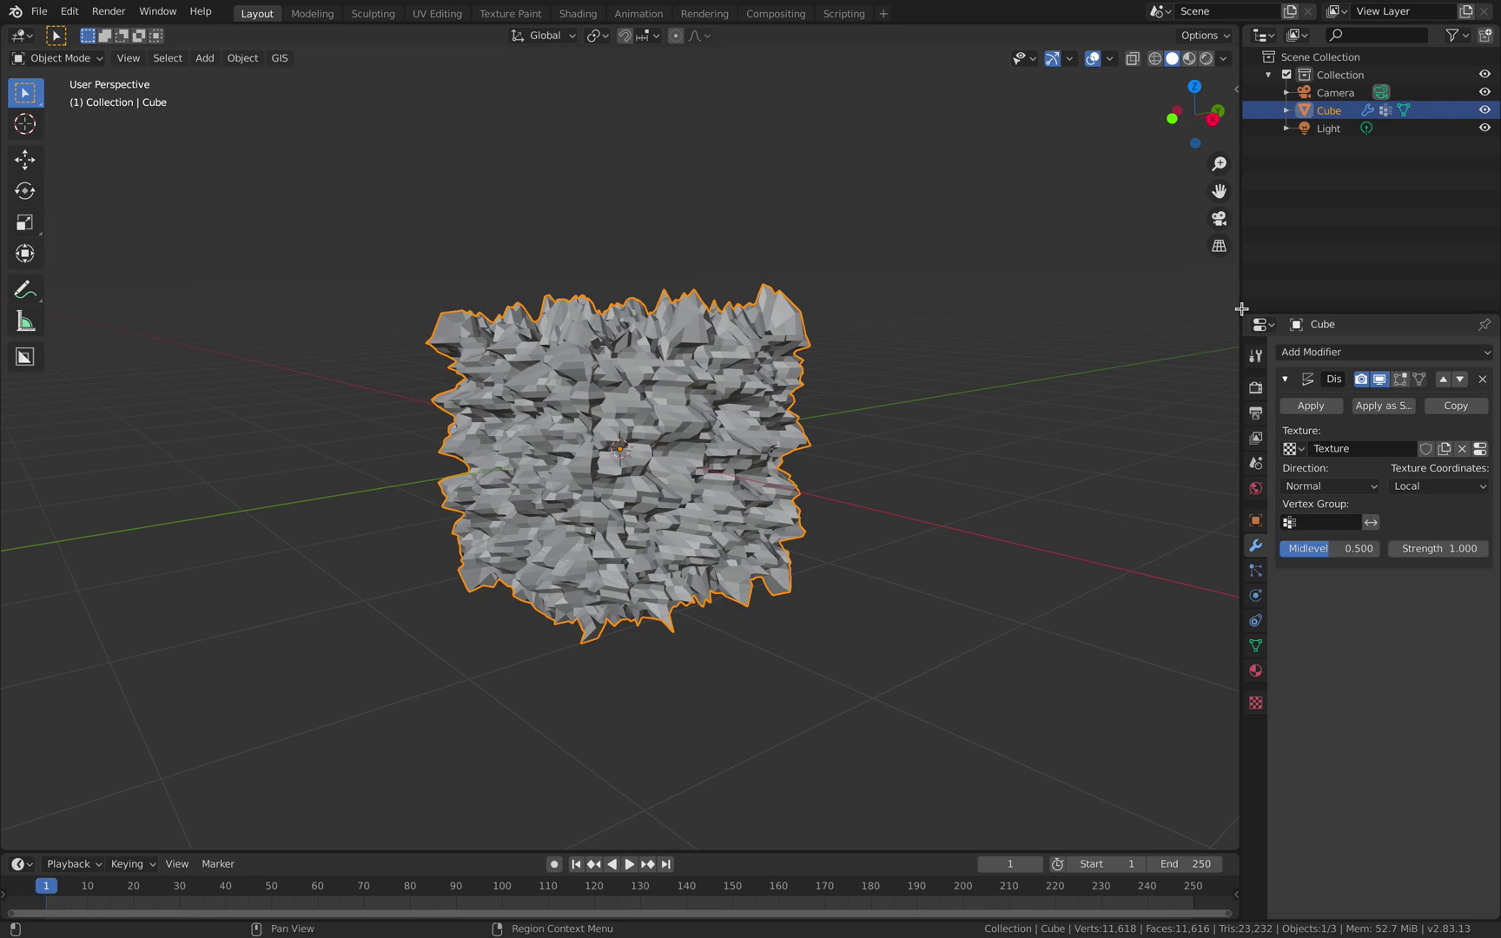
Limit the Displace modifier to the vertex group "Group" and set its strength to -0.200
left_click_drag(1241, 301, 1076, 301)
left_click(1158, 523)
left_click(1160, 544)
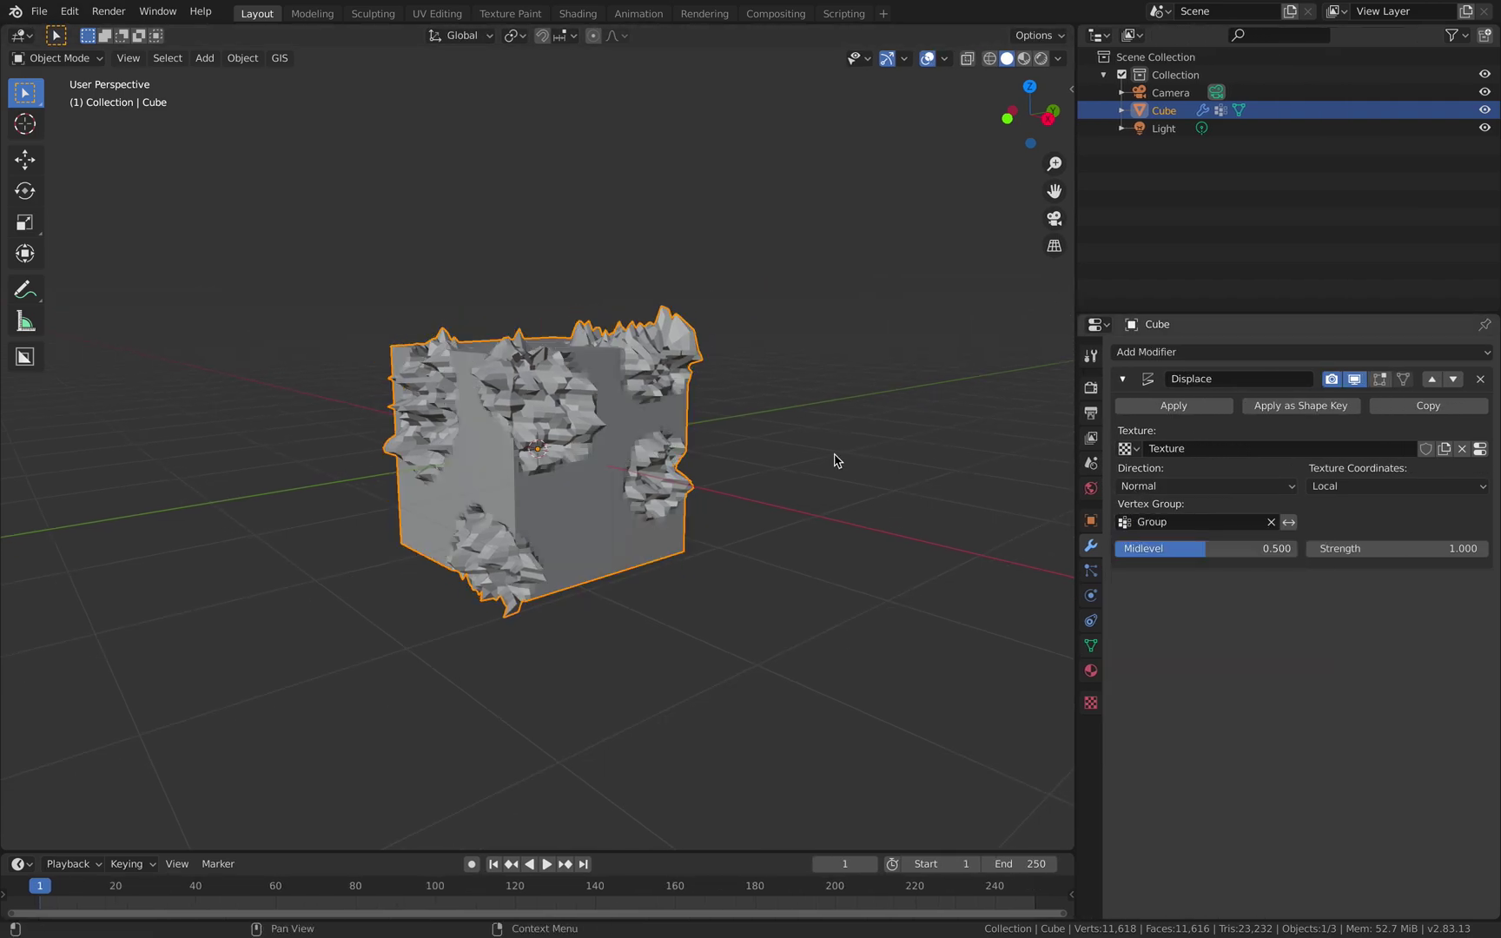
middle_click_drag(834, 456, 754, 415)
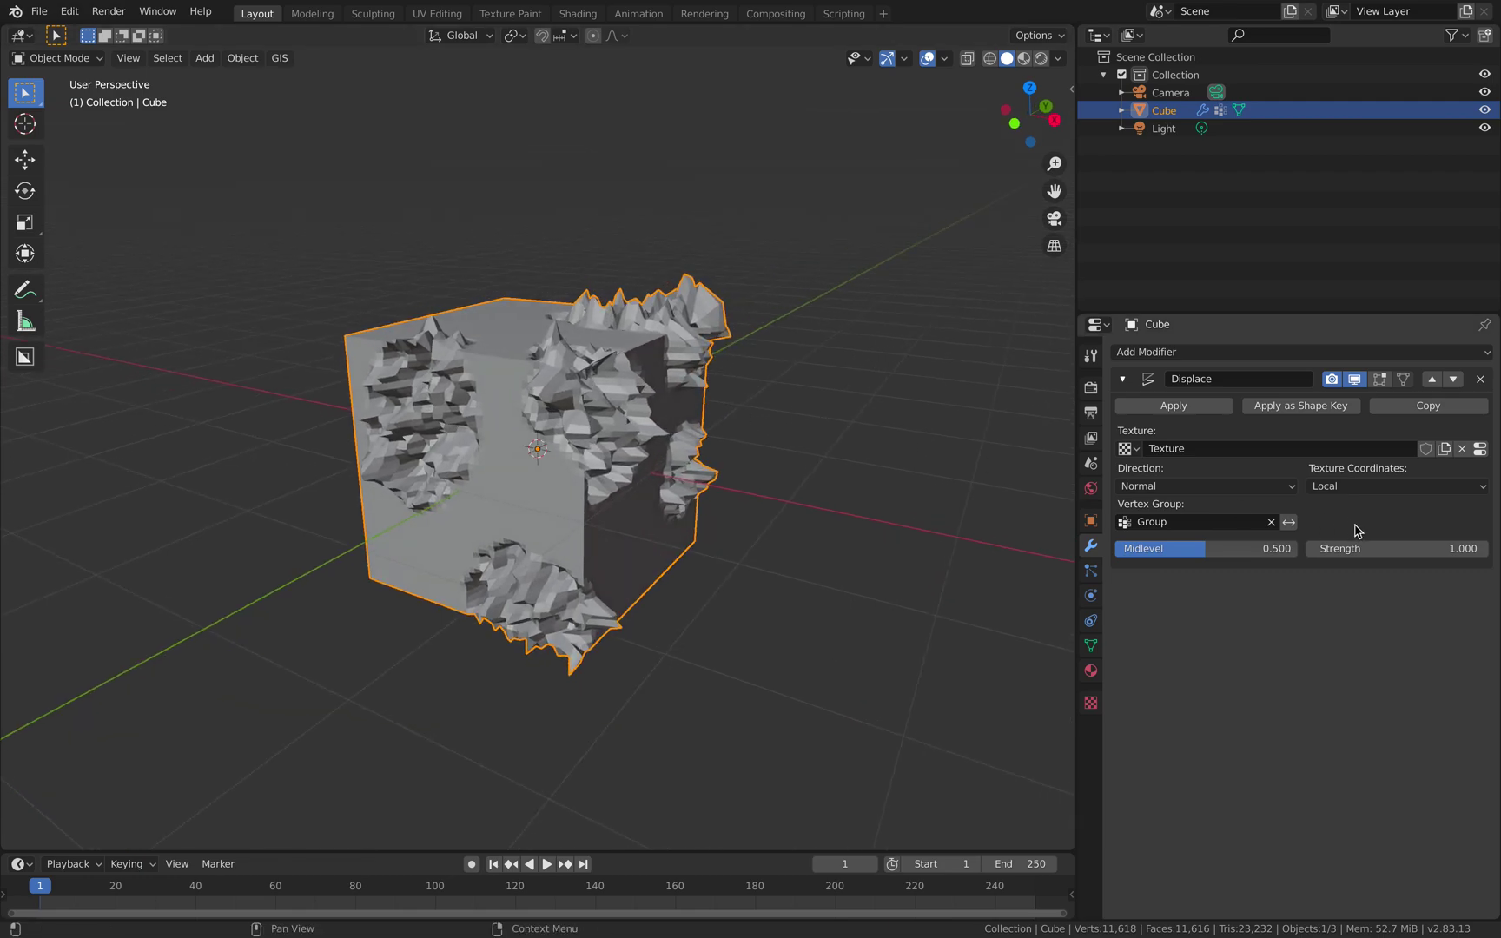
left_click_drag(1395, 549, 1277, 548)
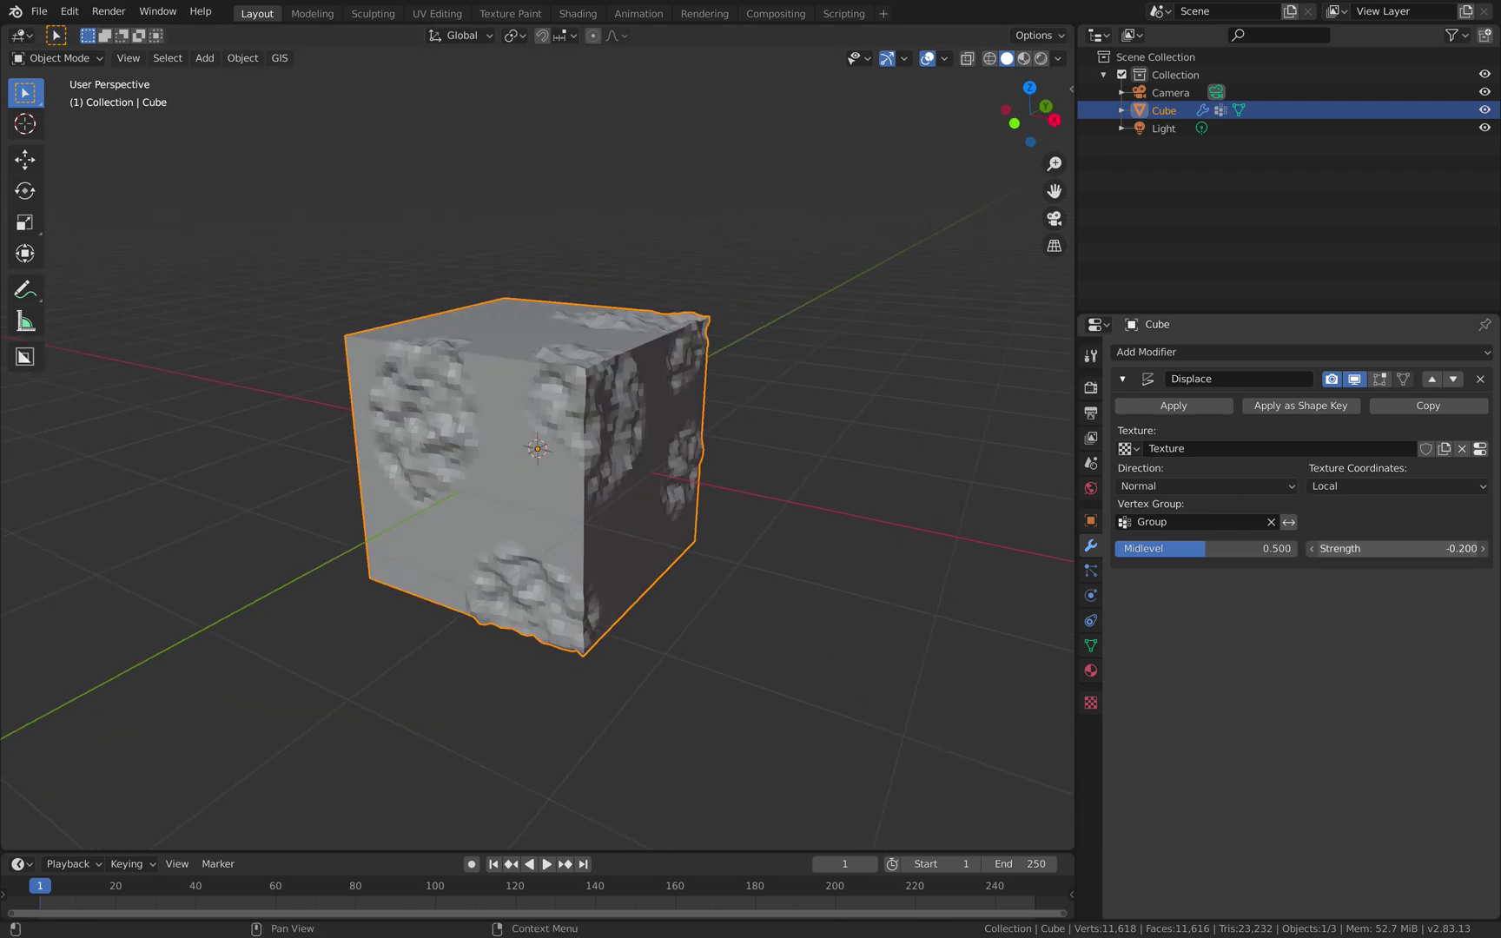
middle_click_drag(982, 475, 945, 509)
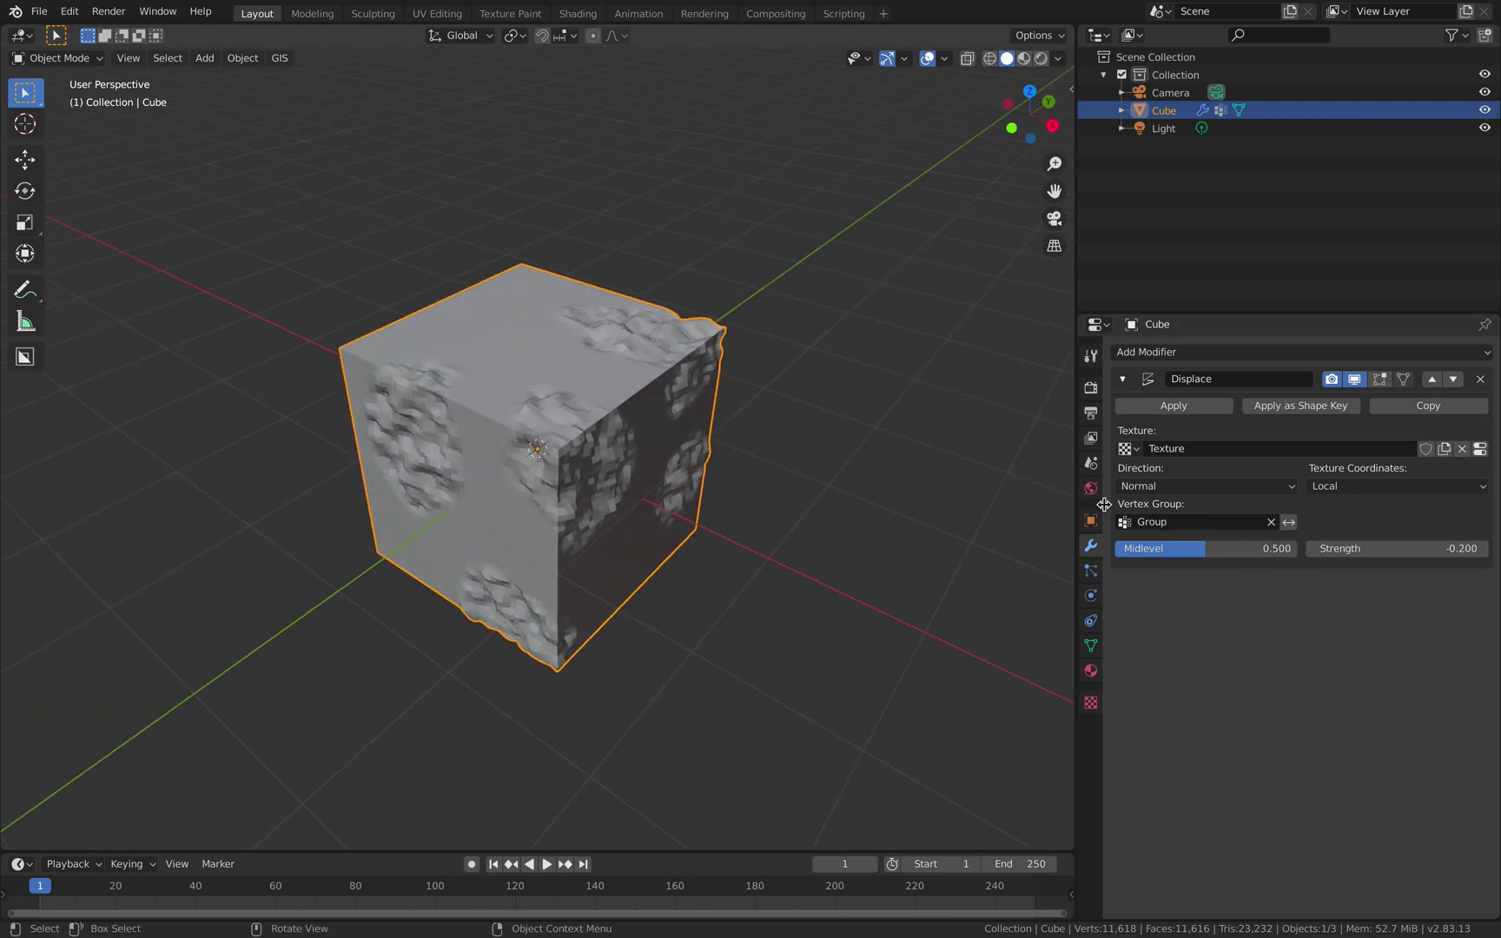
Invert the vertex group influence of the Displace modifier so that the unpainted areas are displaced
left_click(1289, 523)
left_click(1289, 524)
left_click(1290, 524)
left_click(1290, 524)
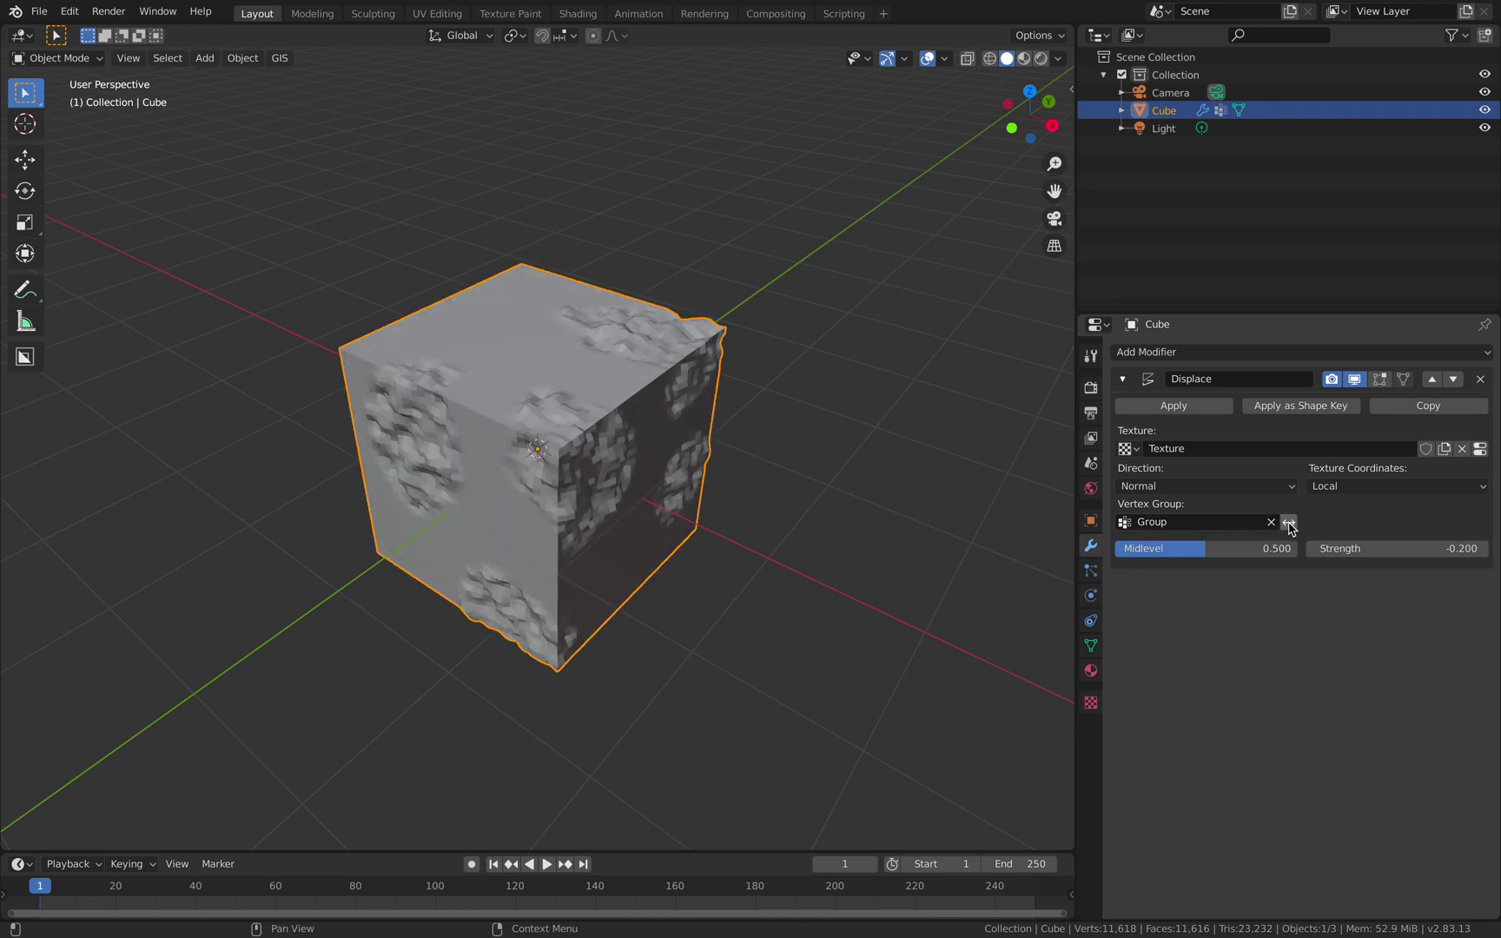
left_click(1289, 524)
left_click(1290, 524)
left_click(1289, 524)
middle_click_drag(999, 409, 728, 439)
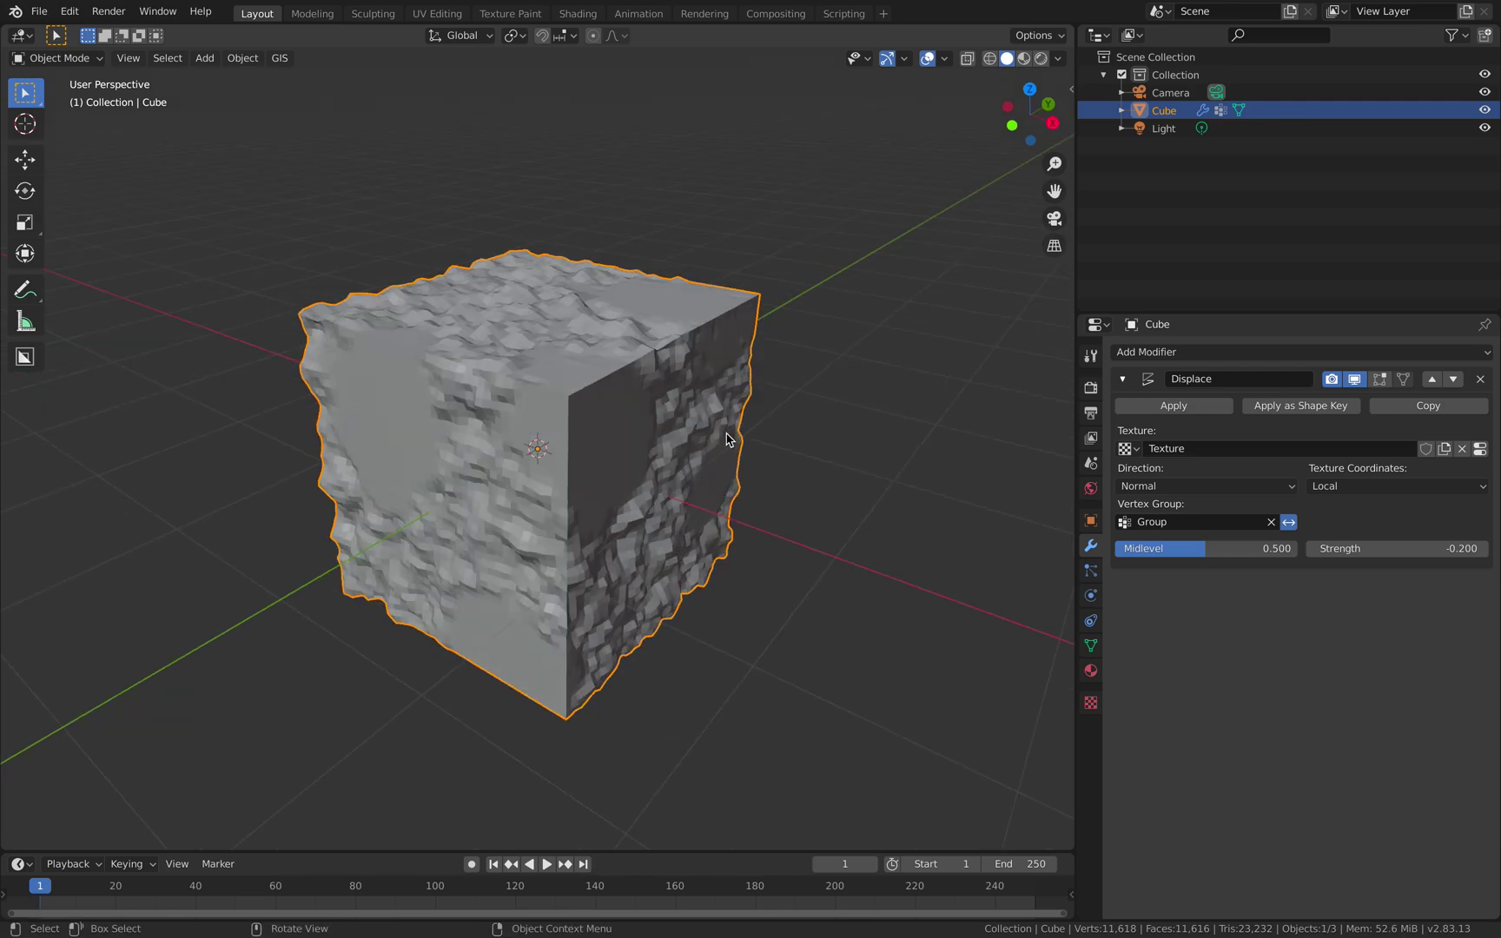
Remove the Displace modifier and add a Mask modifier that uses the vertex group "Group"
left_click(1481, 380)
left_click(1414, 353)
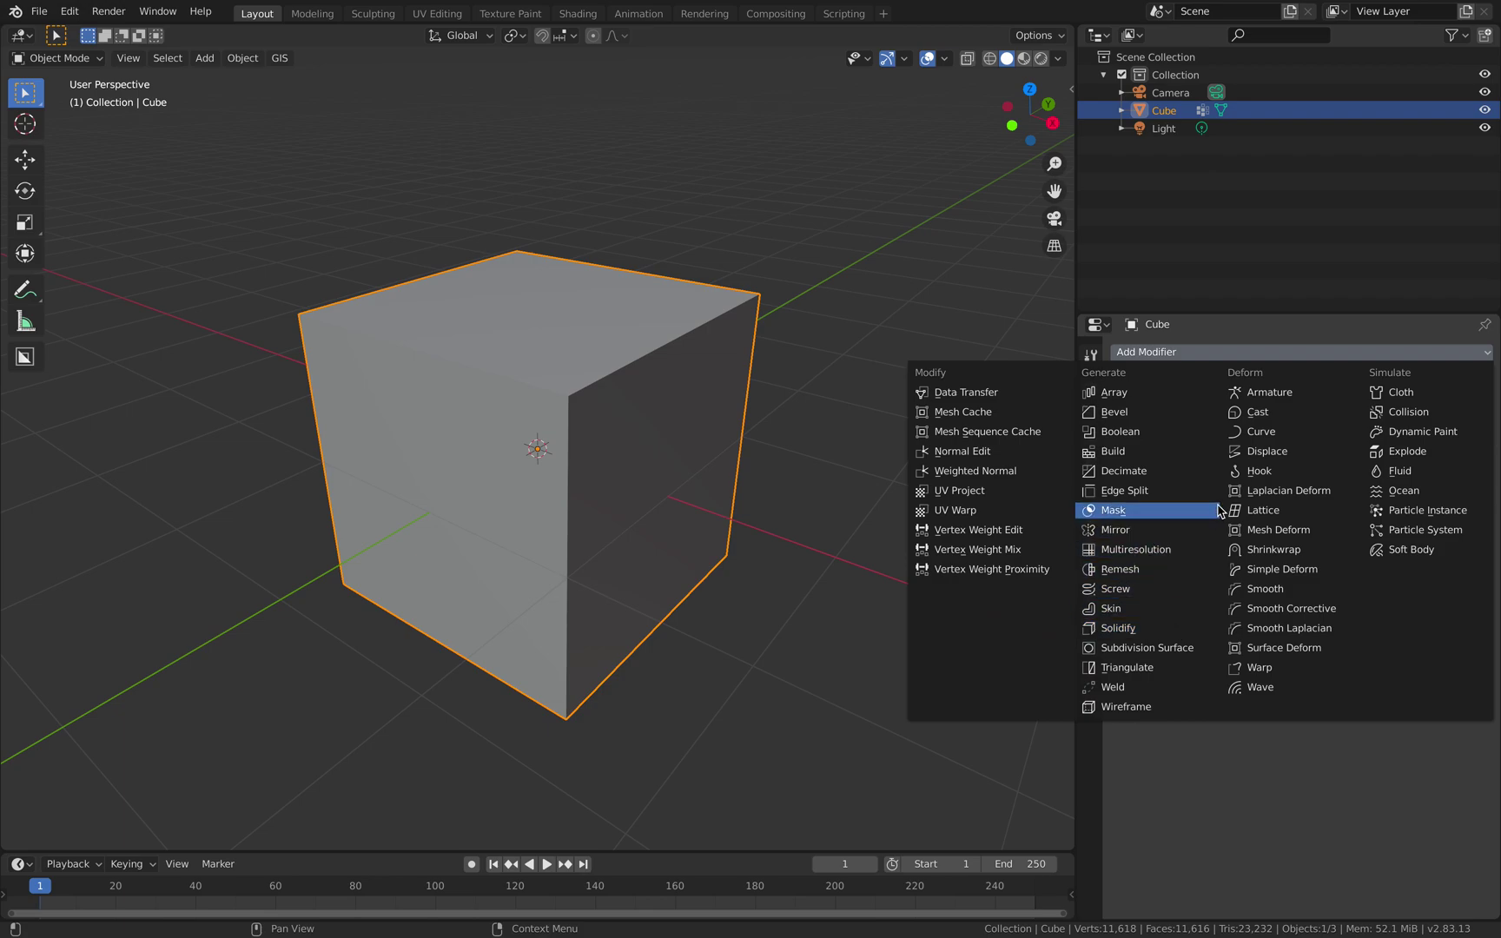
left_click(1186, 510)
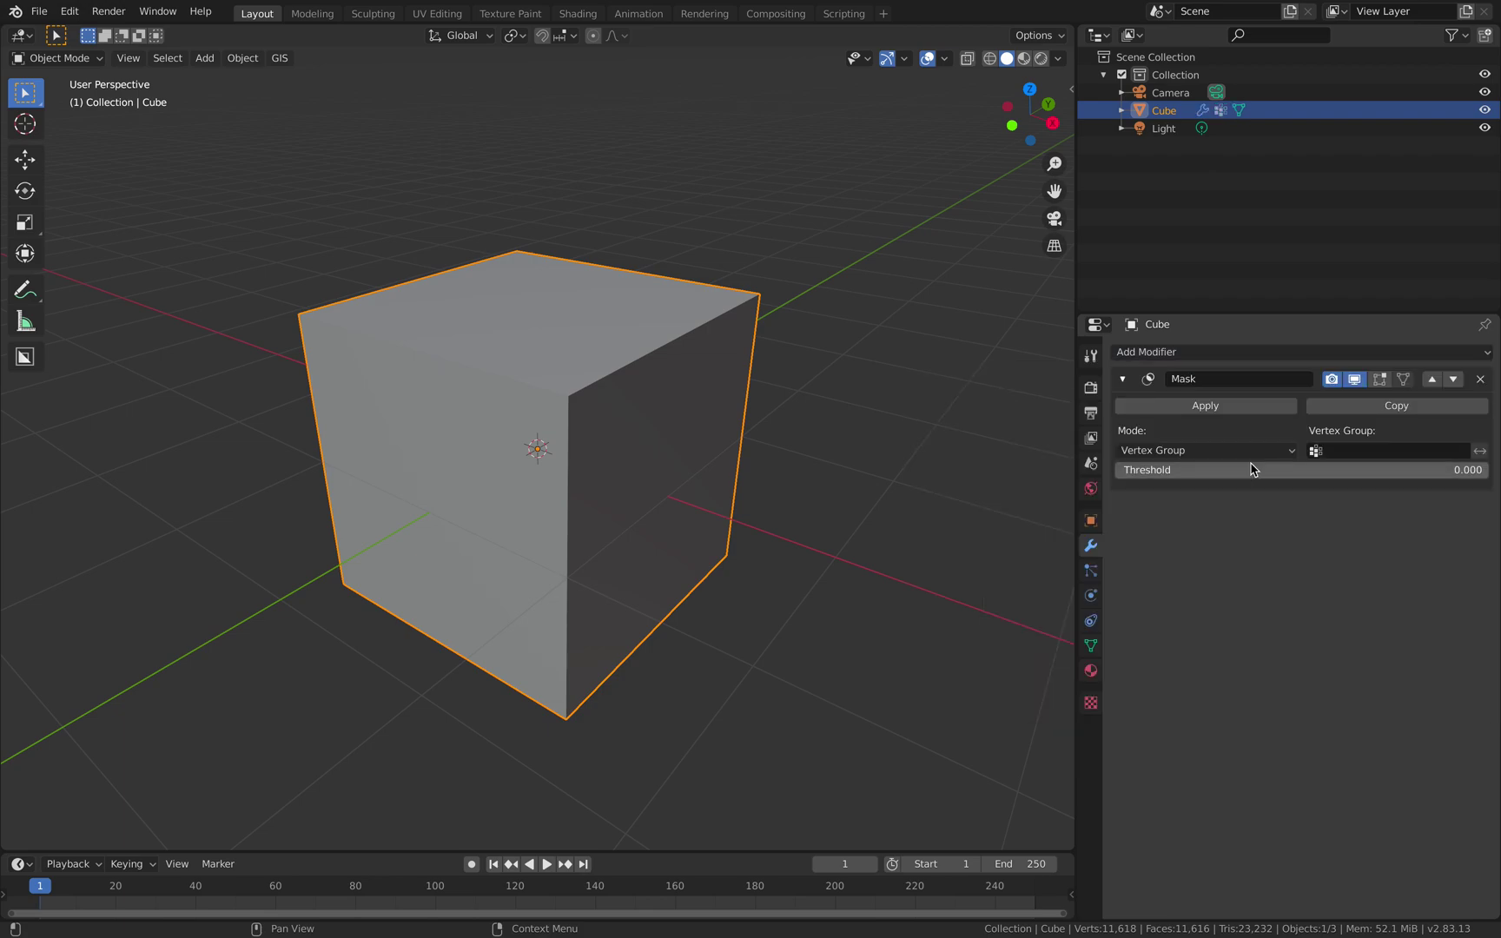
left_click(1342, 450)
left_click(1334, 474)
mouse_move(904, 417)
middle_mouse_down()
mouse_move(975, 370)
mouse_move(922, 401)
middle_mouse_up()
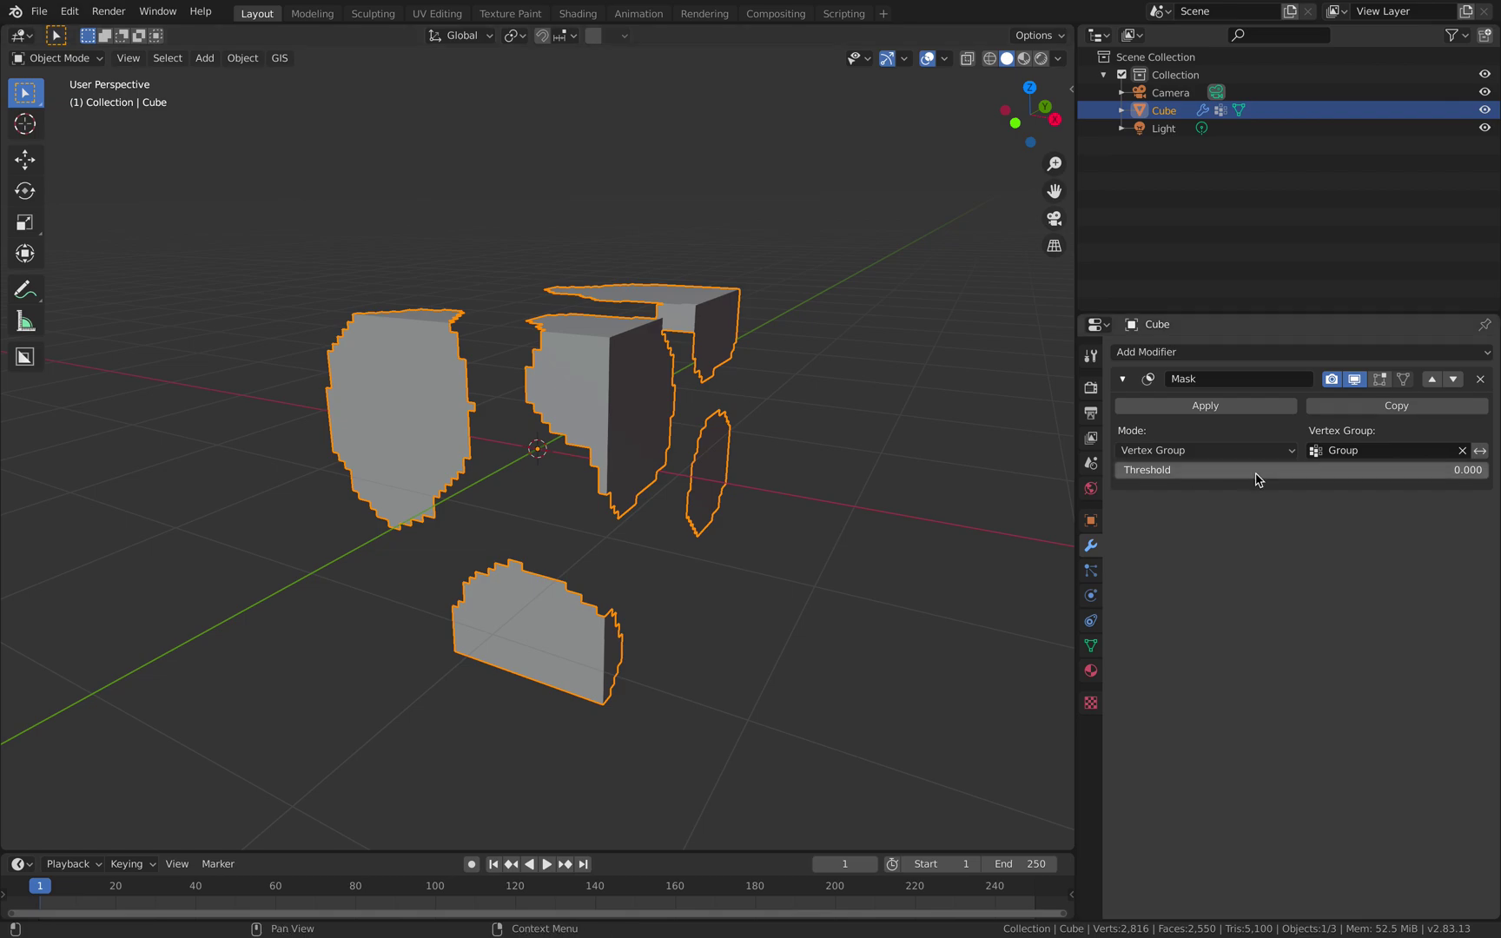
left_click(1282, 476)
left_click(1278, 493)
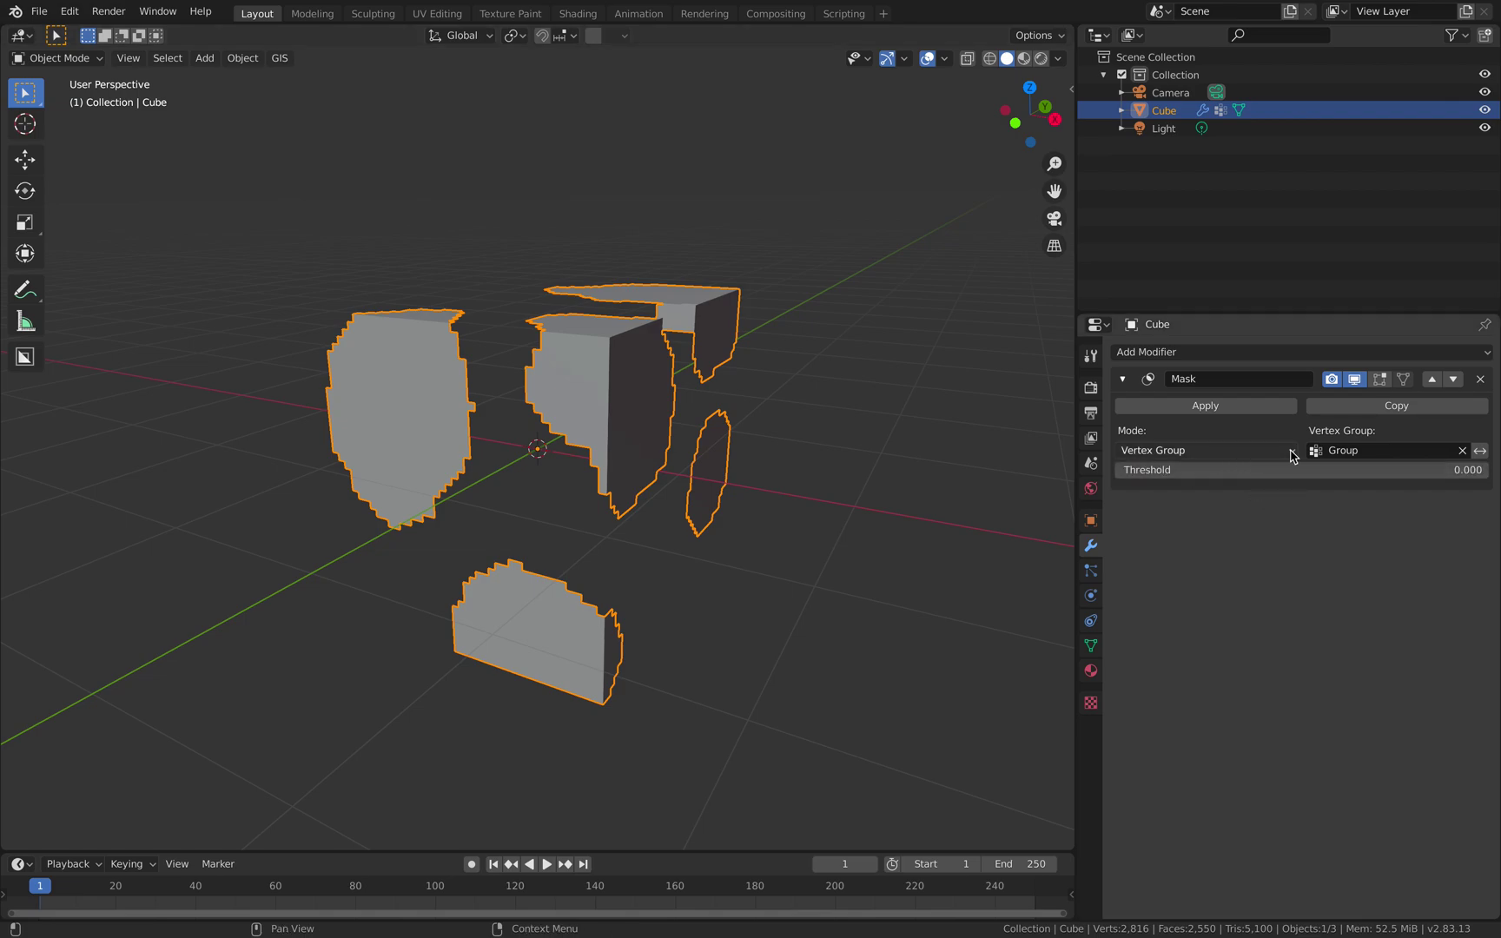
Try inverting the Mask modifier's vertex group influence and switch it back to compare both results
left_click(1479, 450)
left_click(1480, 450)
left_click(1479, 450)
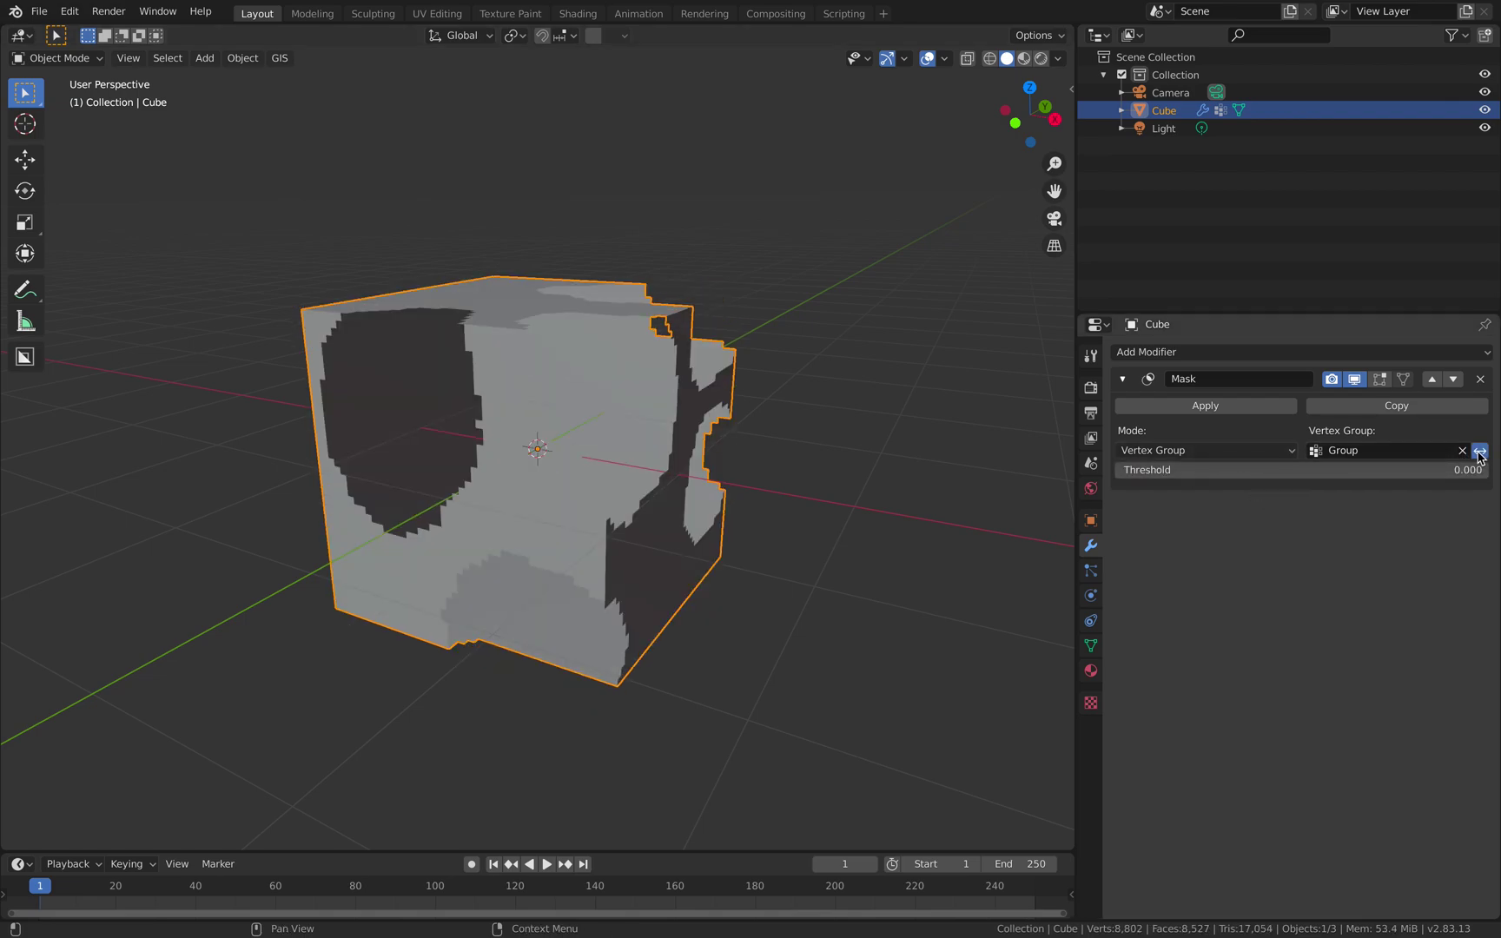
left_click(1479, 450)
middle_click_drag(573, 373, 626, 395)
Add a Smooth modifier to the masked cube, with 7 repeats and a factor of about 1.989
left_click(1189, 352)
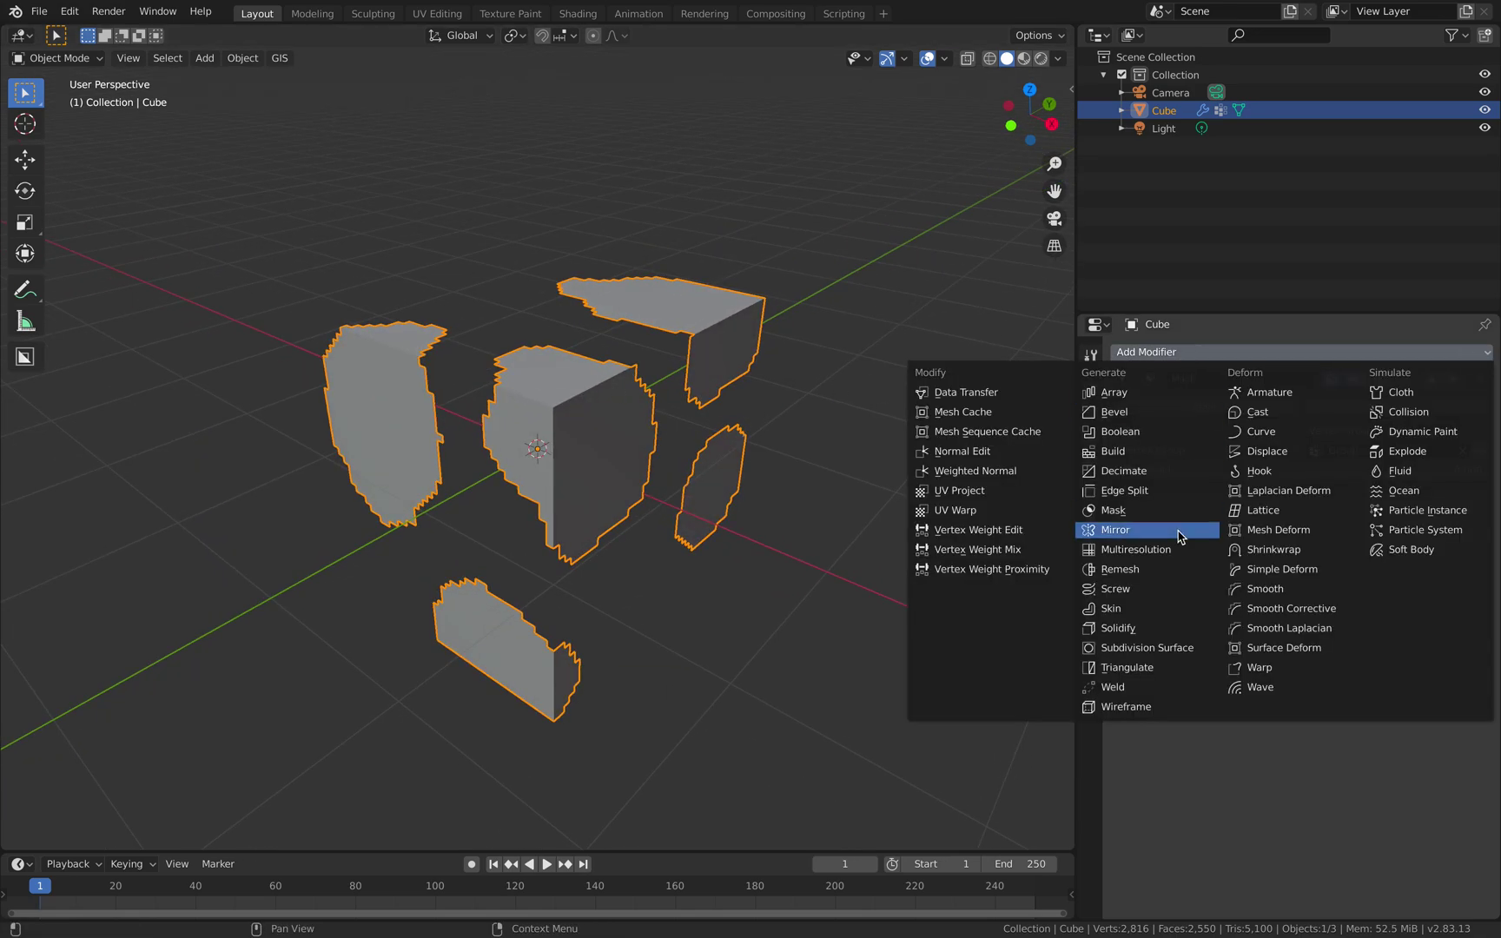
left_click(1264, 588)
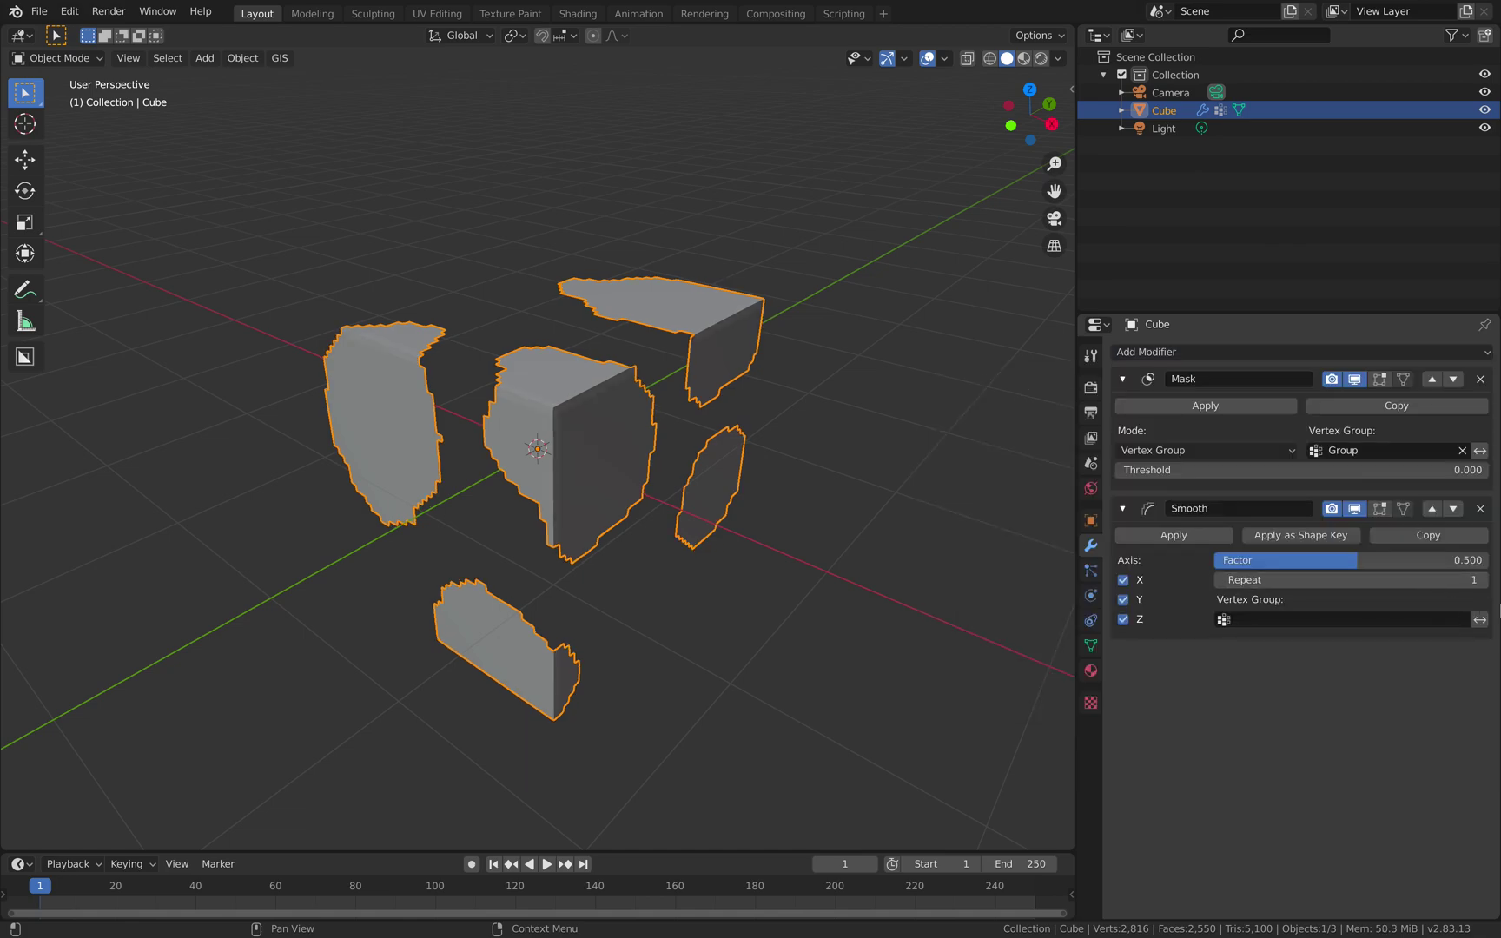
left_click(1484, 582)
left_click(1484, 581)
left_click(1484, 581)
left_click(1484, 581)
left_click(1484, 582)
left_click(1483, 581)
left_click_drag(1413, 563, 1490, 561)
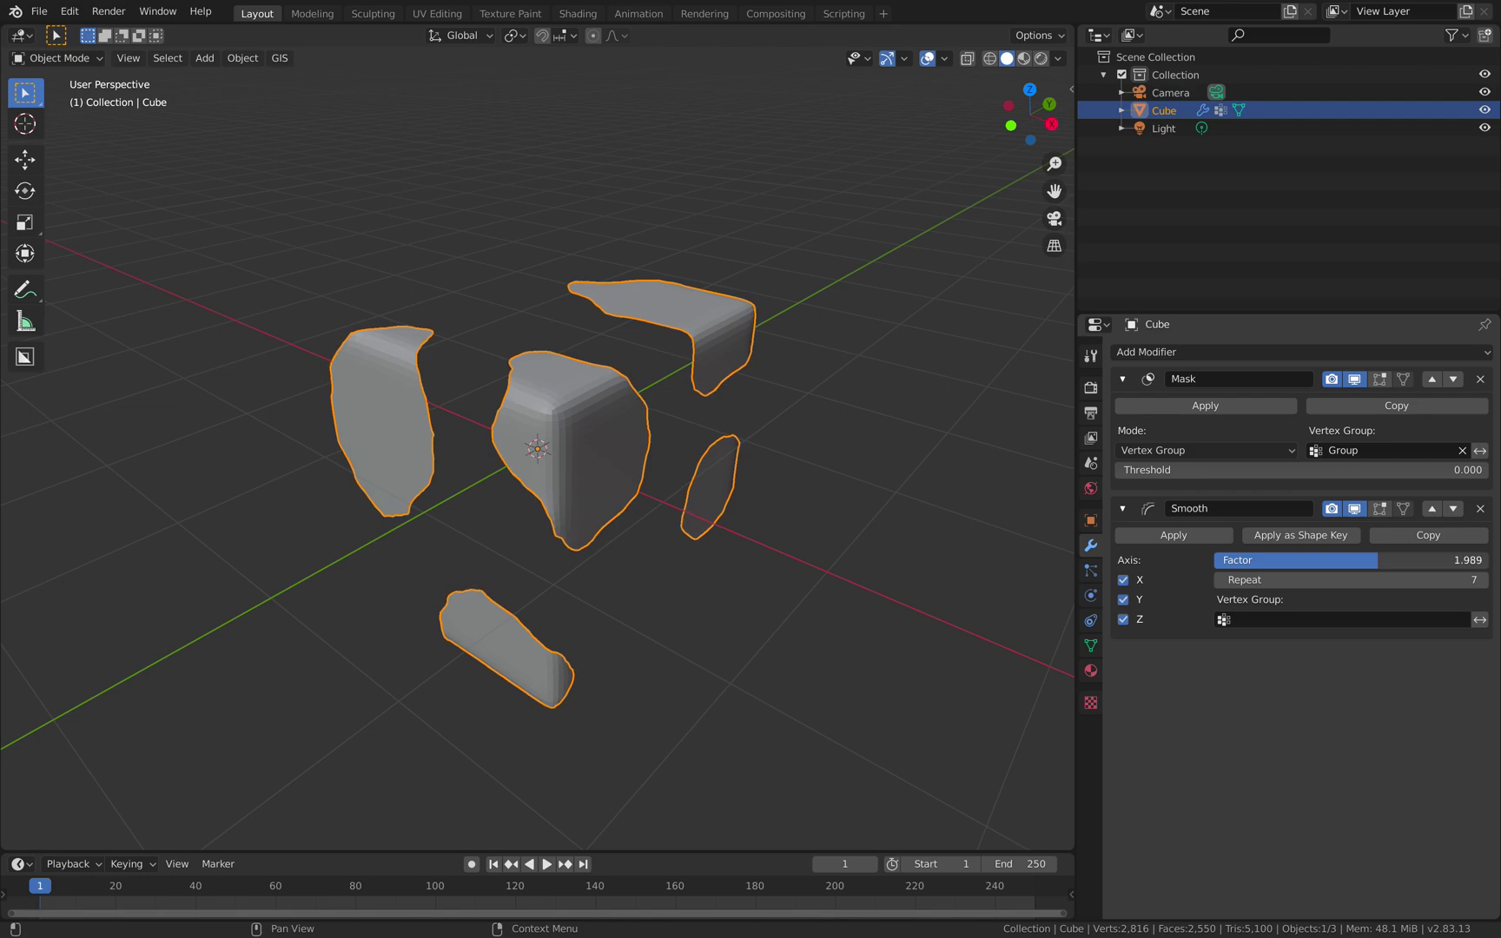
mouse_move(844, 450)
middle_mouse_down()
mouse_move(872, 426)
mouse_move(848, 447)
middle_mouse_up()
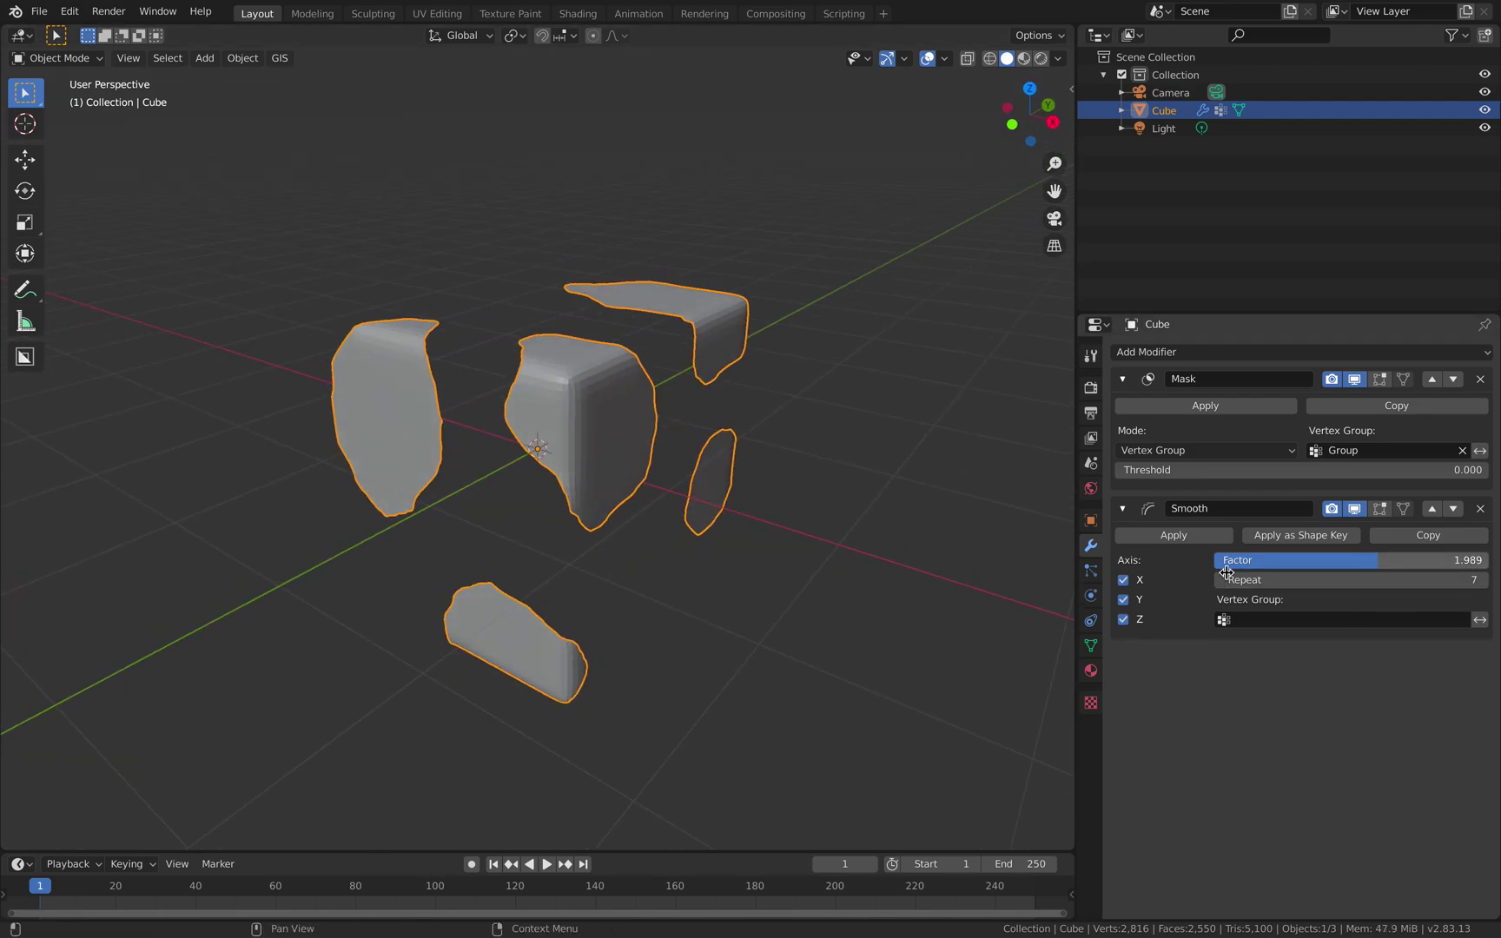
Invert the vertex group influence of the Mask modifier so that the painted areas are cut out
left_click(1438, 620)
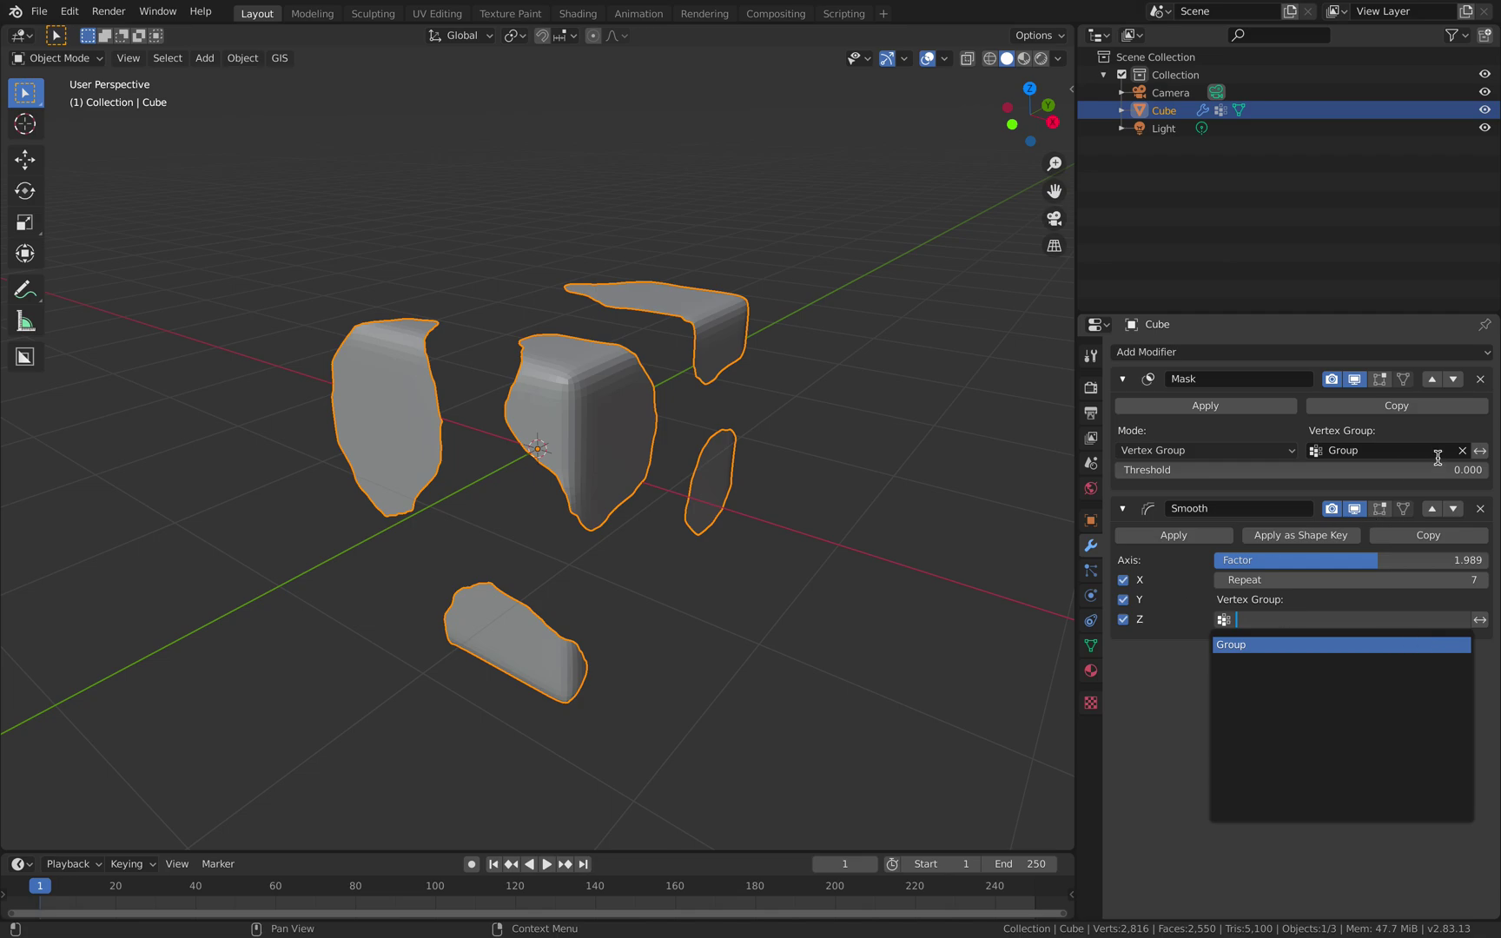
key("Escape")
left_click(1479, 451)
middle_click_drag(669, 417, 696, 420)
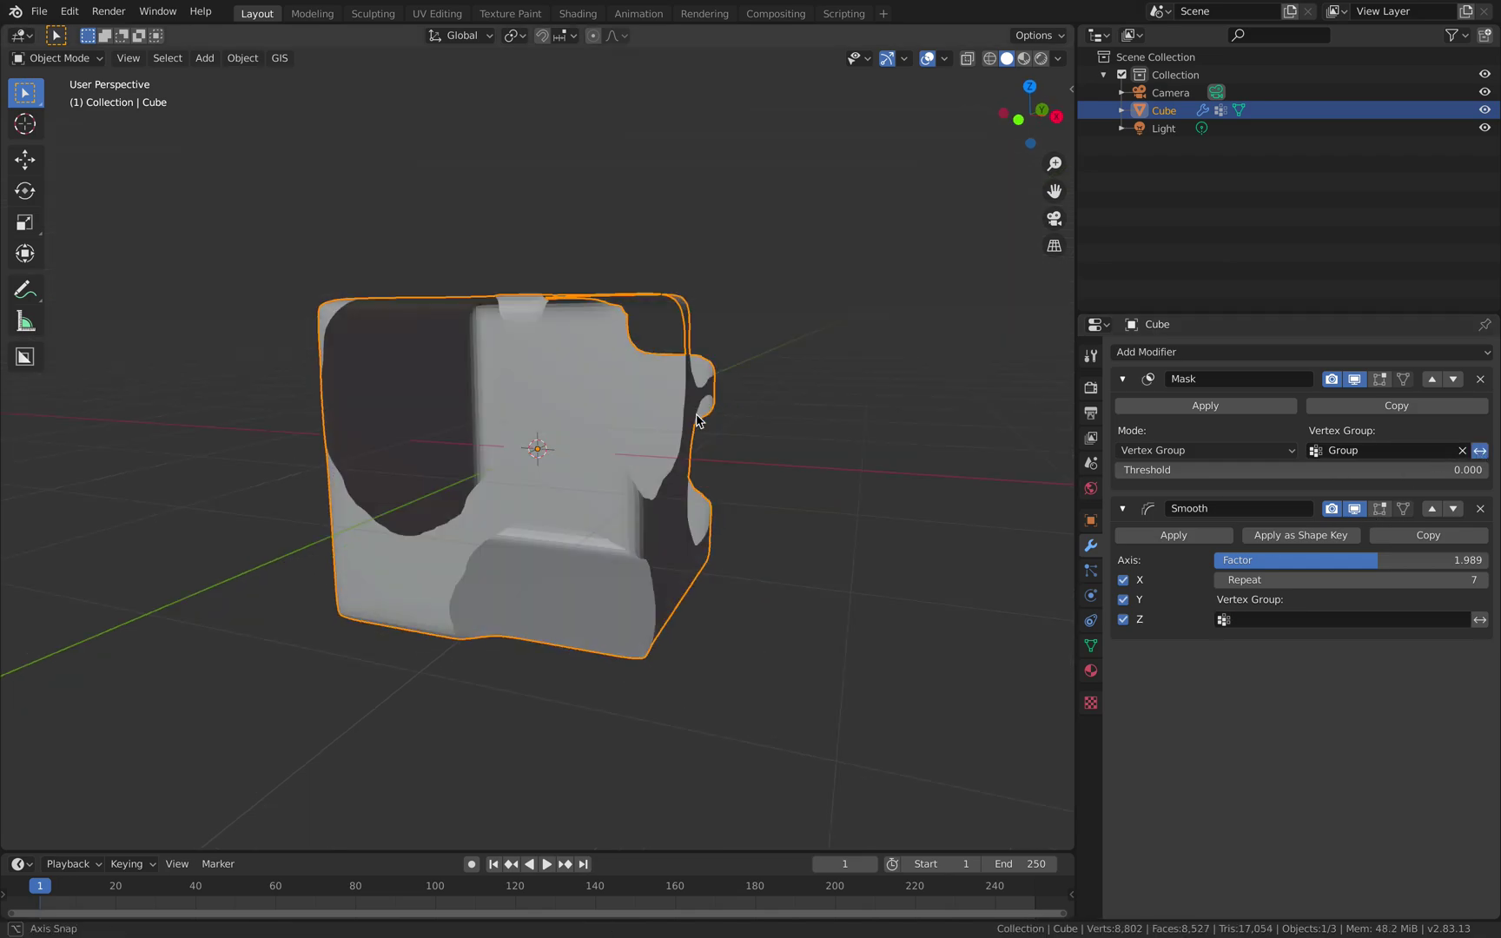
middle_click_drag(570, 429, 583, 517)
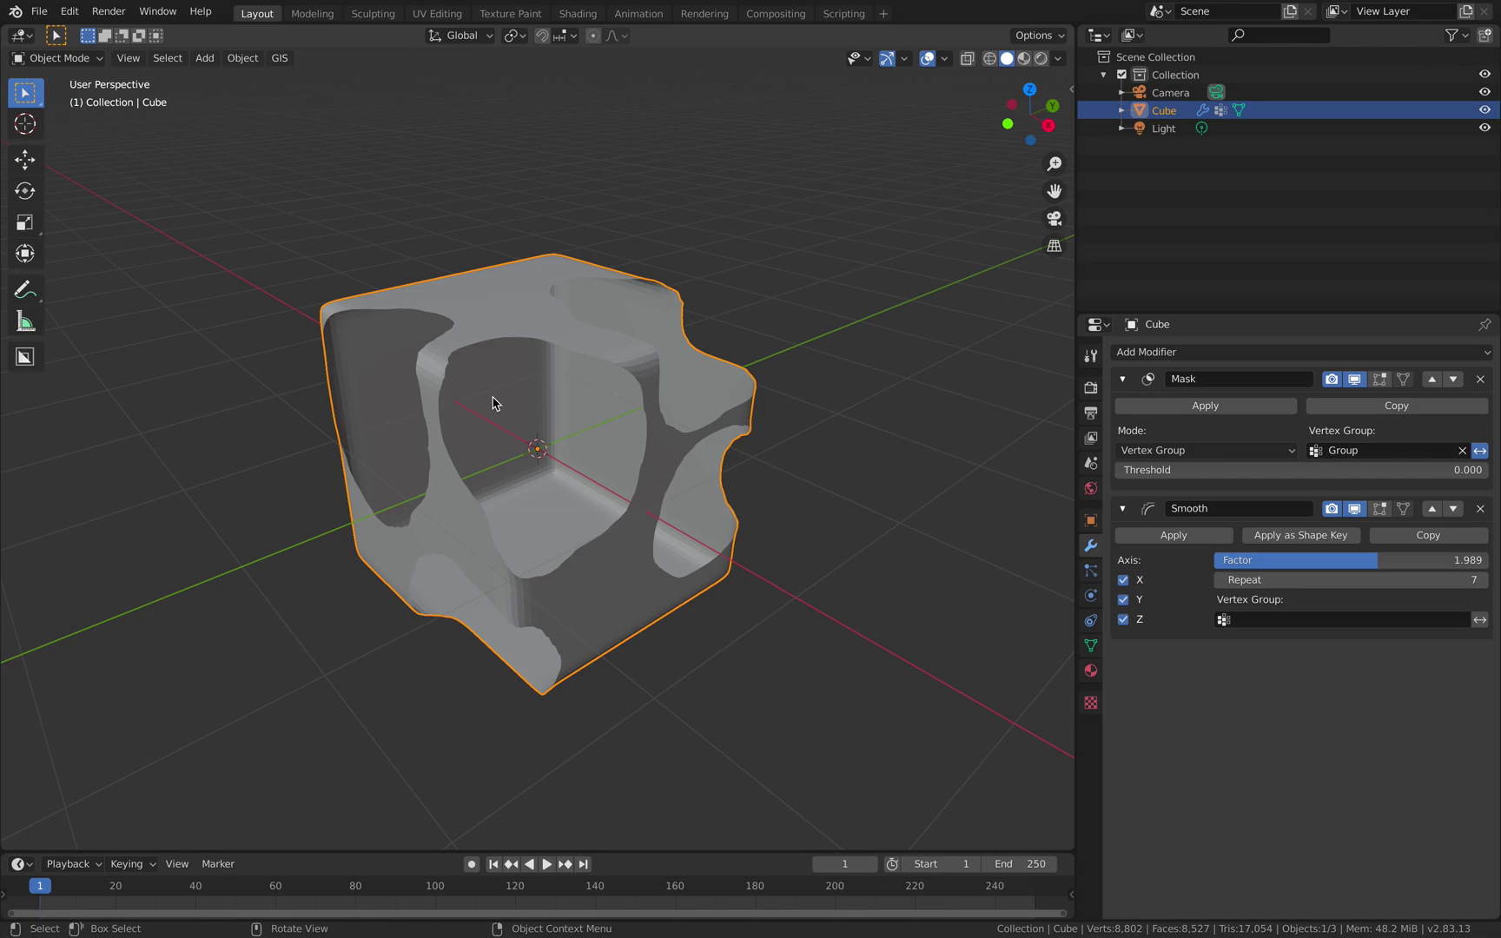
Save the scene to the Desktop as masking_001.blend
left_click(57, 57)
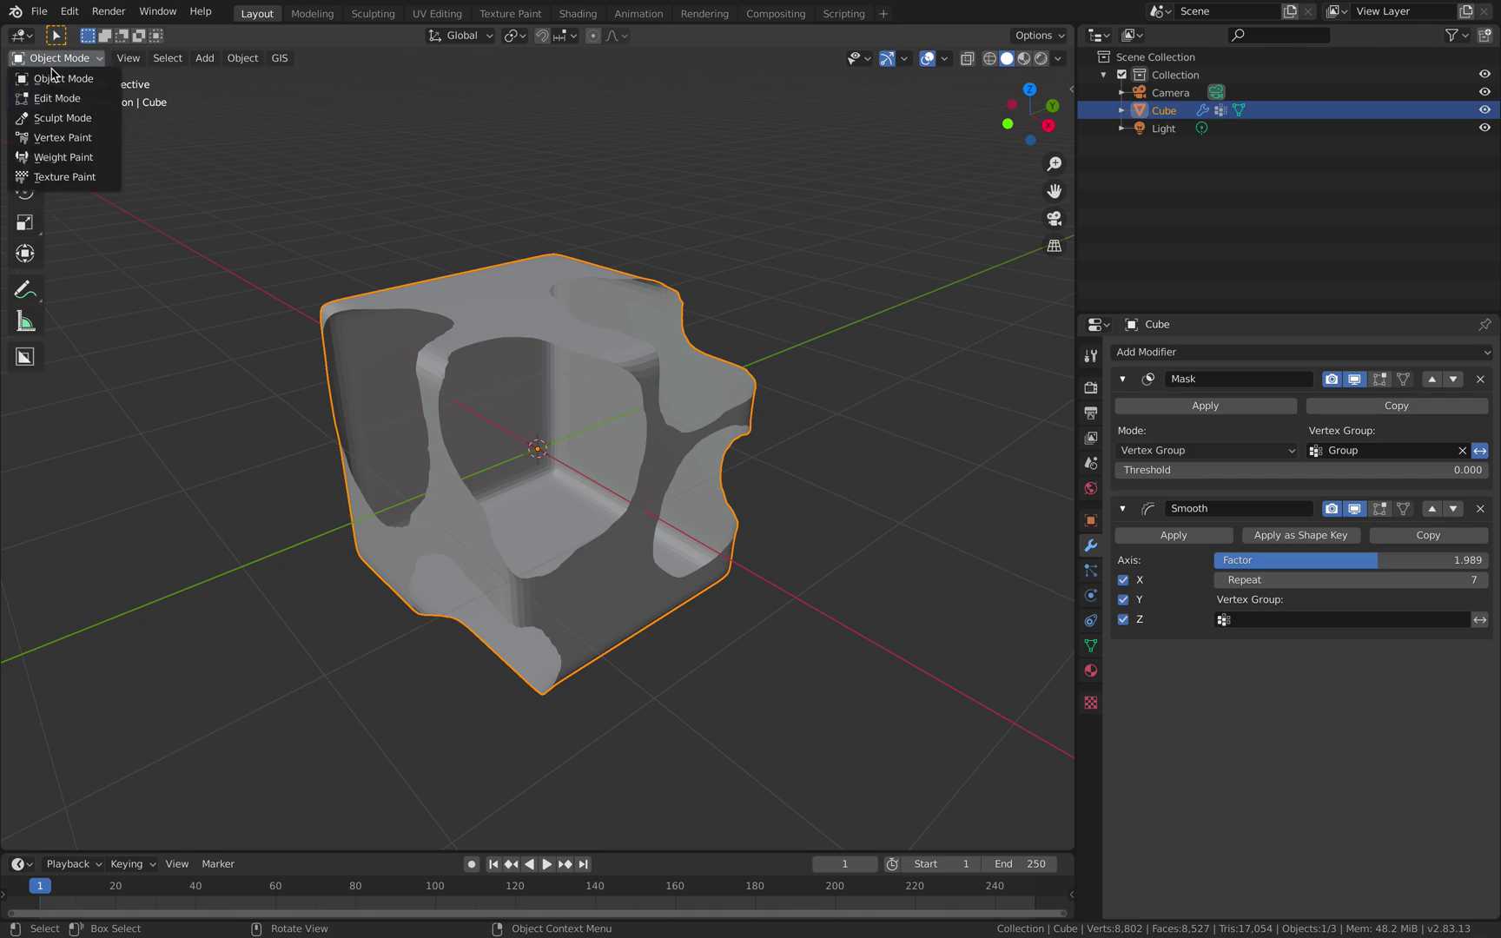
mouse_move(346, 189)
middle_mouse_down()
mouse_move(412, 208)
mouse_move(348, 189)
middle_mouse_up()
left_click(39, 10)
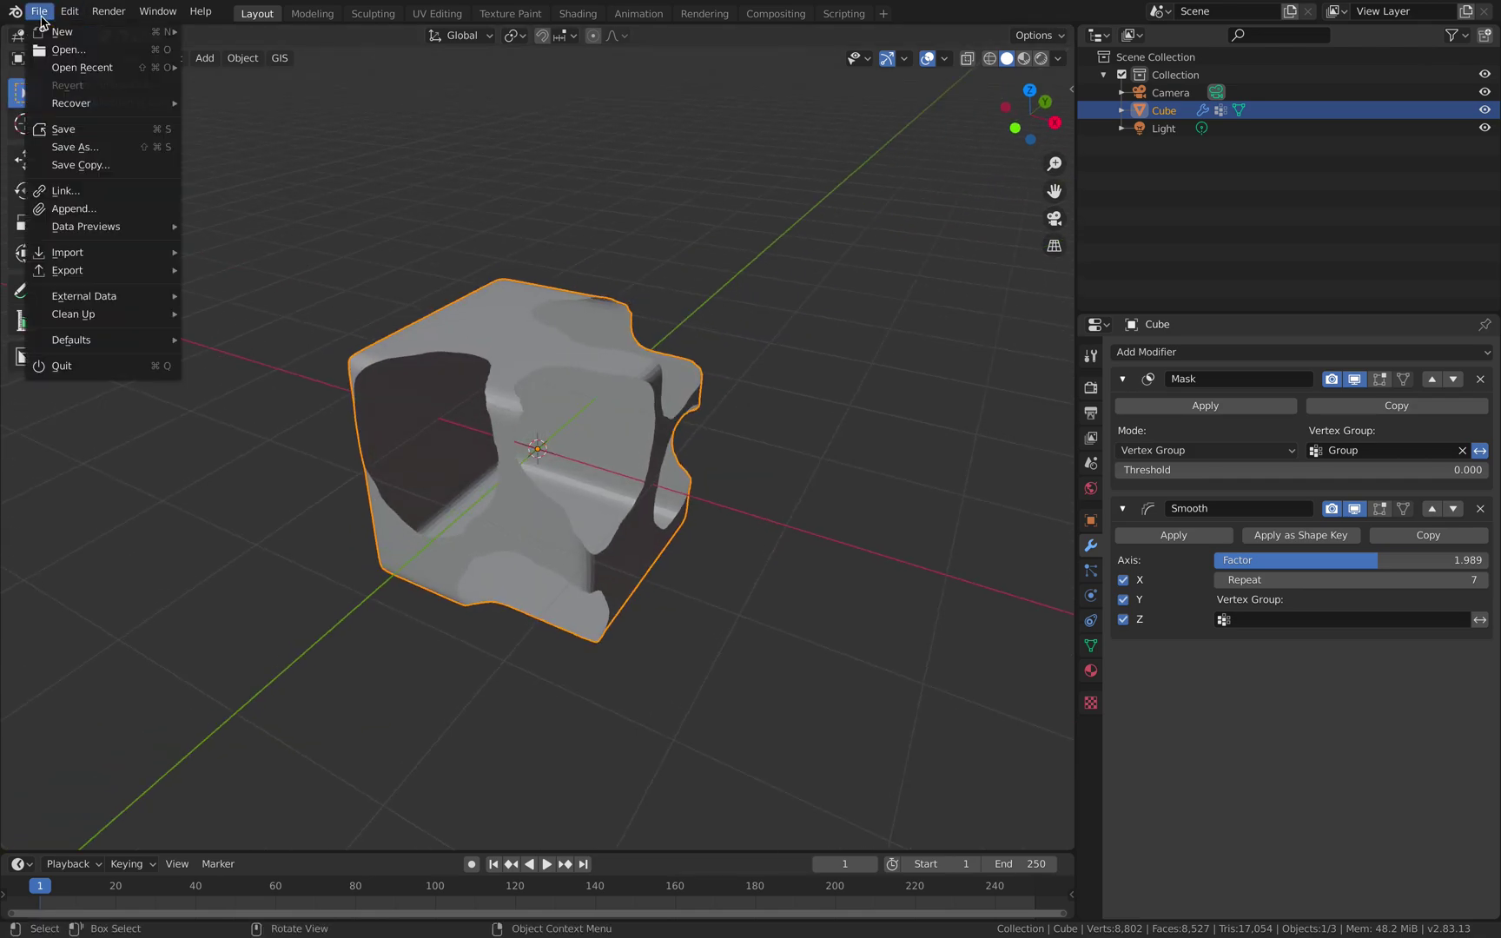
left_click(93, 147)
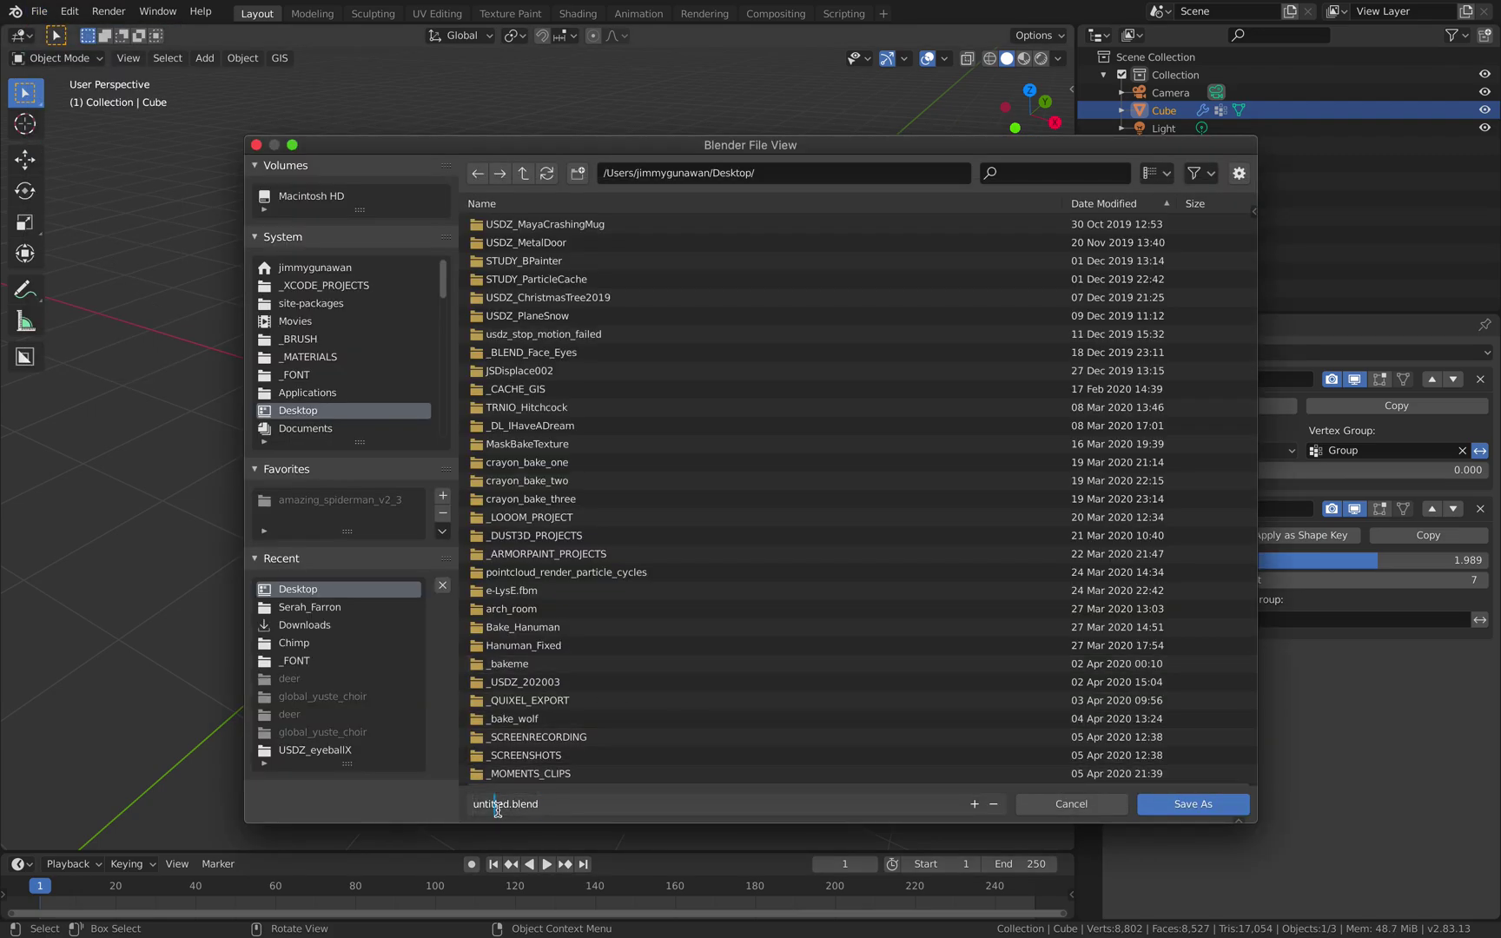
type("masking_001")
left_click(1189, 804)
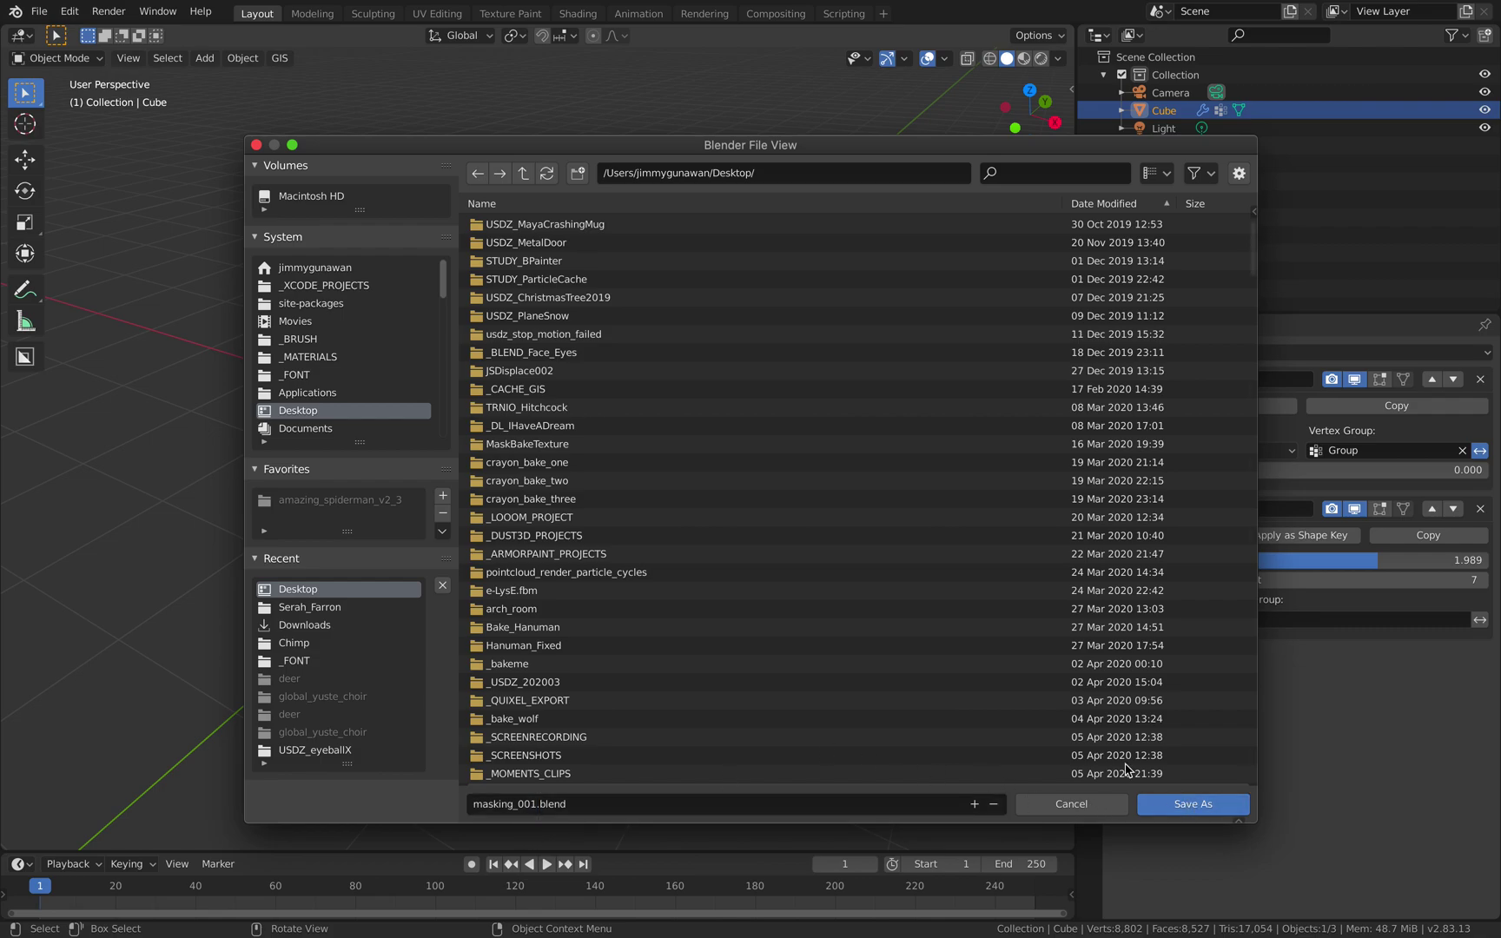
Show the splash screen to check the program version, and dismiss it
left_click(15, 10)
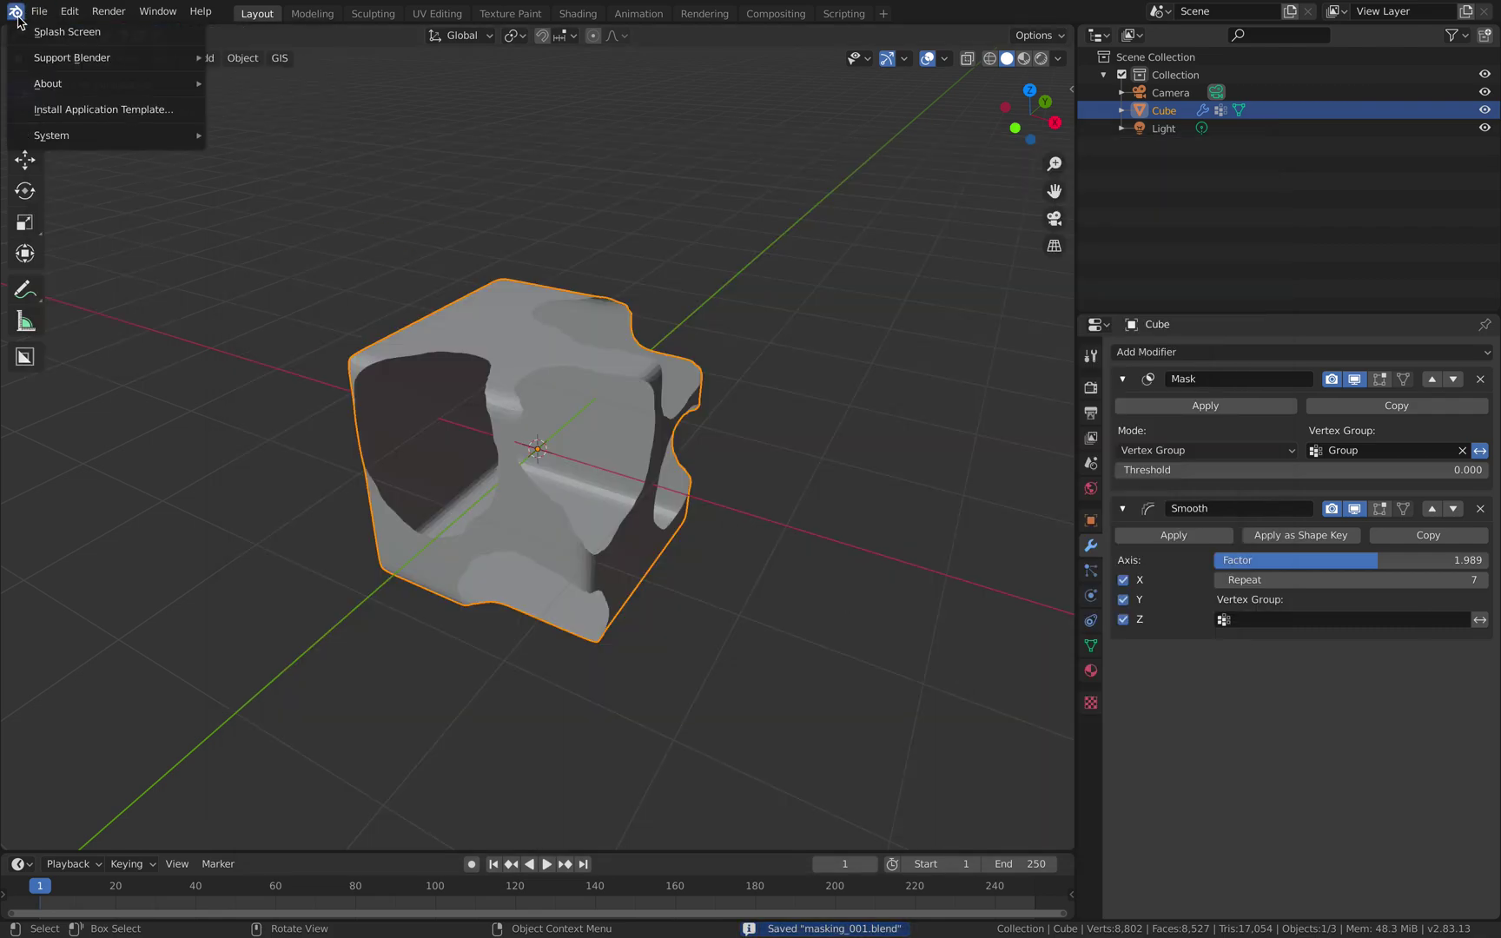
left_click(15, 11)
left_click(39, 31)
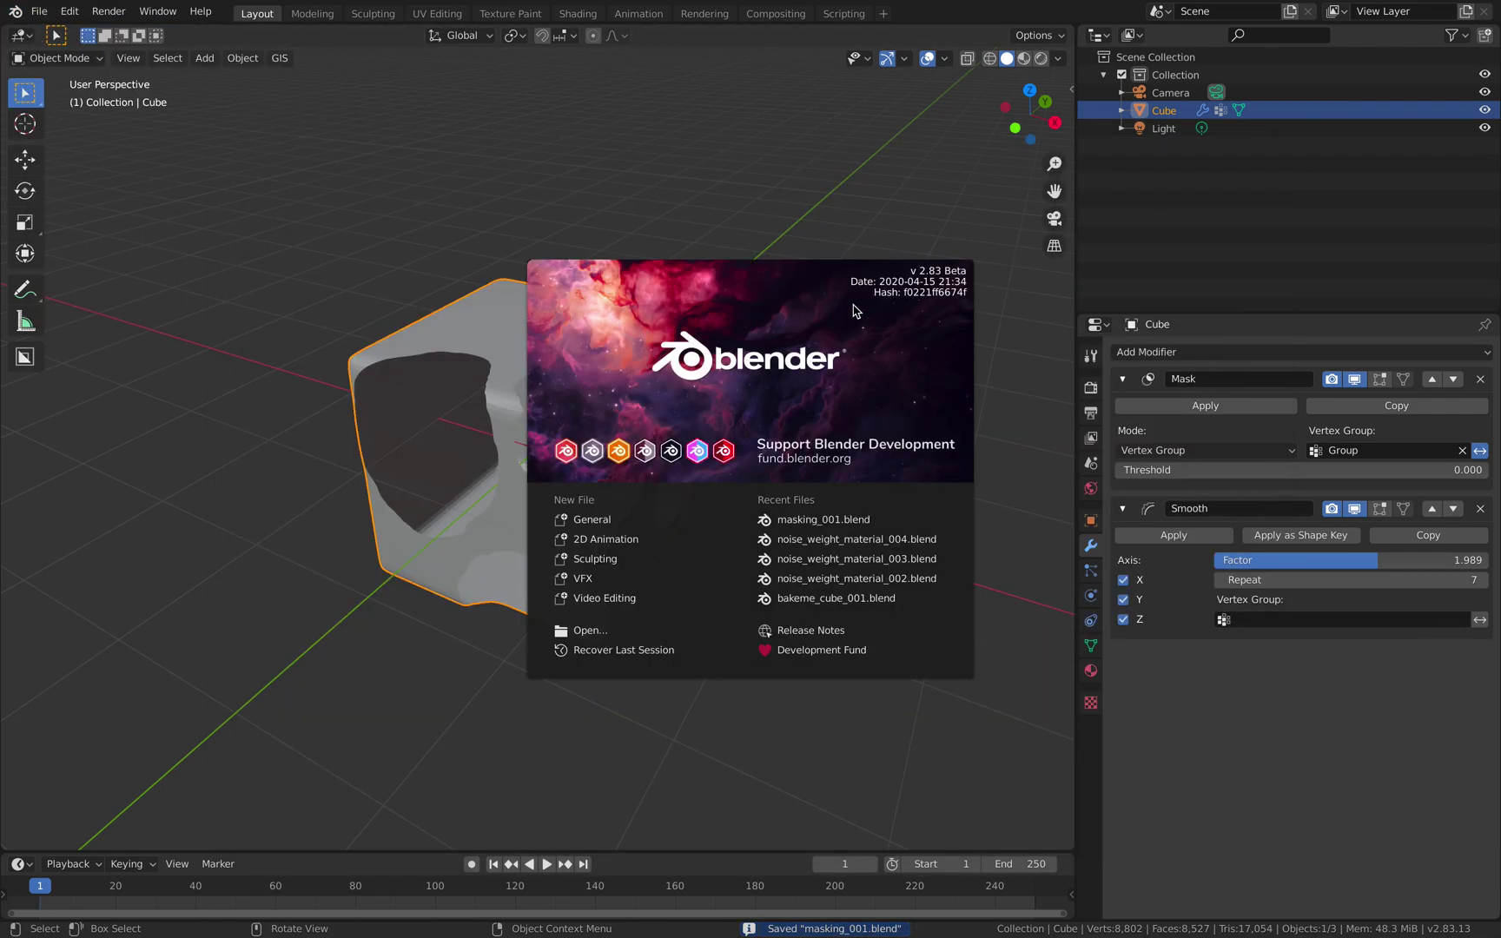
left_click(953, 278)
Duplicate the cube and place the copy about -2.86 m along the X axis
scroll(666, 320, "down", 2)
middle_click_drag(646, 320, 671, 323)
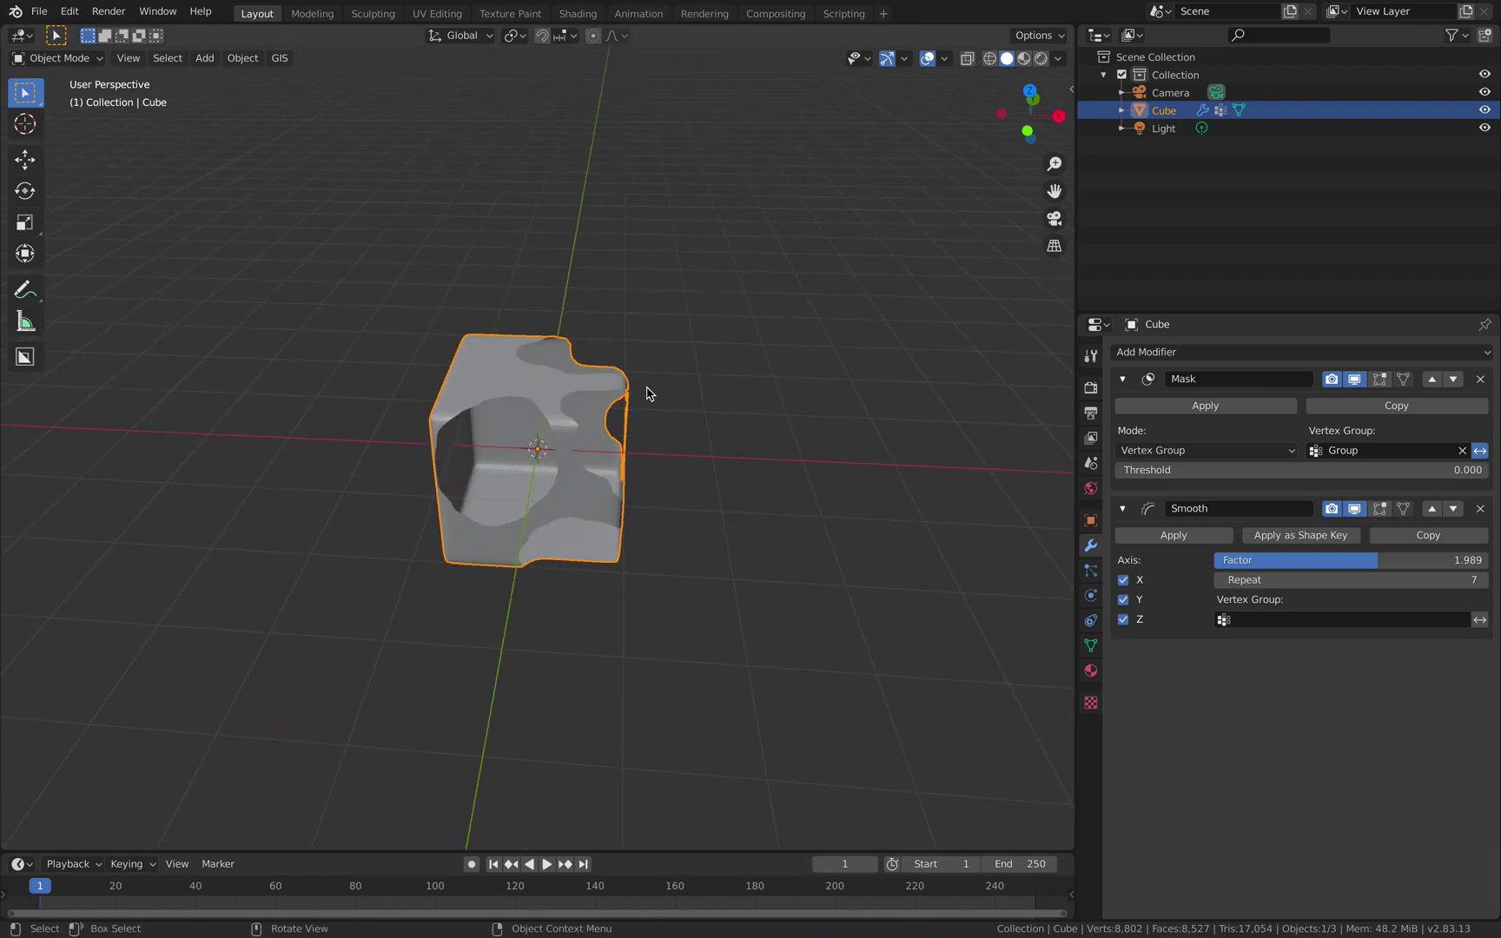
key("shift+d")
key("x")
left_click(549, 361)
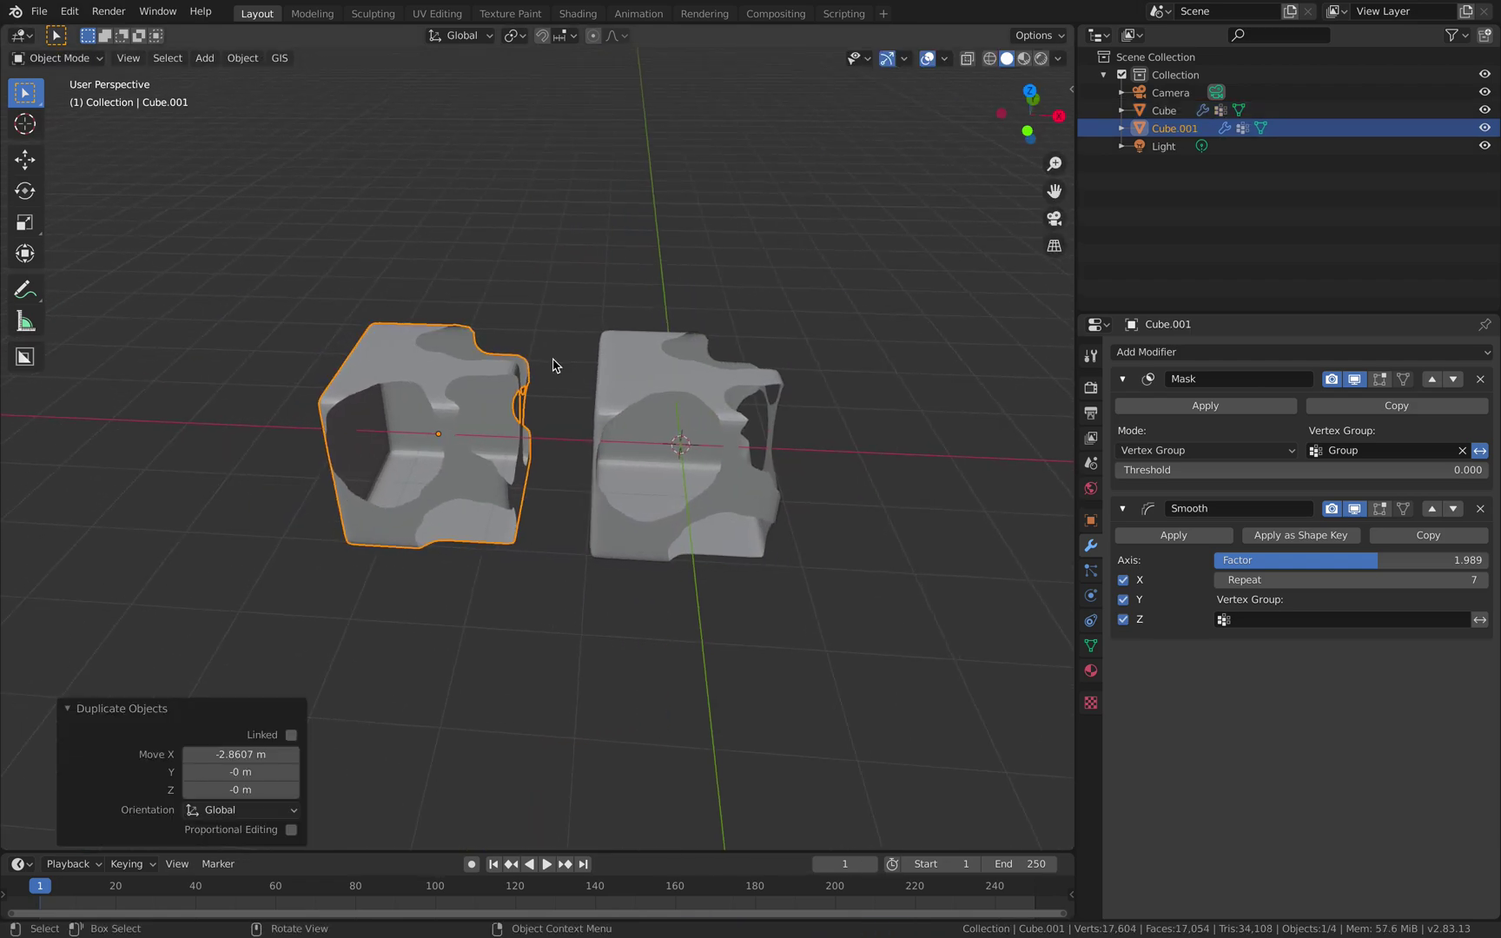
Remove the Mask and Smooth modifiers from the duplicated cube
scroll(552, 361, "up", 3)
left_click(1479, 379)
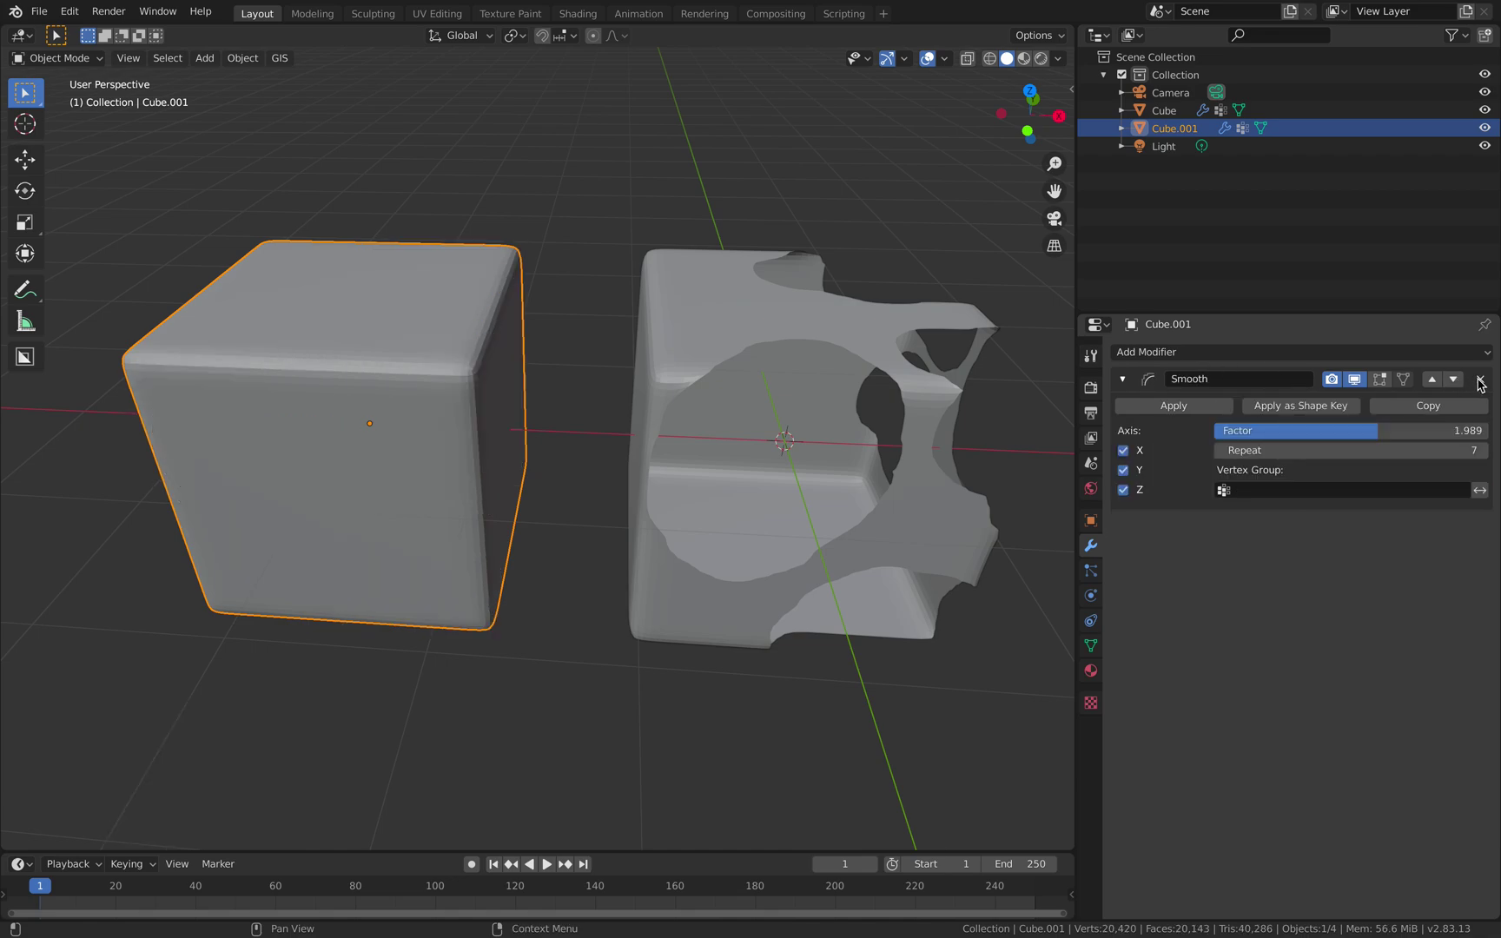
left_click(1480, 380)
scroll(409, 349, "down", 3)
middle_click_drag(443, 349, 538, 351, "shift")
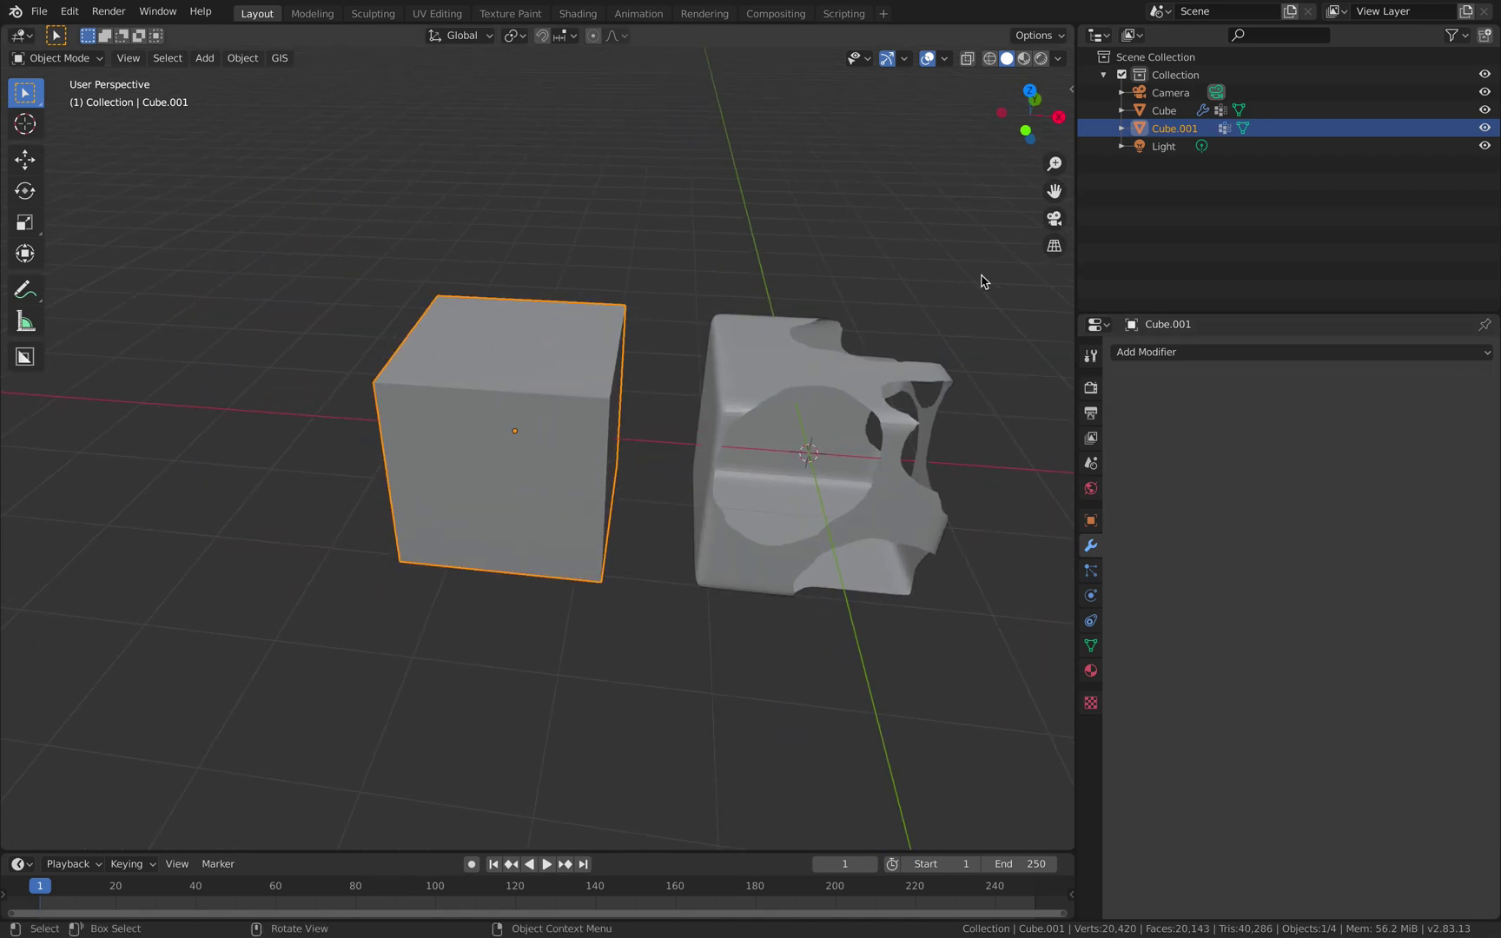
Widen the viewport, put the duplicated cube into Sculpt Mode and expand the brush list to show tool names
left_click_drag(1076, 251, 1143, 251)
middle_click_drag(676, 299, 613, 309)
left_click(75, 53)
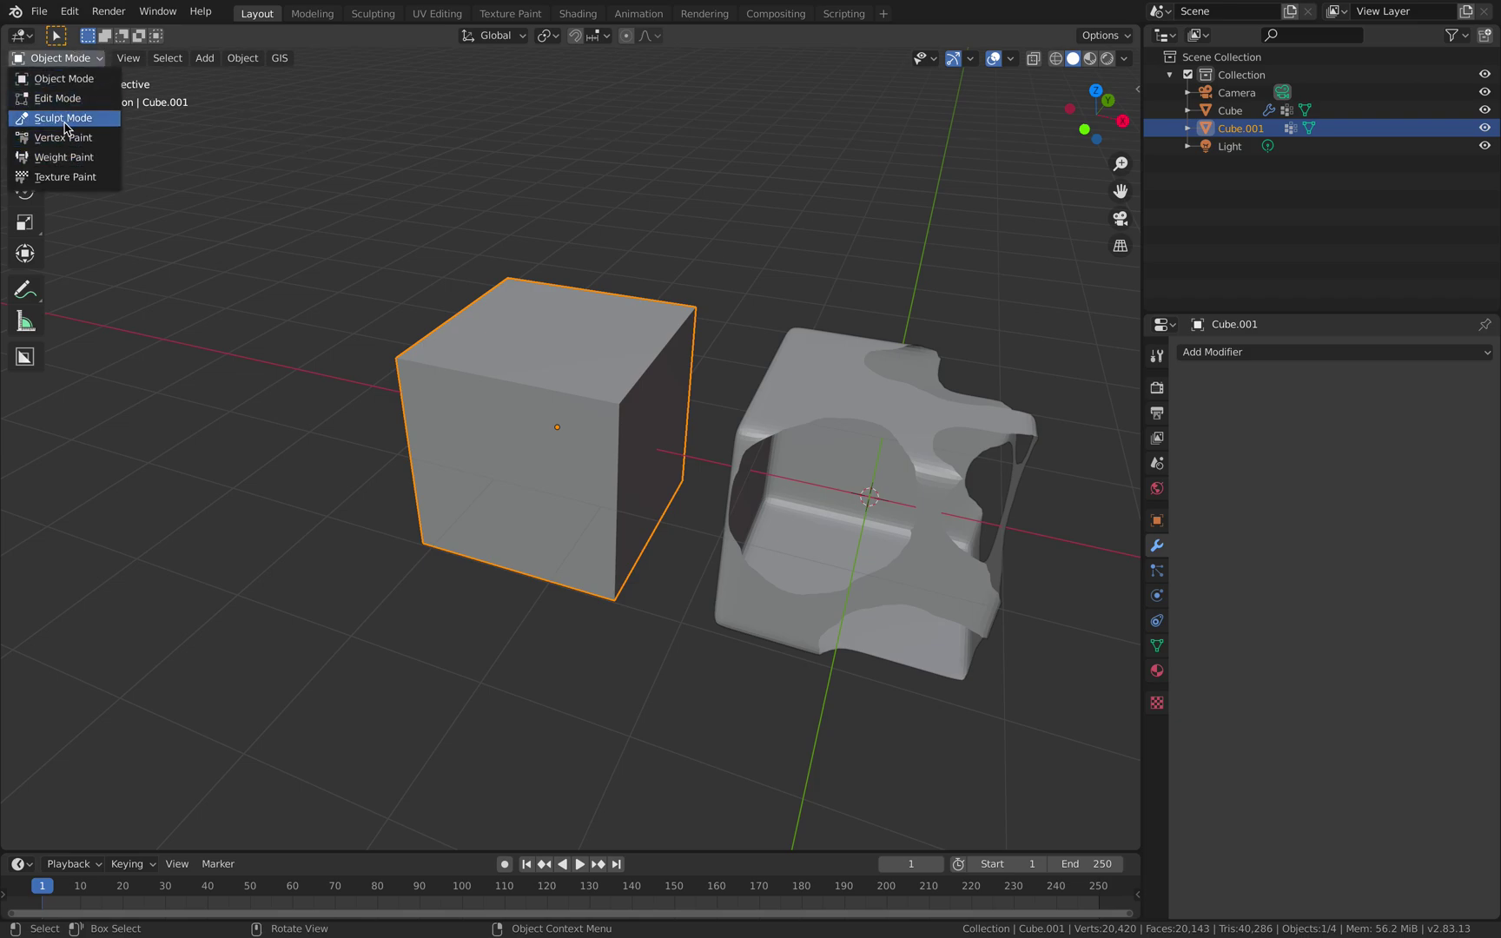
left_click(70, 131)
middle_click_drag(513, 397, 469, 360)
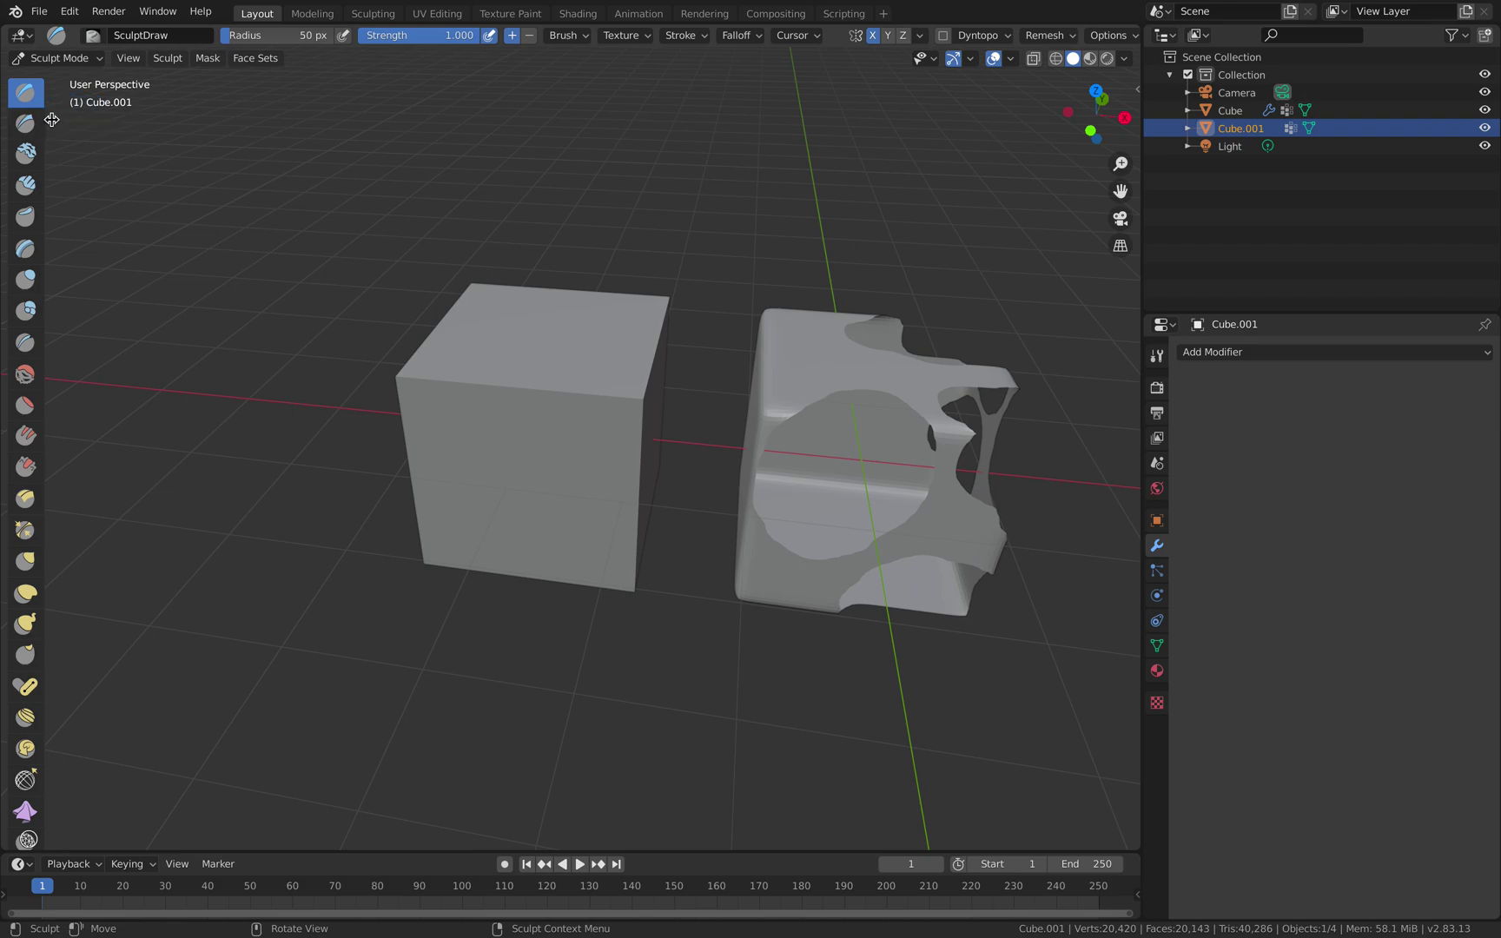
left_click_drag(52, 119, 179, 119)
middle_click_drag(469, 450, 532, 464)
Paint a mask with the Mask brush over the upper corners and across one side face of the duplicated cube
scroll(147, 660, "down", 2)
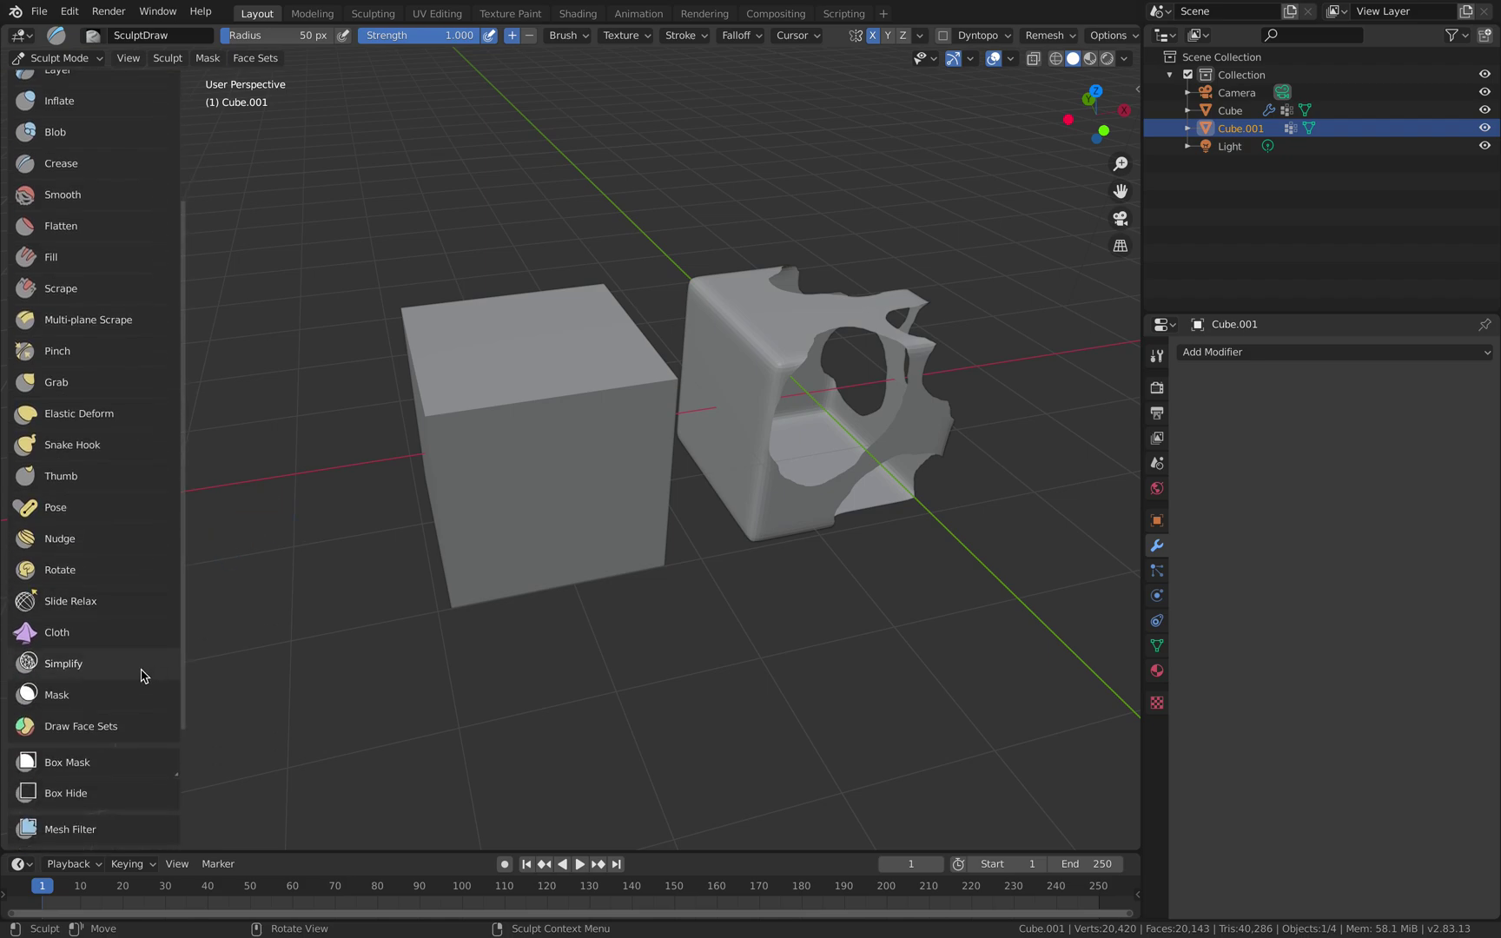
left_click(131, 694)
middle_click_drag(451, 417, 534, 421)
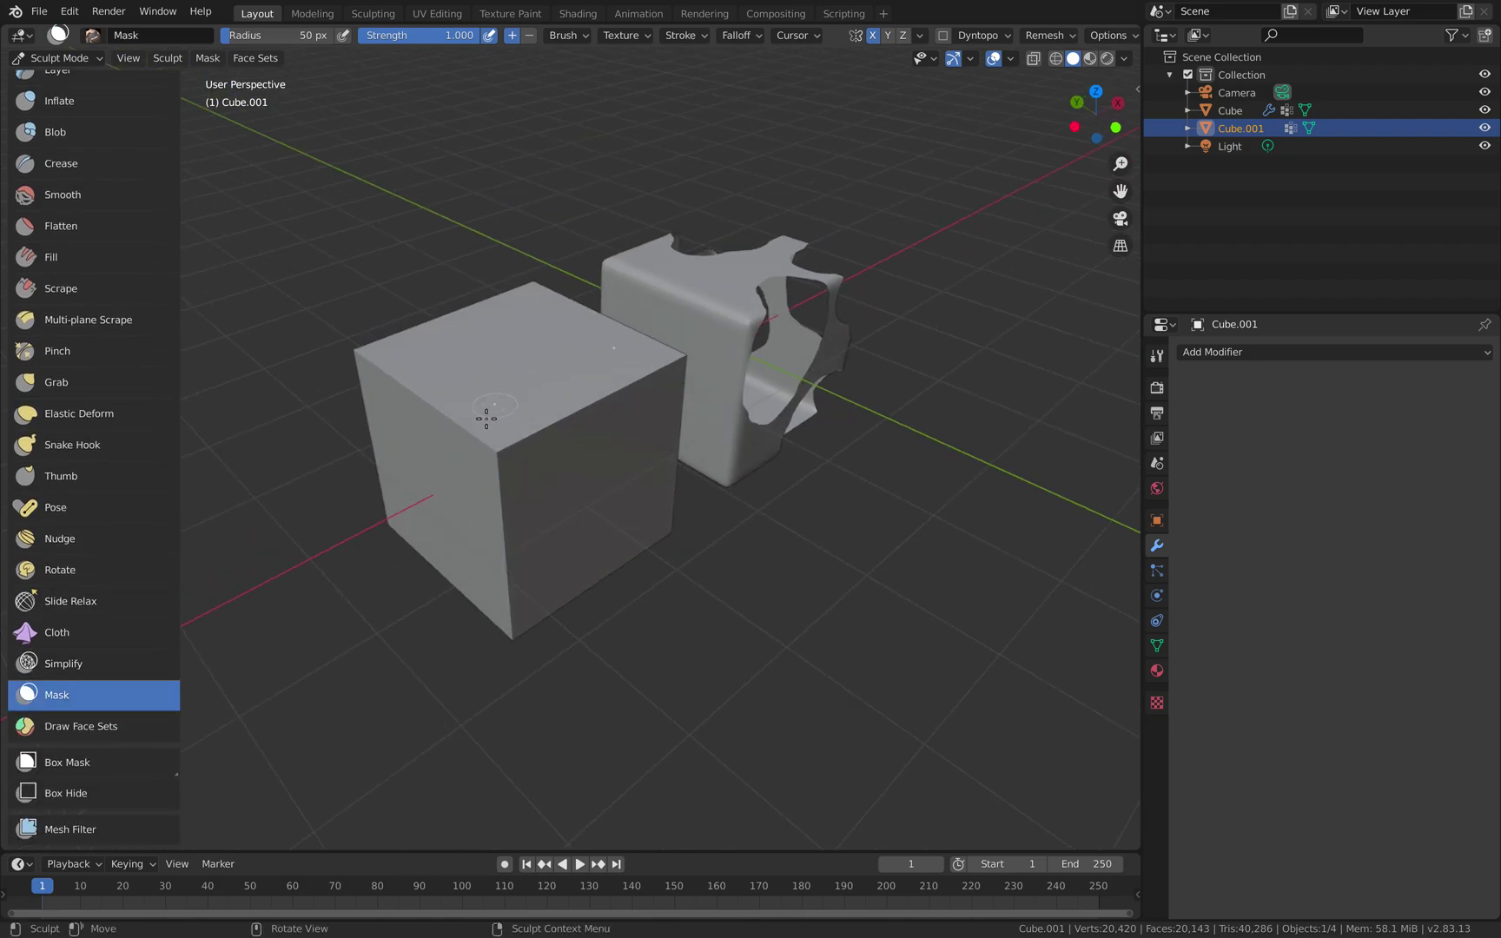
mouse_move(500, 429)
left_mouse_down()
mouse_move(474, 452)
mouse_move(521, 434)
mouse_move(468, 444)
left_mouse_up()
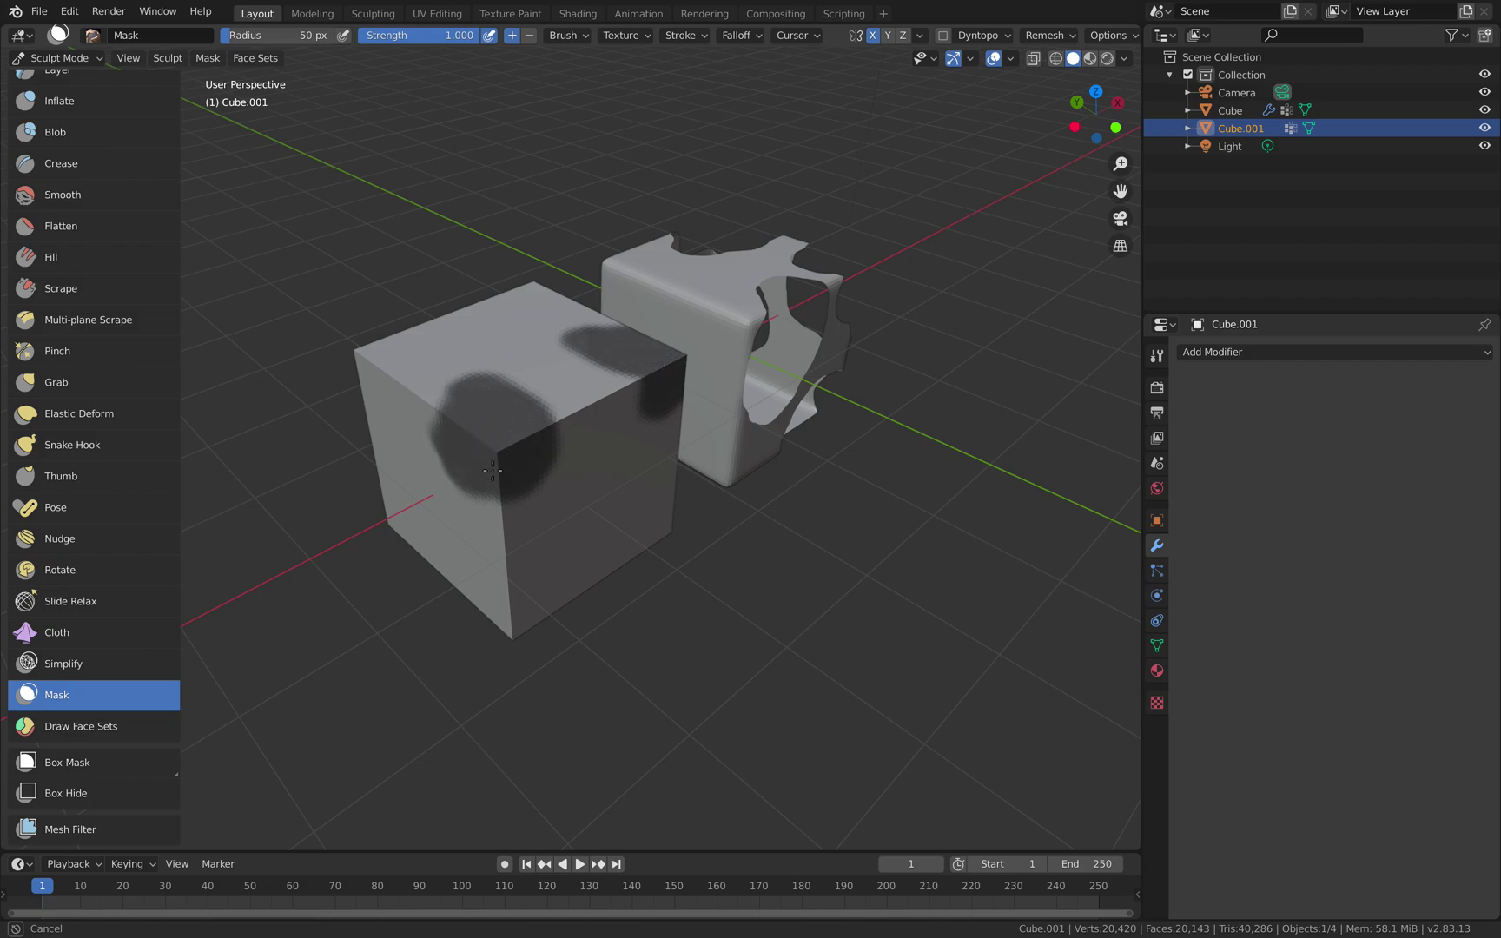
left_click_drag(492, 470, 528, 466)
middle_click_drag(528, 466, 500, 428)
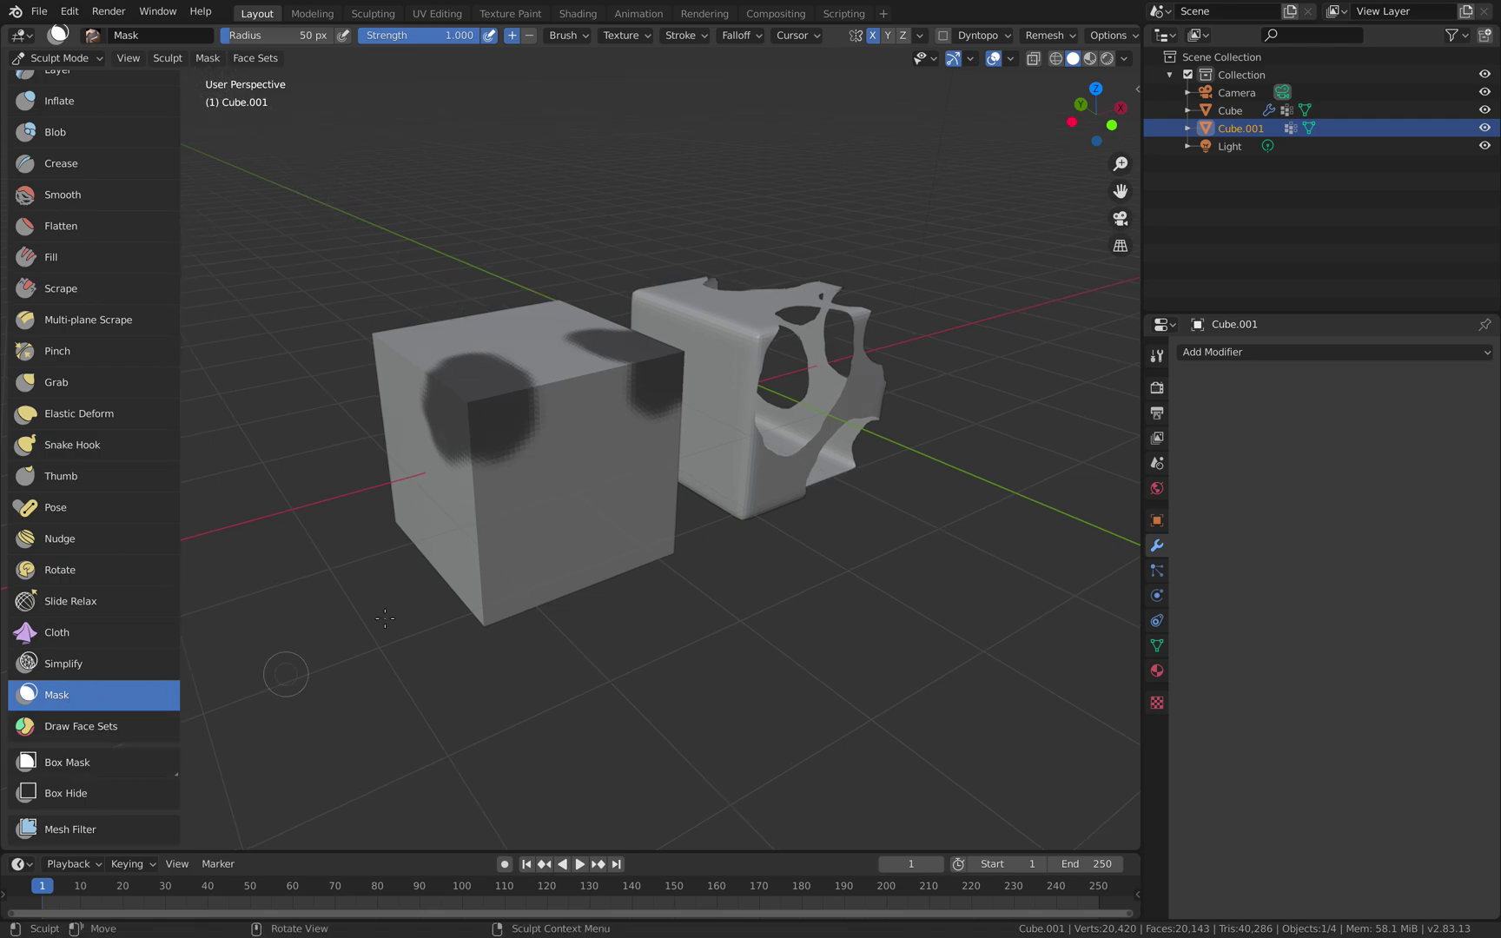
mouse_move(477, 461)
left_mouse_down()
mouse_move(491, 508)
mouse_move(565, 521)
mouse_move(586, 507)
mouse_move(556, 543)
mouse_move(599, 534)
mouse_move(626, 472)
mouse_move(517, 458)
left_mouse_up()
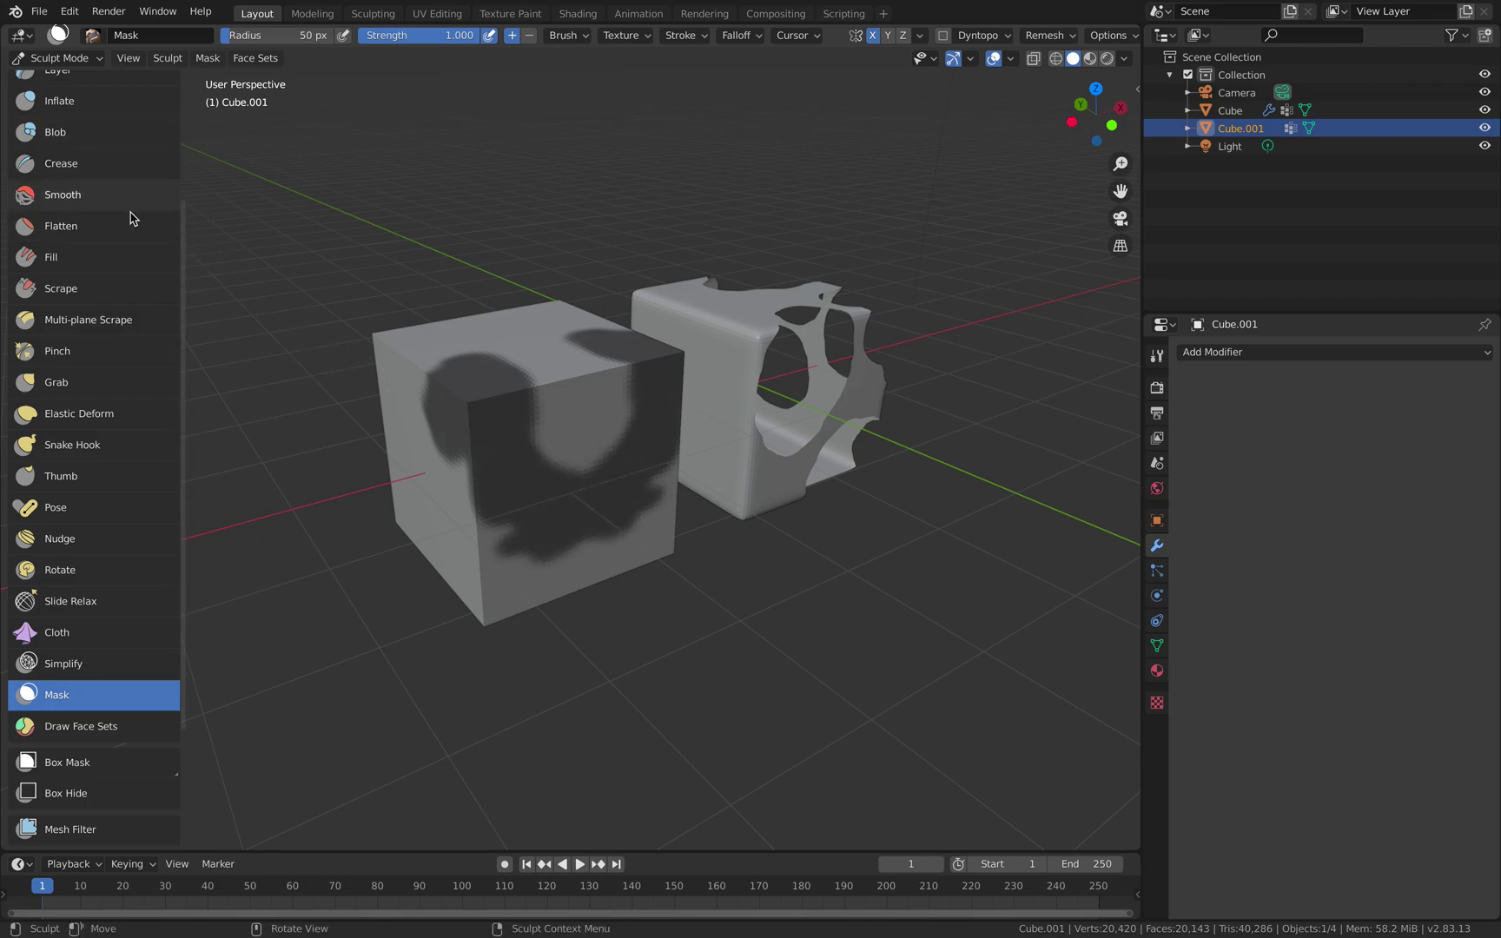
Sculpt raised ridges with the Draw brush on the unmasked surface around the edges of the mask
scroll(119, 207, "up", 4)
scroll(119, 206, "up", 1)
left_click(94, 103)
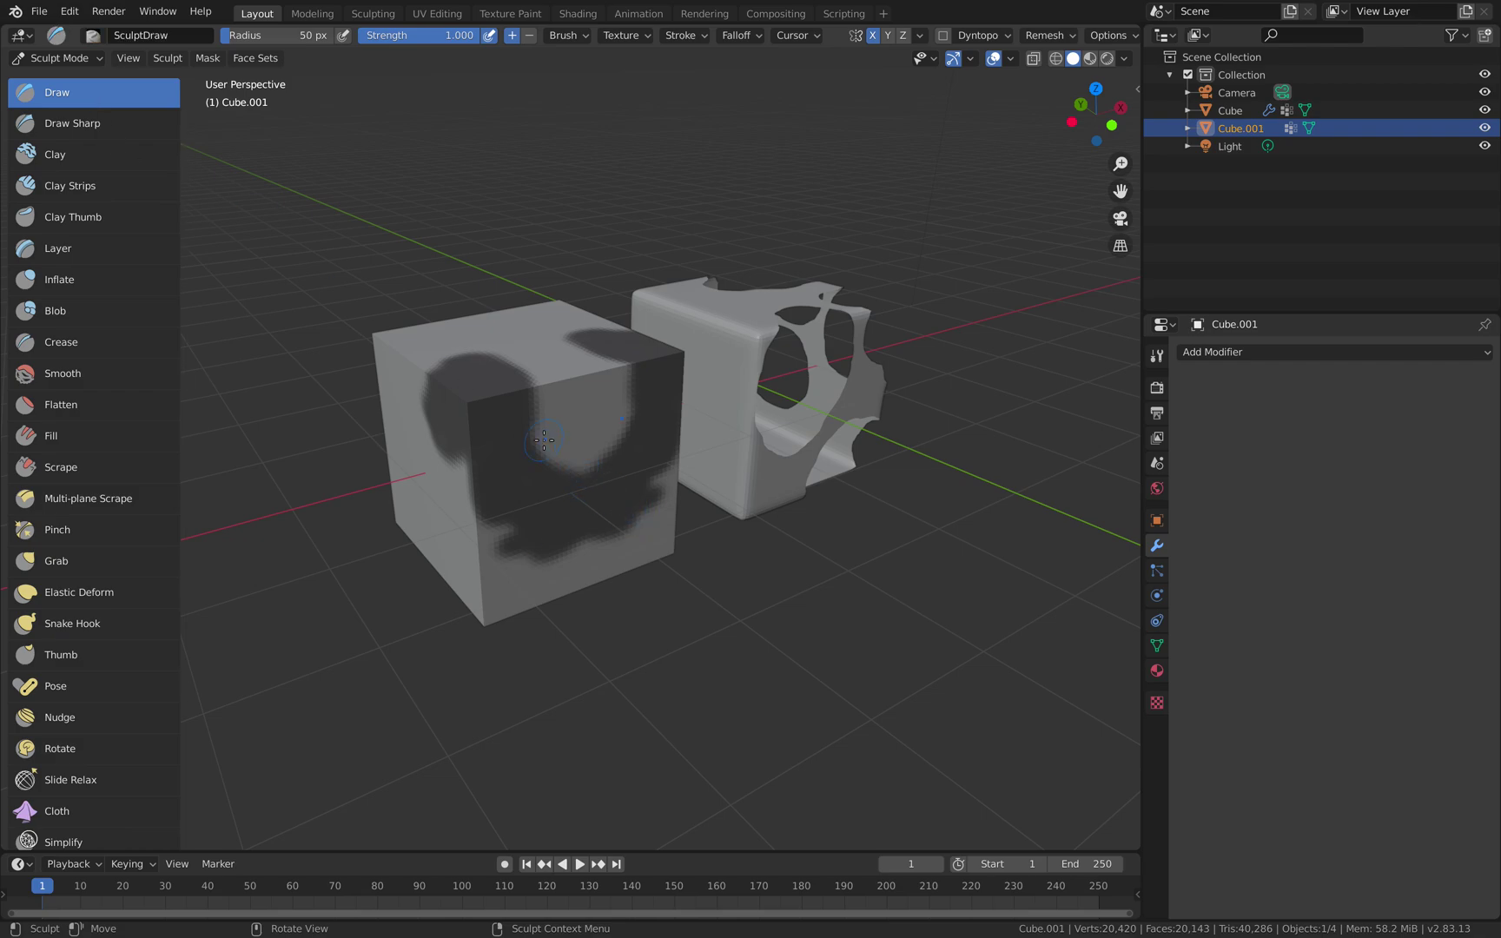
mouse_move(544, 440)
left_mouse_down()
mouse_move(621, 404)
mouse_move(590, 469)
mouse_move(621, 369)
mouse_move(459, 354)
mouse_move(438, 455)
left_mouse_up()
mouse_move(490, 504)
left_mouse_down()
mouse_move(530, 556)
mouse_move(643, 513)
mouse_move(591, 556)
mouse_move(518, 556)
mouse_move(424, 366)
mouse_move(480, 354)
left_mouse_up()
middle_click_drag(566, 446, 535, 442)
scroll(536, 441, "up", 1)
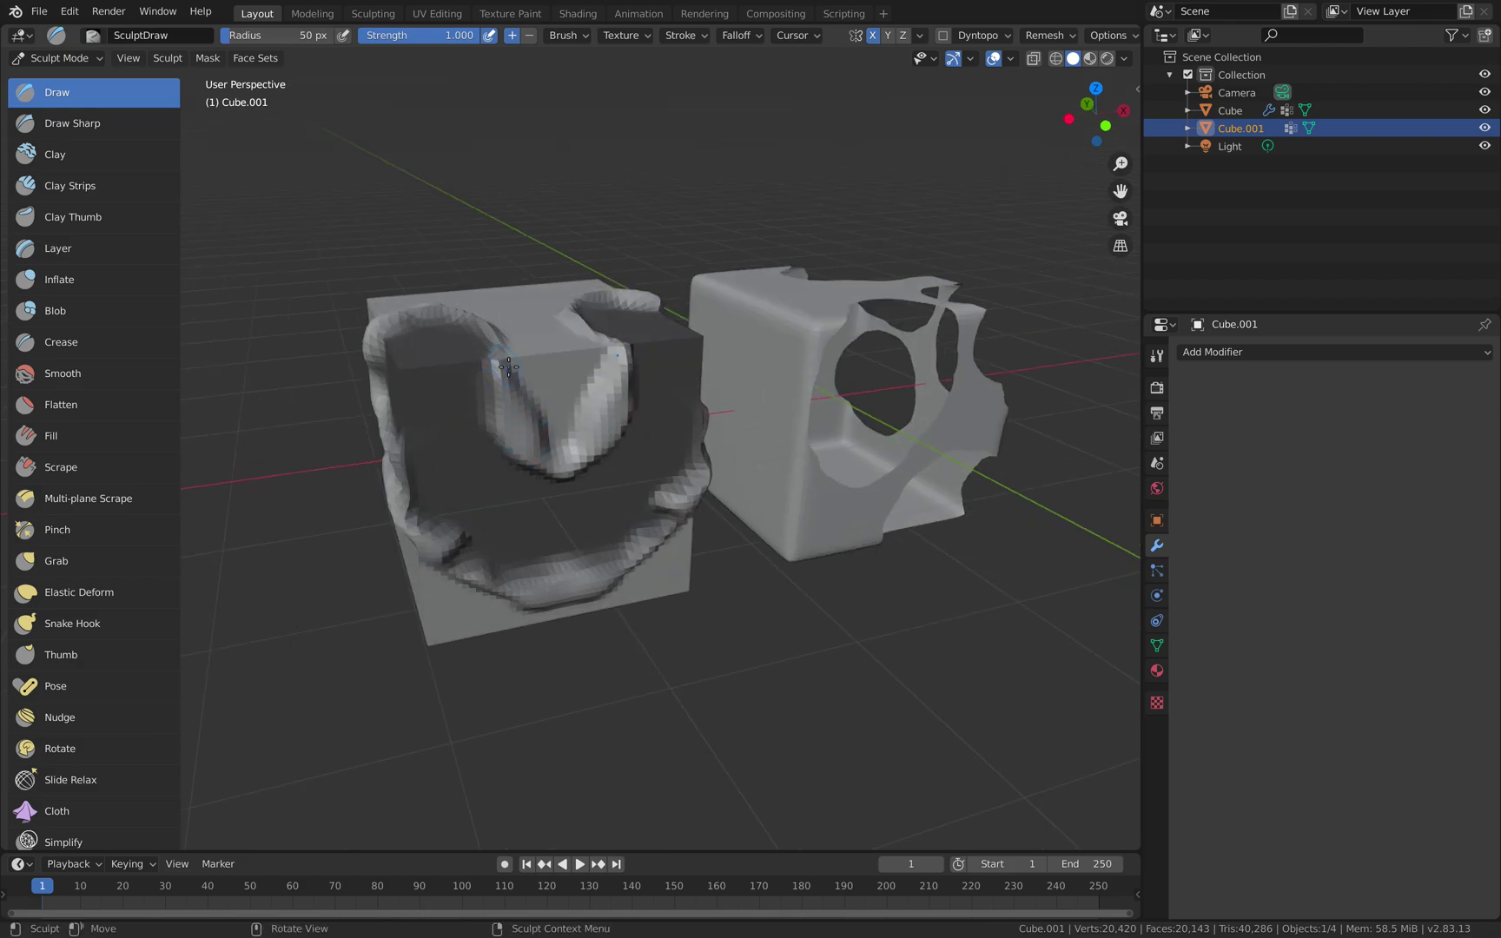
left_click_drag(516, 397, 508, 338)
middle_click_drag(508, 339, 545, 386)
mouse_move(519, 383)
left_mouse_down()
mouse_move(426, 363)
mouse_move(550, 434)
left_mouse_up()
left_click_drag(425, 363, 388, 420)
middle_click_drag(388, 420, 431, 403)
left_click_drag(430, 403, 455, 527)
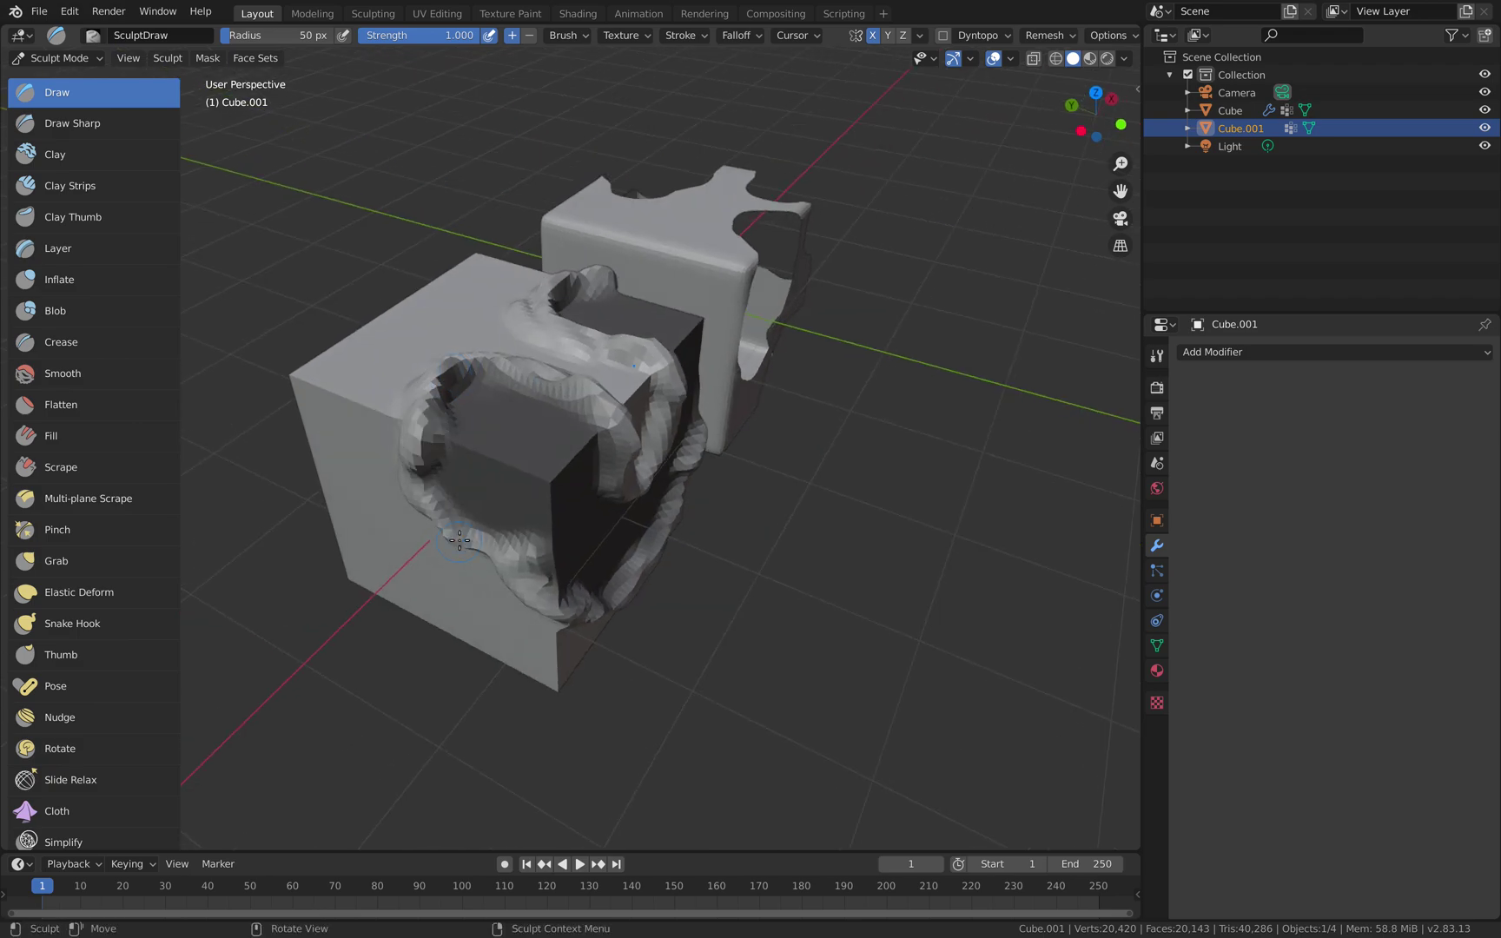
middle_click_drag(456, 527, 441, 479)
mouse_move(441, 480)
left_mouse_down()
mouse_move(526, 523)
mouse_move(514, 530)
left_mouse_up()
middle_click_drag(515, 530, 448, 543)
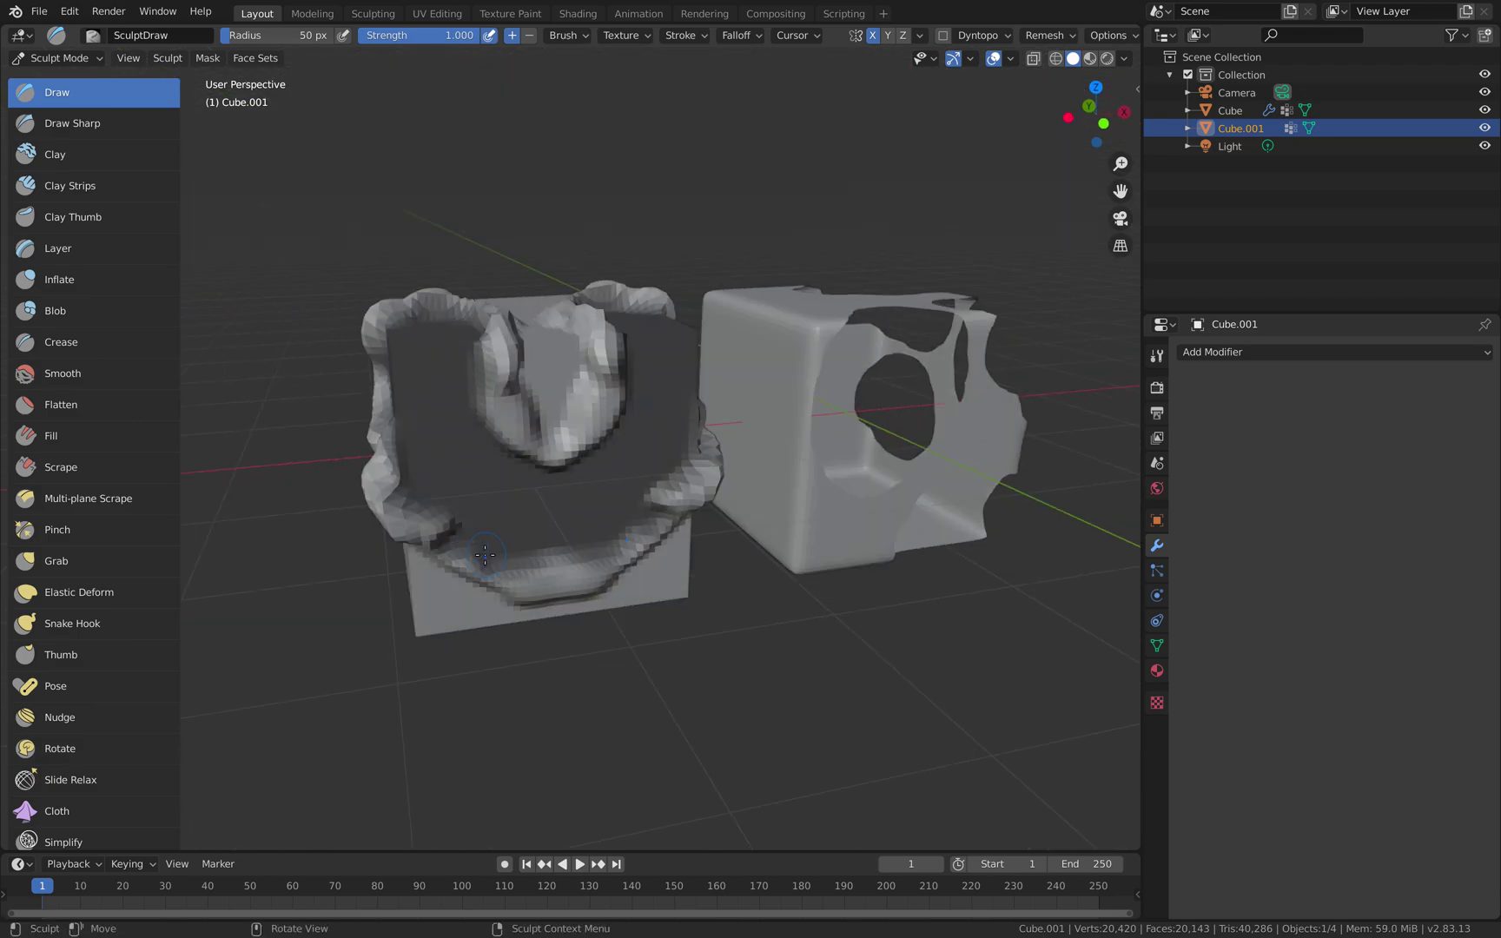
mouse_move(476, 567)
left_mouse_down()
mouse_move(564, 581)
mouse_move(483, 575)
left_mouse_up()
middle_click_drag(421, 558, 450, 542)
left_click_drag(450, 534, 508, 596)
middle_click_drag(508, 595, 522, 584)
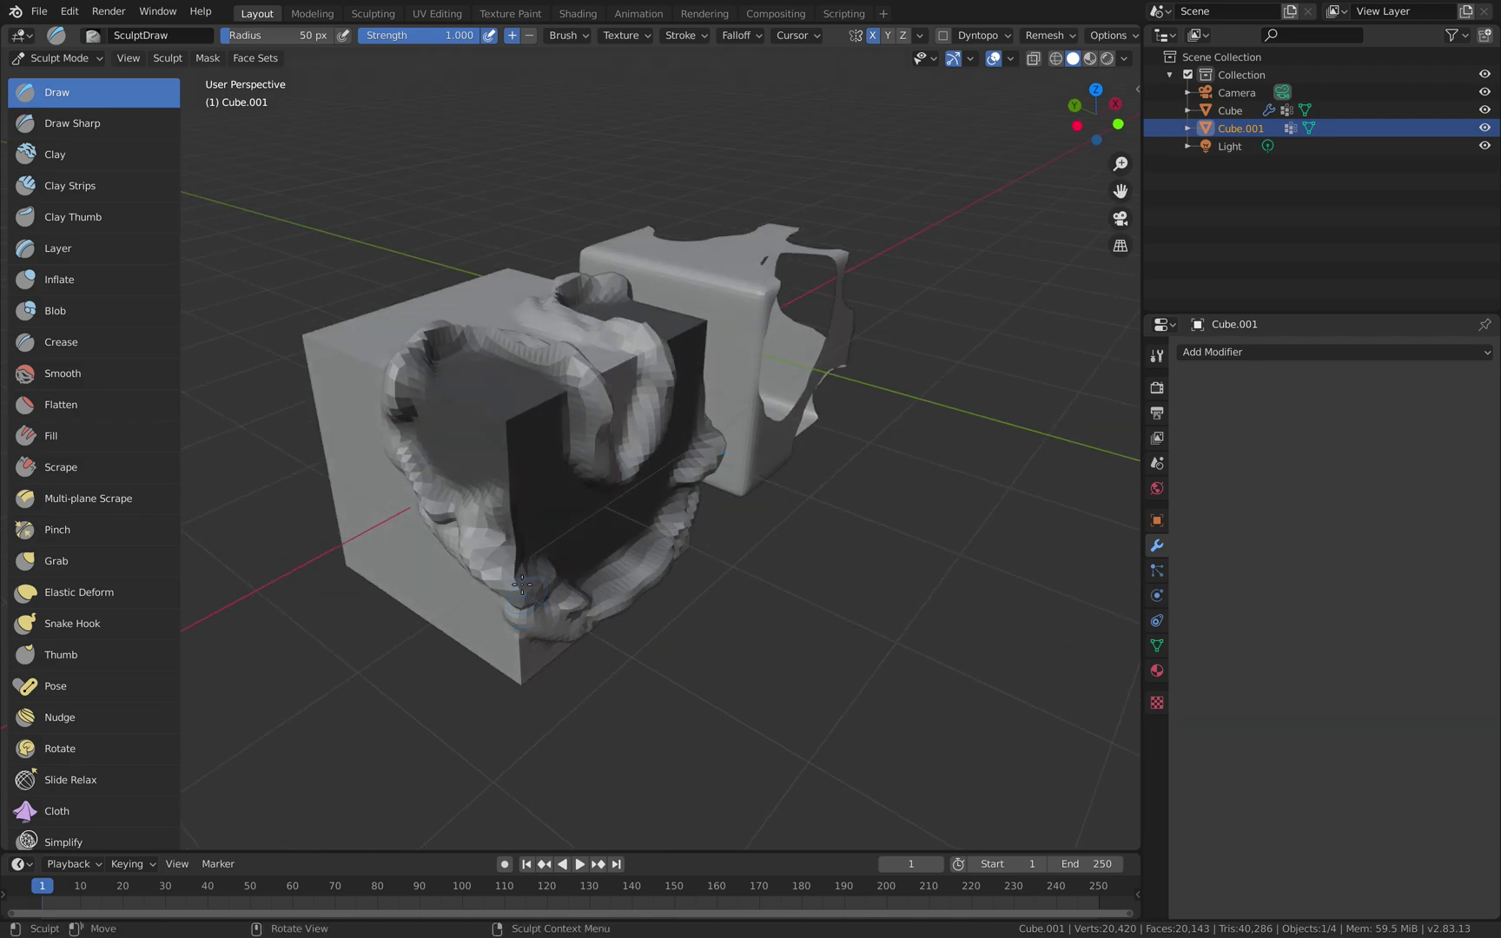
Inspect the sculpted cube in Object Mode and return to Sculpt Mode
left_click(87, 59)
left_click(86, 75)
middle_click_drag(304, 226, 402, 336)
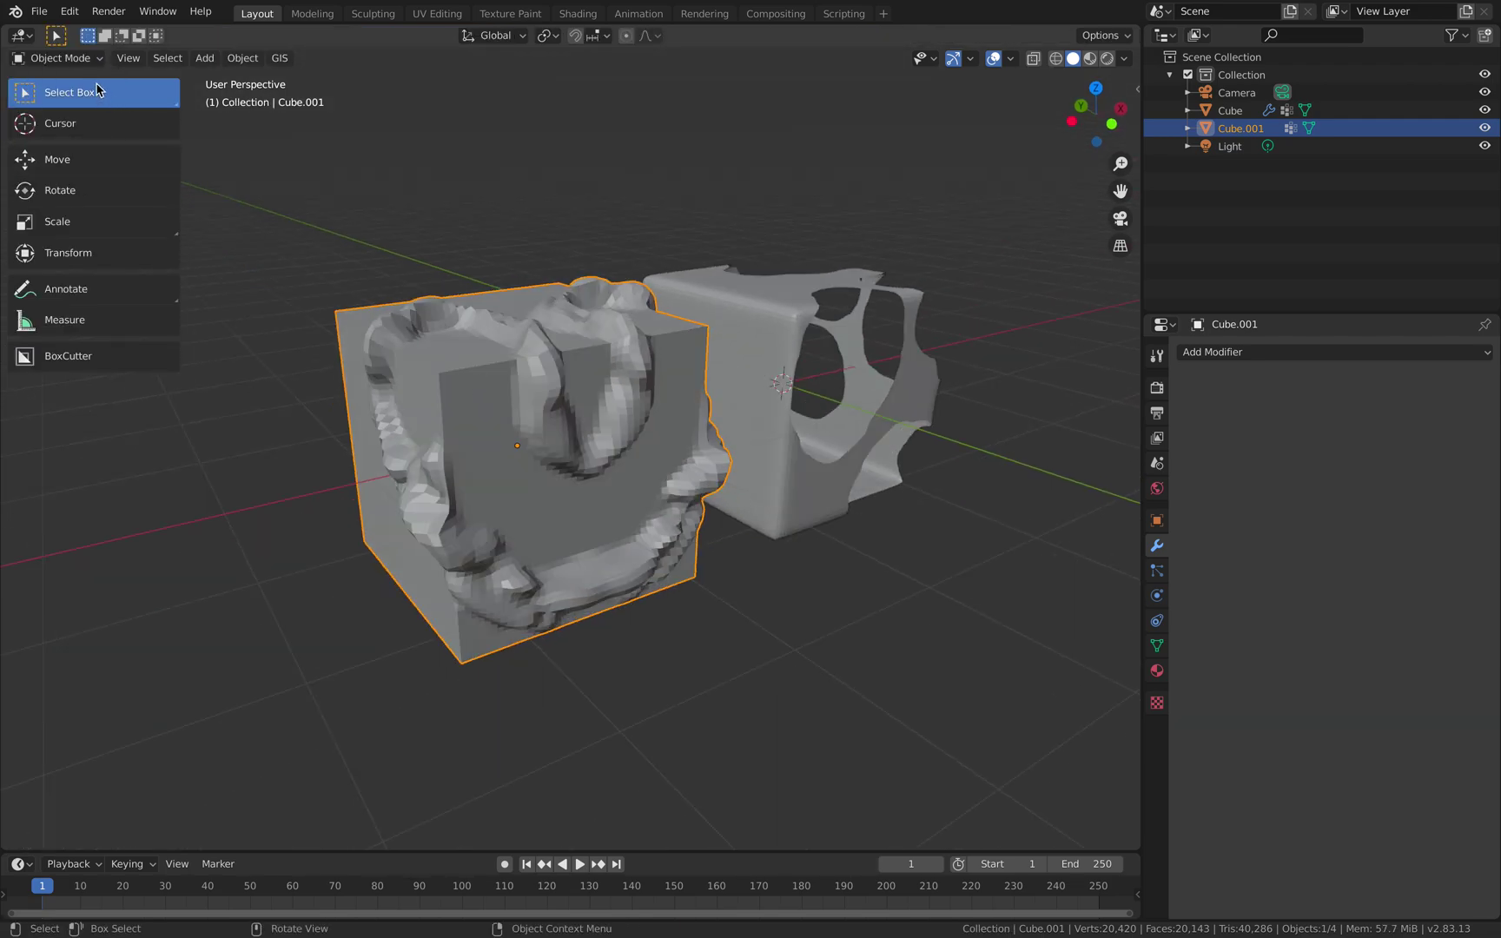
left_click(60, 58)
left_click(87, 116)
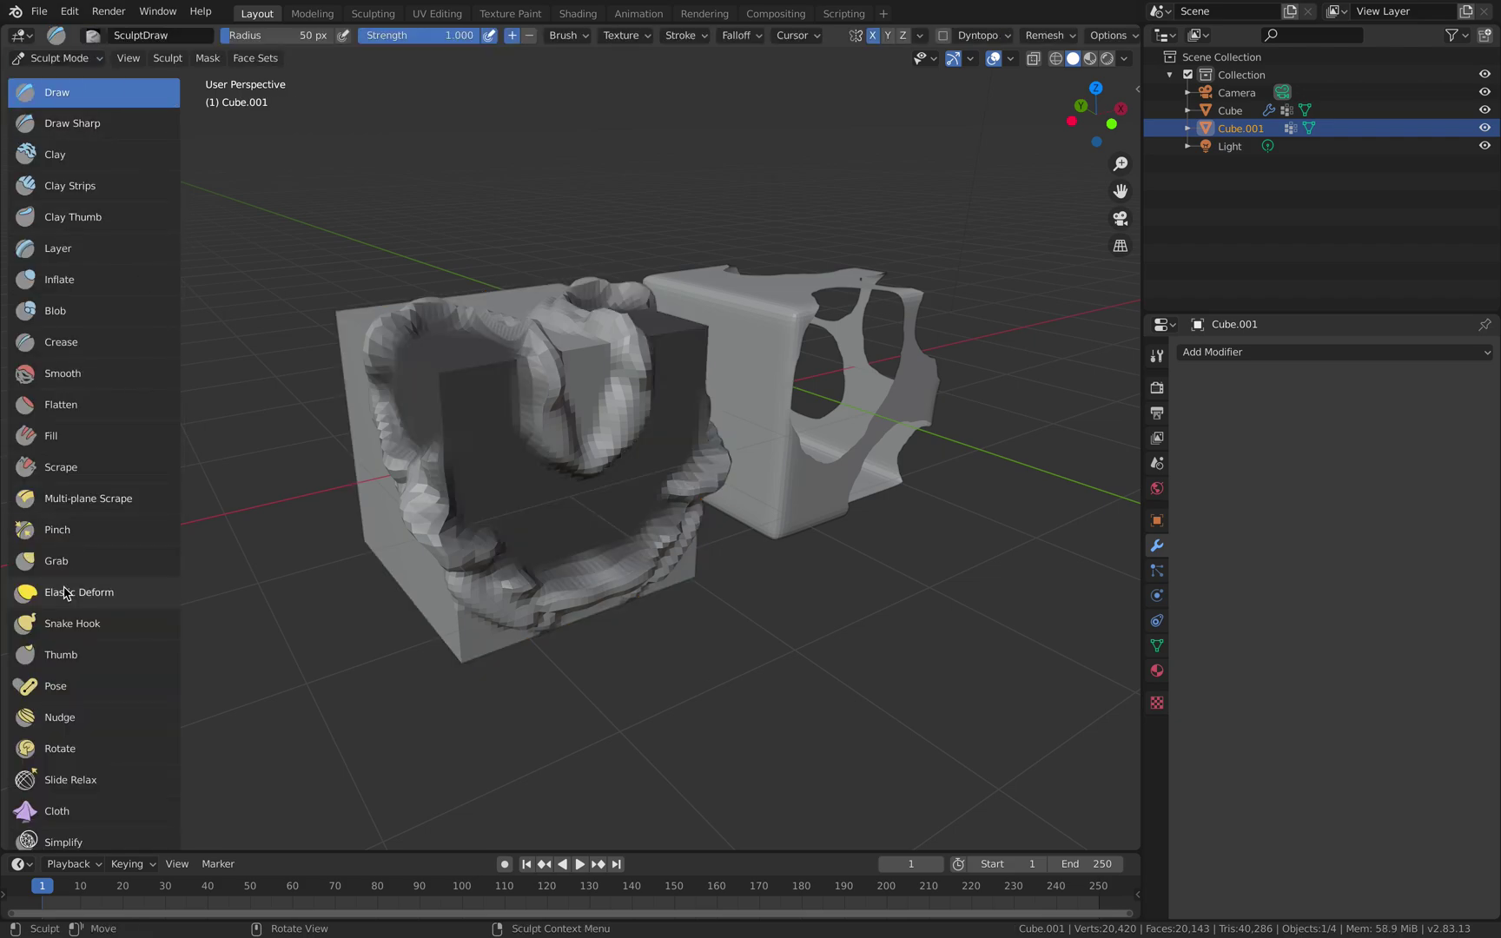
scroll(113, 643, "down", 8)
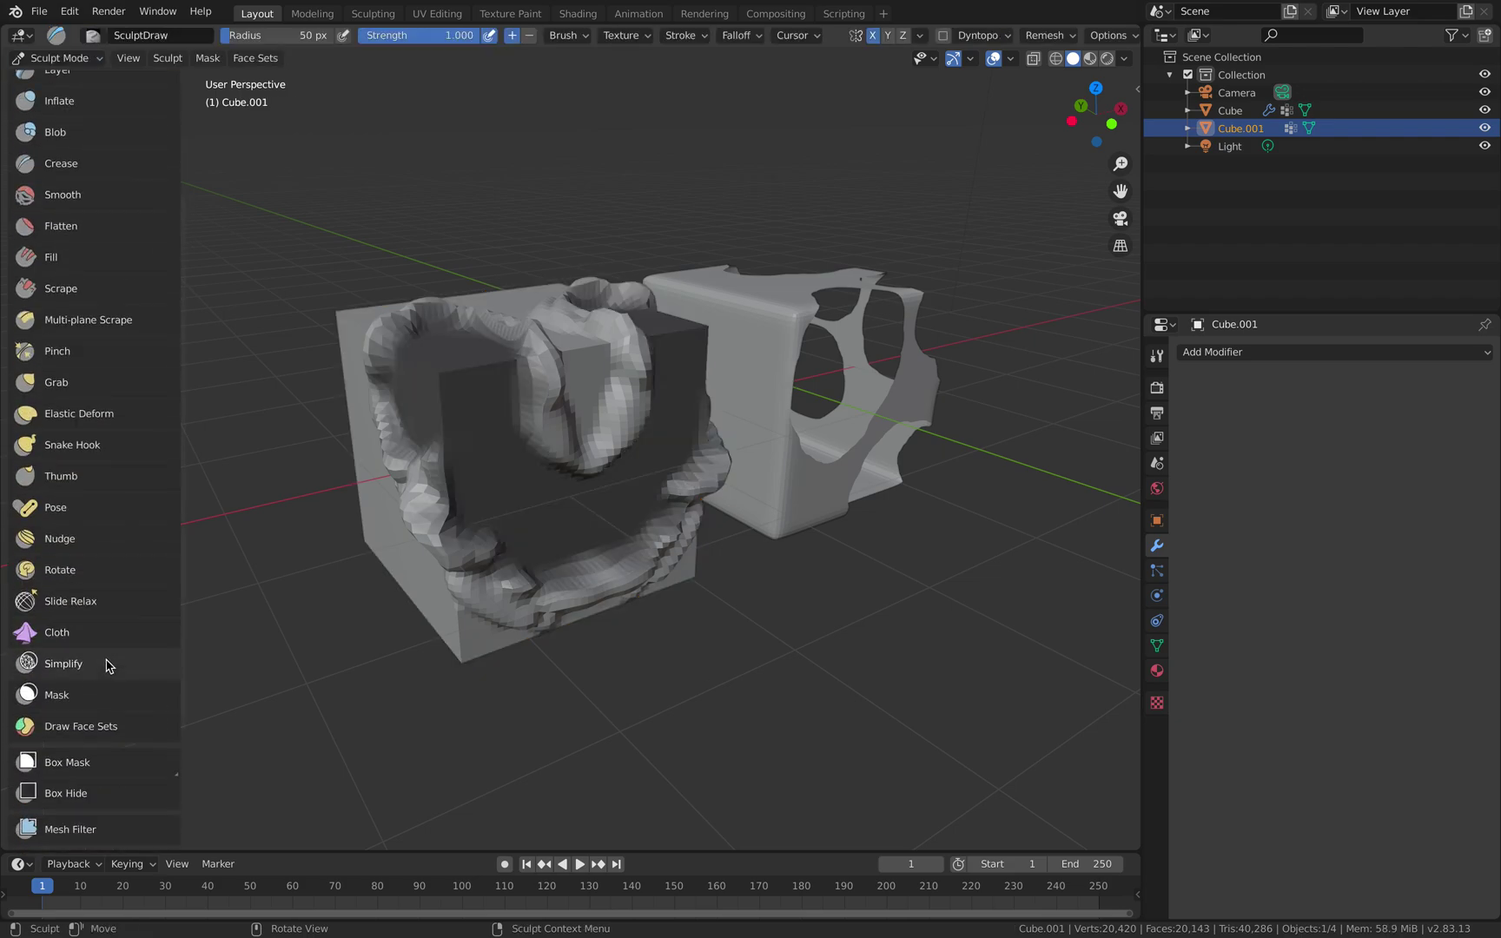
left_click(208, 59)
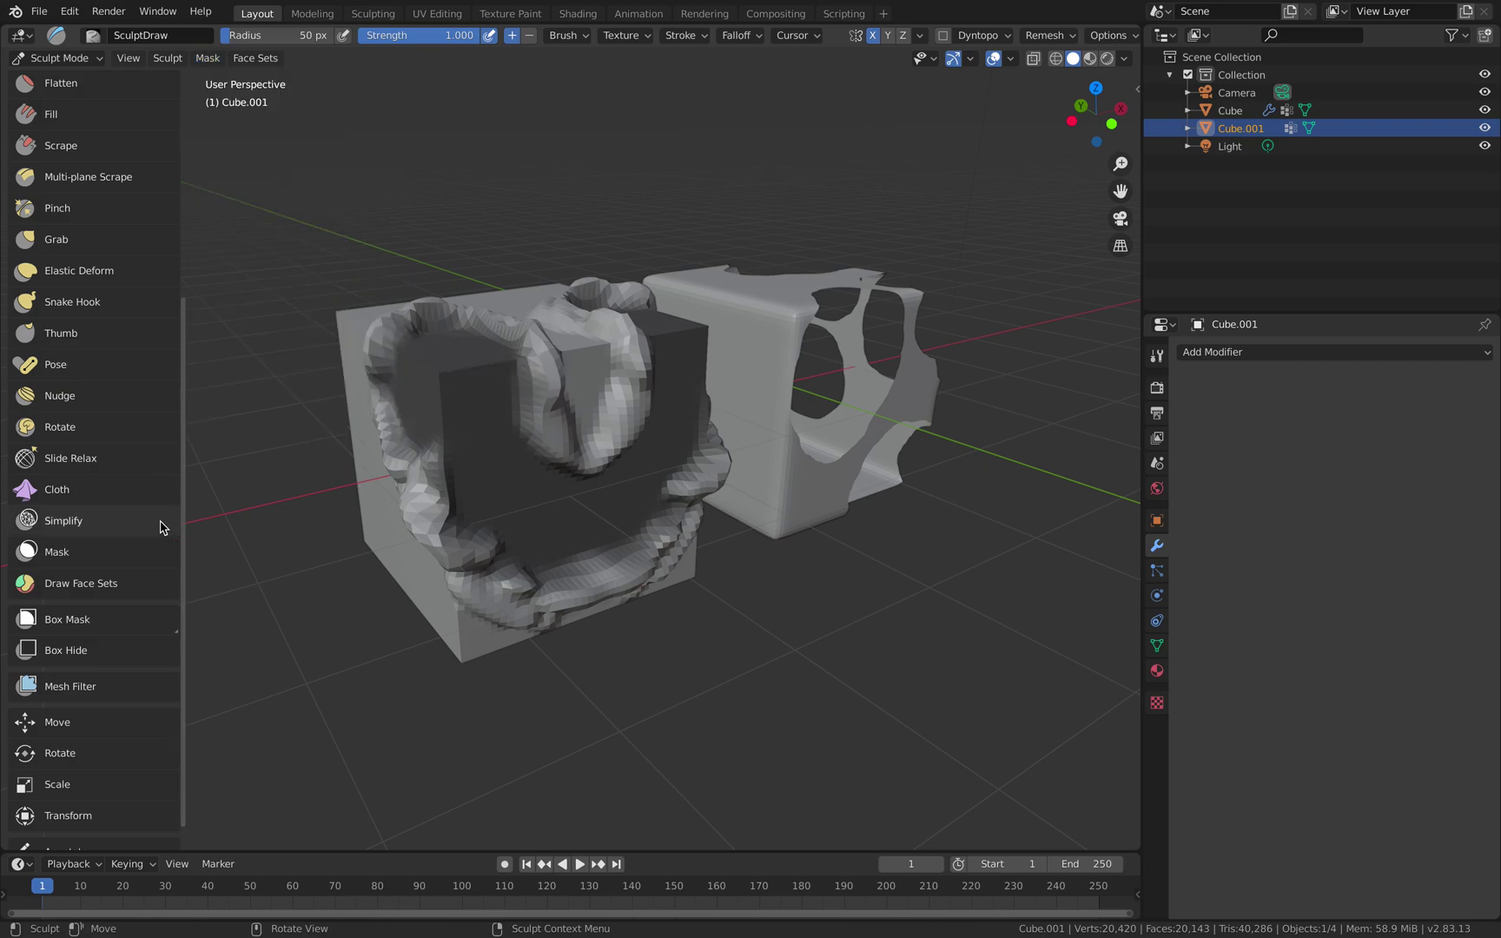
scroll(159, 539, "down", 1)
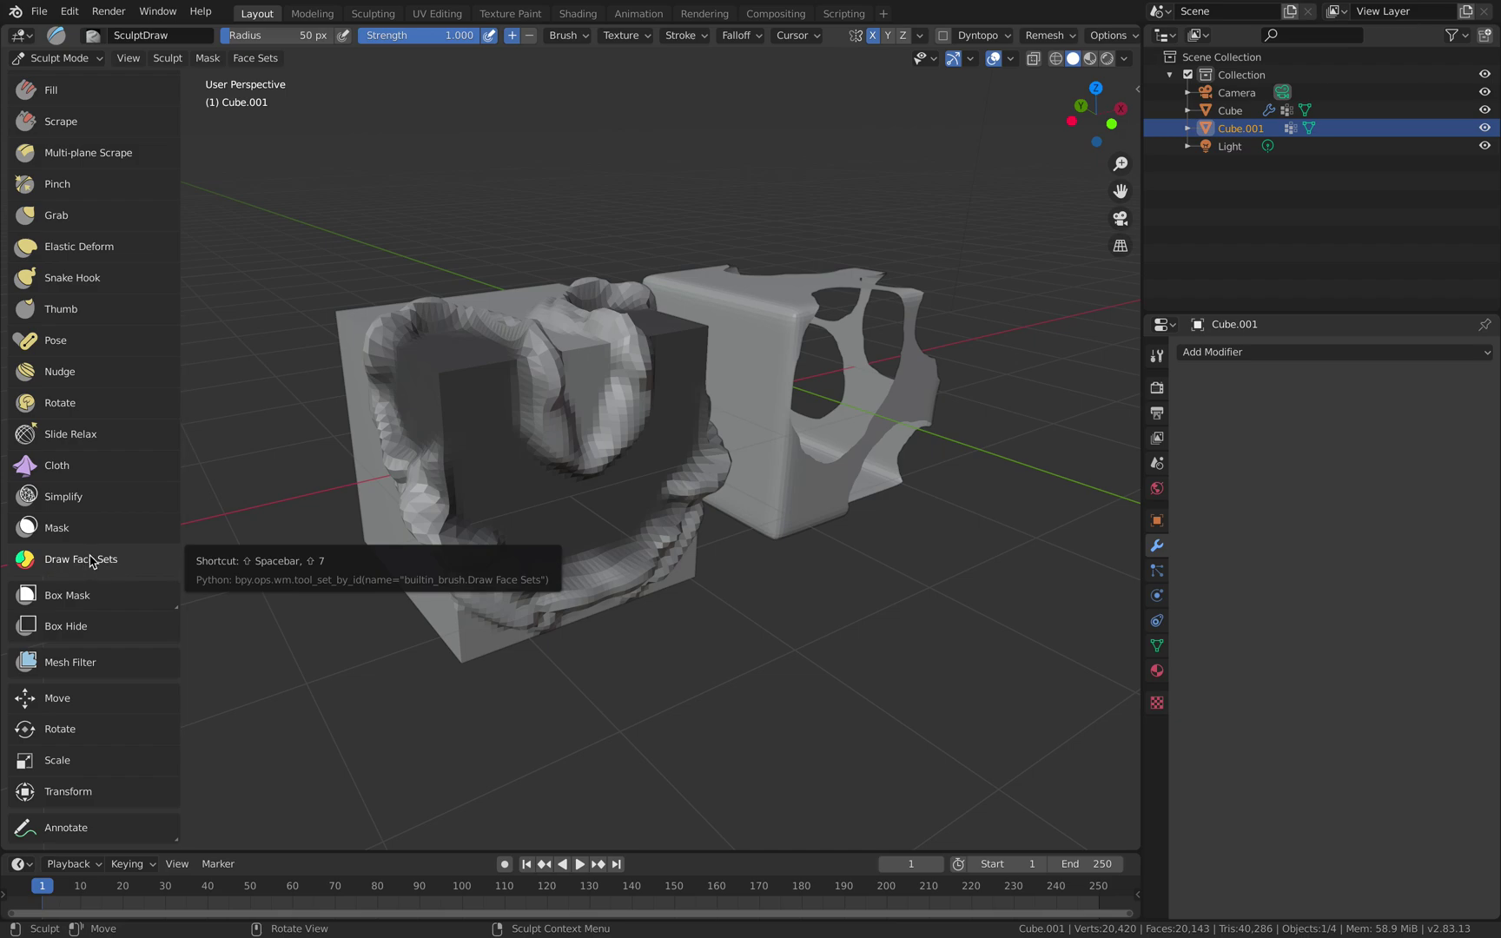
Paint separate face sets with the Draw Face Sets brush on the cube's unsculpted face: upper corners, side edges below them, and the centre
left_click(91, 560)
middle_click_drag(342, 509, 500, 503)
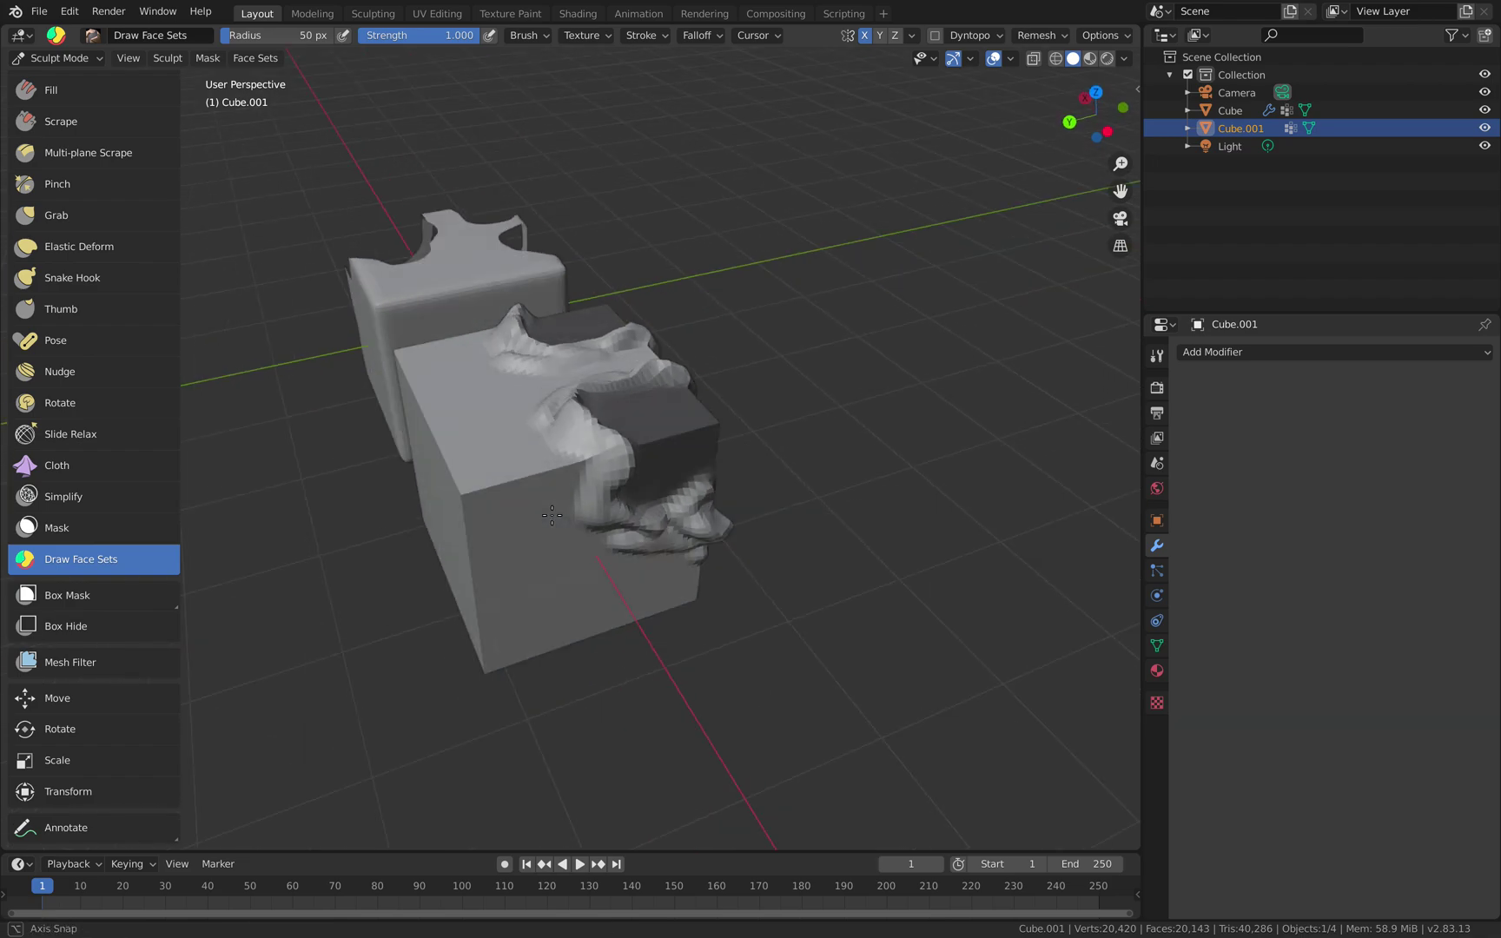
mouse_move(500, 504)
left_mouse_down()
mouse_move(527, 505)
mouse_move(492, 466)
mouse_move(524, 509)
left_mouse_up()
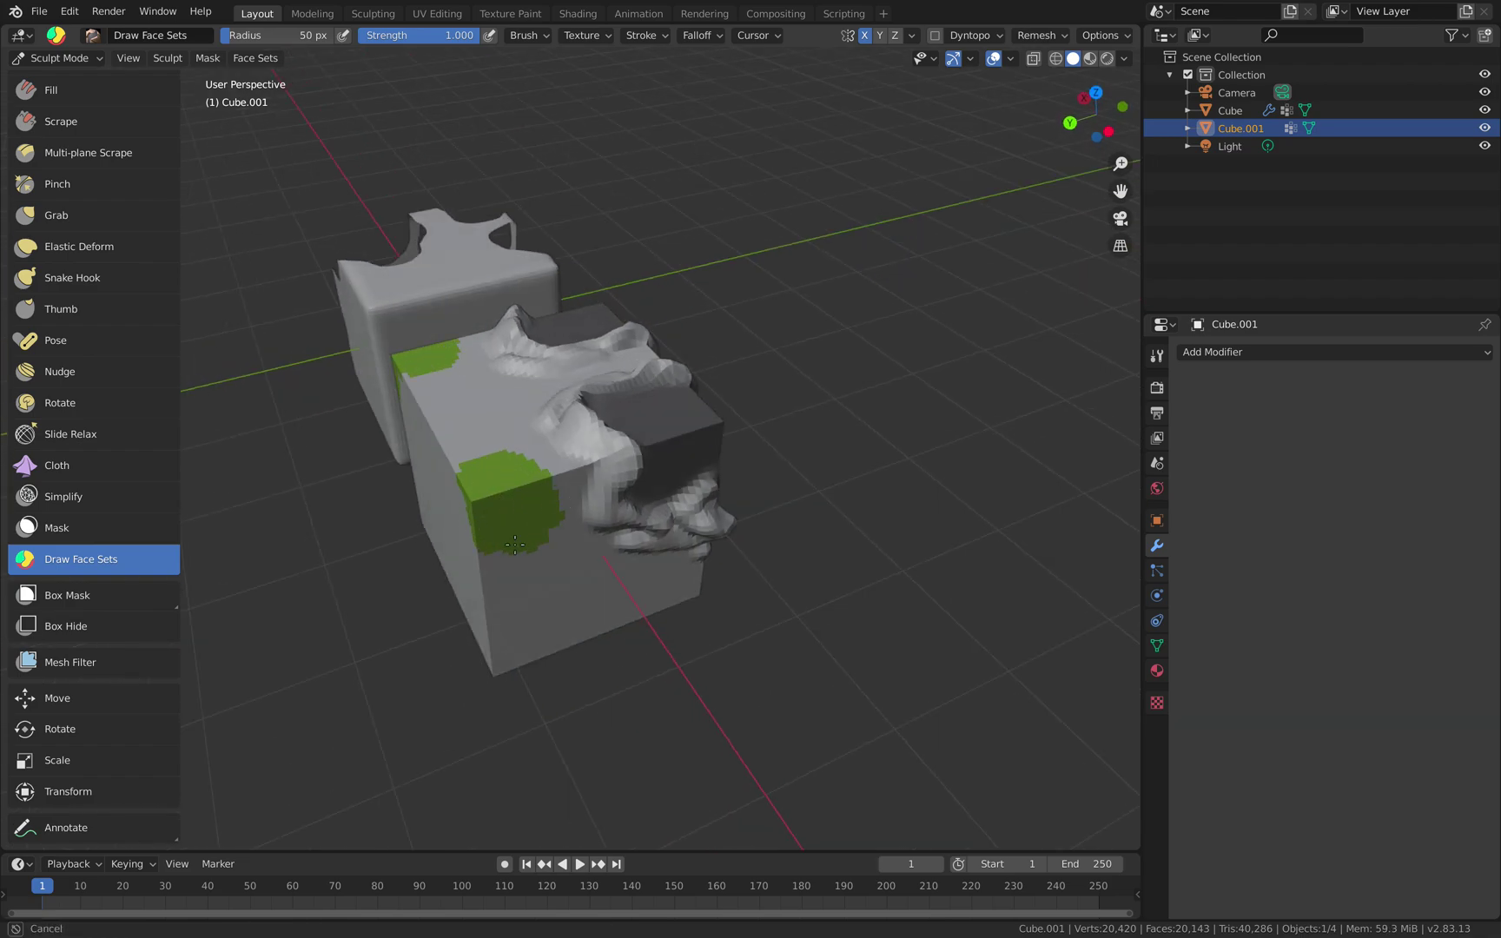
middle_click_drag(530, 541, 582, 521)
mouse_move(580, 532)
left_mouse_down()
mouse_move(577, 503)
mouse_move(582, 535)
left_mouse_up()
middle_click_drag(582, 534, 630, 521)
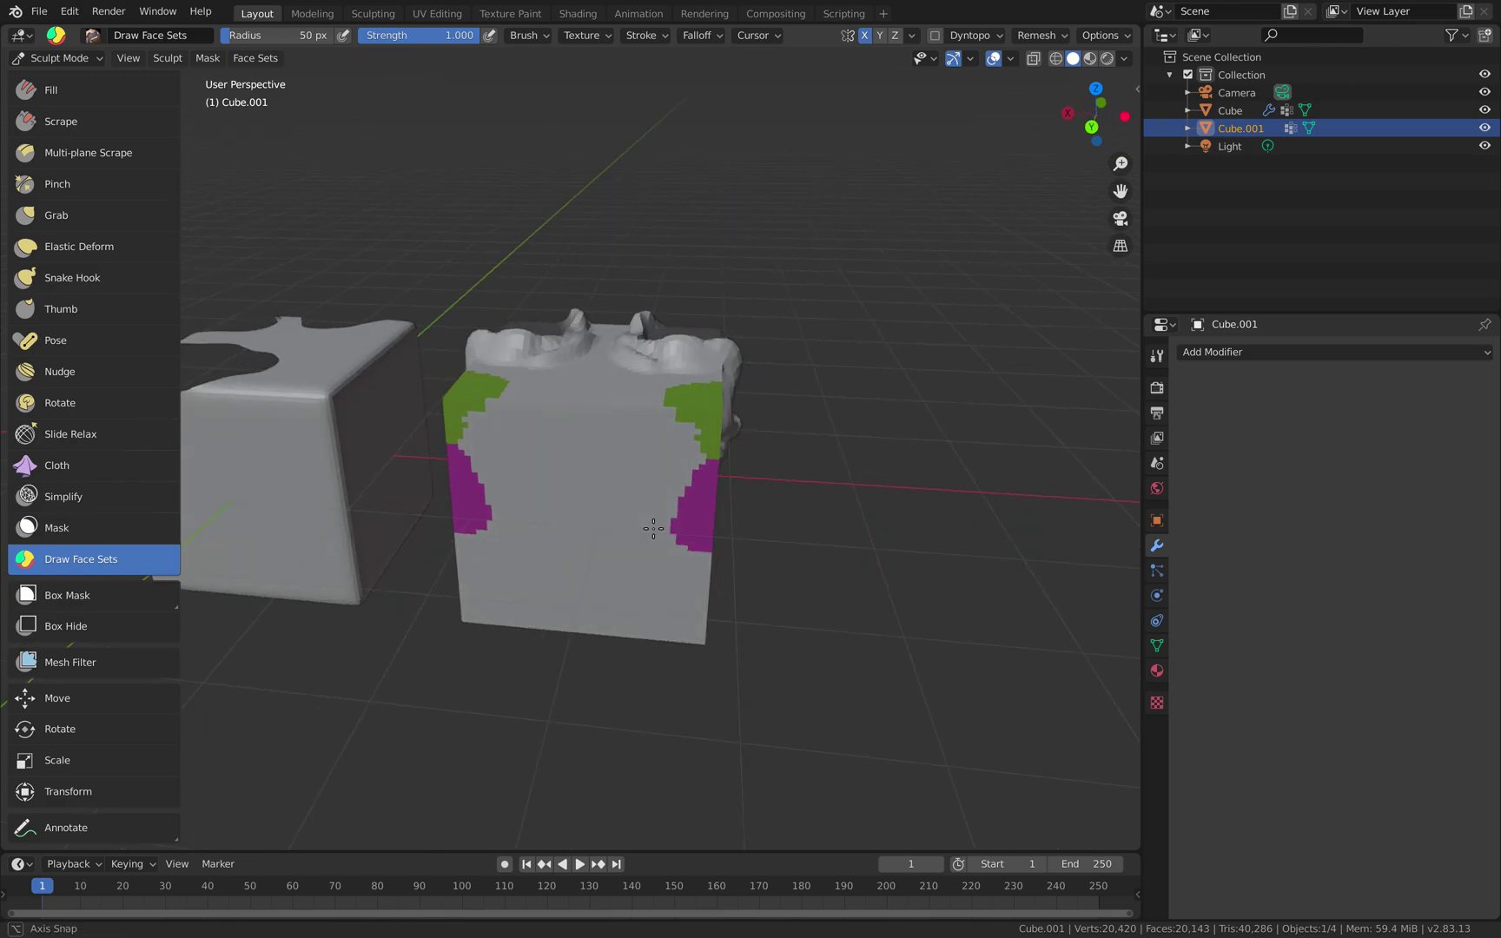
mouse_move(630, 522)
left_mouse_down()
mouse_move(642, 517)
mouse_move(636, 485)
mouse_move(673, 443)
mouse_move(604, 452)
mouse_move(635, 430)
mouse_move(656, 456)
mouse_move(582, 430)
mouse_move(664, 421)
left_mouse_up()
Paint further face sets on the same face's lower corners, along its bottom edge and along its top edge
mouse_move(665, 421)
middle_mouse_down()
mouse_move(641, 557)
mouse_move(578, 464)
middle_mouse_up()
mouse_move(565, 491)
left_mouse_down()
mouse_move(517, 569)
mouse_move(584, 510)
mouse_move(525, 538)
left_mouse_up()
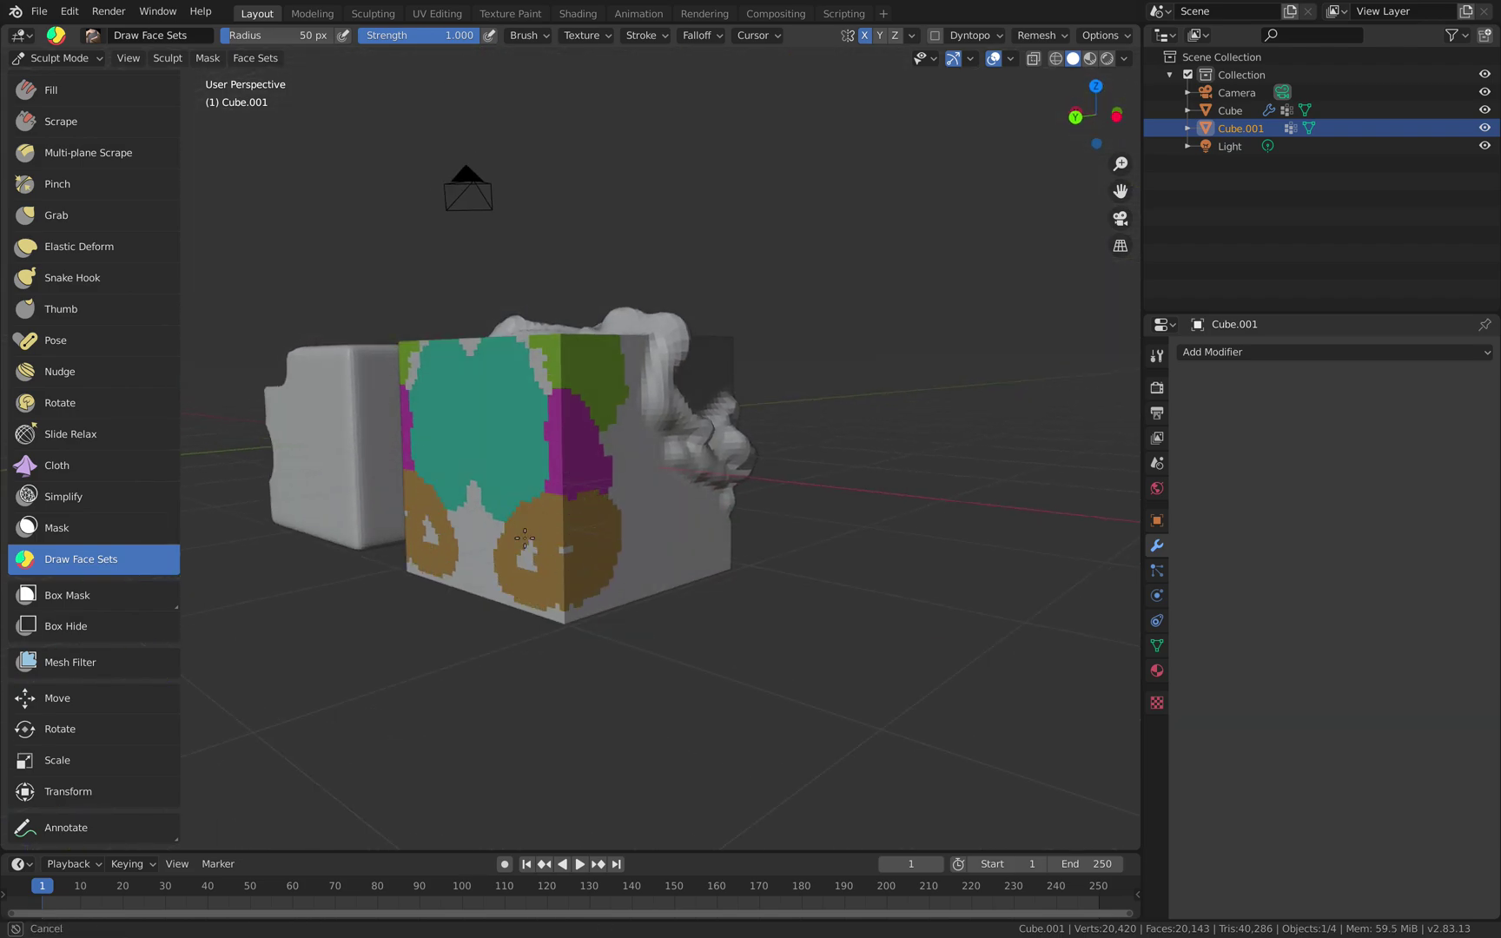
middle_click_drag(517, 544, 580, 540)
mouse_move(581, 540)
left_mouse_down()
mouse_move(613, 569)
mouse_move(569, 601)
mouse_move(633, 608)
left_mouse_up()
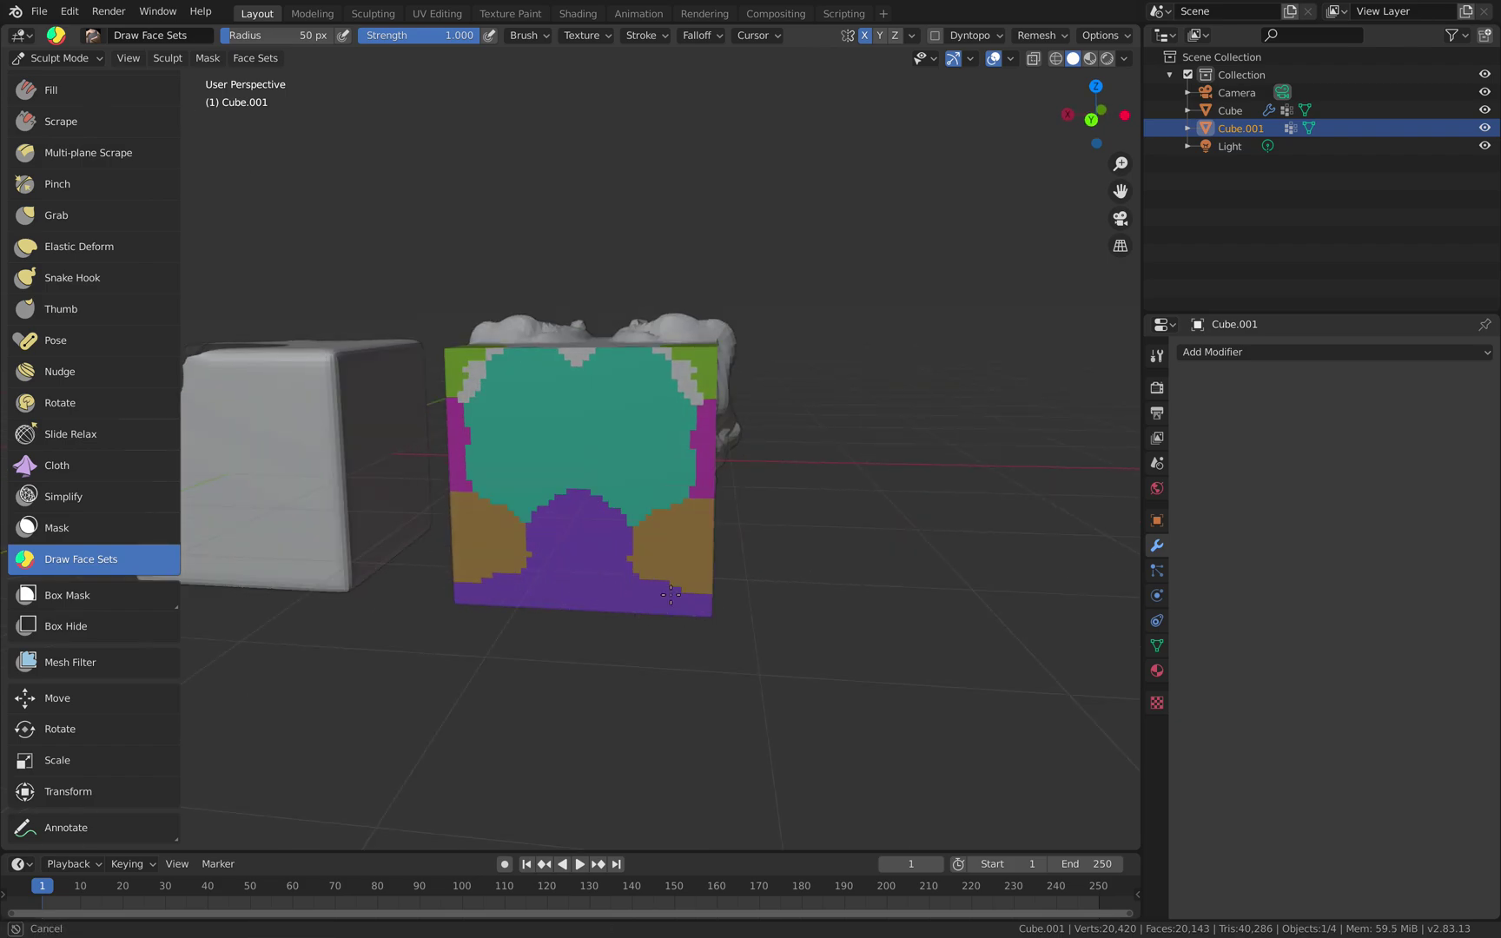
middle_click_drag(671, 595, 545, 467)
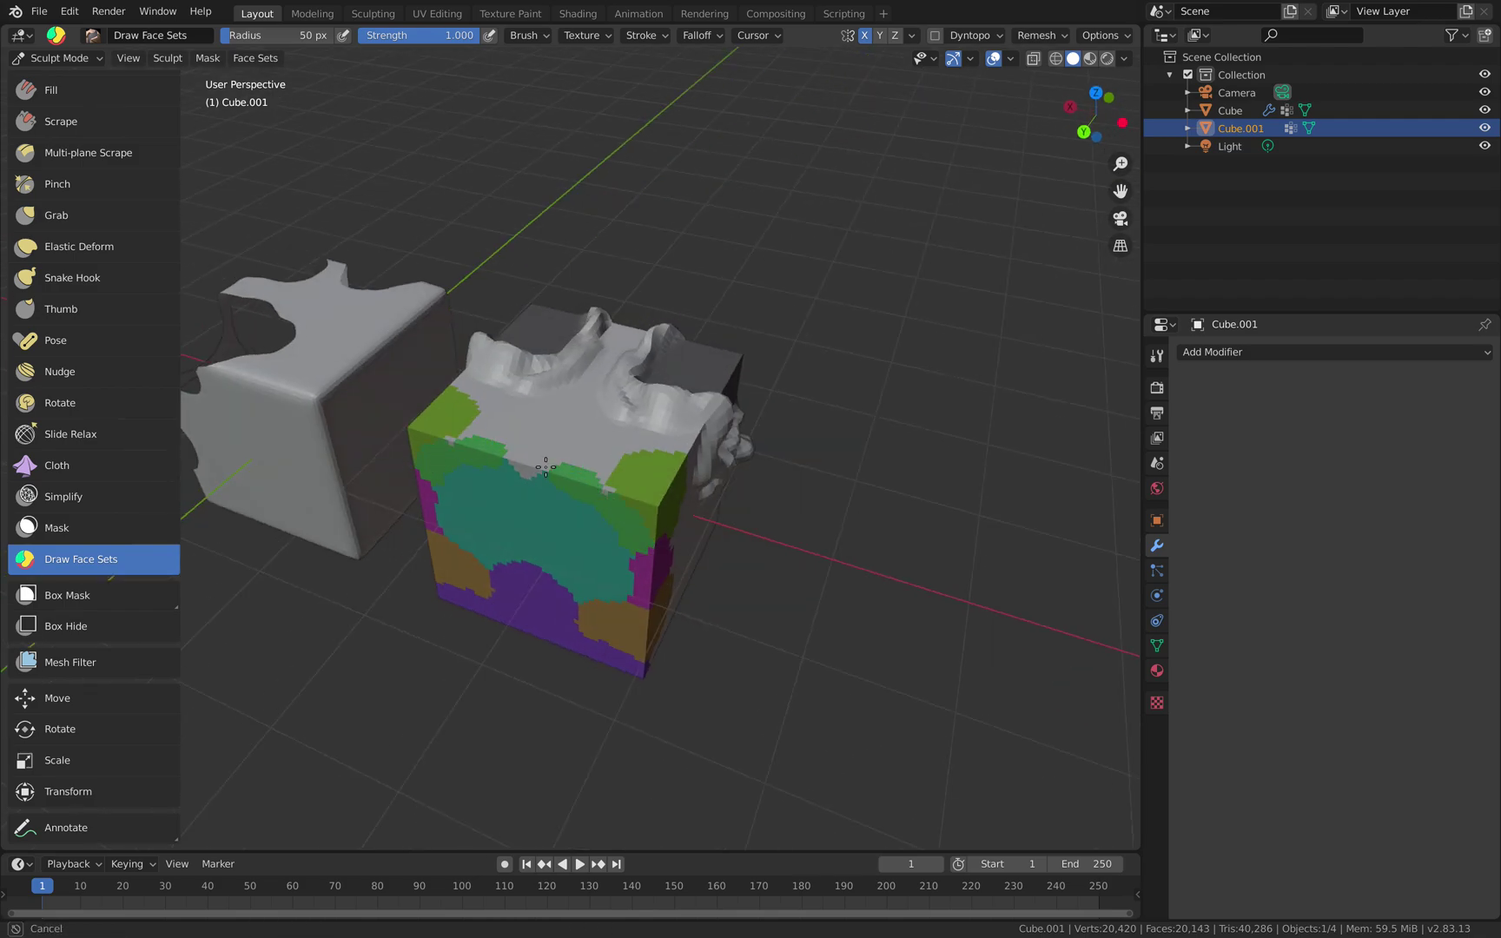
left_click_drag(546, 467, 634, 448)
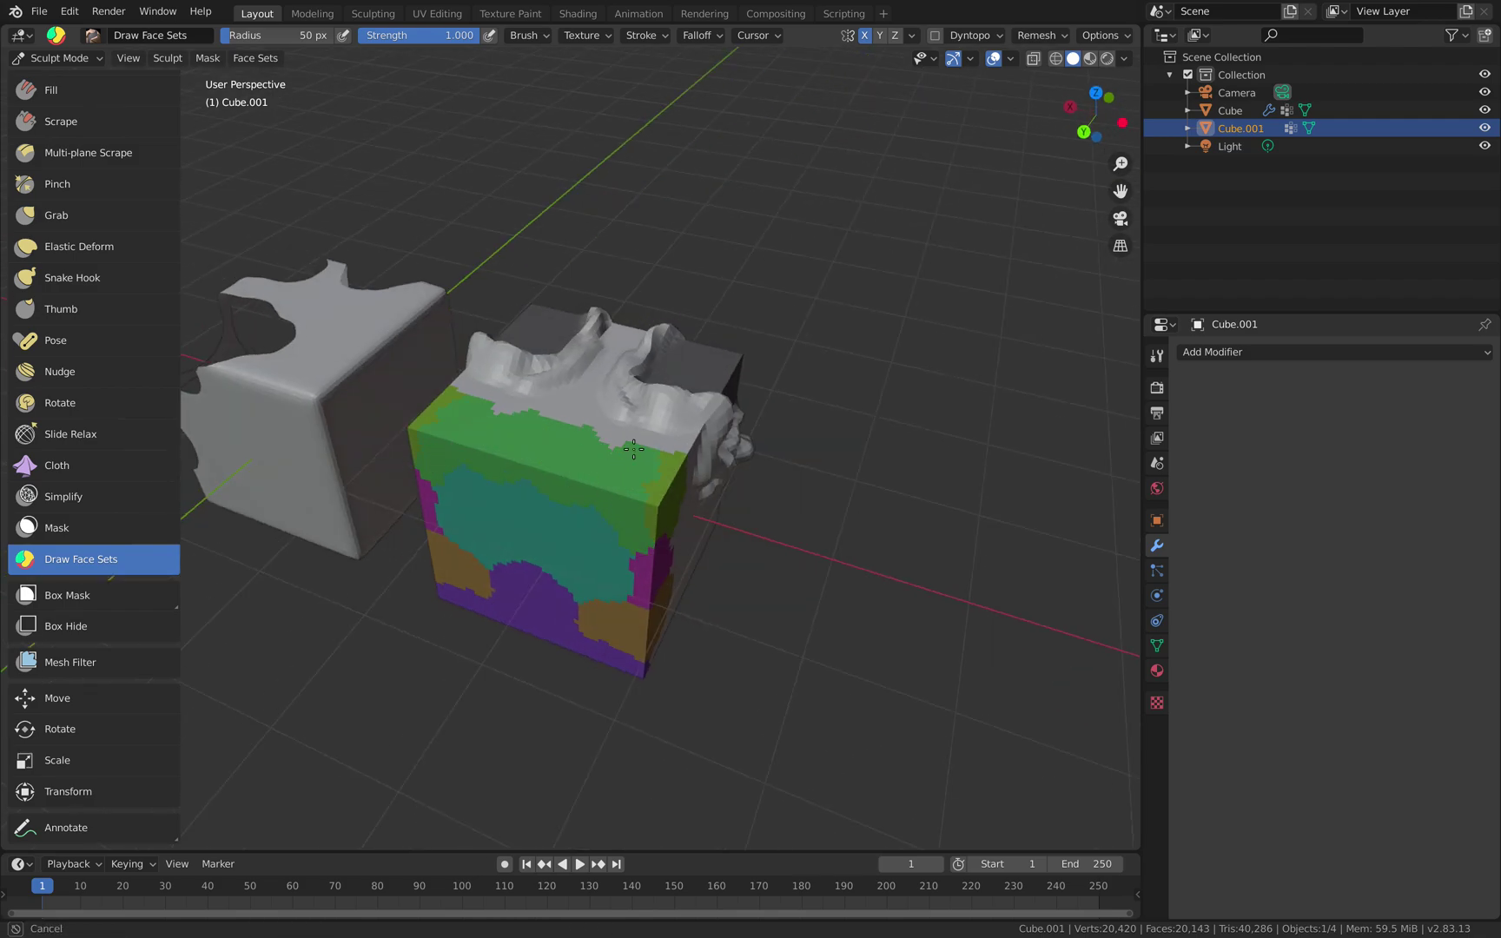
Paint two new face sets on the adjacent side face, one beside the sculpted ridge and one on the lower area
mouse_move(646, 444)
middle_mouse_down()
mouse_move(574, 401)
mouse_move(534, 434)
middle_mouse_up()
mouse_move(533, 435)
left_mouse_down()
mouse_move(556, 432)
mouse_move(587, 462)
mouse_move(589, 447)
left_mouse_up()
middle_click_drag(589, 446, 582, 398)
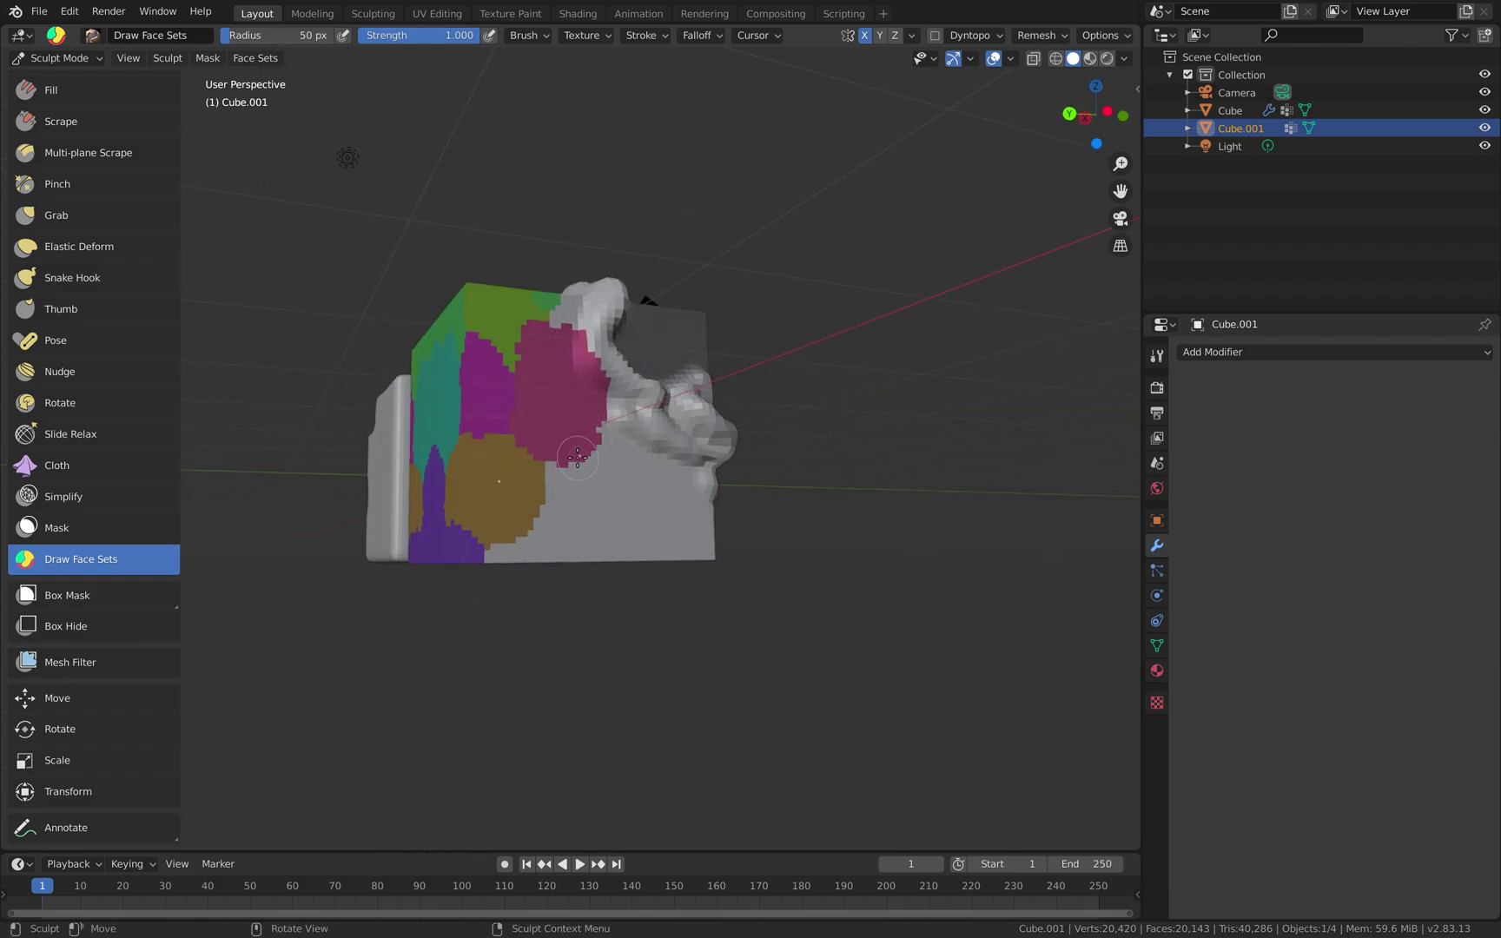
mouse_move(576, 459)
left_mouse_down()
mouse_move(641, 484)
mouse_move(583, 482)
left_mouse_up()
middle_click_drag(595, 496, 590, 470)
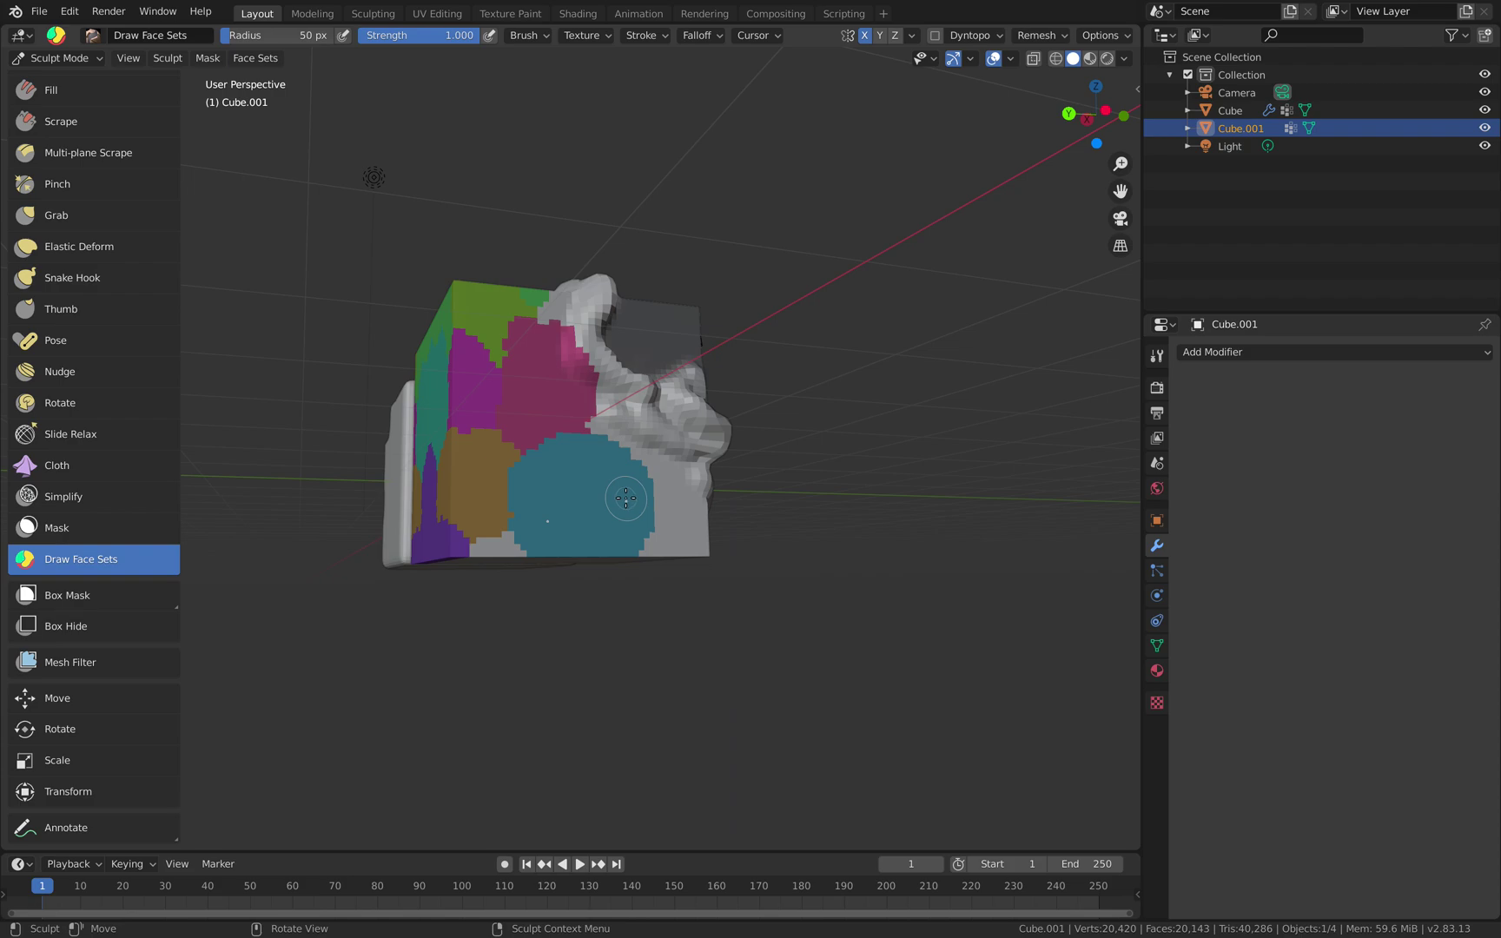
left_click_drag(632, 488, 647, 489)
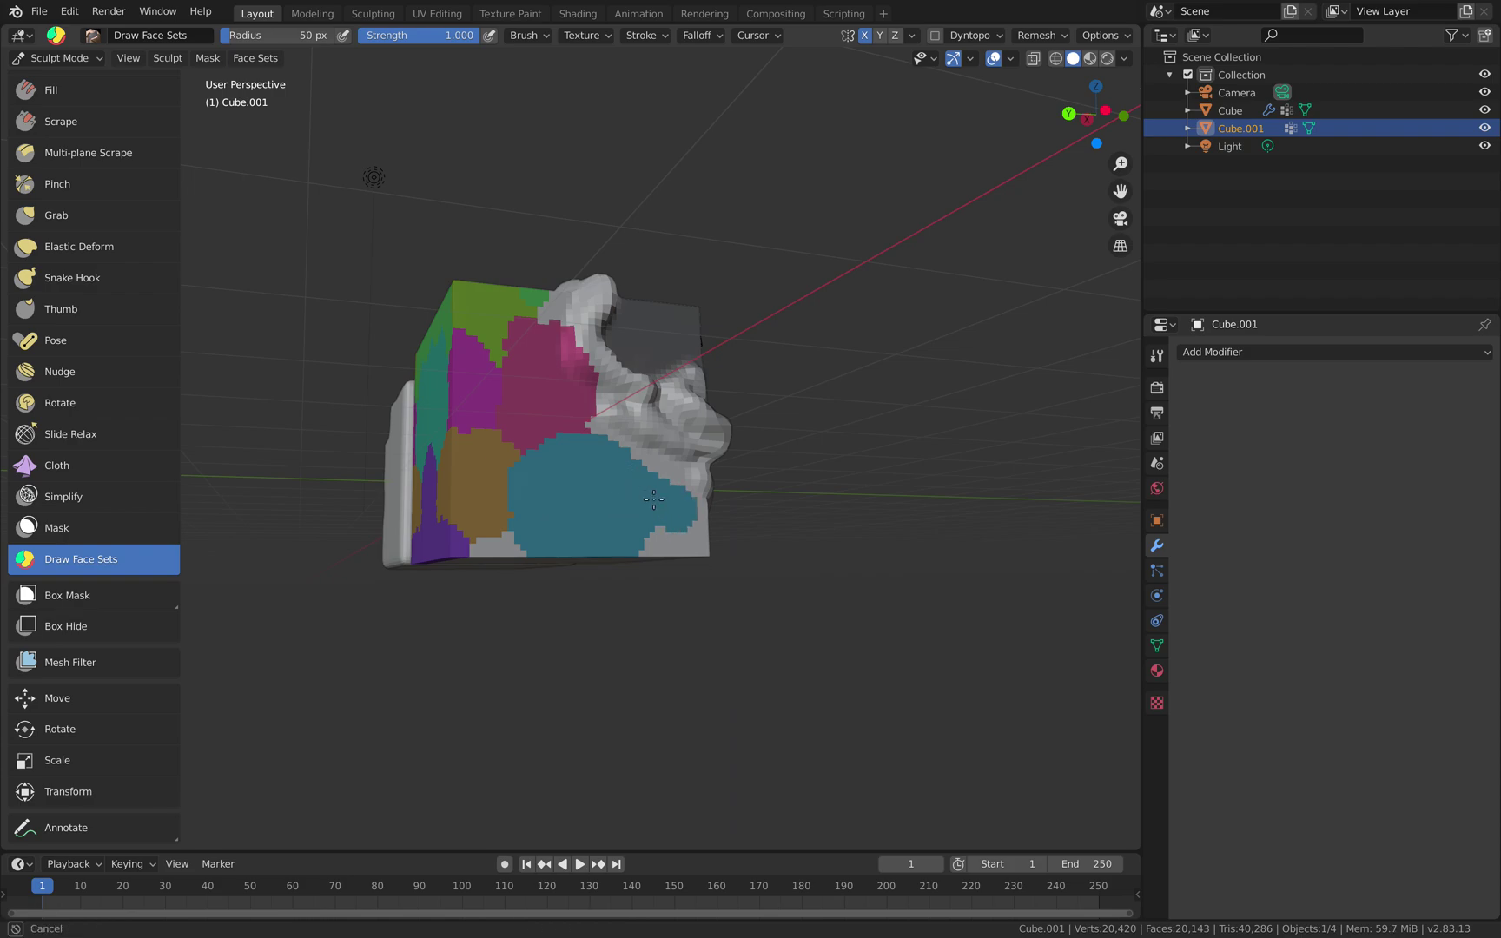
Extend the existing face sets across the lower side face and onto the underside to fill the gaps between them
left_click_drag(581, 428, 515, 498)
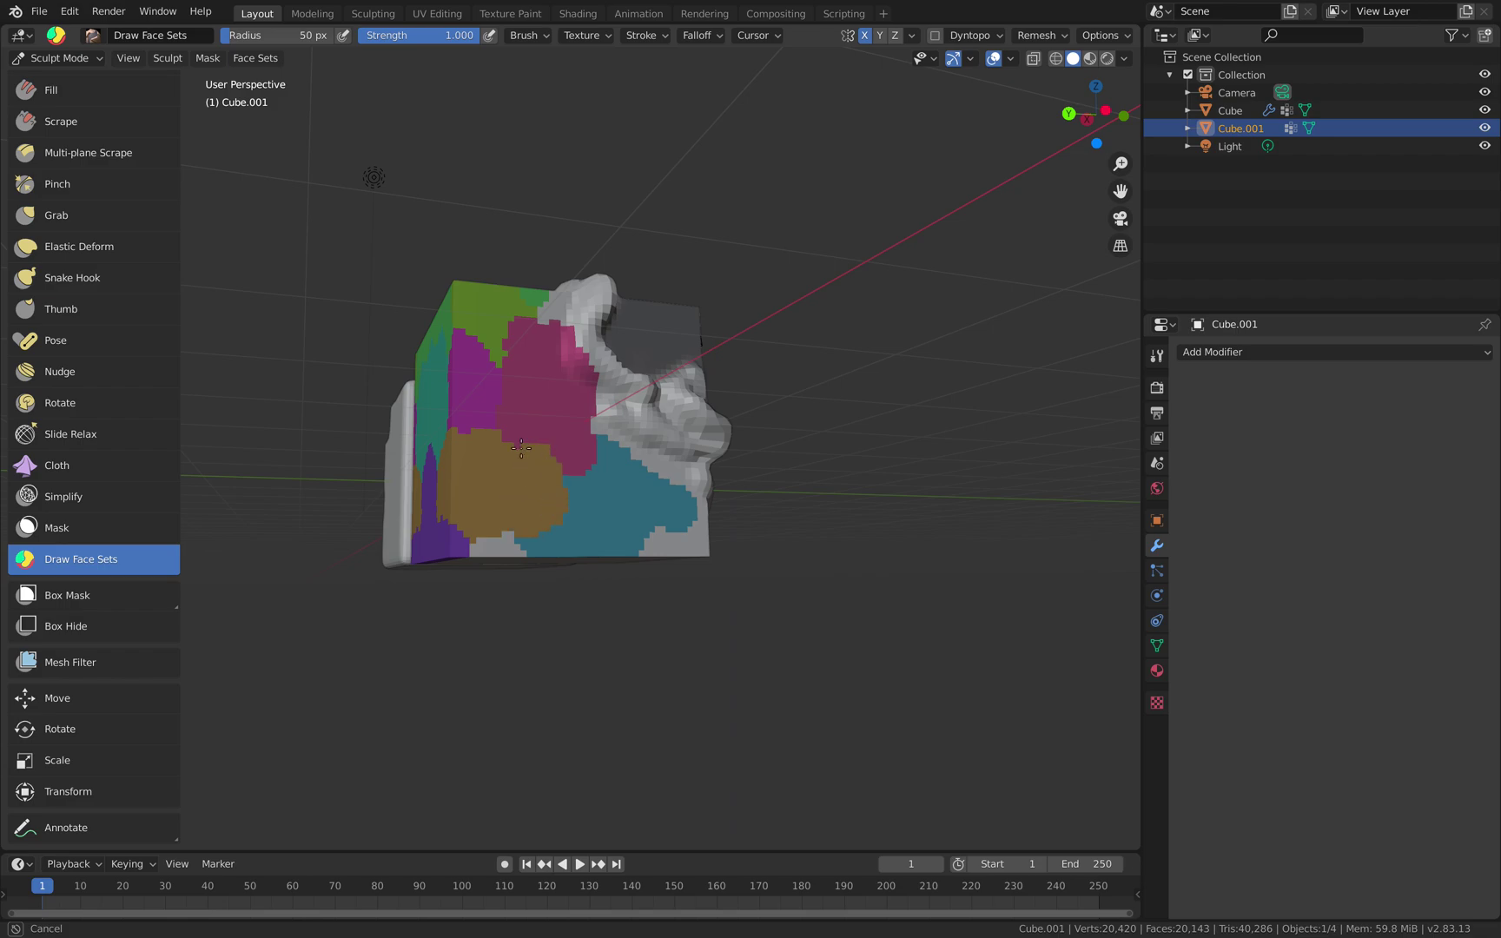
middle_click_drag(474, 428, 580, 439)
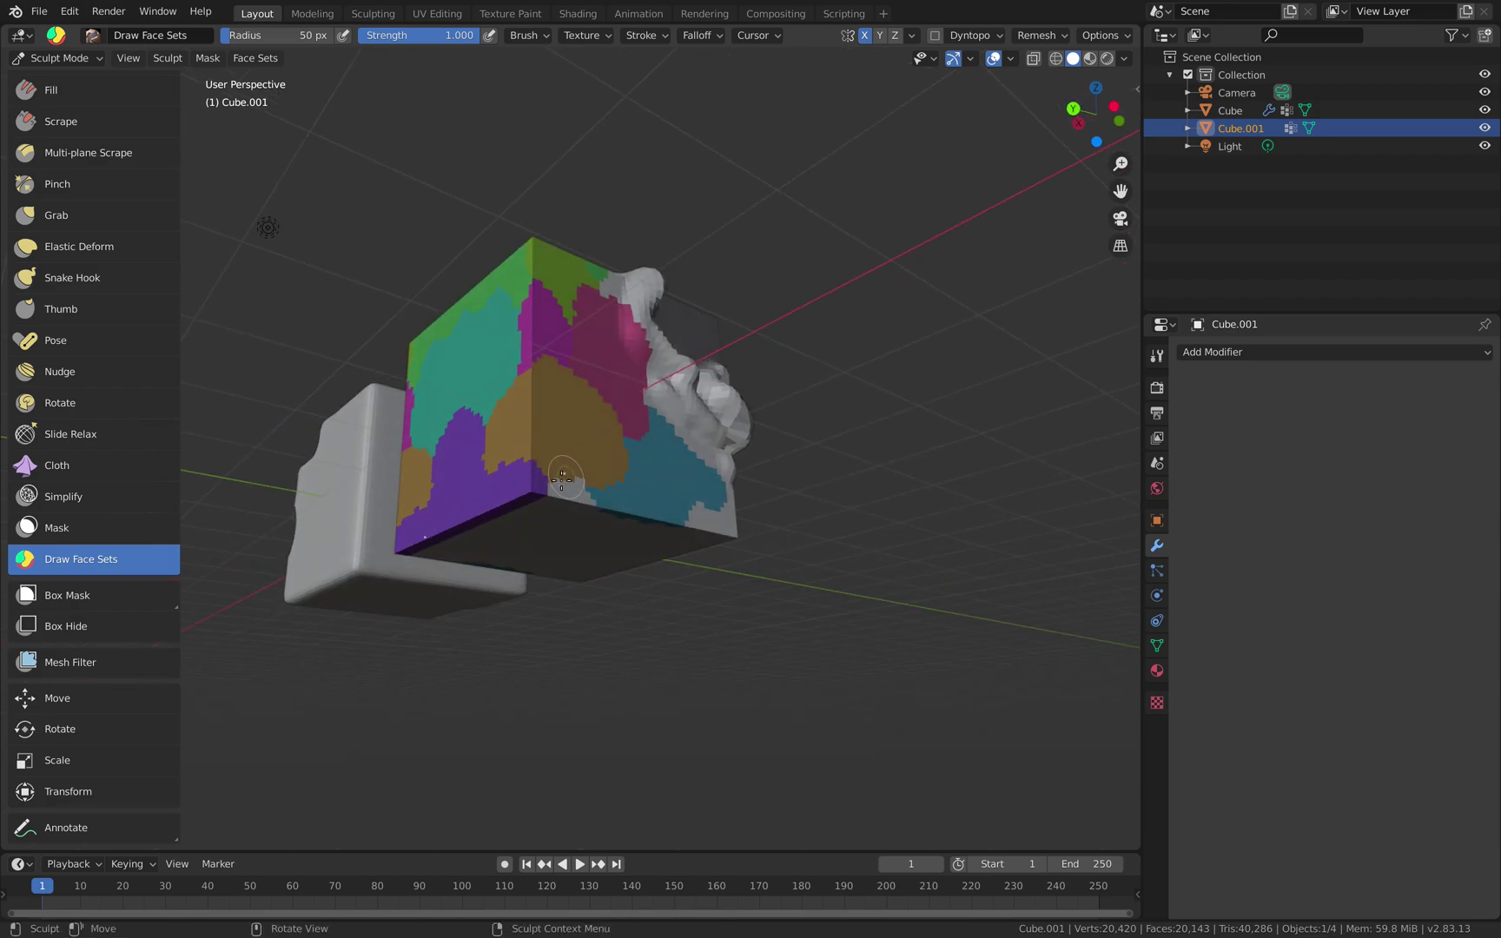
mouse_move(562, 478)
left_mouse_down()
mouse_move(565, 497)
mouse_move(506, 521)
left_mouse_up()
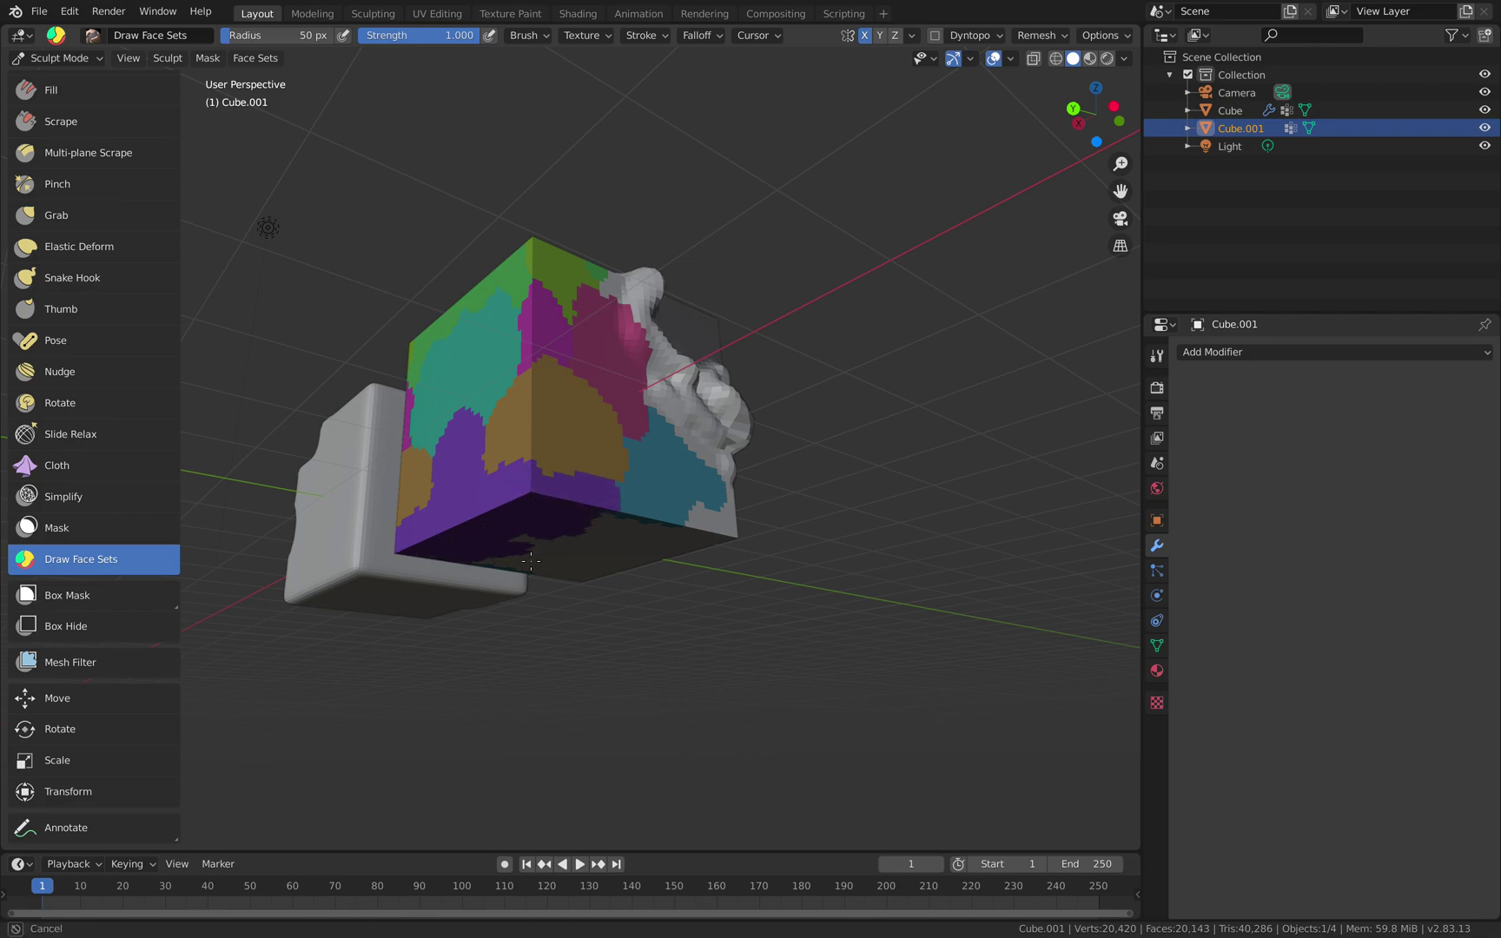
Smooth the jagged face set borders on the unsculpted face with the Draw Face Sets brush at strength 0.834
middle_click_drag(609, 470, 640, 530)
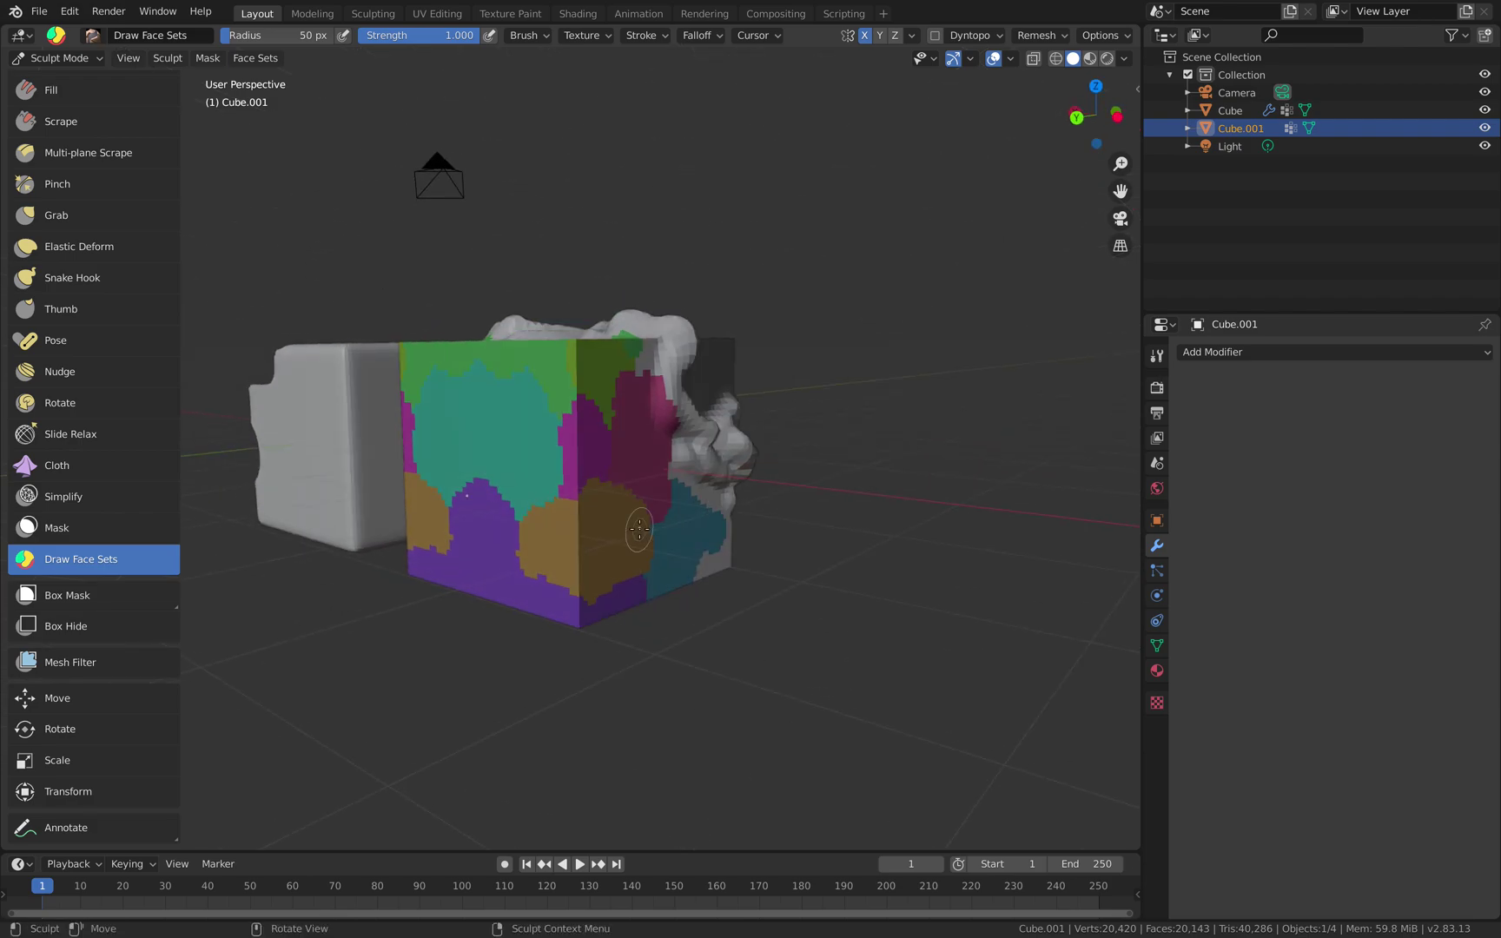
scroll(612, 510, "up", 1)
scroll(613, 509, "up", 1)
scroll(616, 505, "down", 1)
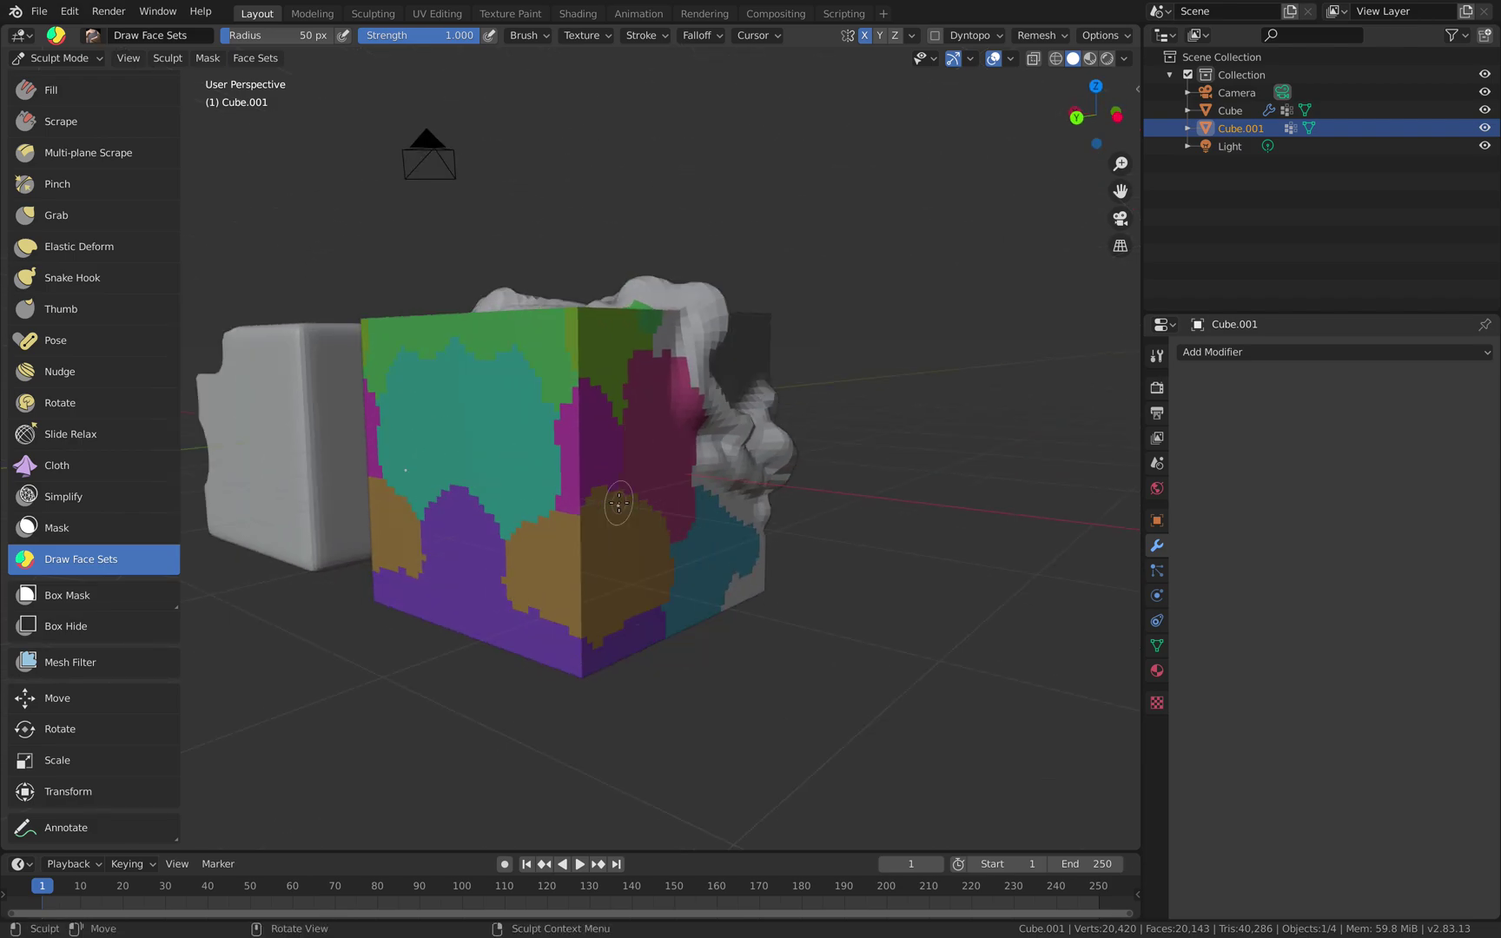
mouse_move(577, 490)
middle_mouse_down()
mouse_move(661, 485)
mouse_move(623, 503)
mouse_move(556, 500)
mouse_move(672, 493)
middle_mouse_up()
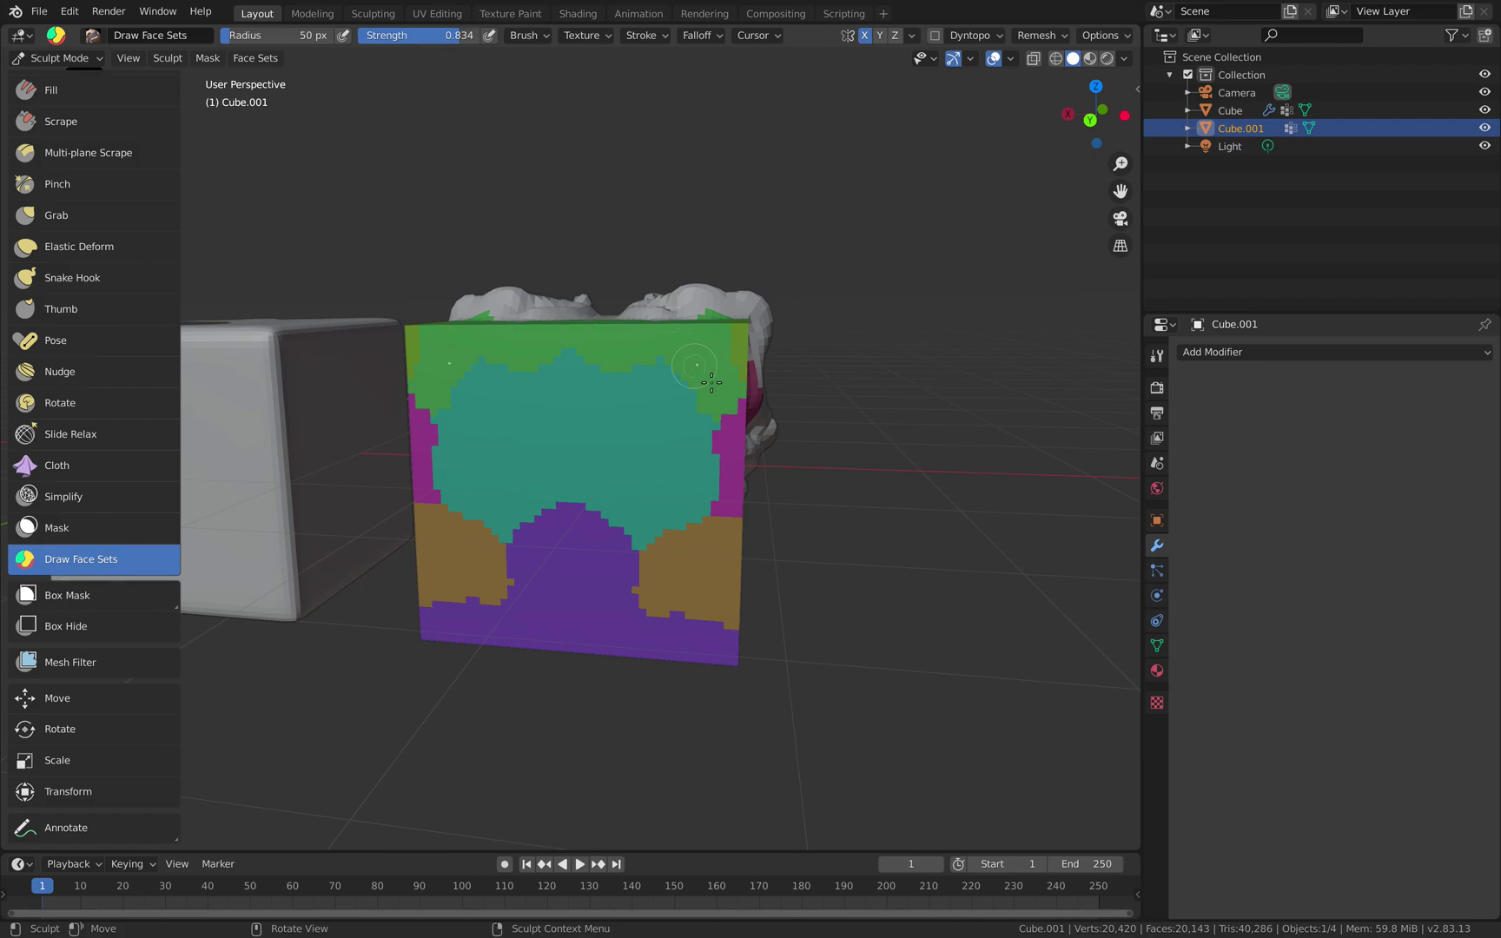
left_click_drag(711, 425, 710, 475)
middle_click_drag(654, 541, 738, 521)
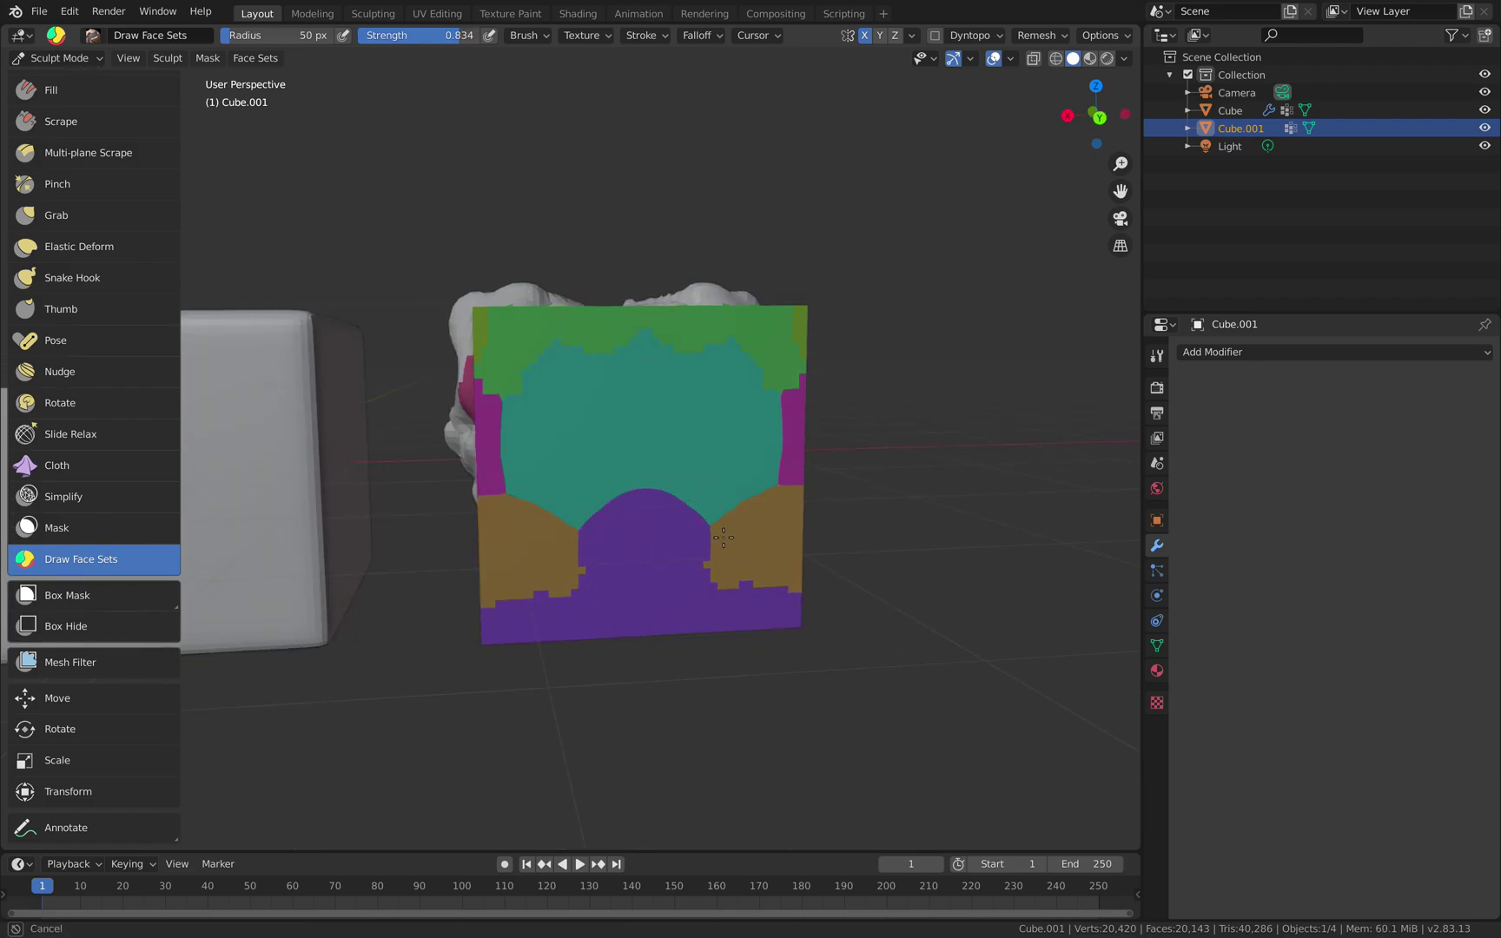
mouse_move(732, 574)
middle_mouse_down()
mouse_move(651, 589)
mouse_move(526, 575)
middle_mouse_up()
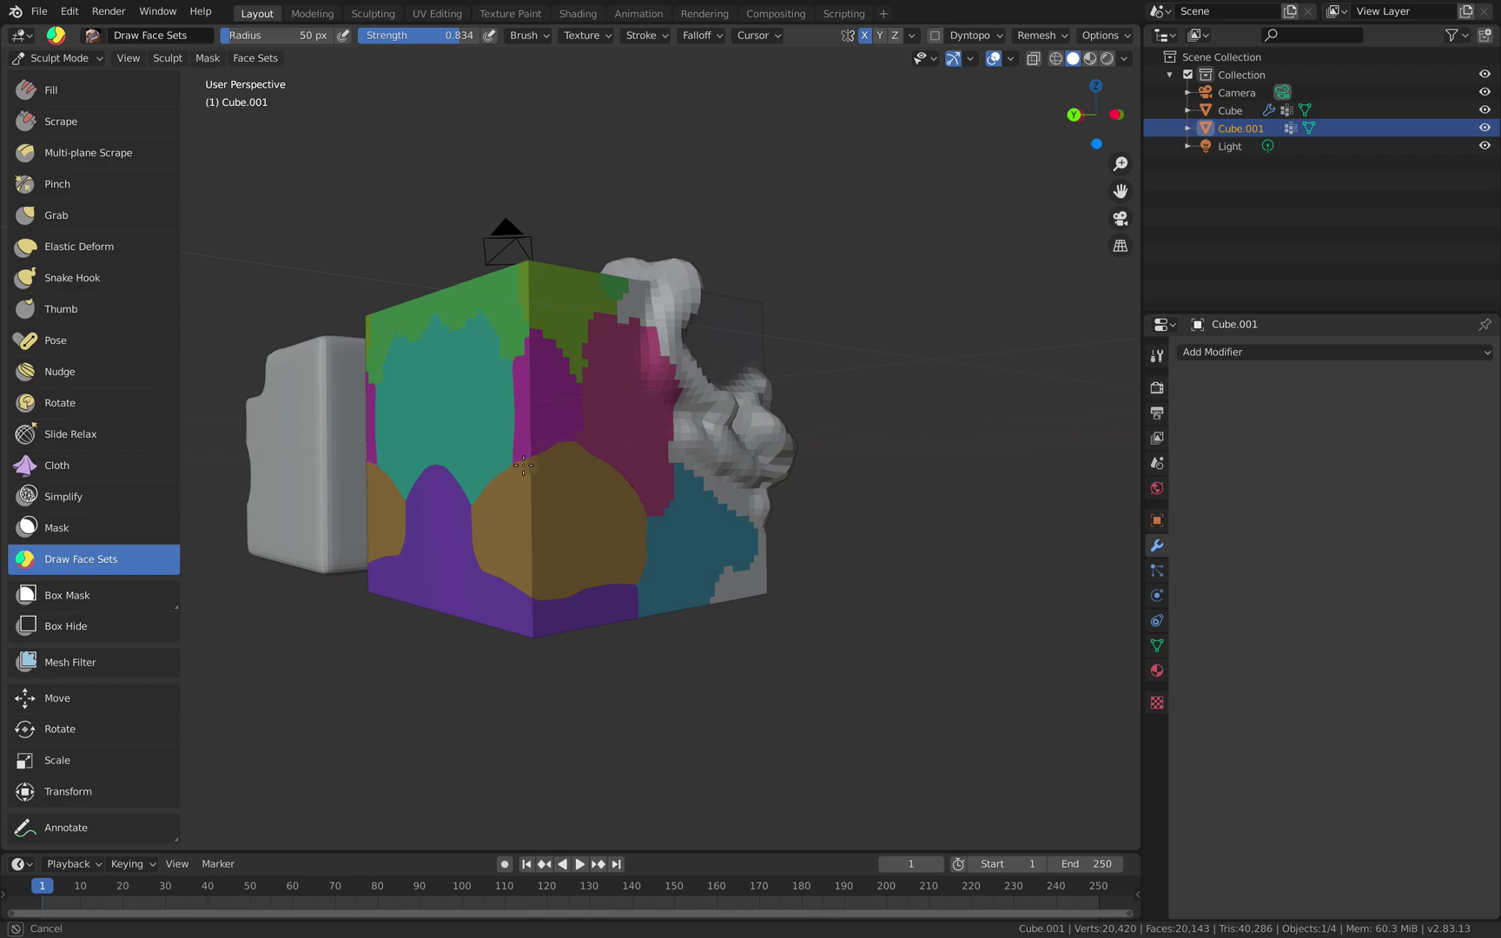
Smooth the remaining face set borders along the top edge, on the side face and on the underside of the cube
middle_click_drag(524, 465, 574, 476)
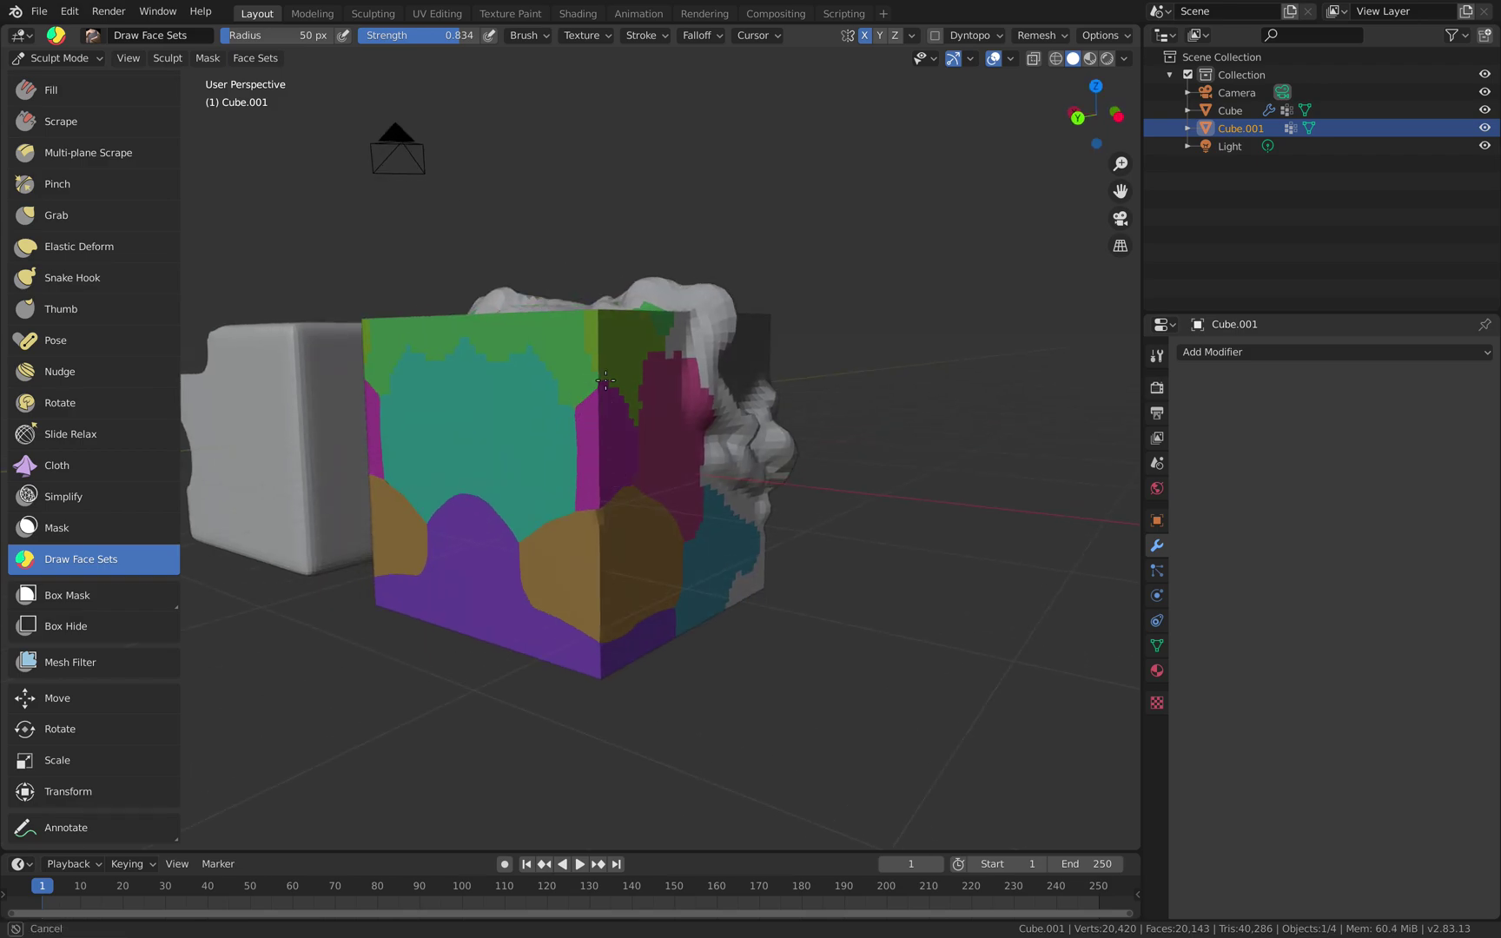
middle_click_drag(636, 432, 648, 435)
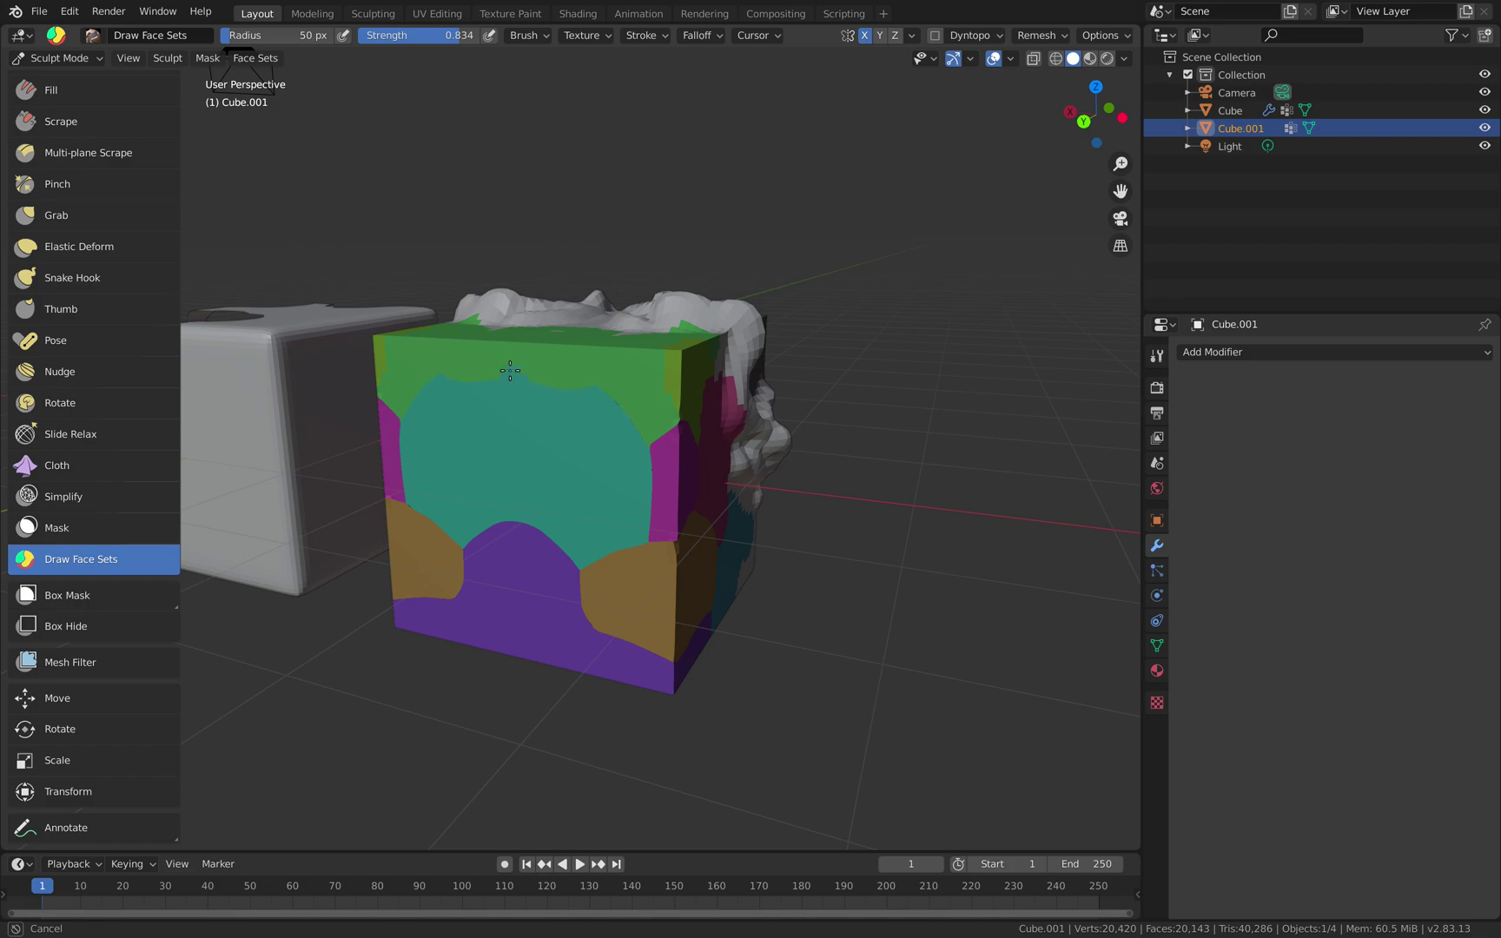
middle_click_drag(678, 432, 511, 460)
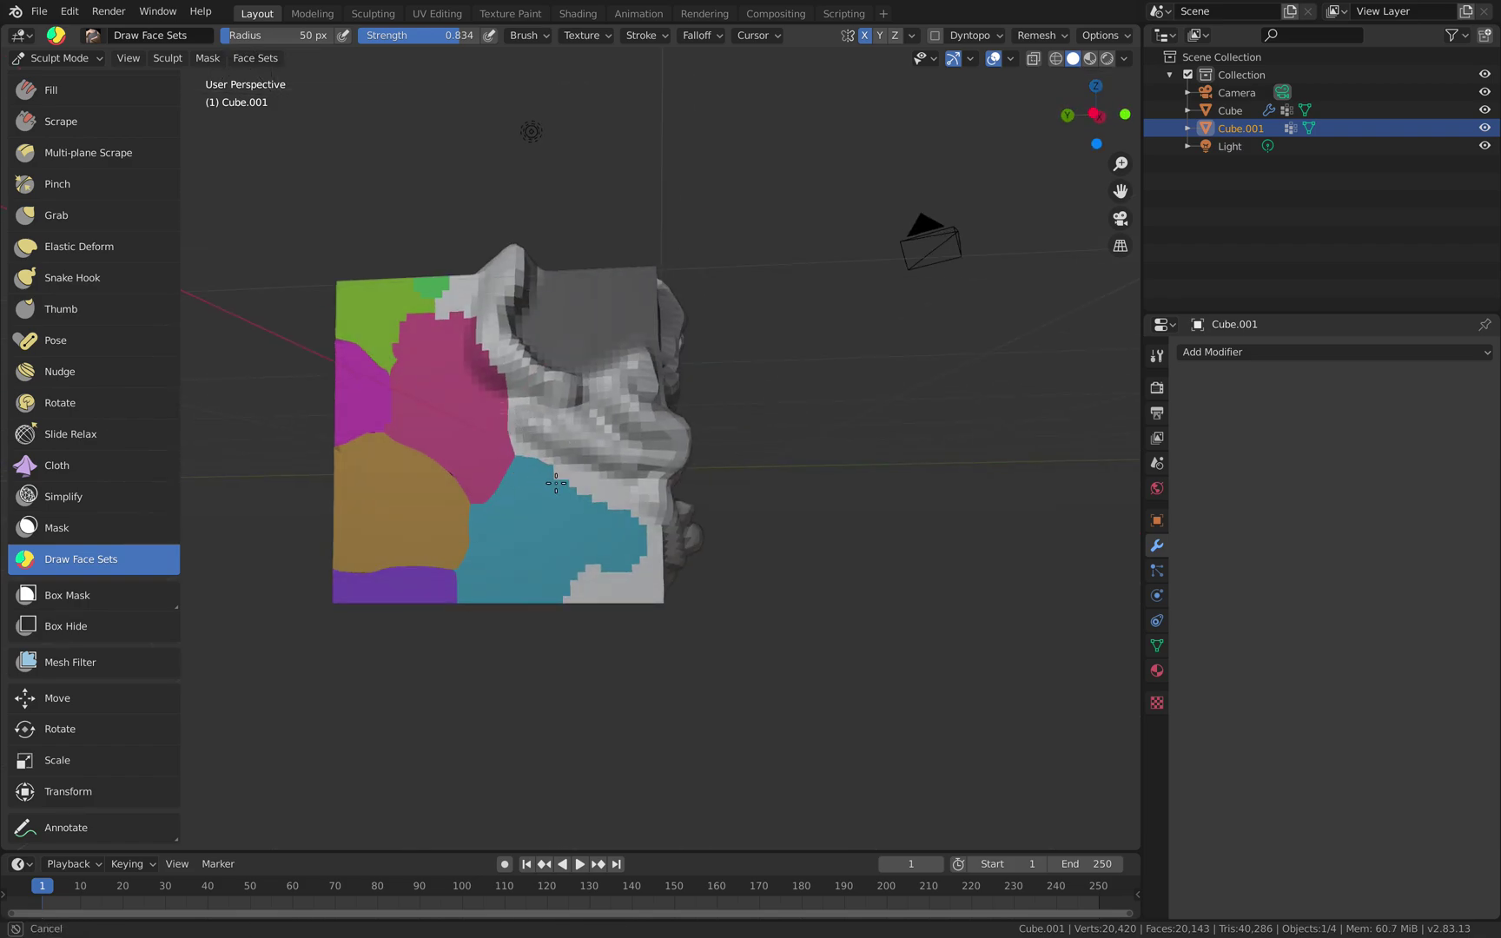
middle_click_drag(634, 496, 730, 489)
left_click_drag(730, 487, 679, 520, "shift")
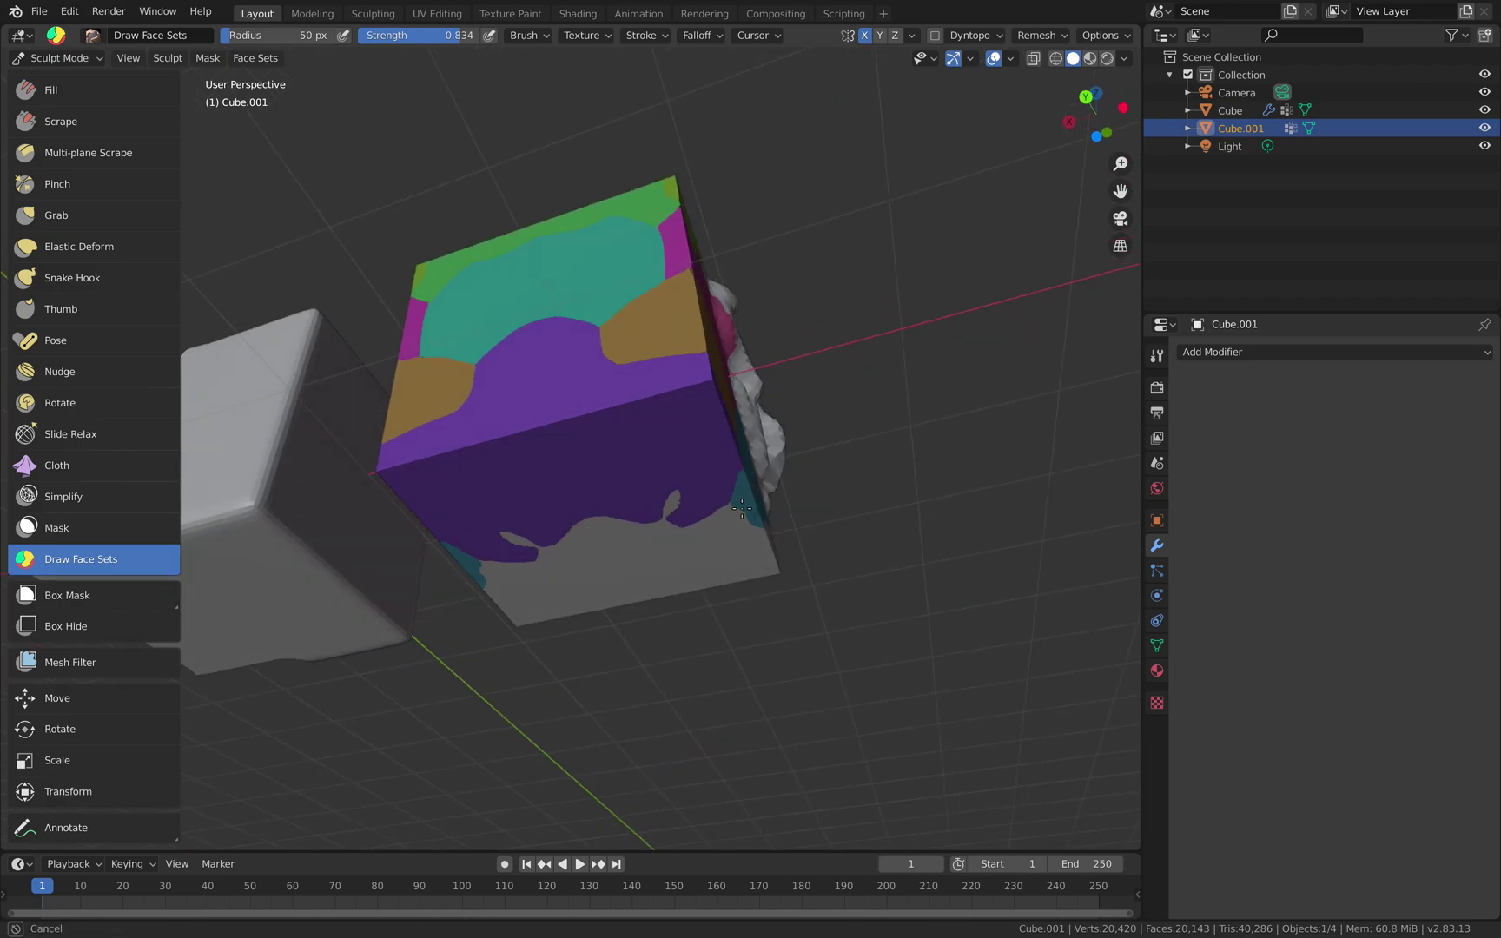
left_click_drag(742, 508, 738, 513, "shift")
middle_click_drag(673, 422, 767, 525)
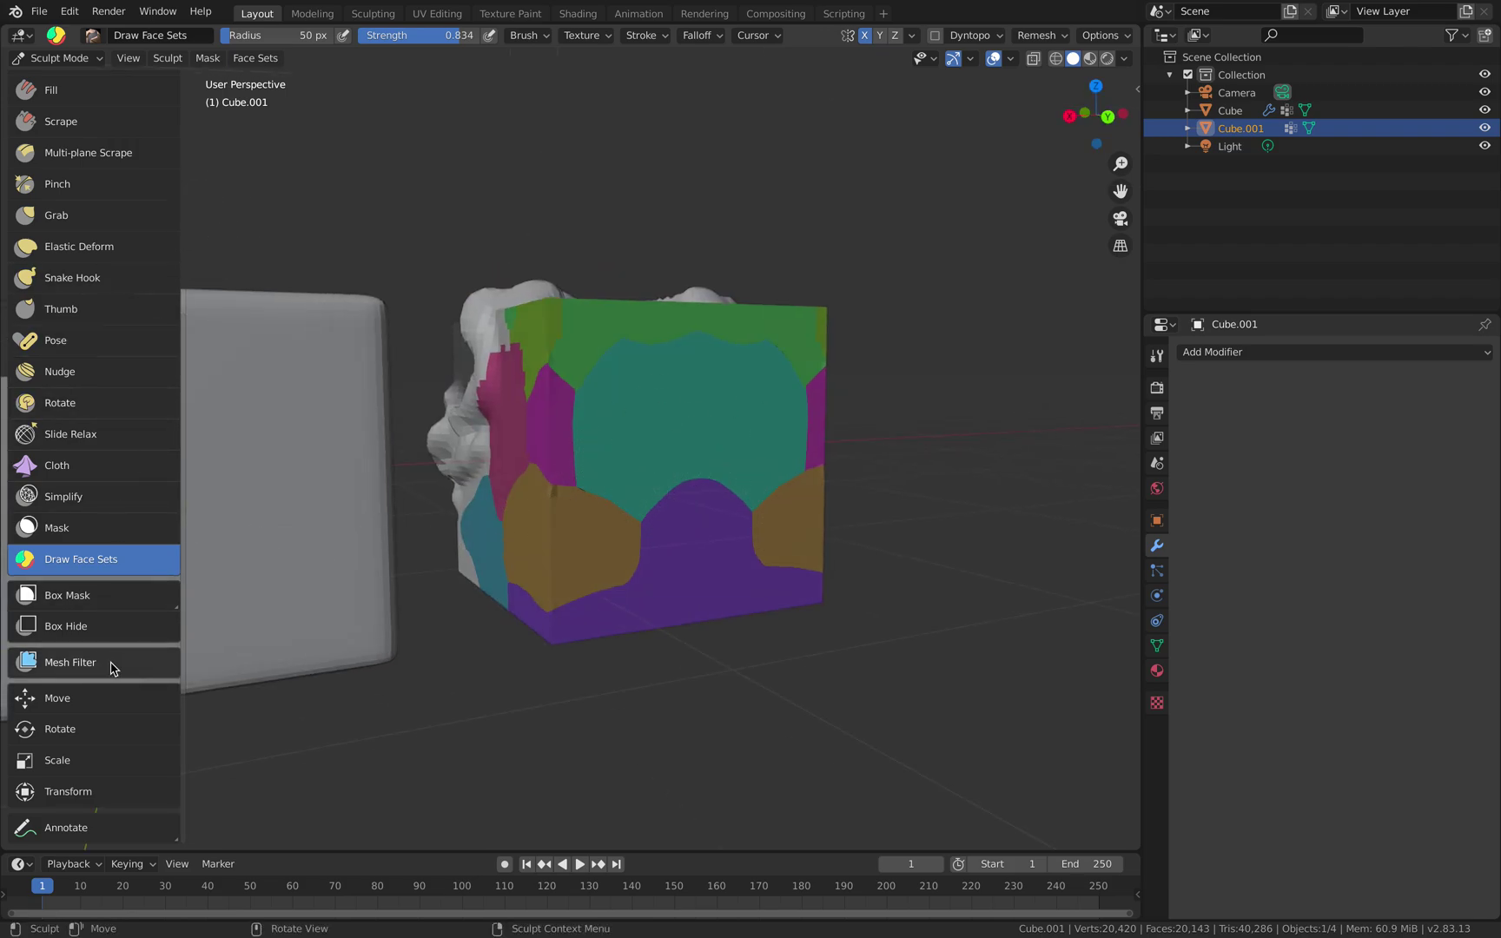
Apply the Random mesh filter with Use Face Sets enabled to the large central face set and the side face set beside the ridge
left_click(77, 664)
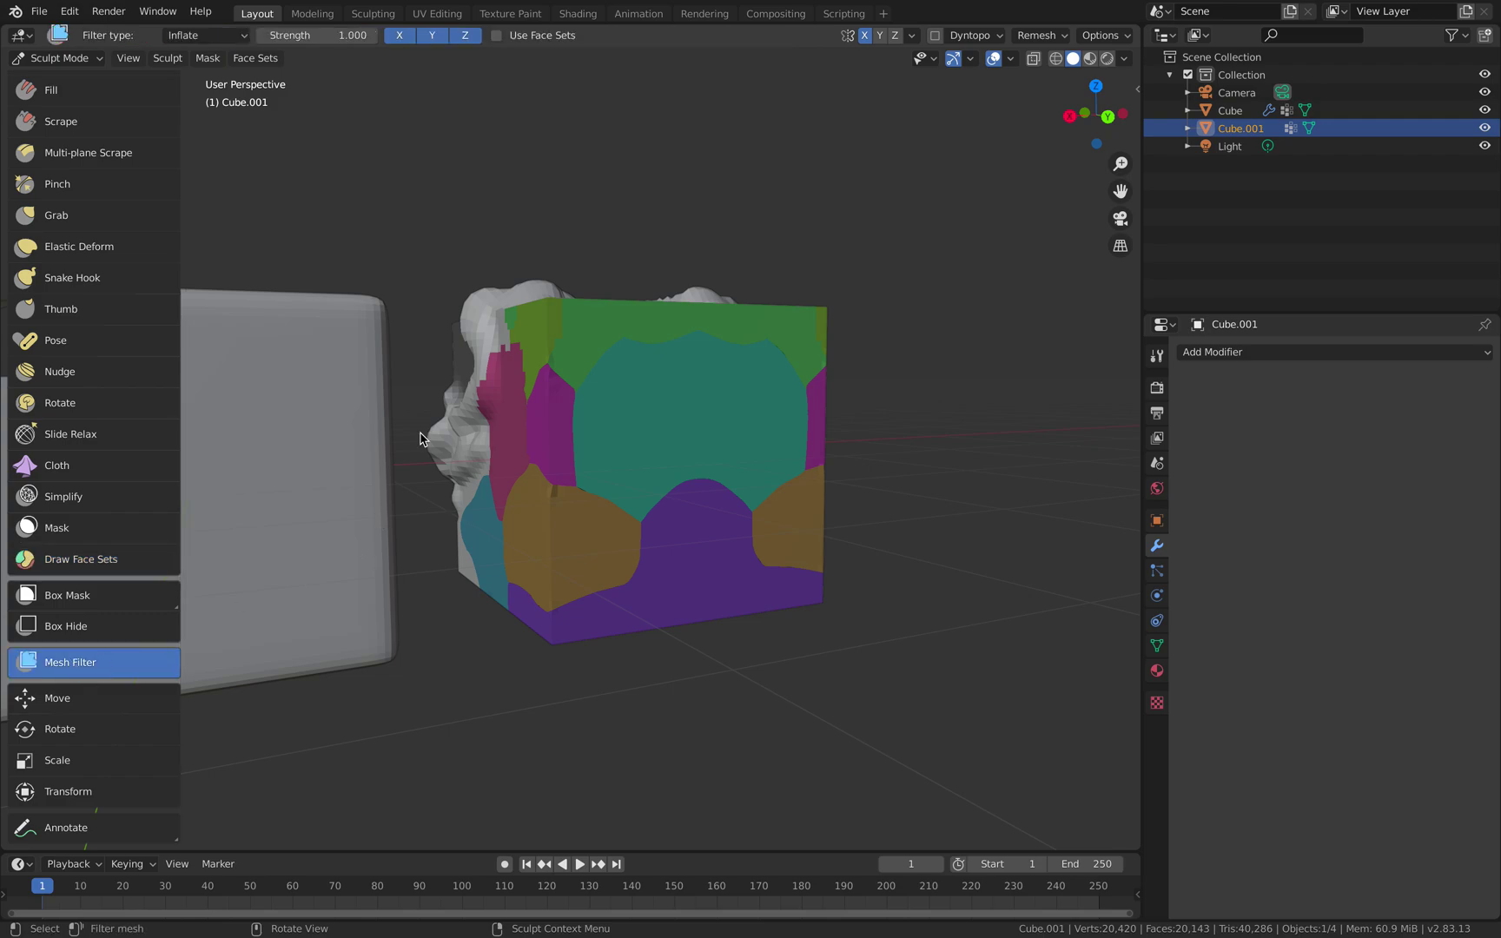
middle_click_drag(420, 438, 497, 445)
left_click(213, 37)
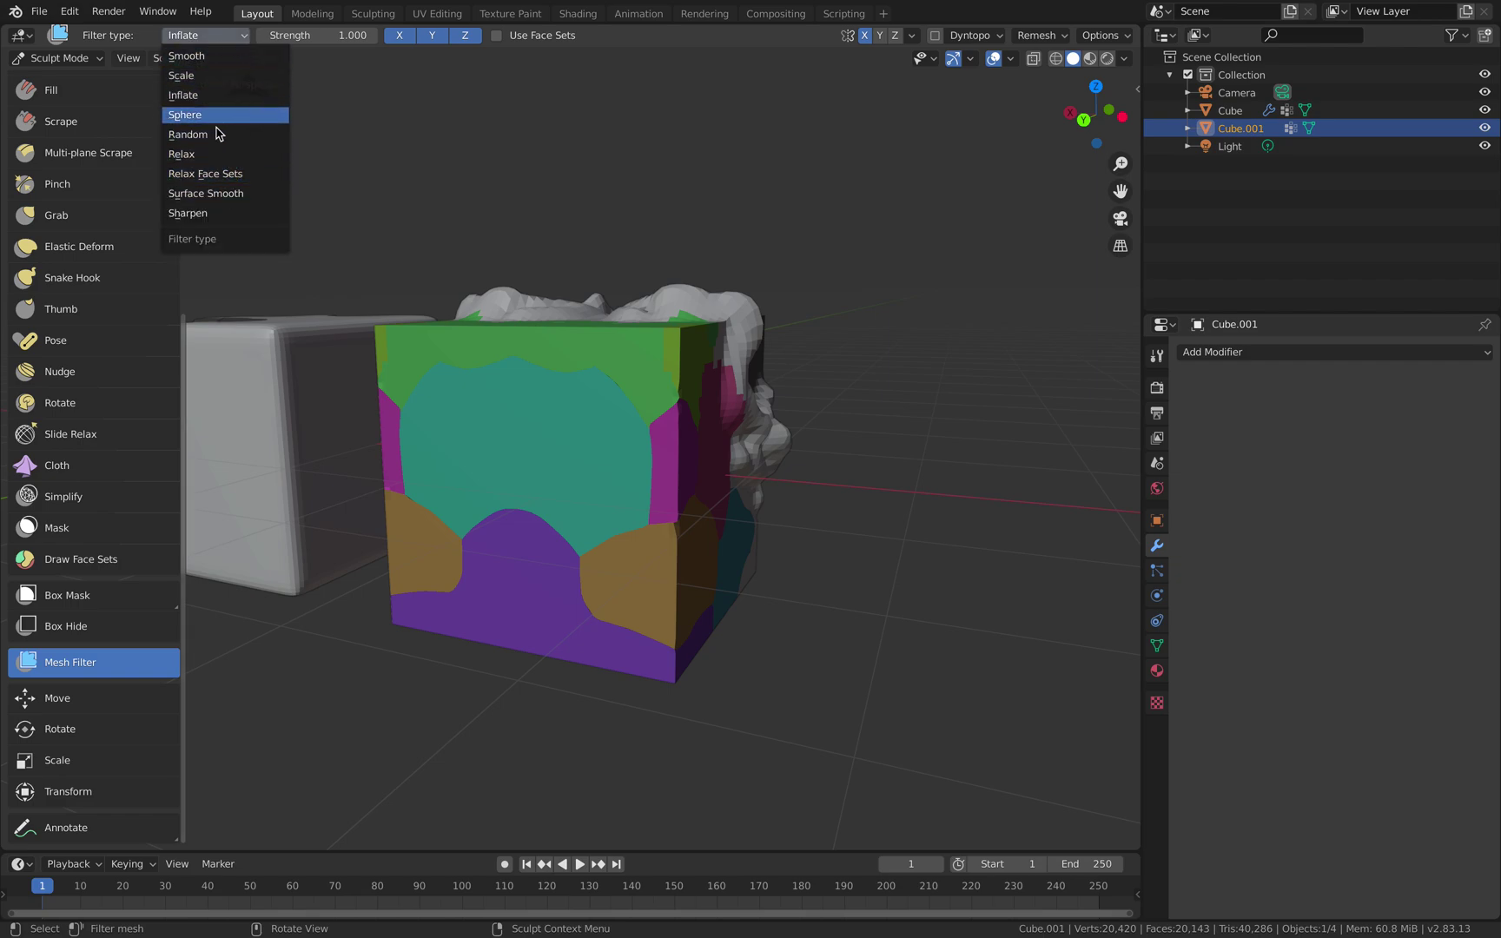
left_click(225, 134)
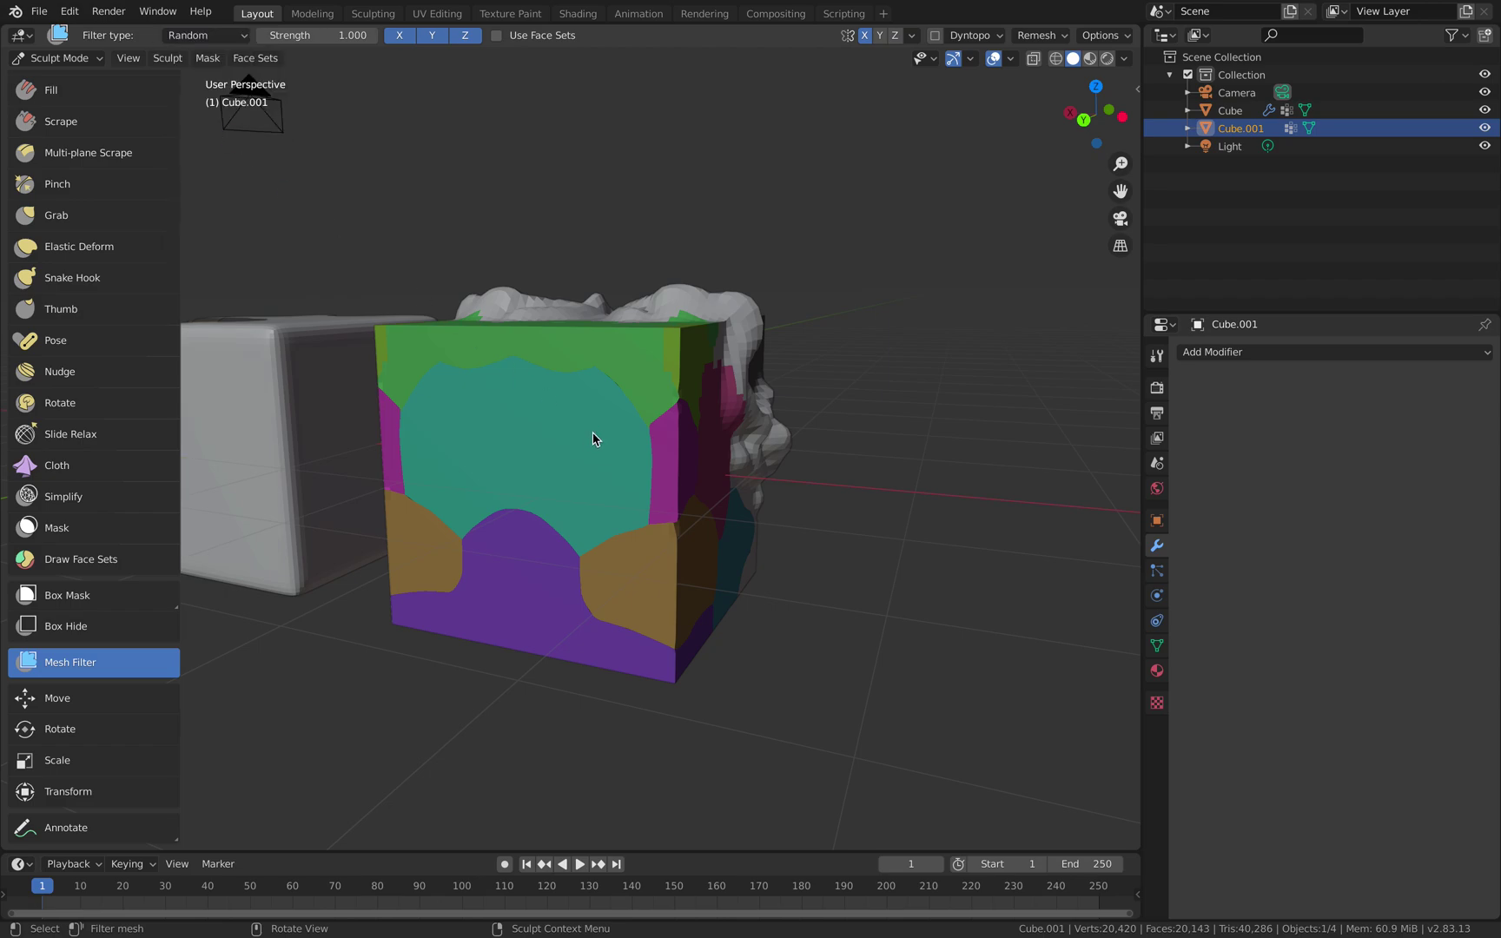
middle_click_drag(625, 478, 554, 284)
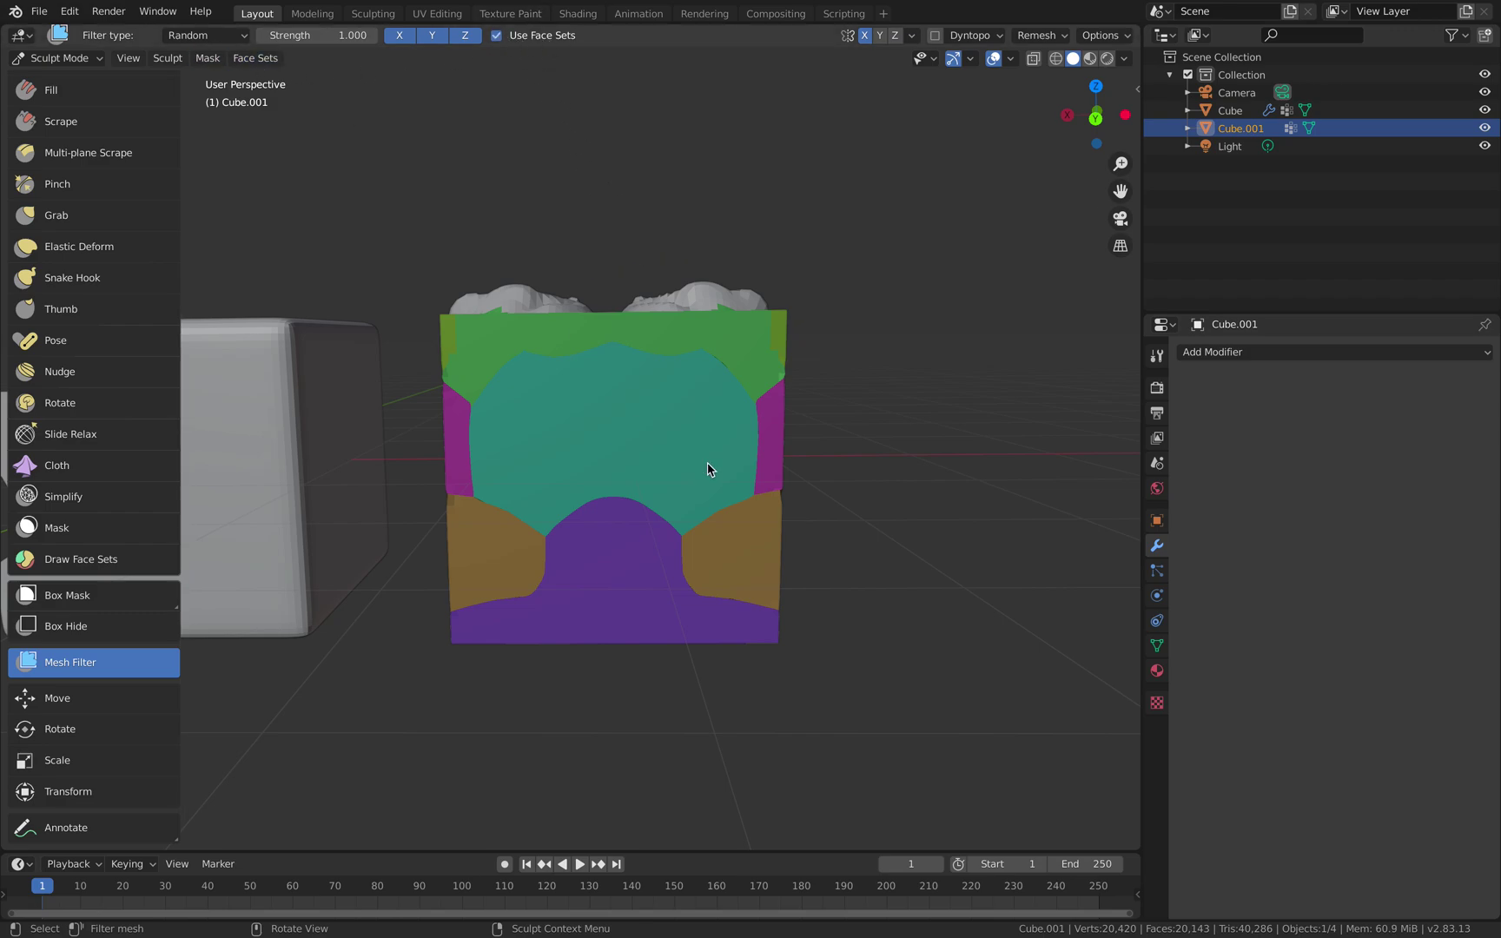
middle_click_drag(708, 464, 598, 303)
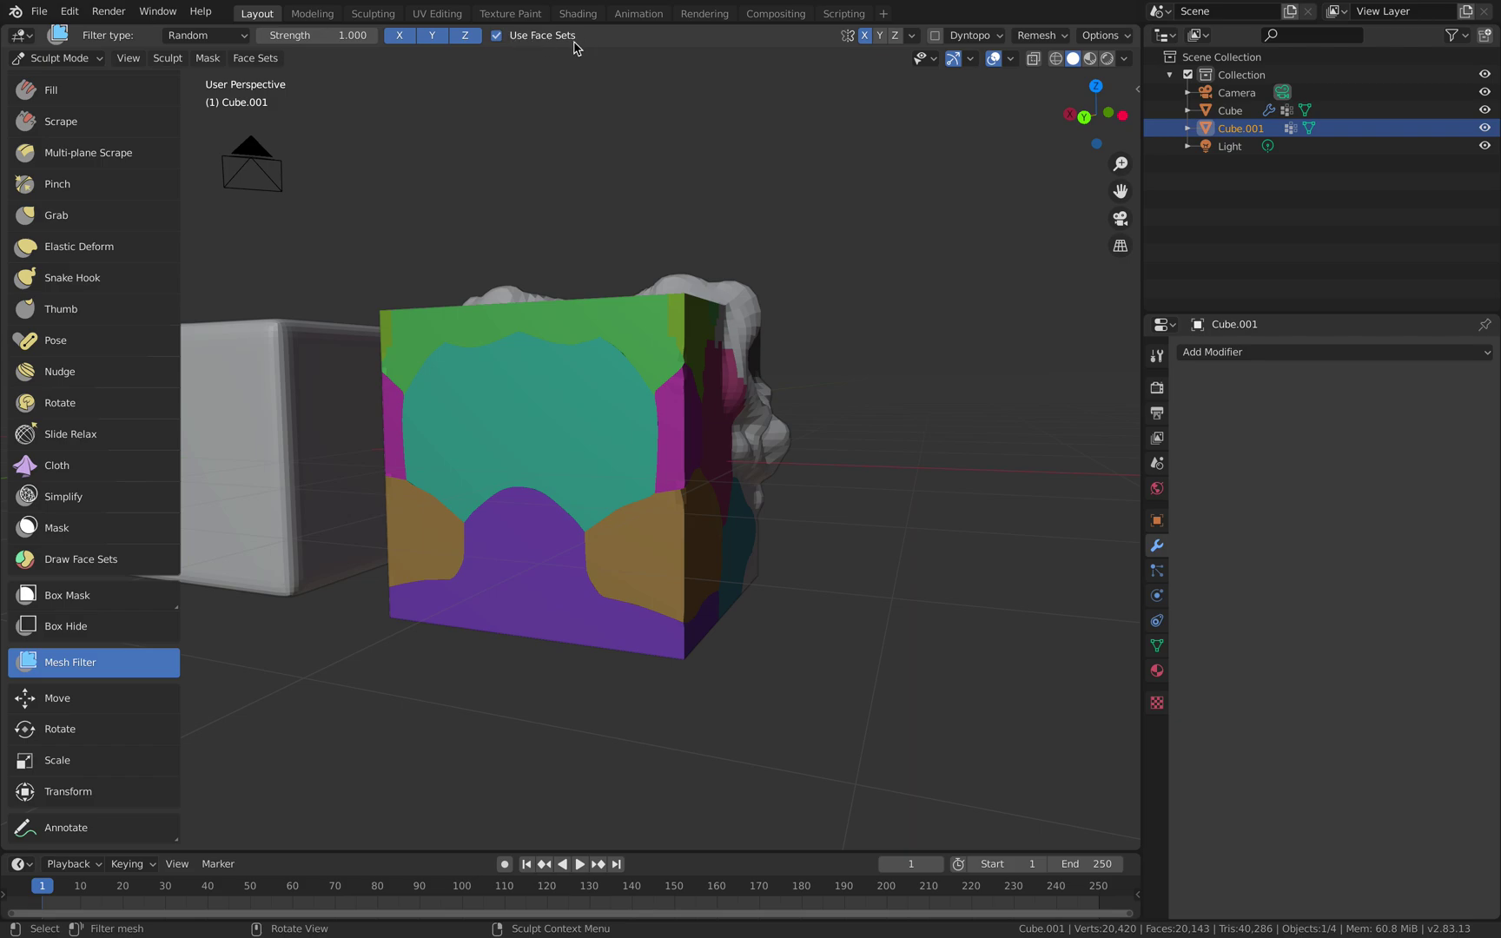
mouse_move(577, 217)
middle_mouse_down()
mouse_move(583, 452)
mouse_move(607, 493)
mouse_move(590, 374)
mouse_move(567, 426)
mouse_move(583, 469)
middle_mouse_up()
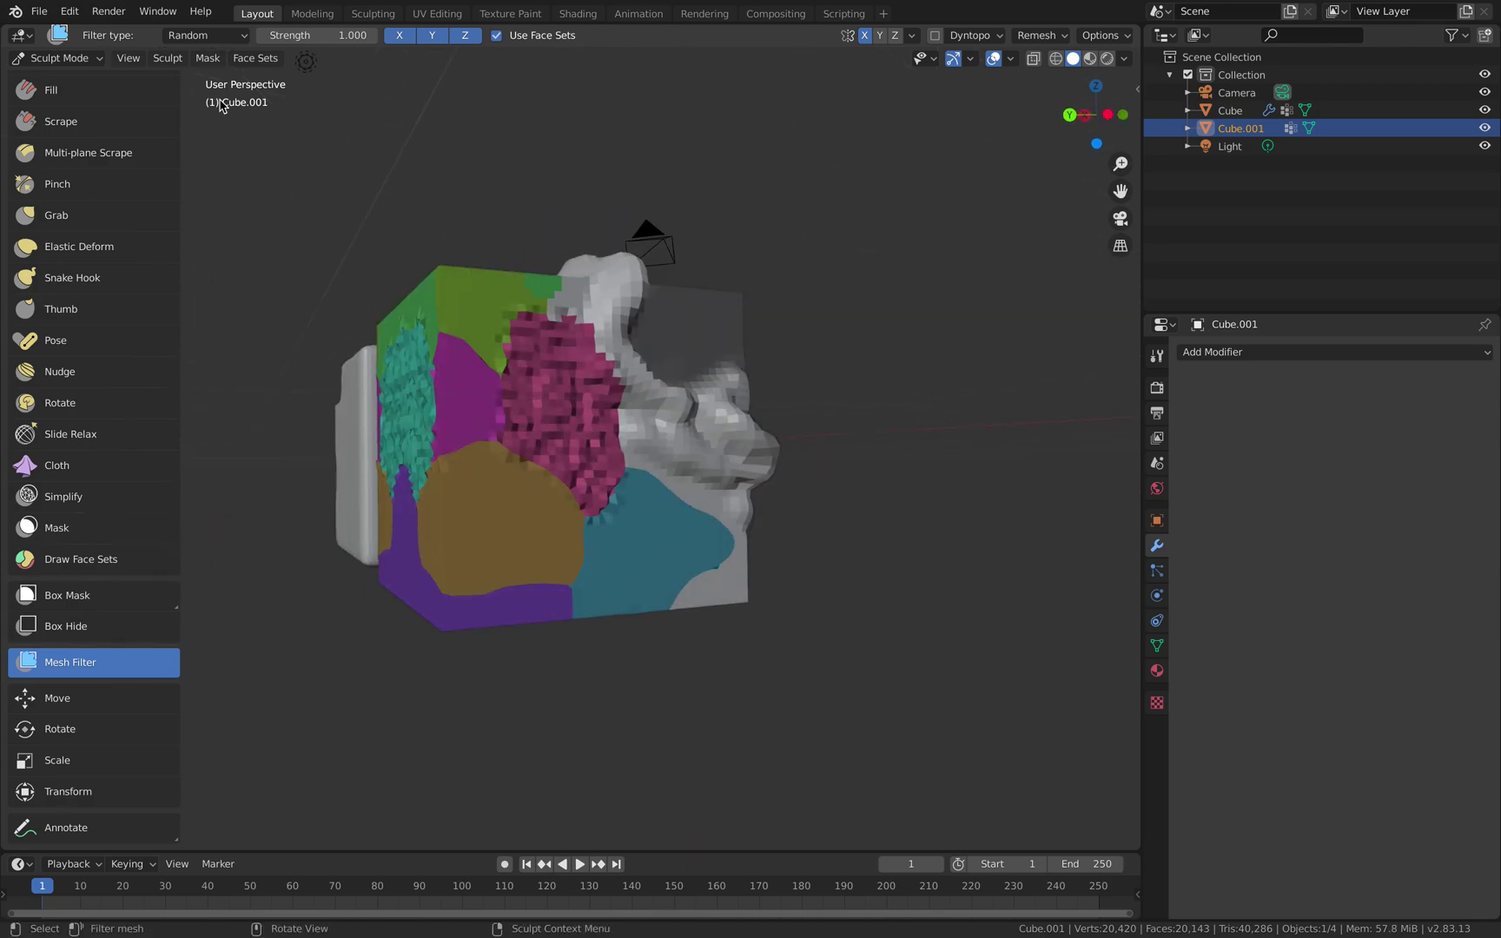
middle_click_drag(295, 613, 511, 442)
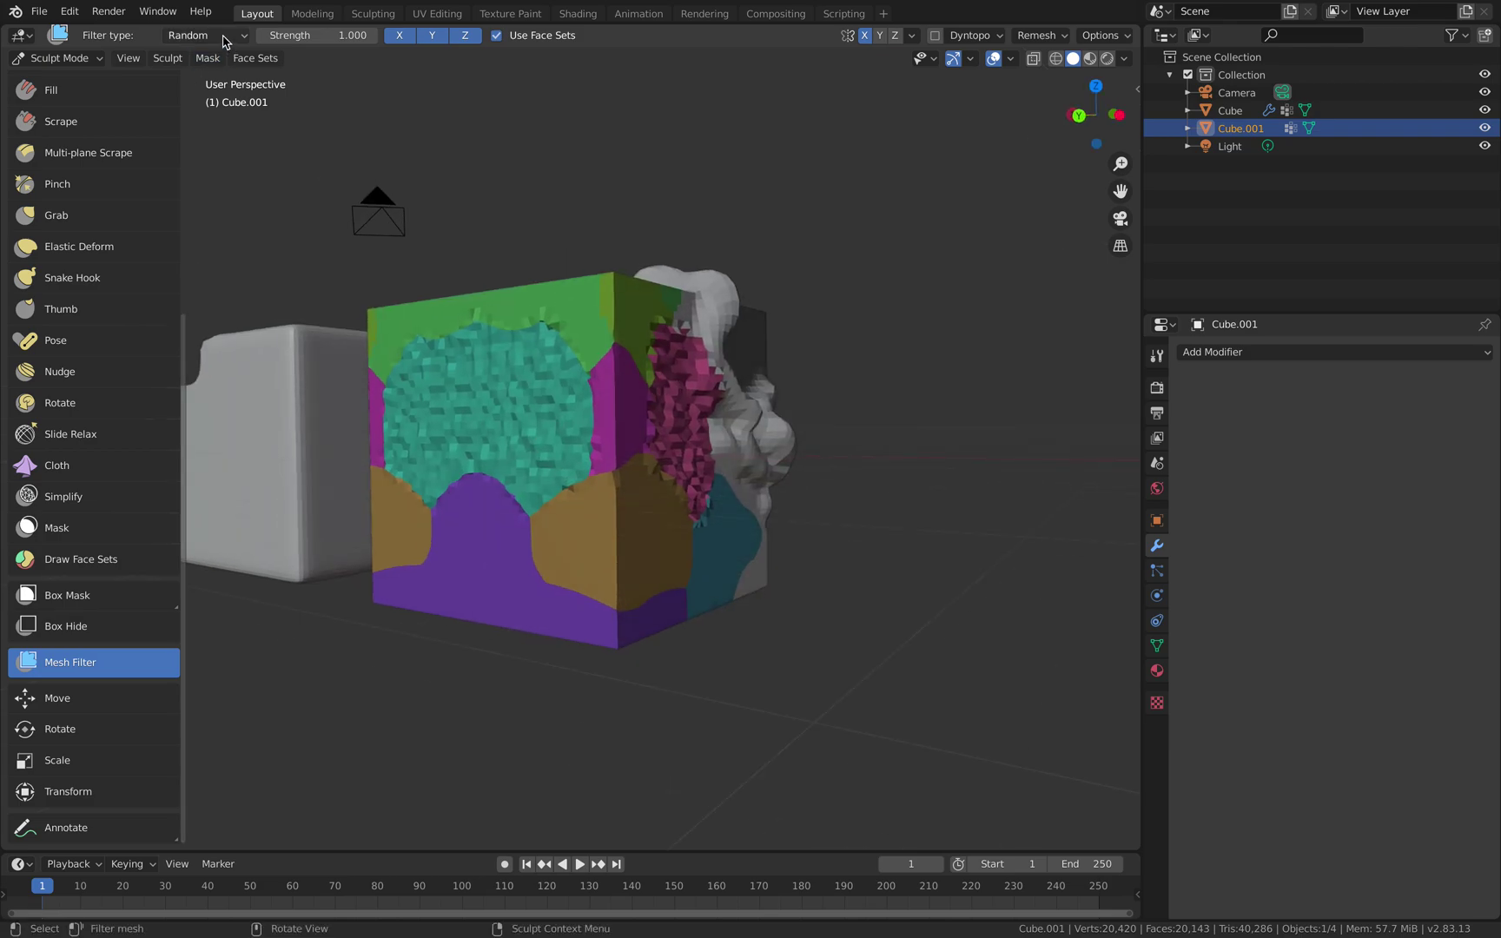
Apply the Inflate mesh filter to the lower-corner face set, the lower side face set and the side-edge face set
left_click(225, 38)
left_click(183, 94)
middle_click_drag(521, 434, 601, 541)
left_click_drag(601, 540, 595, 536)
middle_click_drag(595, 536, 587, 535)
left_click_drag(587, 535, 592, 533)
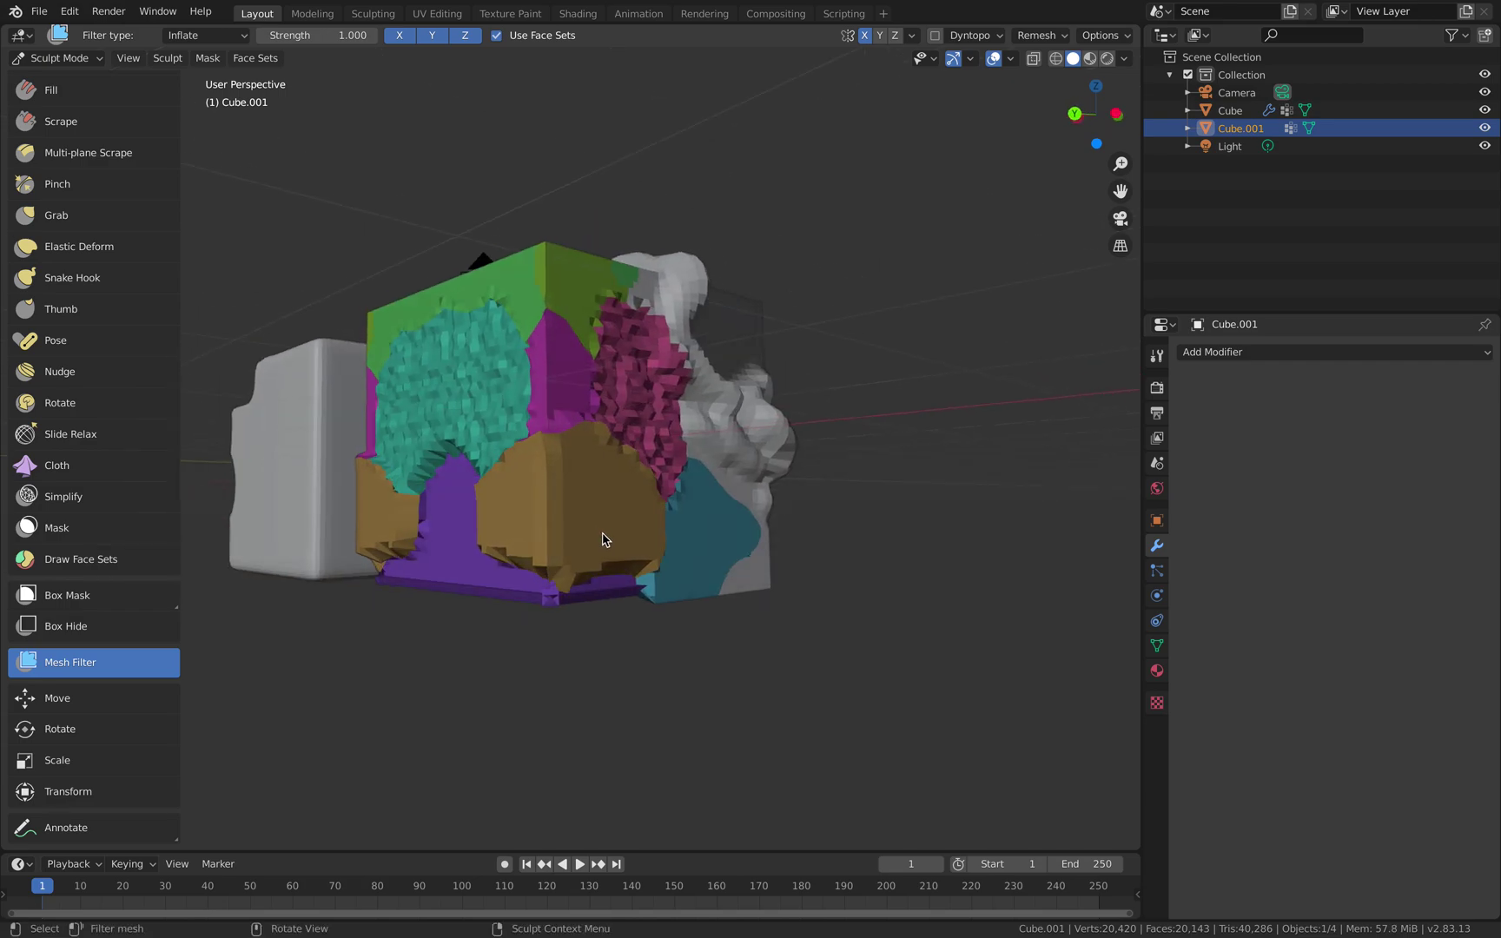
left_click_drag(676, 543, 684, 506)
left_click_drag(560, 389, 574, 392)
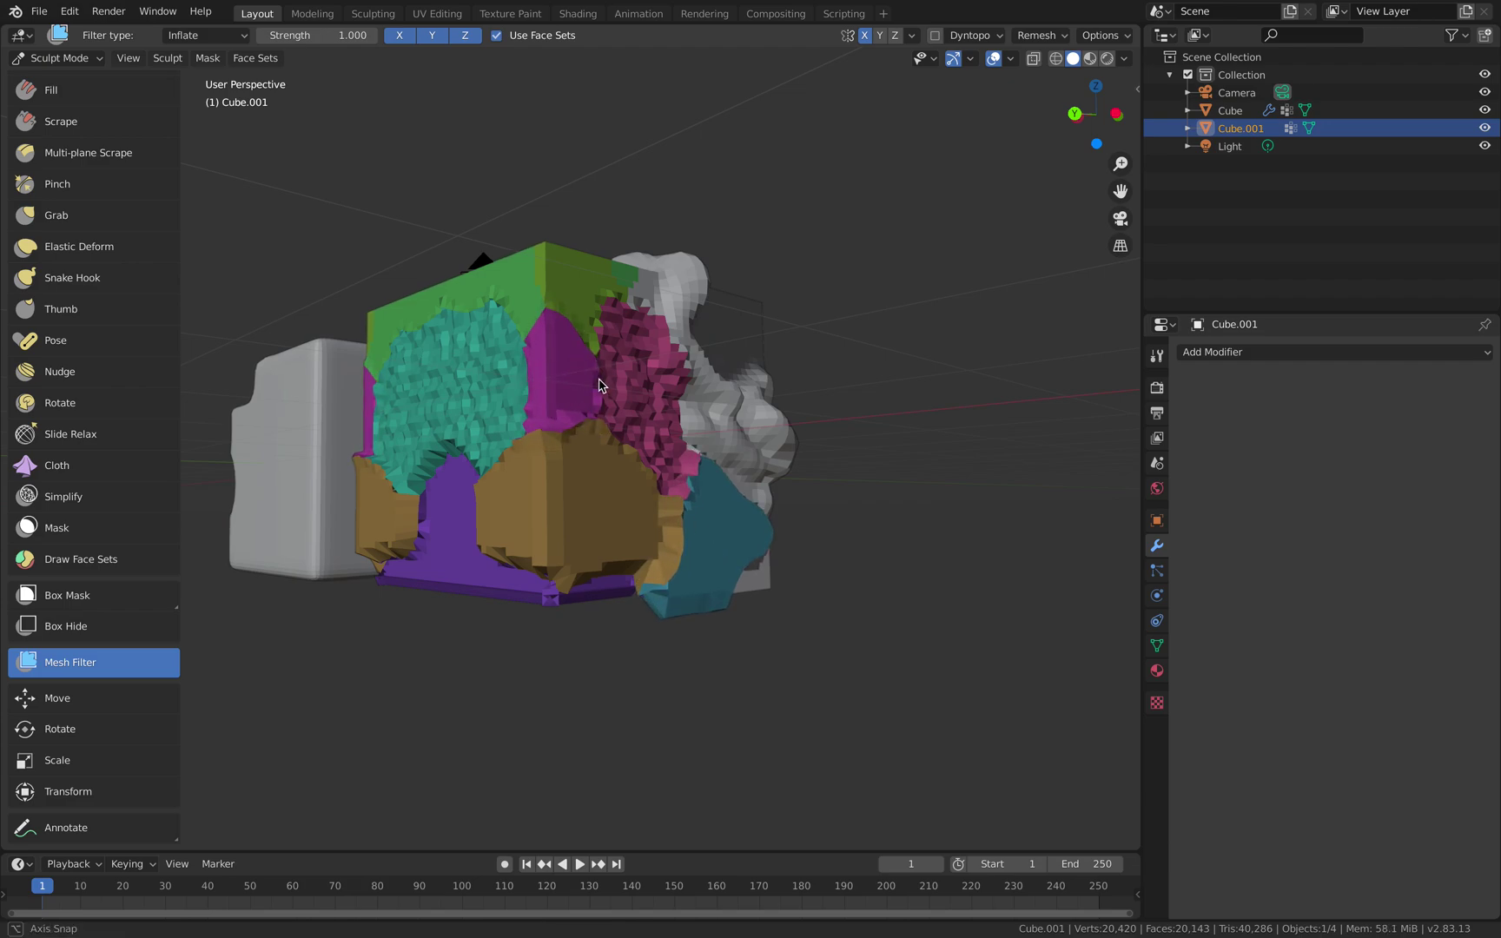
middle_click_drag(574, 392, 643, 383)
left_click_drag(576, 545, 588, 548)
mouse_move(632, 528)
middle_mouse_down()
mouse_move(568, 540)
mouse_move(553, 415)
mouse_move(305, 234)
middle_mouse_up()
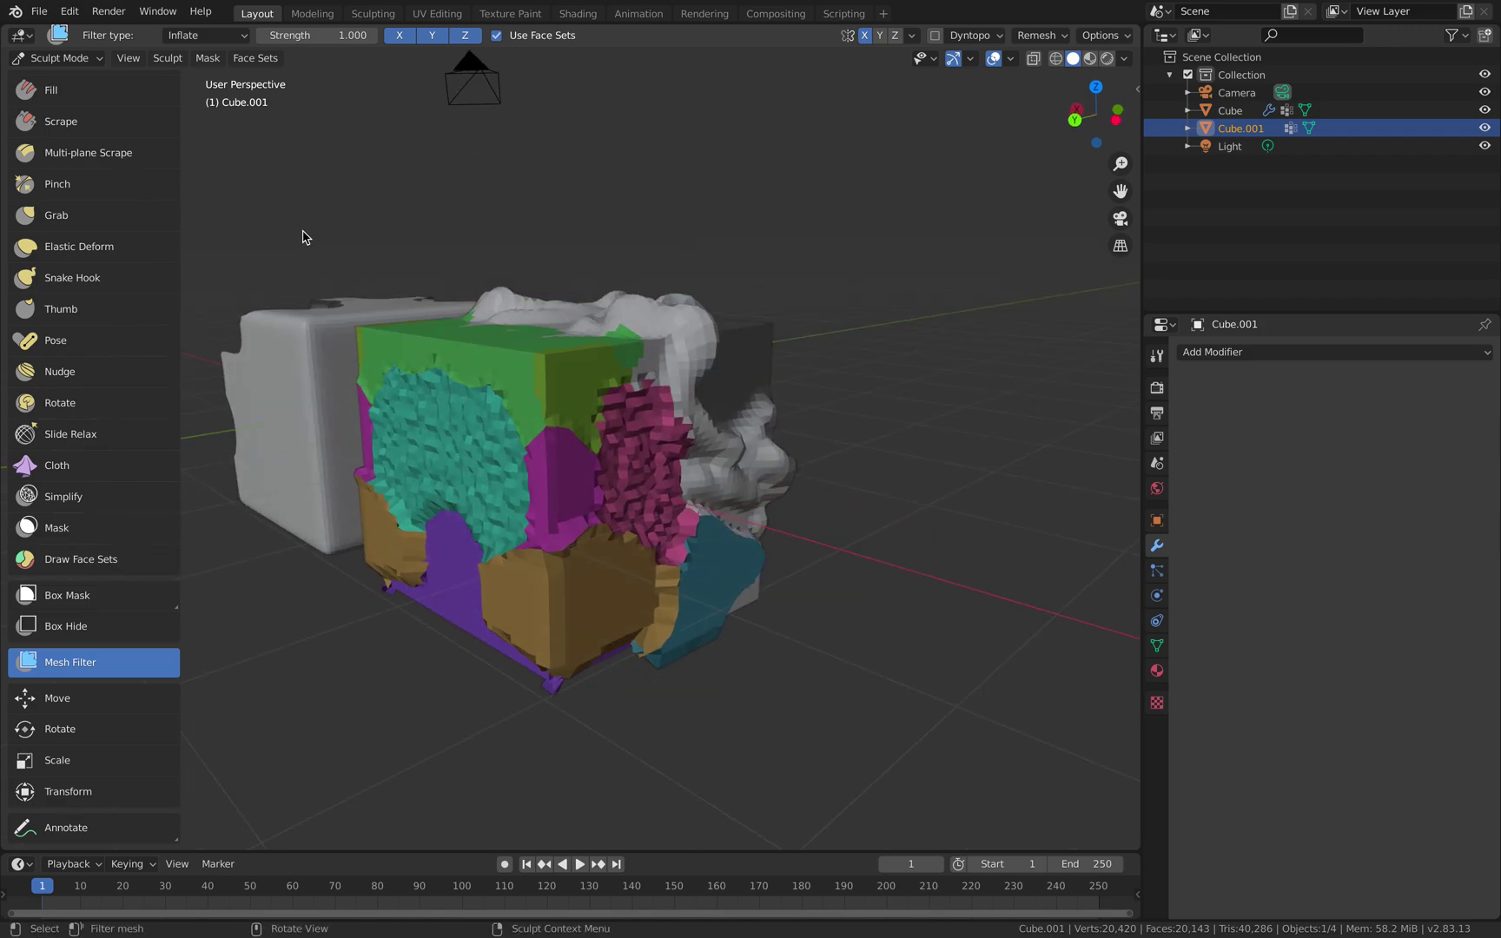
Return the sculpted cube to Object Mode and save the file
left_click(87, 66)
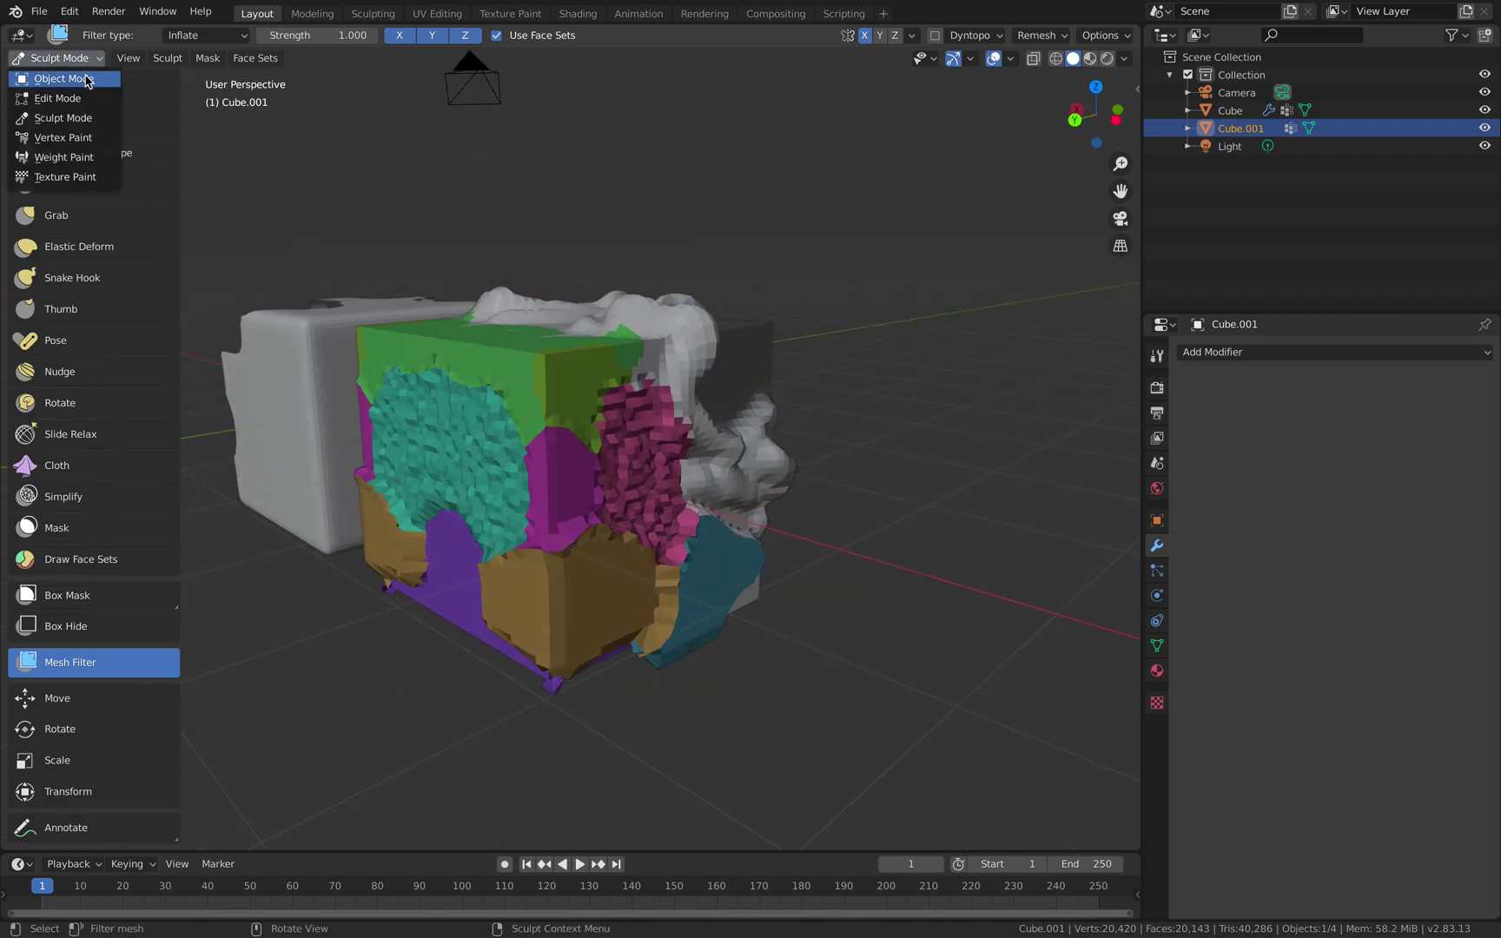
left_click(89, 77)
mouse_move(713, 410)
middle_mouse_down()
mouse_move(516, 430)
mouse_move(597, 429)
middle_mouse_up()
key("ctrl+s")
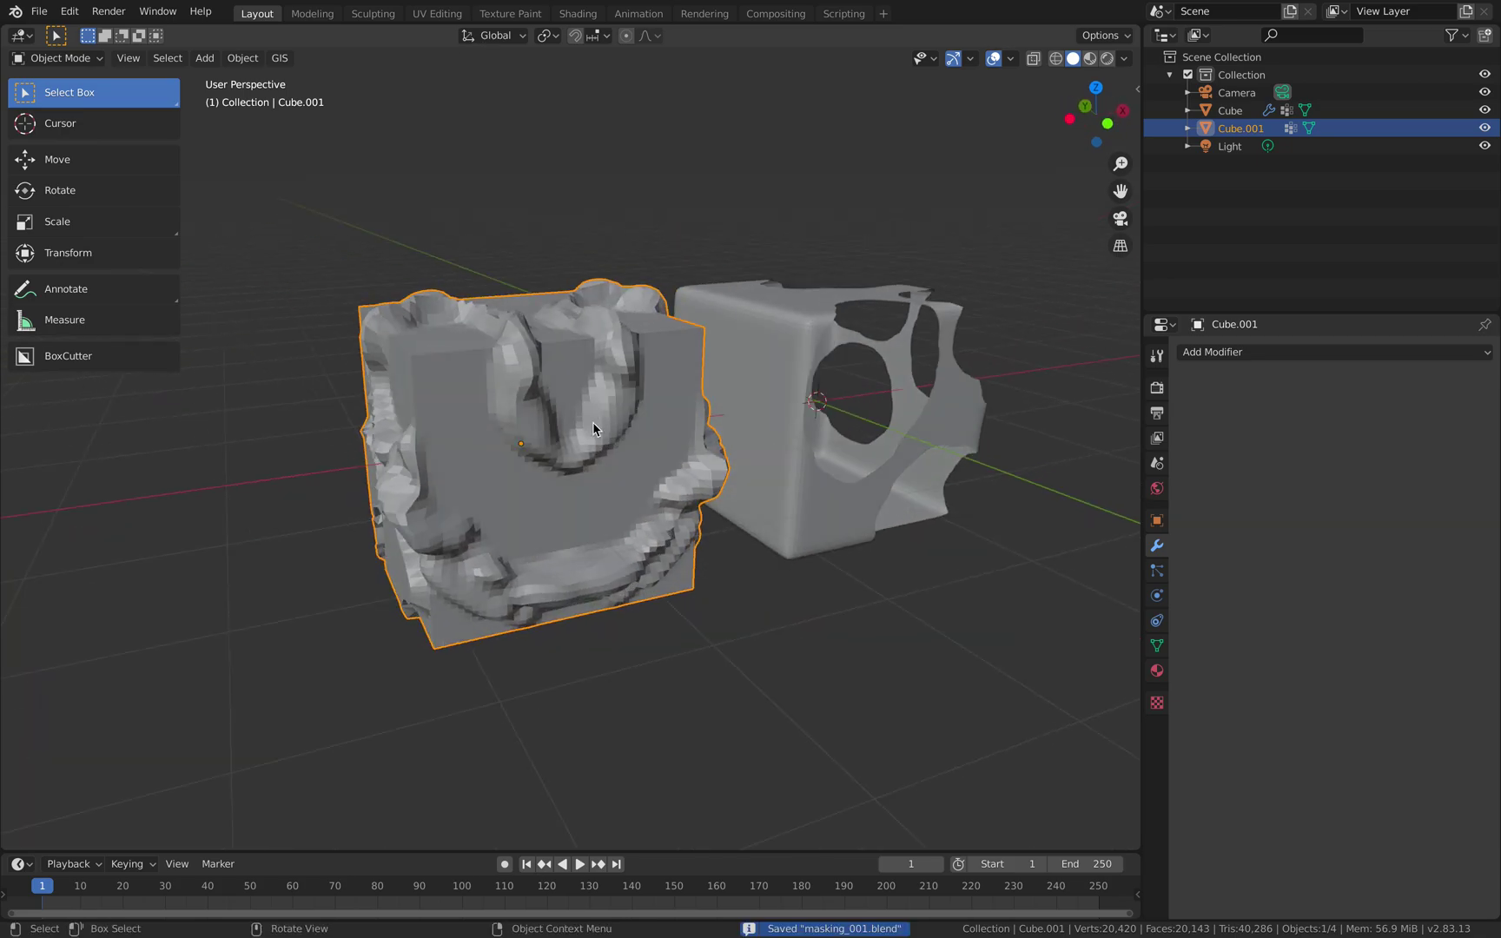
Duplicate the masked cube with holes and place the copy on the side away from the sculpted cube
middle_click_drag(641, 277, 502, 351)
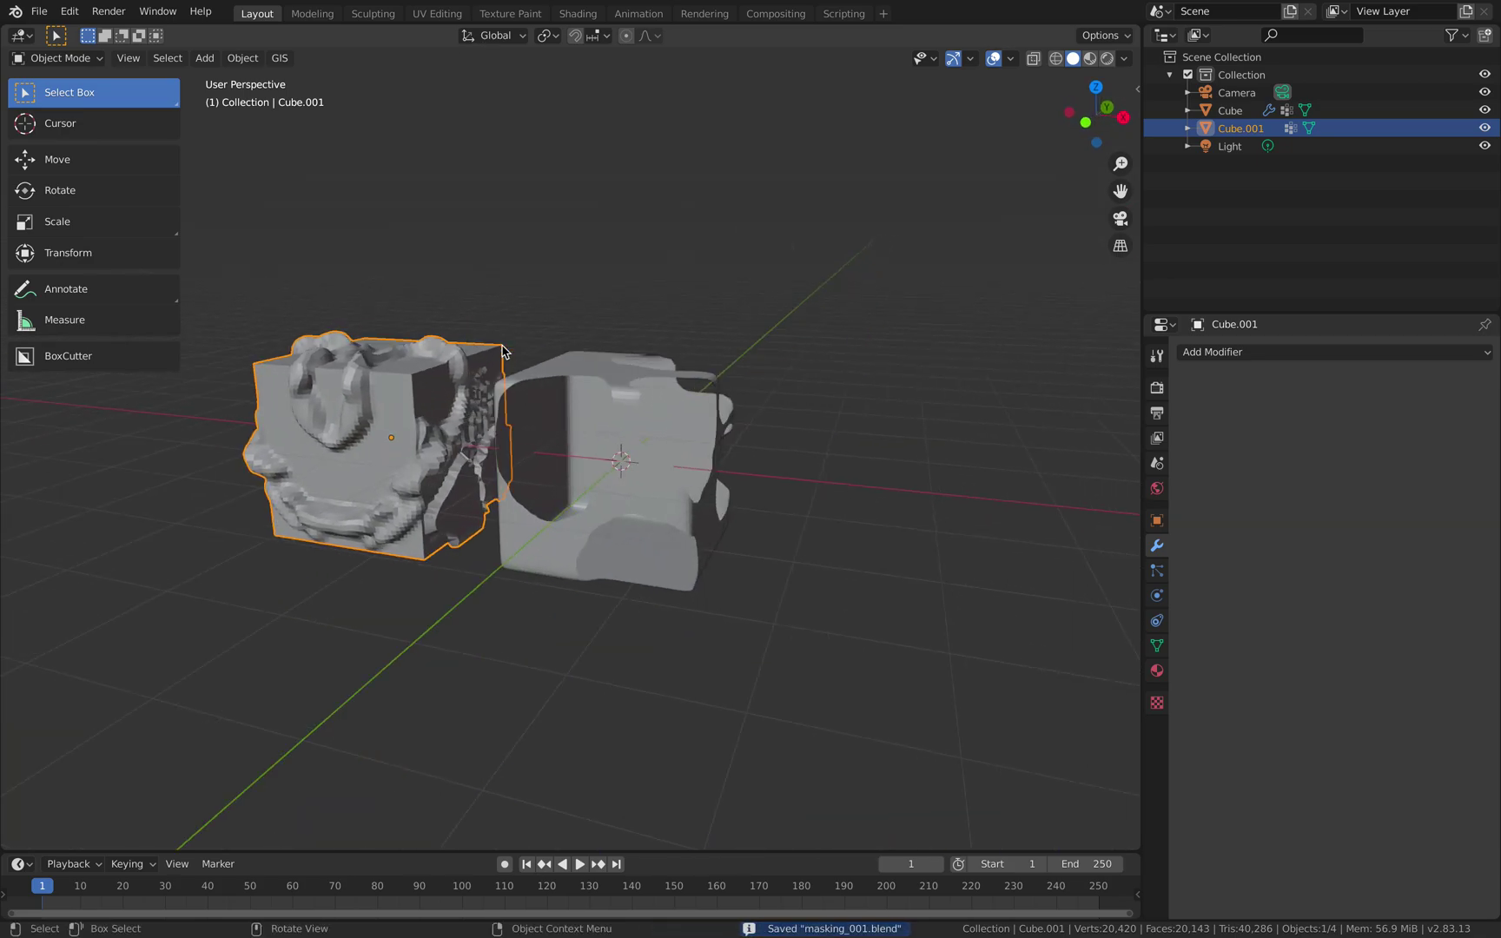
left_click(613, 413)
key("shift+d")
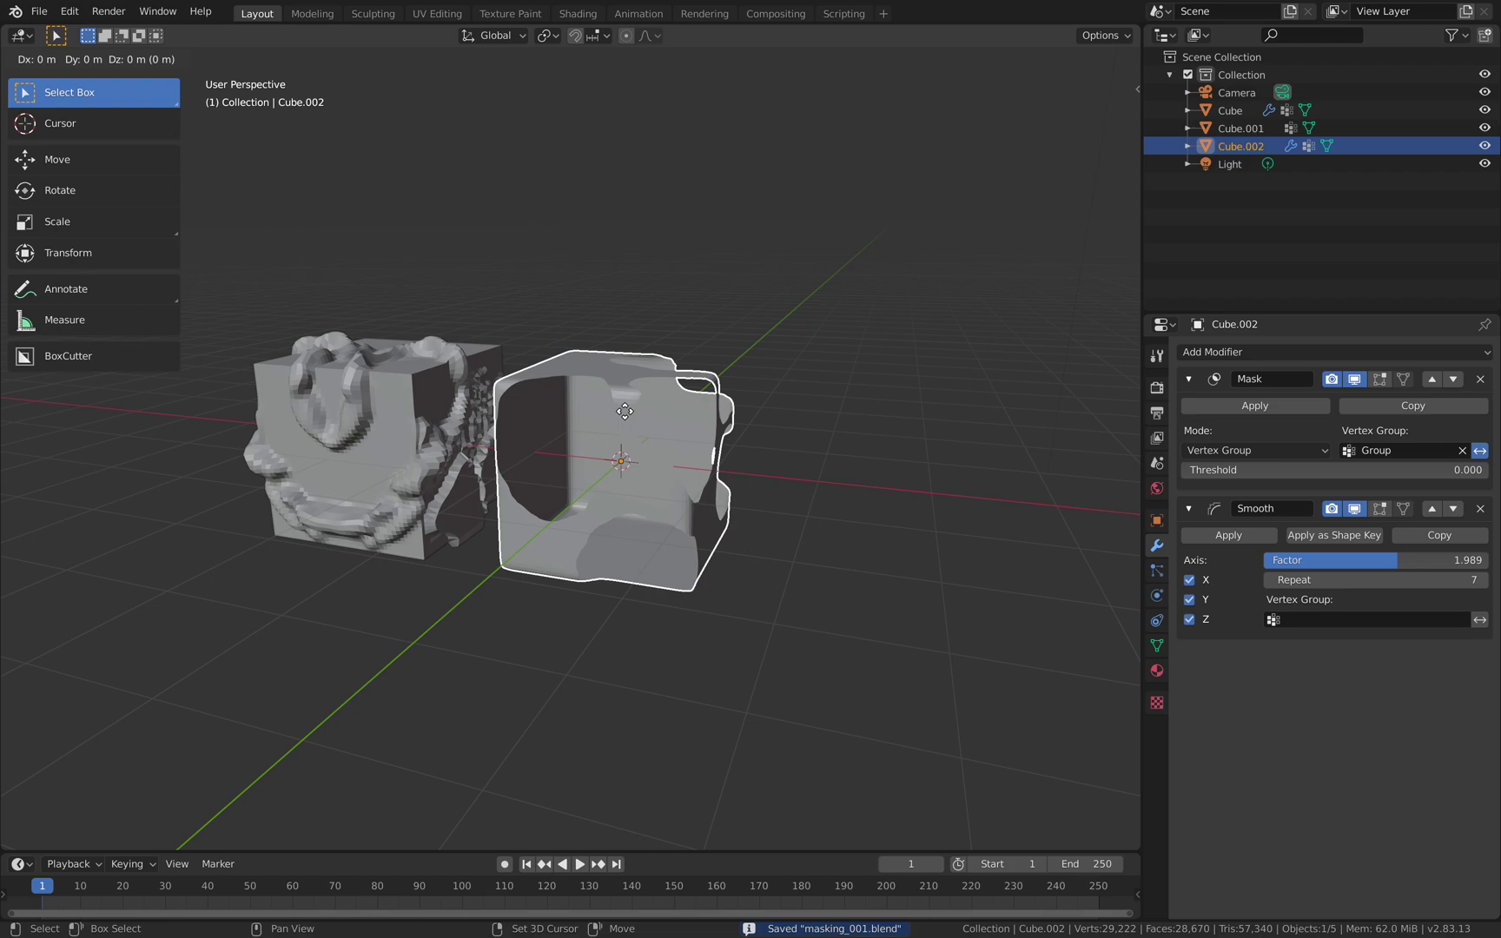
left_click(874, 444)
key("g")
left_click(897, 422)
mouse_move(896, 420)
middle_mouse_down("shift")
mouse_move(844, 420)
mouse_move(875, 422)
middle_mouse_up("shift")
Remove the Mask and Smooth modifiers from the duplicated cube, keeping that copy selected
left_click(1482, 379)
left_click(1481, 379)
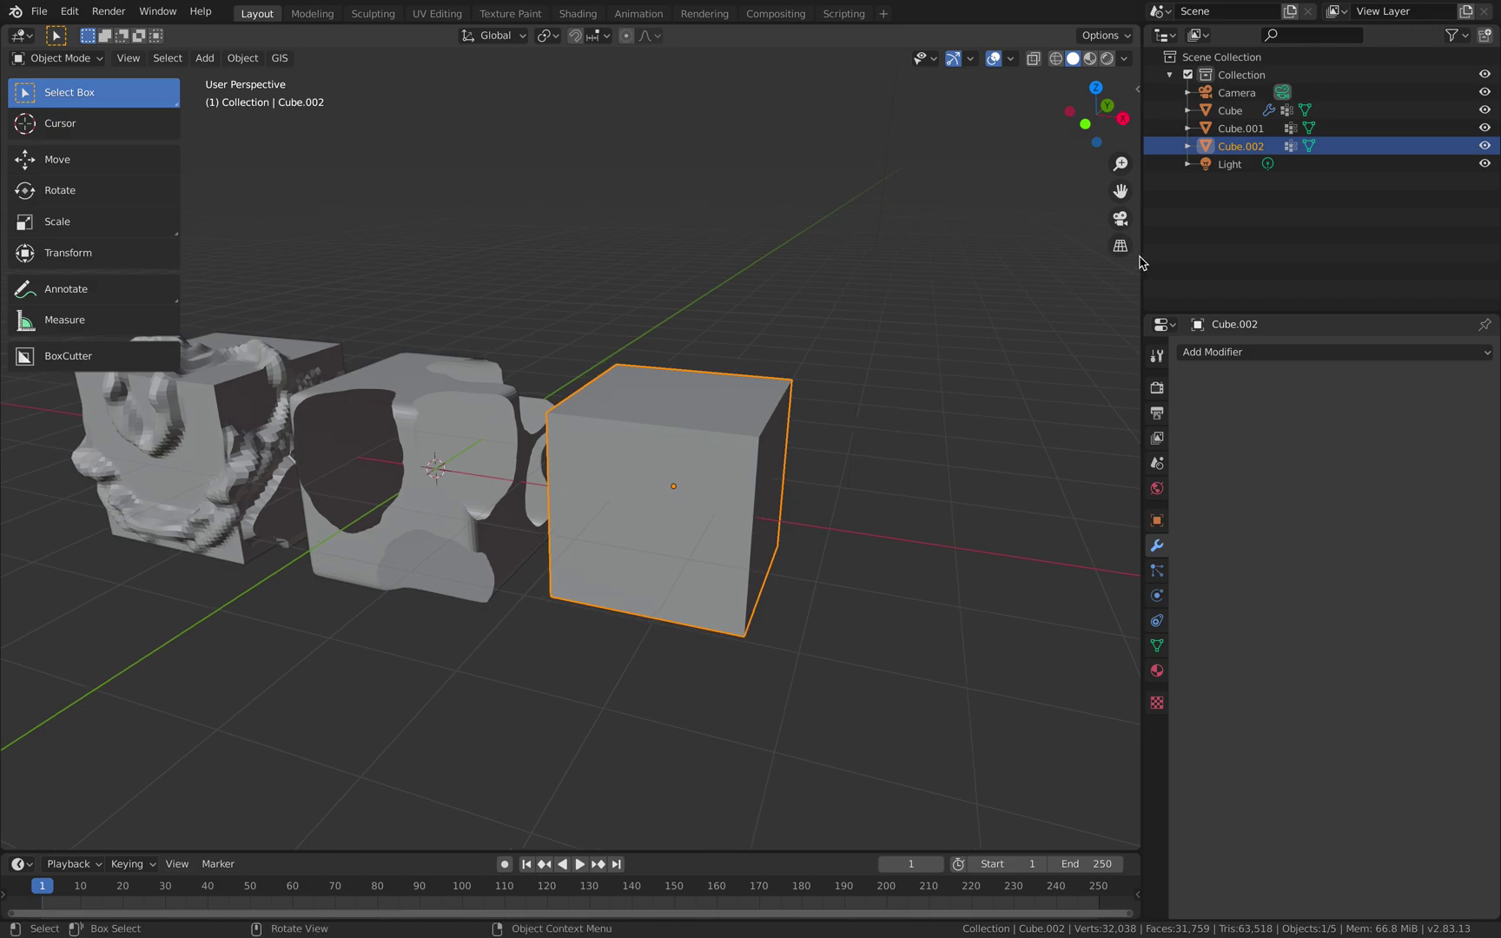
left_click_drag(1141, 263, 1179, 262)
mouse_move(837, 328)
middle_mouse_down()
mouse_move(786, 346)
mouse_move(852, 347)
middle_mouse_up()
left_click(582, 400)
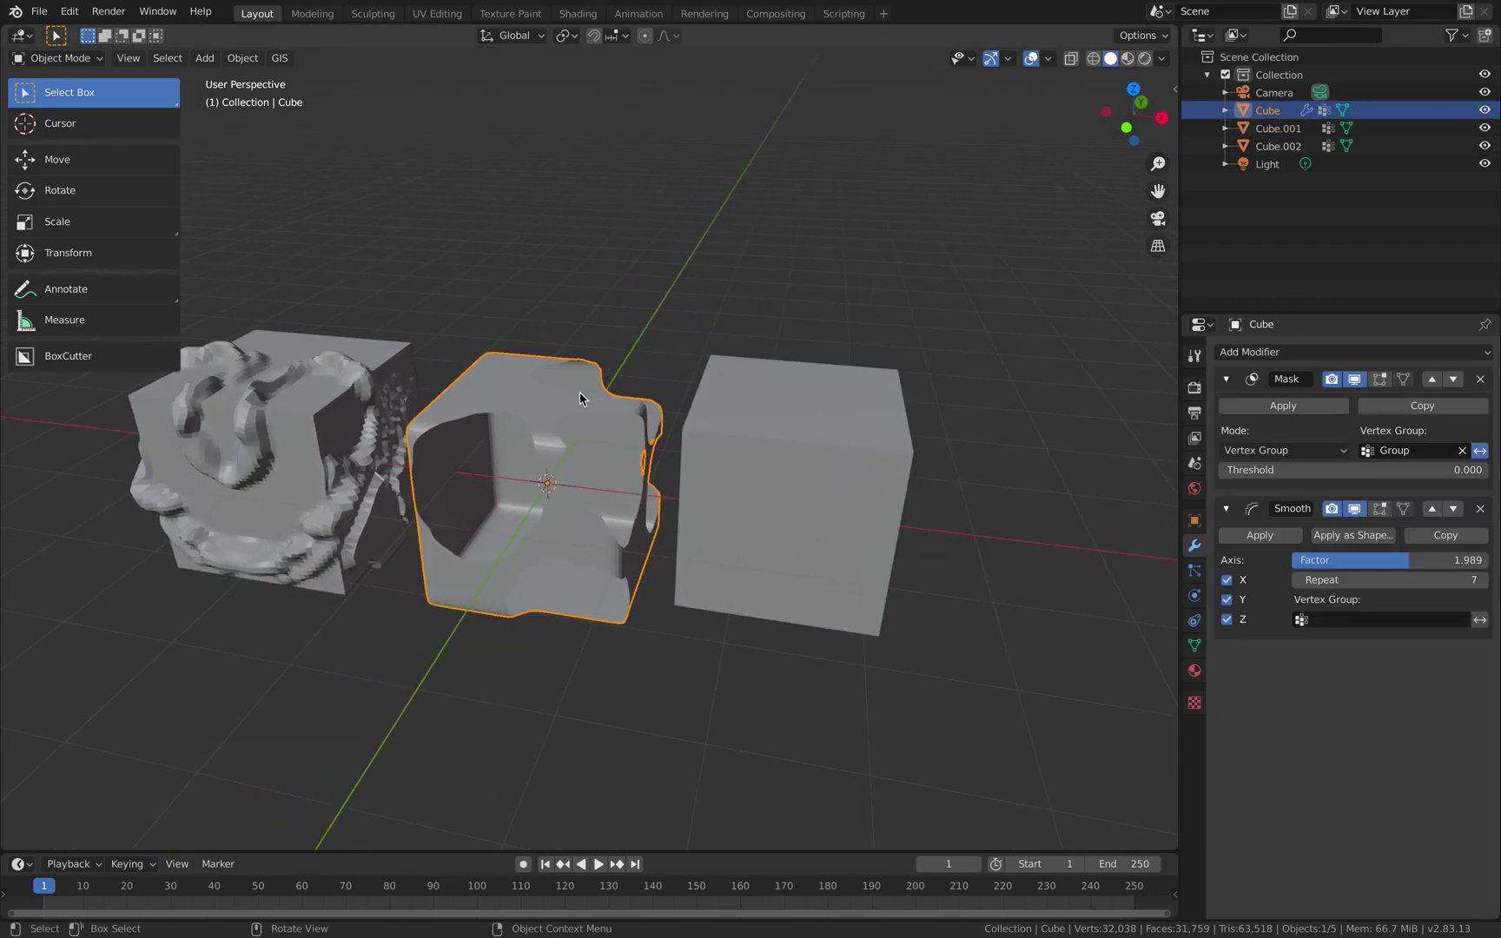
left_click(762, 428)
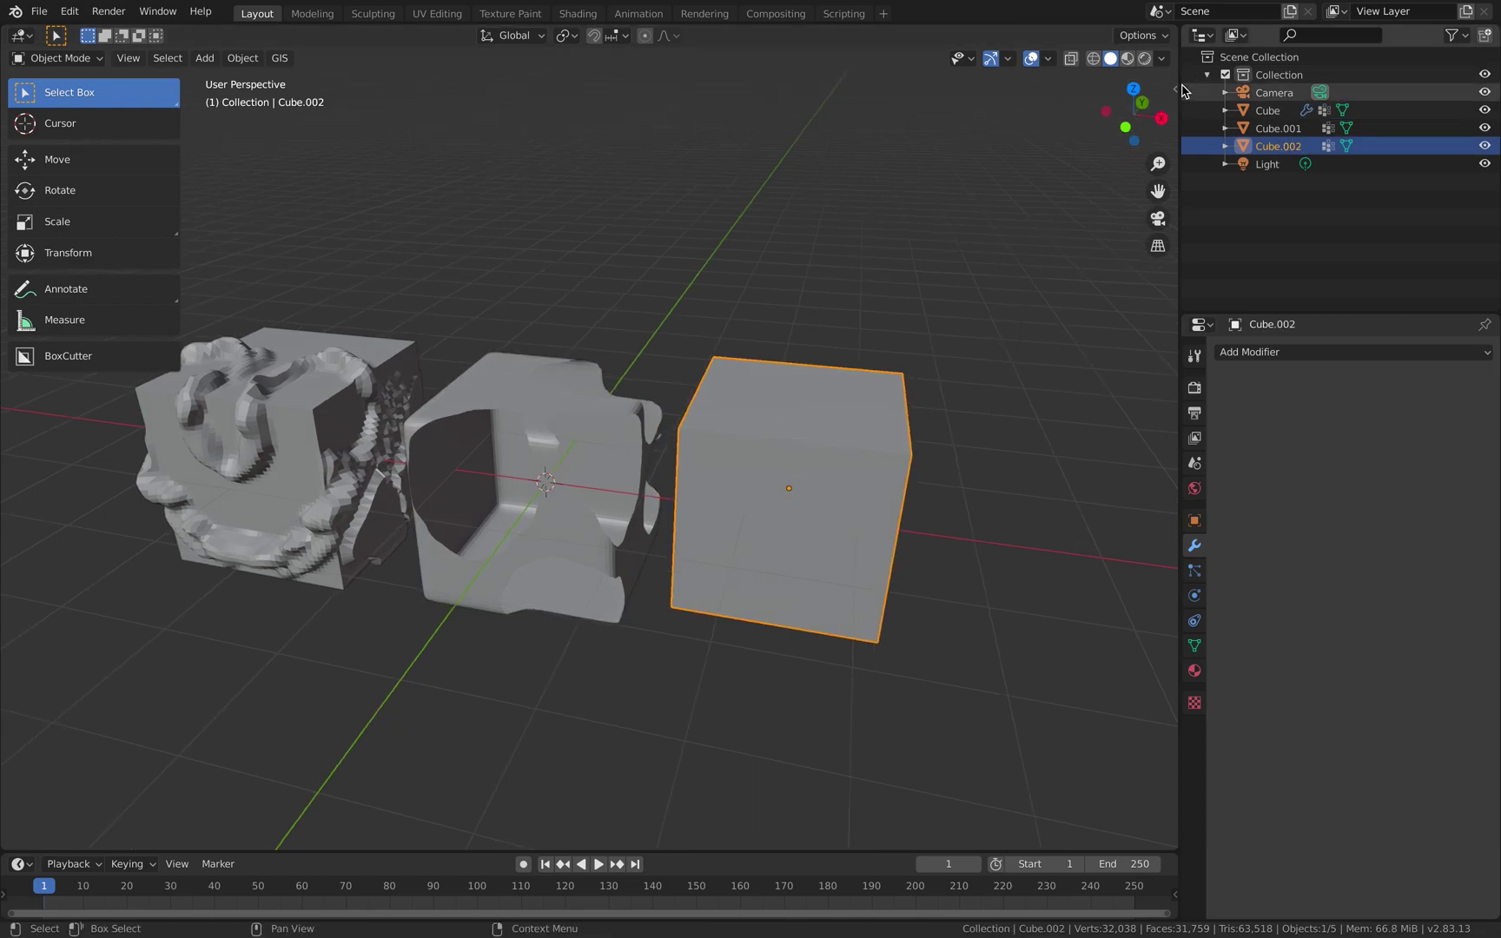
Show the Tissue add-on's tools in the viewport and switch the duplicated cube to Weight Paint mode
left_click(1174, 87)
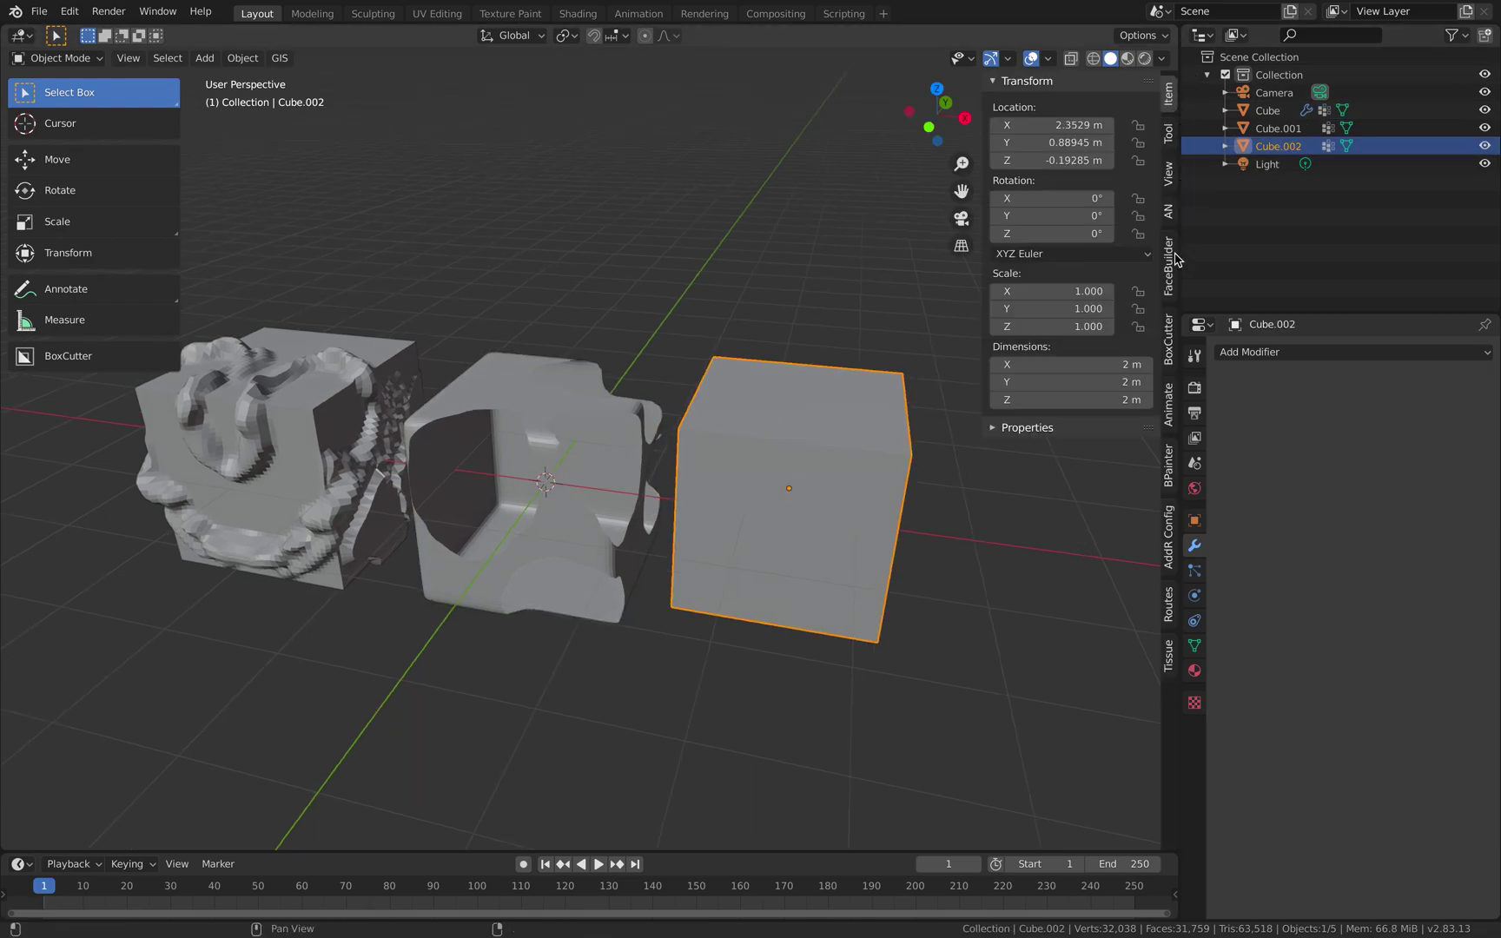
left_click(1171, 629)
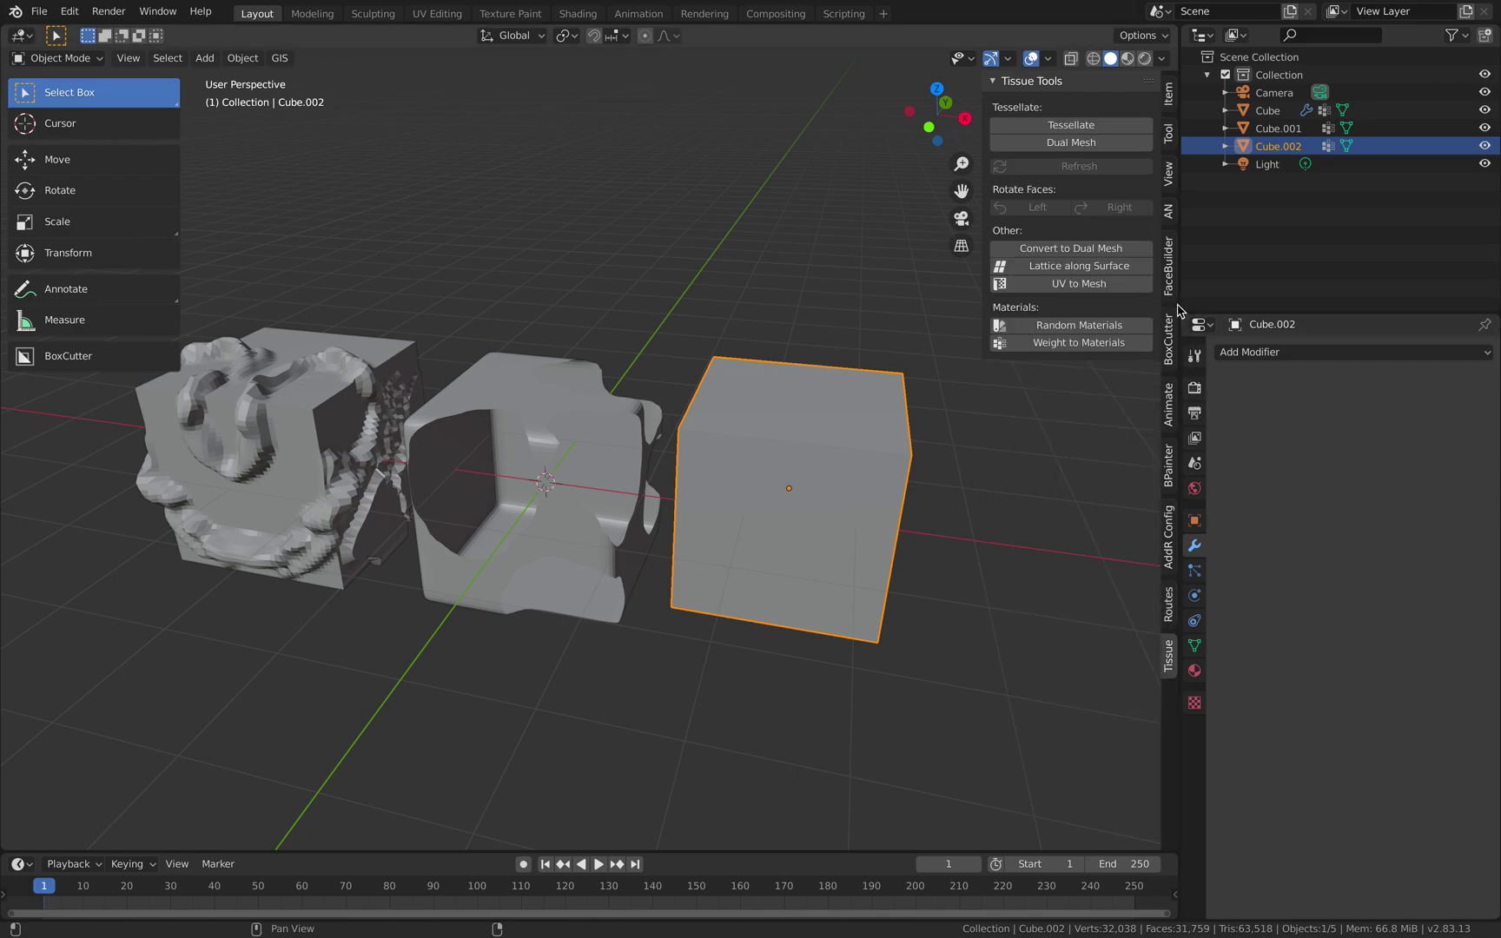
left_click_drag(1179, 302, 1219, 302)
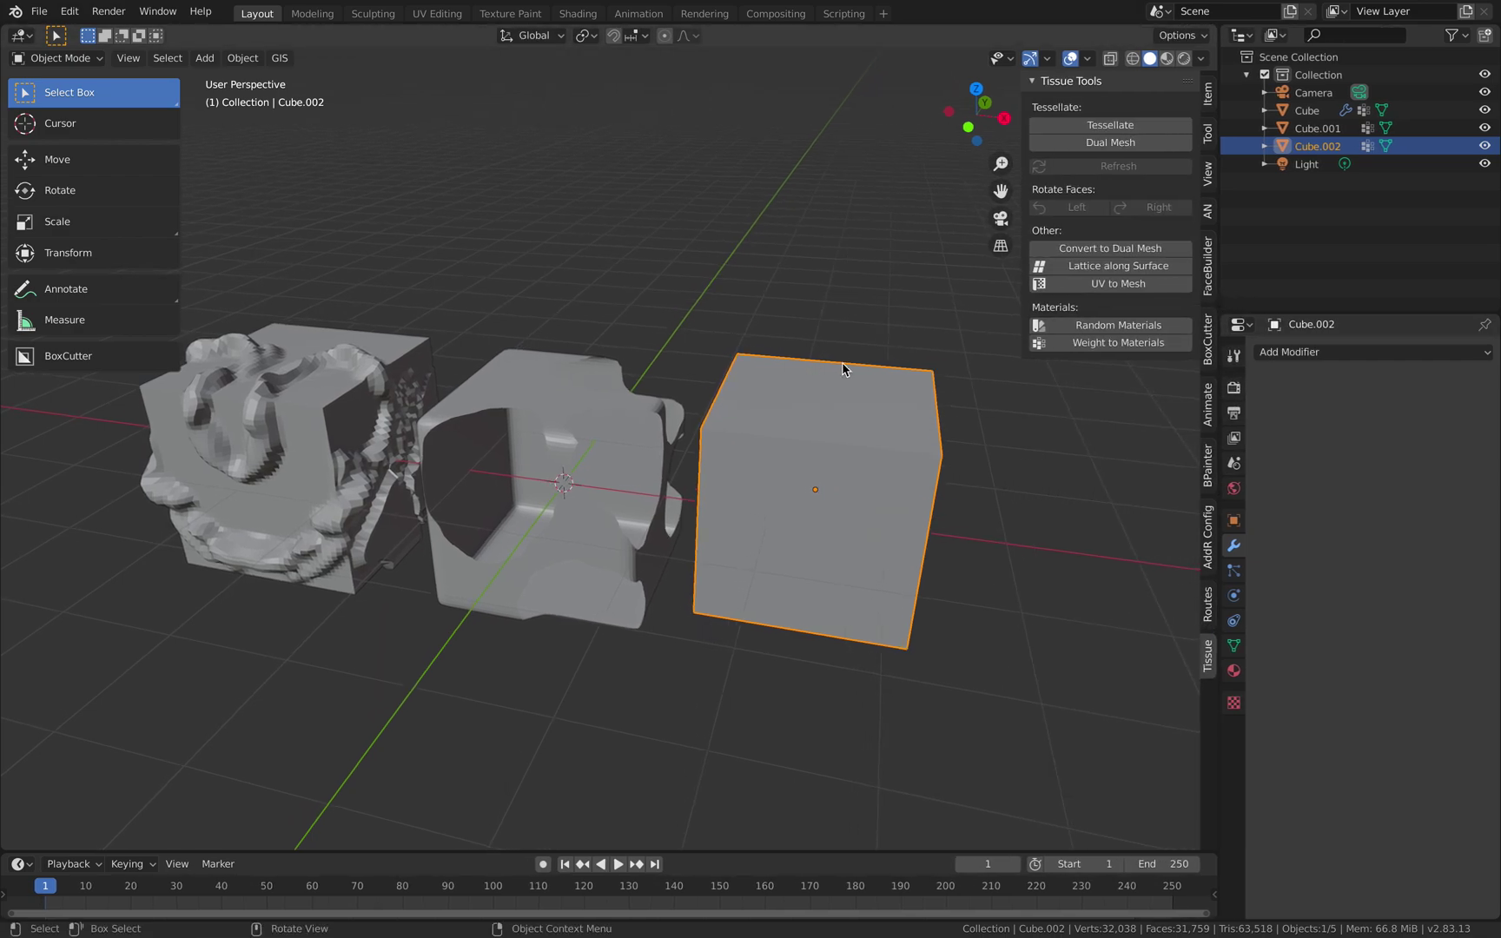
middle_click_drag(843, 368, 650, 358)
left_click(88, 58)
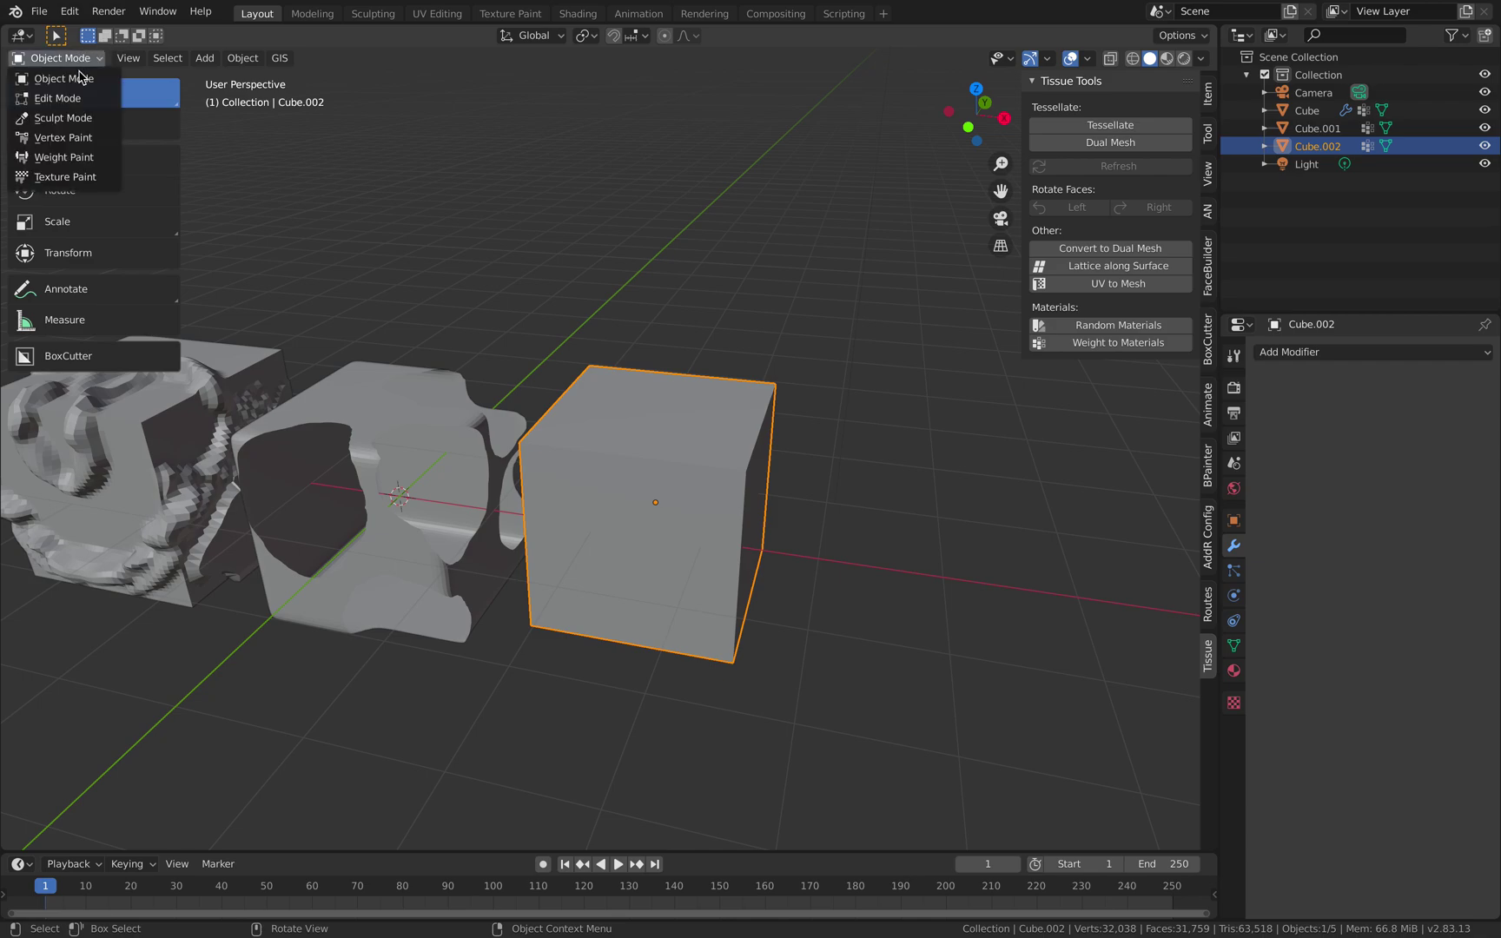
left_click(68, 160)
Apply Tissue's Harmonic weight edit with frequency 20.36, amplitude 1.66, midlevel 0.54 and add 0.48
middle_click_drag(661, 556, 673, 495)
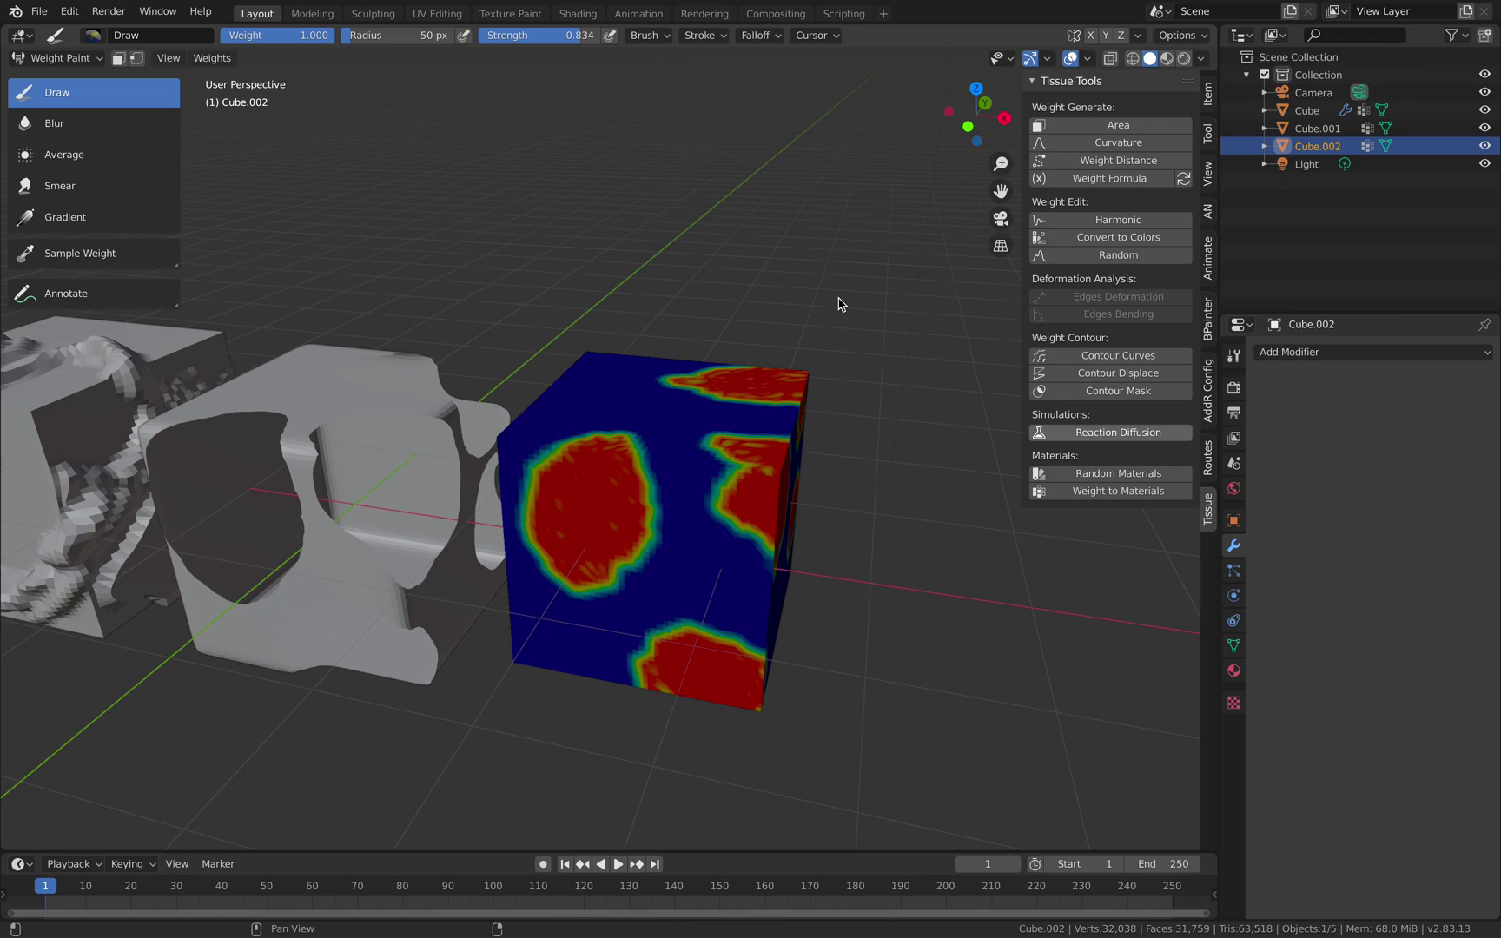
left_click(1115, 220)
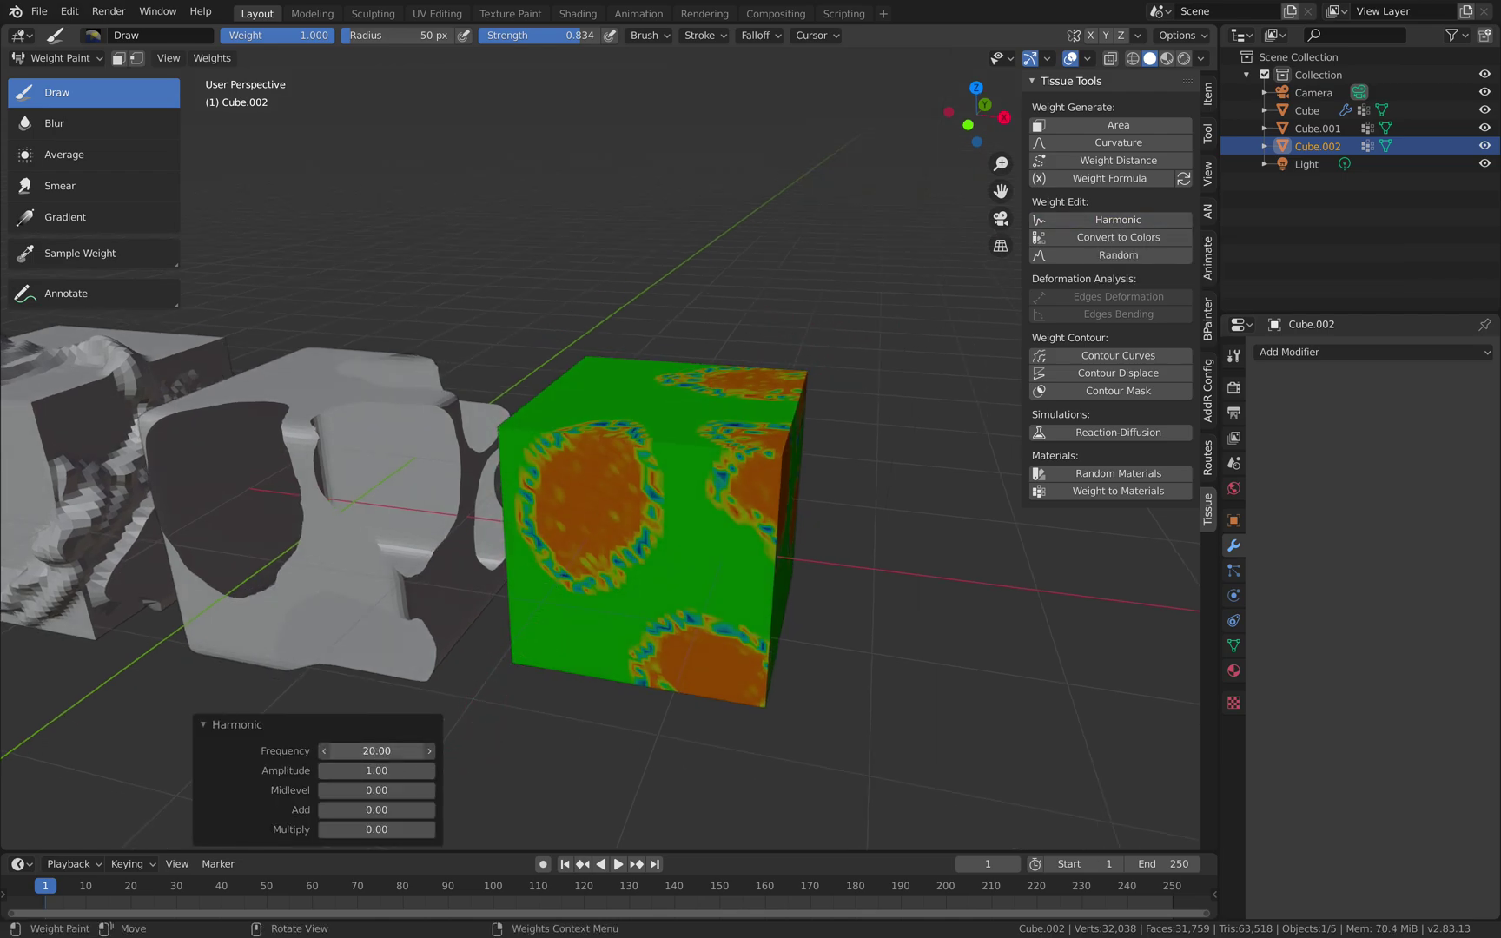
left_click_drag(377, 750, 395, 809)
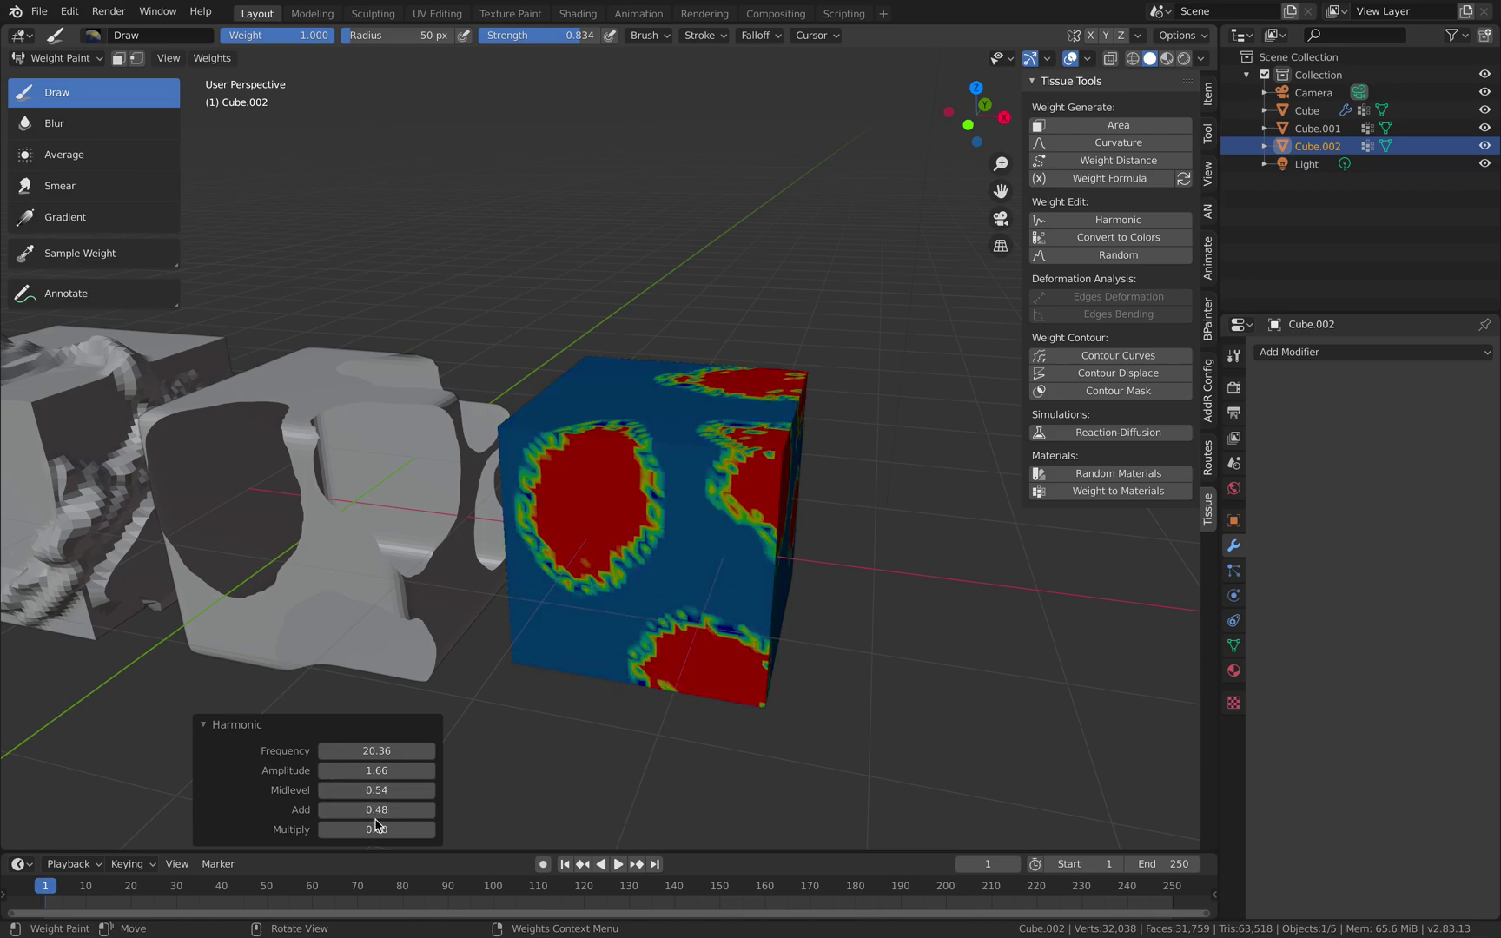
Run Tissue's Weight Formula on the cube with the example formula sin(nx*15)<sin(ny*15)
left_click(1132, 182)
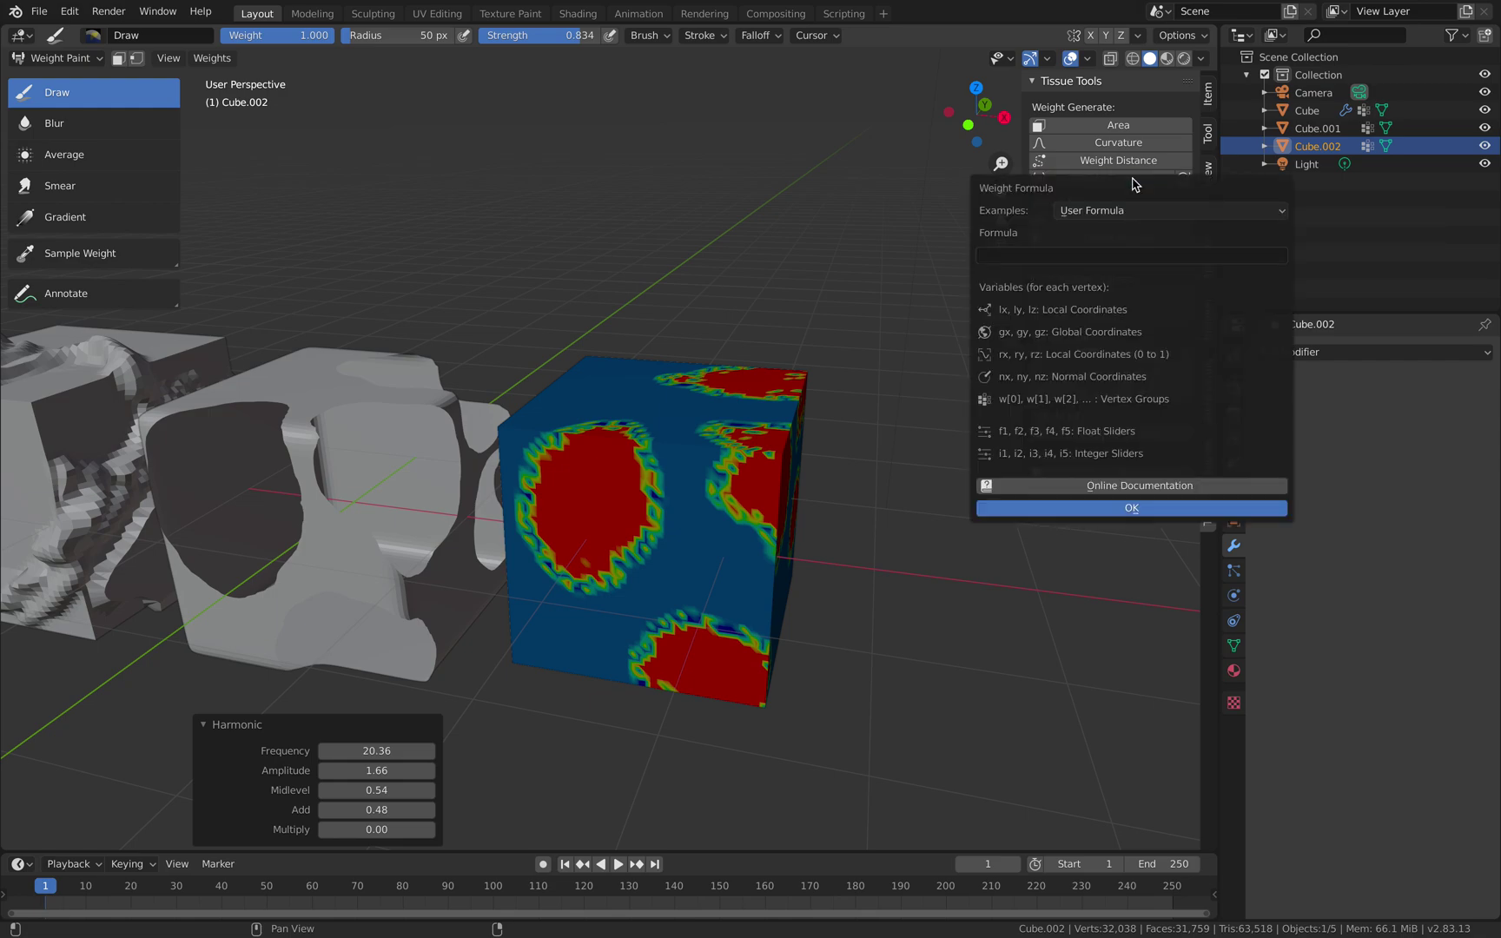
left_click(1135, 209)
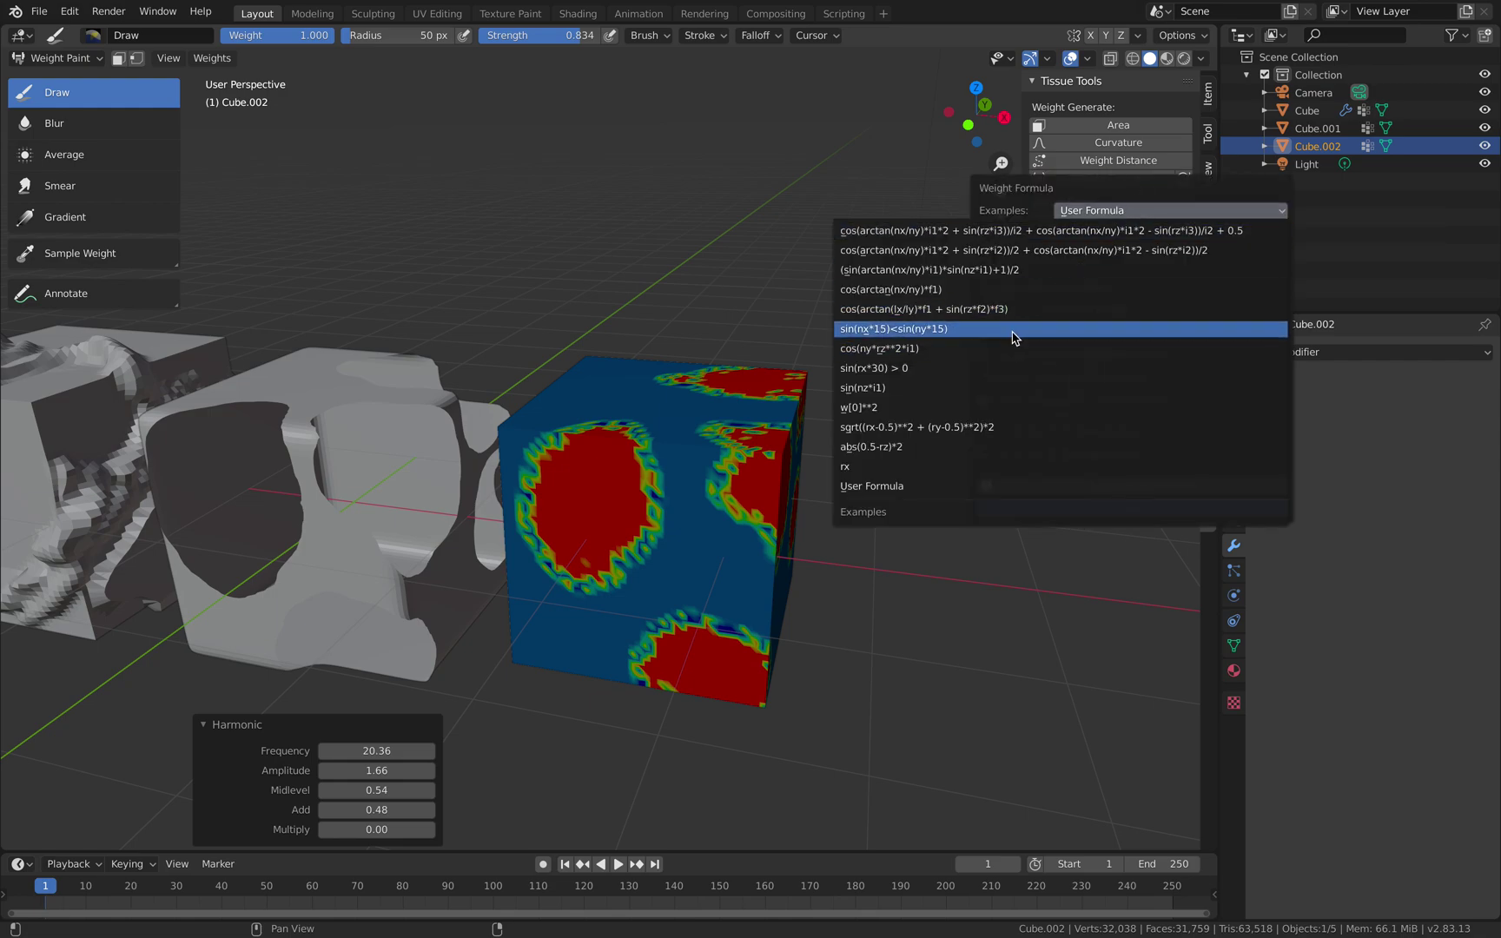
left_click(984, 334)
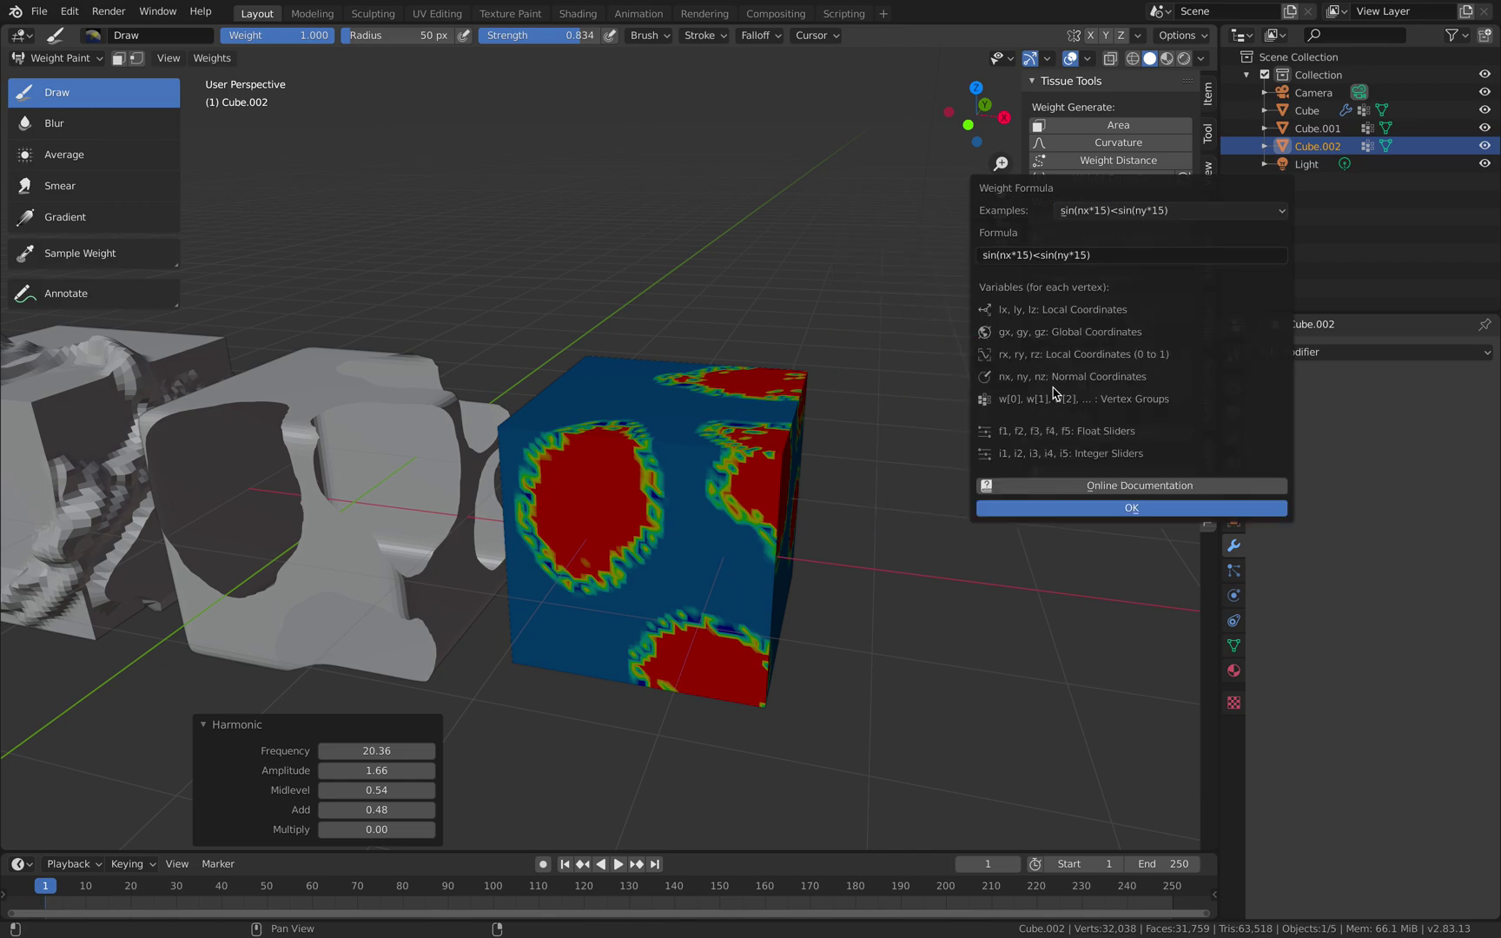
left_click(1112, 212)
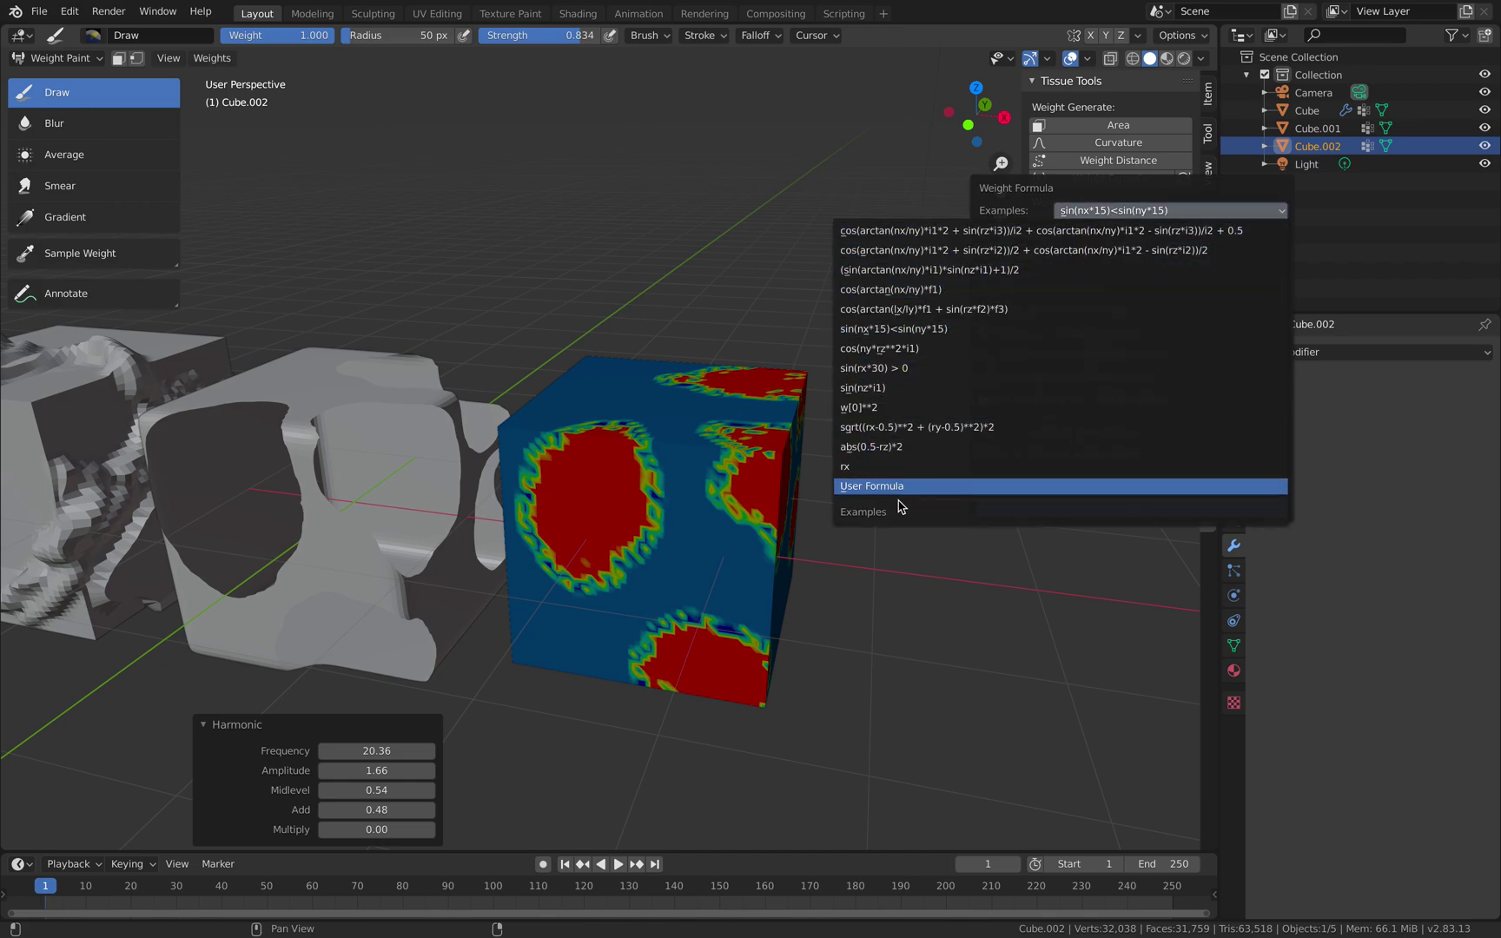
key("Escape")
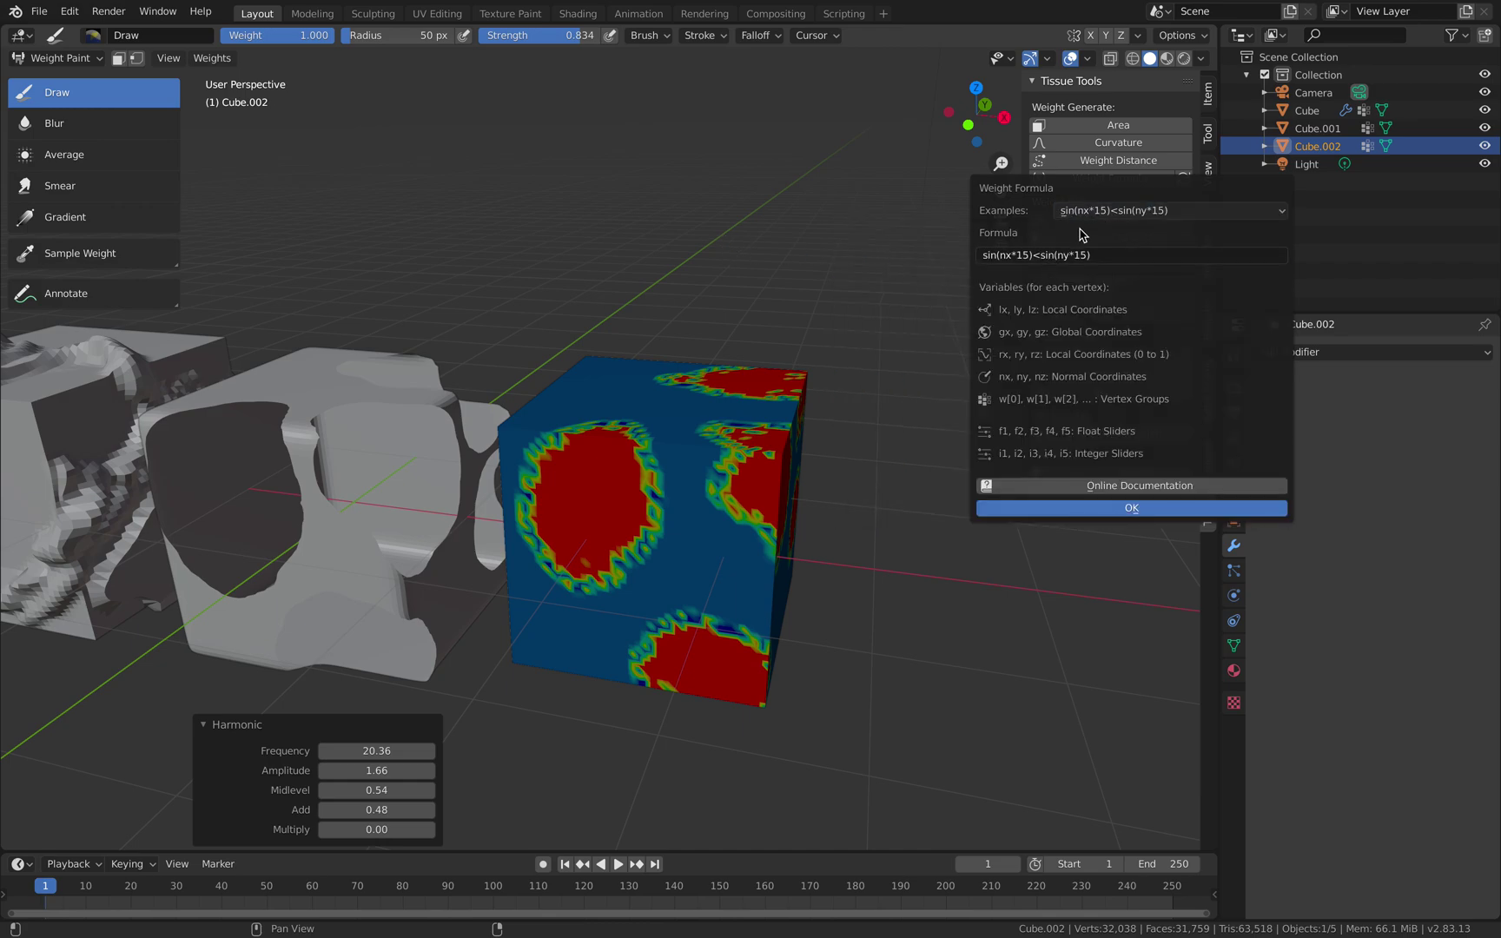
left_click(1093, 508)
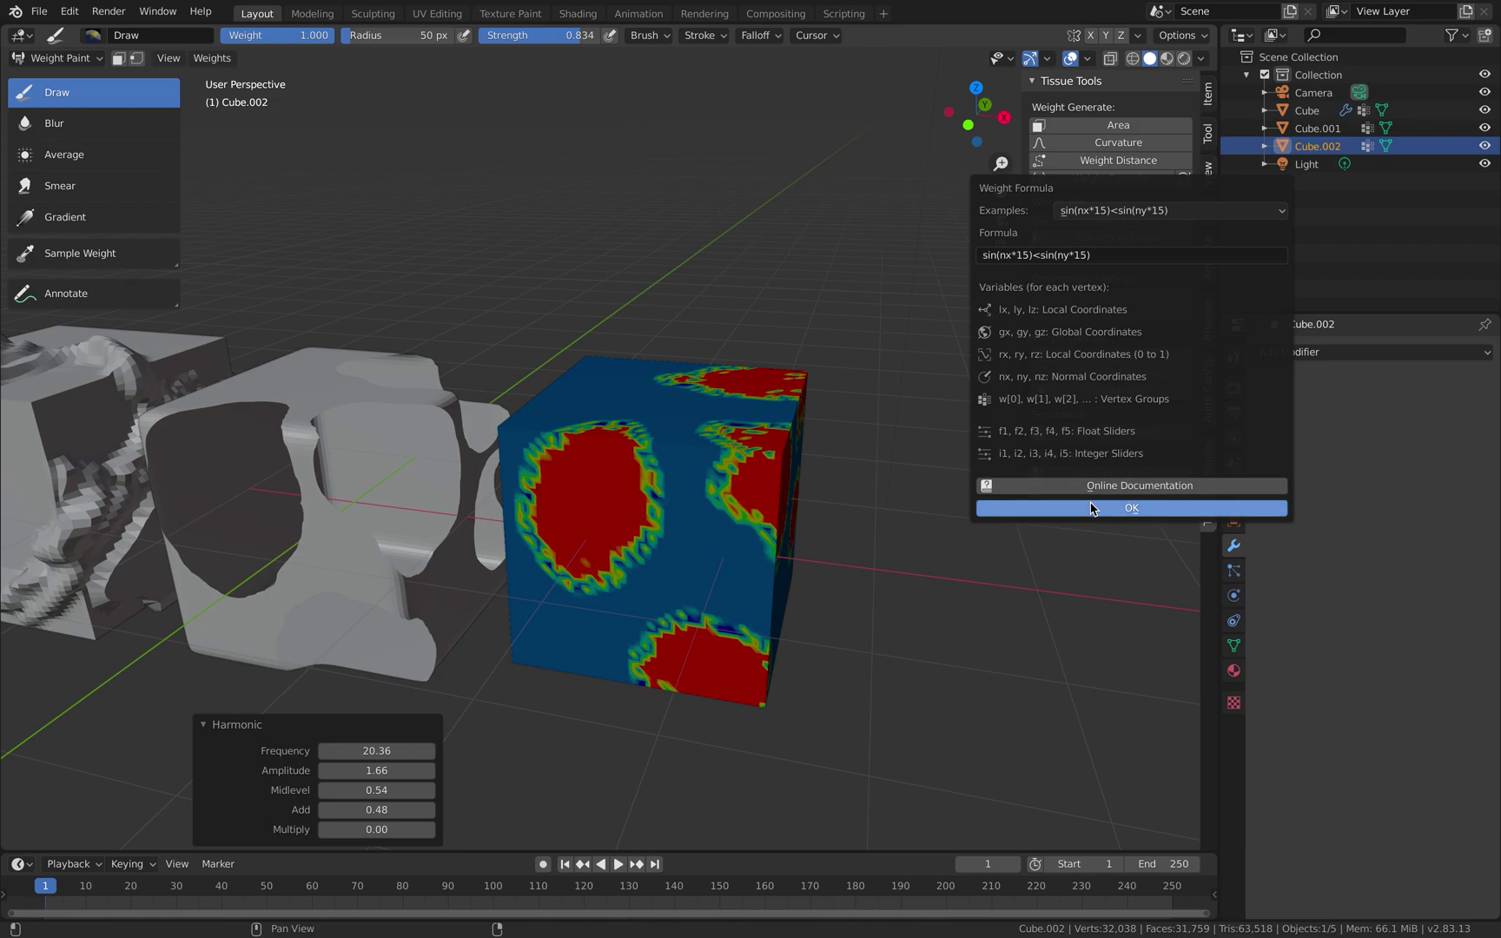
Try the example formula (sin(arctan(nx/ny)*i1)*sin(nz*i1)+1)/2 and the three-slider cosine formula ending in /i2 + 0.5
middle_click_drag(738, 465, 539, 539)
left_click(399, 592)
left_click(385, 651)
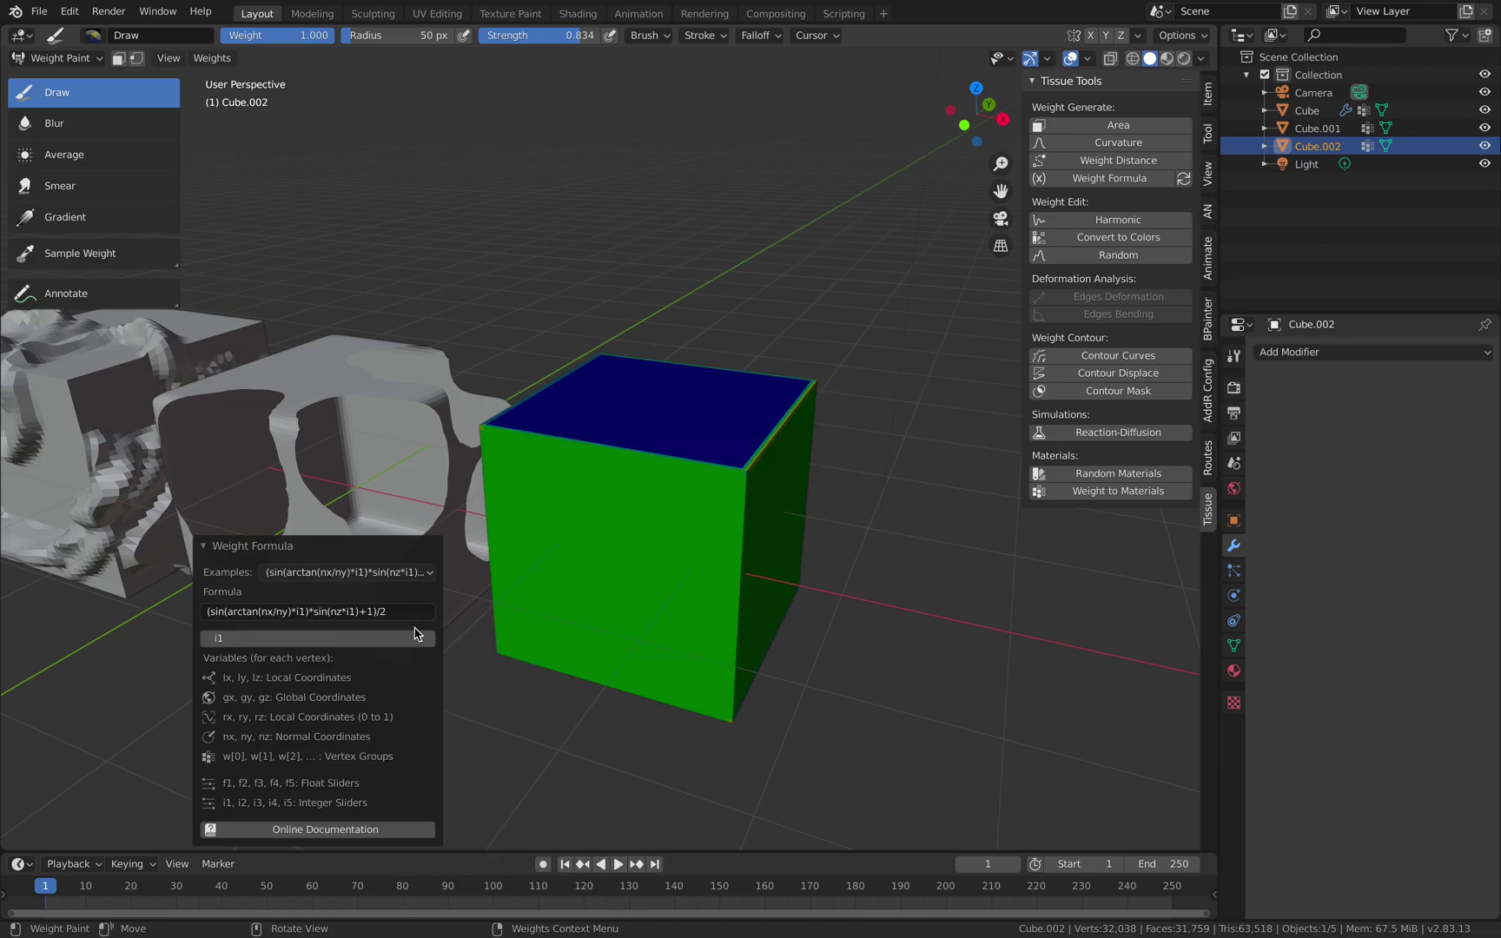
left_click(385, 573)
left_click(382, 591)
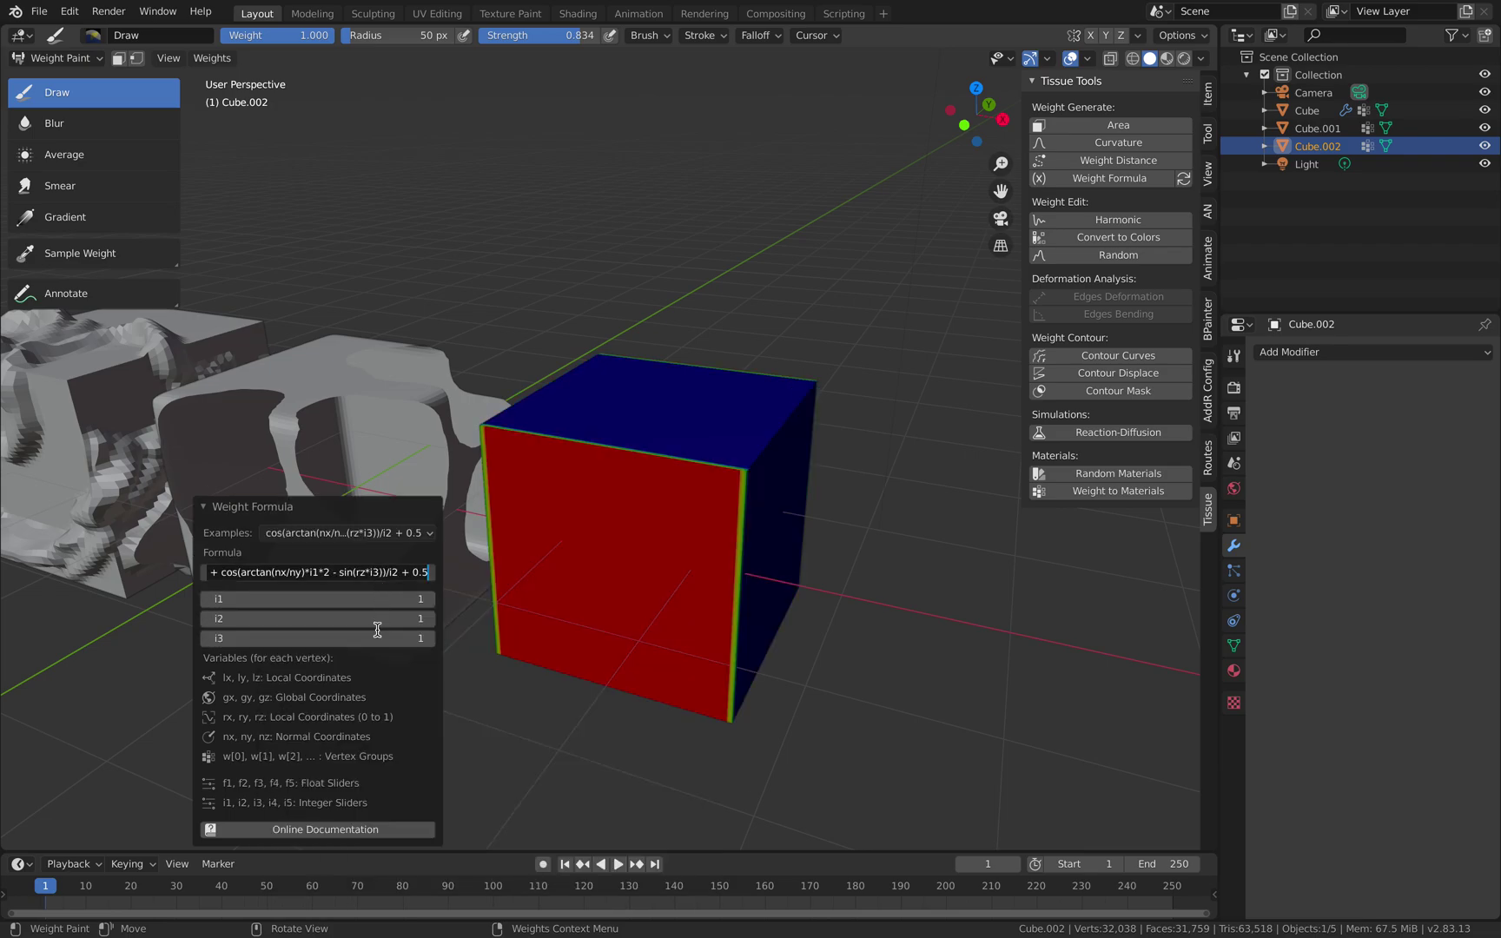
Change the weight formula to the striped example sin(rx*30) > 0
left_click(389, 534)
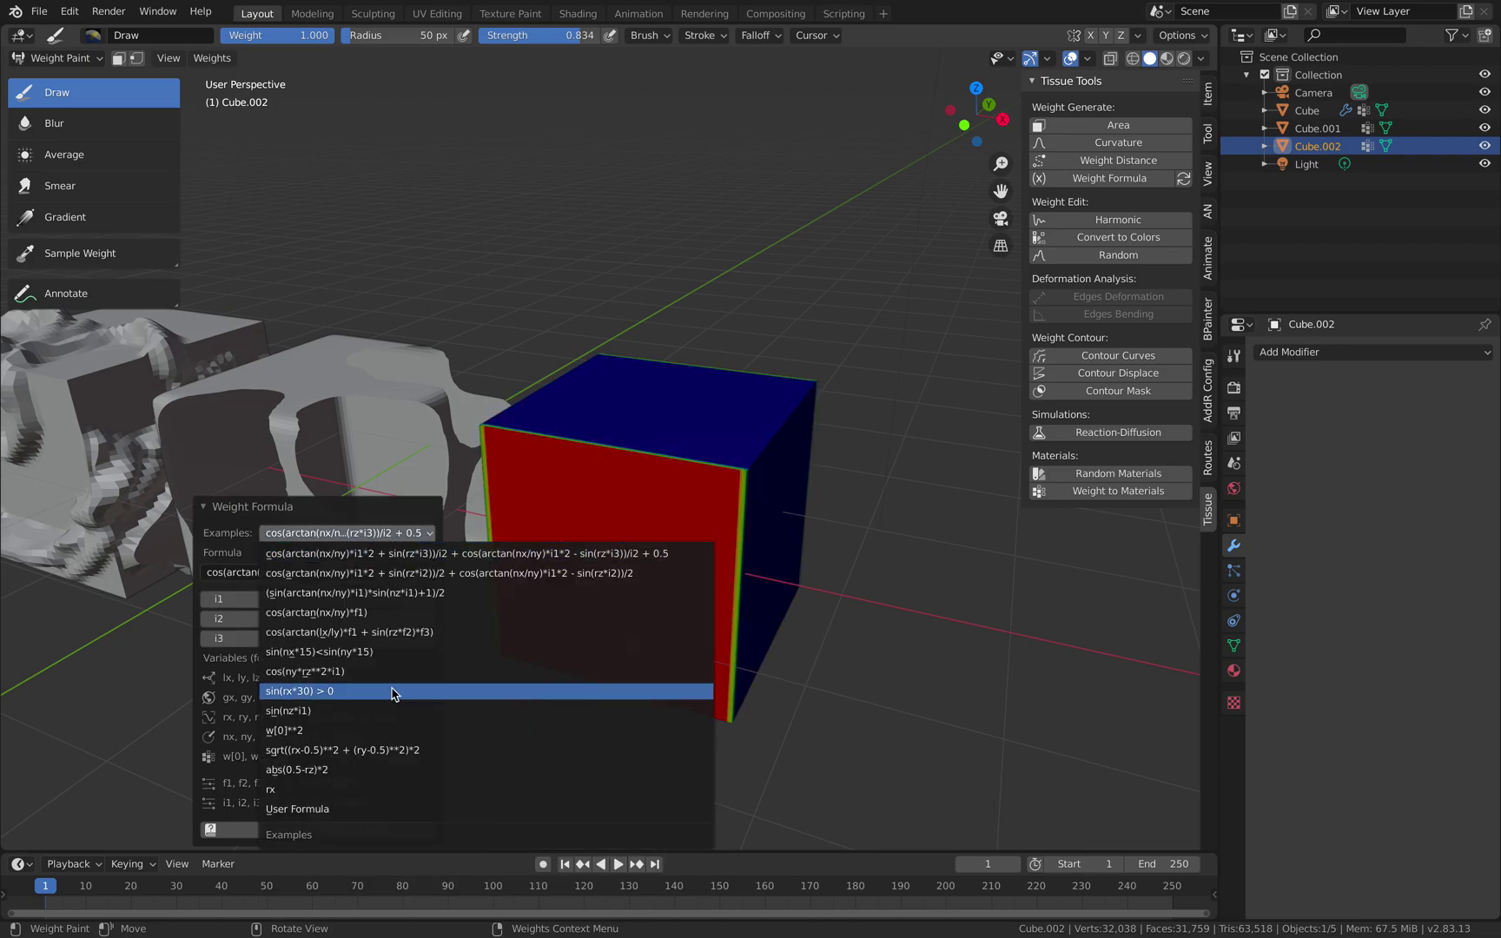
left_click(392, 692)
middle_click_drag(648, 527, 718, 542)
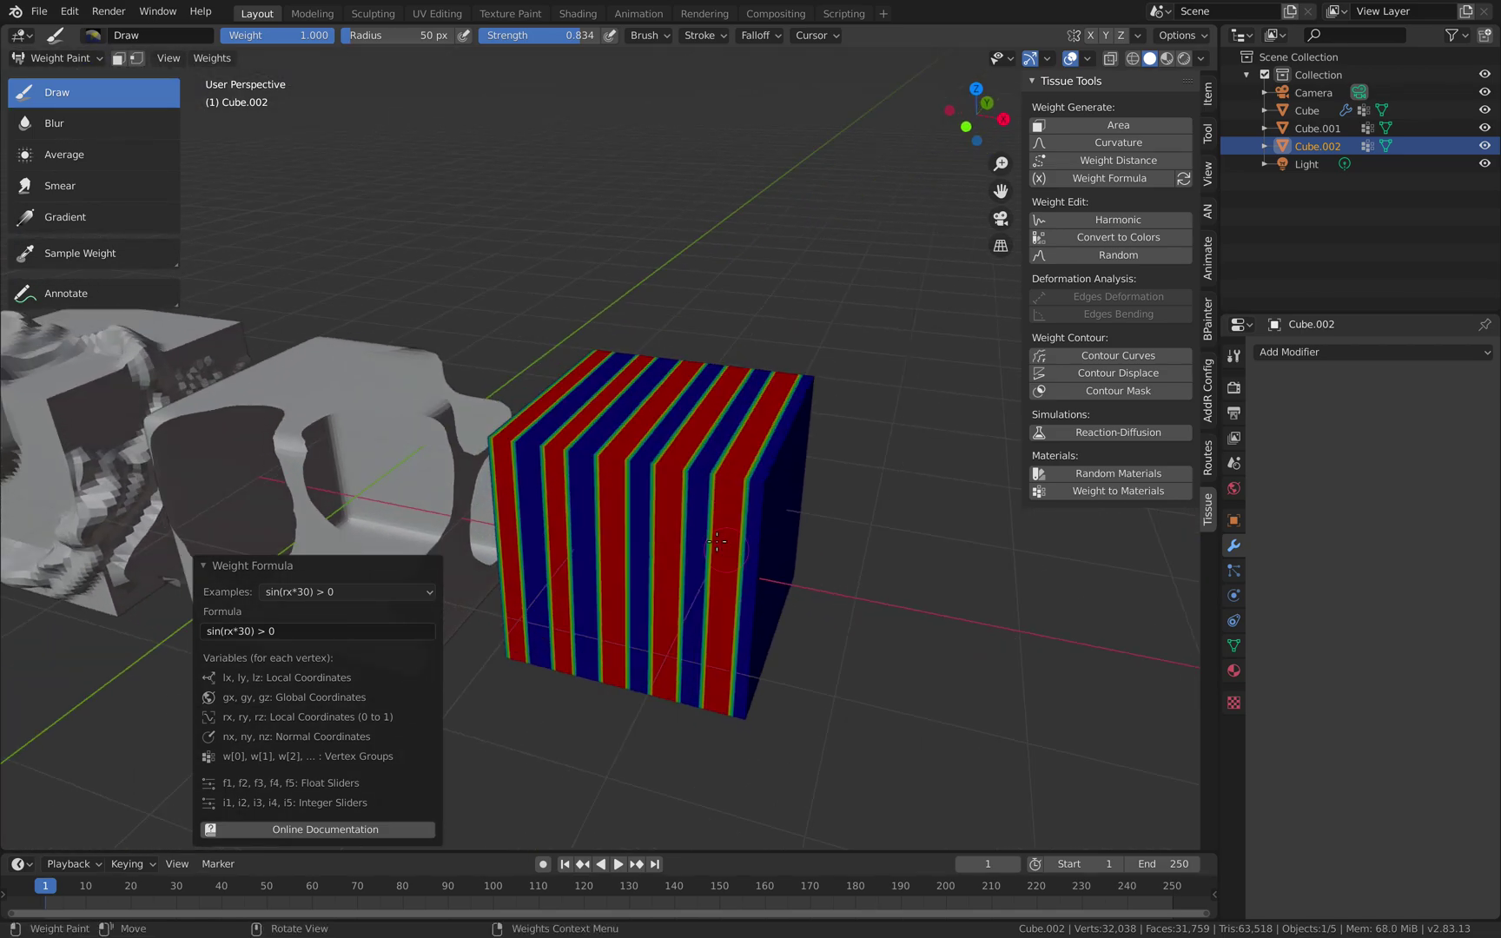
Edit the weight formula to sin(rx*30 * f1) > 0 and set the f1 factor to 1.42
left_click(340, 635)
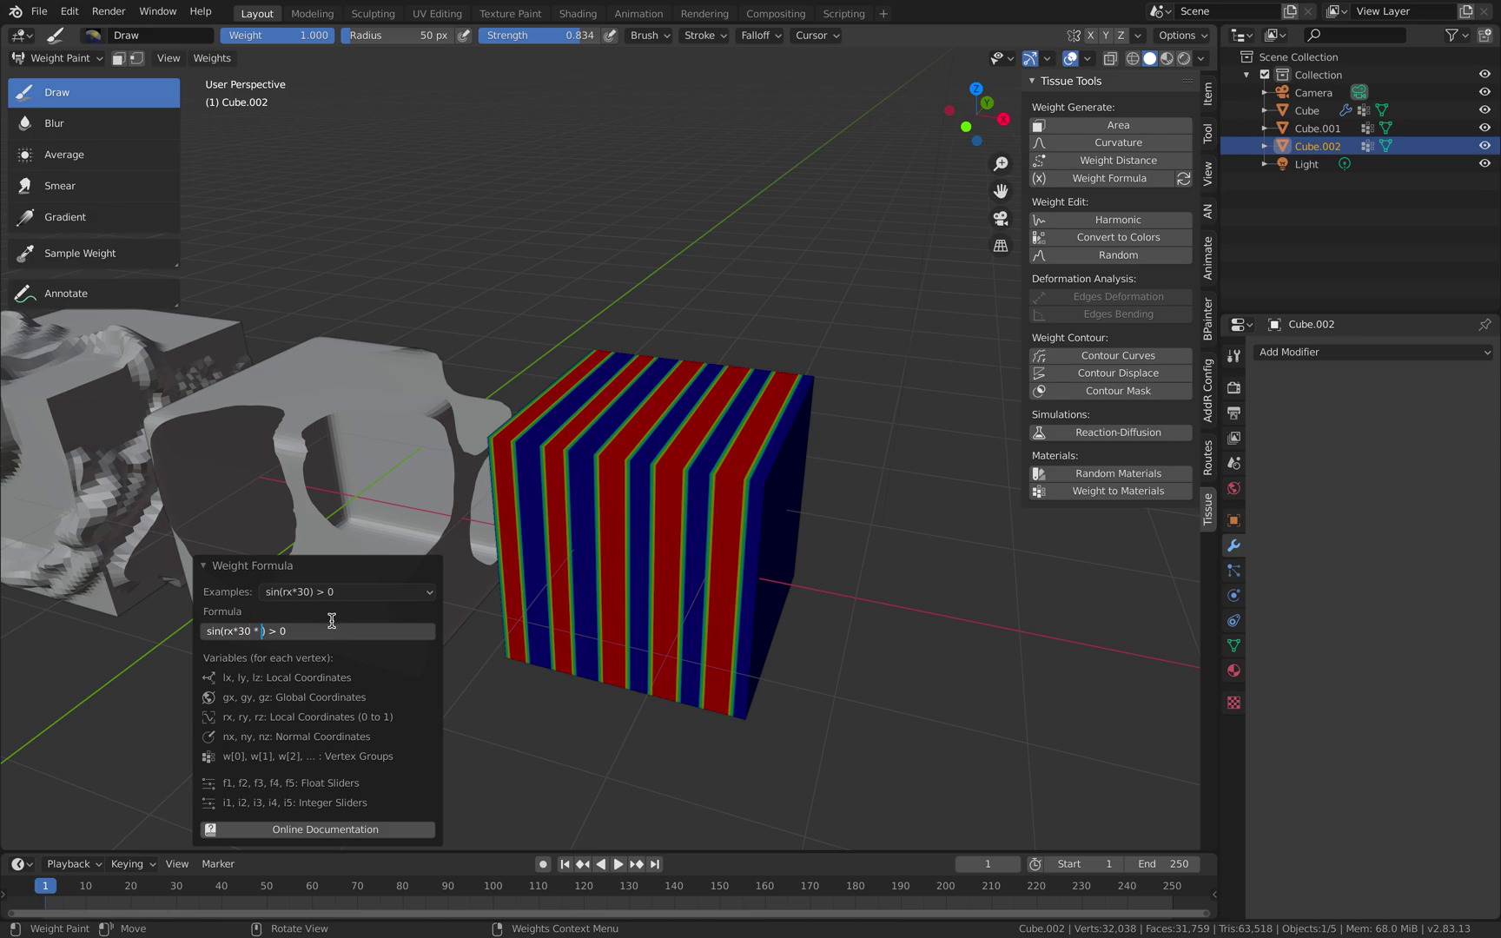
key("Return")
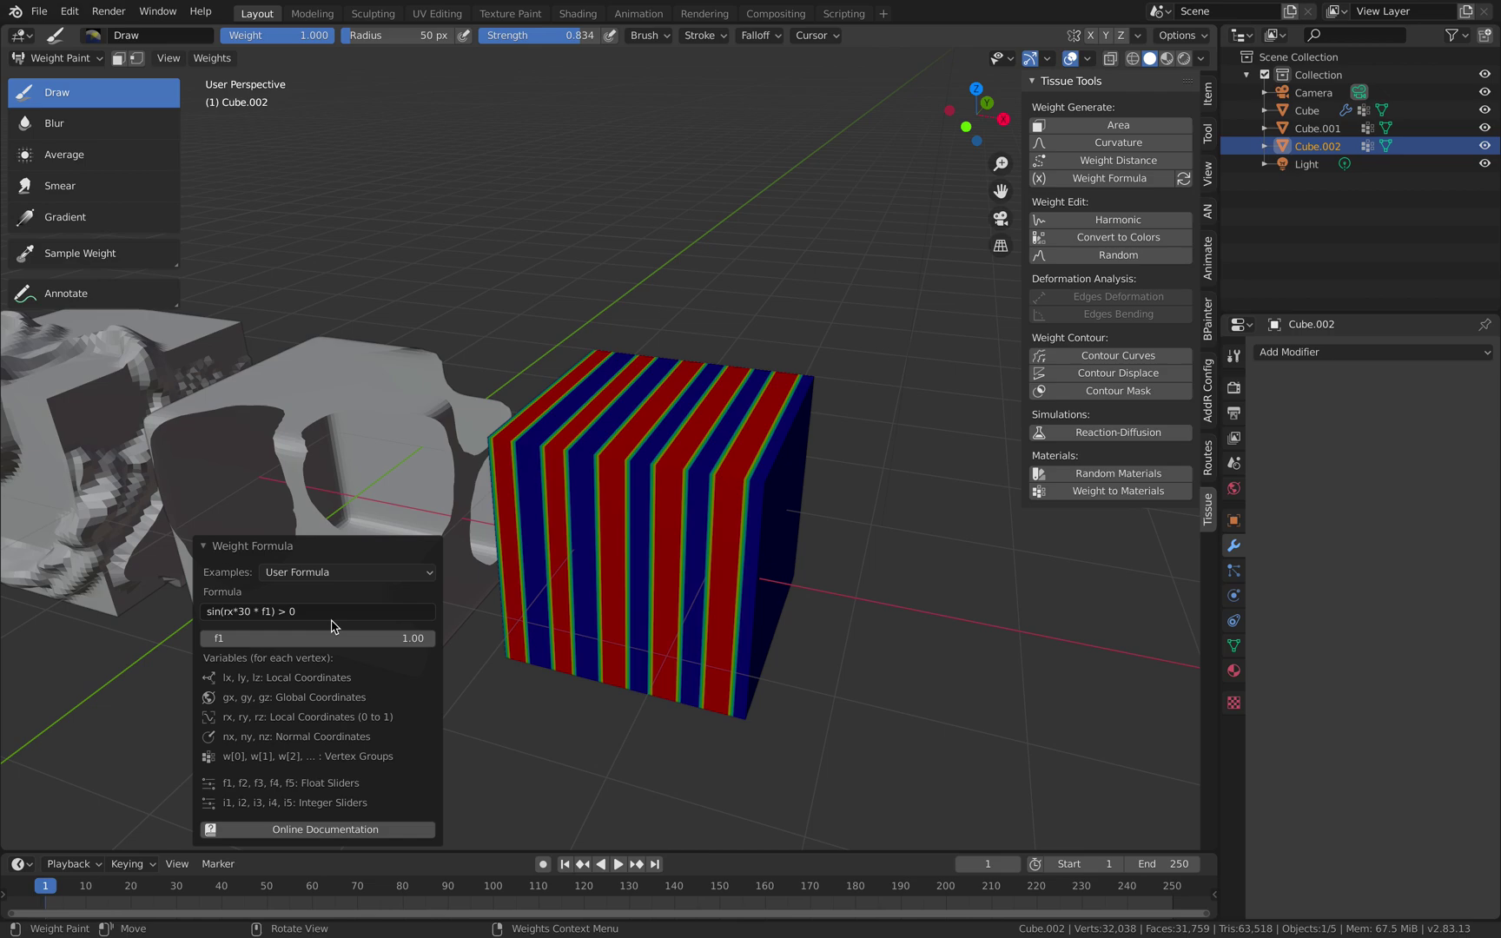
mouse_move(391, 638)
left_mouse_down()
mouse_move(456, 638)
mouse_move(393, 638)
mouse_move(412, 638)
left_mouse_up()
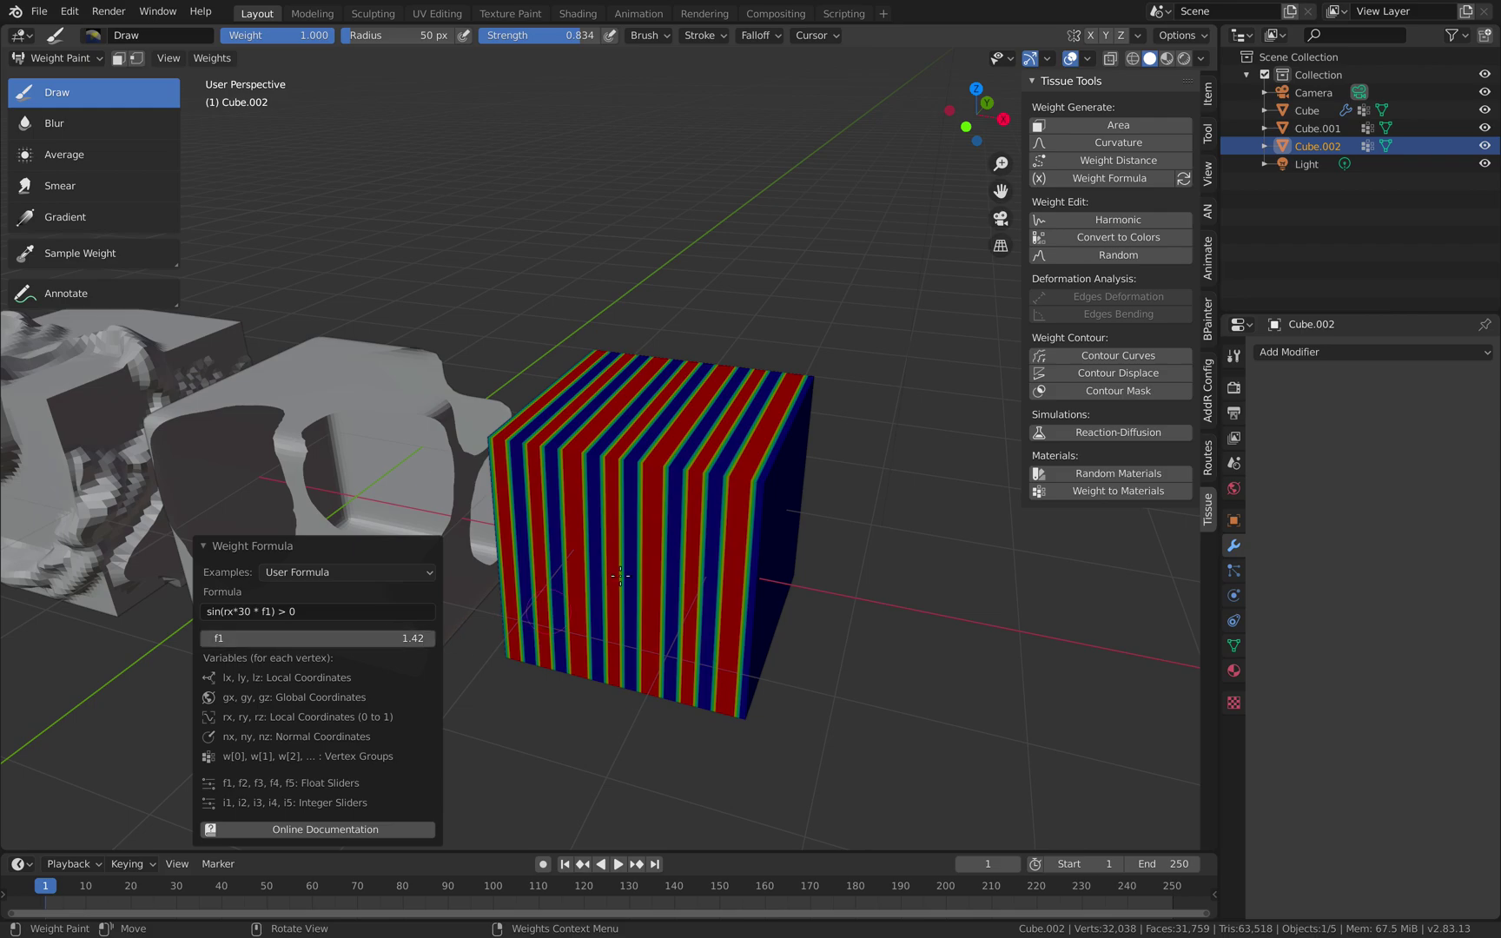
middle_click_drag(629, 553, 674, 545)
middle_click_drag(557, 411, 522, 392)
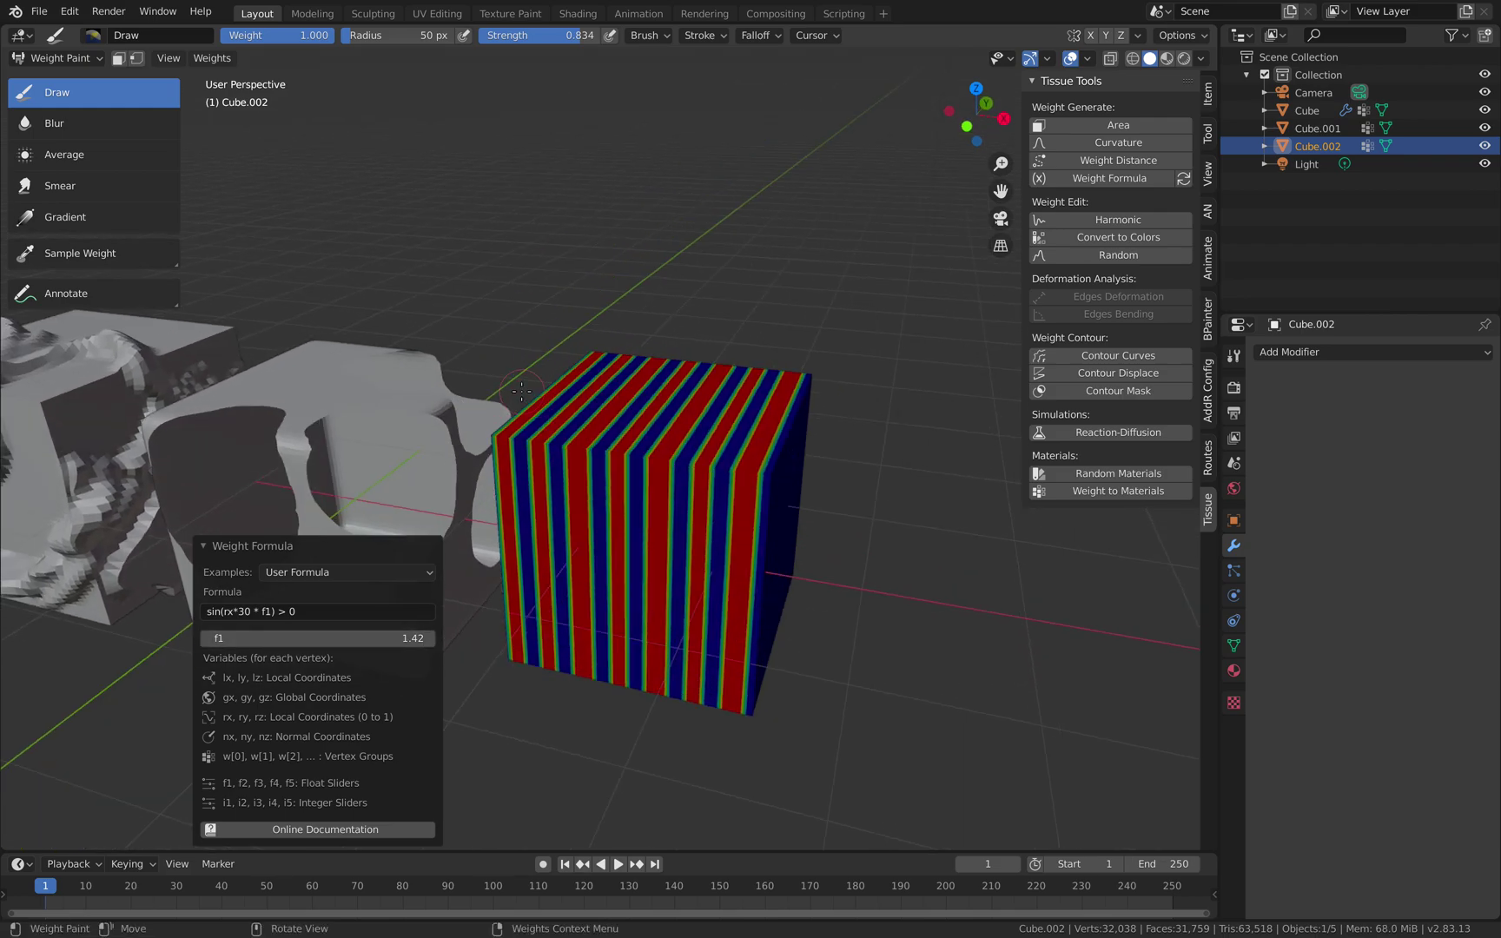
Return the stripe-weighted cube to Object Mode and deselect it
left_click(97, 58)
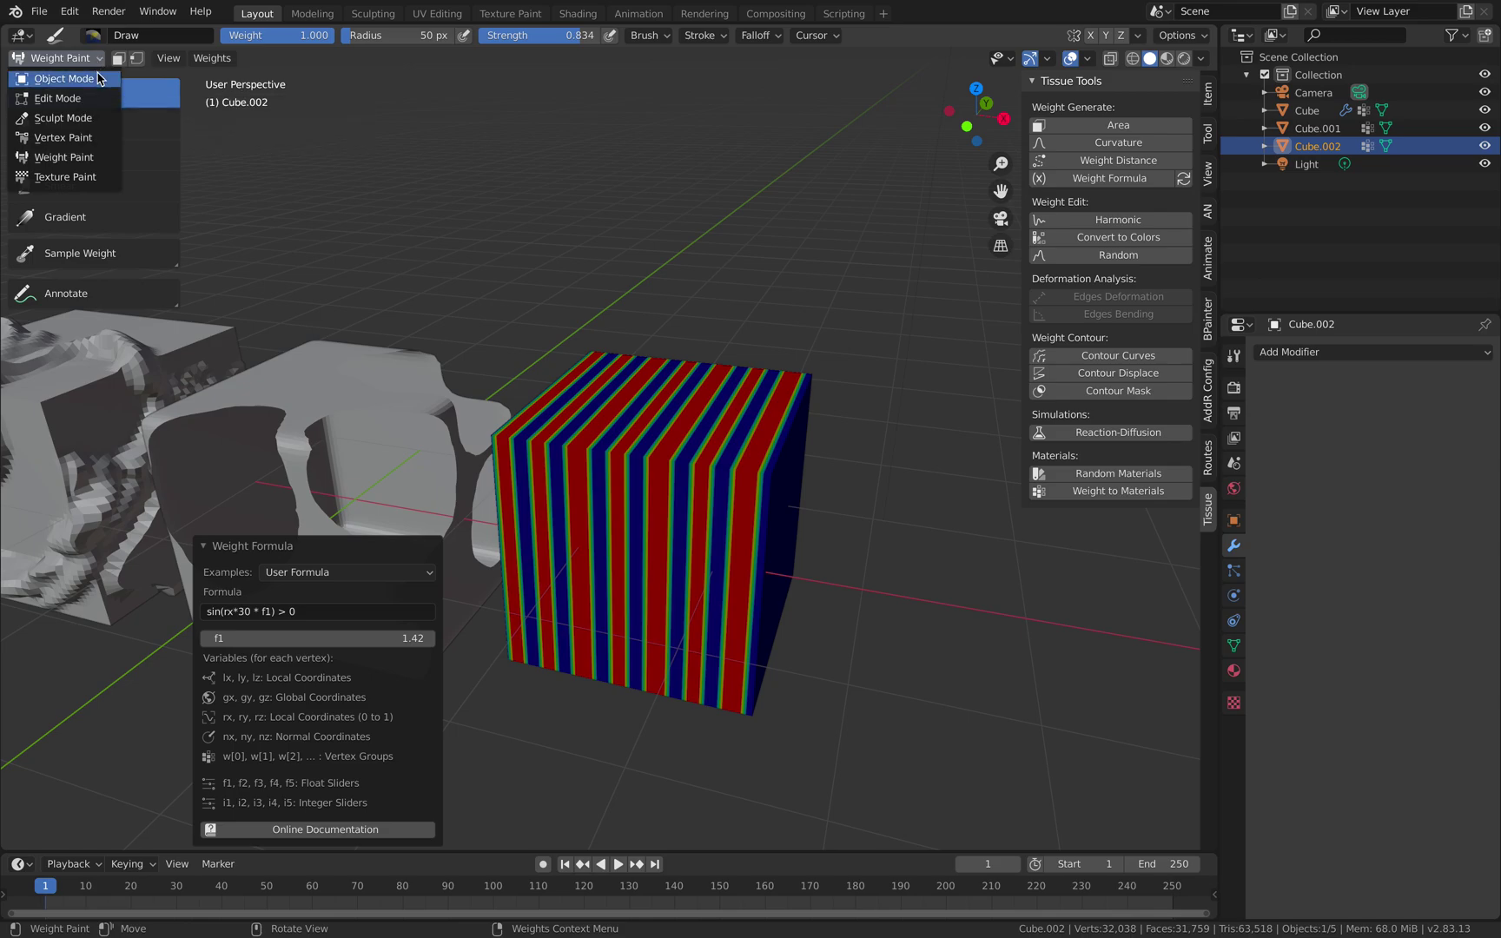
left_click(97, 77)
left_click(562, 312)
middle_click_drag(629, 369, 656, 392)
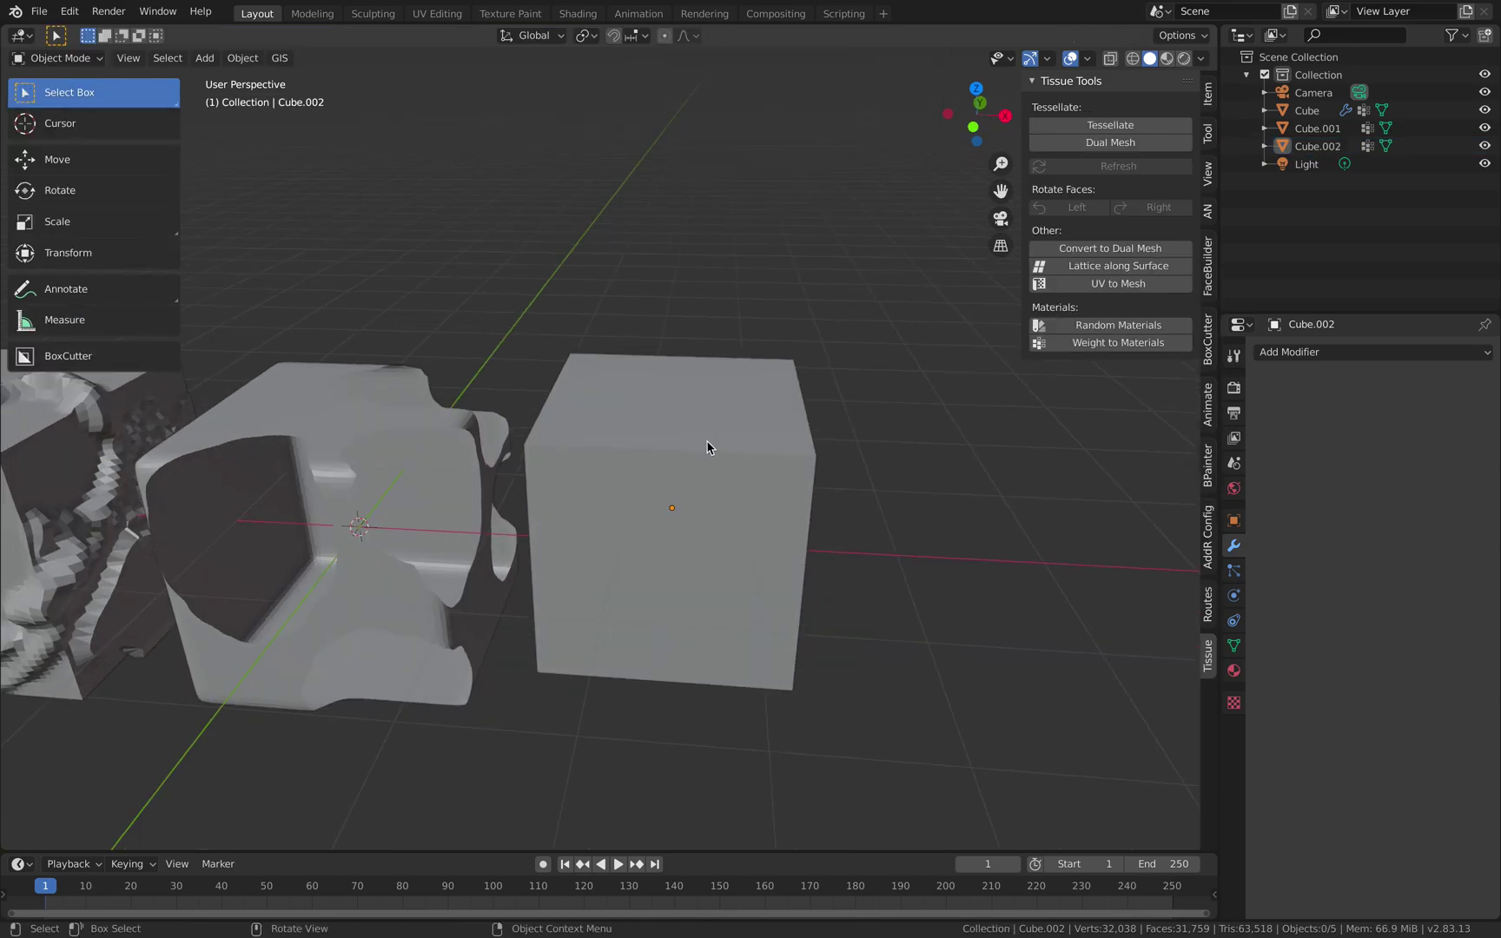
Add a Displace modifier to the weighted cube, limited to the sin(rx*30 * 1.42) > 0 vertex group, with strength 0.4
left_click(669, 415)
left_click(1312, 357)
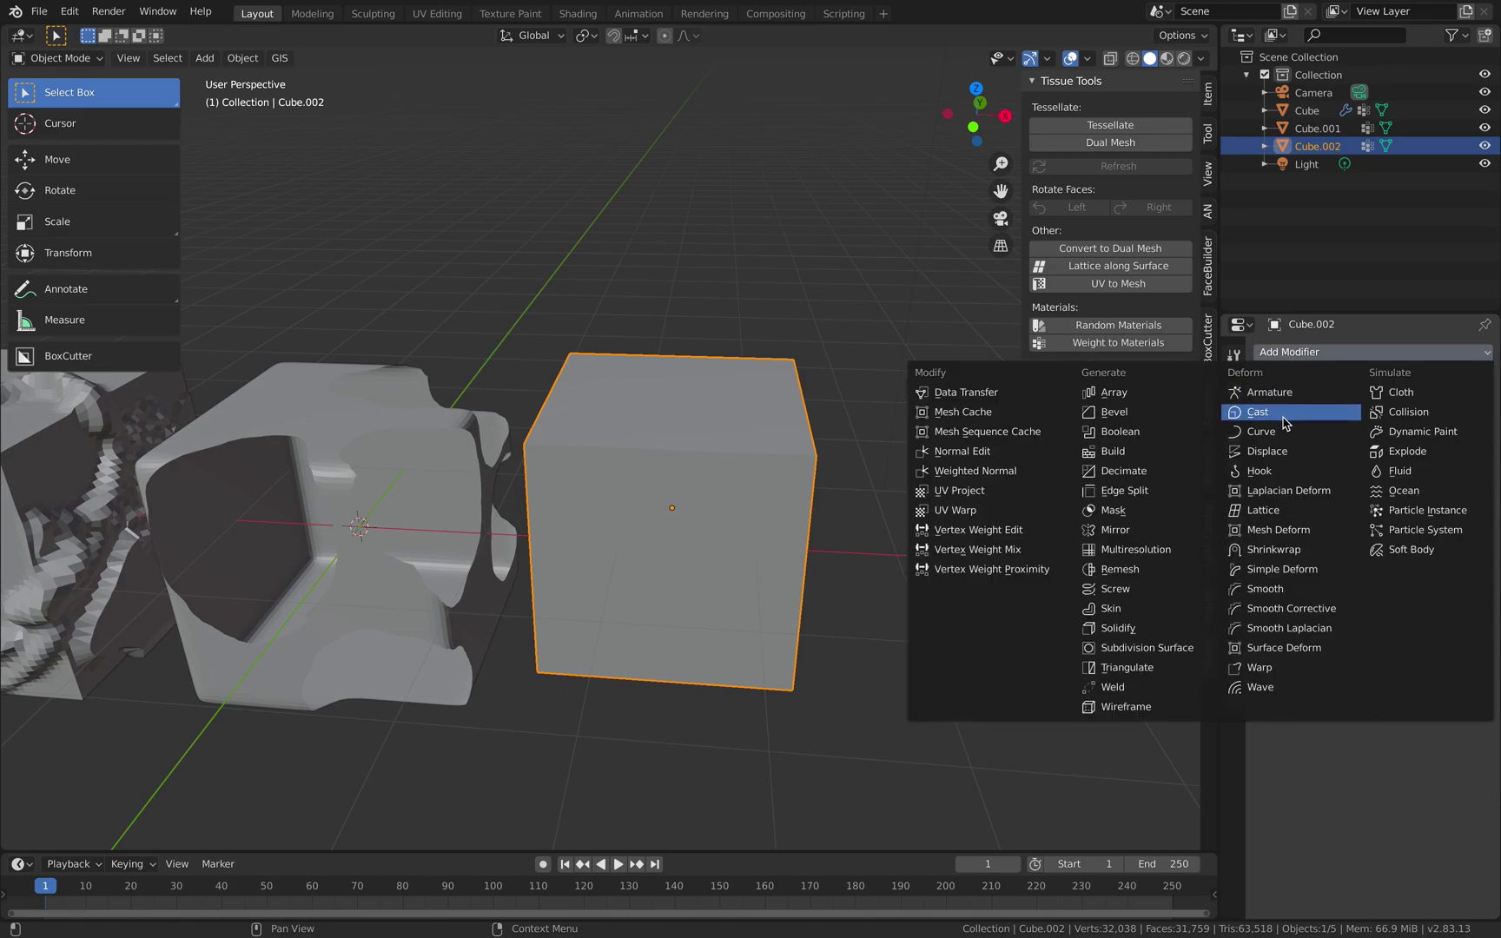
left_click(1271, 451)
left_click(1308, 522)
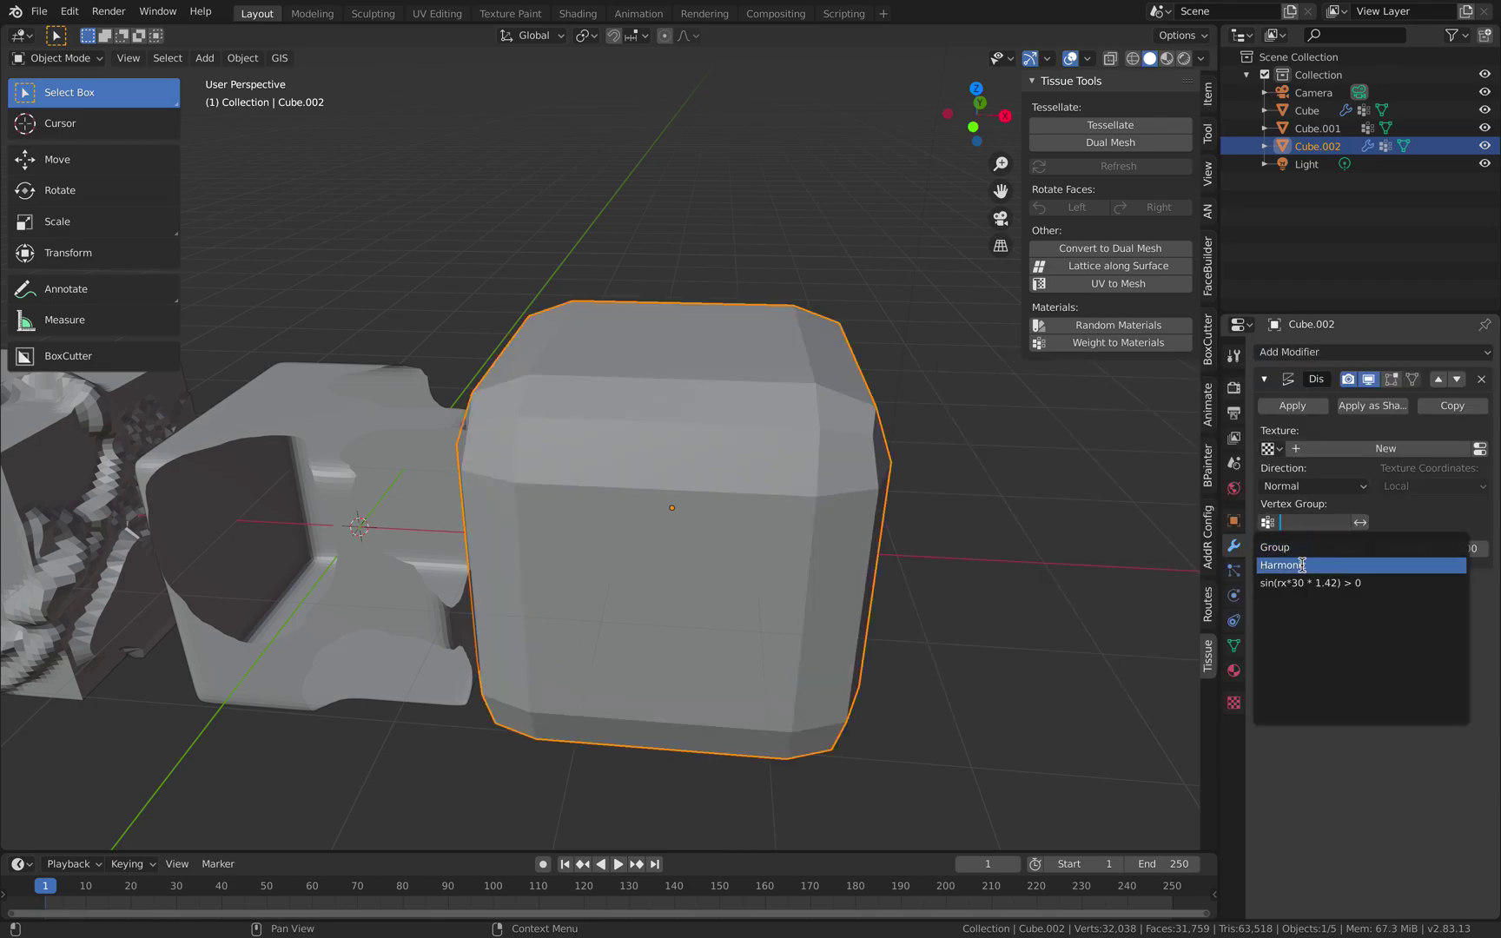
left_click(1304, 565)
middle_click_drag(860, 491, 868, 391)
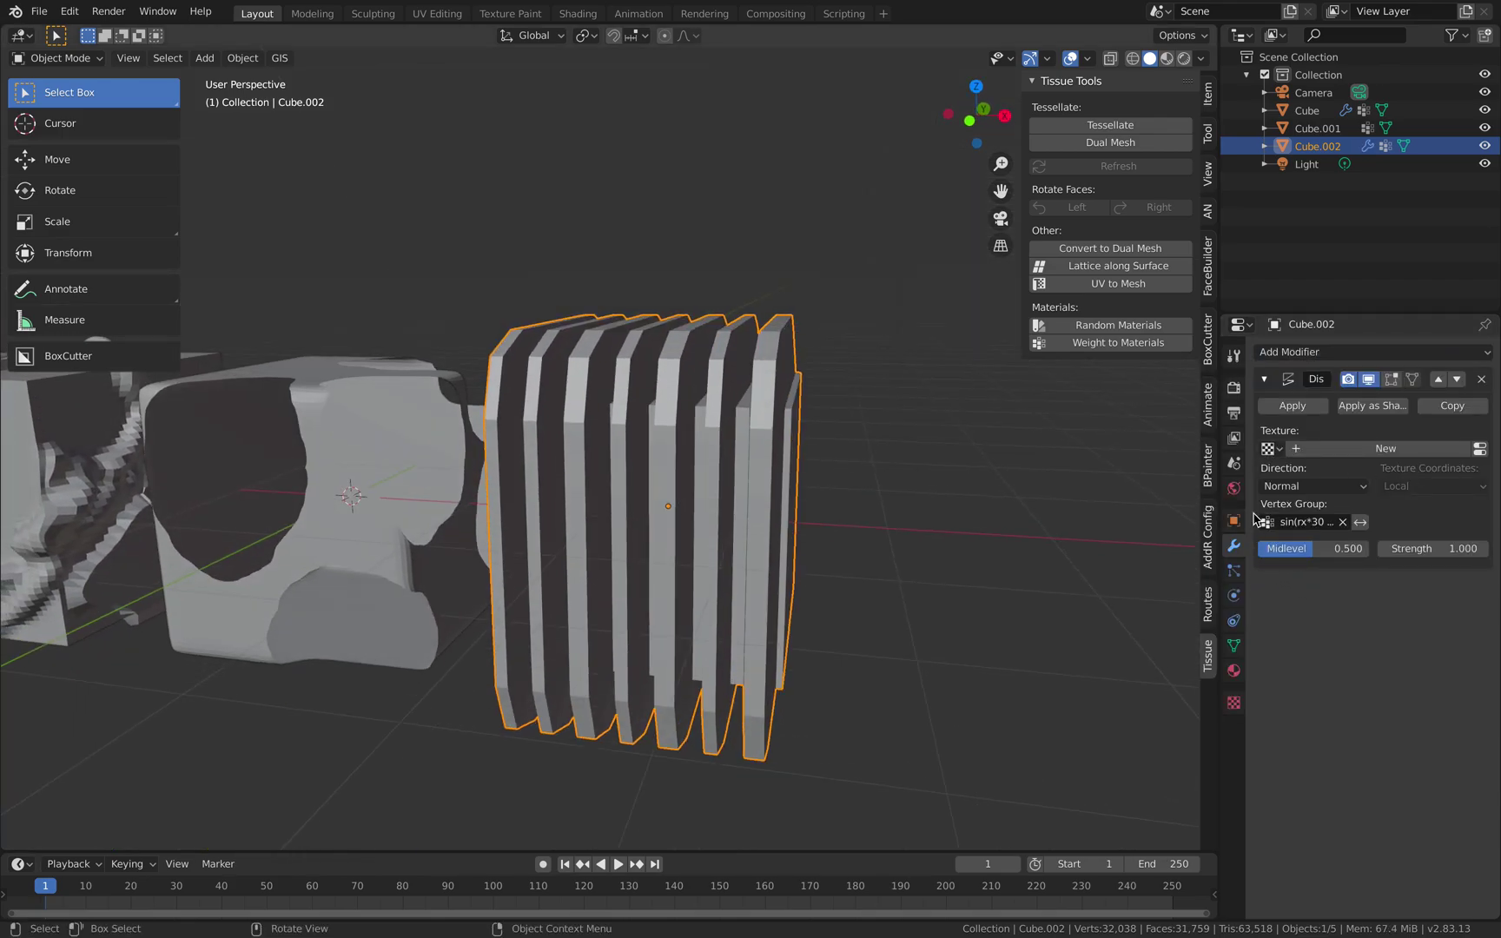
left_click_drag(1433, 548, 1381, 549)
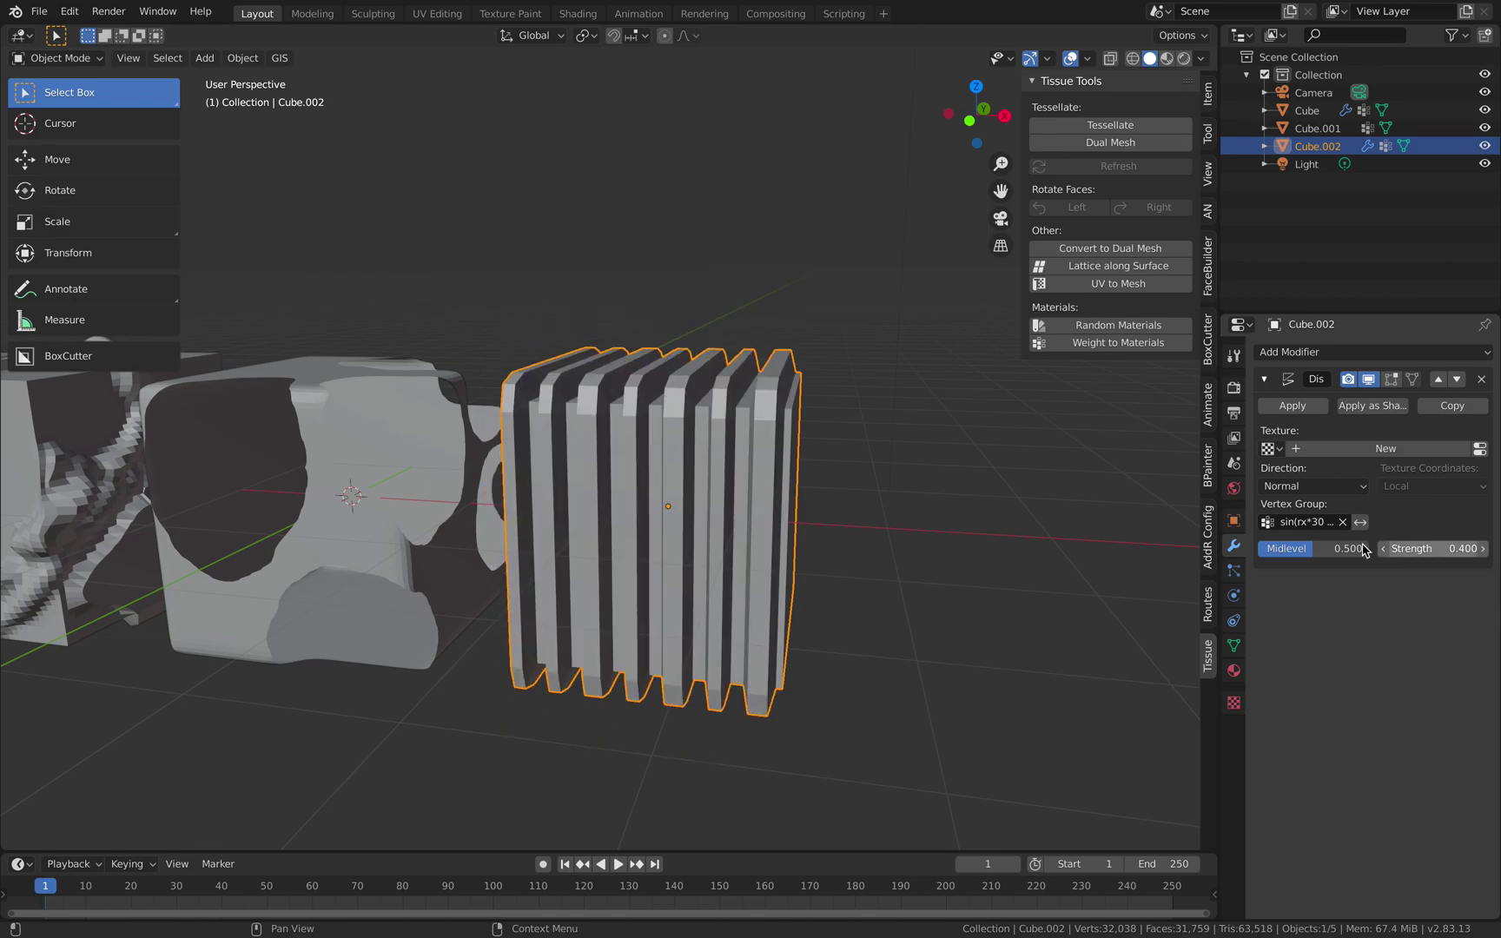
Deselect the displaced striped cube and save the file
left_click(960, 469)
middle_click_drag(960, 469, 860, 495)
scroll(873, 502, "down", 2)
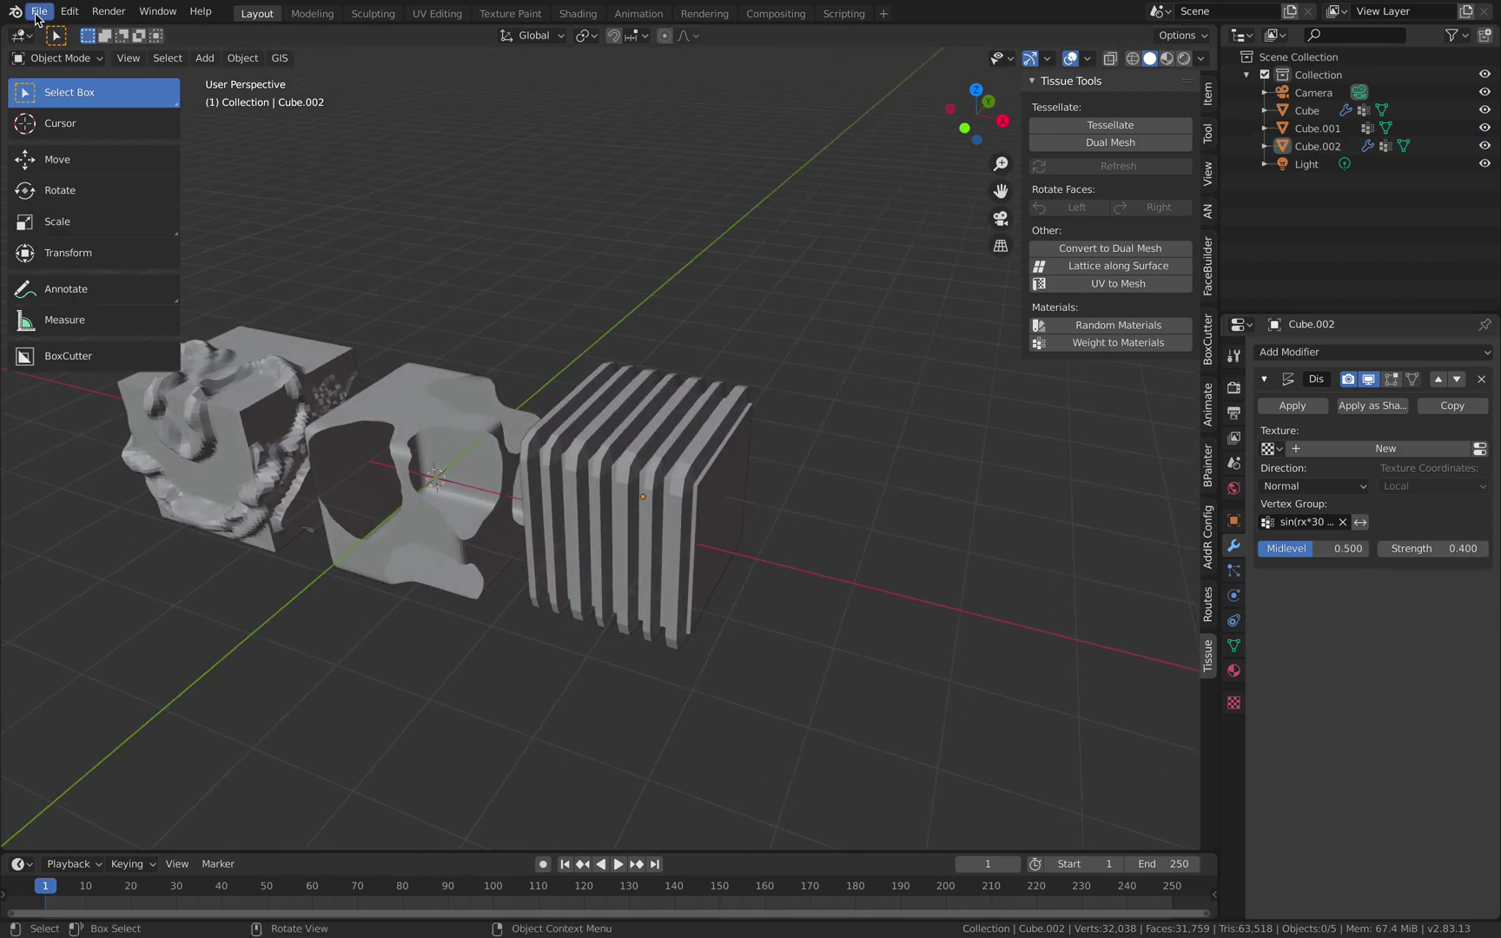
left_click(39, 11)
left_click(60, 134)
Select all three cubes, move them together along the Y axis away from the world origin, and deselect them
middle_click_drag(653, 272, 741, 342)
left_click(683, 463)
left_click(553, 473, "shift")
left_click(399, 462, "shift")
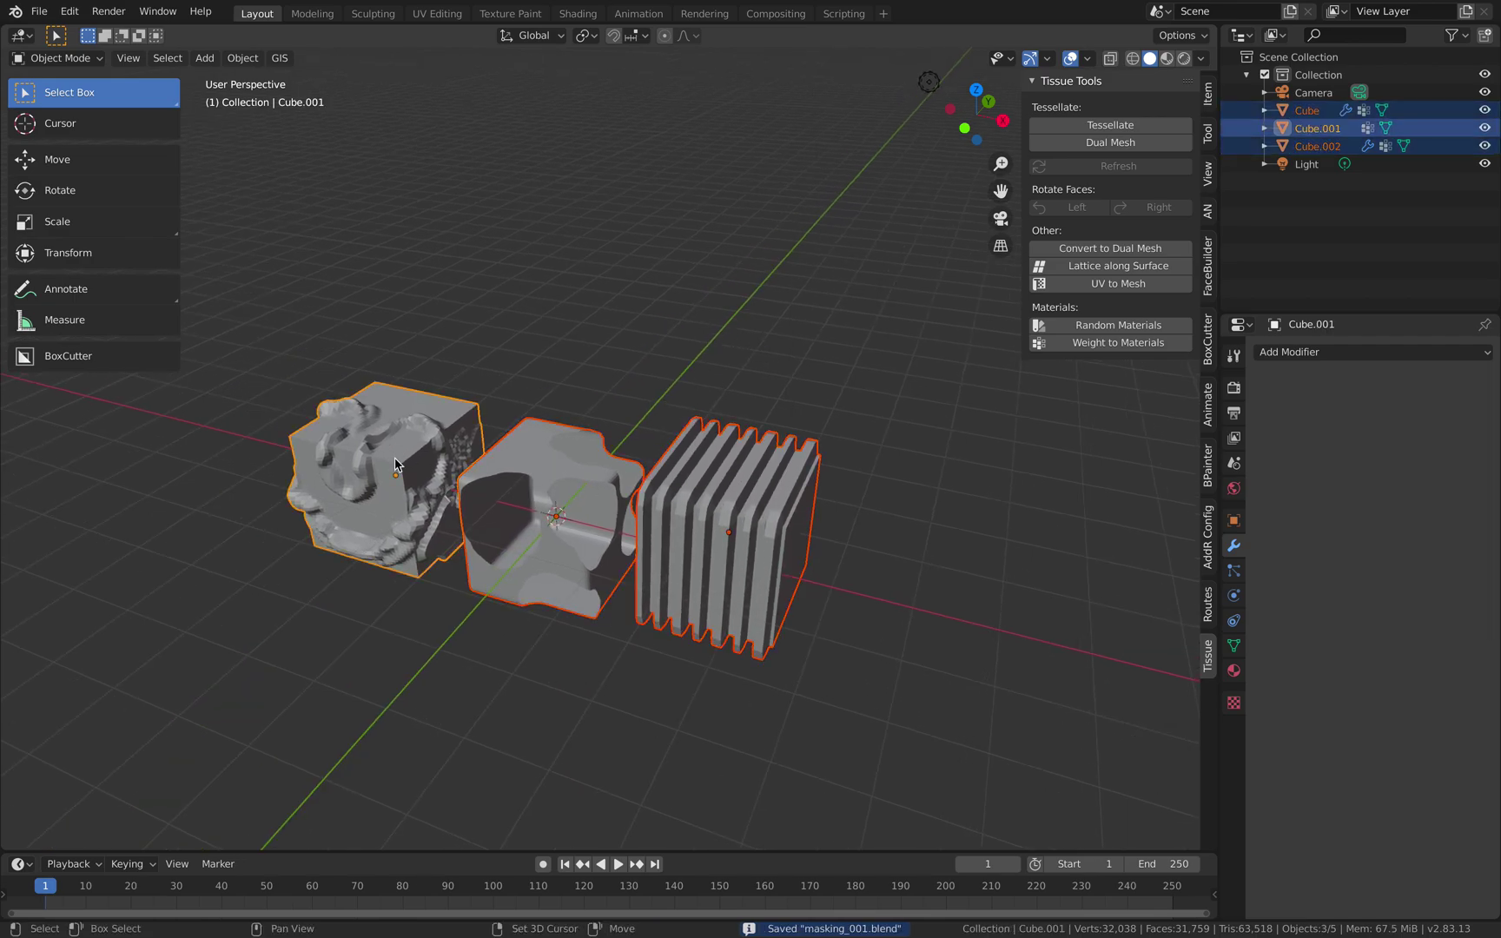
key("g")
key("y")
left_click(595, 425)
left_click(599, 433)
scroll(599, 434, "up", 1)
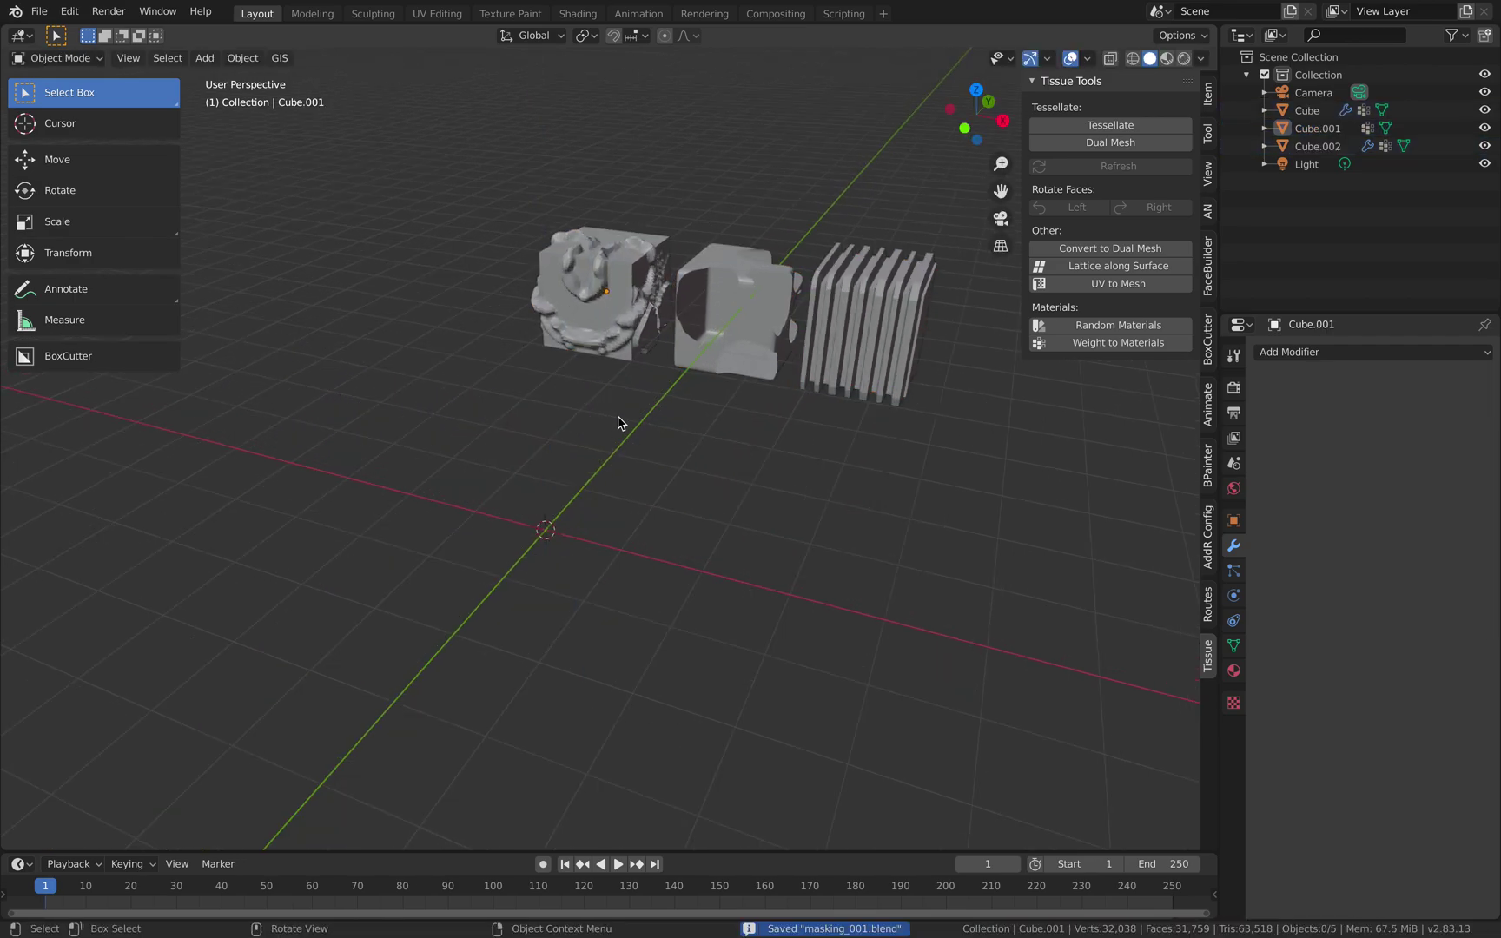
Split the 3D viewport horizontally and turn the upper area into a Sverchok Nodes editor with a node tree and its sidebar collapsed
left_click_drag(1210, 27, 1208, 430)
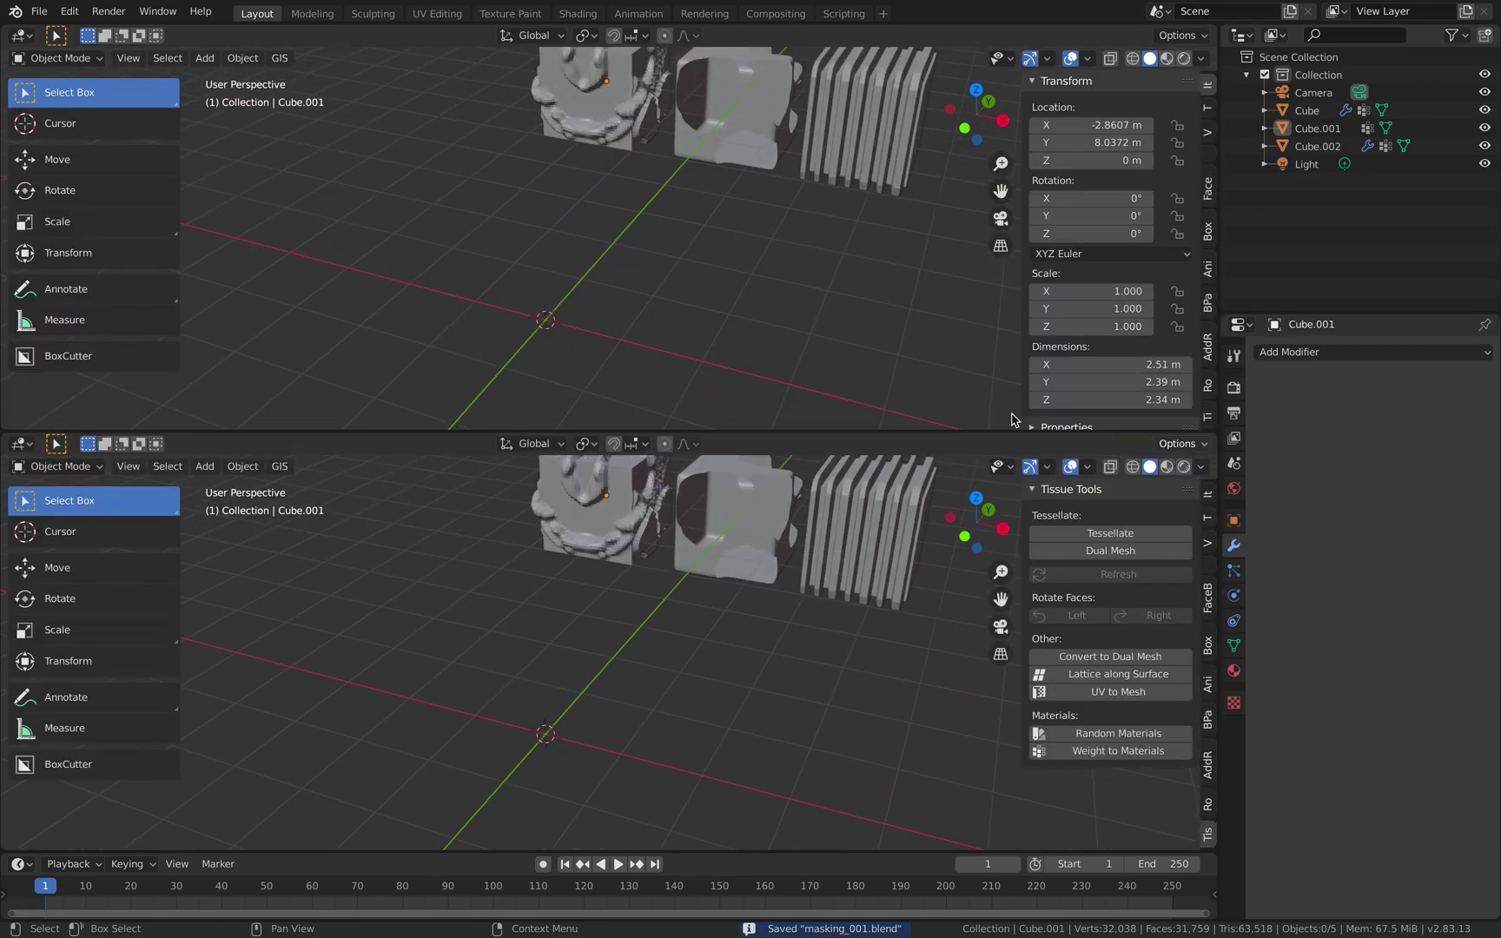
left_click(21, 35)
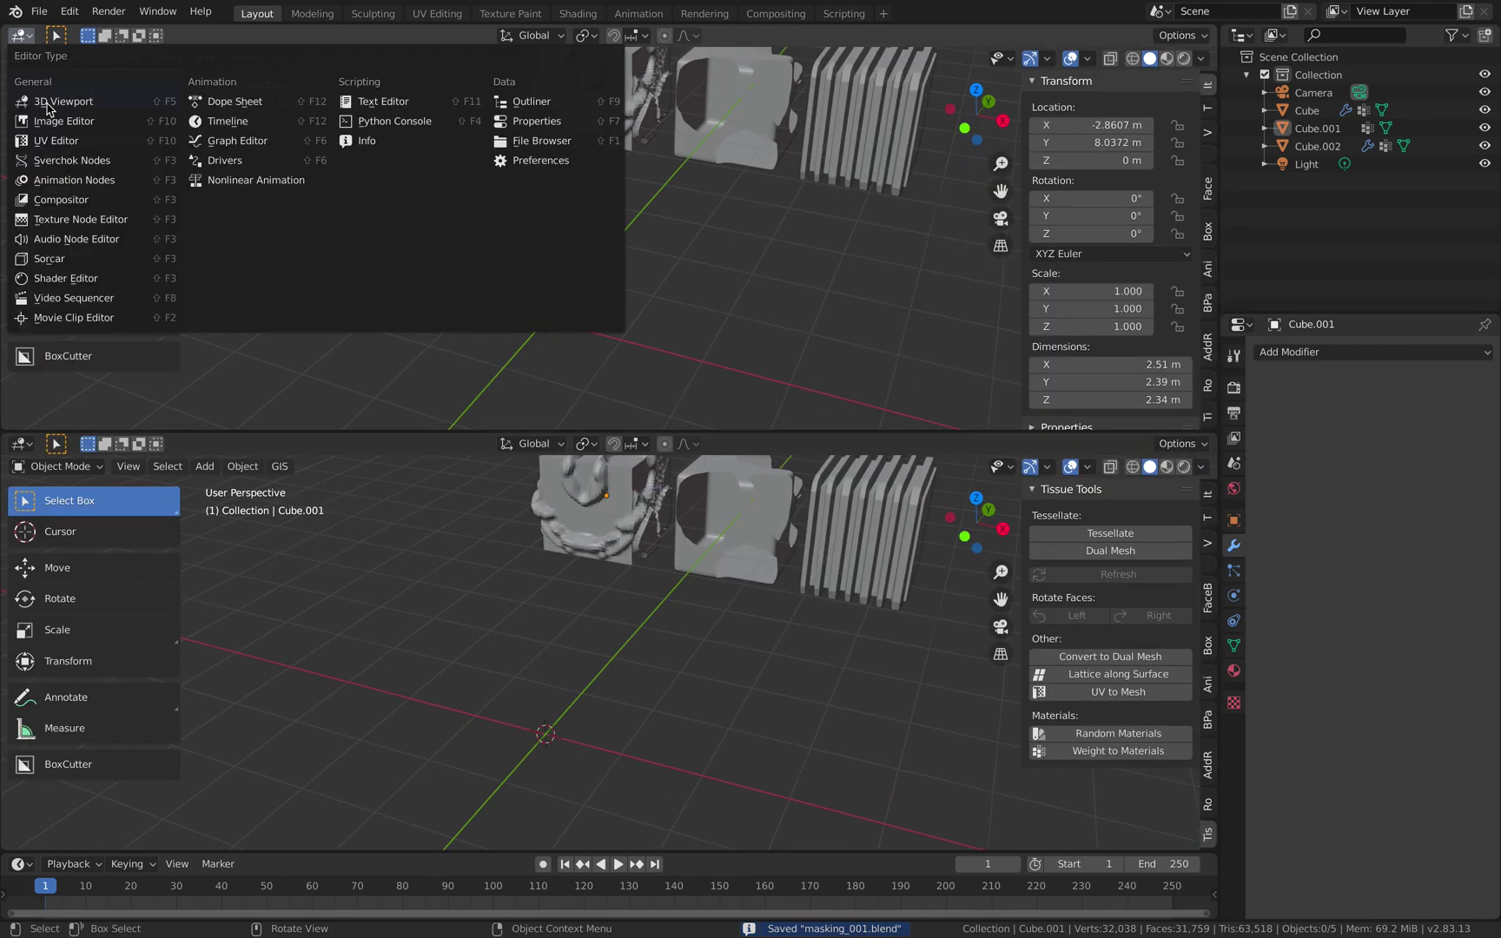
left_click(57, 161)
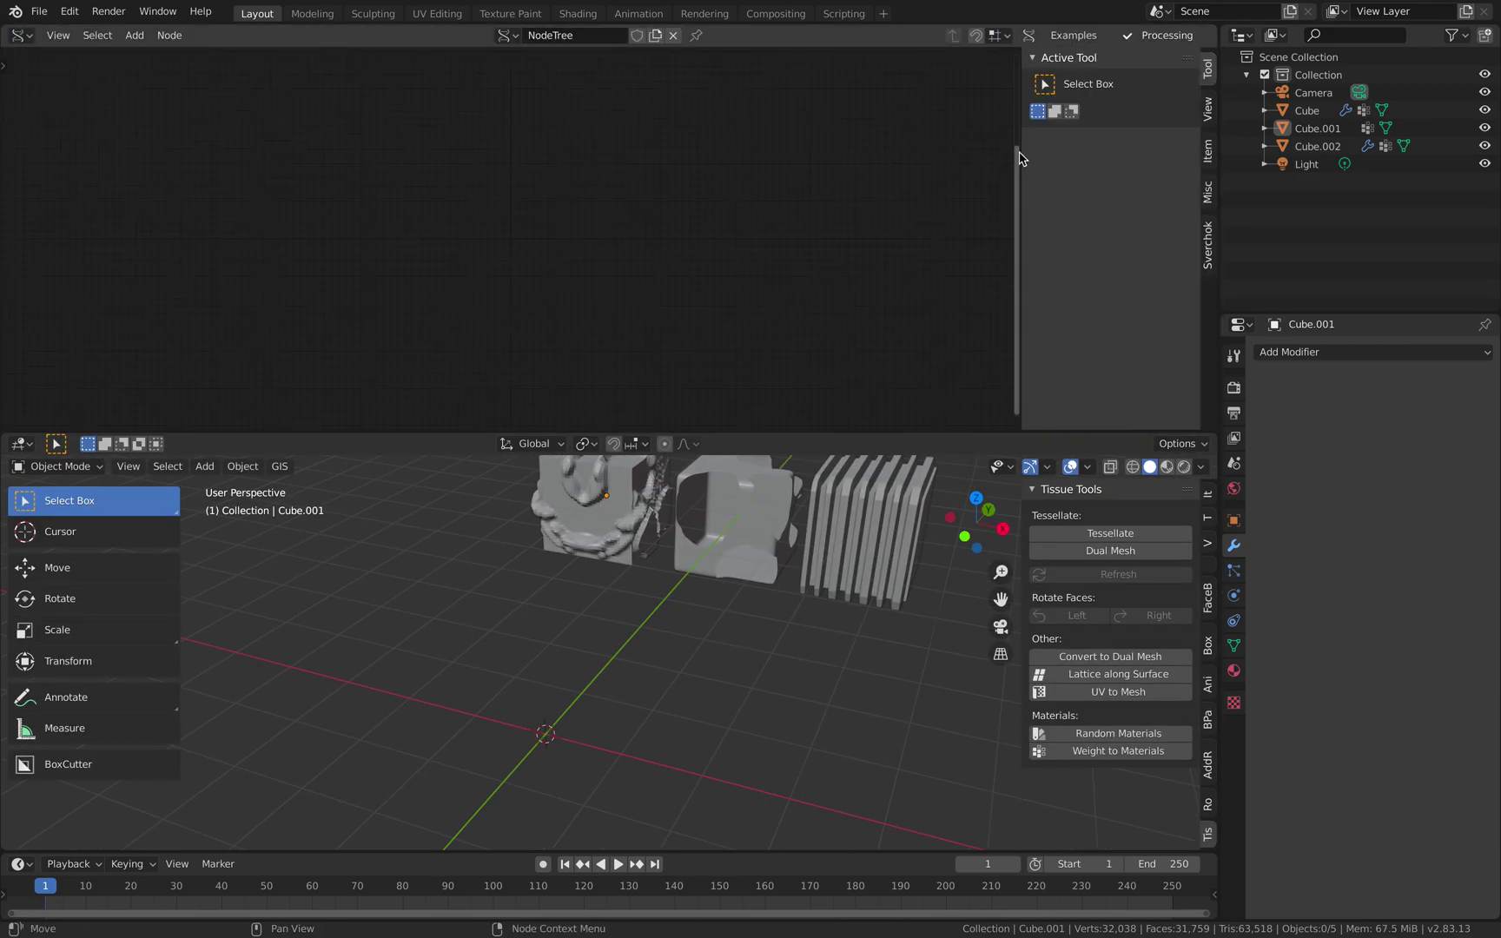
left_click_drag(1021, 159, 1206, 166)
Add a Box generator node to the Sverchok node tree
key("alt+space")
type("box")
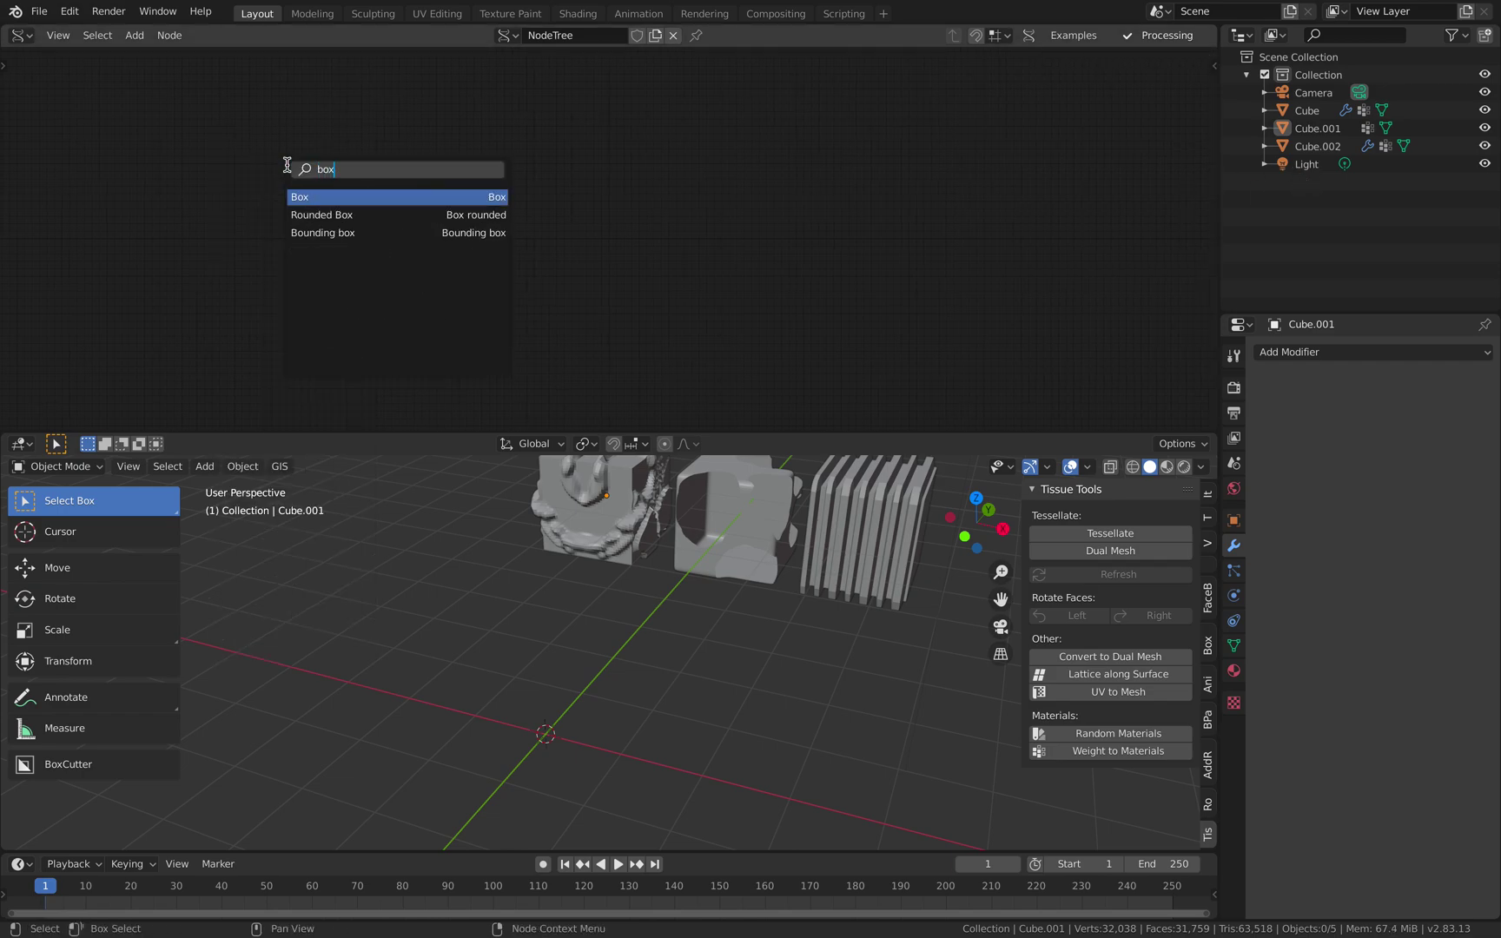
key("Return")
left_click(293, 170)
scroll(348, 170, "up", 2)
middle_click_drag(352, 168, 465, 178)
scroll(479, 151, "up", 1)
Add a BMesh viewer node beside the Box node, leaving a gap between the two
key("alt+space")
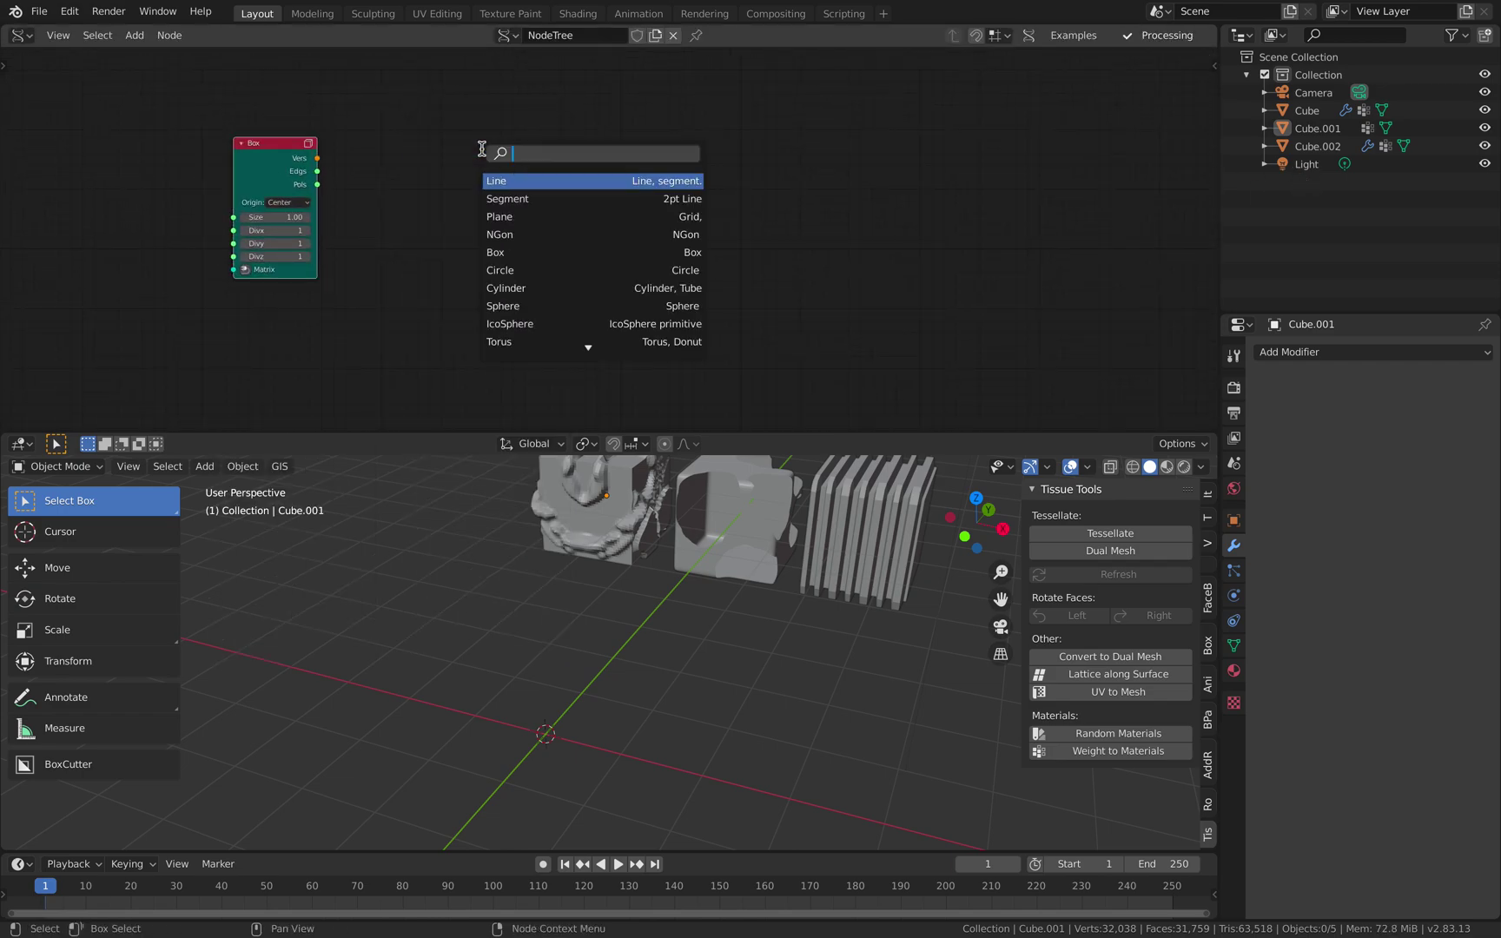
type("bme")
key("Return")
left_click(481, 150)
middle_click_drag(507, 120, 699, 110)
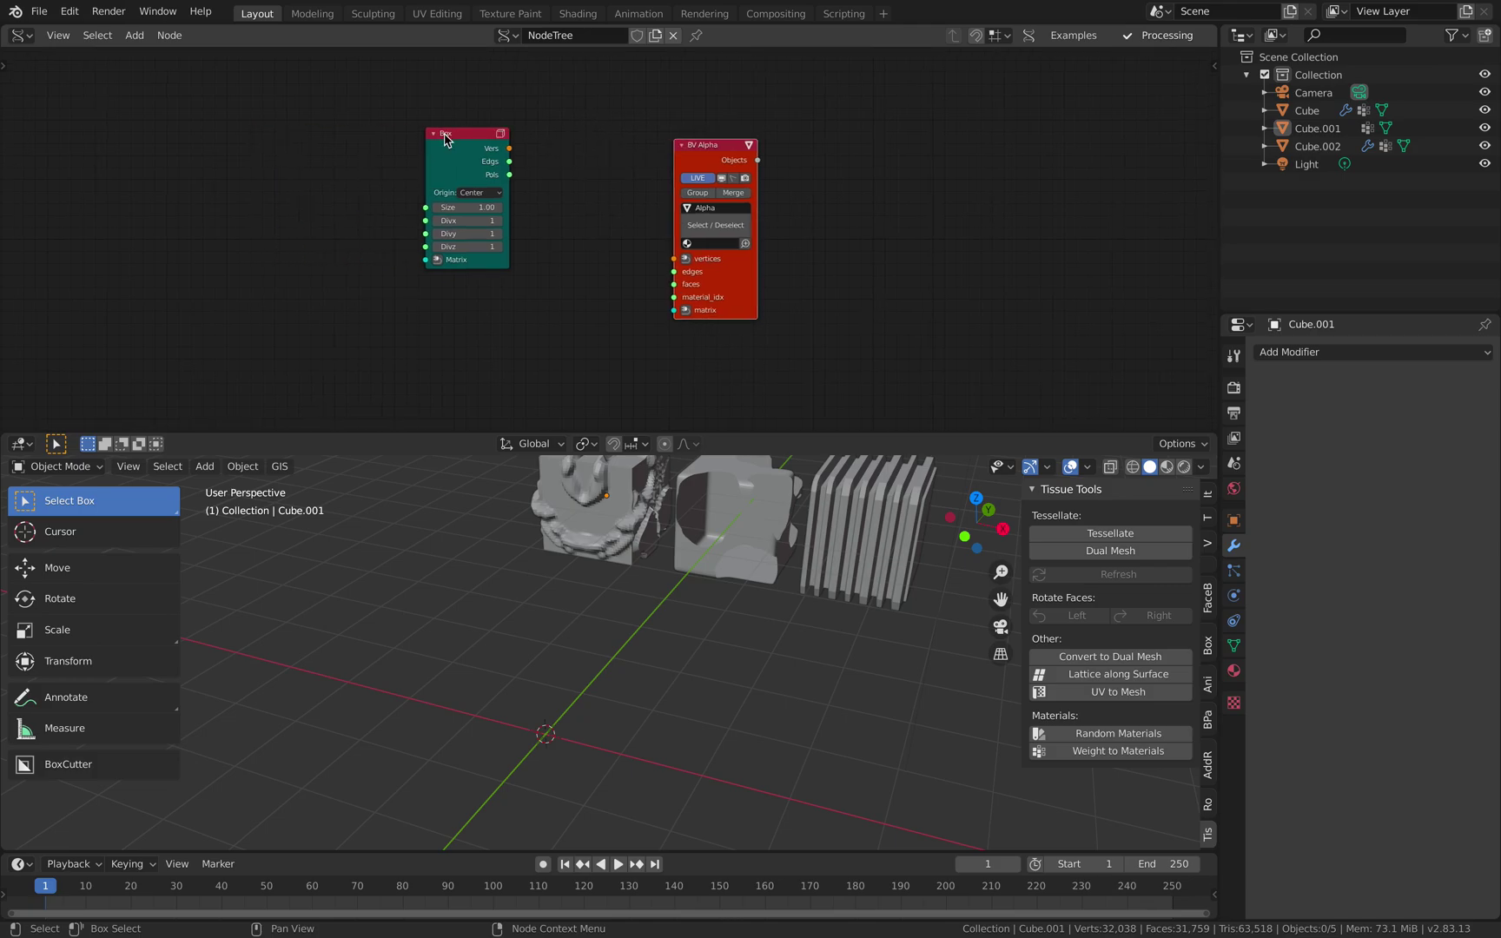
Link the Box node's vertices, edges and polygons to the viewer node and advance the timeline to frame 2
left_click(445, 138)
left_click(706, 161, "shift")
key("f")
key("f")
key("f")
left_click(670, 385)
key("Right")
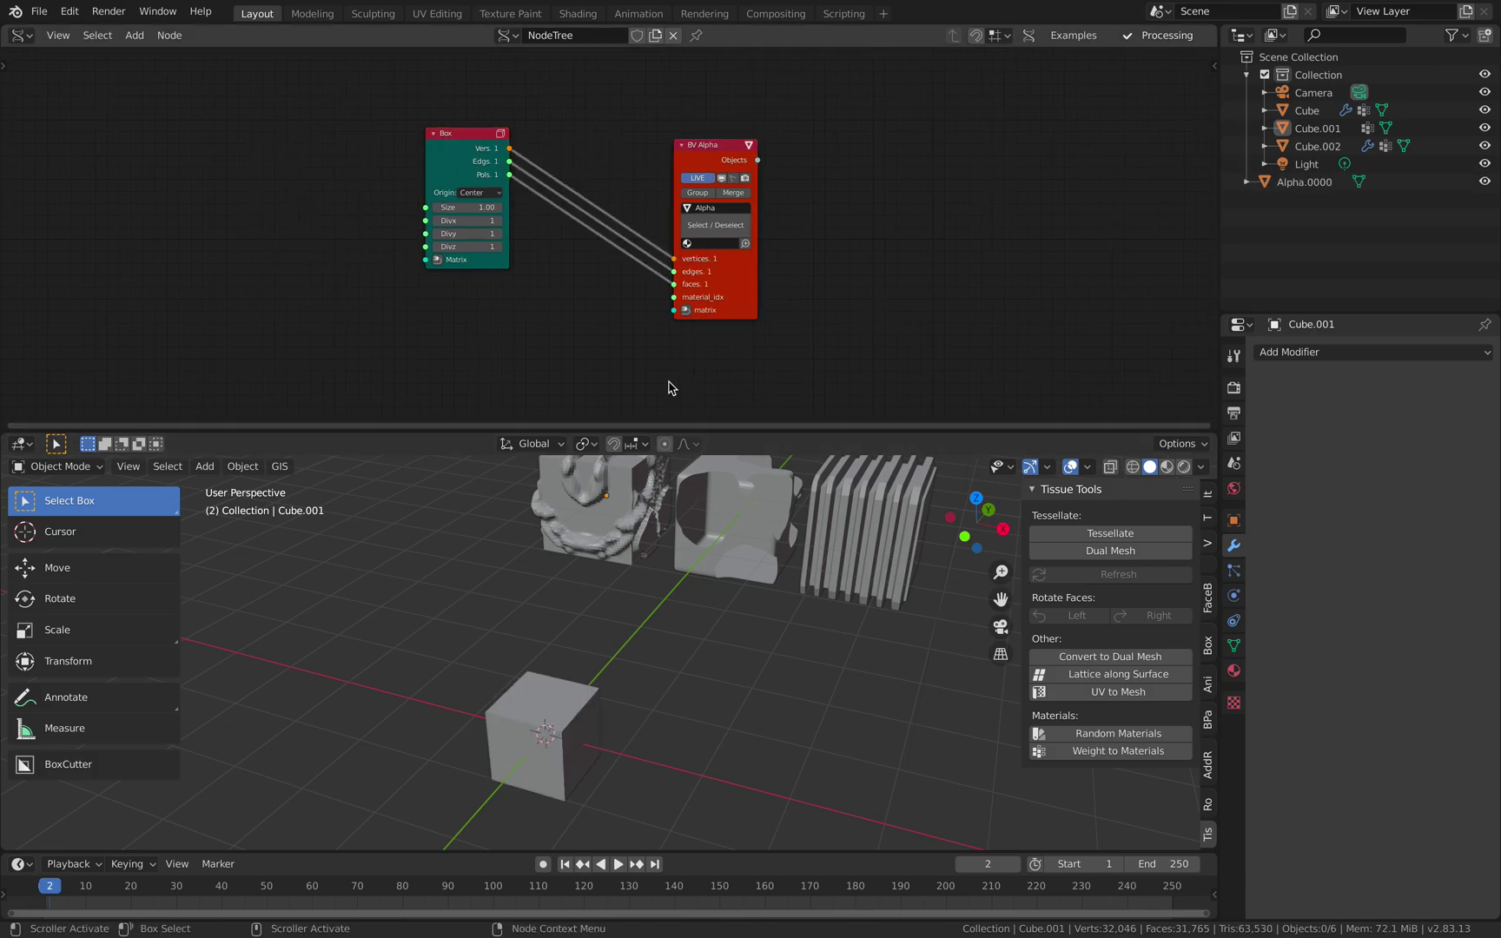
scroll(664, 644, "up", 4)
middle_click_drag(664, 644, 658, 565, "shift")
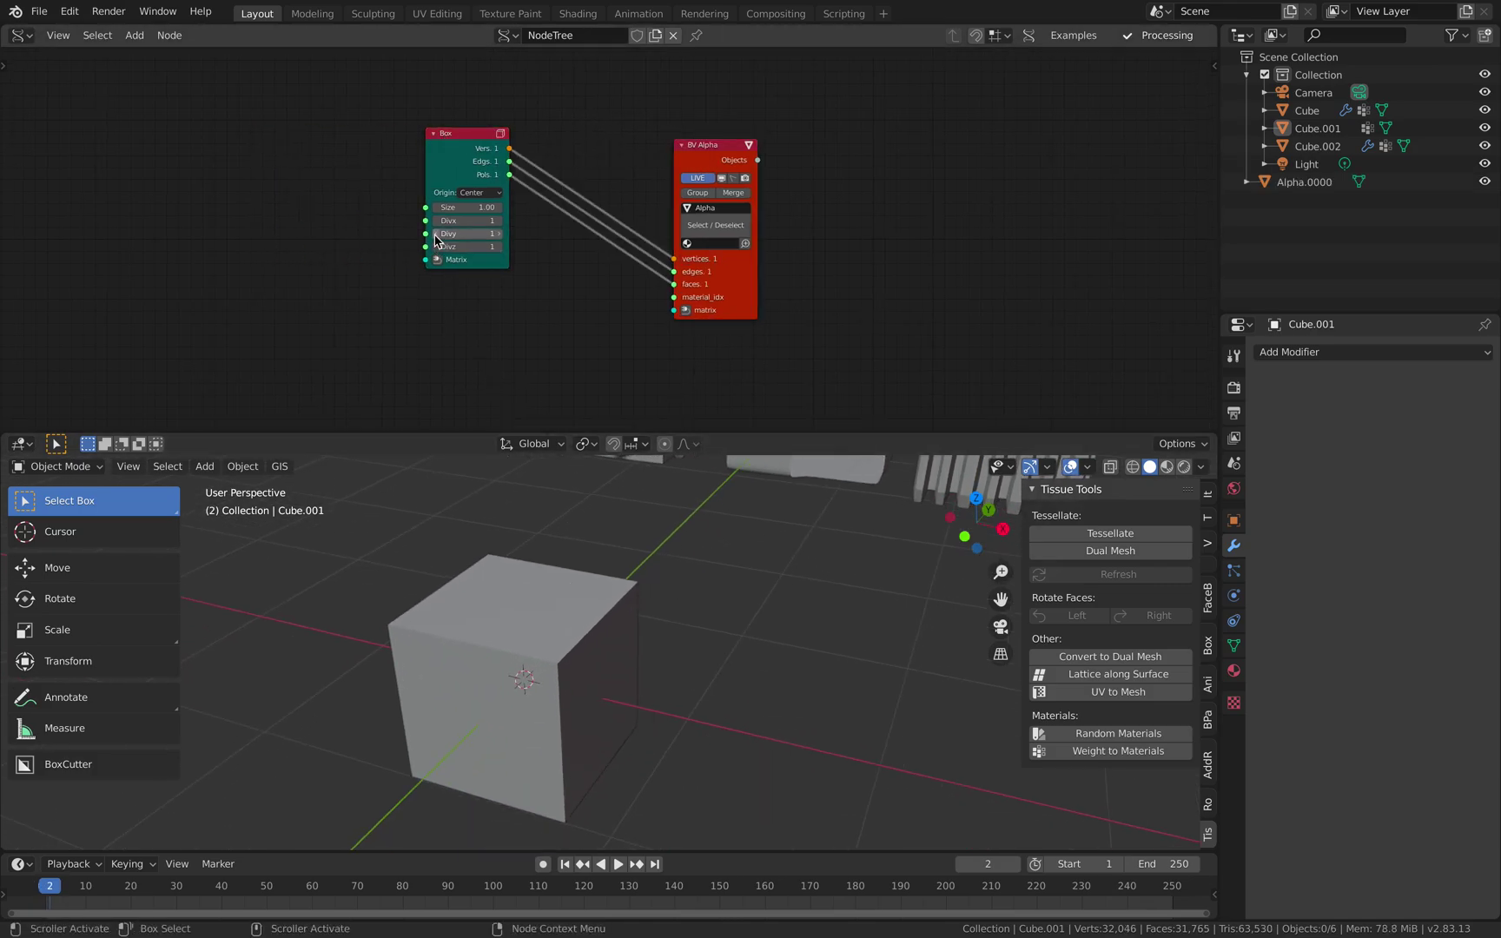
Set the Box node's Divx, Divy and Divz to 10, select the generated cube and check its density in wireframe shading
mouse_move(465, 220)
left_mouse_down()
mouse_move(521, 221)
mouse_move(466, 247)
mouse_move(466, 216)
left_mouse_up()
type("10")
key("Return")
middle_click_drag(597, 598, 607, 570, "shift")
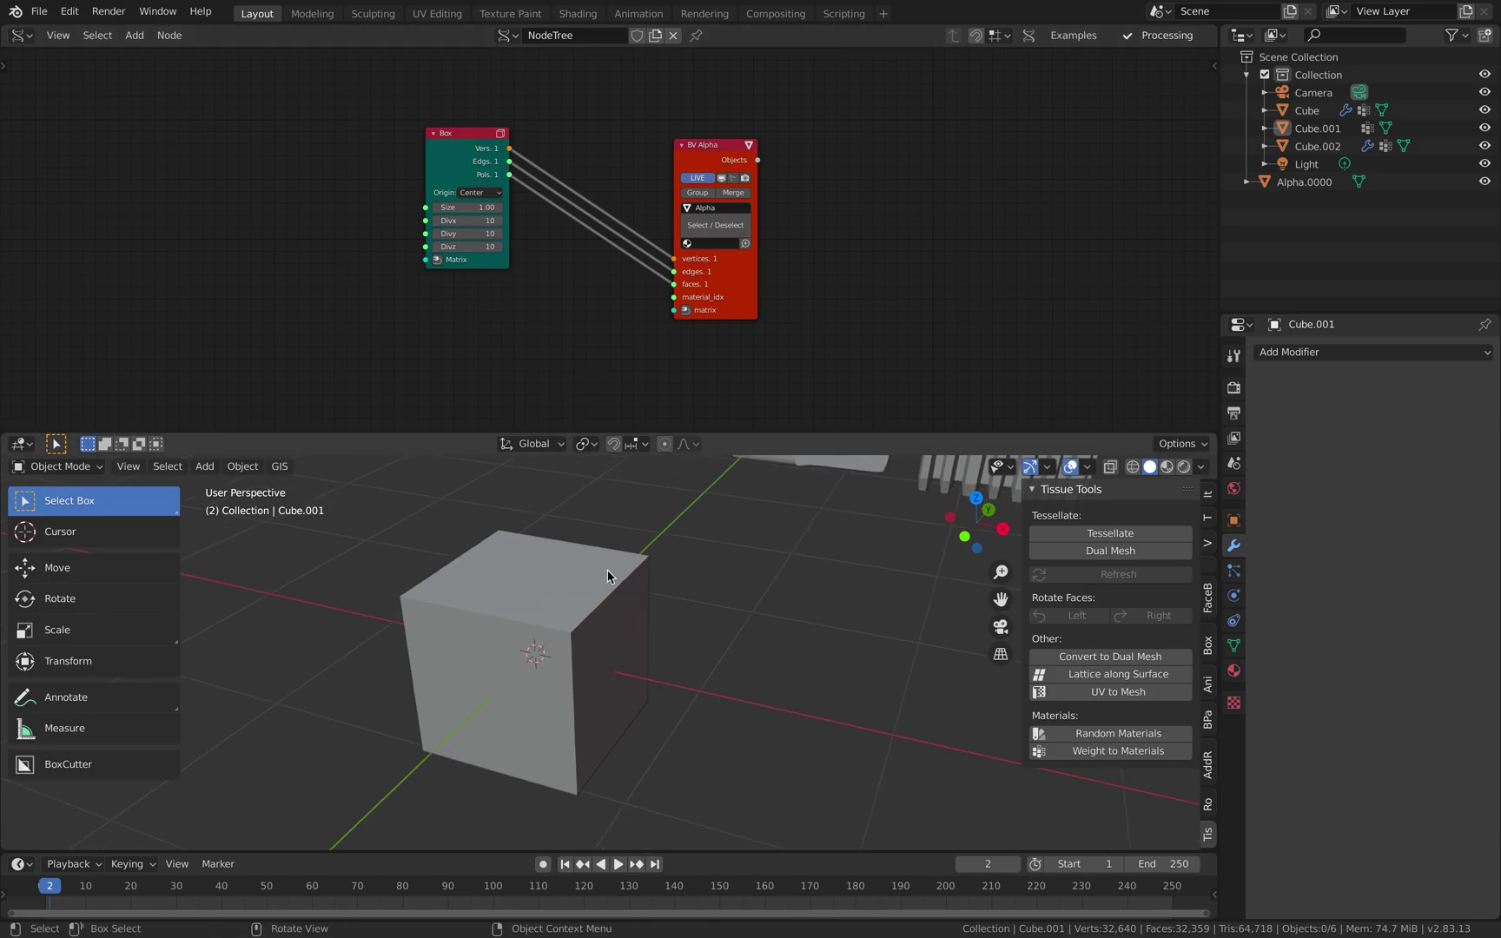
left_click(606, 569)
key("z")
left_click(537, 574)
key("z")
left_click(599, 608)
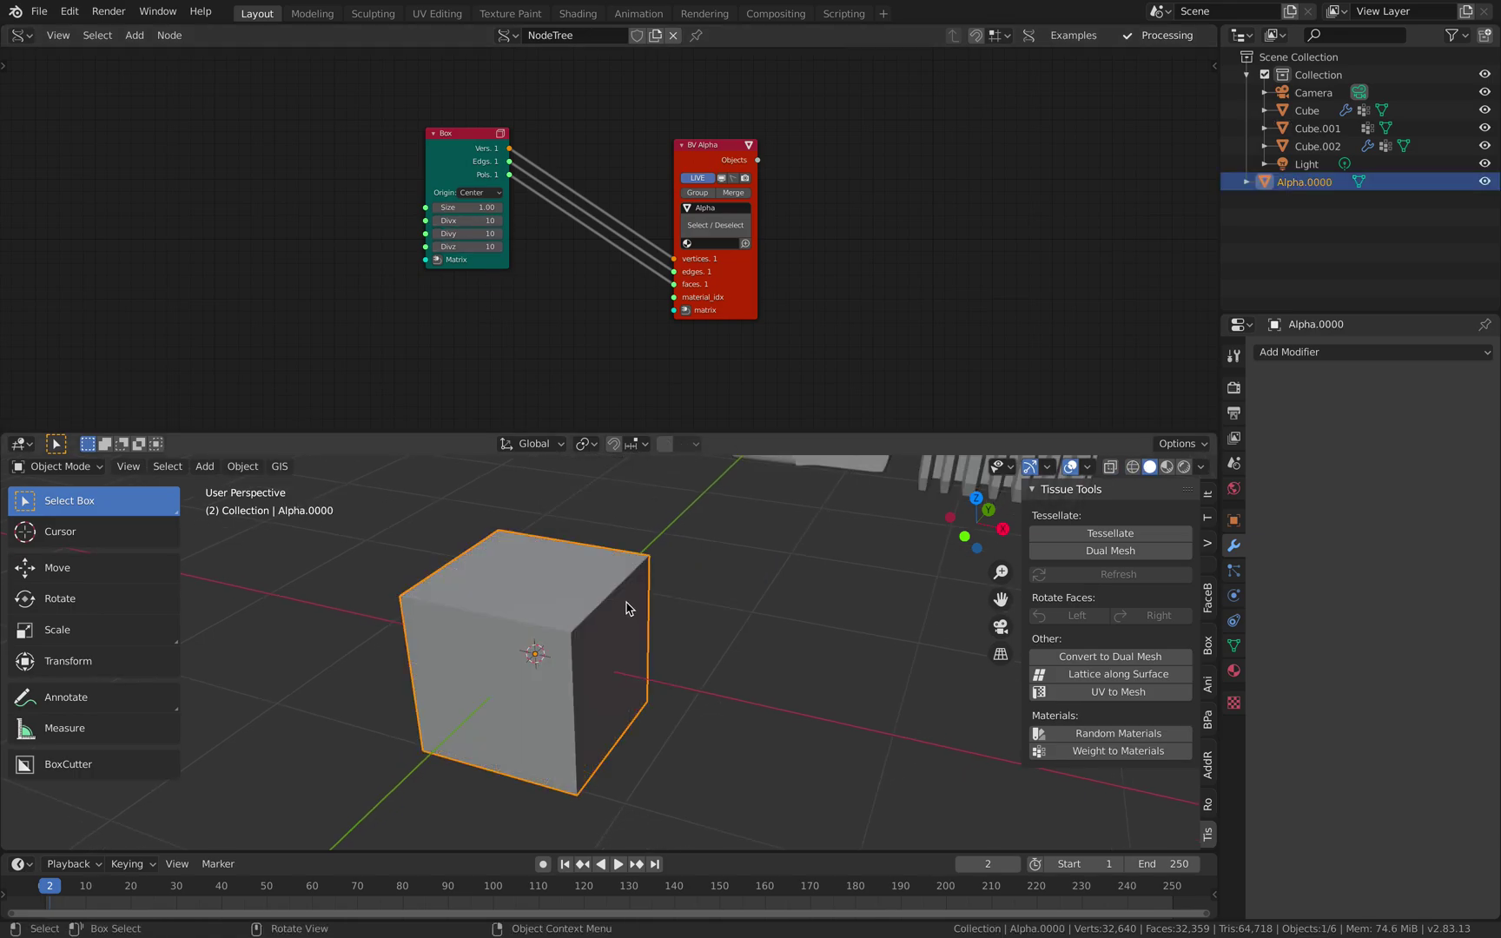
Raise the Box node's three divisions to 15 and check the mesh in wireframe before returning to solid shading
left_click(480, 222)
key("Return")
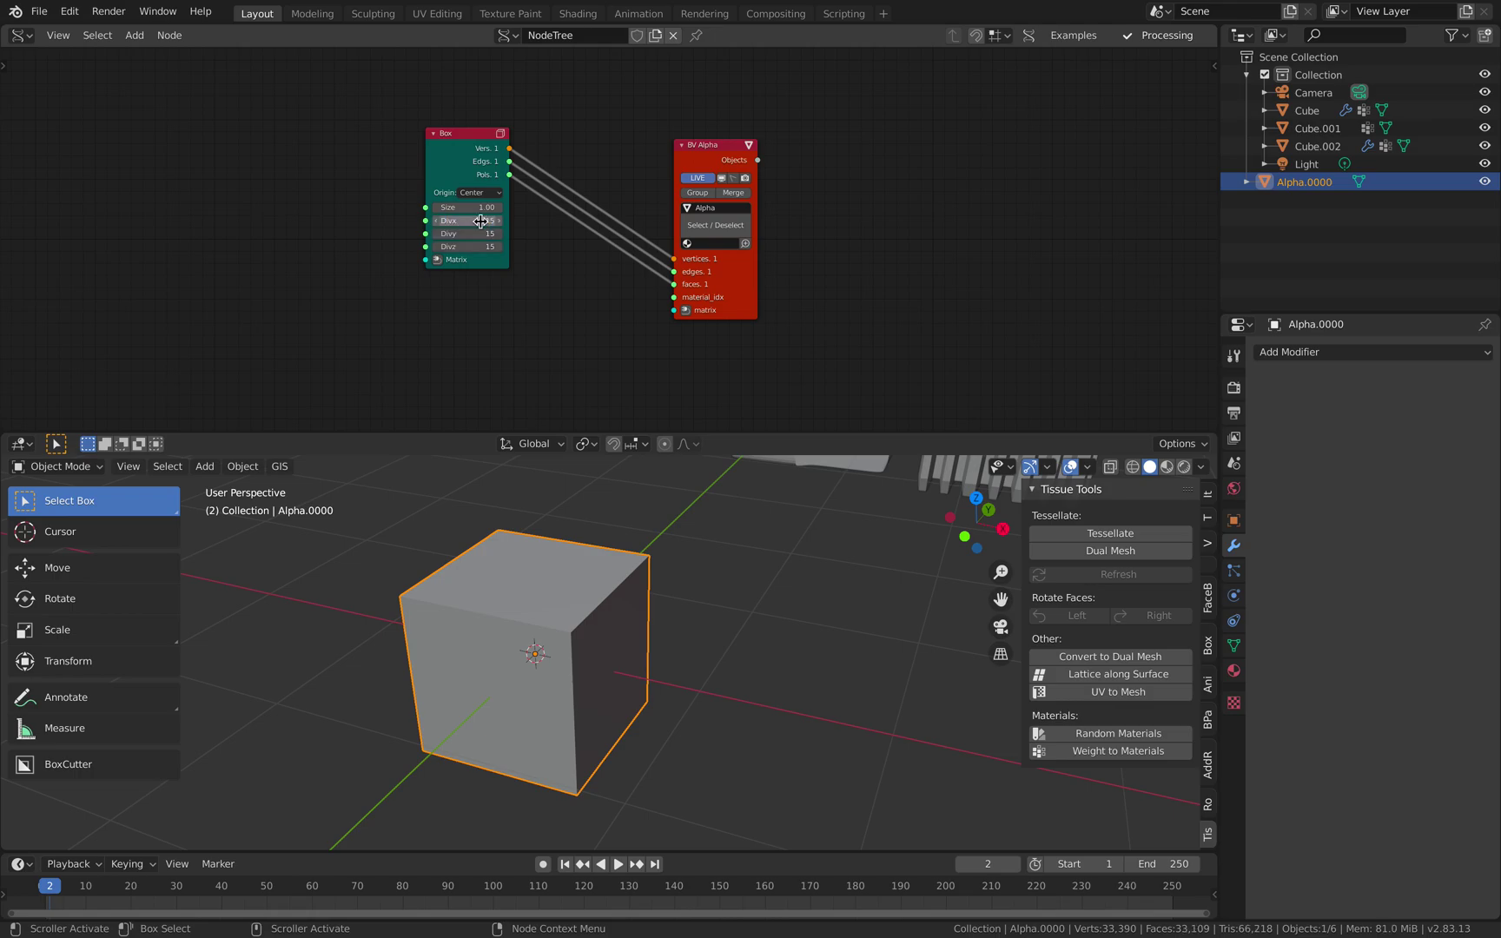
key("z")
key("z")
left_click(455, 544)
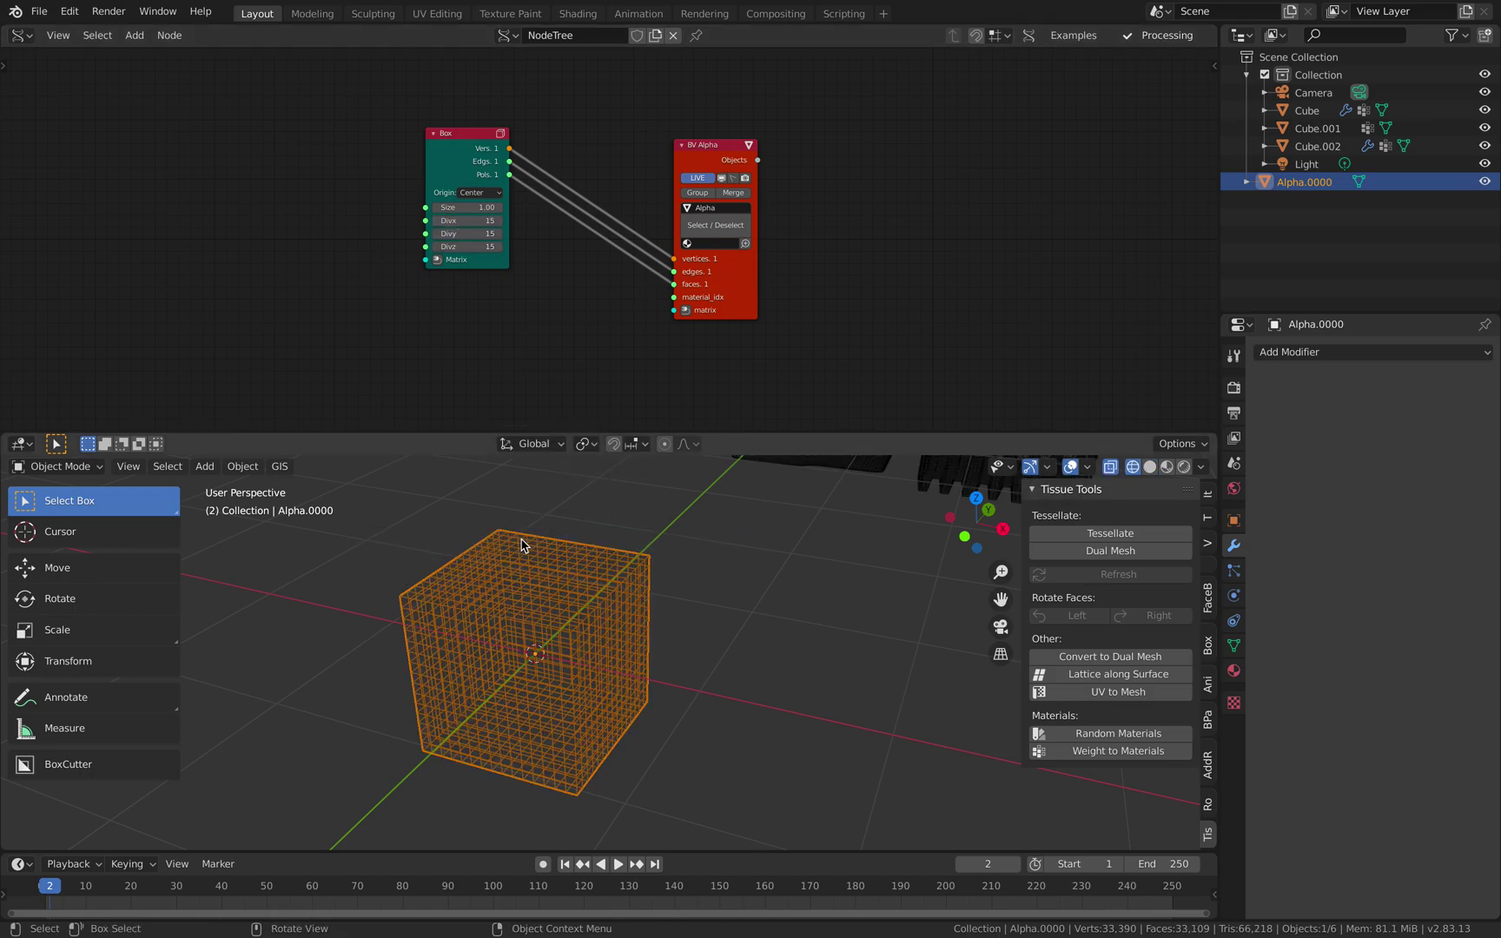
key("z")
left_click(651, 541)
Set the Box node's Divx, Divy and Divz to 20, check the mesh in wireframe and return to solid shading
left_click_drag(479, 225, 480, 247)
type("1")
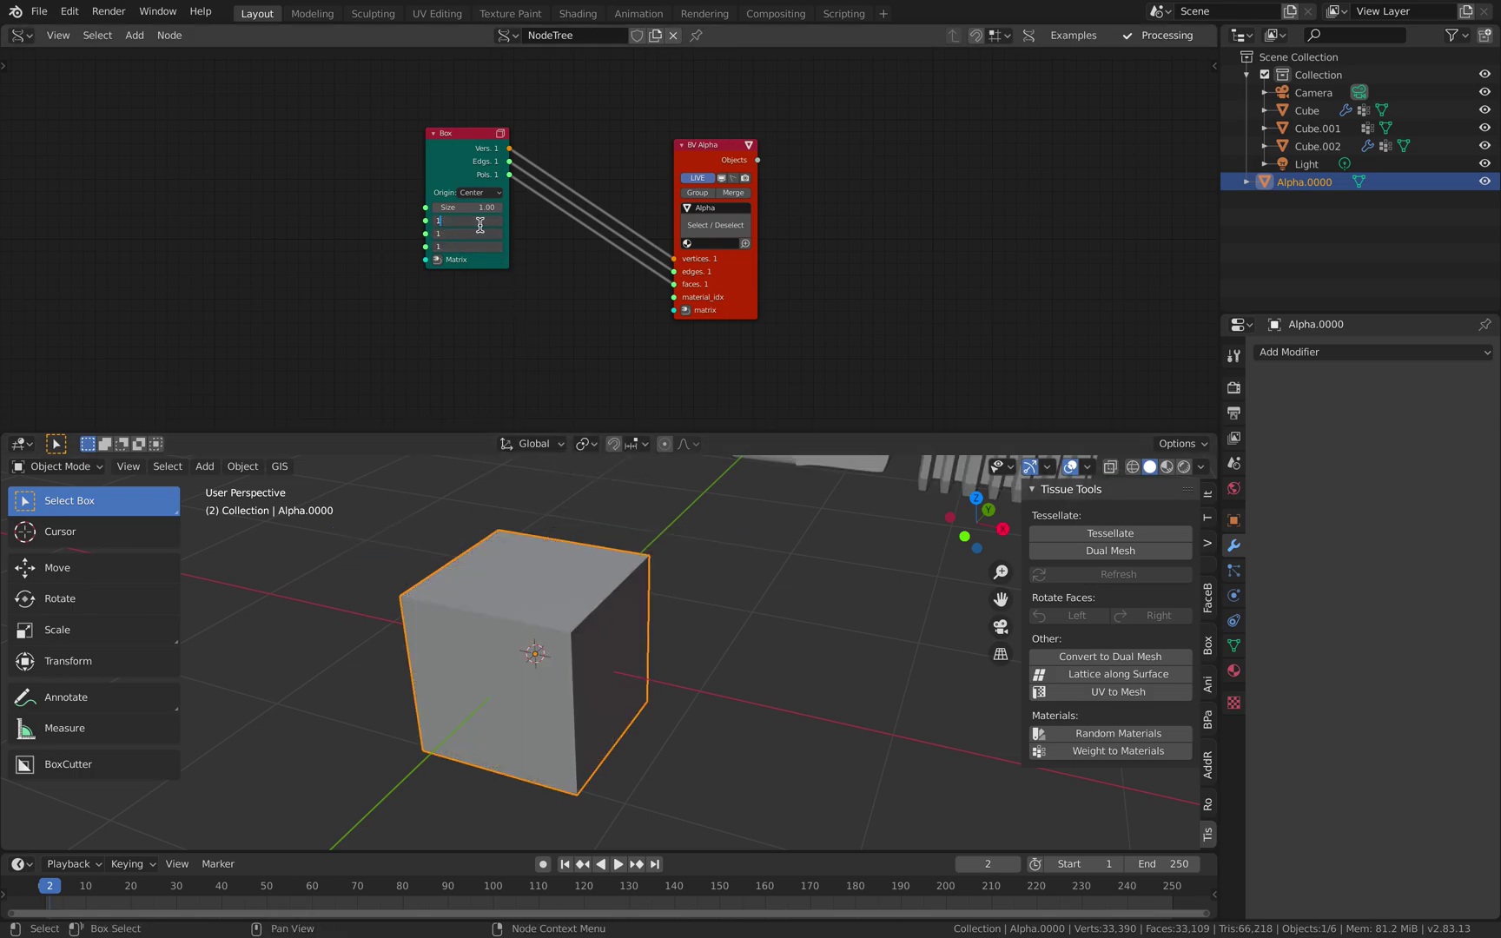
type(".0")
key("Return")
key("z")
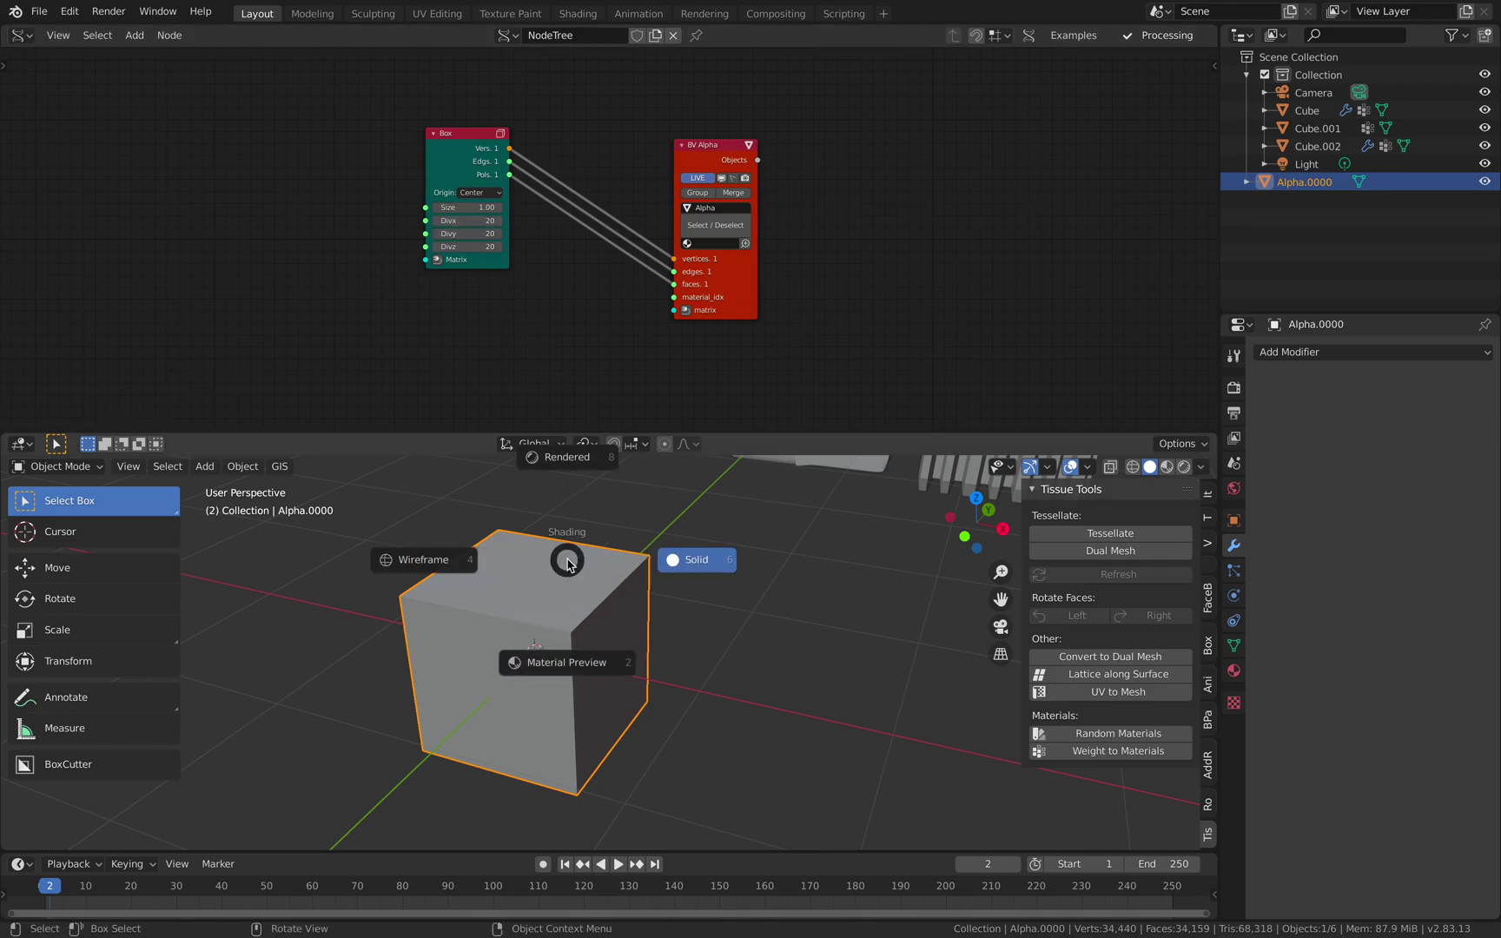
left_click(634, 567)
key("z")
left_click(521, 565)
key("z")
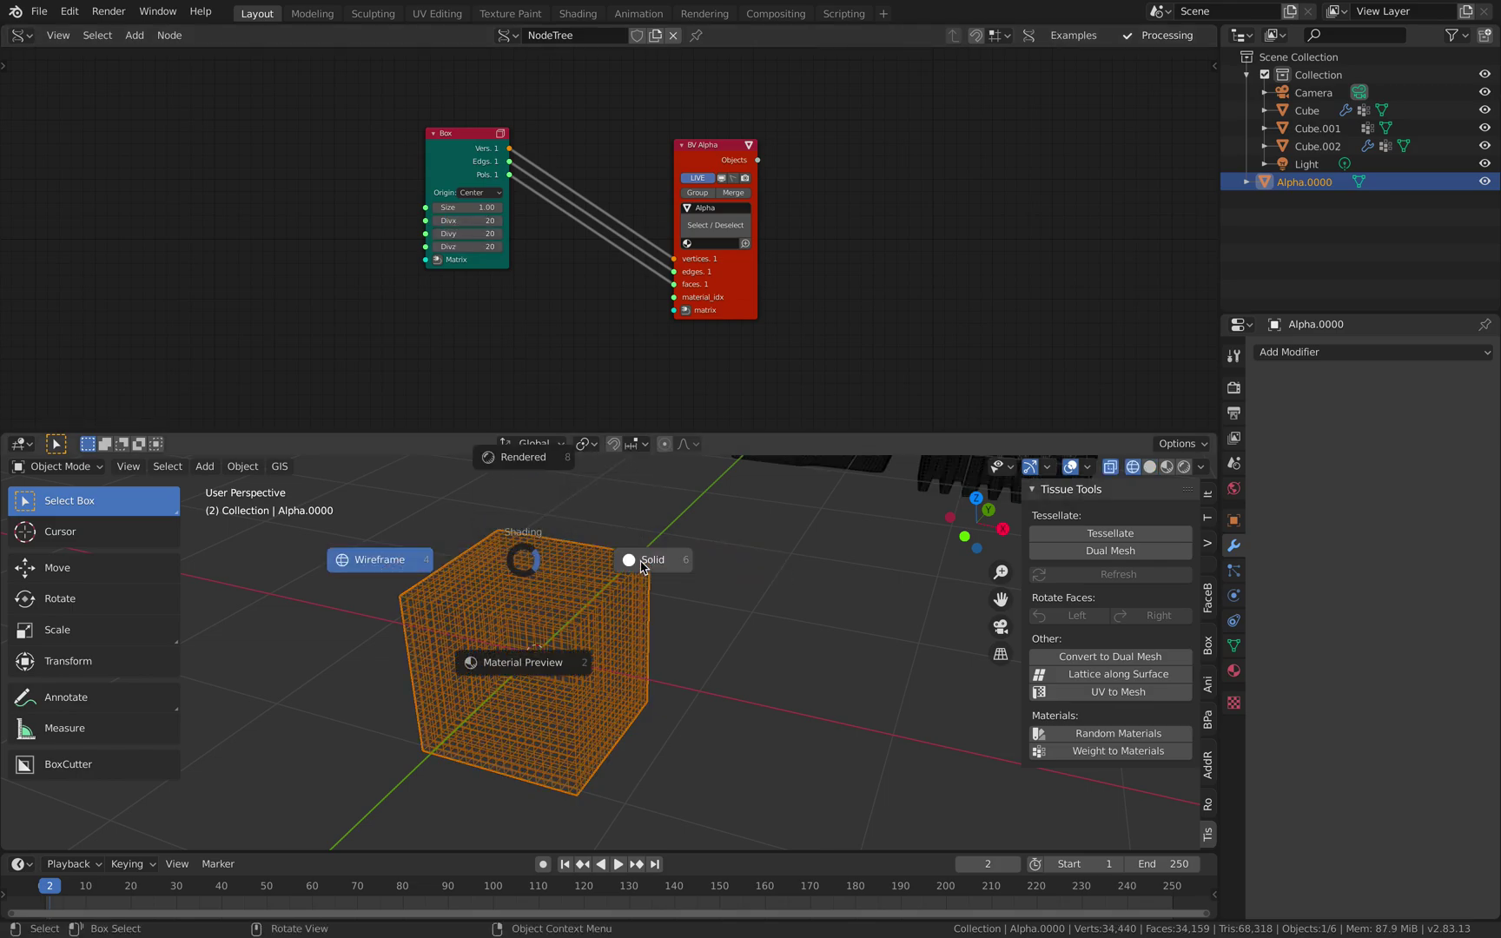
left_click(545, 579)
middle_click_drag(546, 578, 583, 570, "shift")
left_click_drag(487, 223, 487, 247)
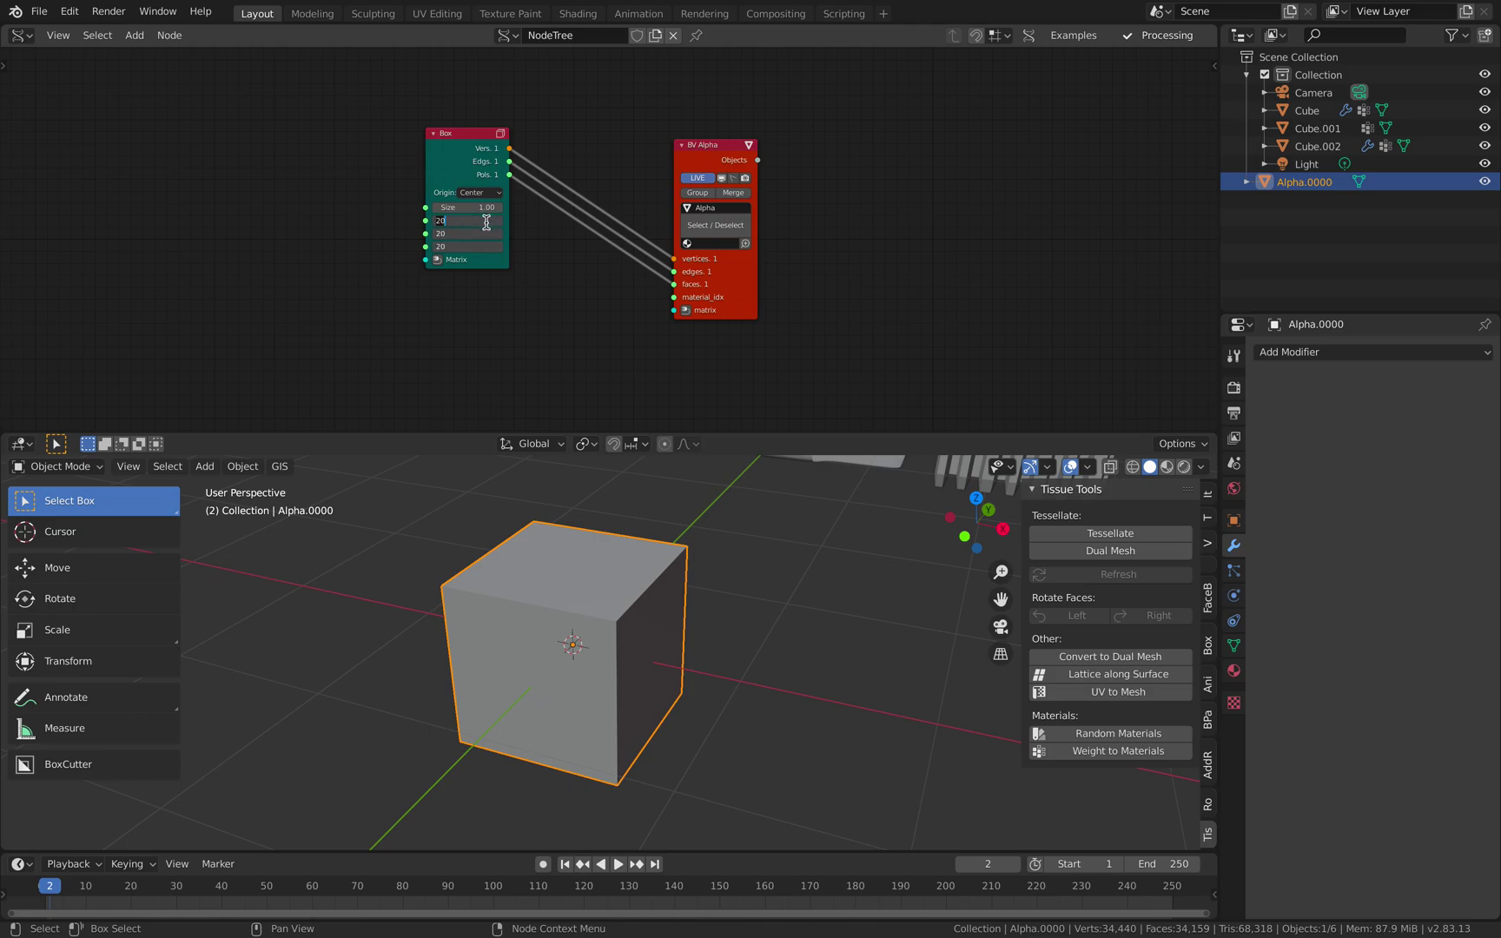
left_click(557, 313)
Reposition the Box and viewer nodes closer together in the node editor
left_click_drag(463, 166, 432, 210)
scroll(534, 228, "up", 2)
left_click_drag(719, 293, 682, 285)
scroll(673, 244, "up", 2)
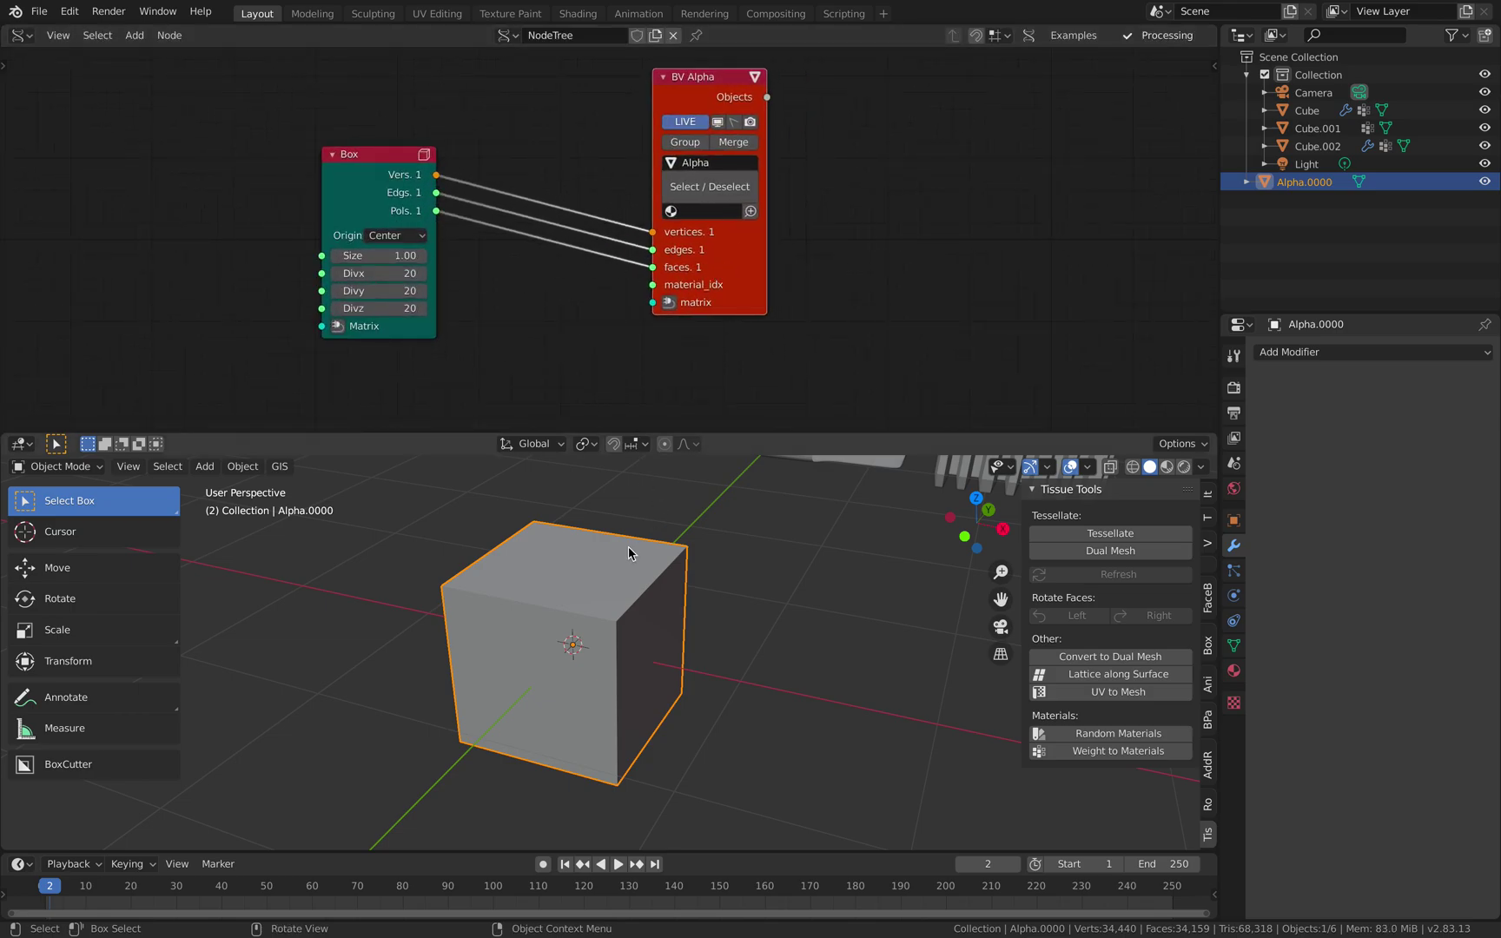
Deselect the generated cube and save the file
key("alt+a")
key("ctrl+s")
scroll(720, 242, "down", 2)
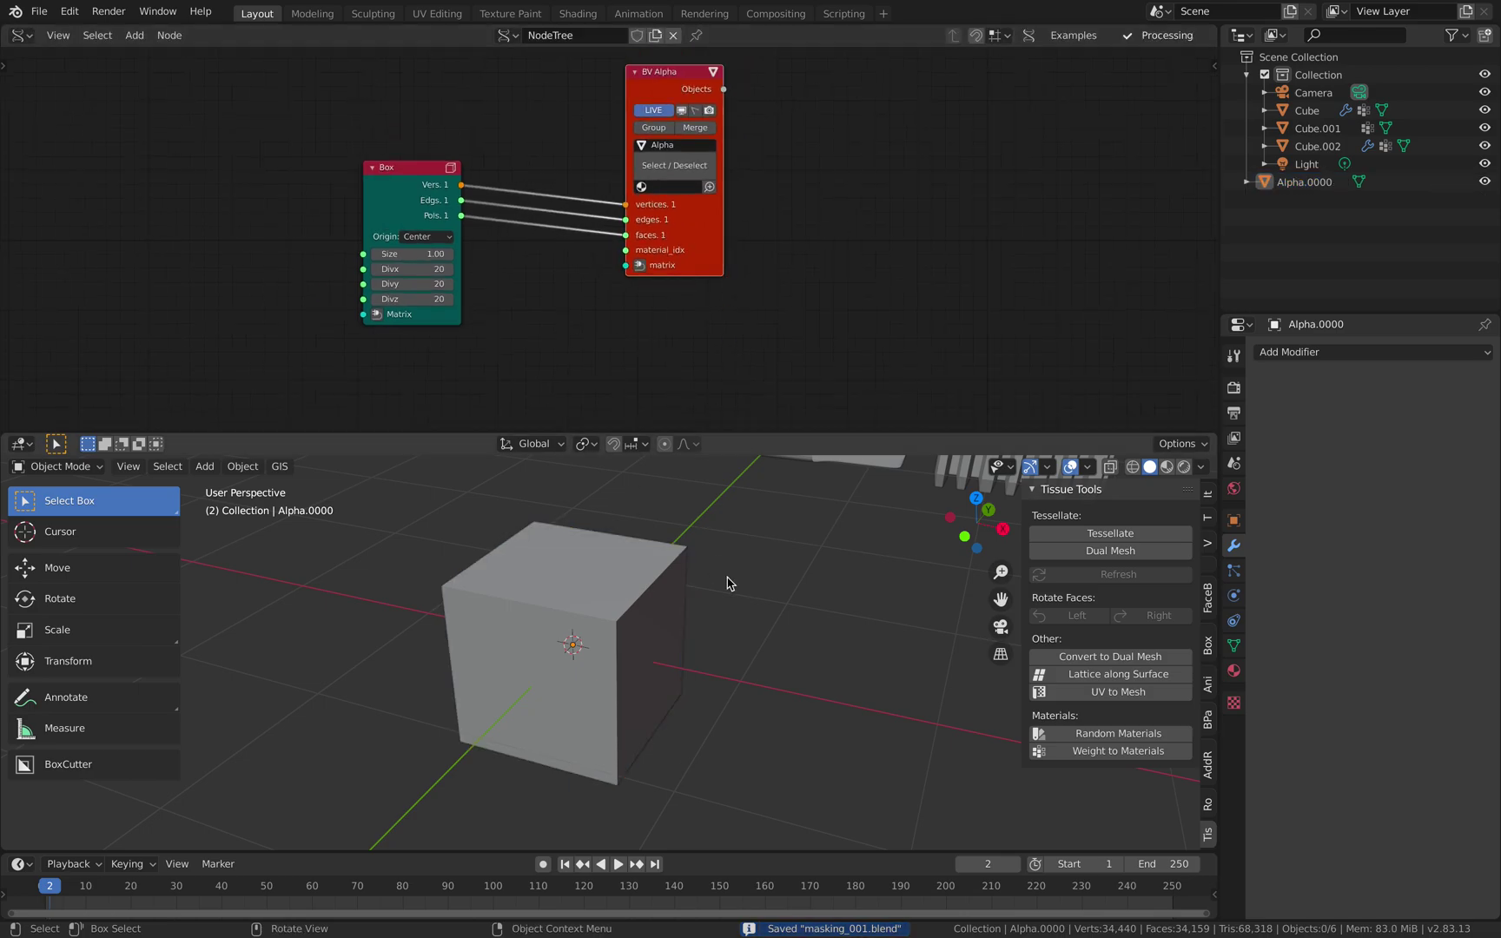
Select the displaced striped cube among the three earlier masking examples
scroll(731, 576, "down", 4)
middle_click_drag(734, 546, 613, 589)
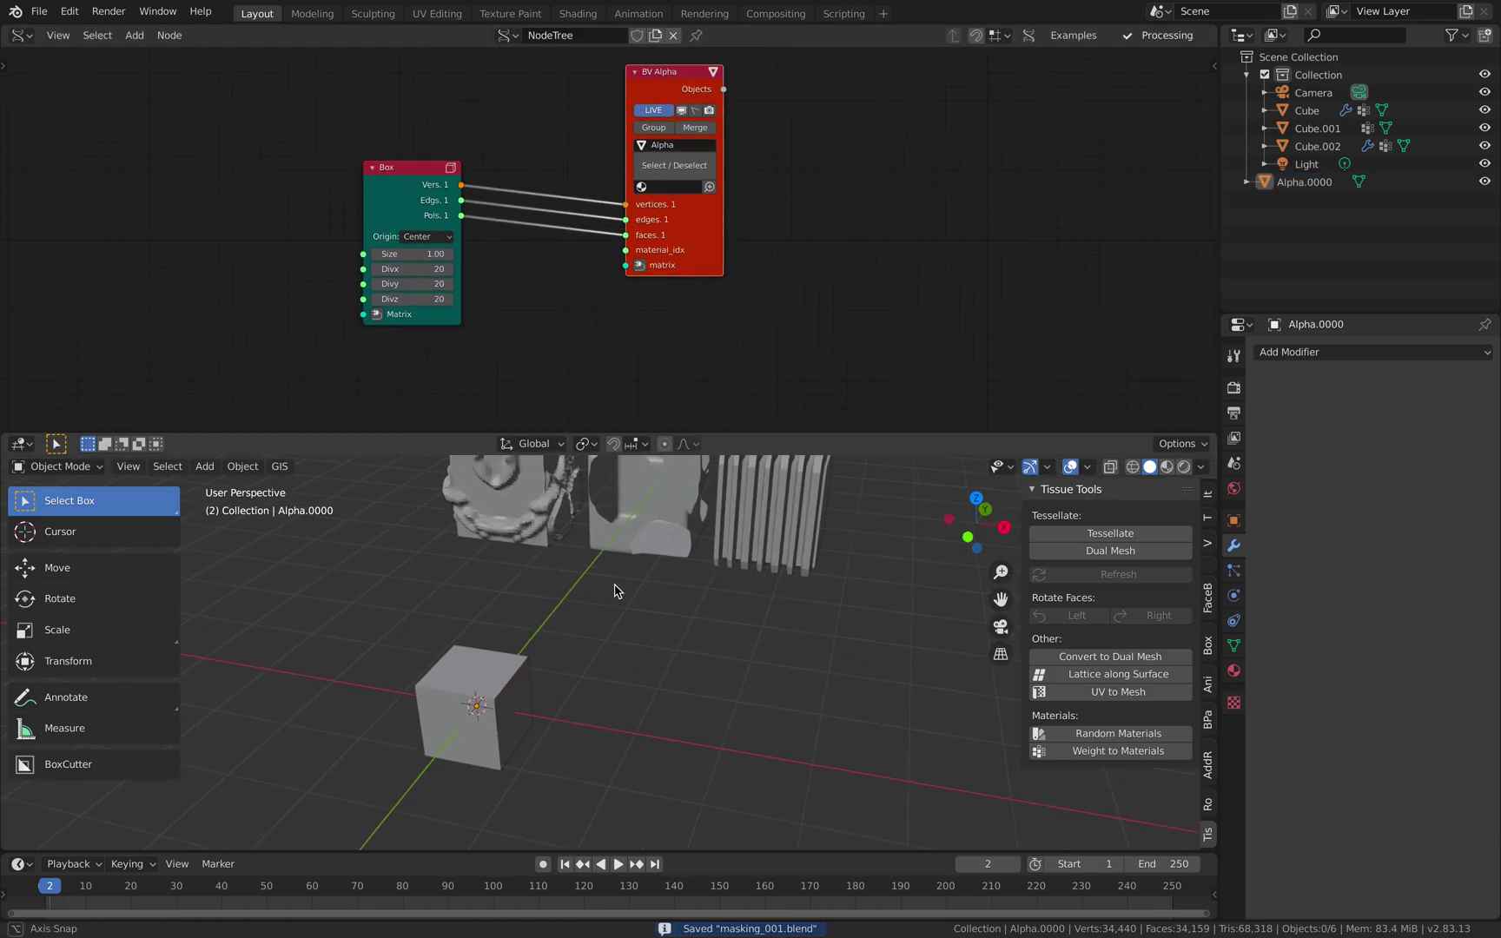
left_click(721, 526)
scroll(636, 338, "up", 1)
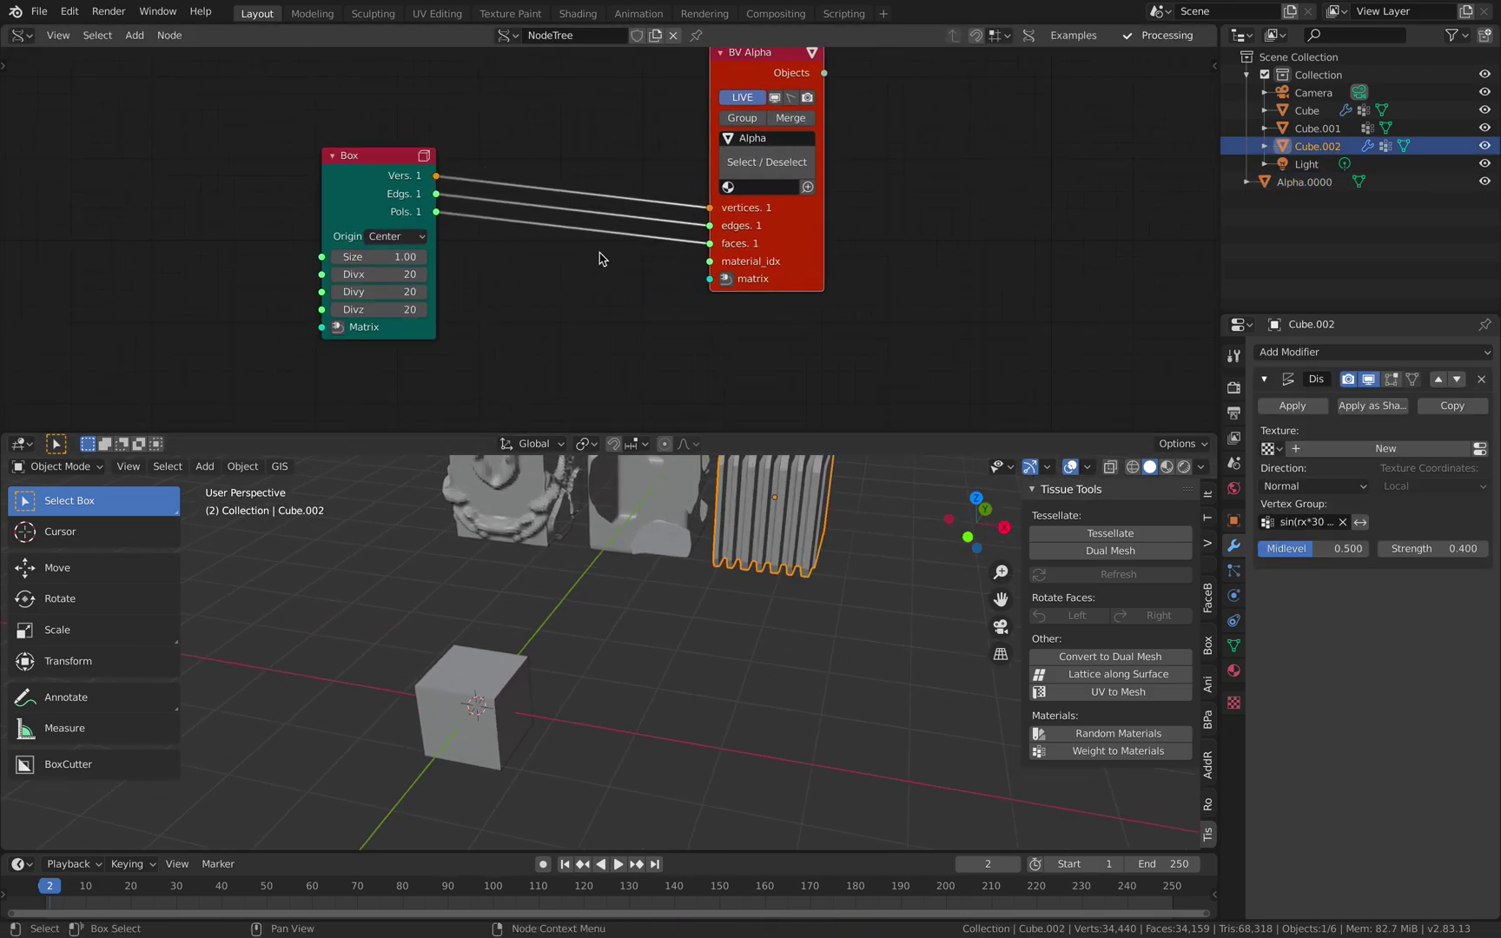
Rearrange the Box and viewer nodes so there is free space between them
left_click_drag(415, 173, 375, 155)
scroll(617, 202, "down", 2)
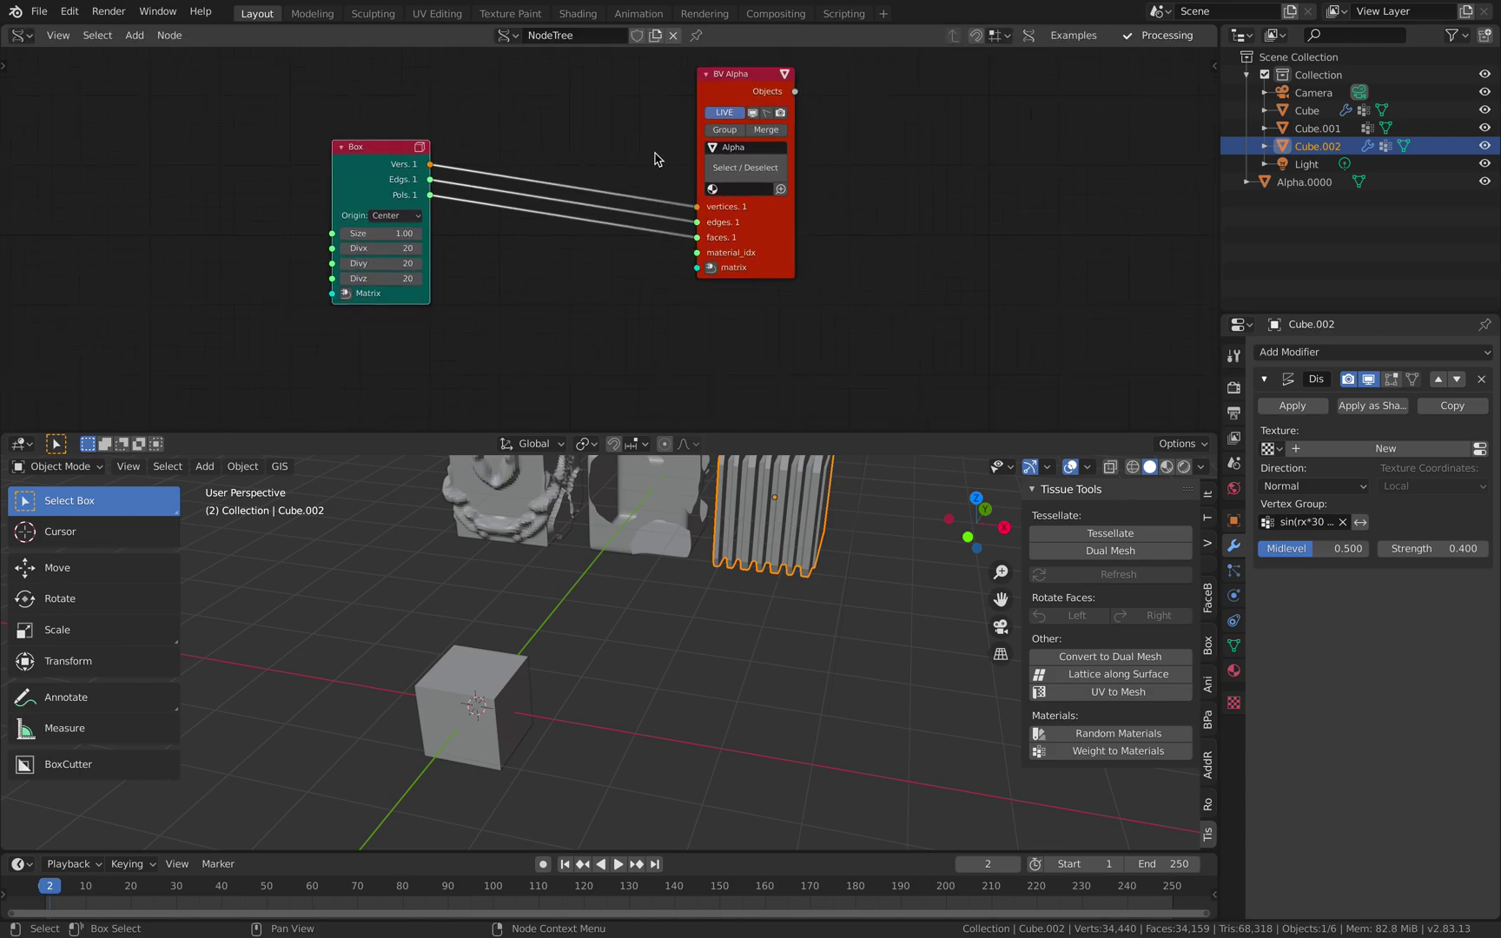
middle_click_drag(678, 160, 661, 152)
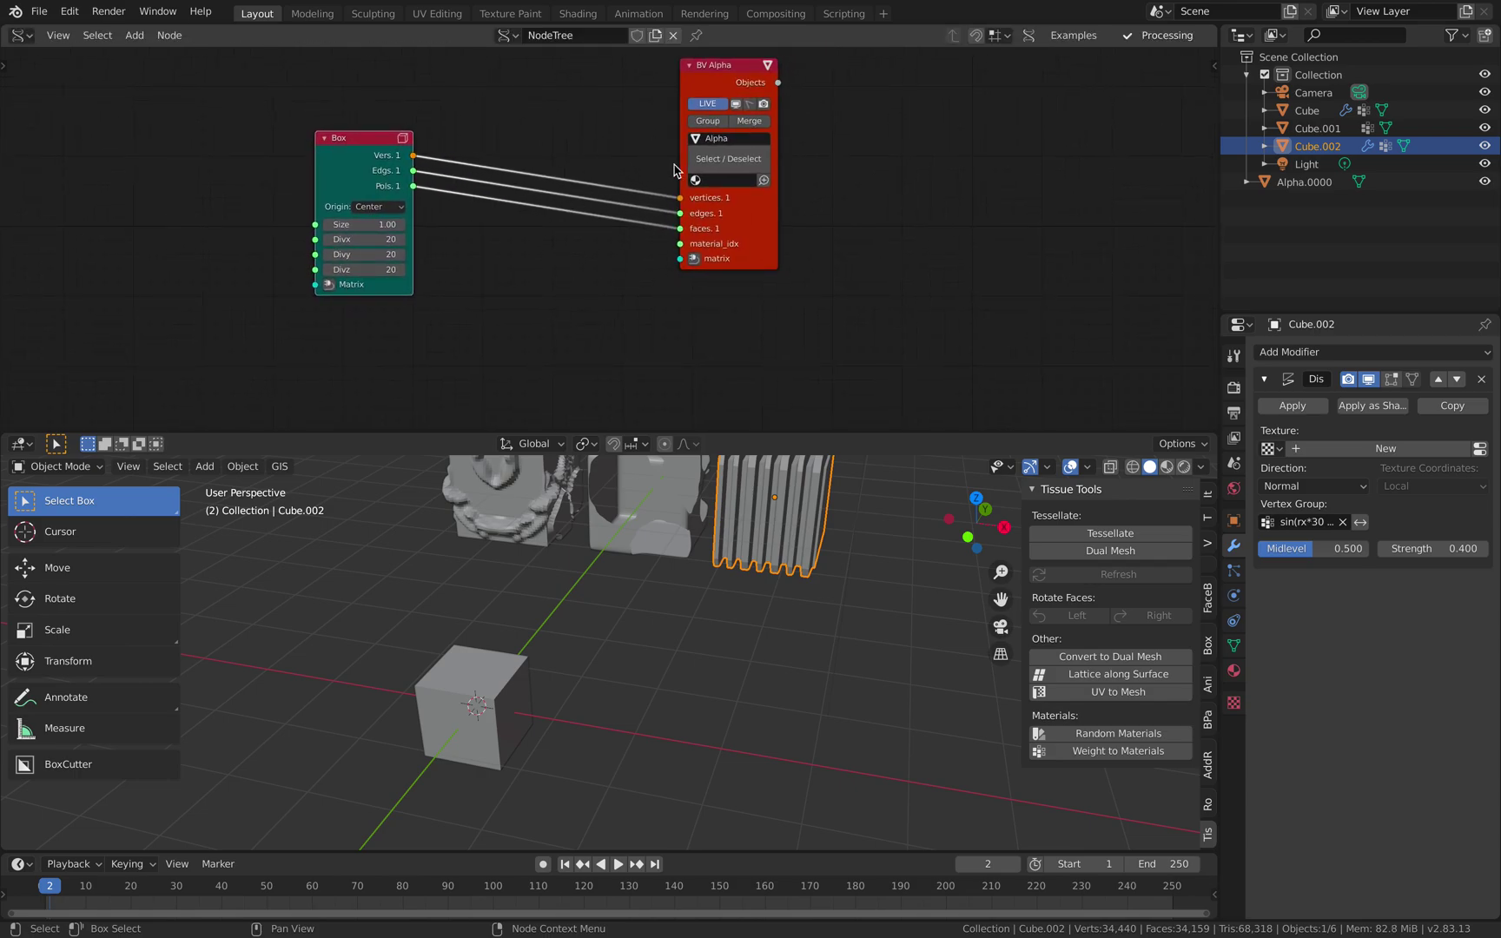
left_click_drag(749, 218, 572, 287)
scroll(710, 243, "up", 2)
left_click_drag(651, 258, 693, 263)
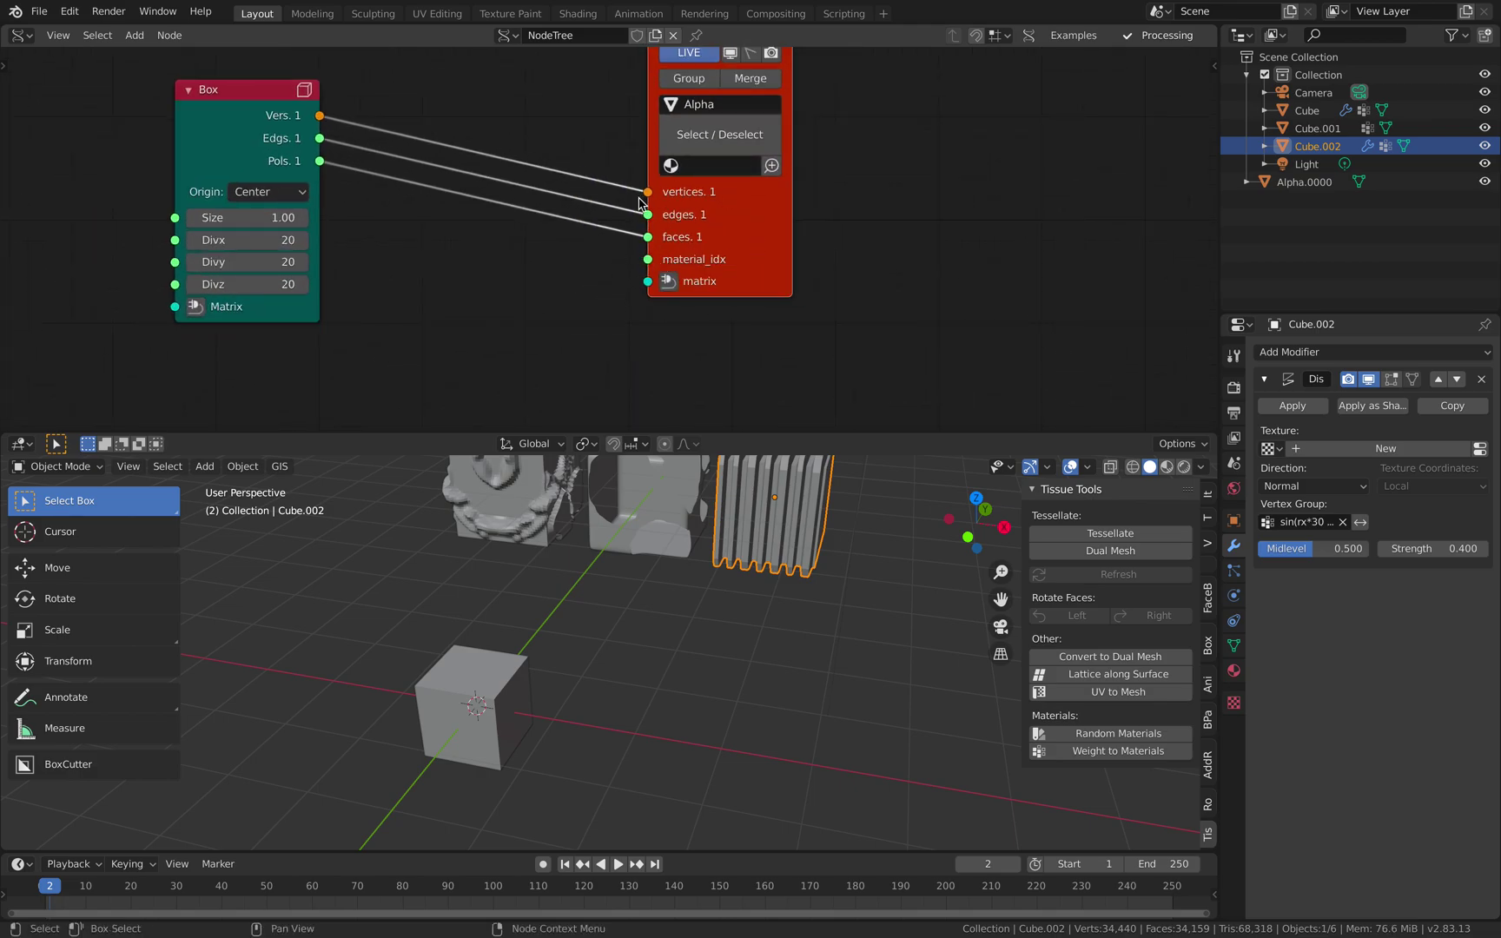
middle_click_drag(716, 239, 799, 256)
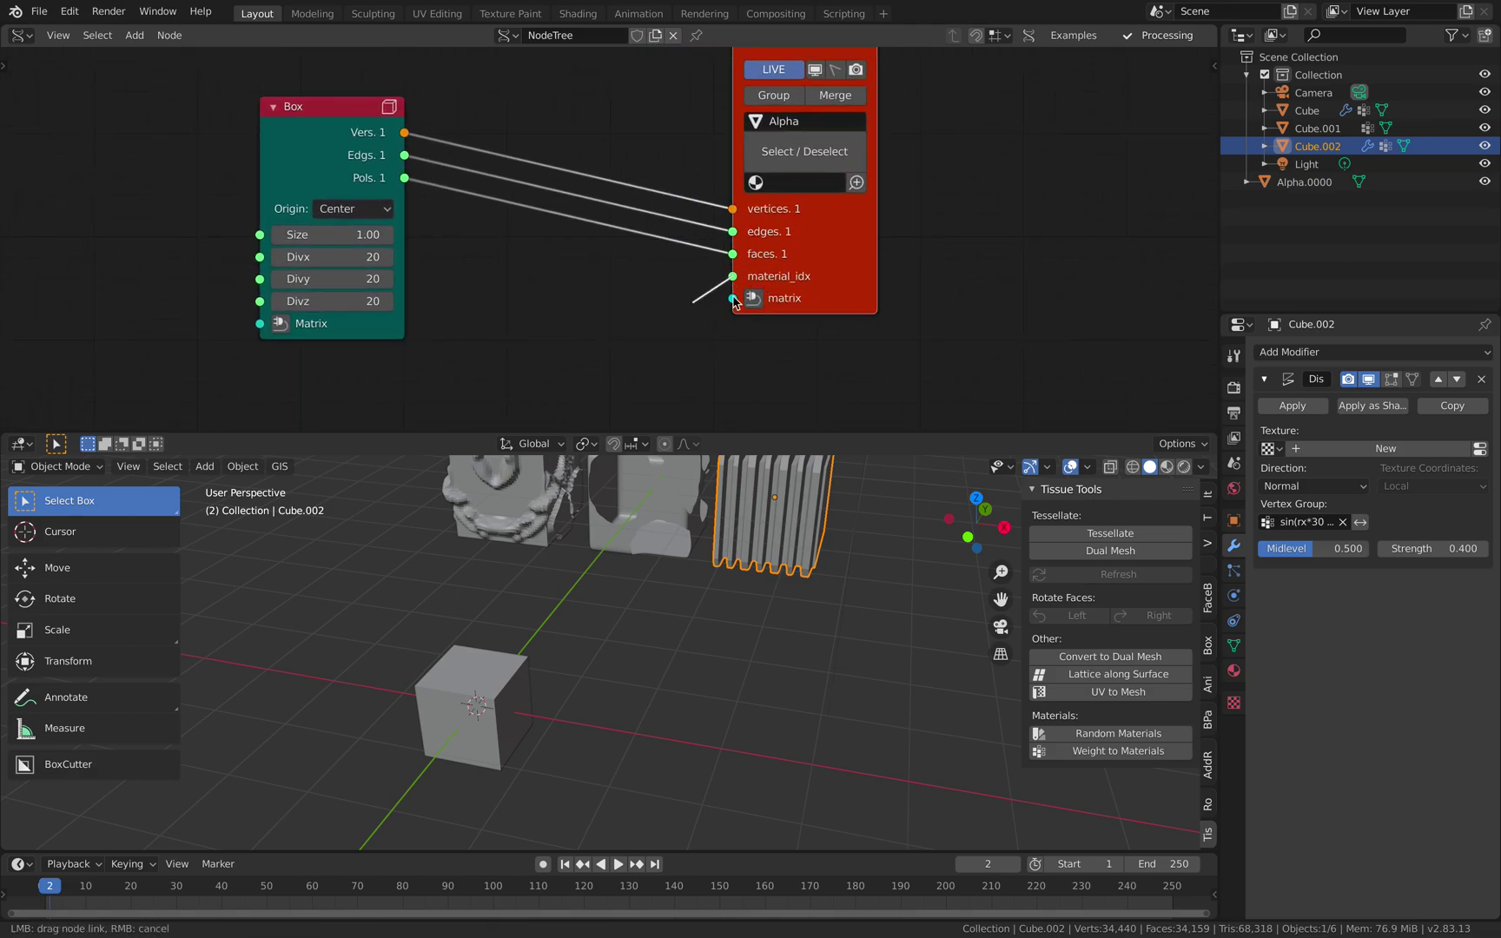
left_click_drag(735, 302, 738, 306)
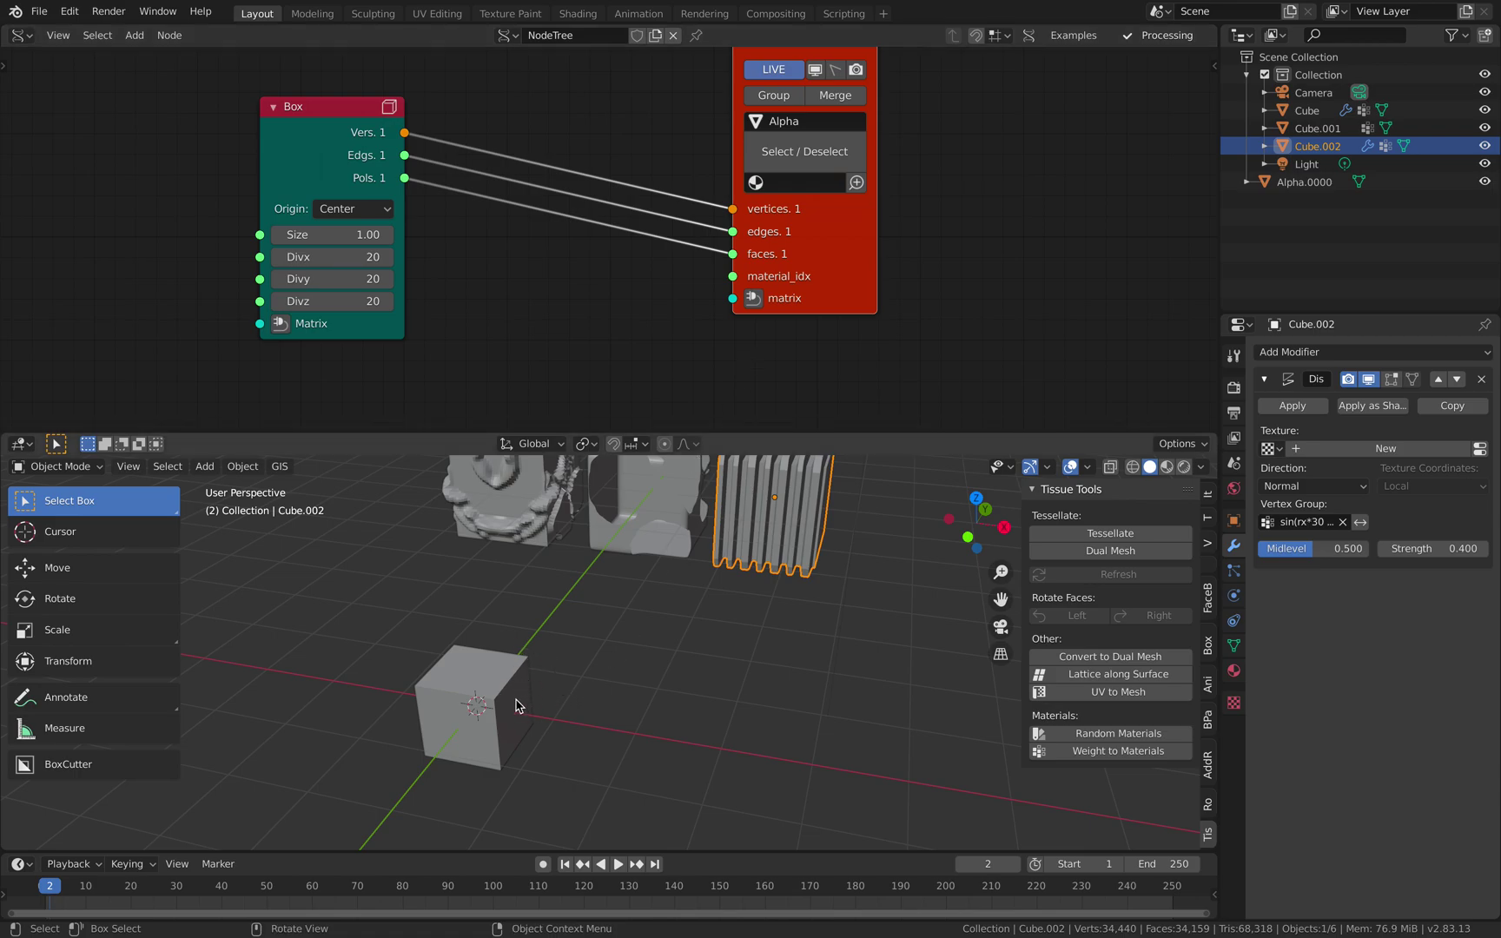
left_click(63, 469)
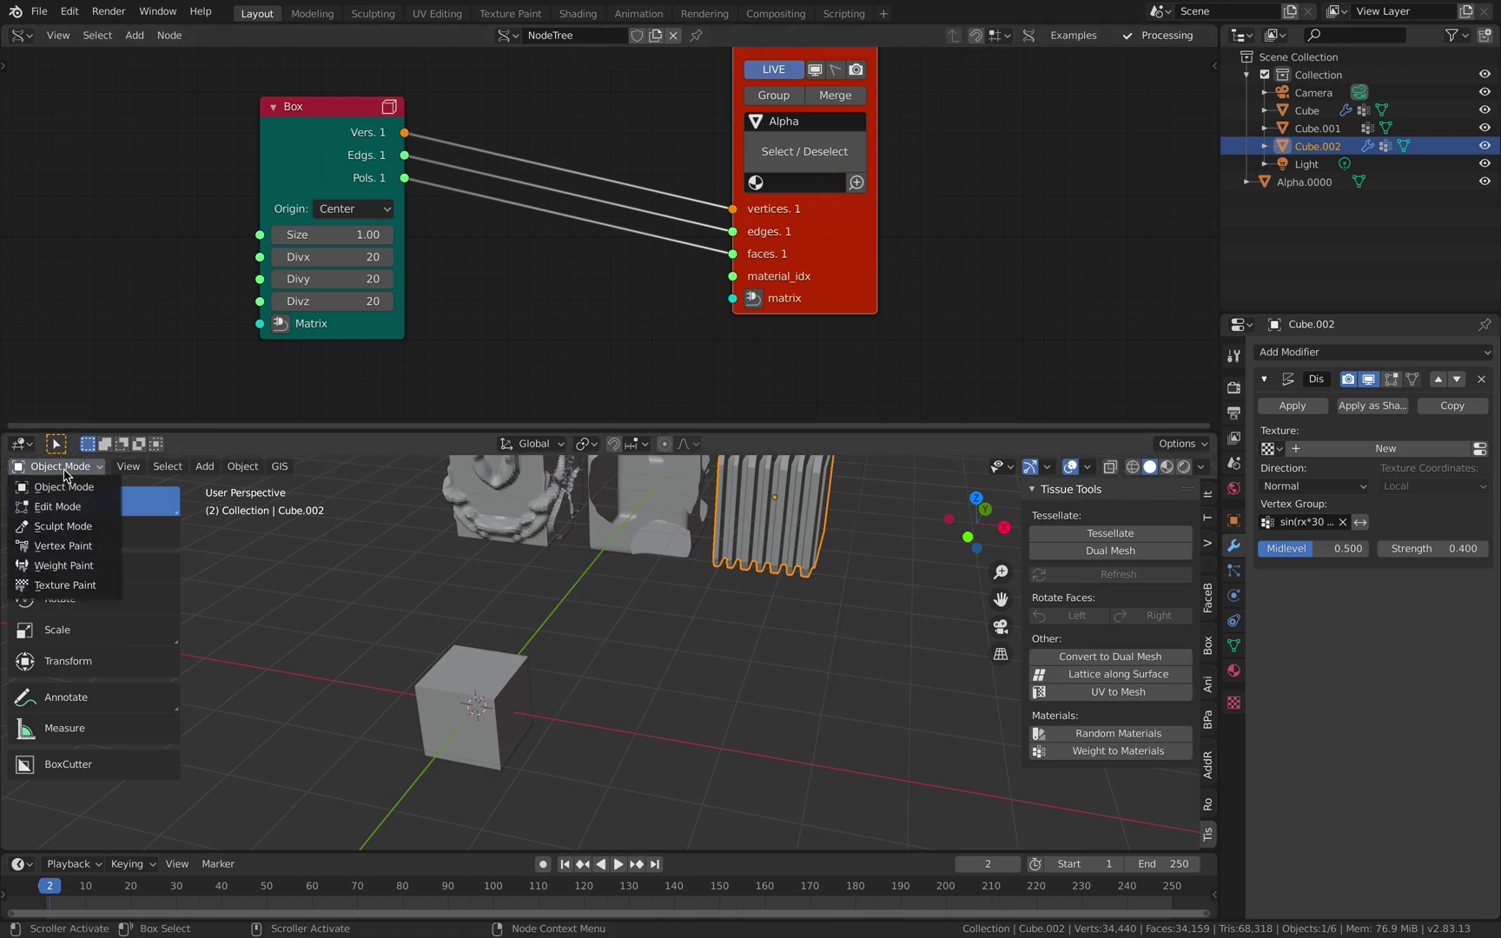
scroll(597, 326, "down", 1)
Rearrange the two existing nodes and add a Vertex group weights node on the far side of the viewer node
left_click_drag(372, 172, 353, 150)
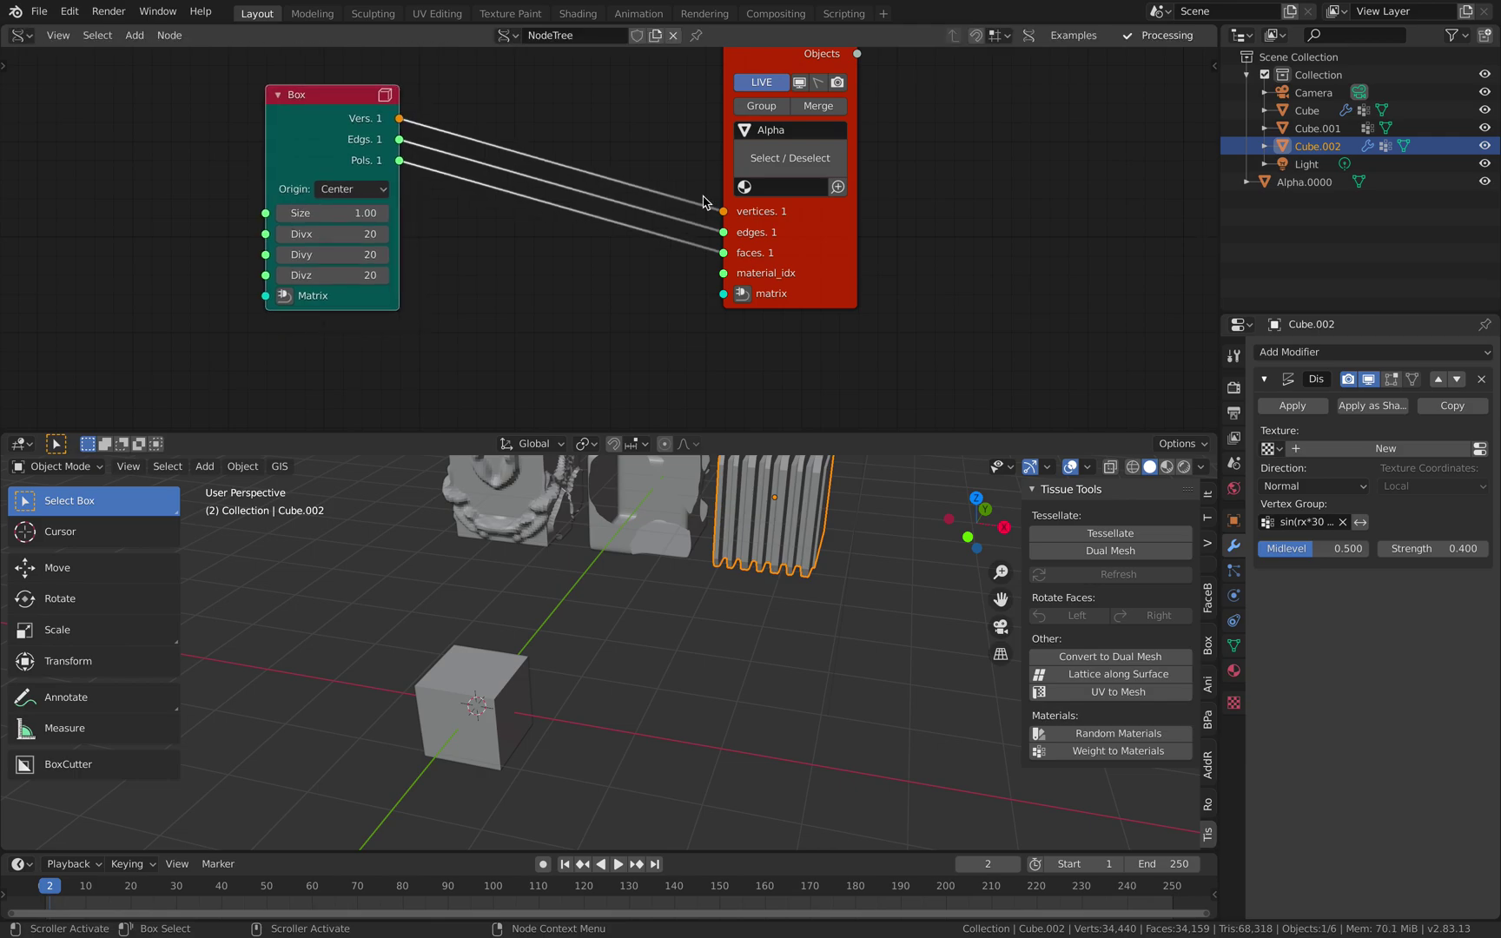
left_click_drag(820, 238, 926, 252)
scroll(863, 235, "down", 2)
key("alt+space")
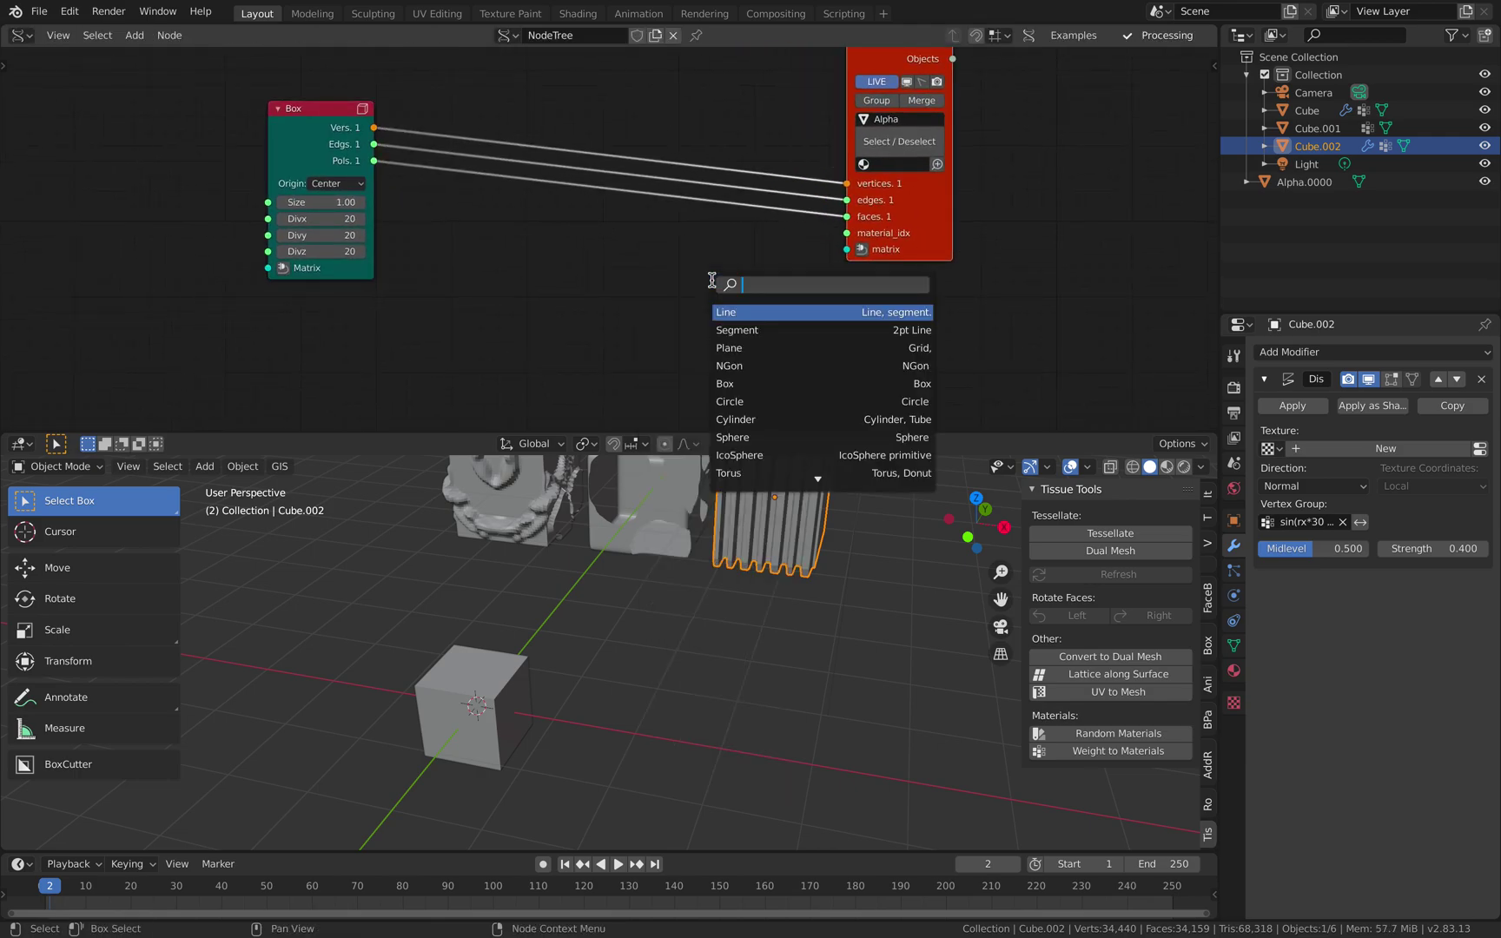
type("vertex")
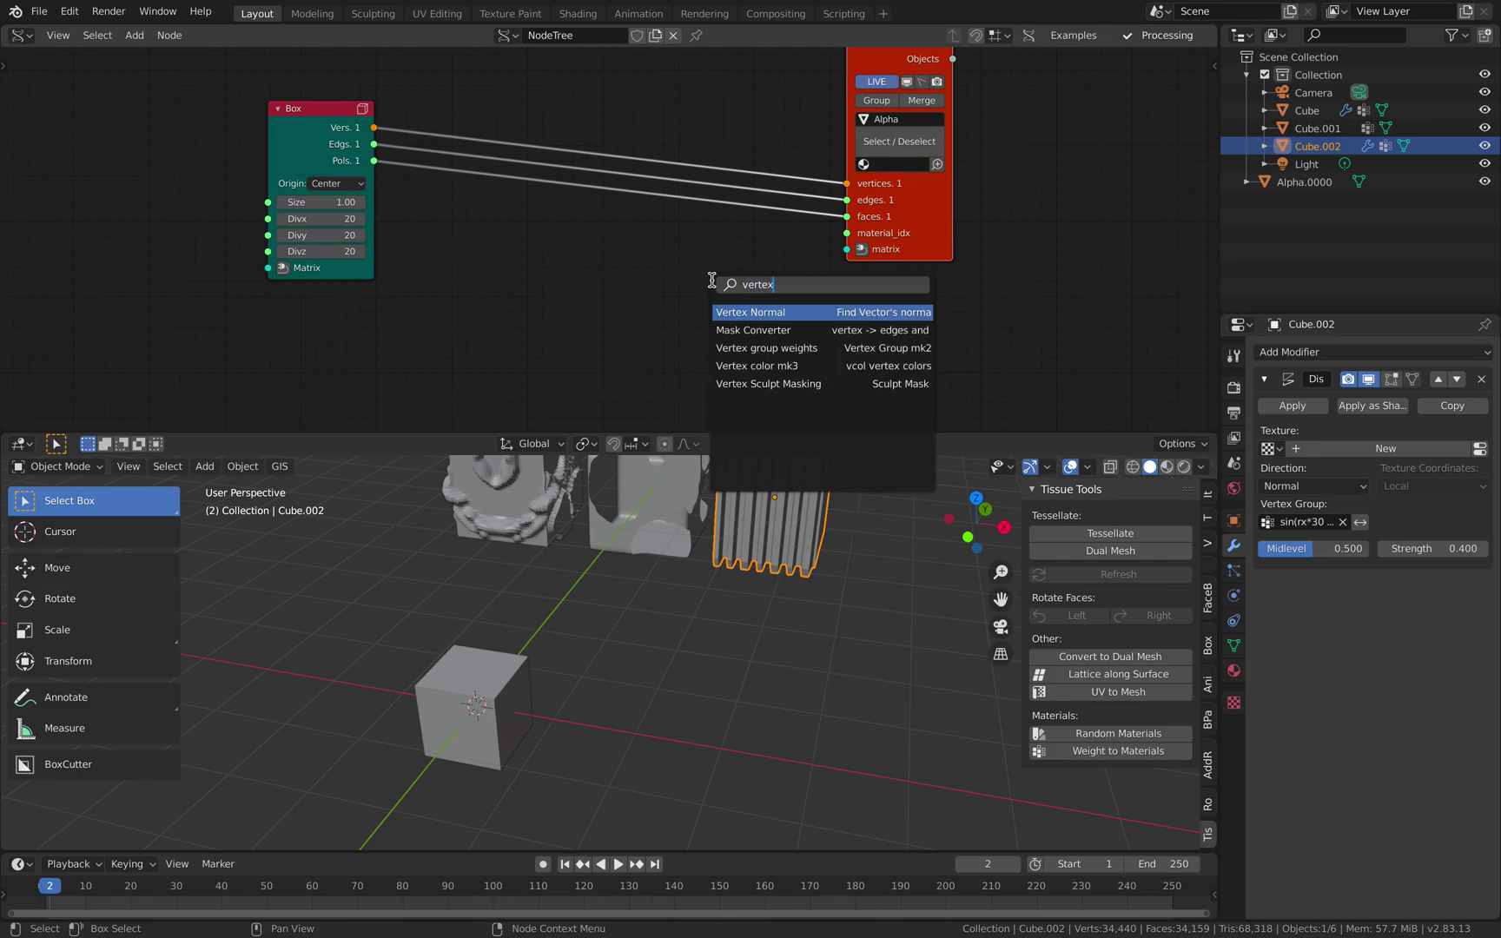
key("Down")
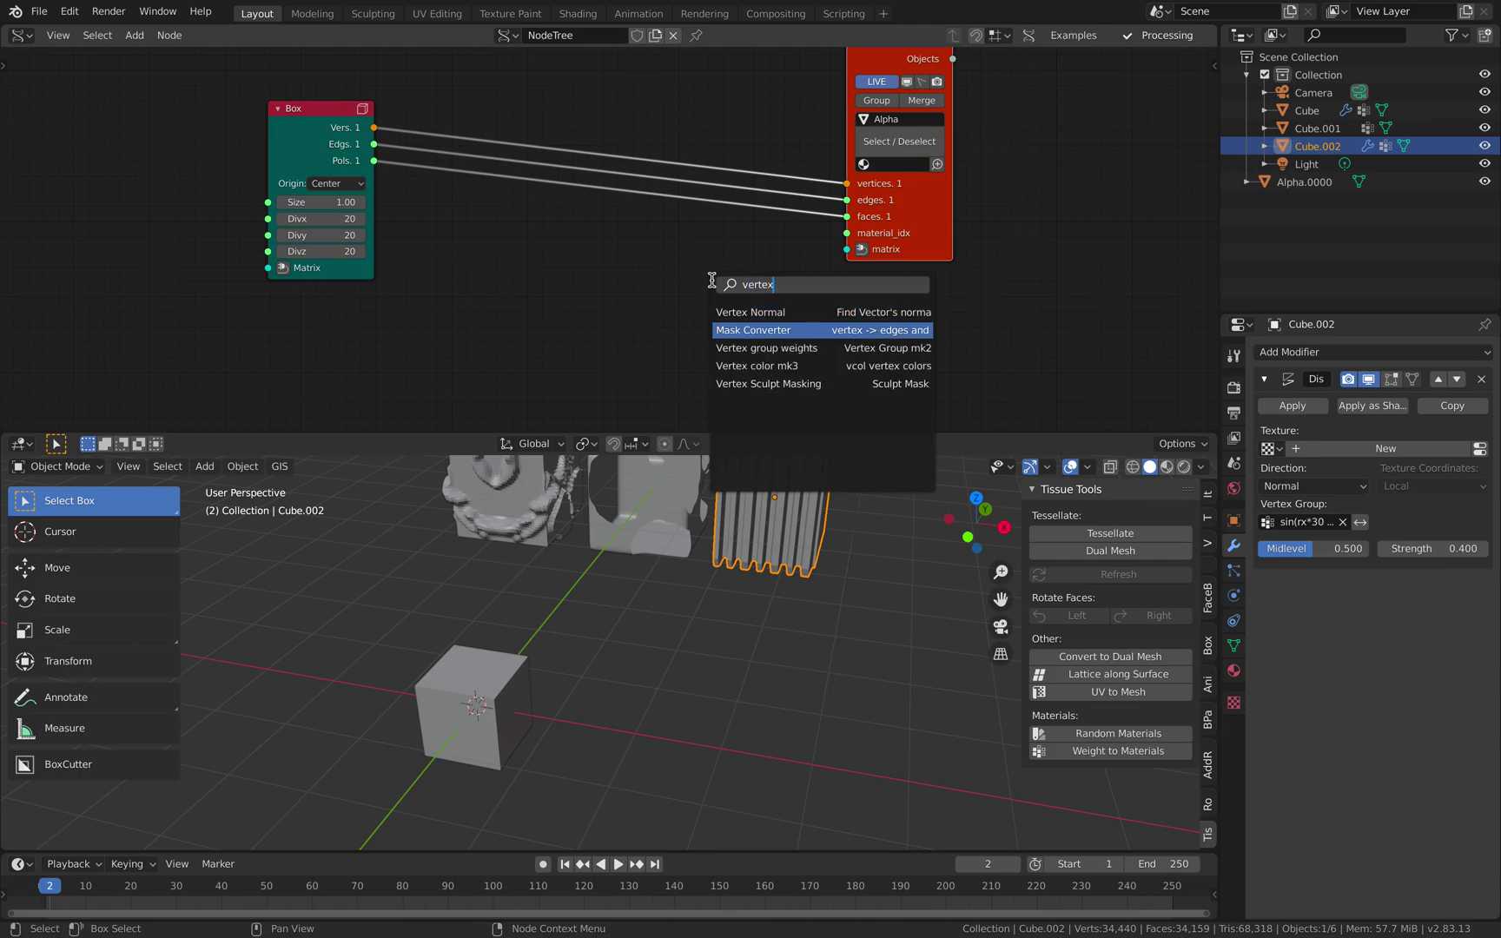
type("x")
key("ctrl+BackSpace")
type("wei")
key("Return")
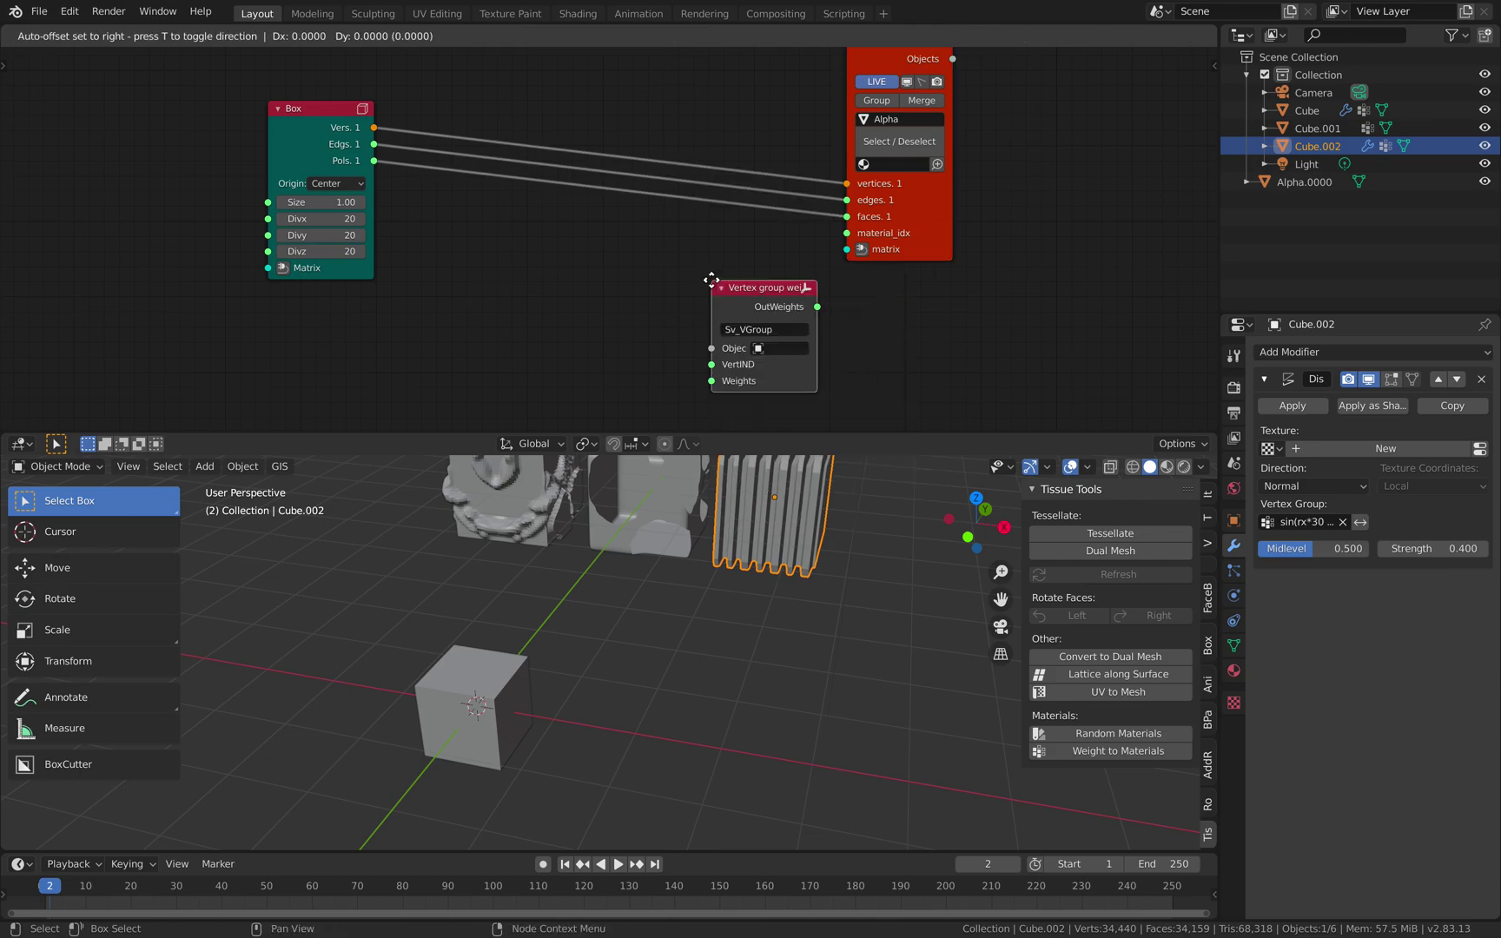
left_click(996, 228)
left_click_drag(934, 221, 771, 271)
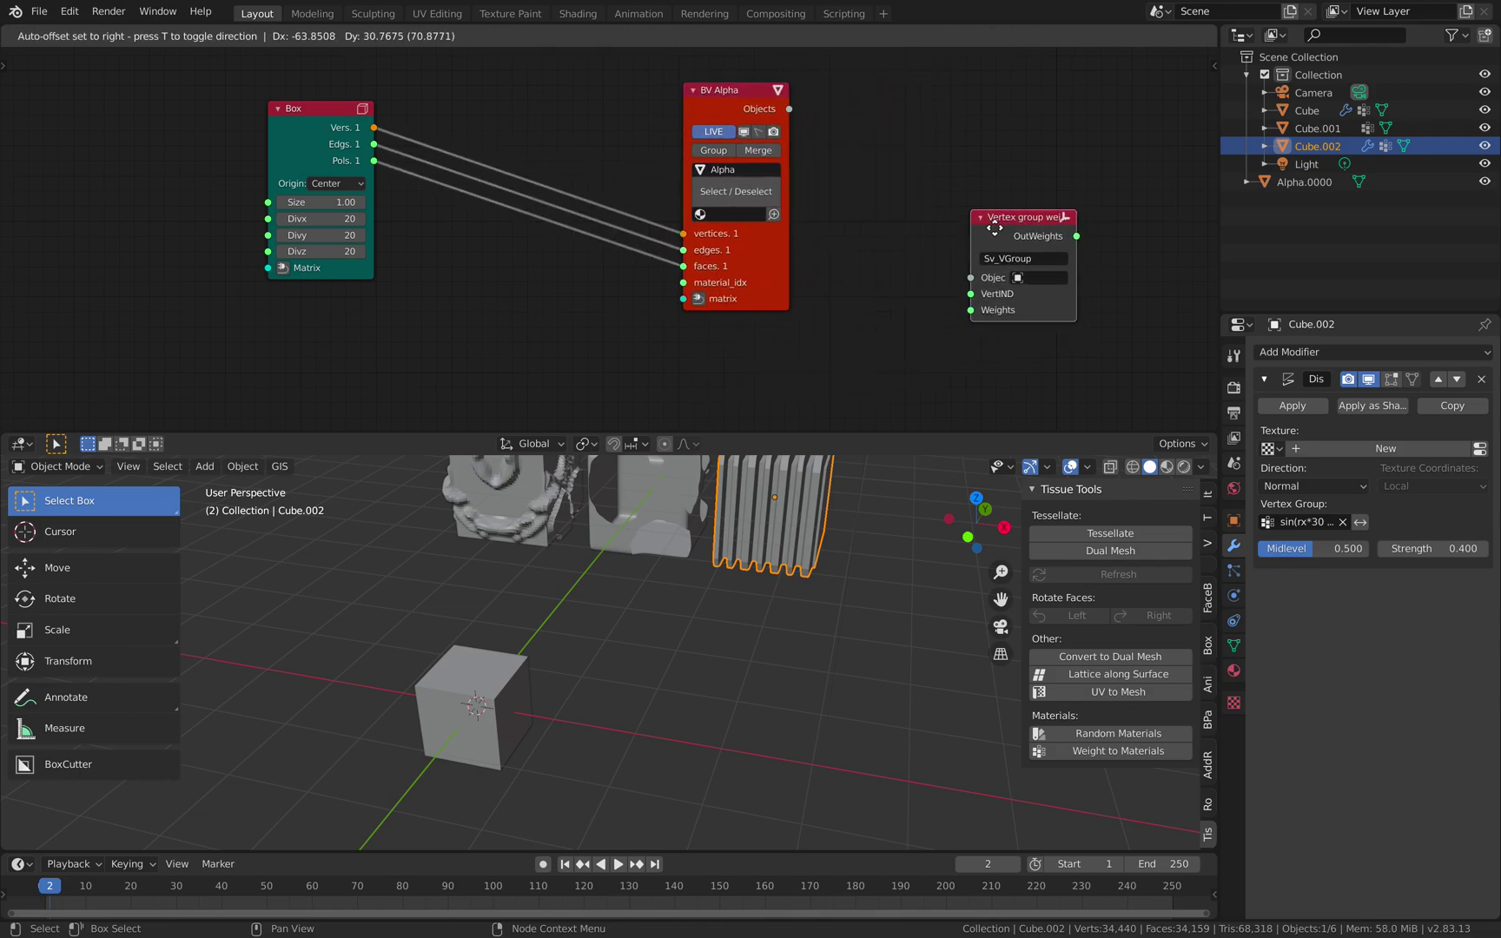
left_click_drag(1095, 268, 1024, 204)
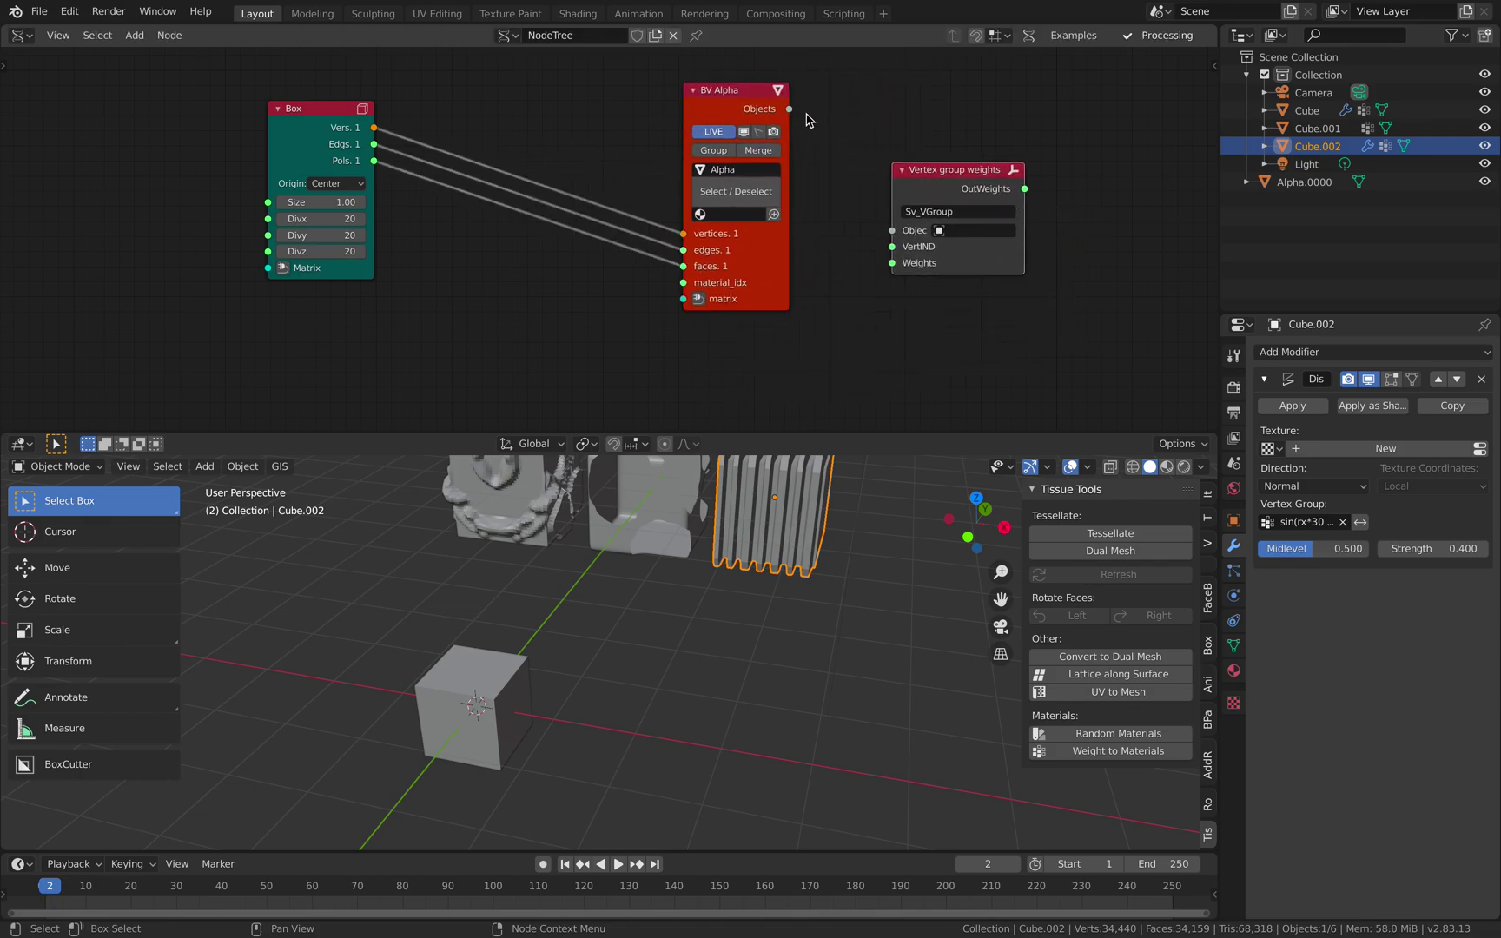
Link the viewer node's Objects output to the Object input of the Vertex group weights node
left_click_drag(789, 108, 732, 94)
left_click_drag(996, 260, 1020, 253)
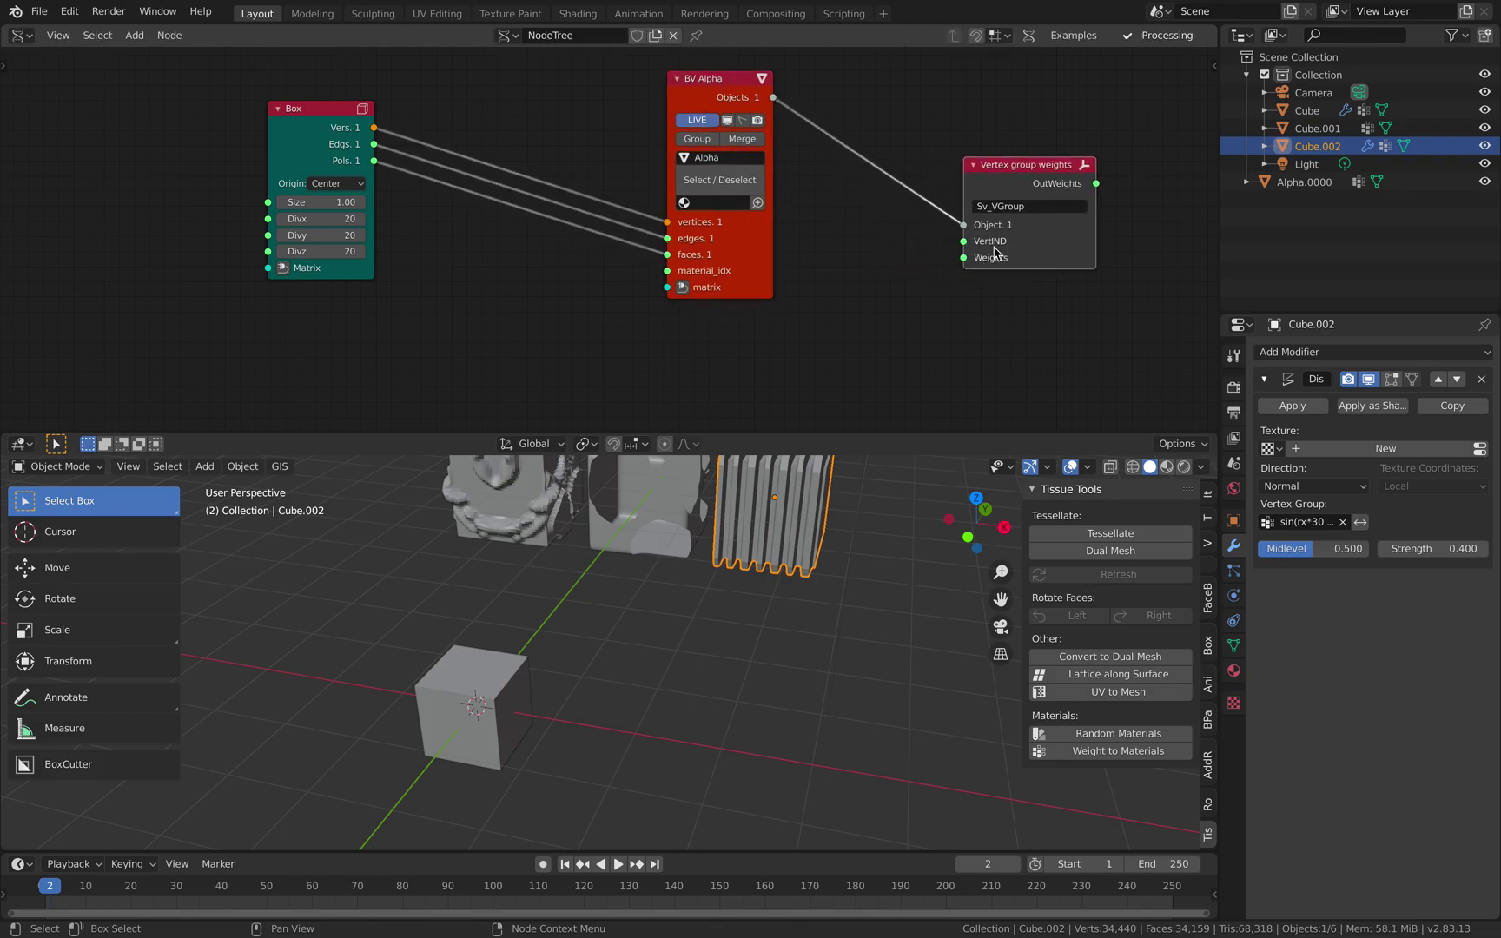
Rearrange the Box and viewer nodes to free space beneath the viewer node
middle_click_drag(625, 554, 577, 548)
left_click(65, 470)
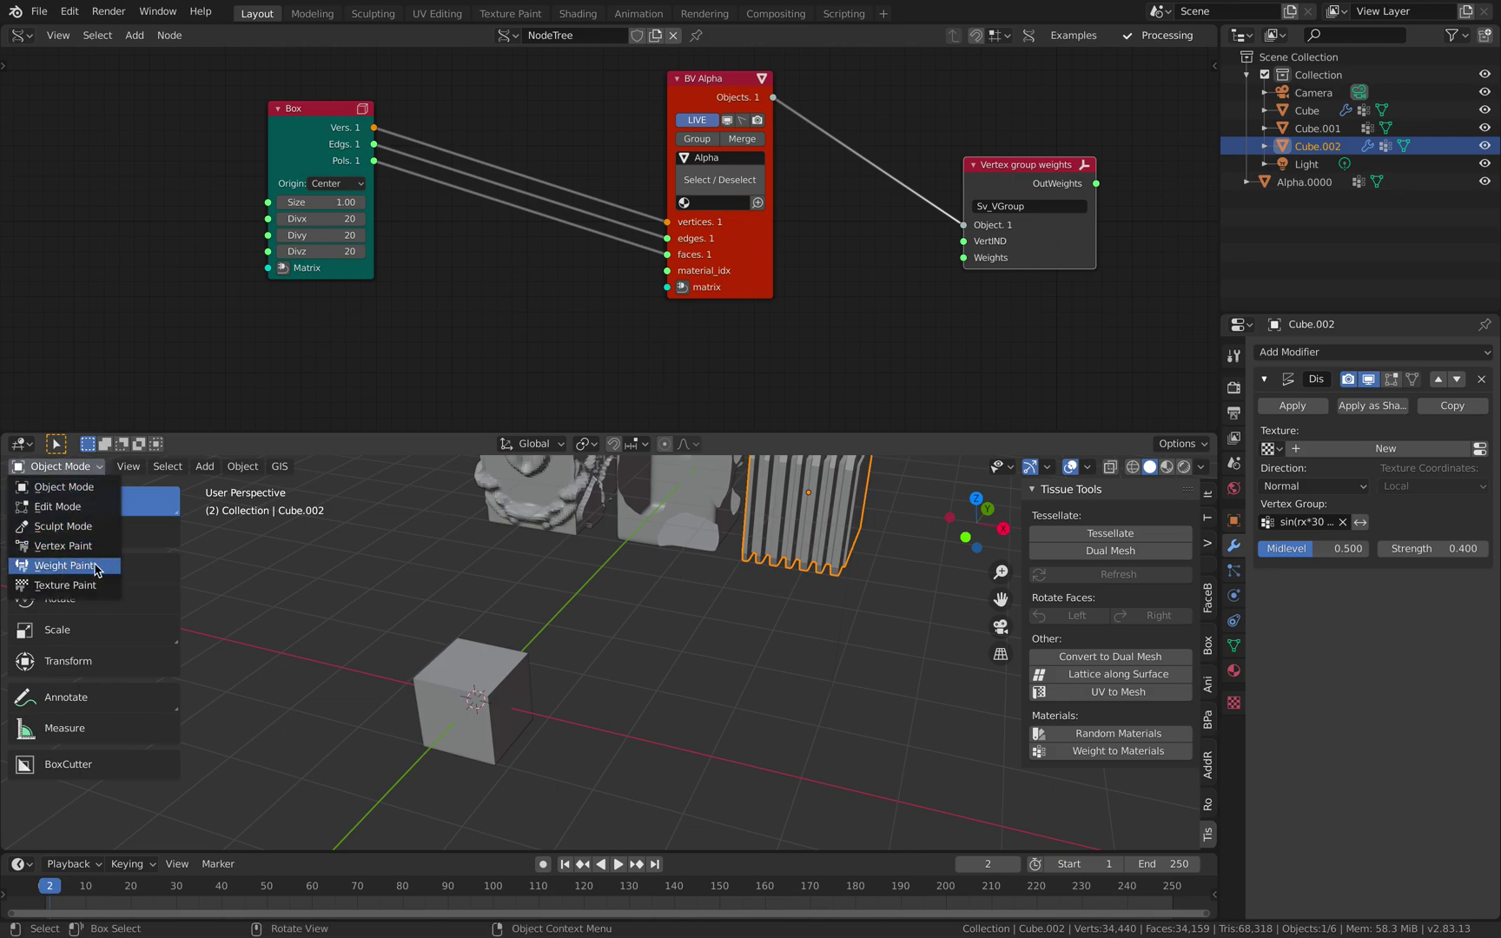
left_click(384, 154)
left_click_drag(313, 119, 390, 102)
left_click_drag(741, 226, 738, 149)
left_click_drag(376, 120, 296, 200)
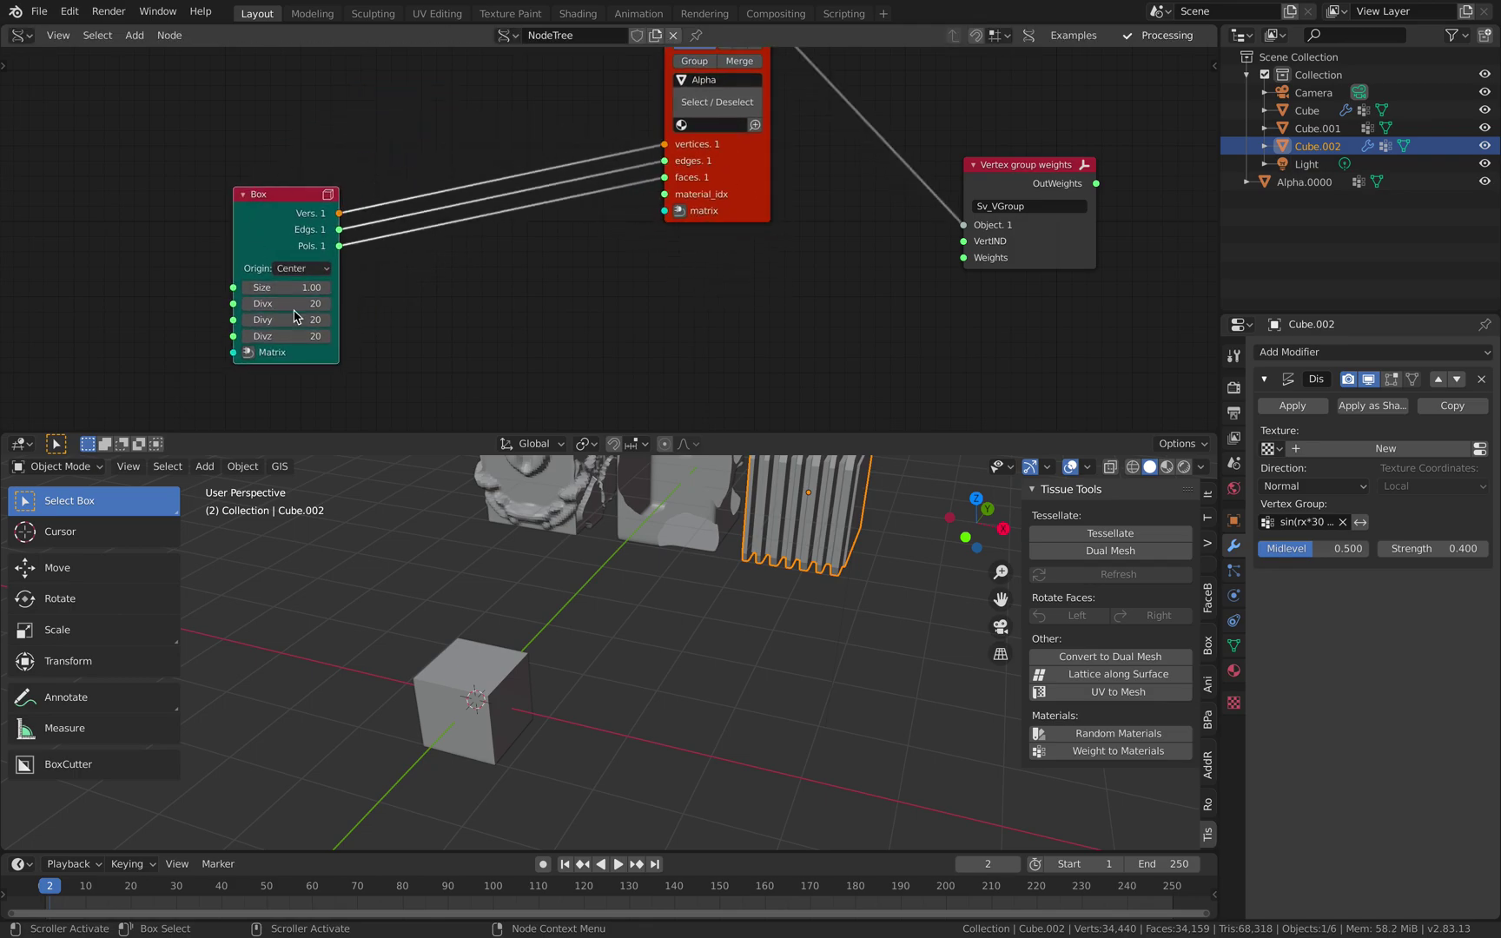
Add a Vector Noise node in the free space between the Box and Vertex group weights nodes
left_click(514, 284)
key("shift+a")
left_click(515, 284)
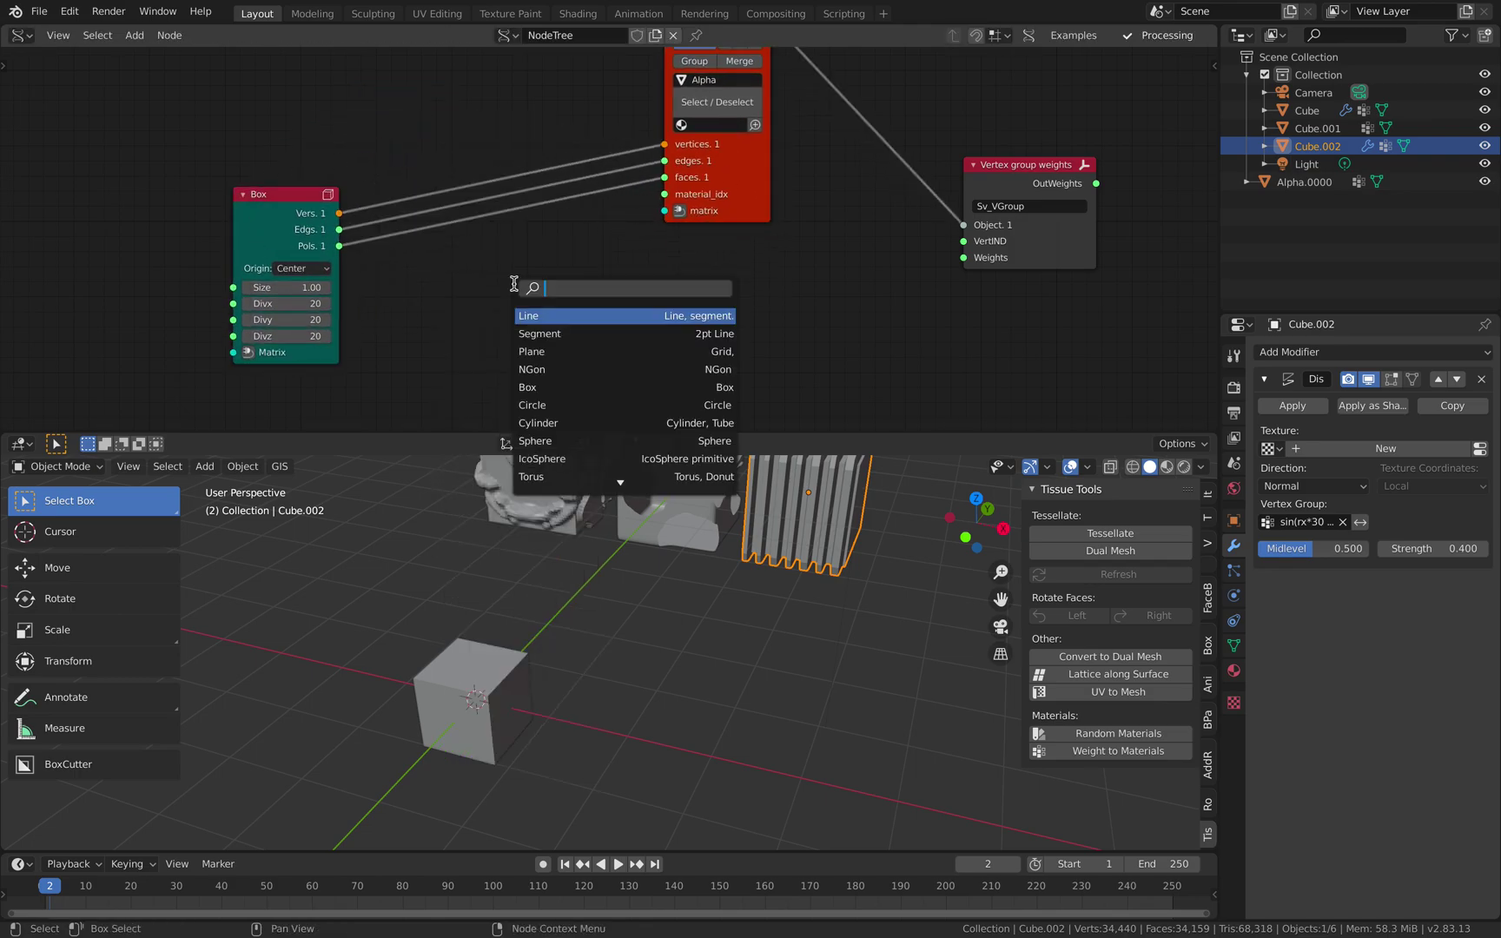
type("vector n")
key("Return")
left_click(514, 290)
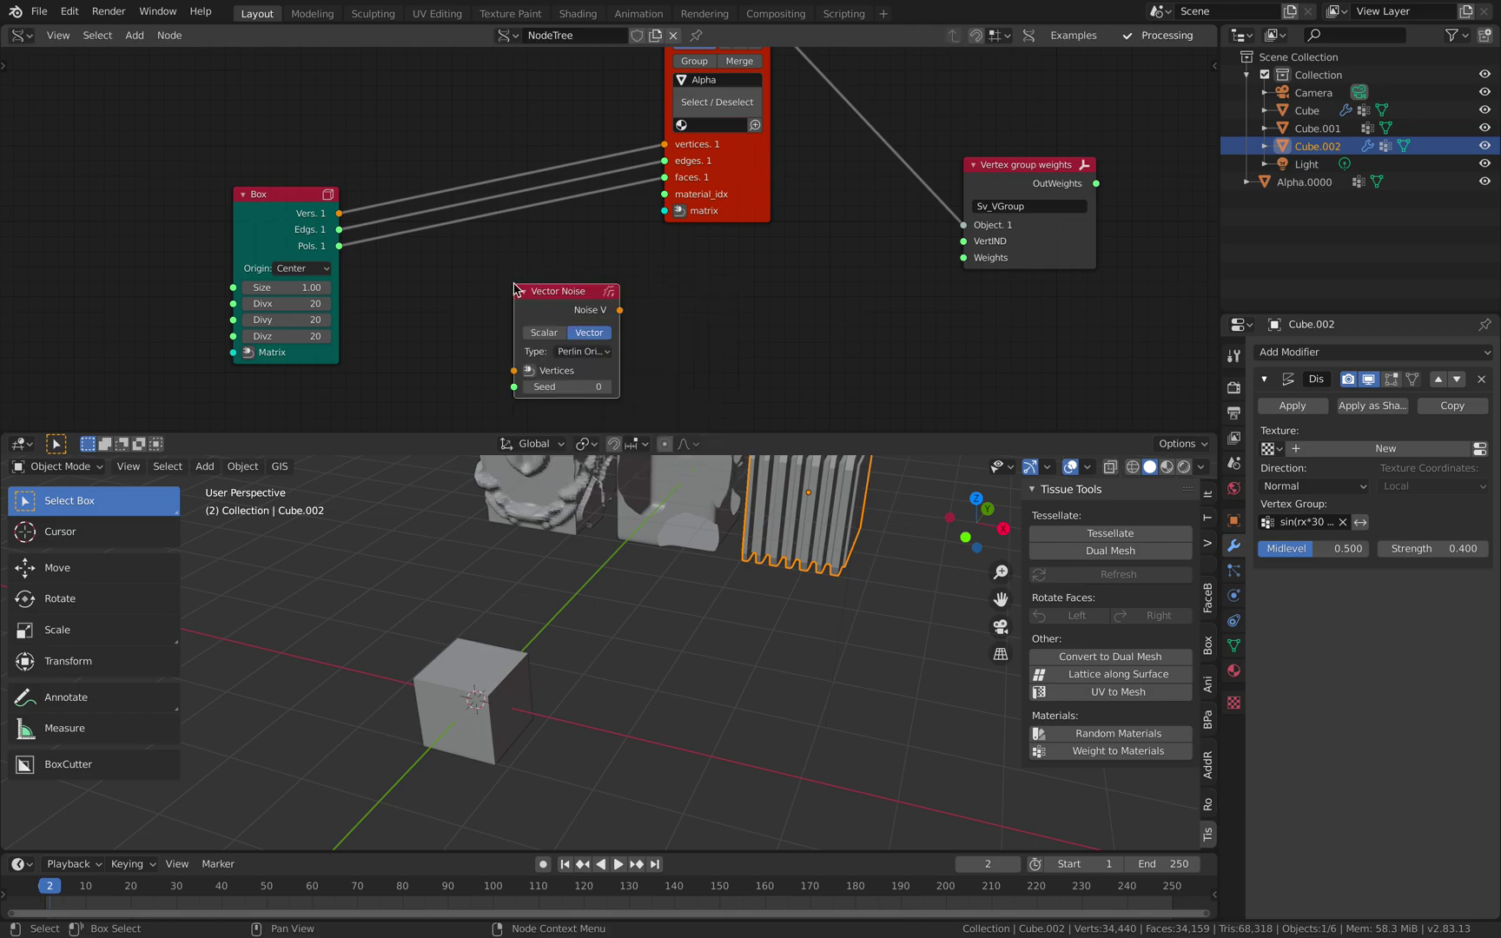
Wire the Box vertices through the Vector Noise node, set to Scalar, into the Weights input of the Vertex group weights node
left_click_drag(340, 215, 345, 220)
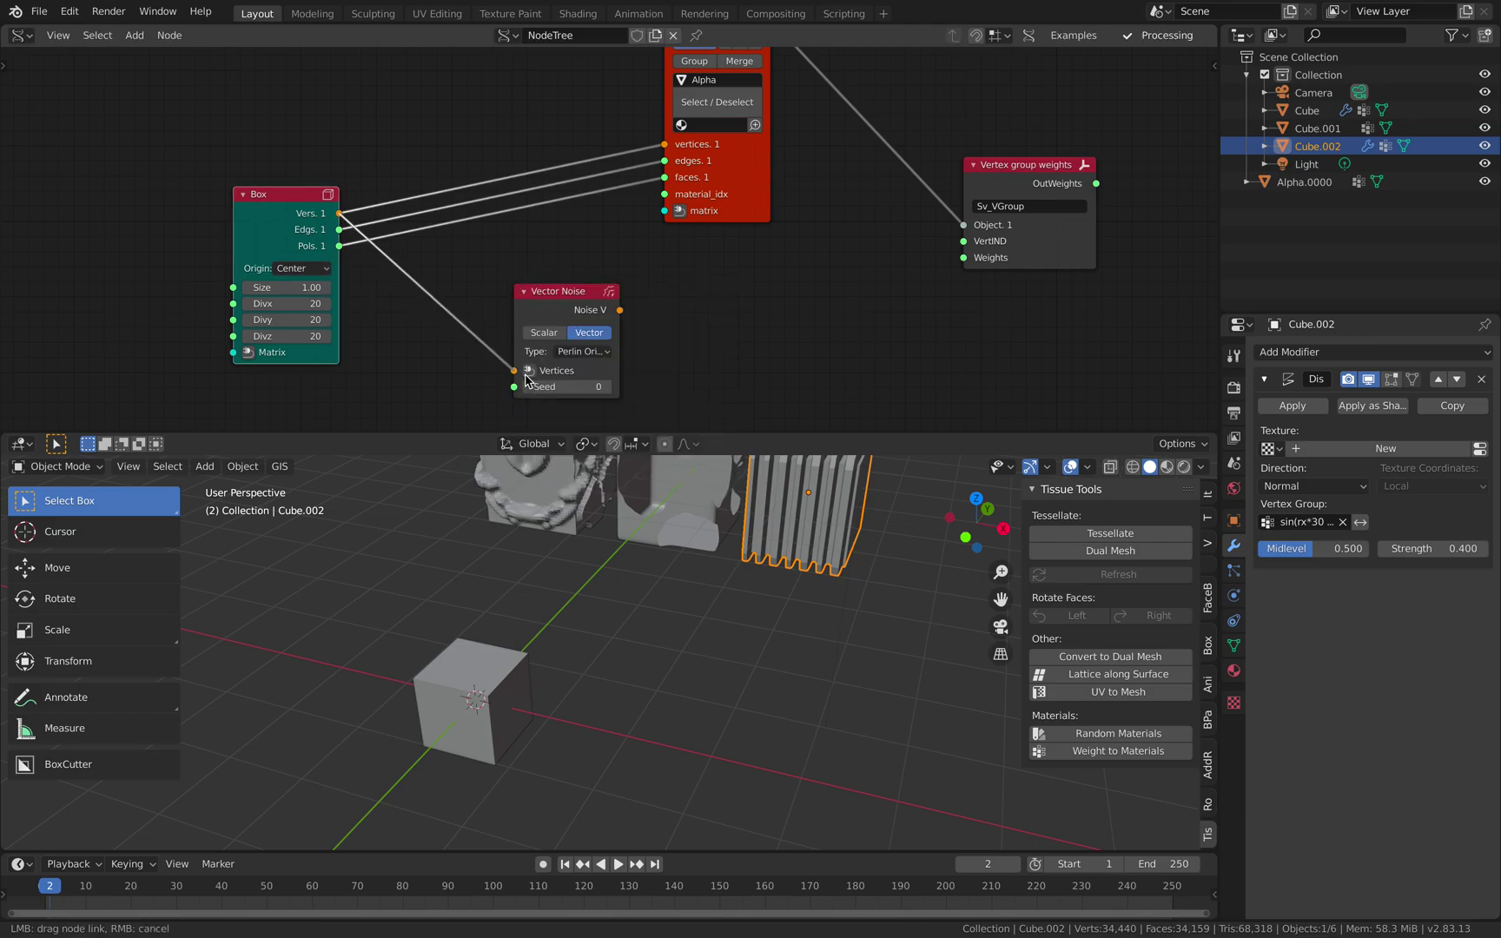
left_click_drag(526, 380, 525, 377)
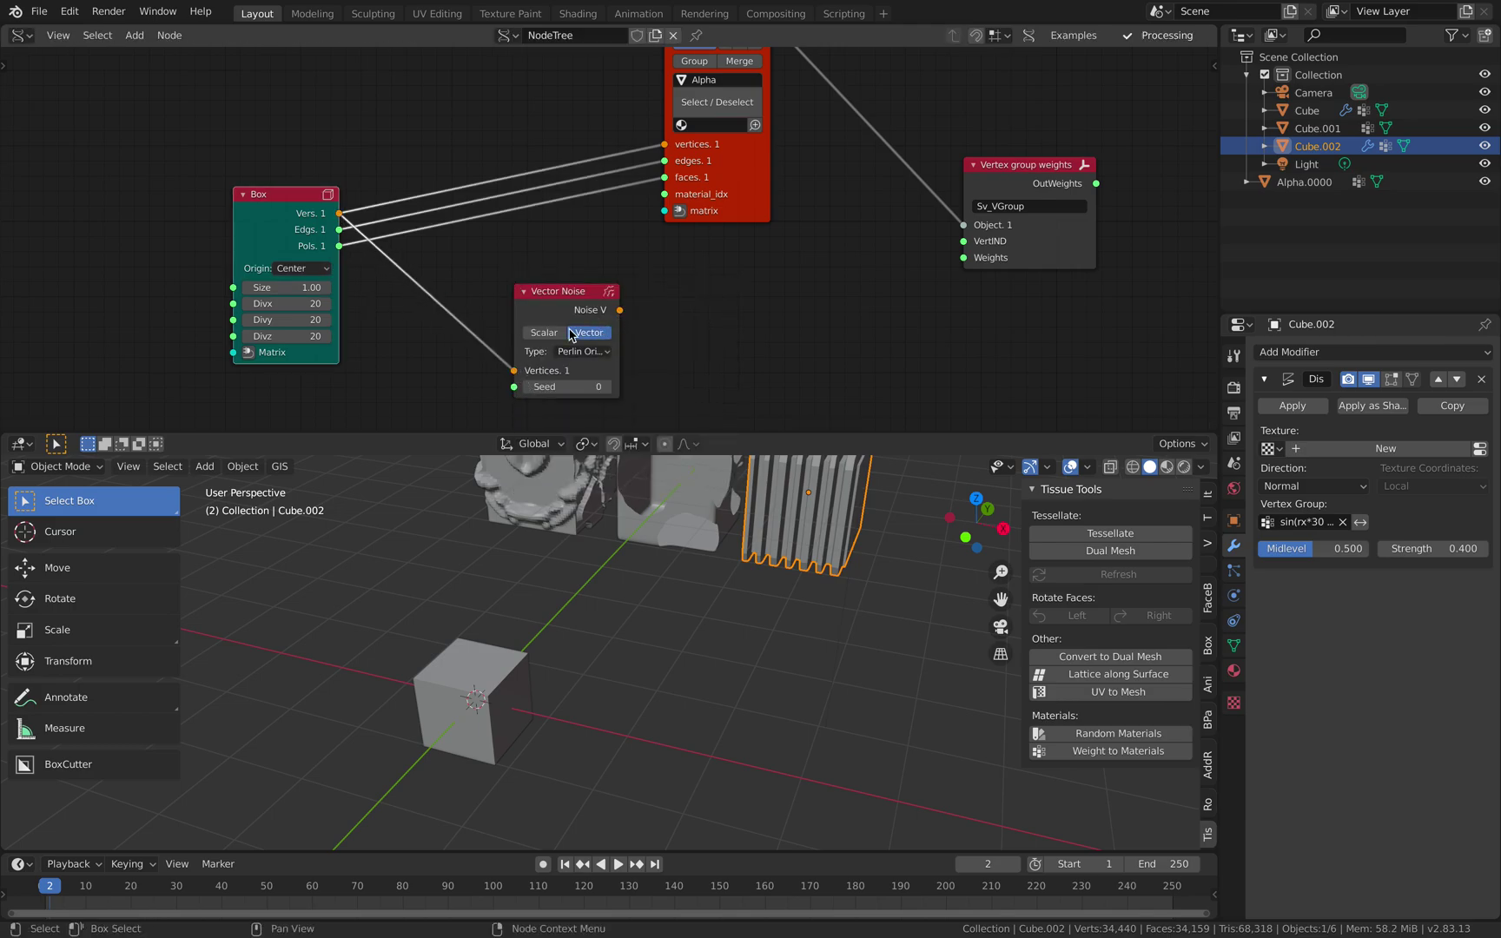
left_click_drag(569, 332, 840, 246)
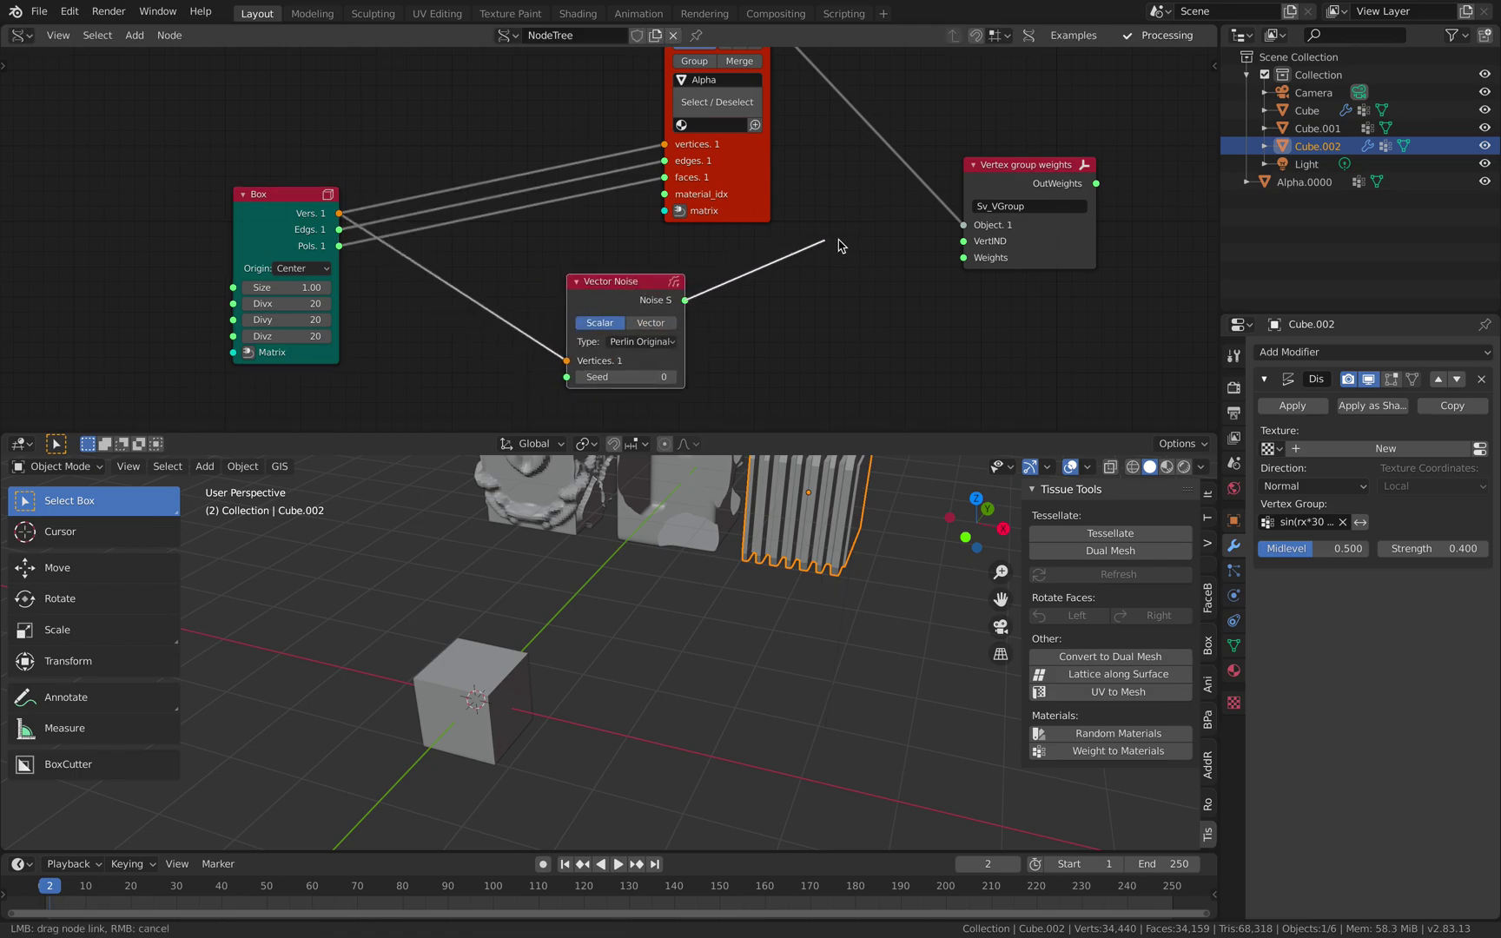
left_click_drag(955, 256, 961, 257)
left_click_drag(997, 244, 920, 258)
Save the file and switch the node-generated cube to Weight Paint mode
middle_click_drag(596, 731, 642, 637, "shift")
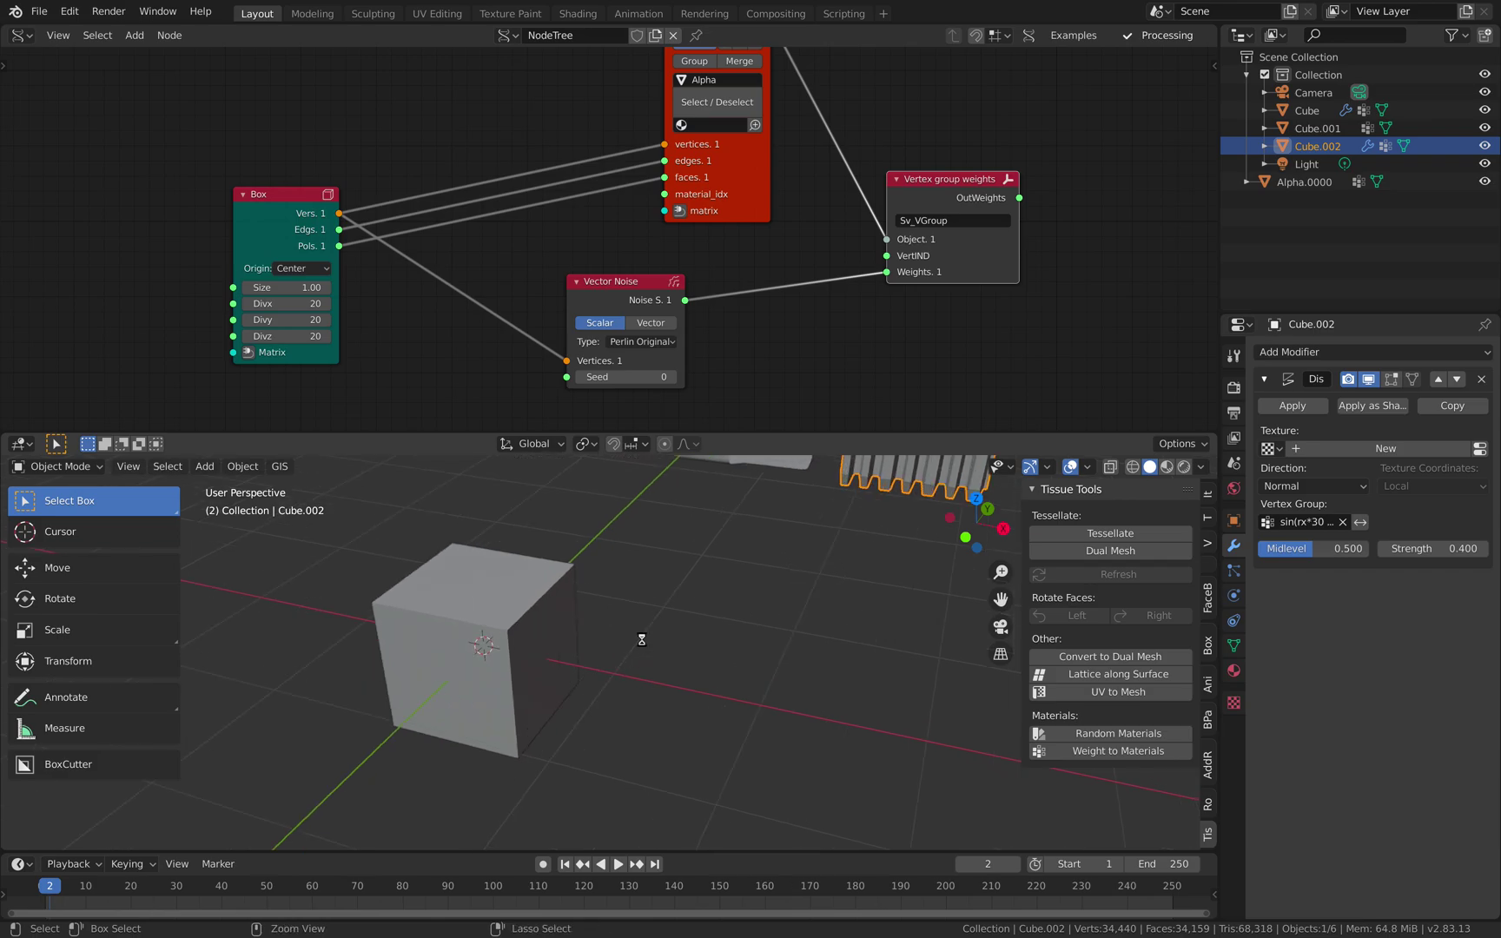
key("ctrl+s")
left_click(464, 606)
left_click(61, 467)
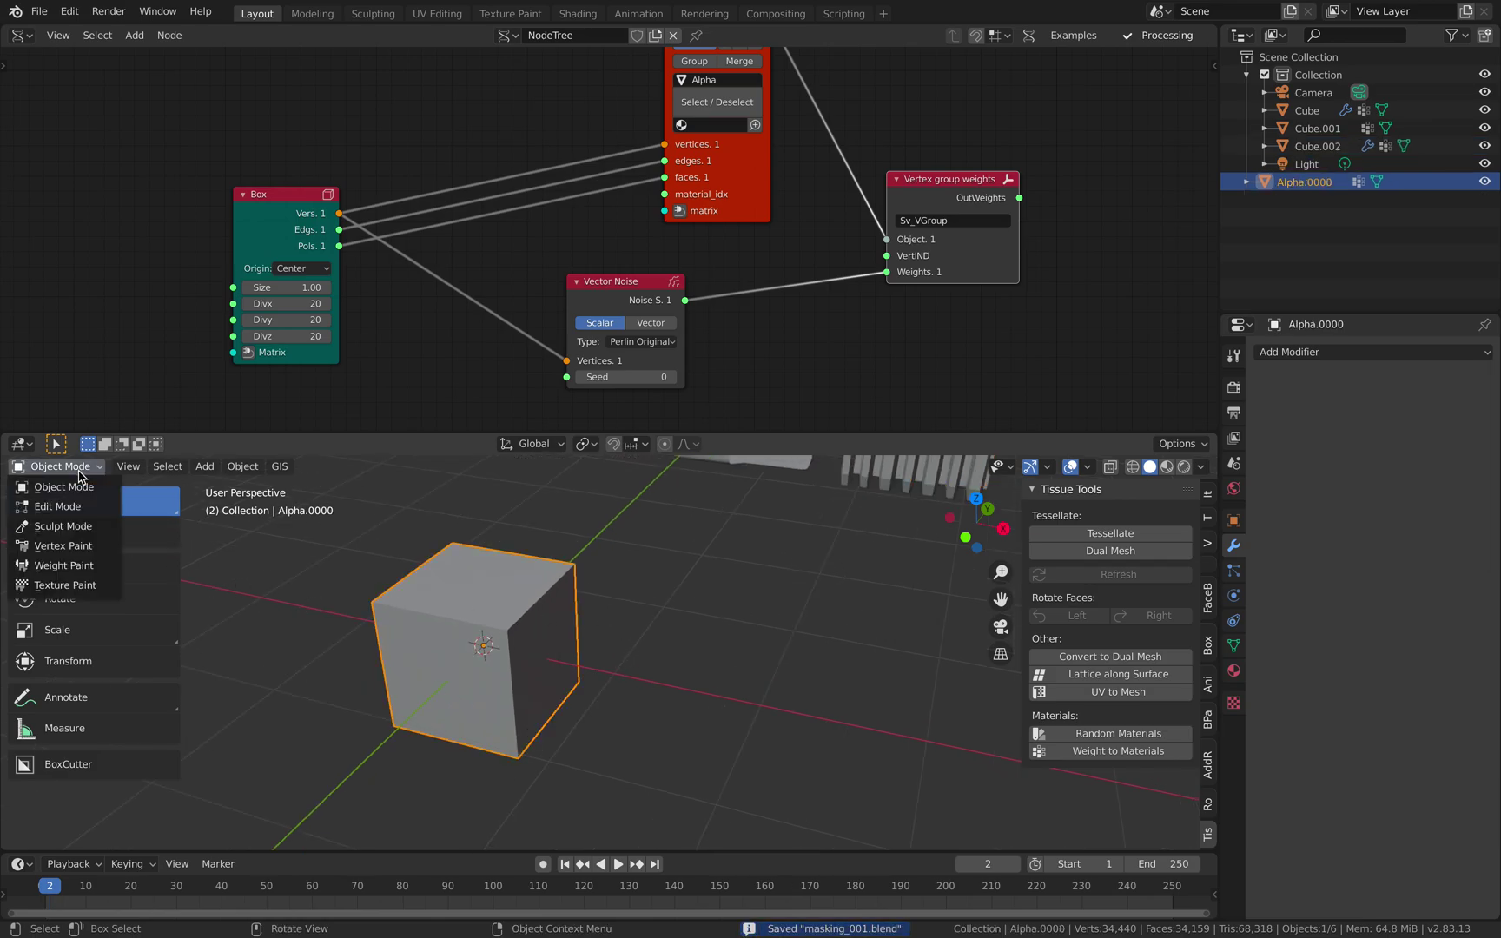
left_click(62, 567)
mouse_move(599, 608)
middle_mouse_down()
mouse_move(417, 569)
mouse_move(607, 623)
middle_mouse_up()
Spread the nodes apart and insert a Map Range node between Vector Noise and Vertex group weights
left_click_drag(619, 360, 681, 331)
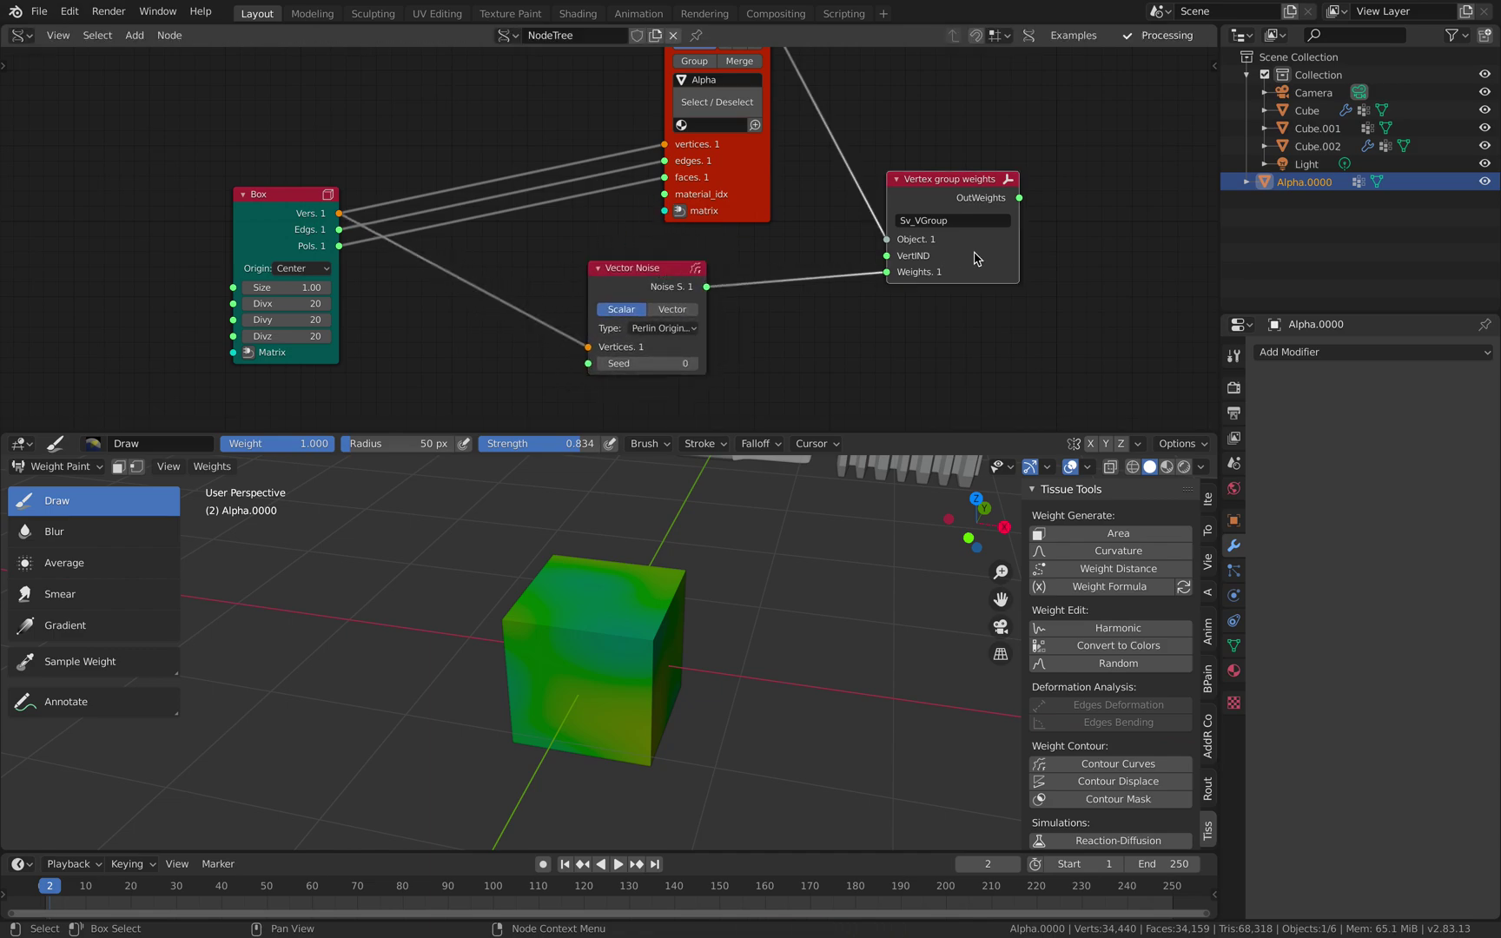
scroll(808, 230, "down", 3)
scroll(591, 656, "up", 2)
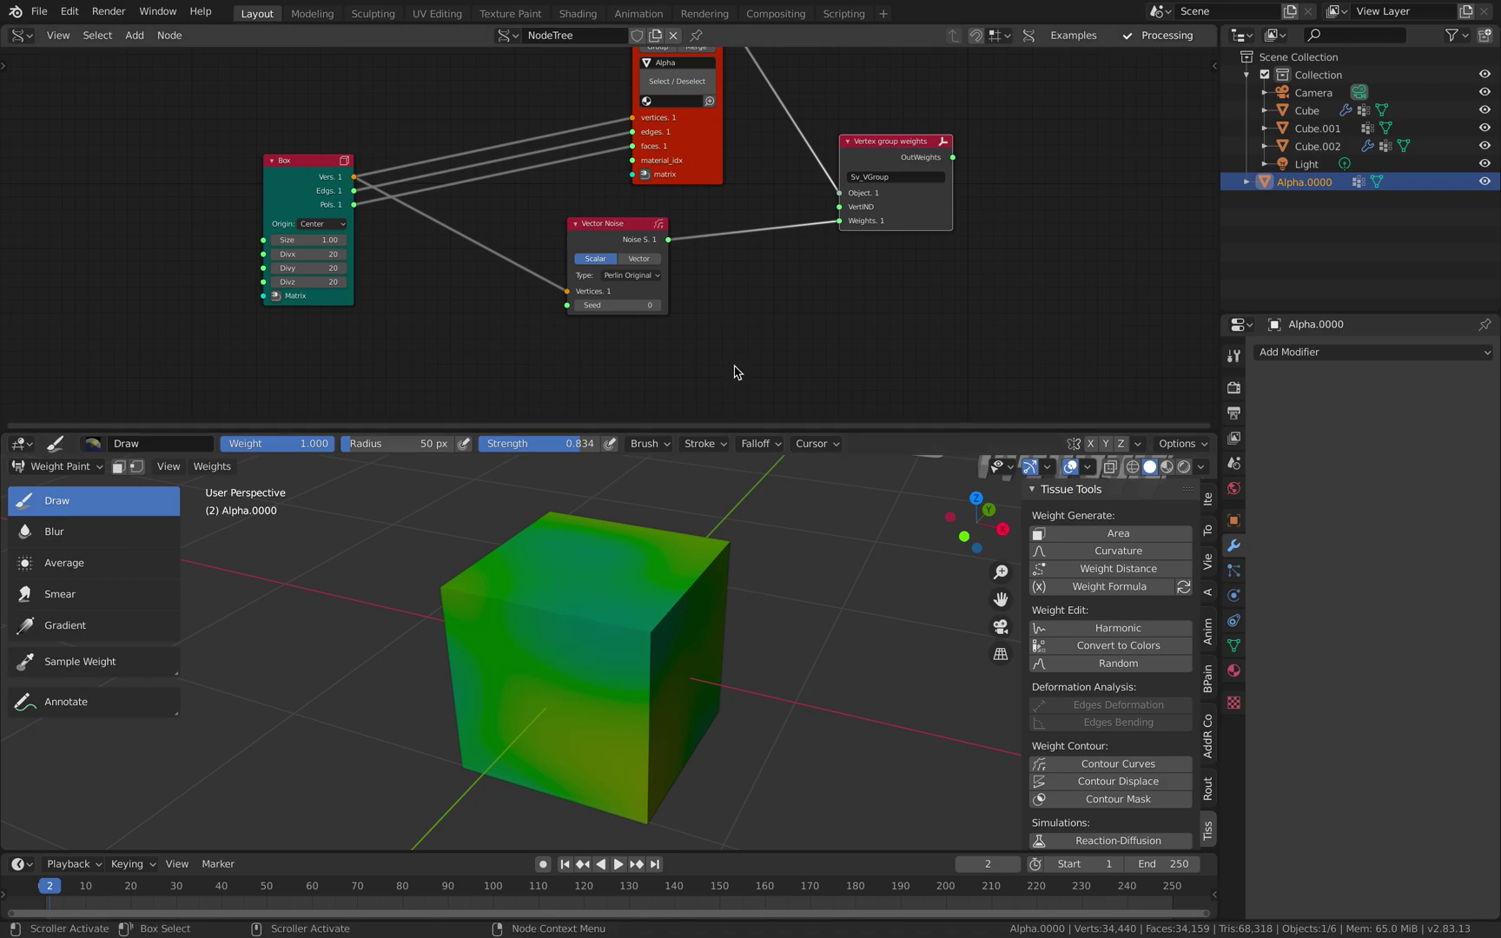
left_click_drag(921, 209, 942, 215)
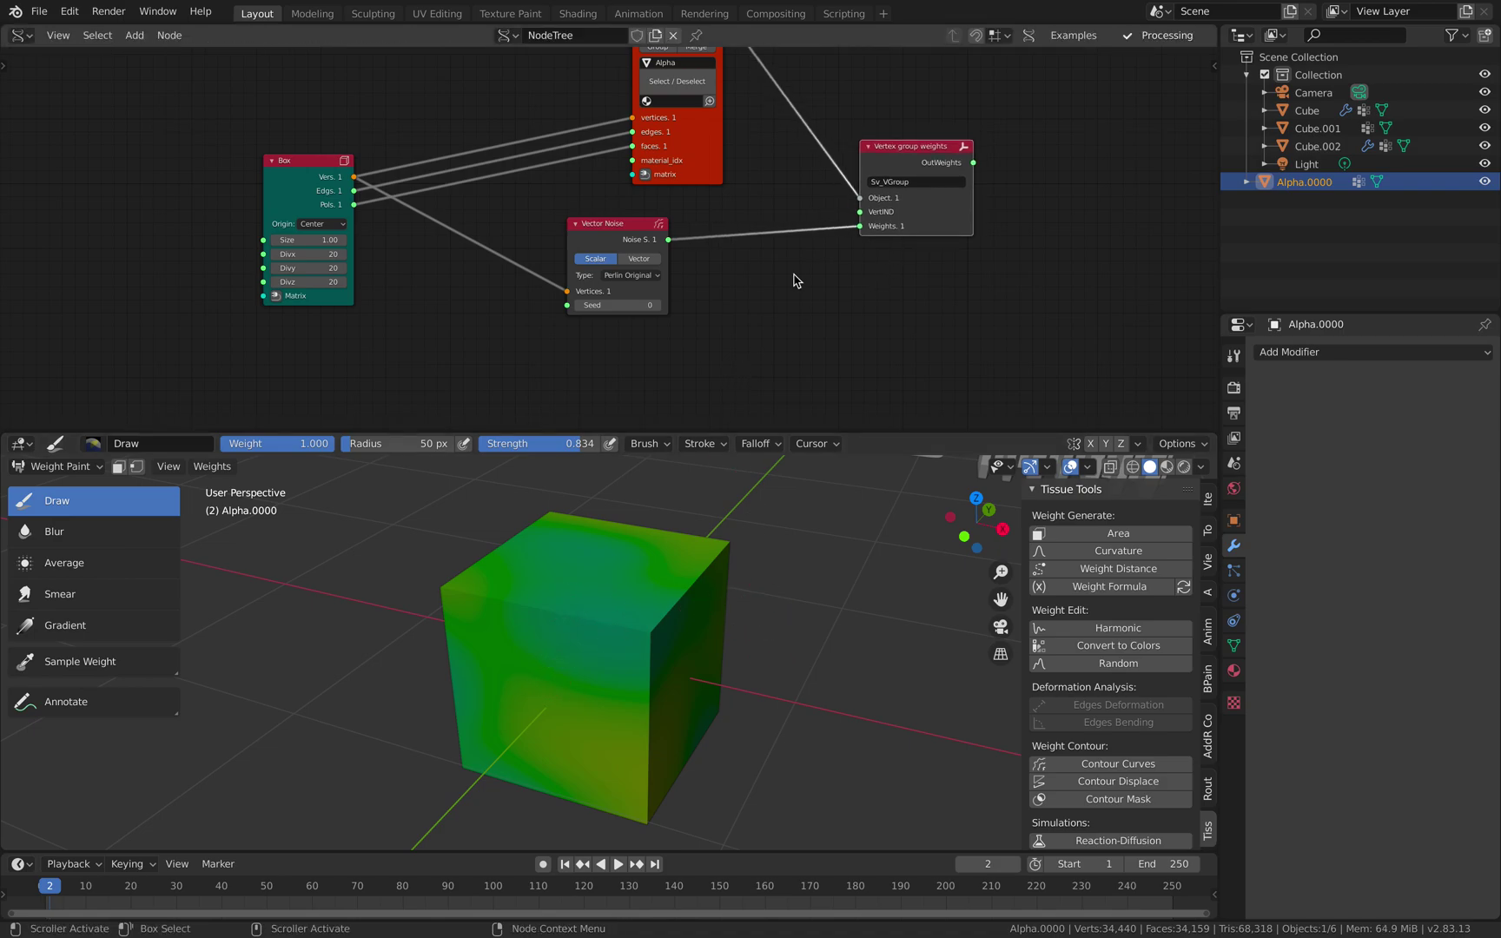
key("alt+space")
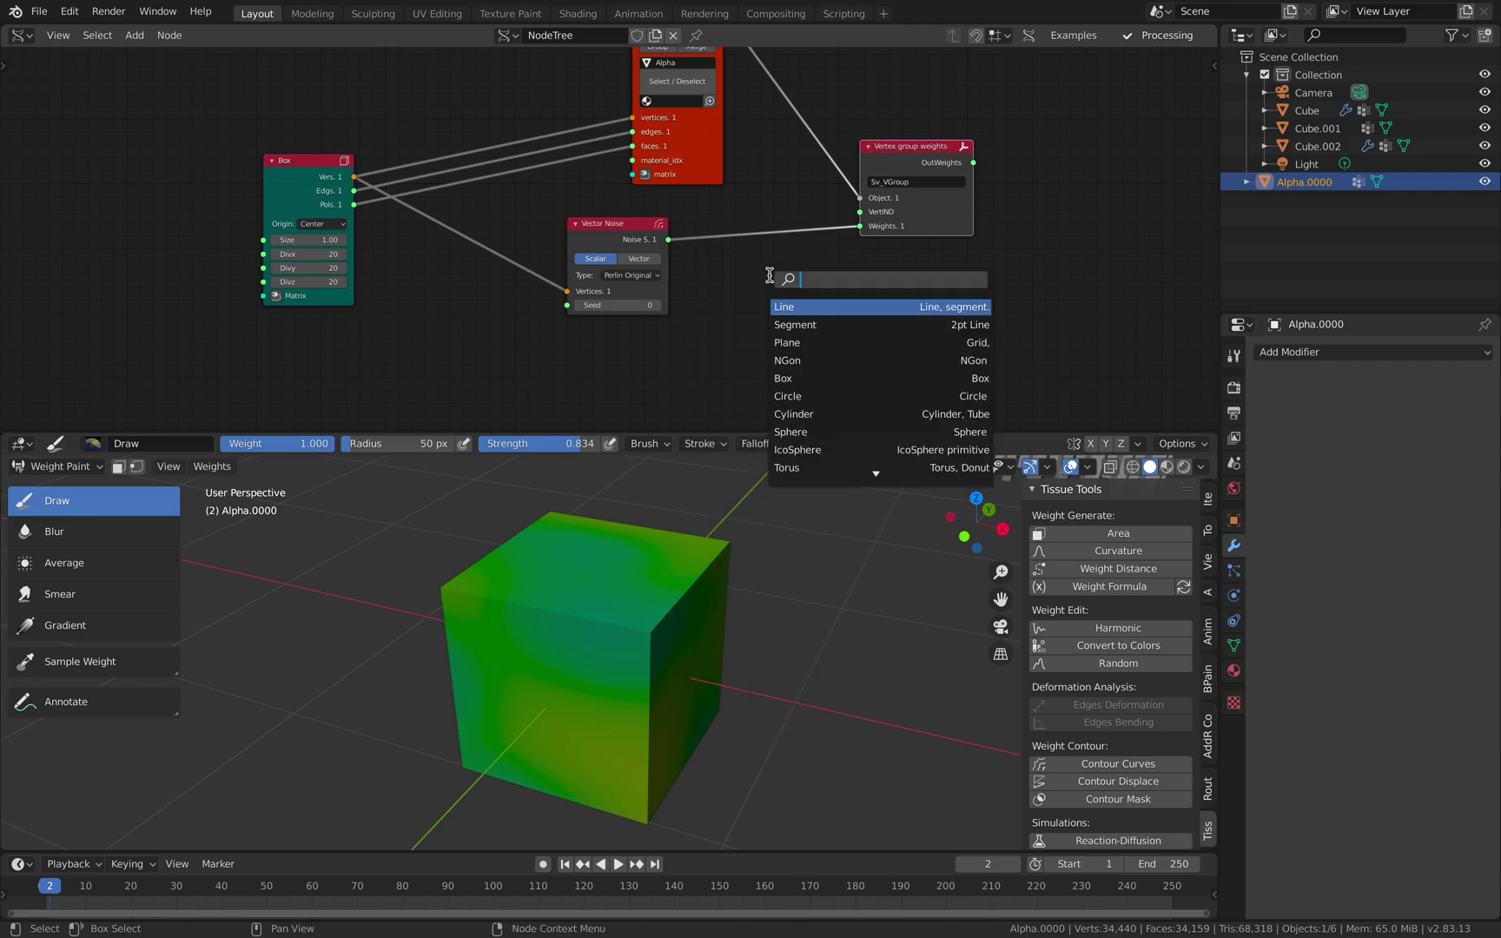
type("map")
left_click(786, 324)
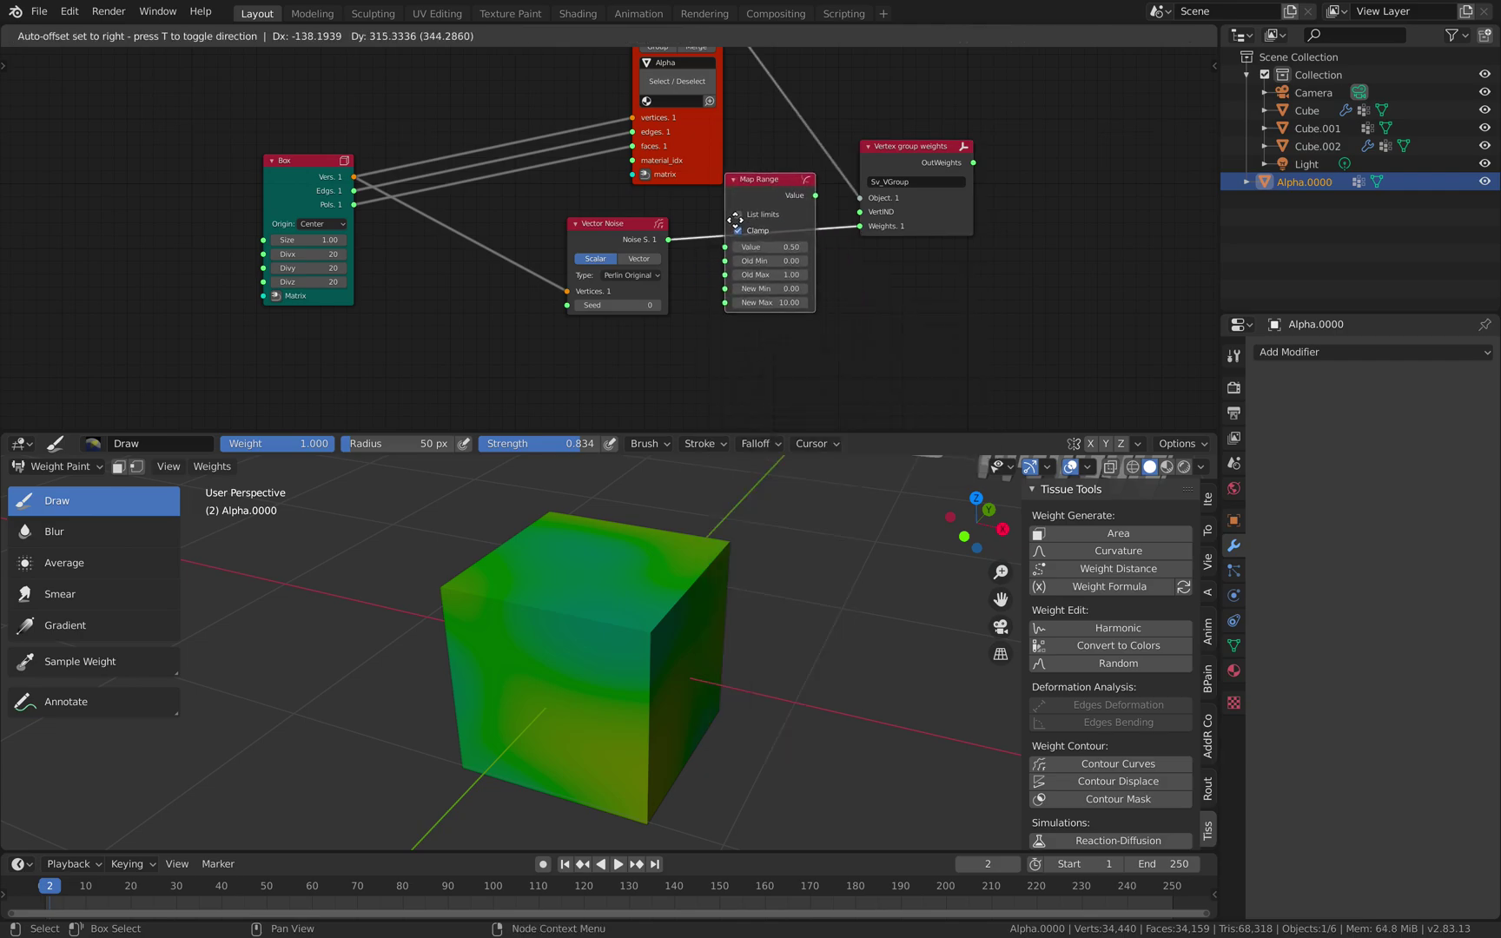
left_click(736, 240)
Enable List limits on the Map Range node and set its New Max to 2.62
scroll(765, 193, "up", 2)
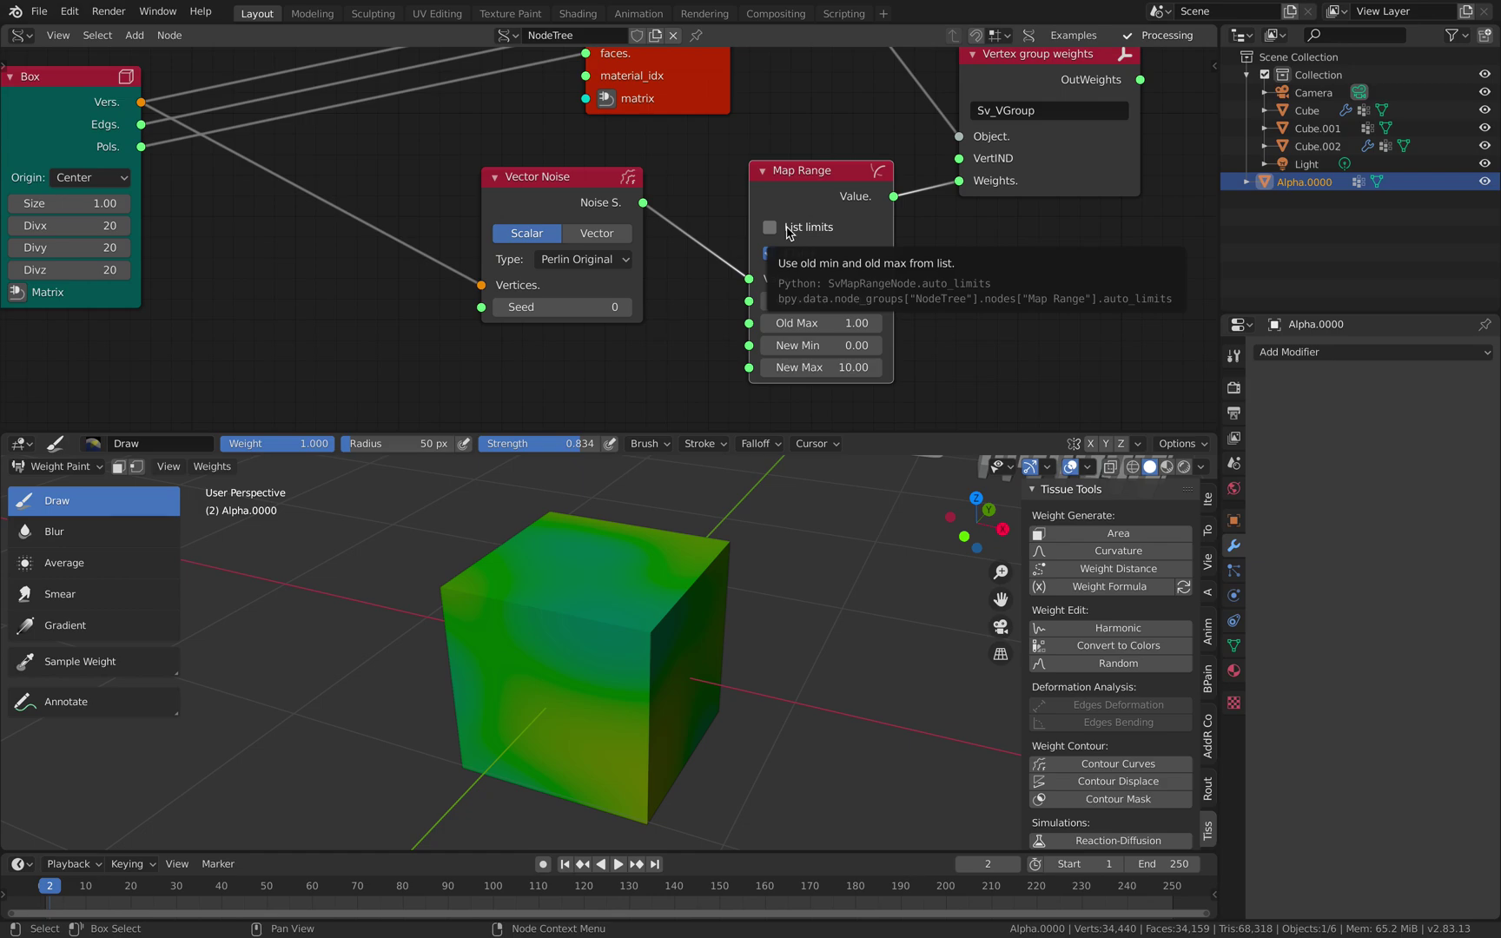
left_click(788, 230)
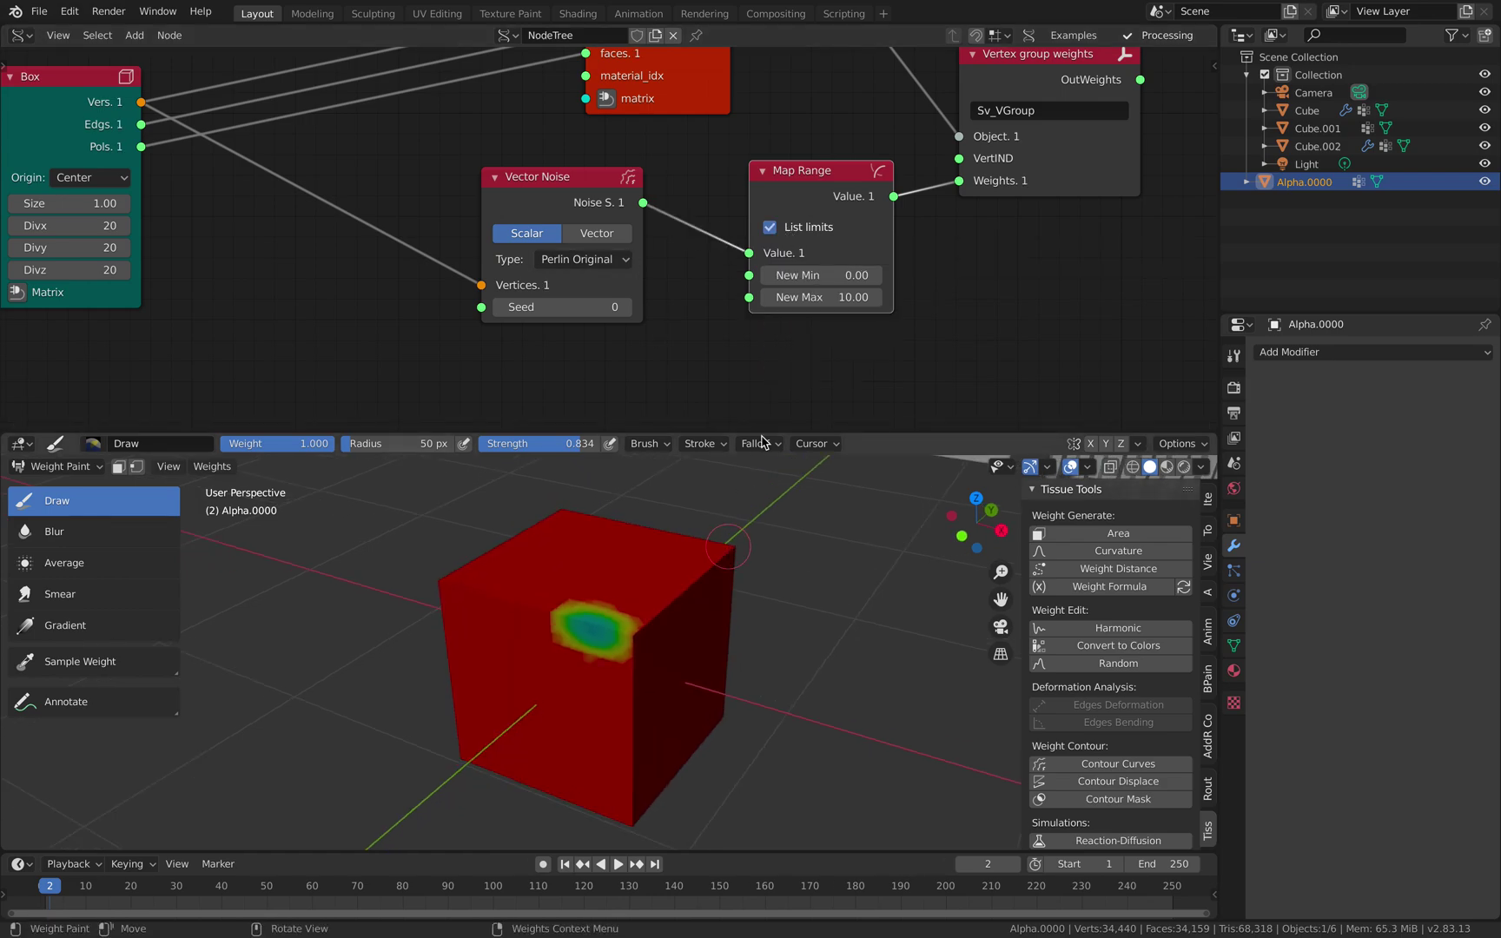
left_click_drag(821, 299, 695, 299)
key("Return")
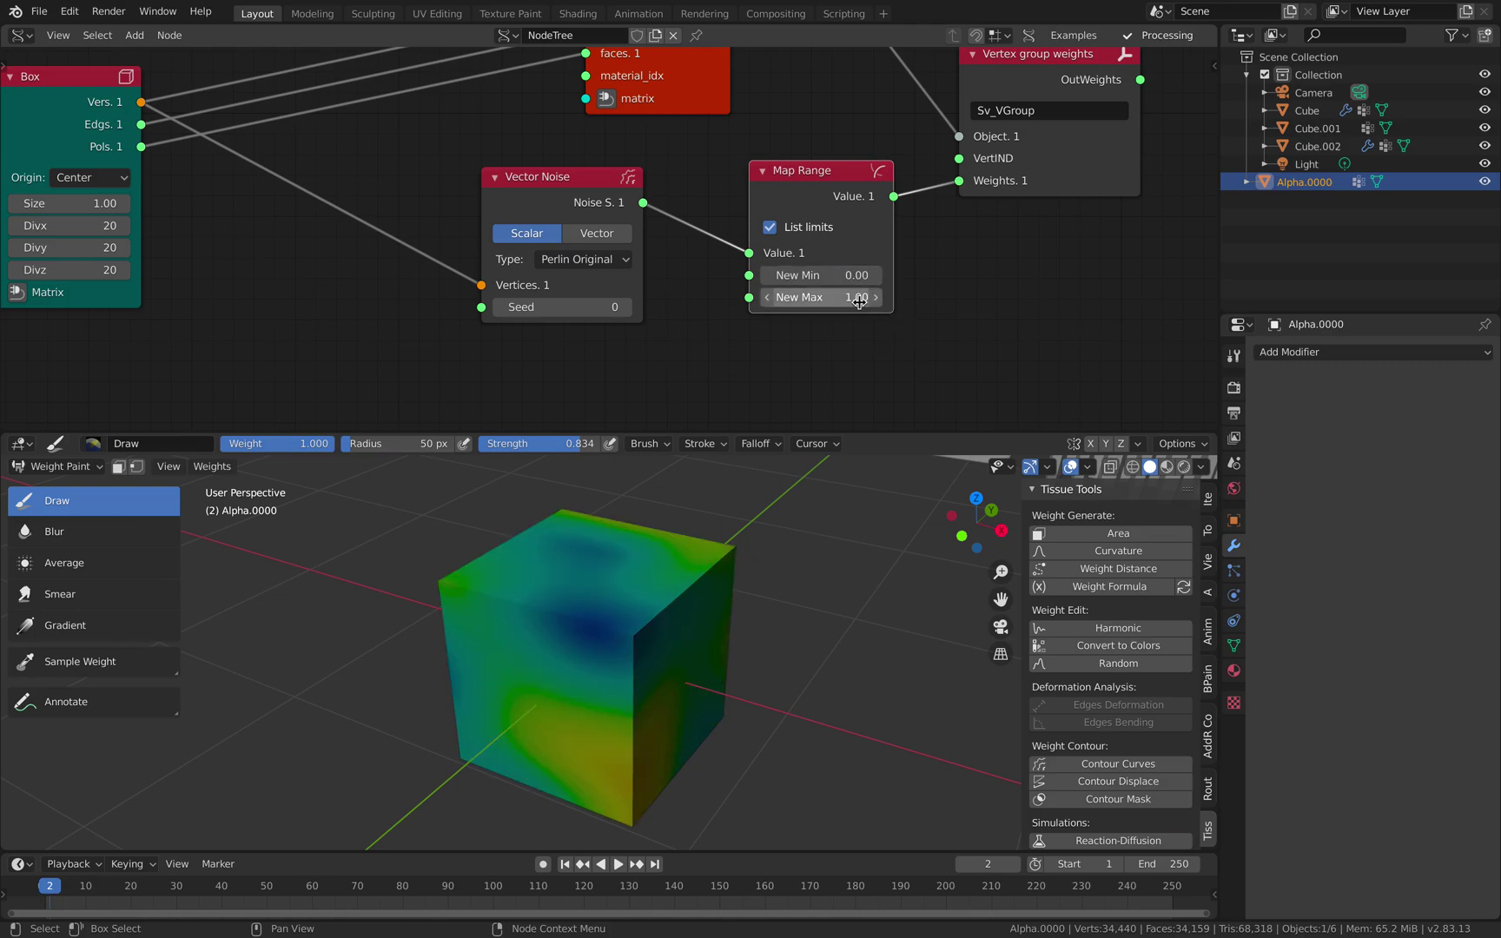
mouse_move(861, 298)
left_mouse_down()
mouse_move(921, 298)
mouse_move(846, 298)
left_mouse_up()
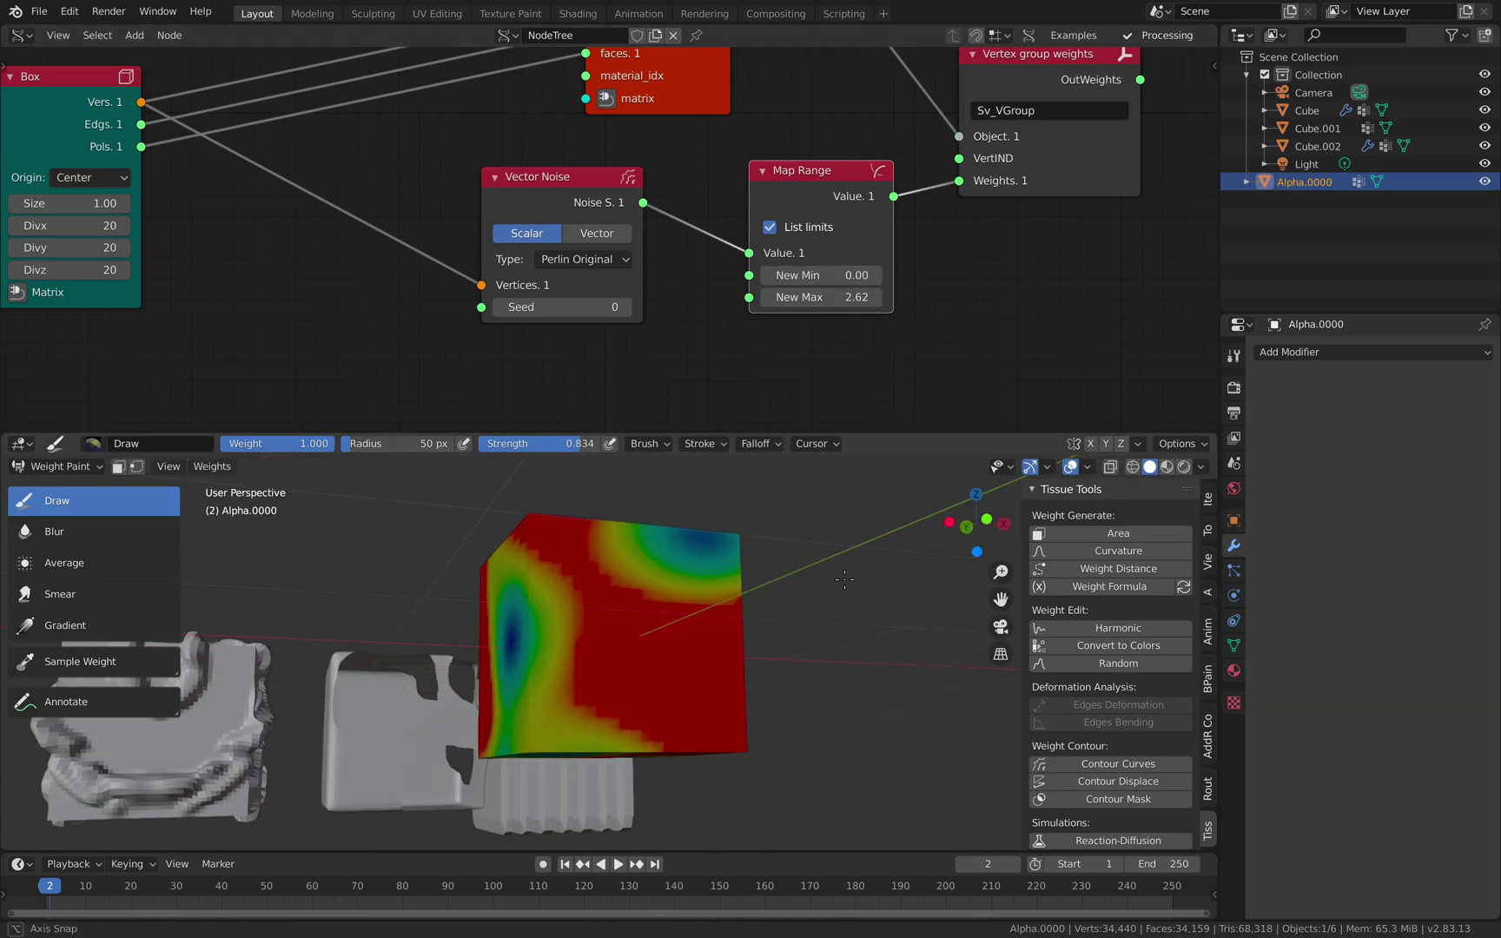
Set the Vector Noise seed to 184
left_click_drag(566, 307, 686, 308)
scroll(615, 401, "down", 4)
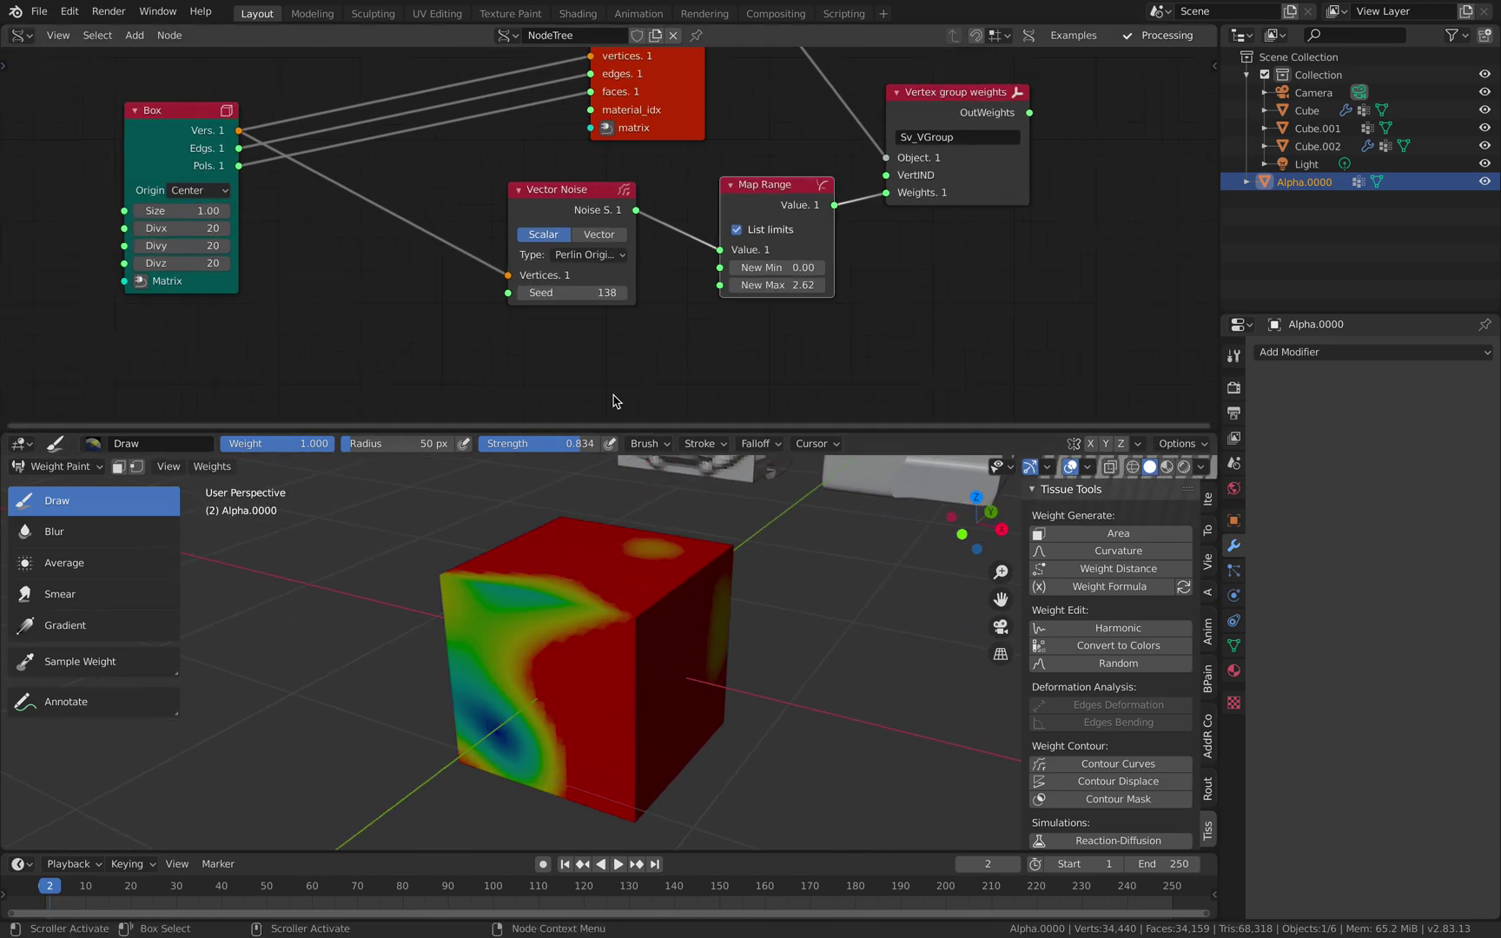
middle_click_drag(684, 645, 667, 644)
left_click_drag(561, 291, 601, 291)
Insert a Vector Math node set to Multiply Scalar between the Box and Vector Noise nodes
left_click(422, 304)
key("alt+space")
type("vector ma")
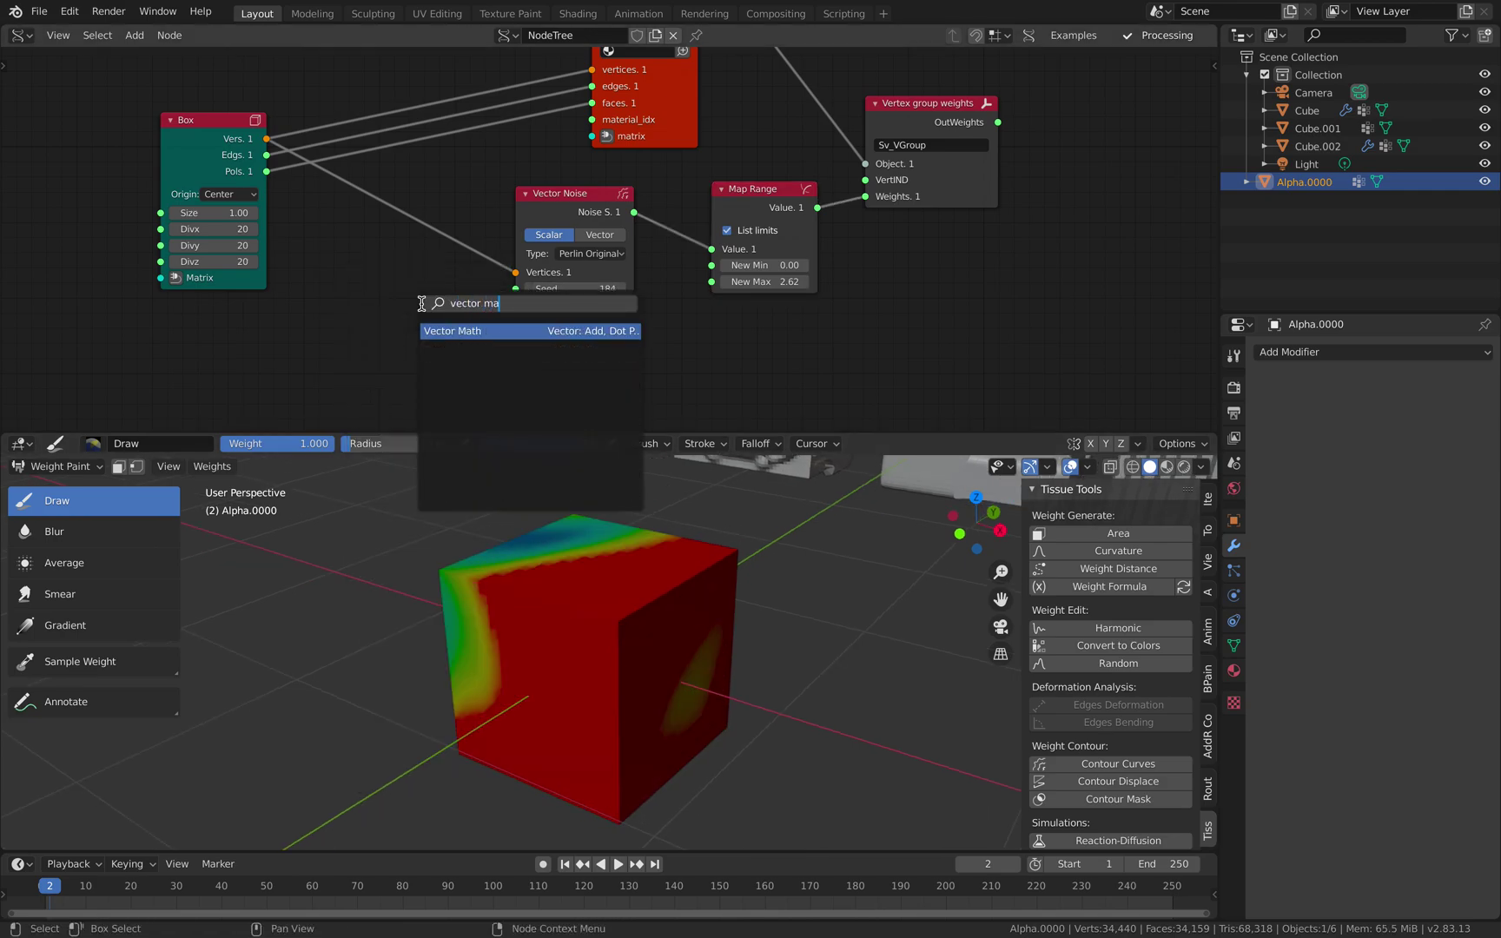
key("Return")
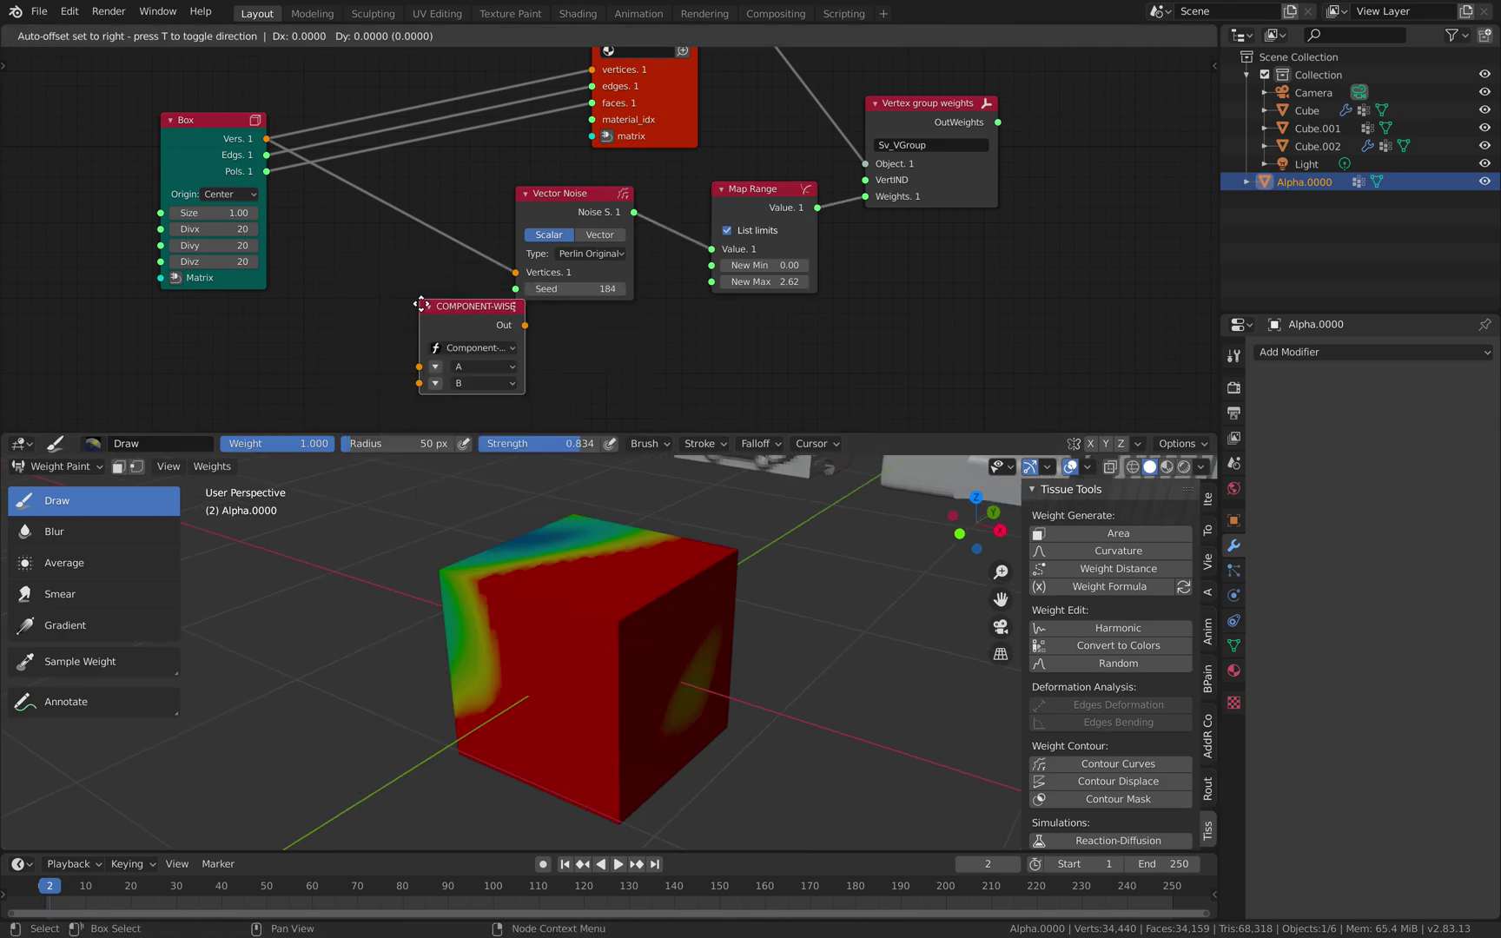
left_click(372, 236)
left_click(401, 276)
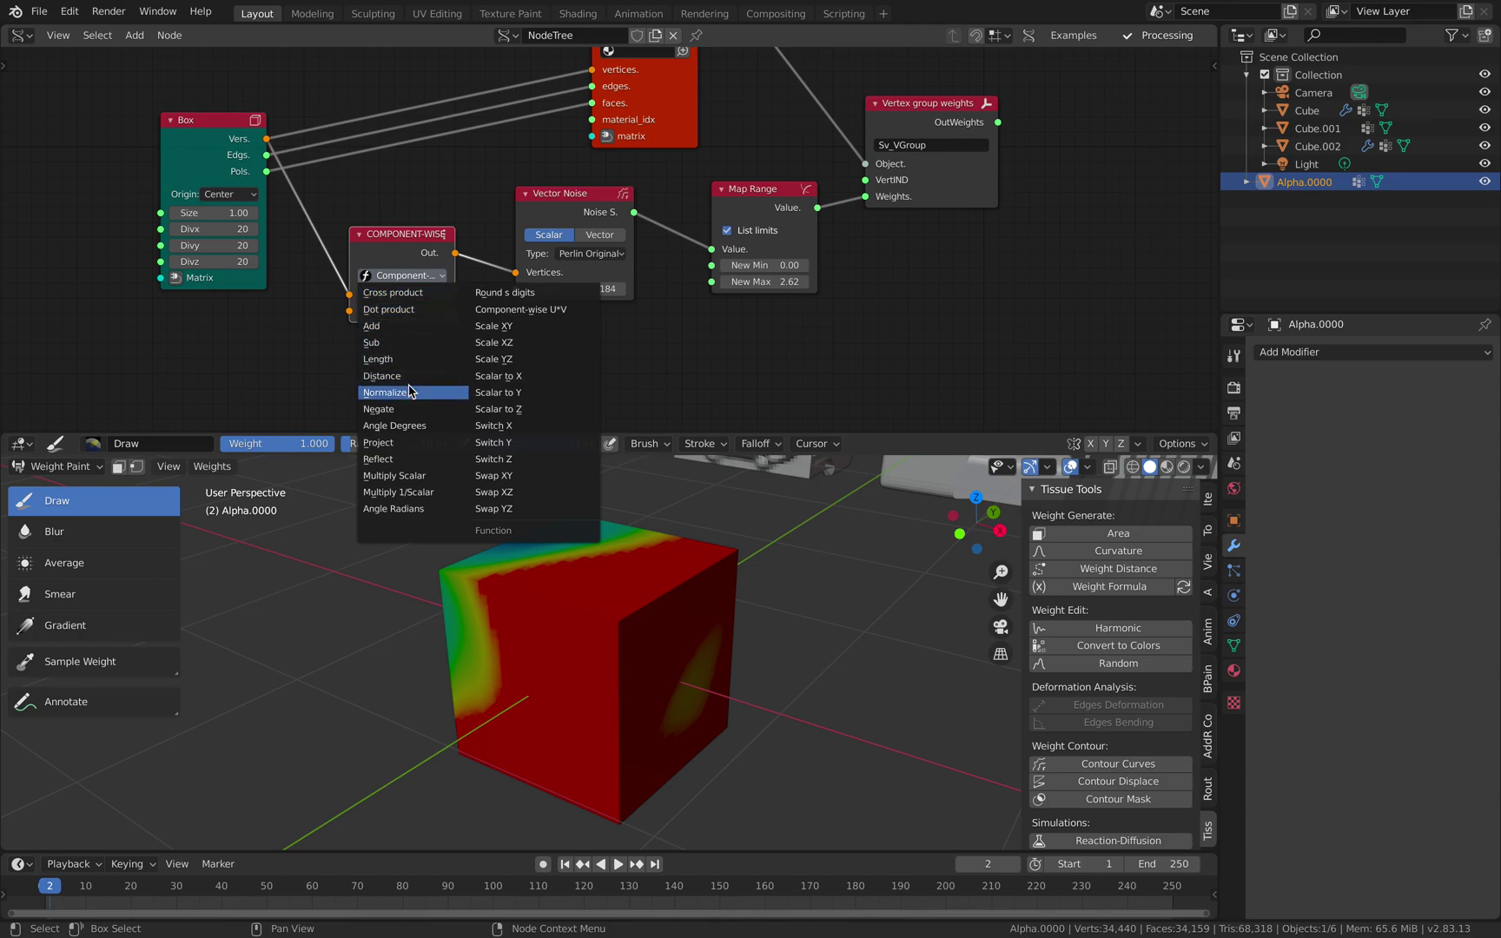
left_click(410, 479)
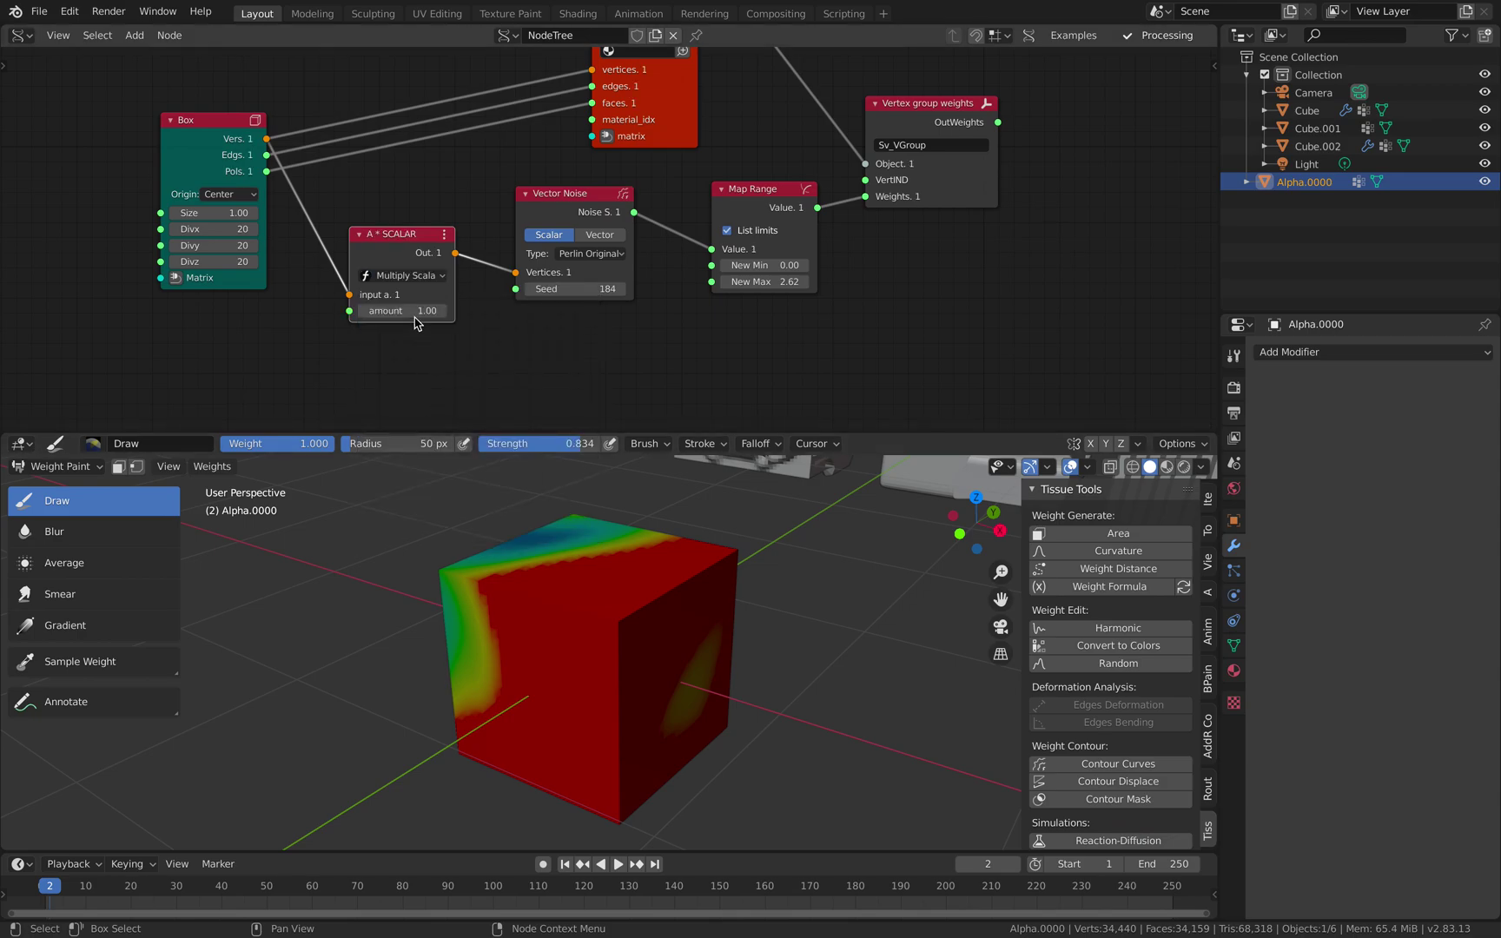
Set the Multiply Scalar amount to 1.55 and reposition the Box and Multiply Scalar nodes
left_click_drag(400, 310, 435, 310)
mouse_move(486, 565)
middle_mouse_down()
mouse_move(360, 521)
mouse_move(481, 562)
middle_mouse_up()
middle_click_drag(295, 178, 339, 189)
left_click_drag(265, 146, 209, 124)
scroll(265, 165, "up", 1)
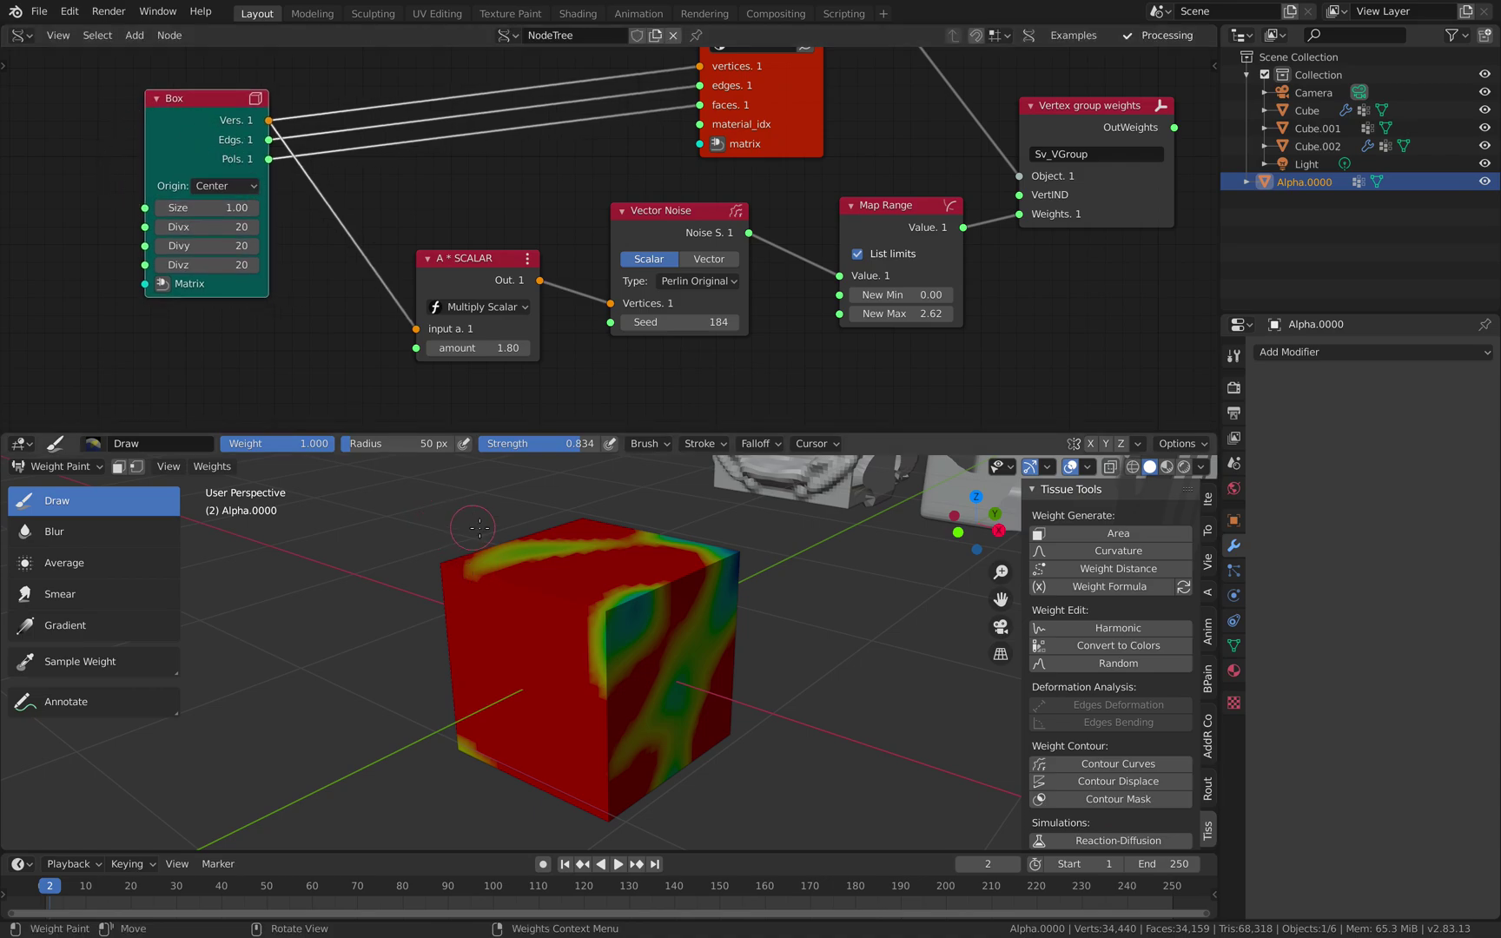
left_click_drag(491, 295, 476, 338)
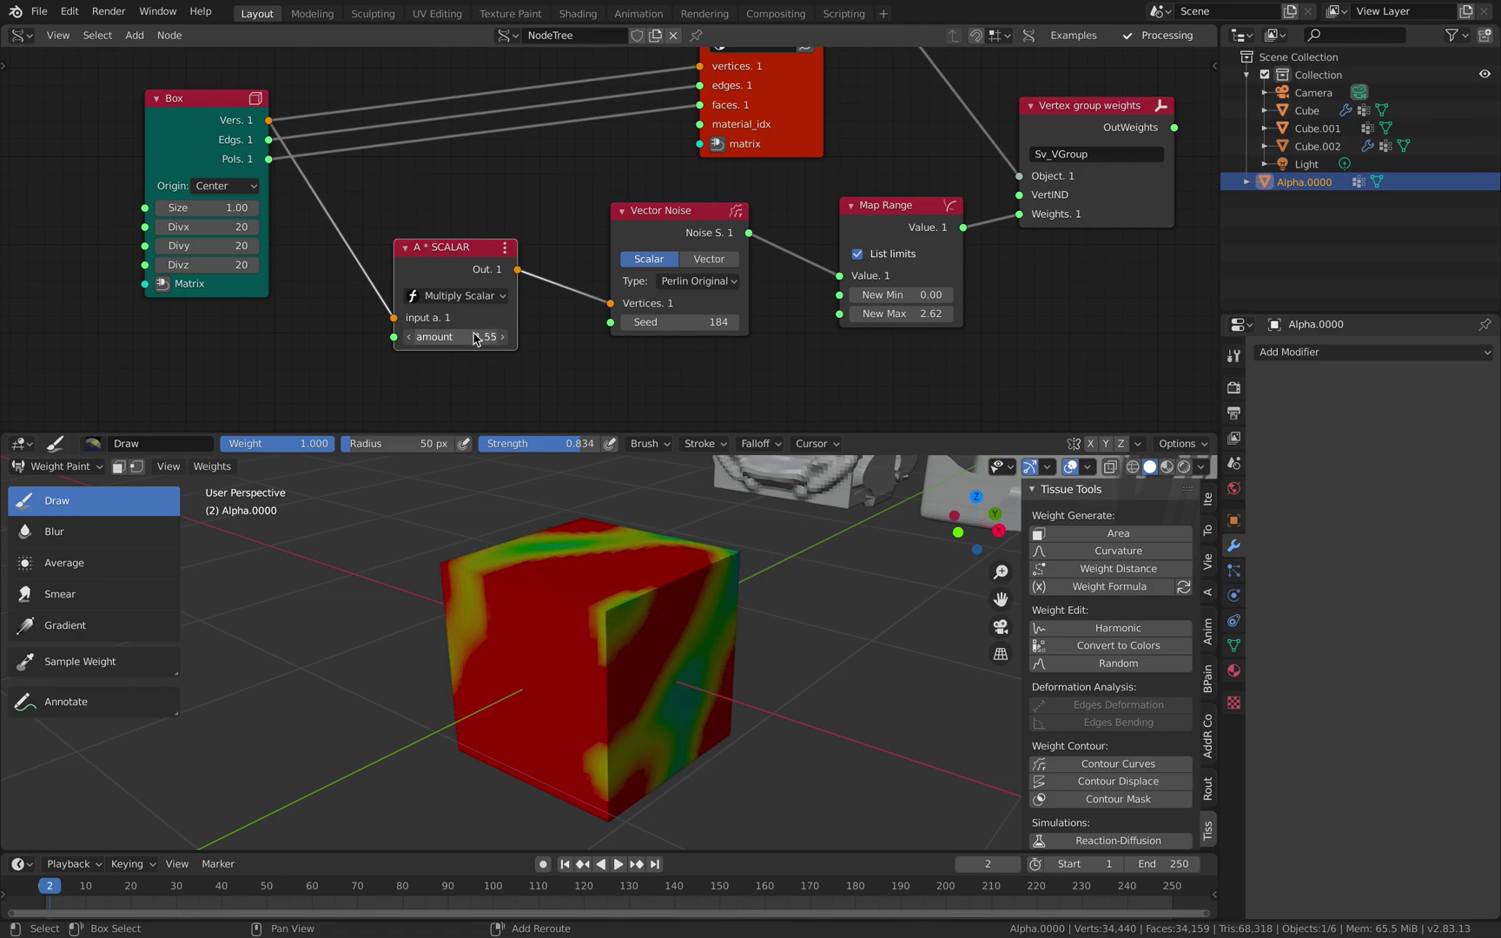
Move the Vertex group weights node farther from the Map Range node and save the file
left_click_drag(695, 244, 679, 240)
left_click_drag(492, 272, 463, 257)
middle_click_drag(793, 241, 567, 254)
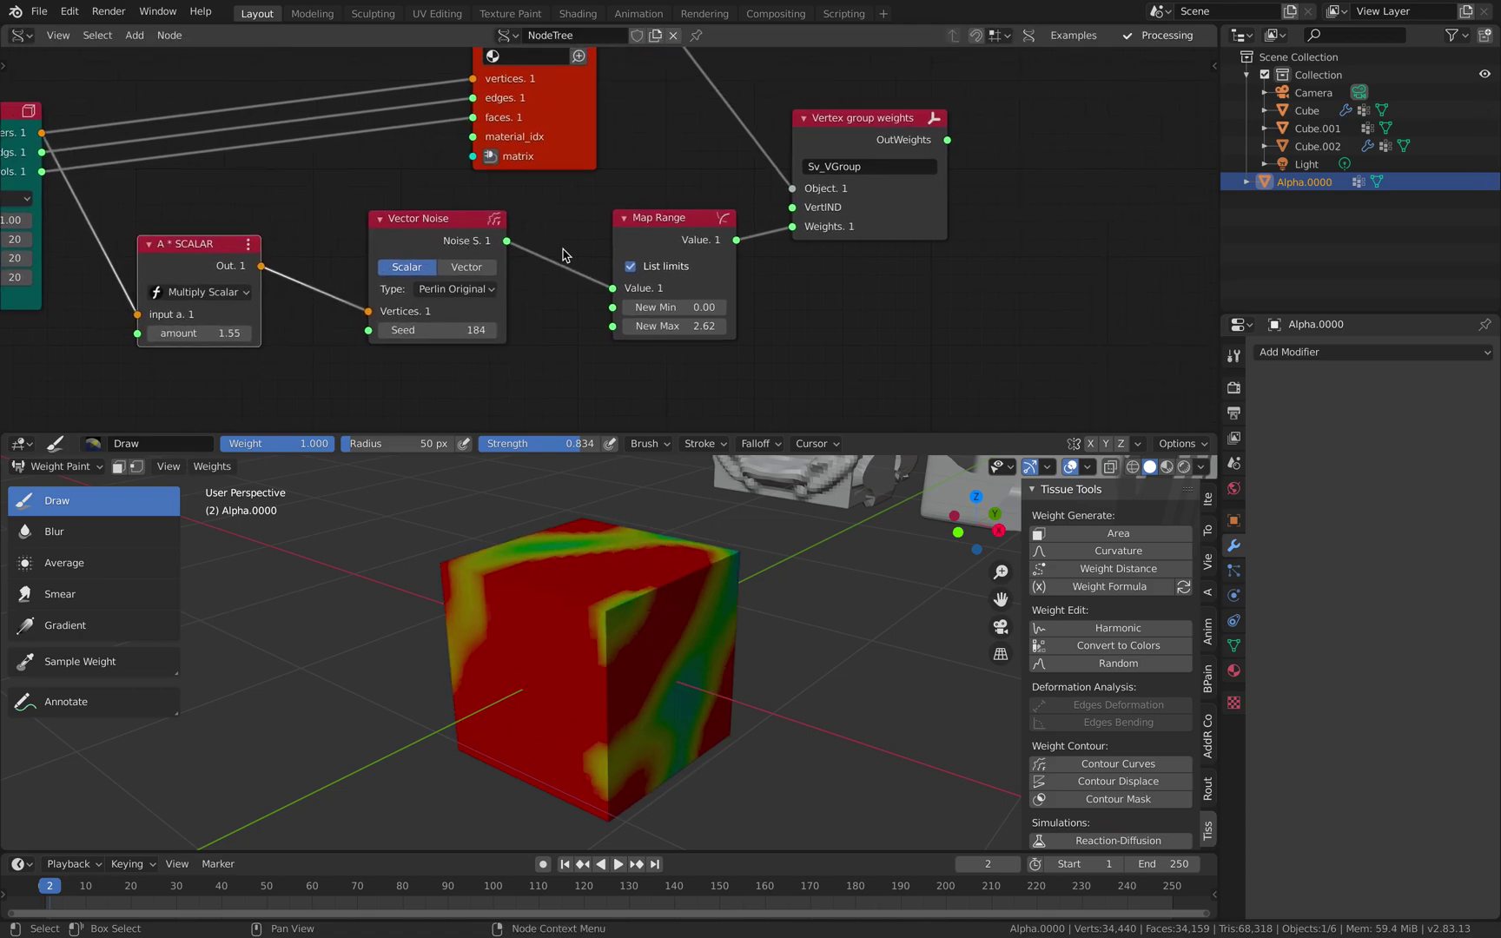
left_click_drag(887, 192, 960, 142)
middle_click_drag(826, 225, 714, 214)
left_click_drag(861, 168, 930, 152)
middle_click_drag(665, 656, 627, 637)
scroll(600, 648, "down", 1)
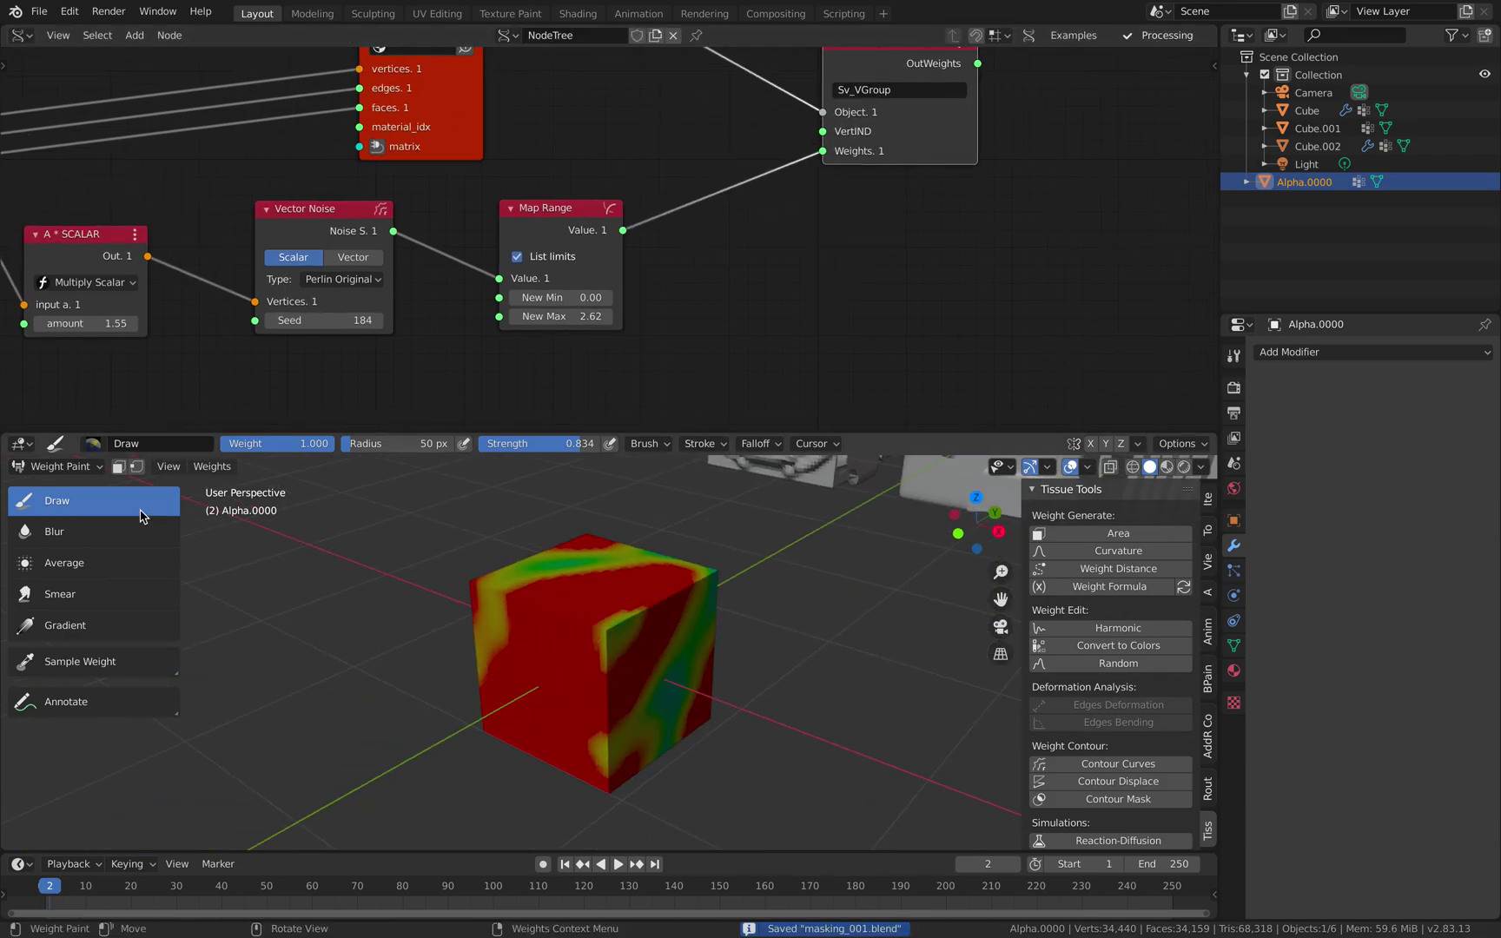
Return the generated cube to Object Mode and add a Displace modifier to it
left_click(56, 467)
left_click(54, 485)
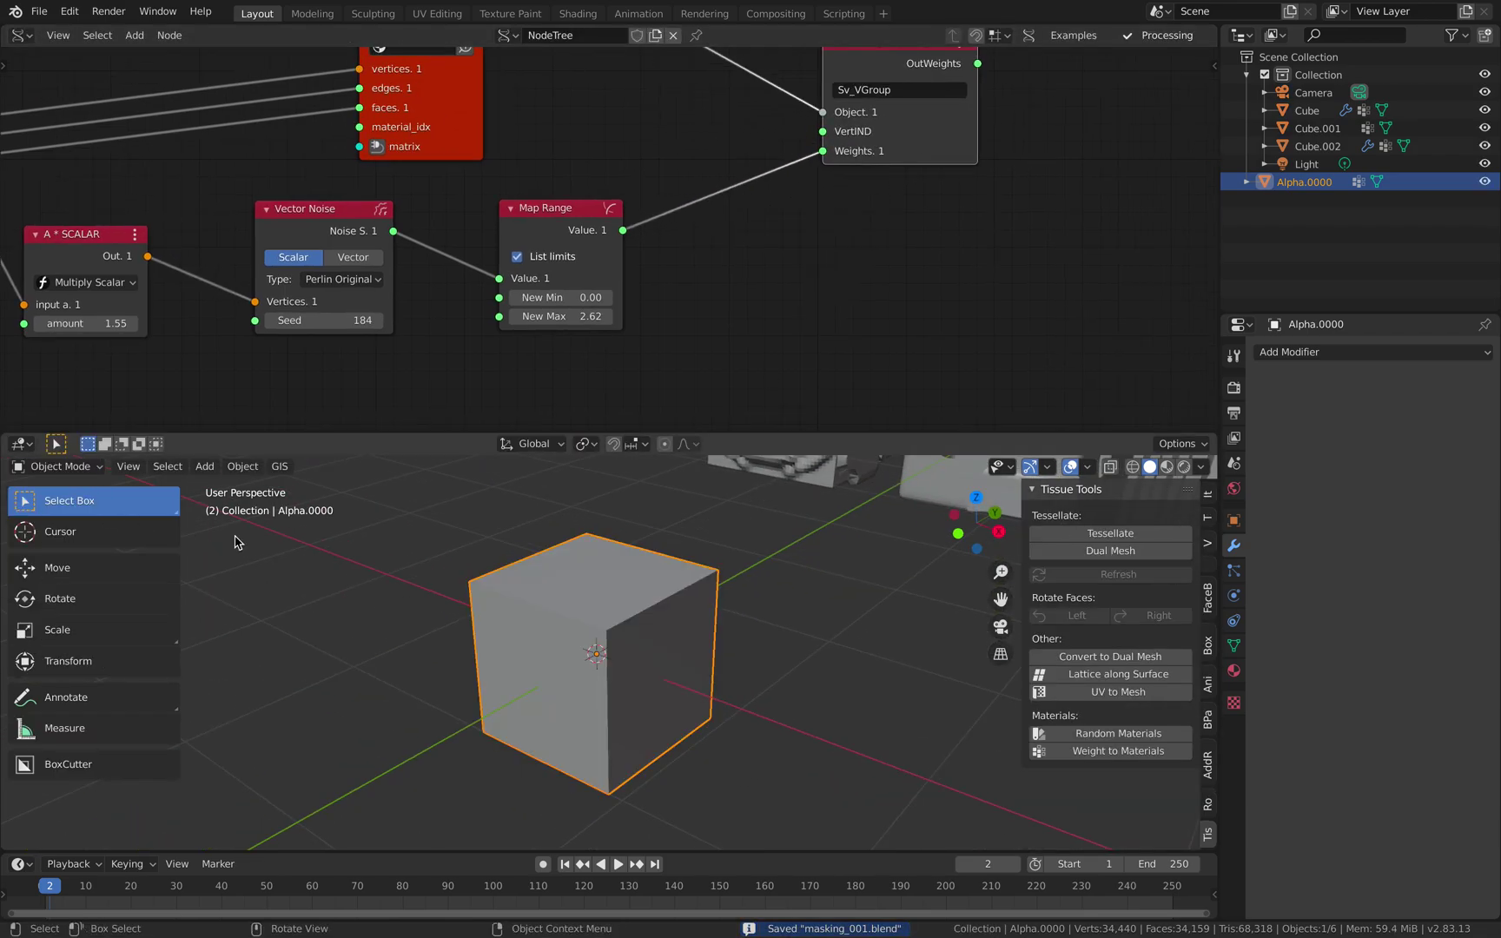
left_click(1328, 354)
left_click(1282, 473)
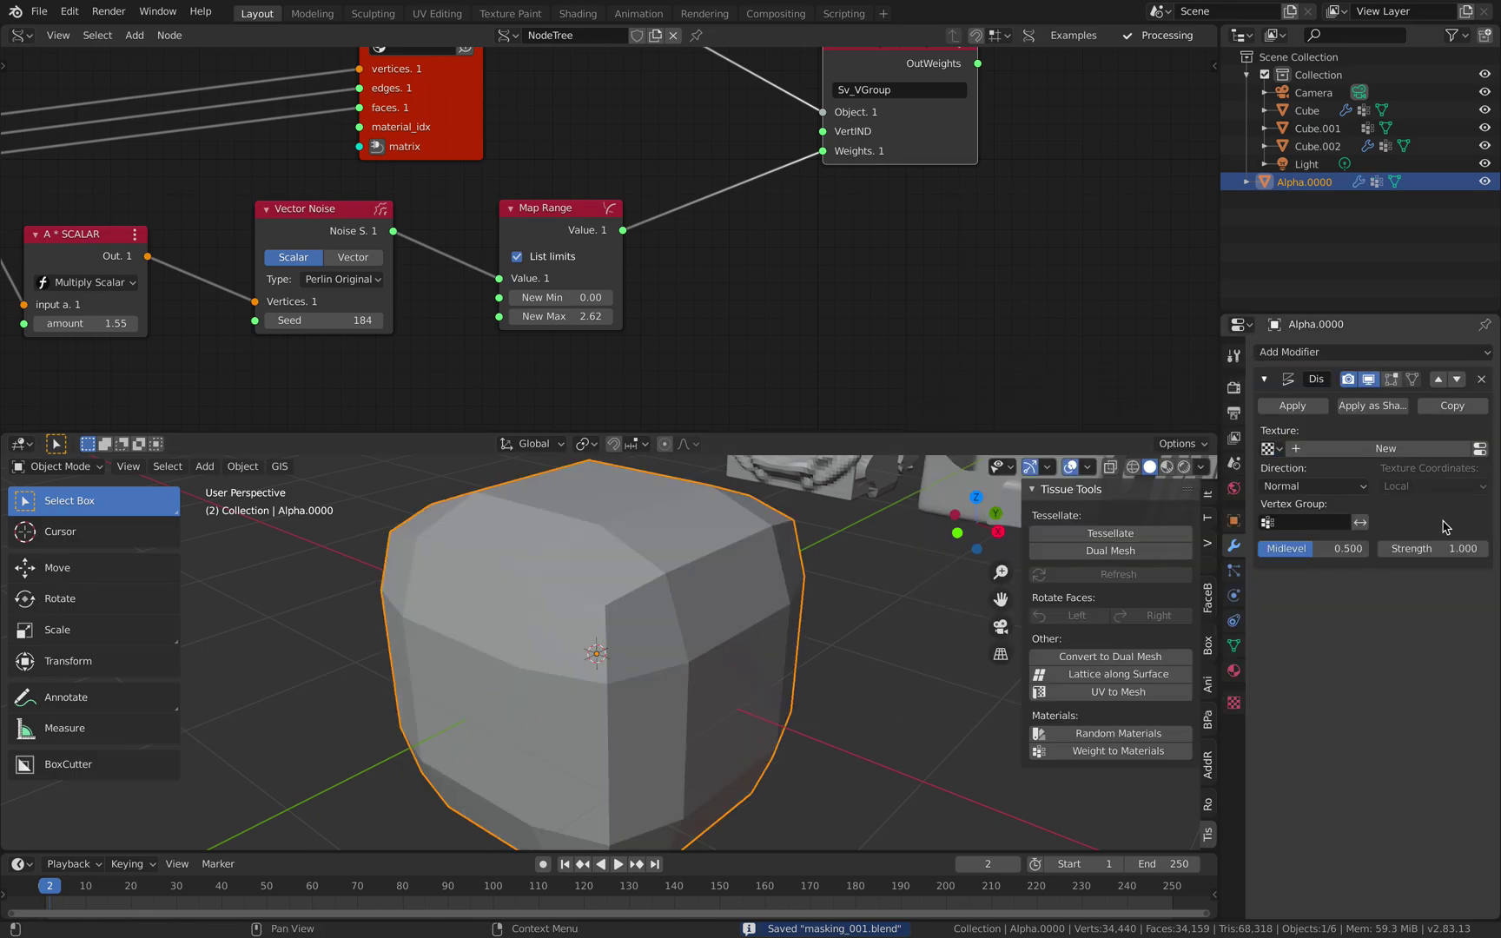
Restrict the Displace modifier to the Sv_VGroup vertex group and set its strength to 0.860
left_click(1317, 521)
left_click(1317, 546)
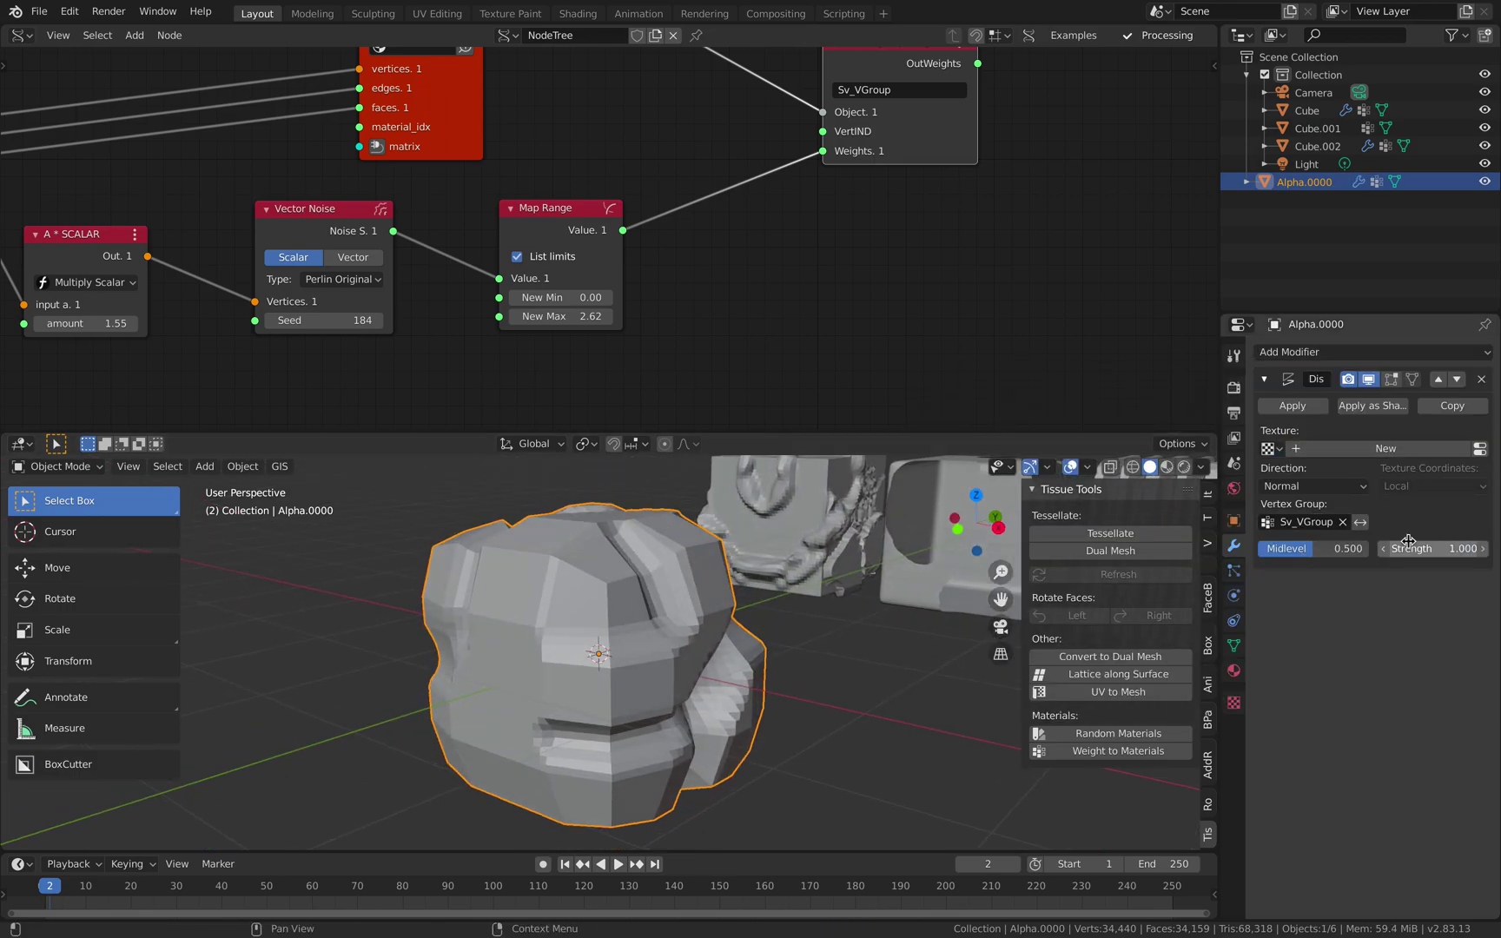
left_click_drag(1408, 541, 1385, 541)
Set the Vector Noise seed to 240 and the Multiply Scalar amount to 1.19
middle_click_drag(367, 313, 466, 302)
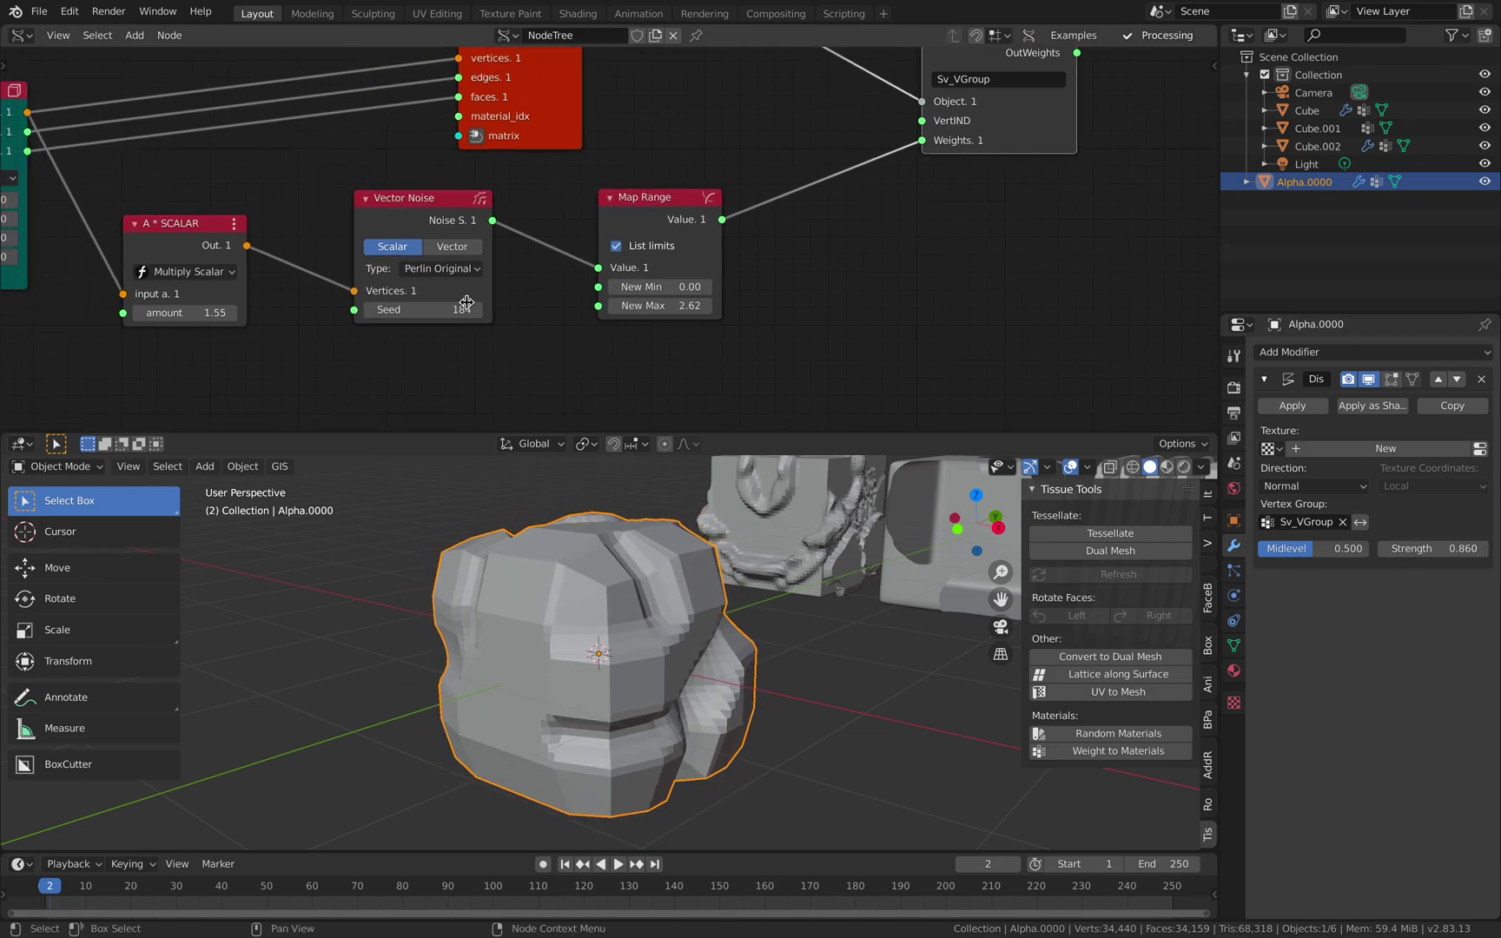
left_click_drag(390, 311, 439, 310)
middle_click_drag(408, 311, 498, 314)
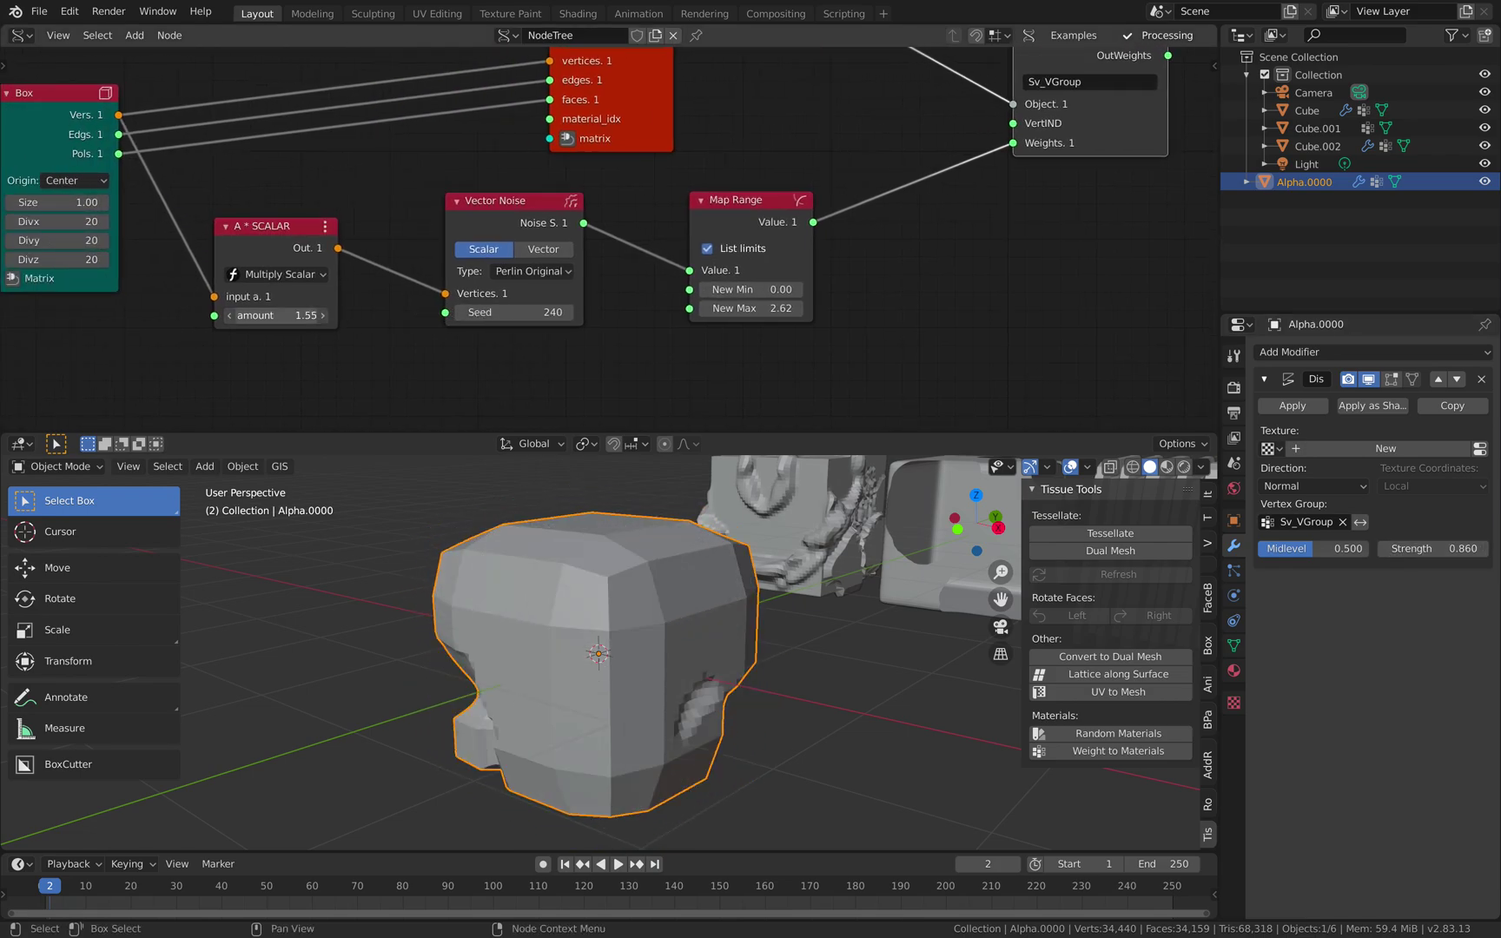
mouse_move(278, 316)
left_mouse_down()
mouse_move(298, 316)
mouse_move(261, 316)
left_mouse_up()
Move the Box node aside and insert a Vector Math node set to Add between it and the Multiply Scalar node
middle_click_drag(335, 291, 631, 269)
left_click_drag(318, 124, 169, 117)
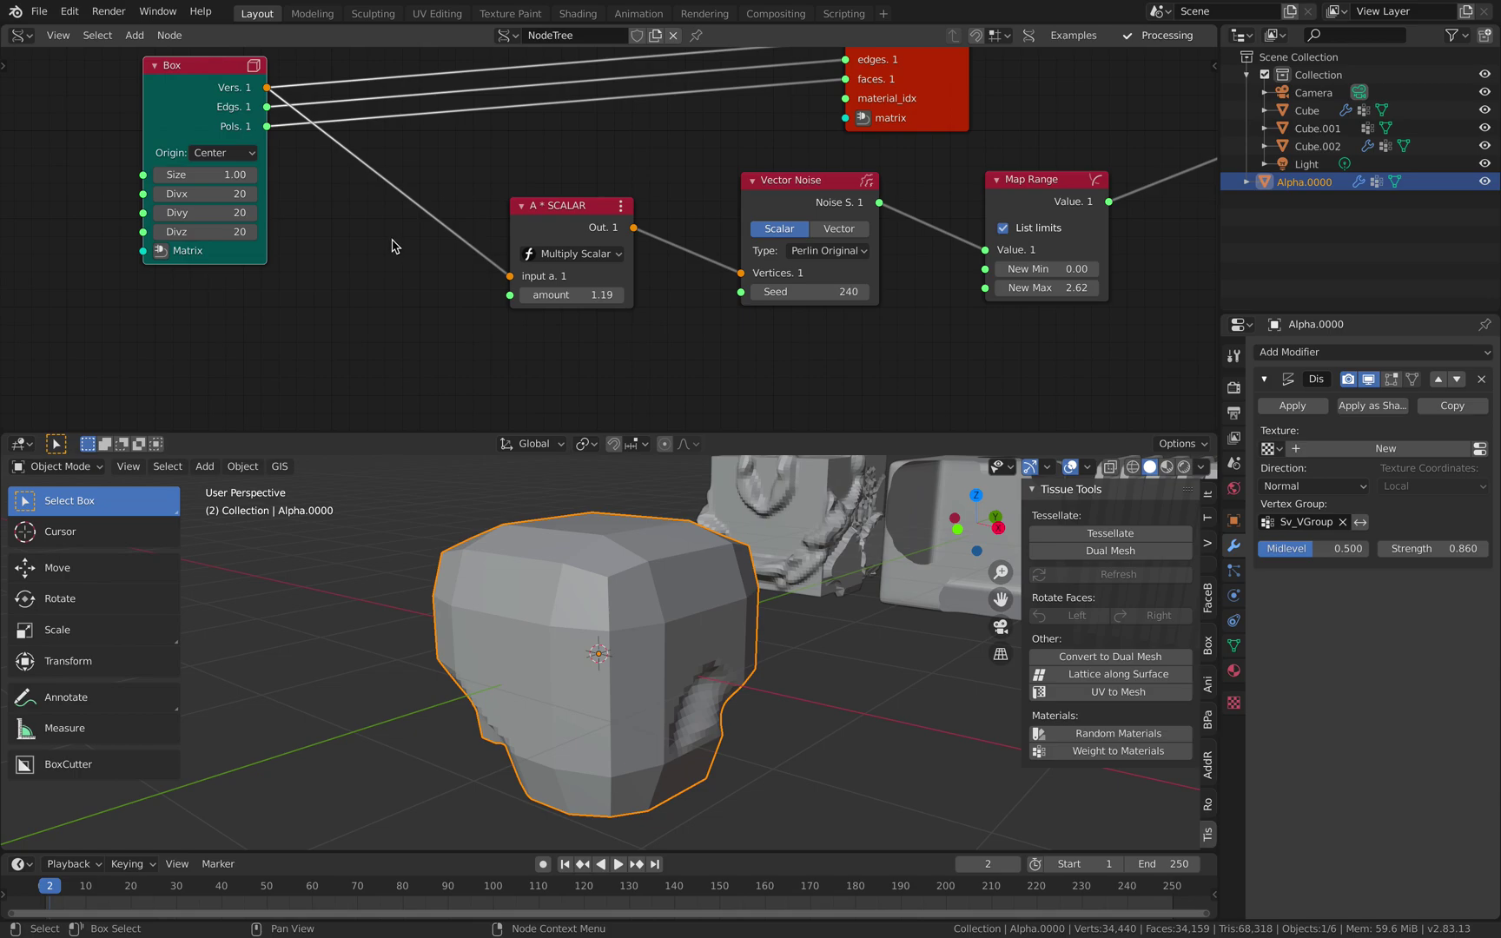
key("alt+space")
type("vector math")
key("Return")
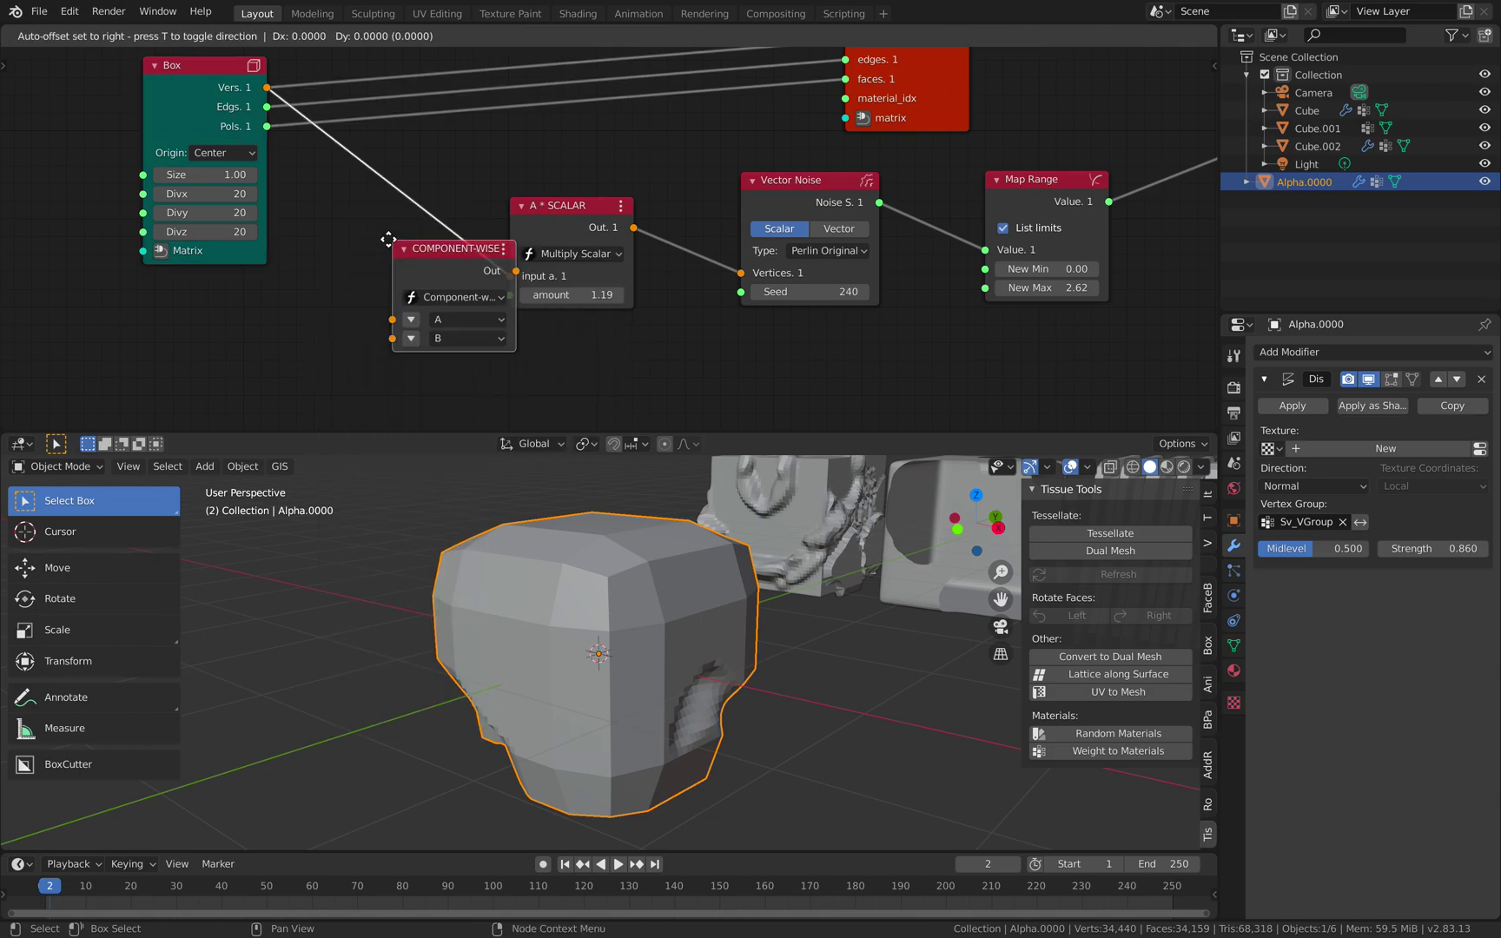
left_click(376, 201)
left_click(448, 258)
left_click(448, 320)
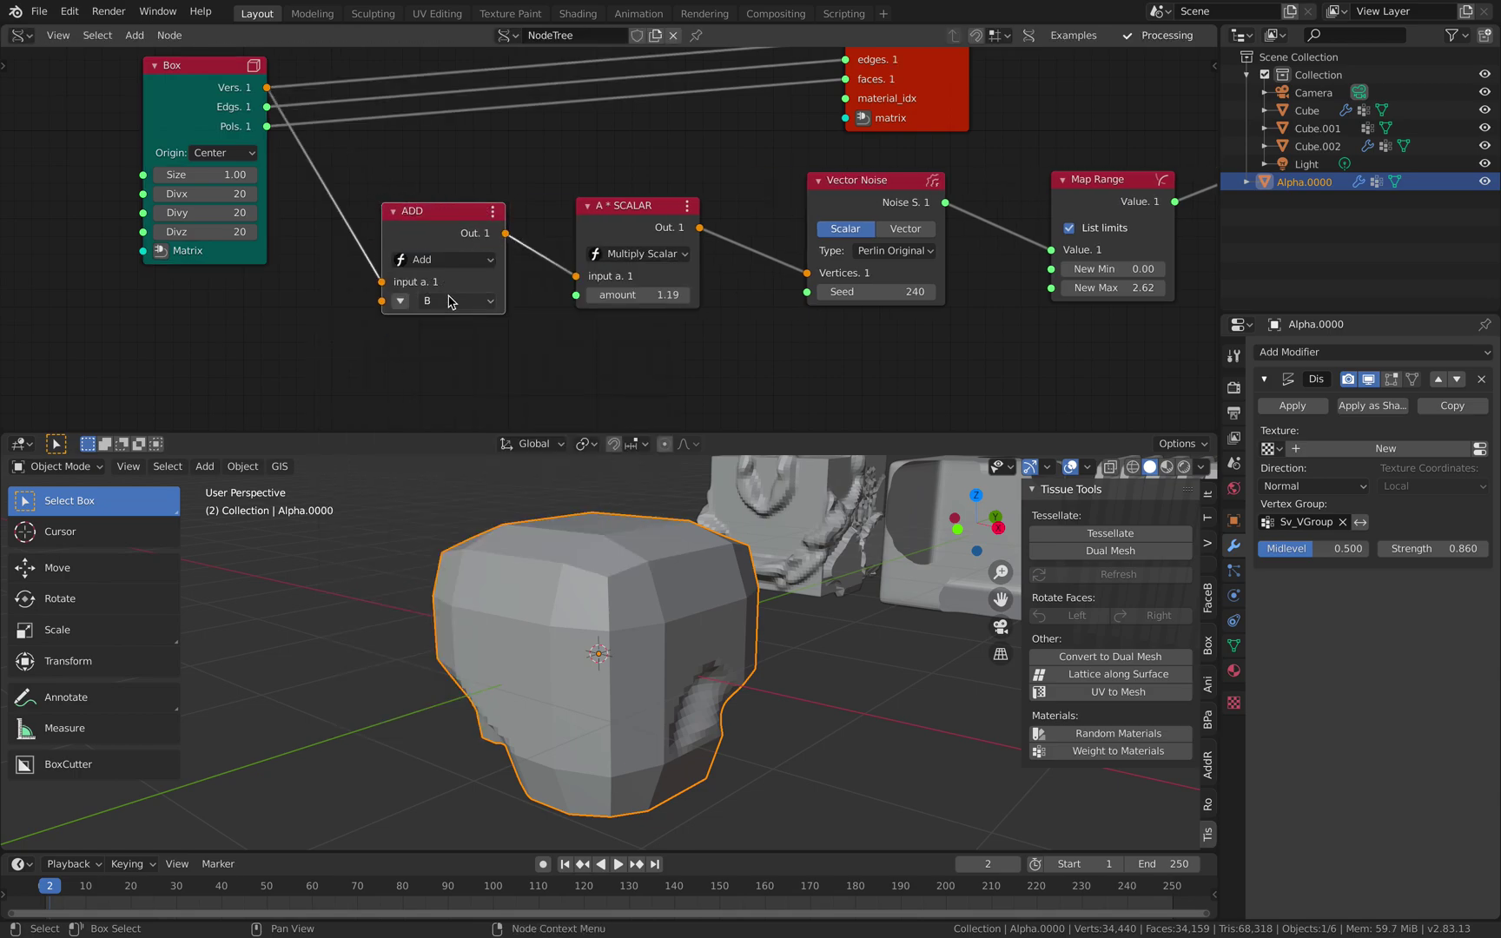
Set the Add node's B vector to 5.82, 1.20, 0.00 to offset the noise coordinates
left_click(400, 301)
left_click_drag(452, 301, 487, 318)
scroll(460, 196, "down", 5)
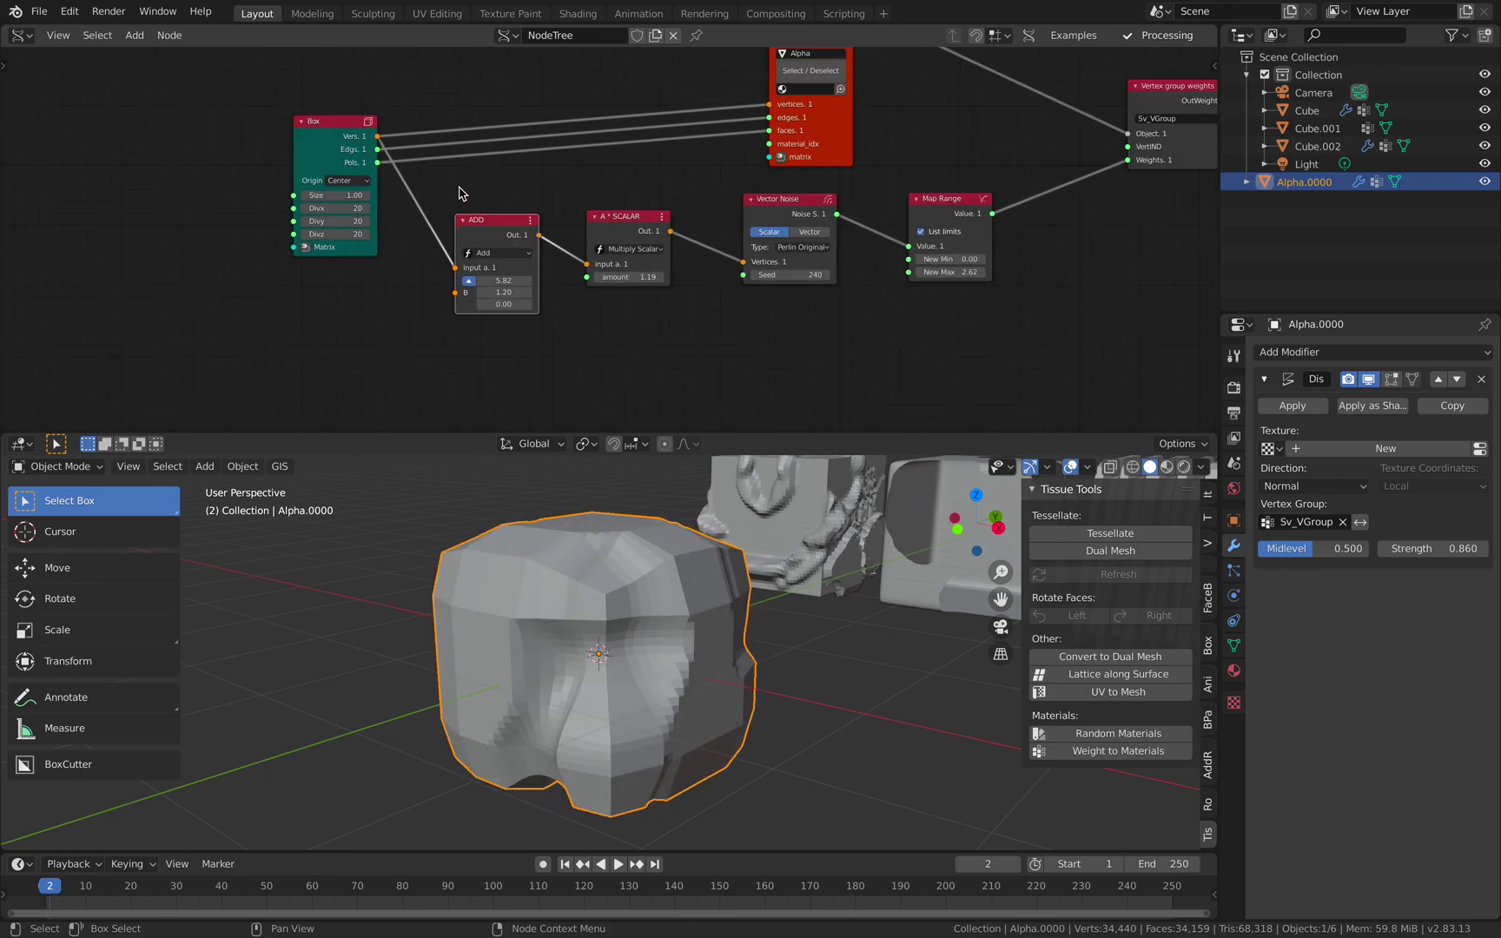
middle_click_drag(460, 194, 373, 233)
Save the current file, and save an incremented copy as masking_002.blend
left_click(39, 10)
left_click(103, 129)
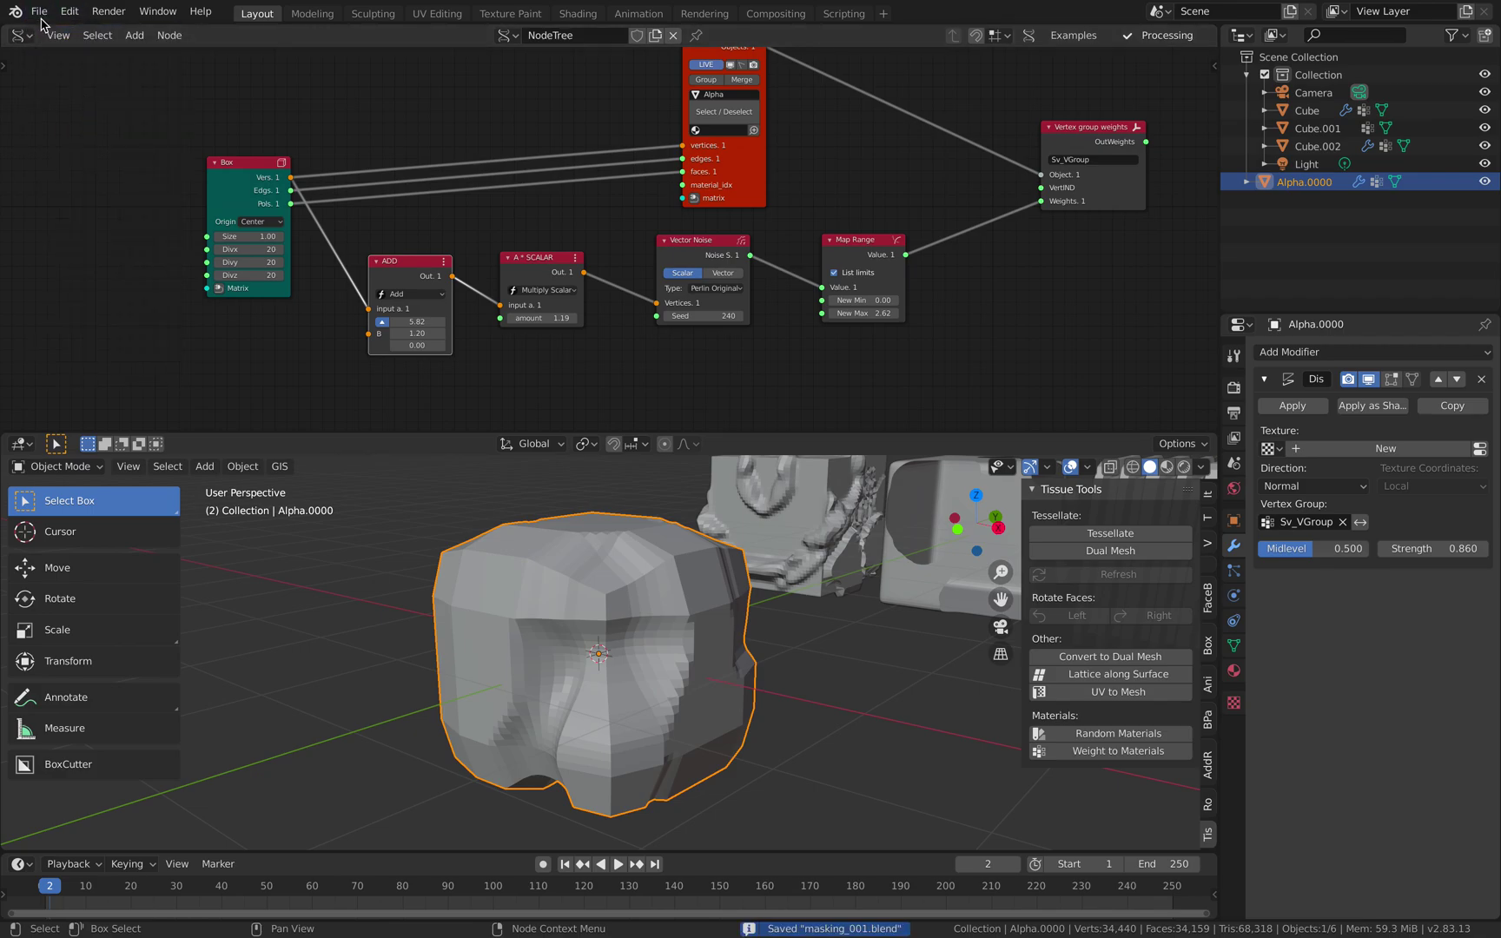
key("shift+super+s")
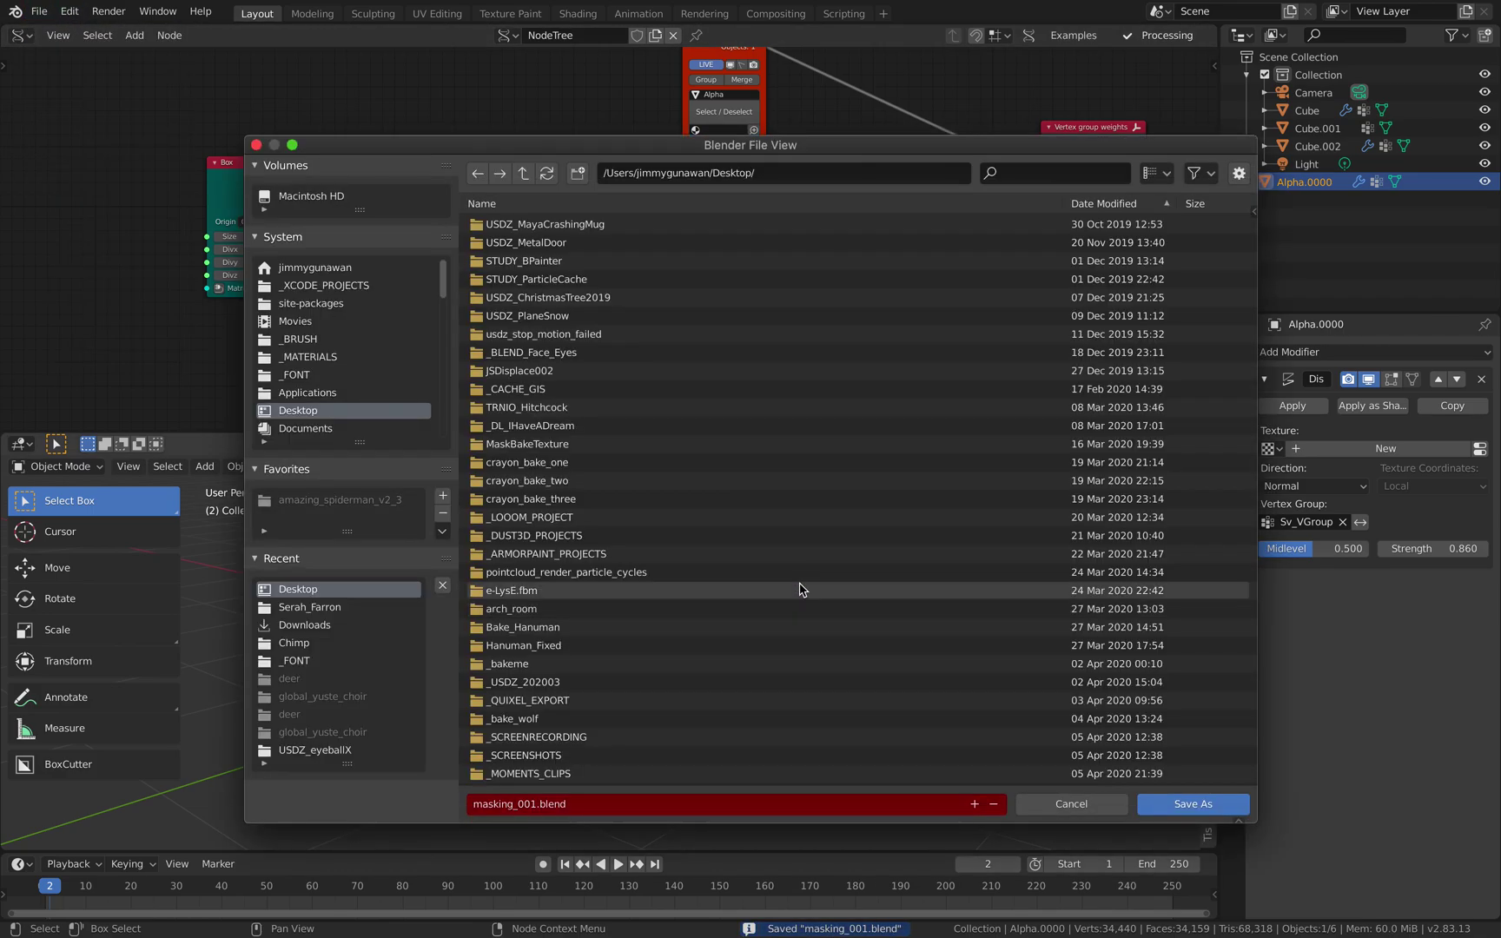
left_click(974, 803)
left_click(1144, 804)
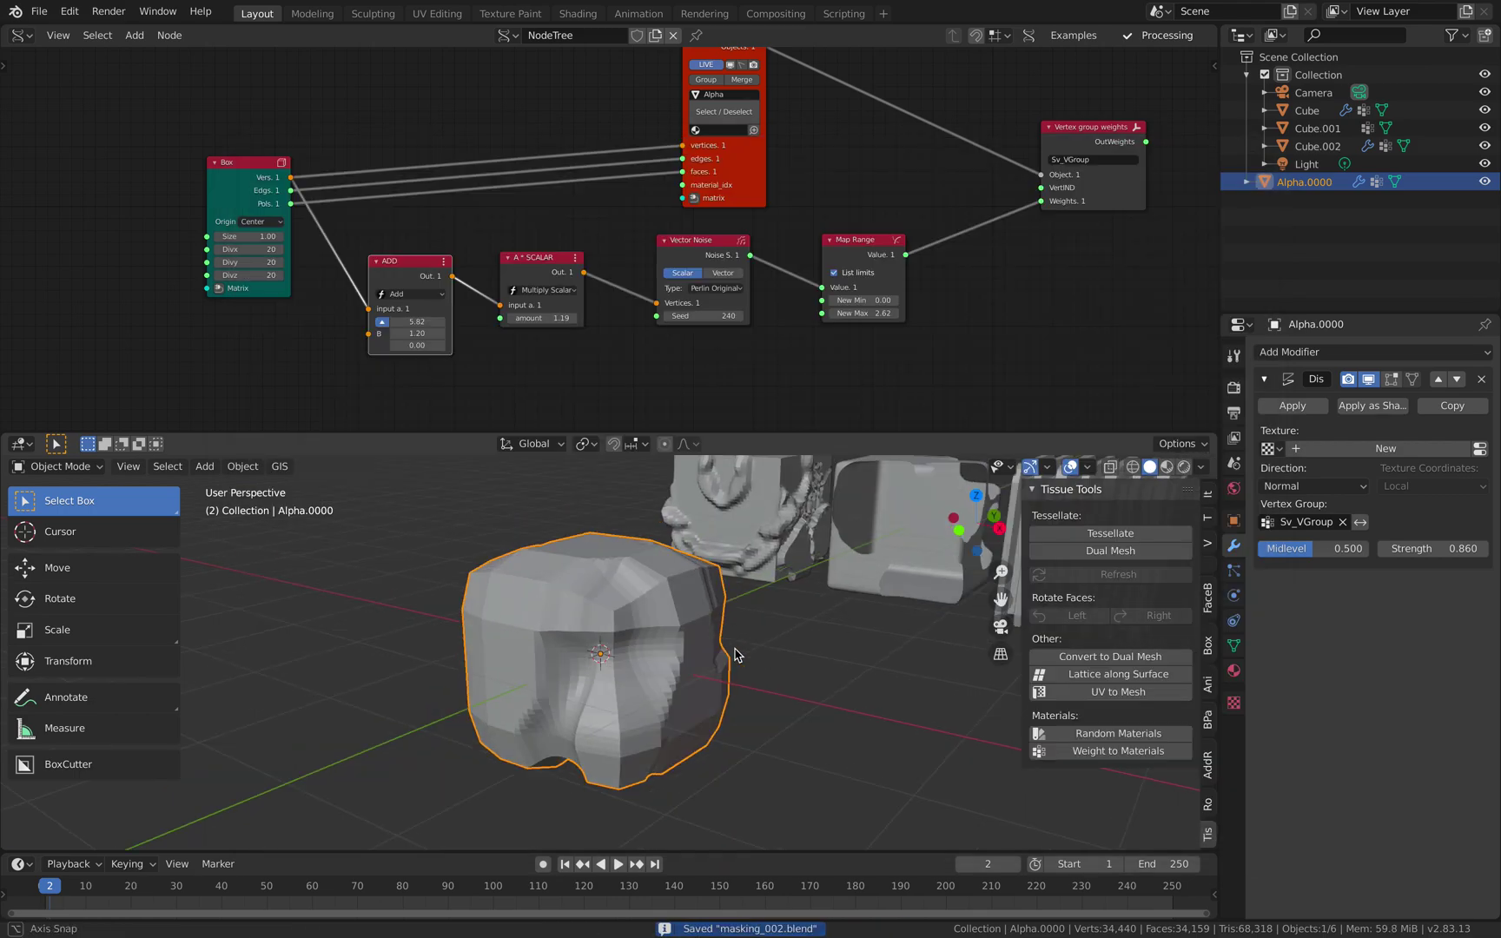
Move the BV Alpha viewer and Box nodes farther apart to free space in the node tree
middle_click_drag(764, 339, 604, 378)
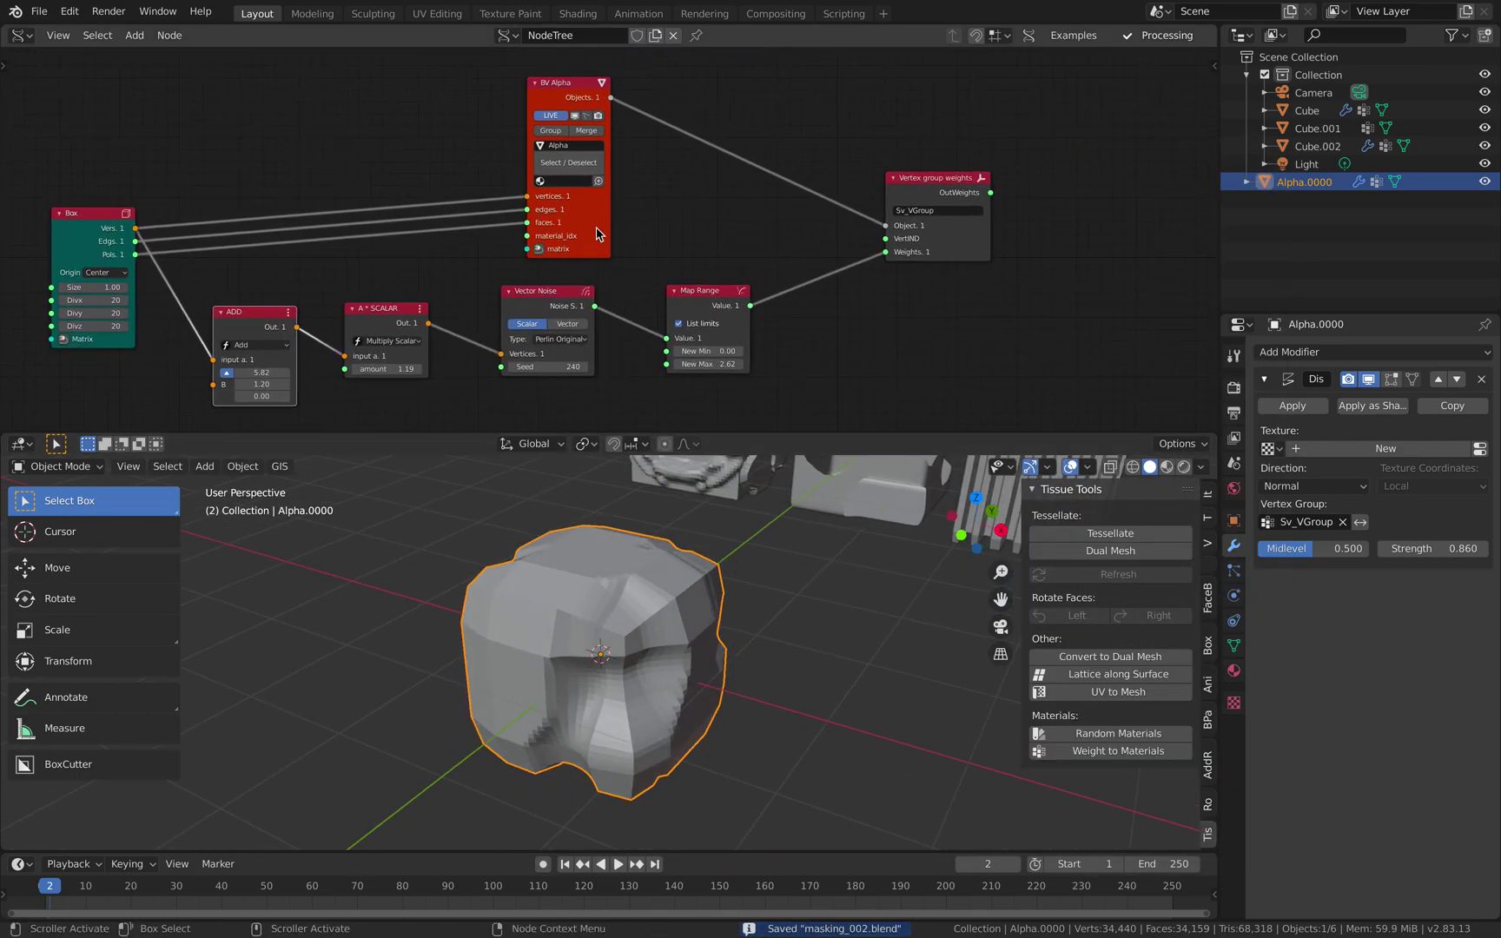
left_click_drag(596, 226, 705, 204)
middle_click_drag(732, 241, 816, 260)
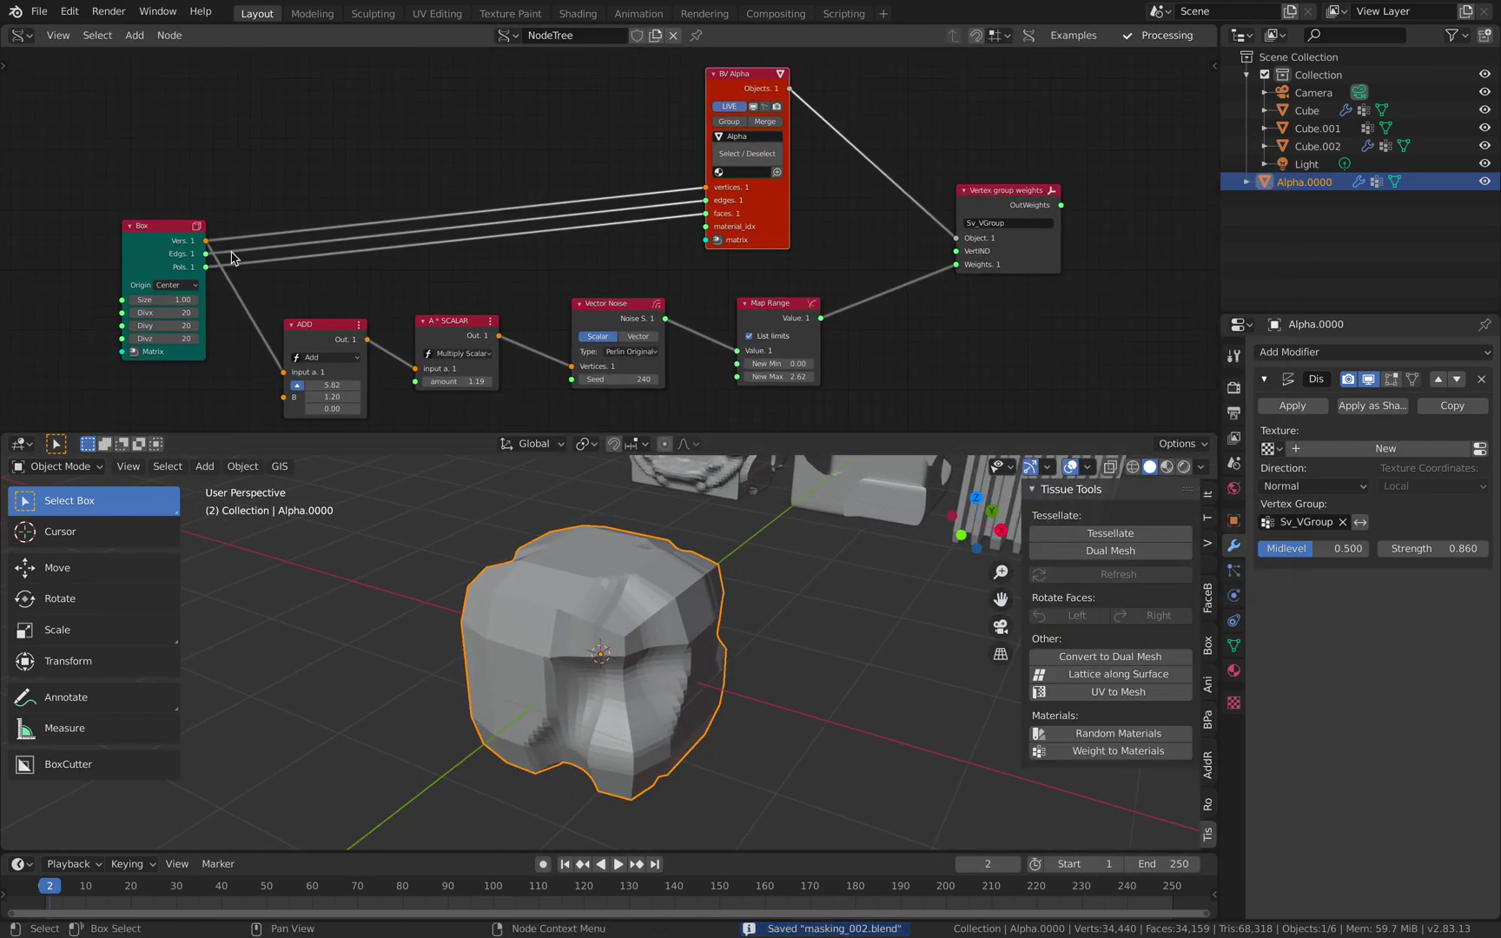
left_click_drag(179, 241, 141, 204)
middle_click_drag(157, 209, 156, 222)
left_click_drag(767, 232, 817, 232)
middle_click_drag(822, 231, 875, 240)
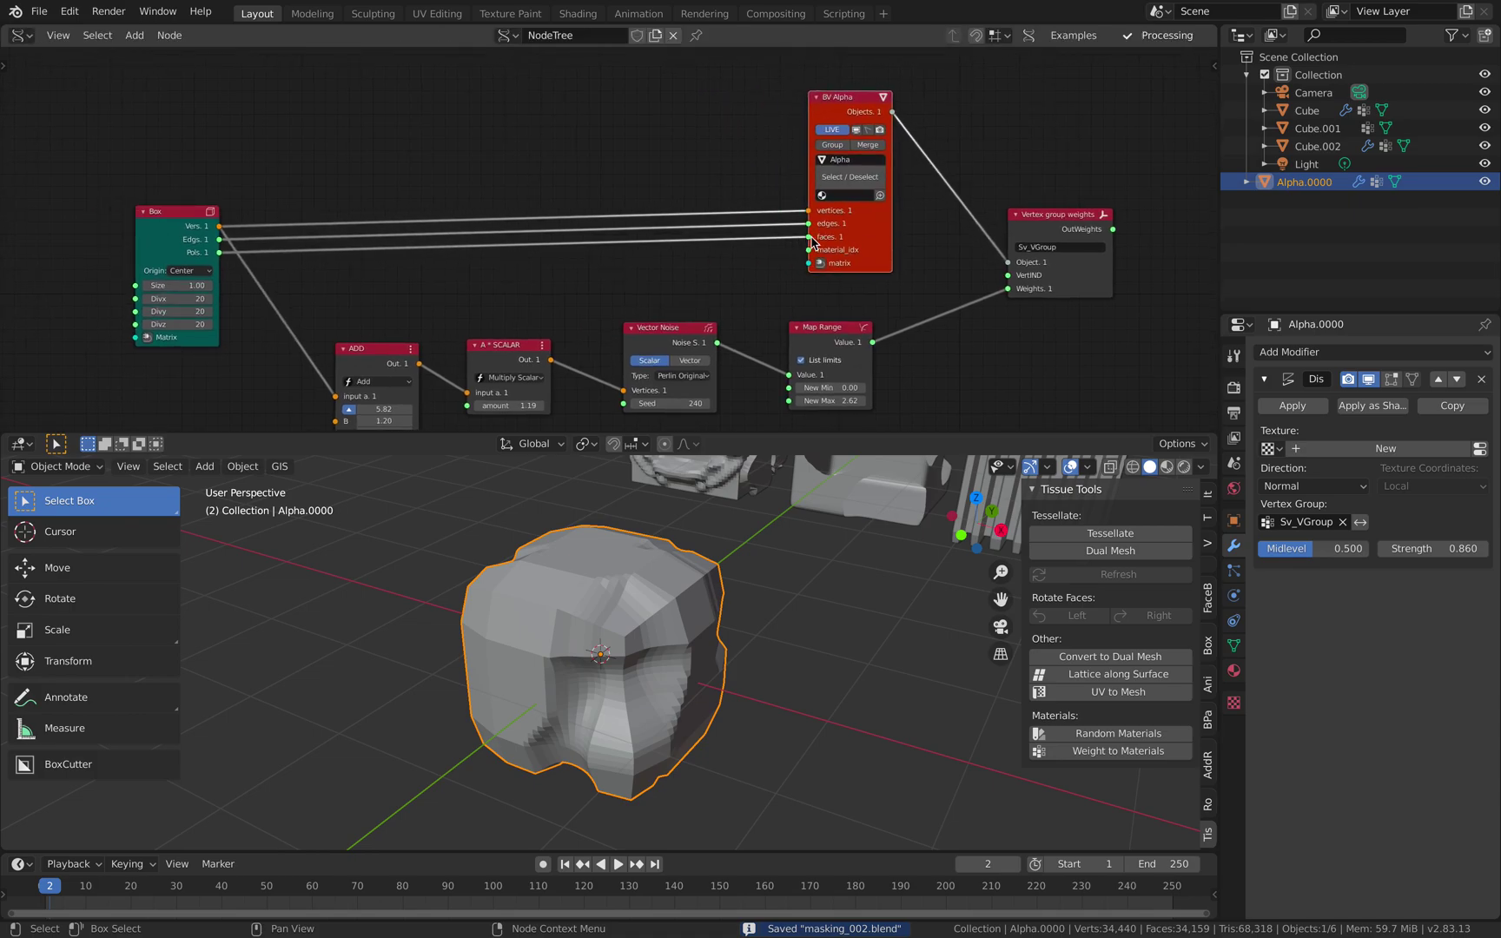
middle_click_drag(548, 247, 551, 271)
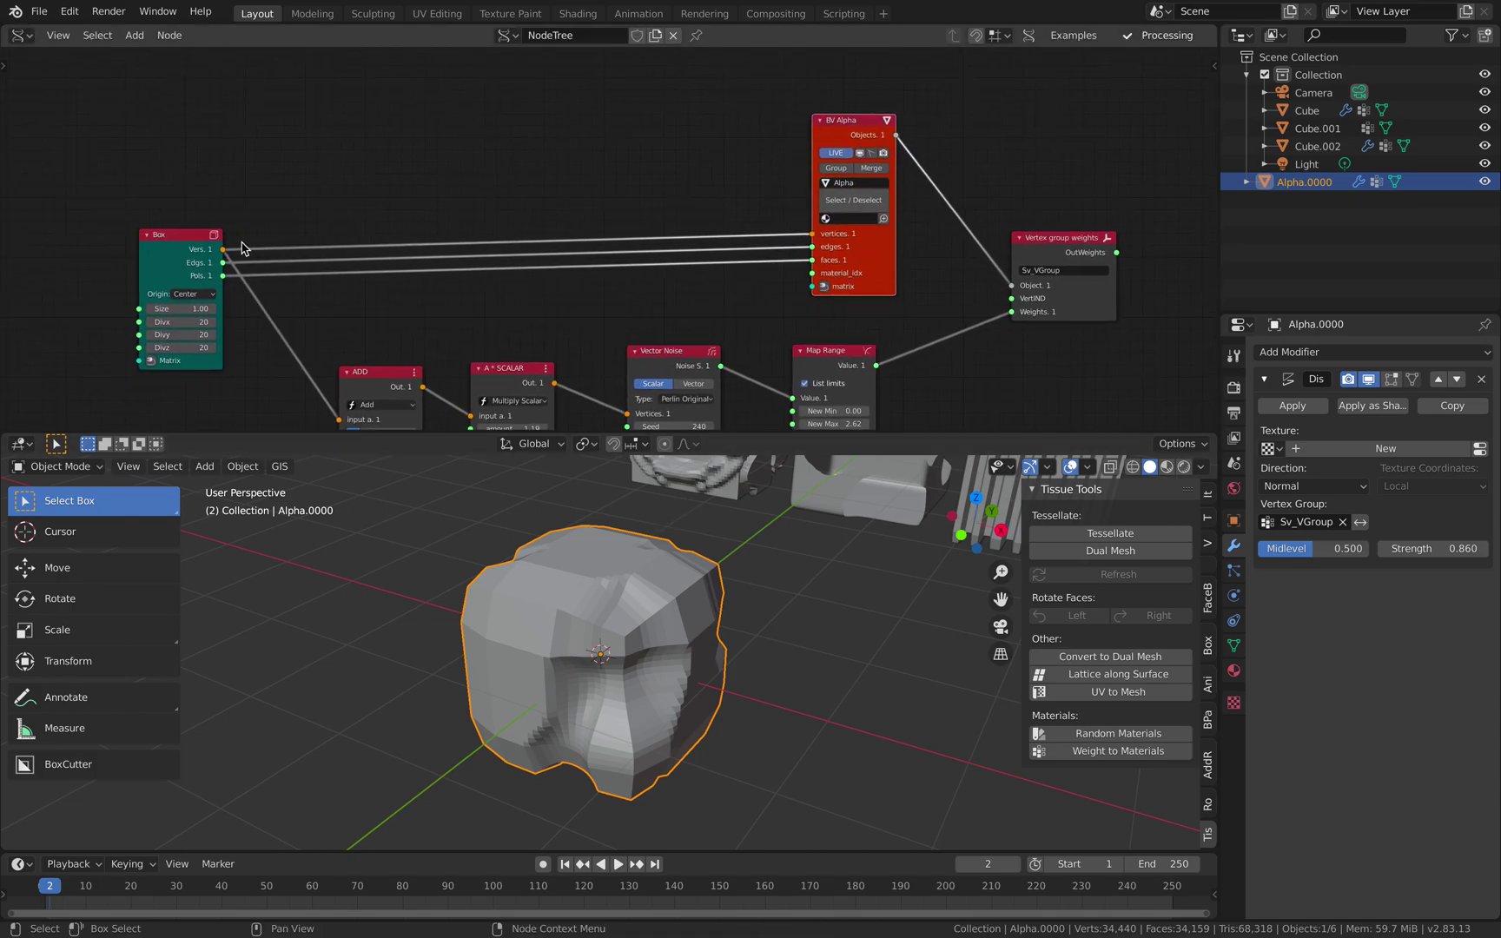
left_click_drag(184, 252, 163, 237)
scroll(749, 267, "up", 1, "shift")
scroll(514, 221, "up", 1)
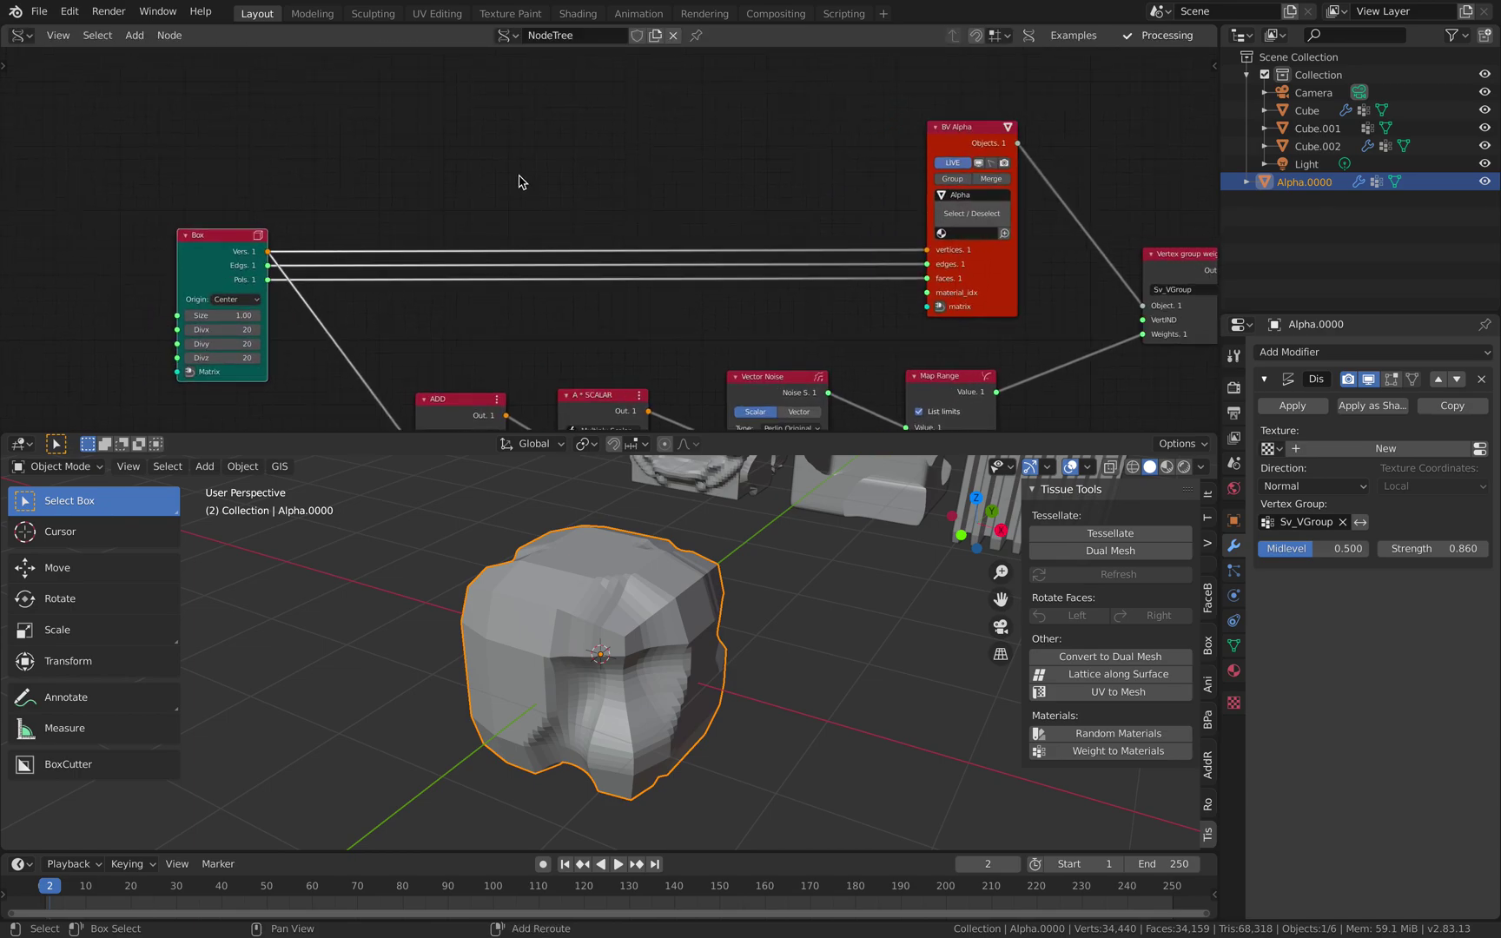
Add an Origins node above the Box links and feed it the Box's vertices and polygons
key("alt+space")
type("center")
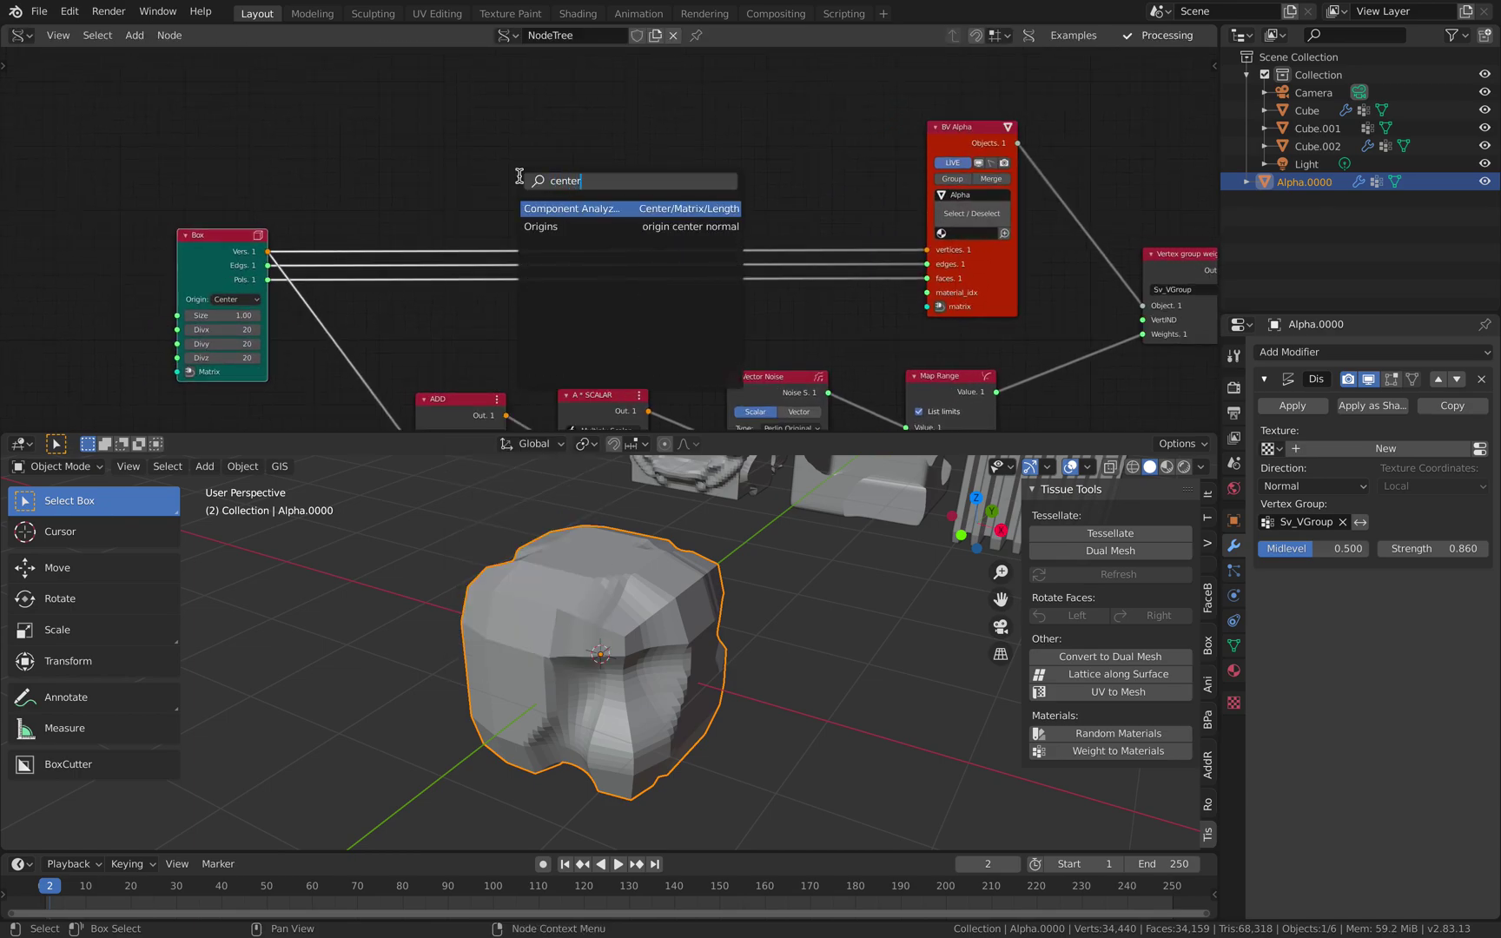
key("Down")
key("Return")
left_click(427, 95)
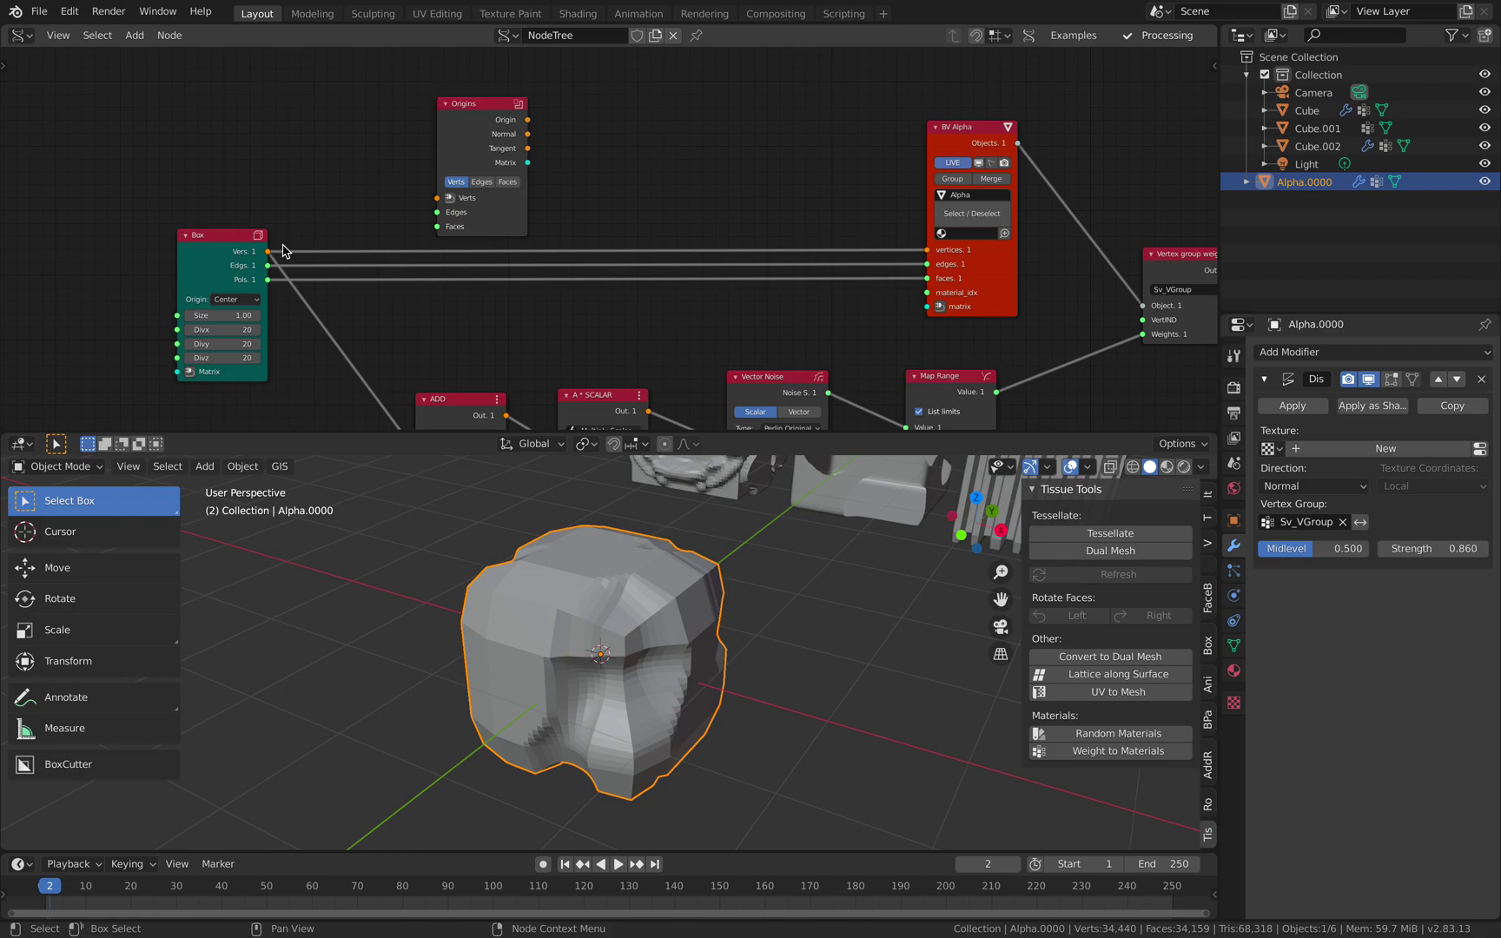
mouse_move(284, 251)
left_mouse_down()
mouse_move(434, 208)
mouse_move(273, 280)
left_mouse_up()
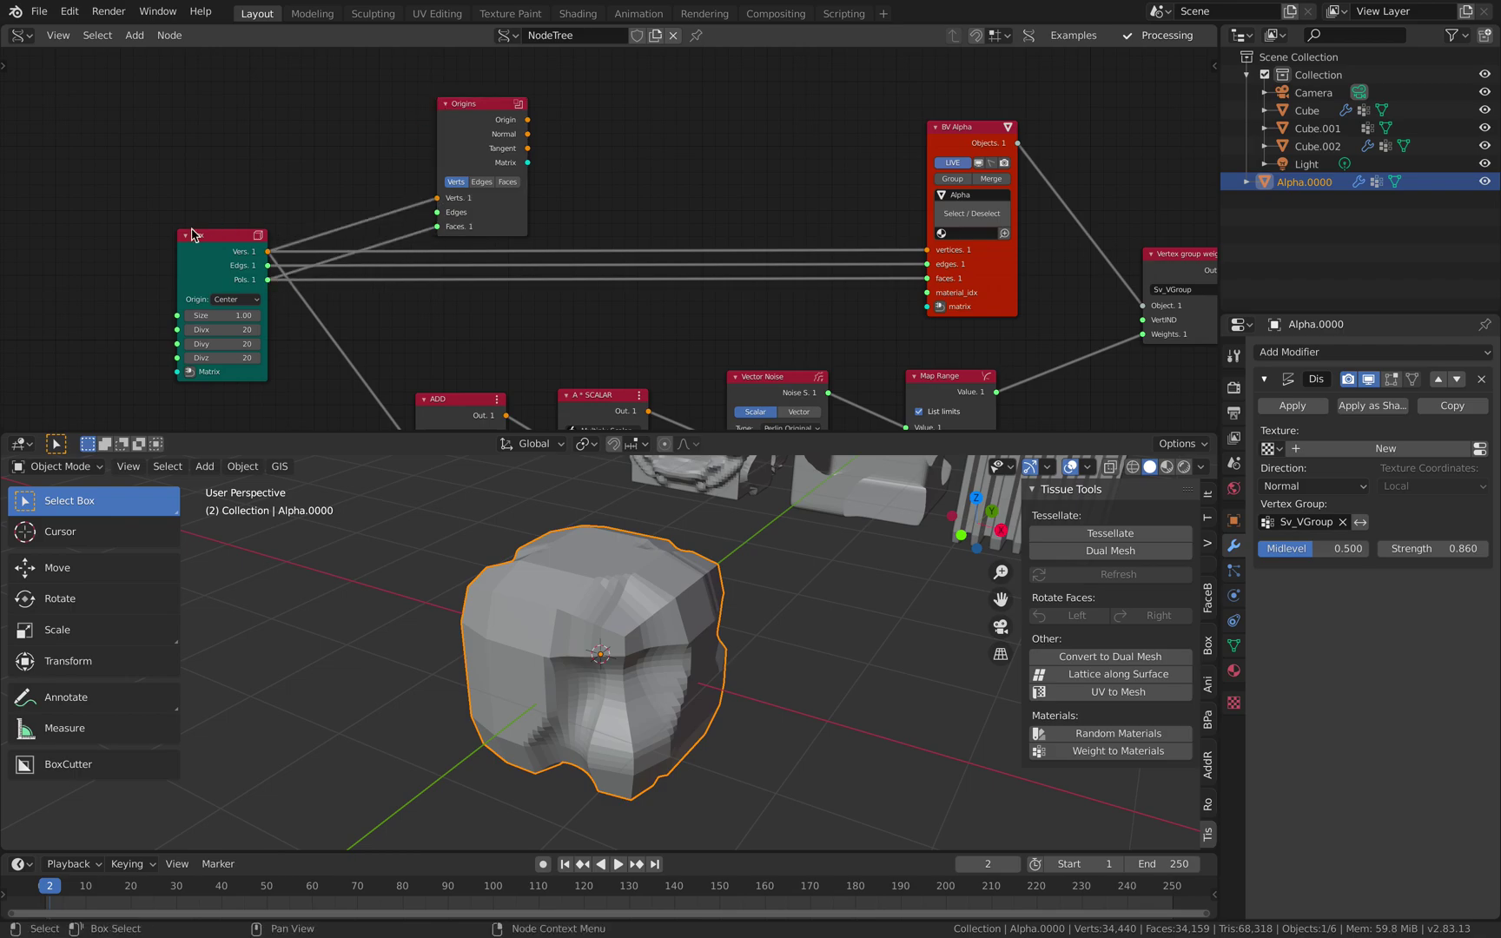
Set the Origins node to Faces mode and adjust the layout of the neighbouring nodes
scroll(546, 184, "up", 1)
left_click_drag(444, 137, 443, 130)
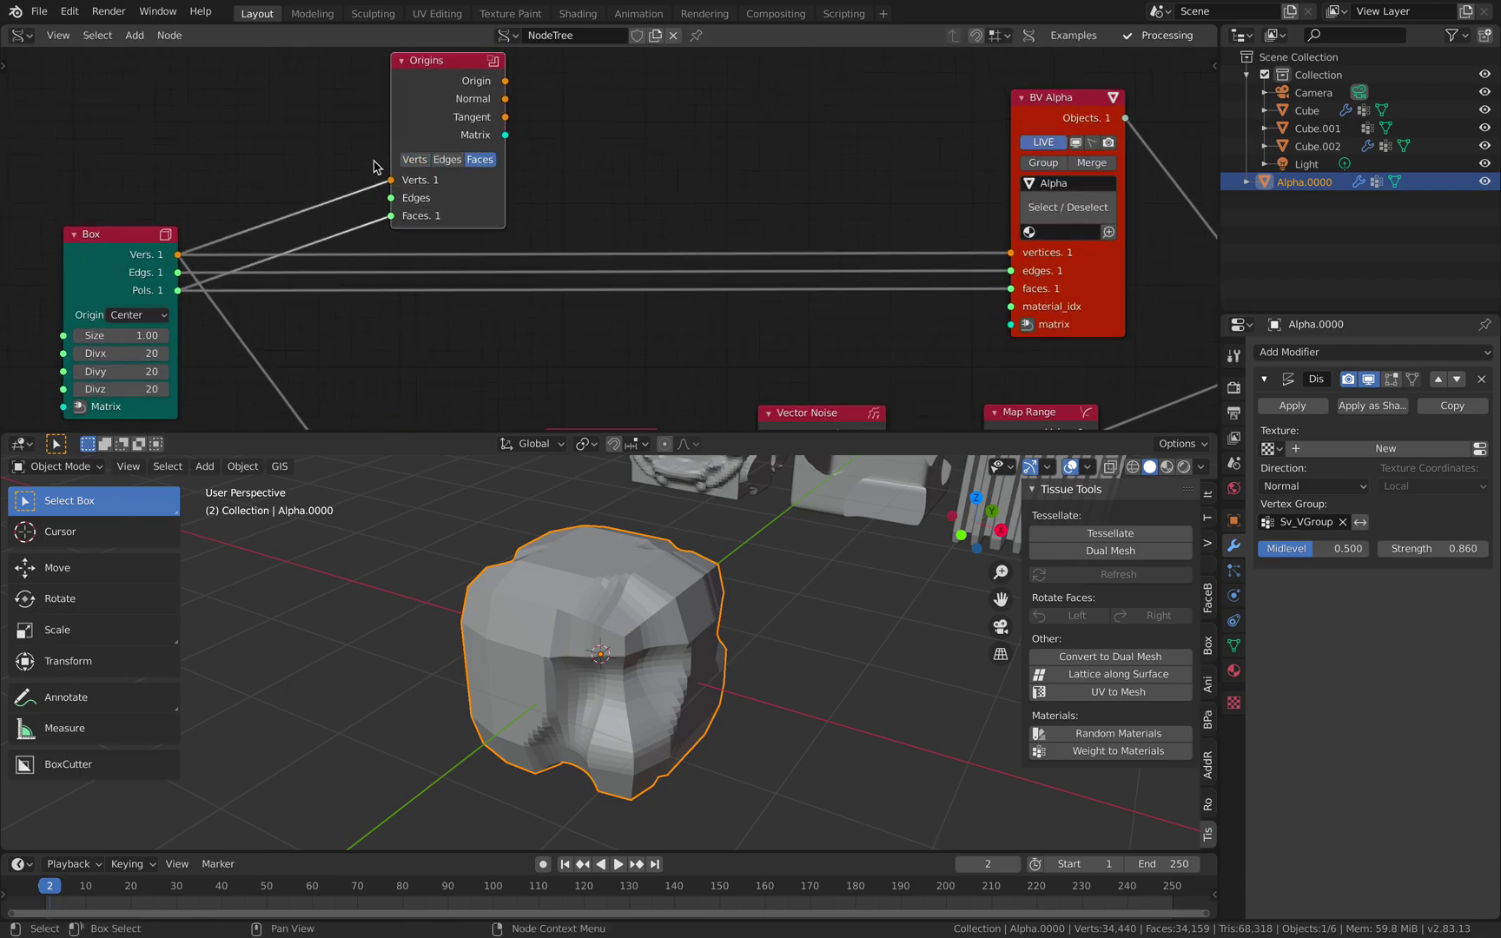
middle_click_drag(472, 132, 364, 173)
left_click_drag(420, 122, 584, 186)
scroll(569, 191, "down", 2)
left_click_drag(469, 305, 481, 300)
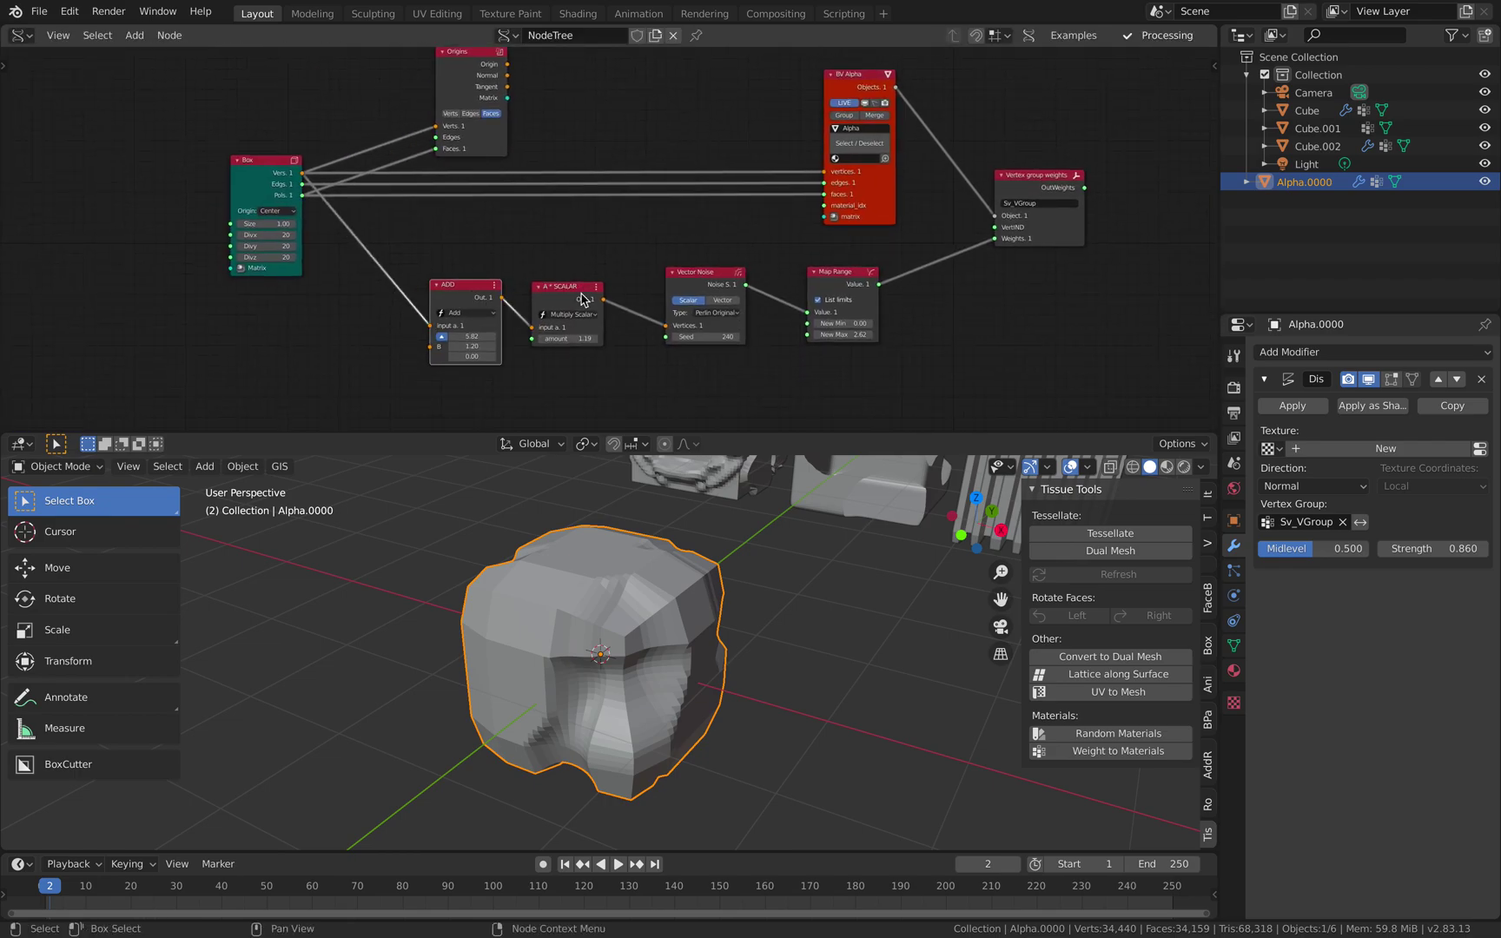
Duplicate the Vector Noise node beside Origins and link the Origin output to its Vertices input
middle_click_drag(585, 300, 545, 343)
left_click(634, 337)
key("shift+d")
left_click(566, 84)
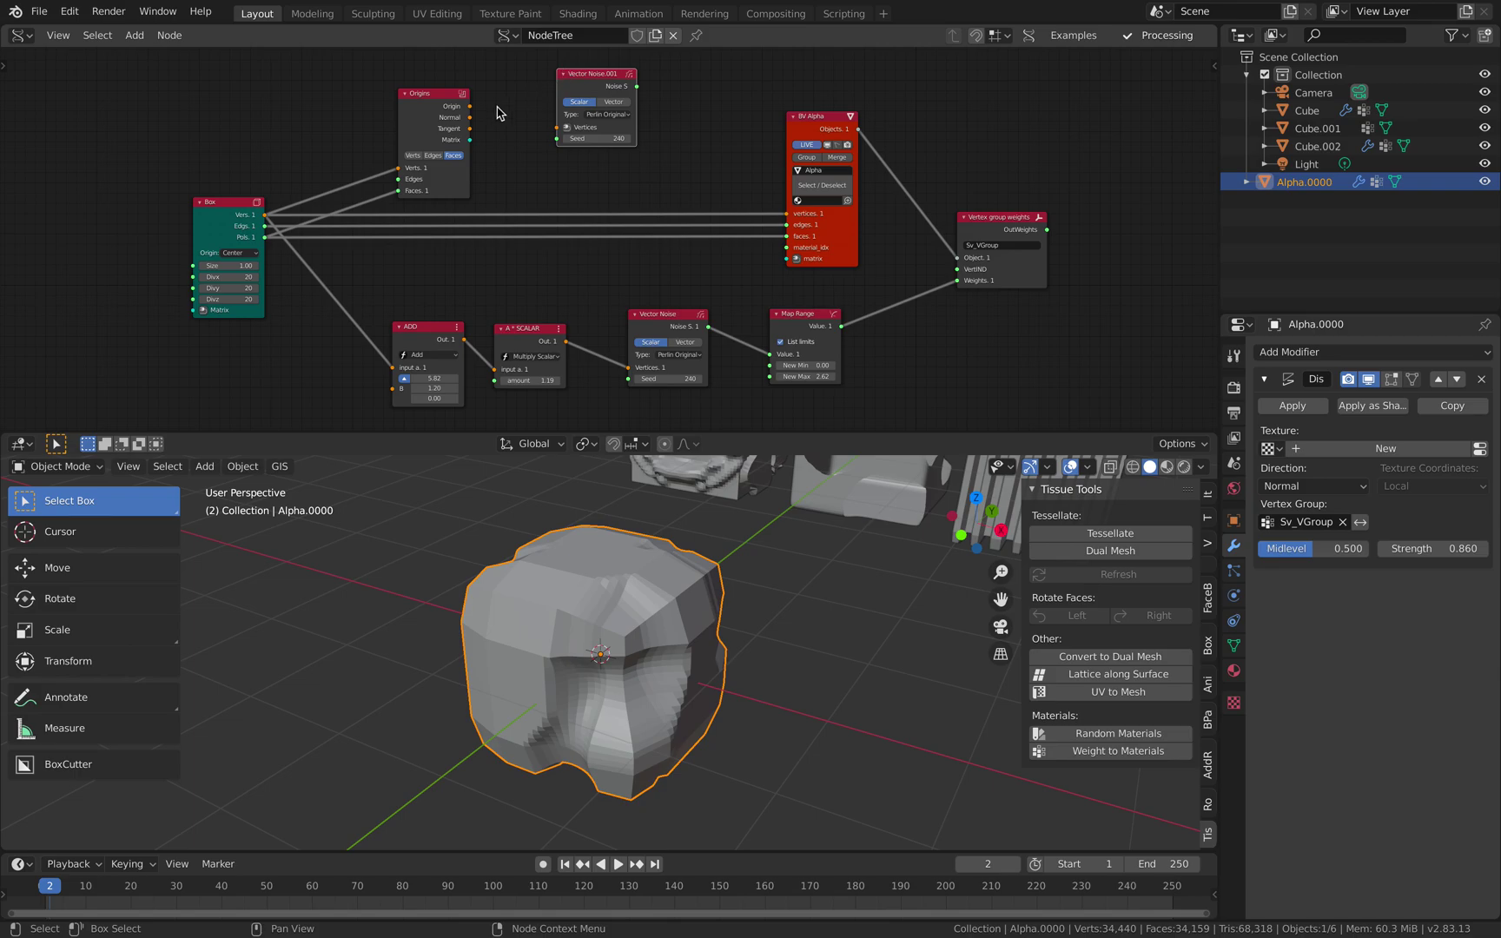
scroll(459, 192, "up", 2)
left_click_drag(428, 154, 538, 180)
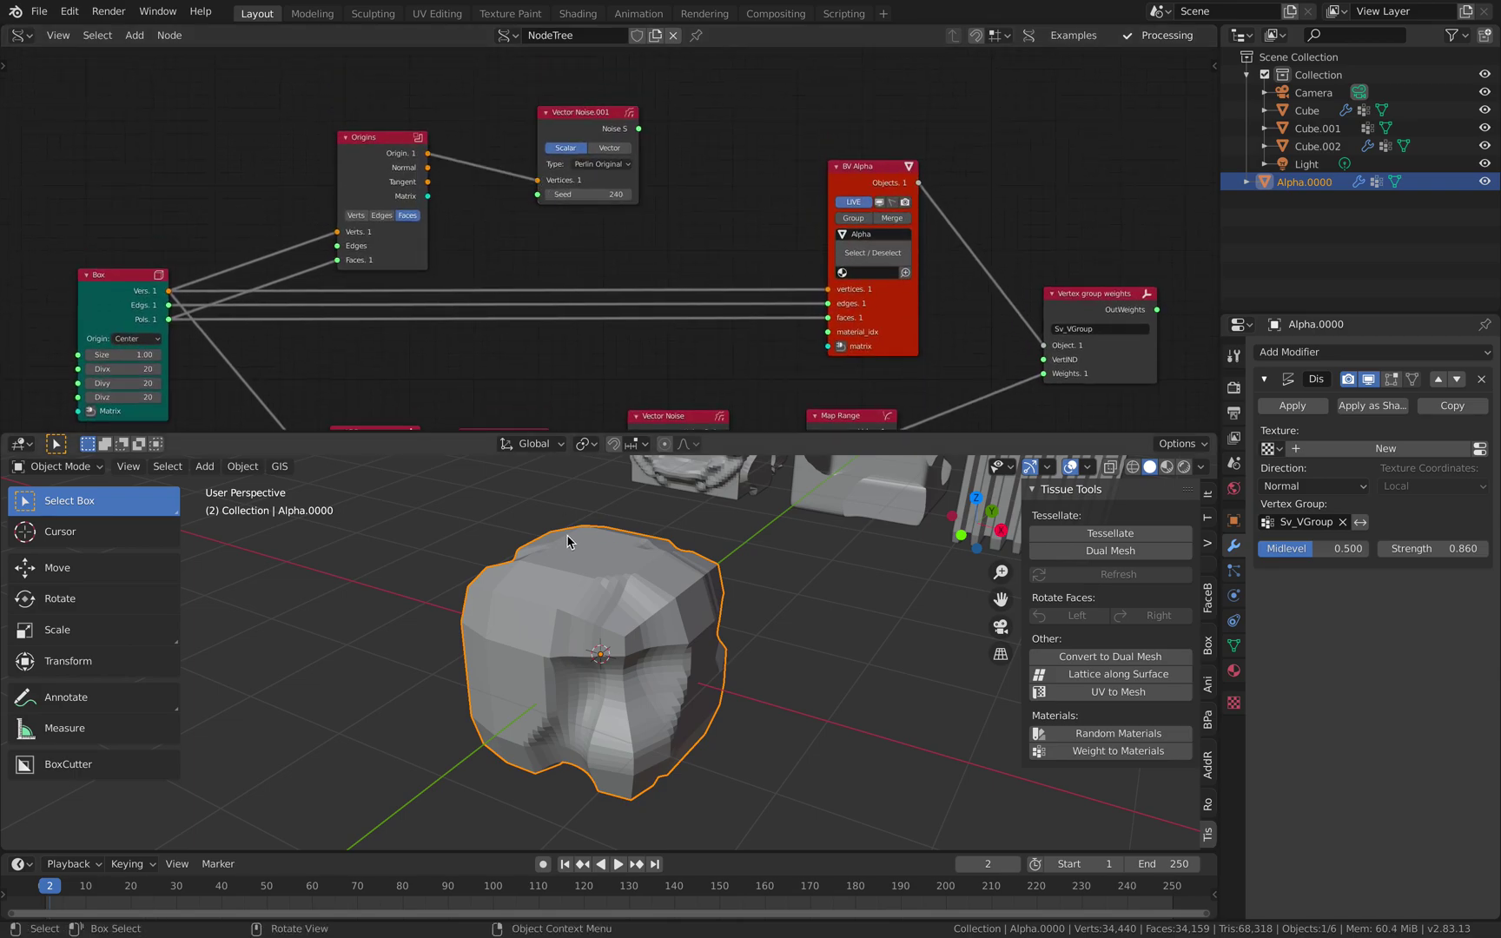
middle_click_drag(486, 365, 566, 350)
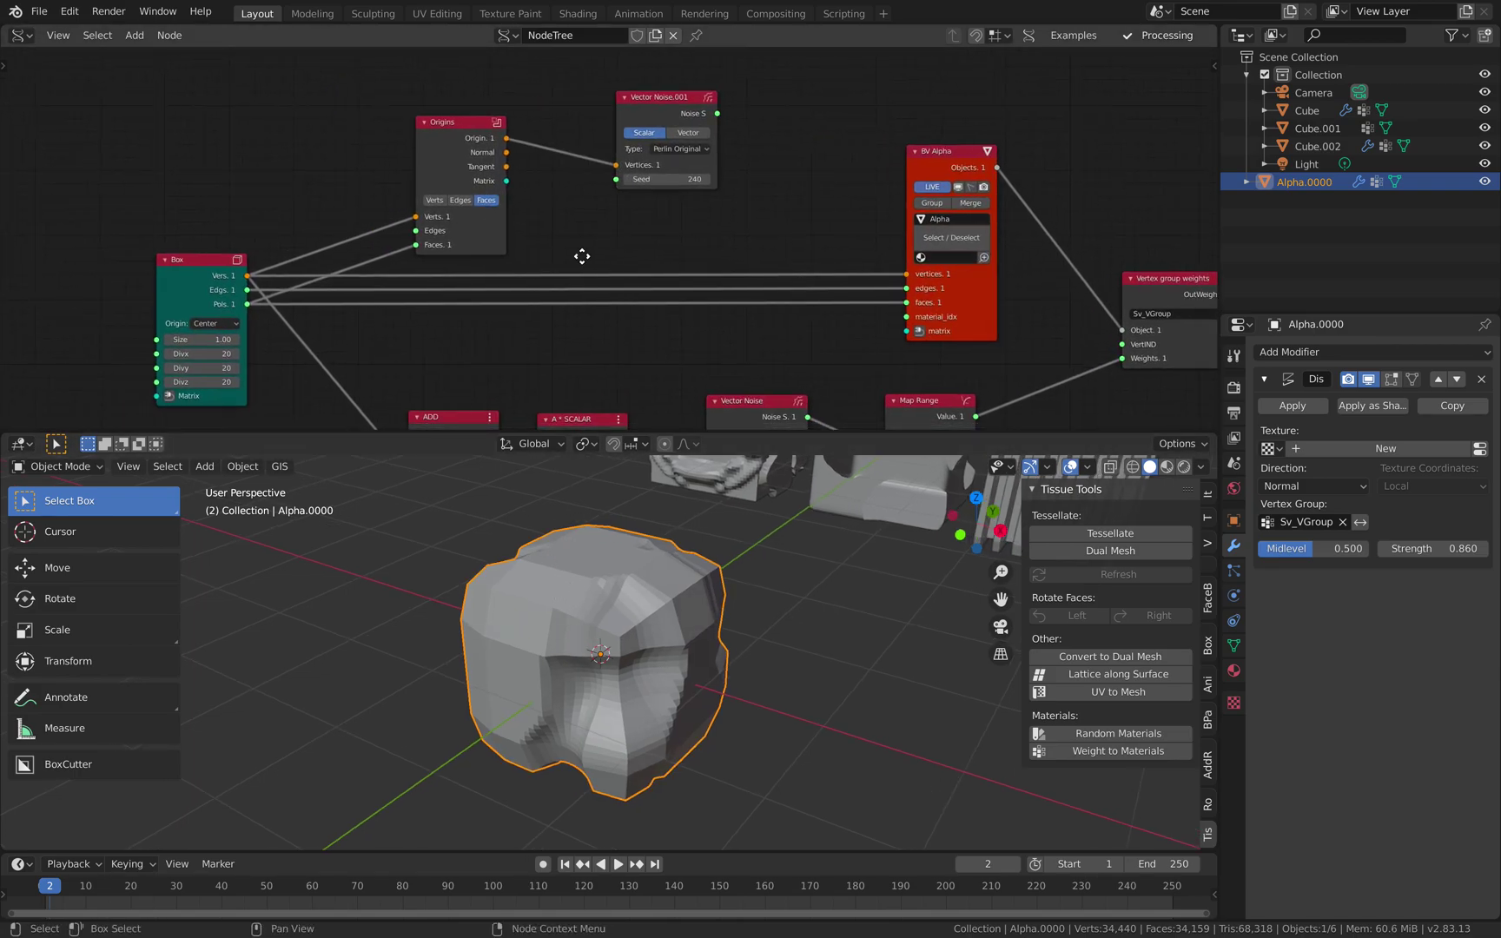
middle_click_drag(579, 254, 512, 267)
Duplicate the Map Range node, feed it from the copied Vector Noise node and set its New Max to 3.00
left_click_drag(651, 125, 710, 180)
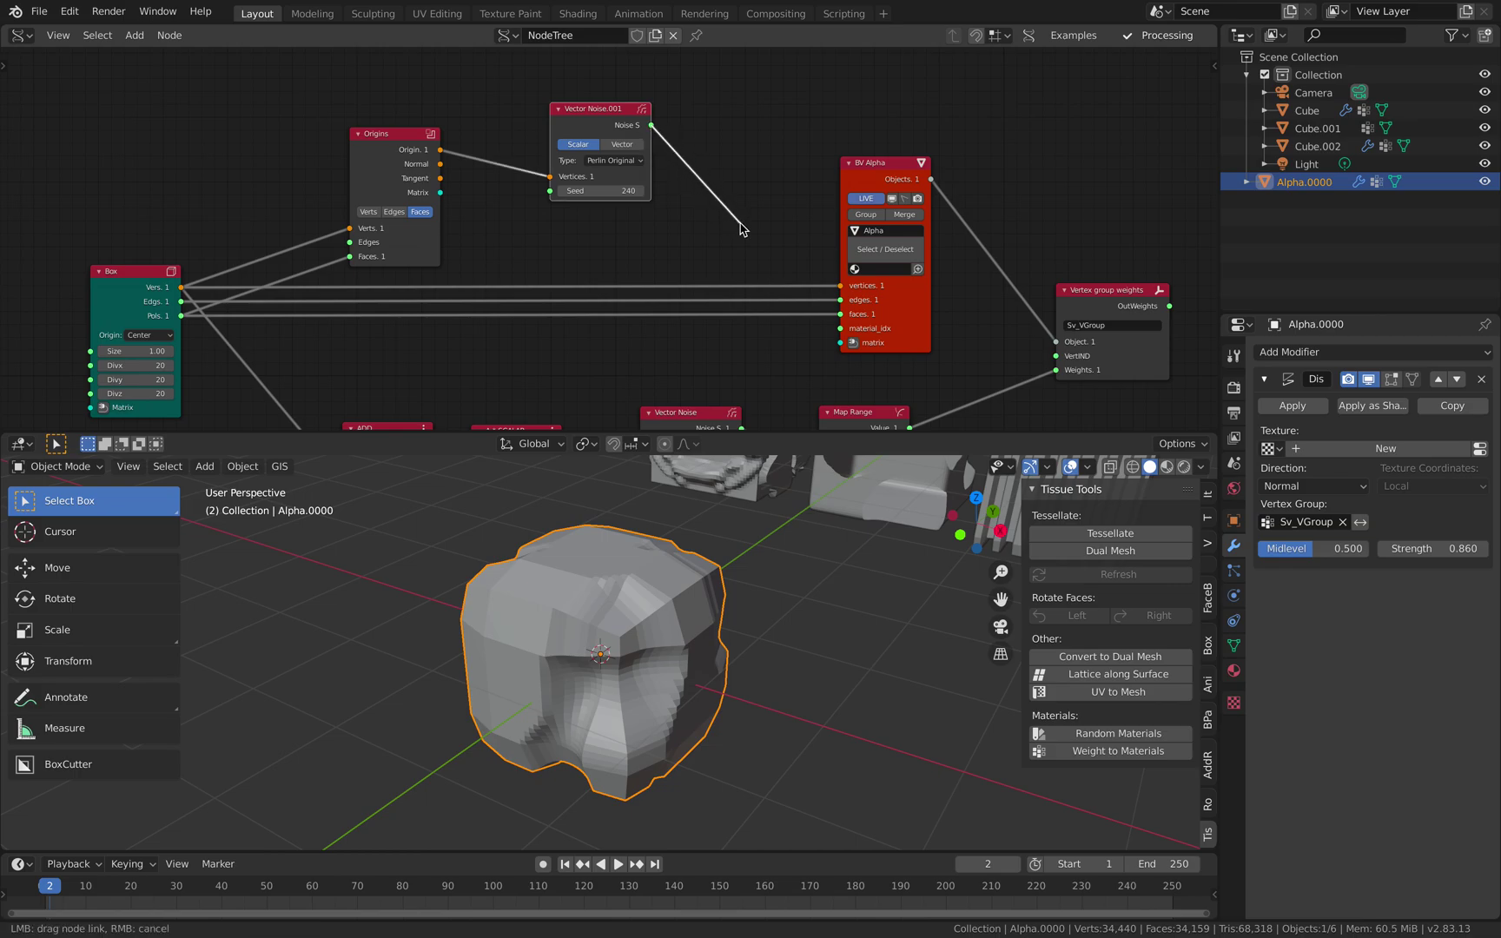
left_click_drag(740, 225, 739, 219)
middle_click_drag(739, 217, 696, 147)
scroll(702, 261, "down", 1)
middle_click_drag(782, 325, 746, 389)
key("shift+d")
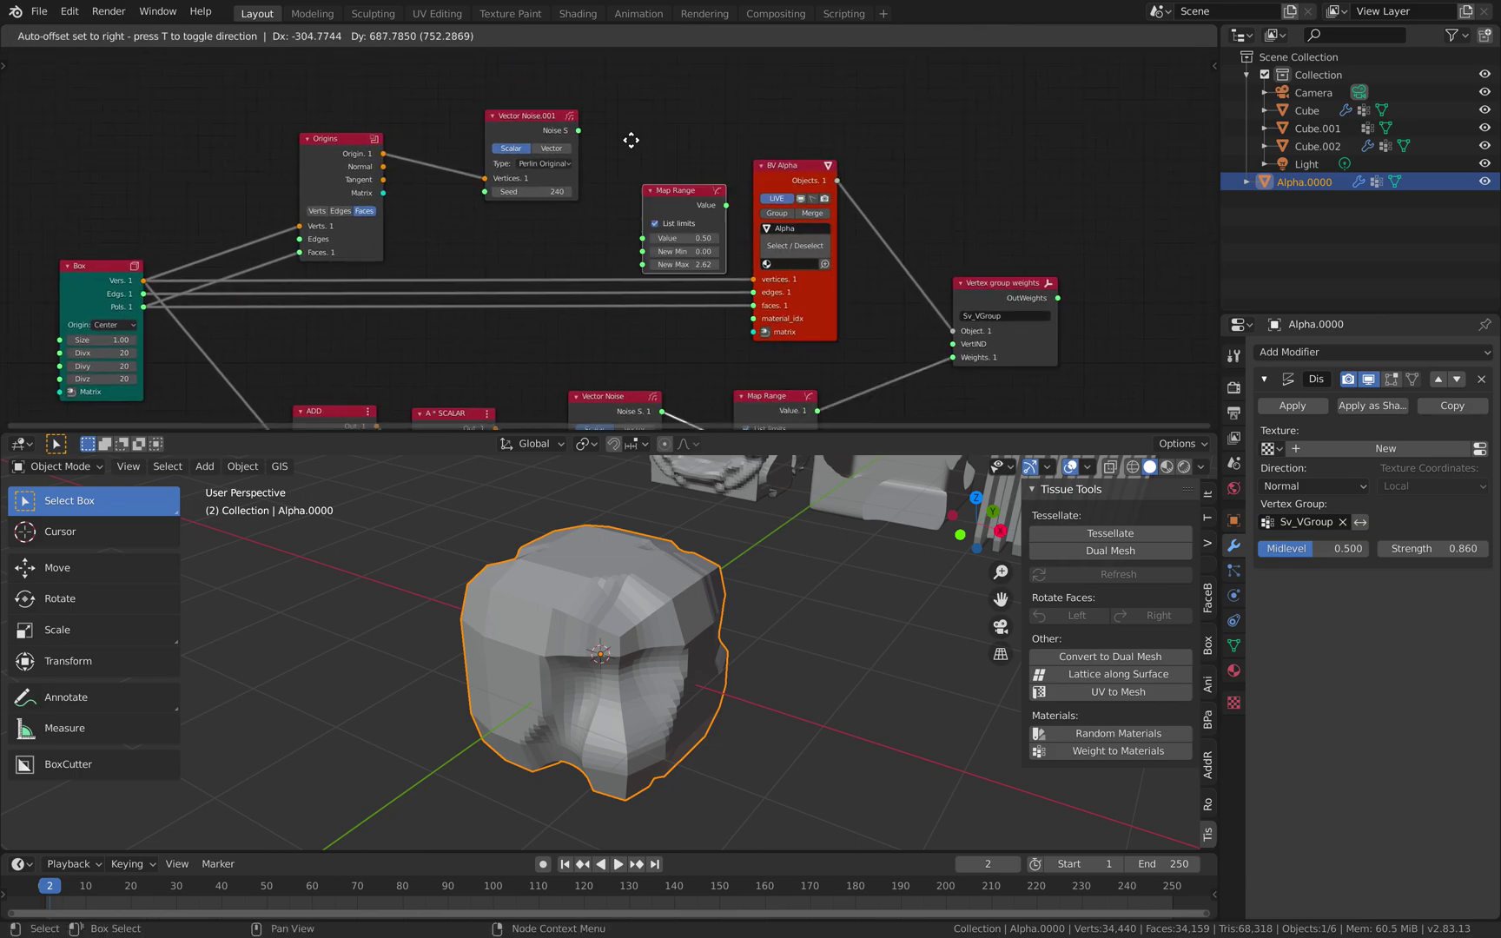
left_click(633, 122)
left_click_drag(580, 131, 626, 185)
scroll(664, 189, "up", 1)
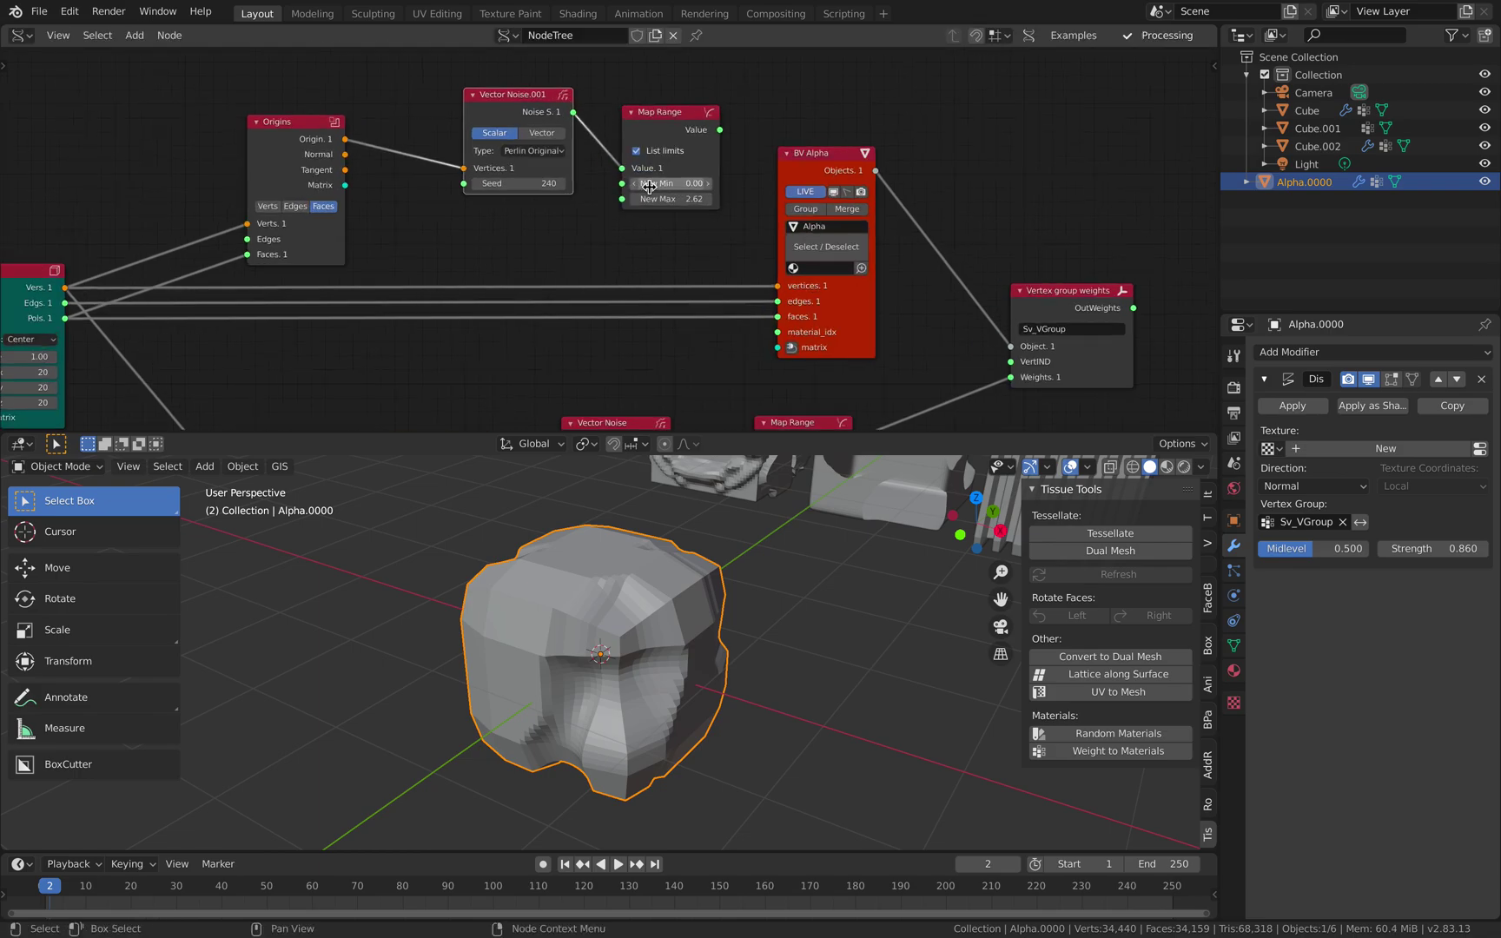
mouse_move(673, 184)
middle_mouse_down()
mouse_move(661, 156)
mouse_move(671, 174)
middle_mouse_up()
key("Return")
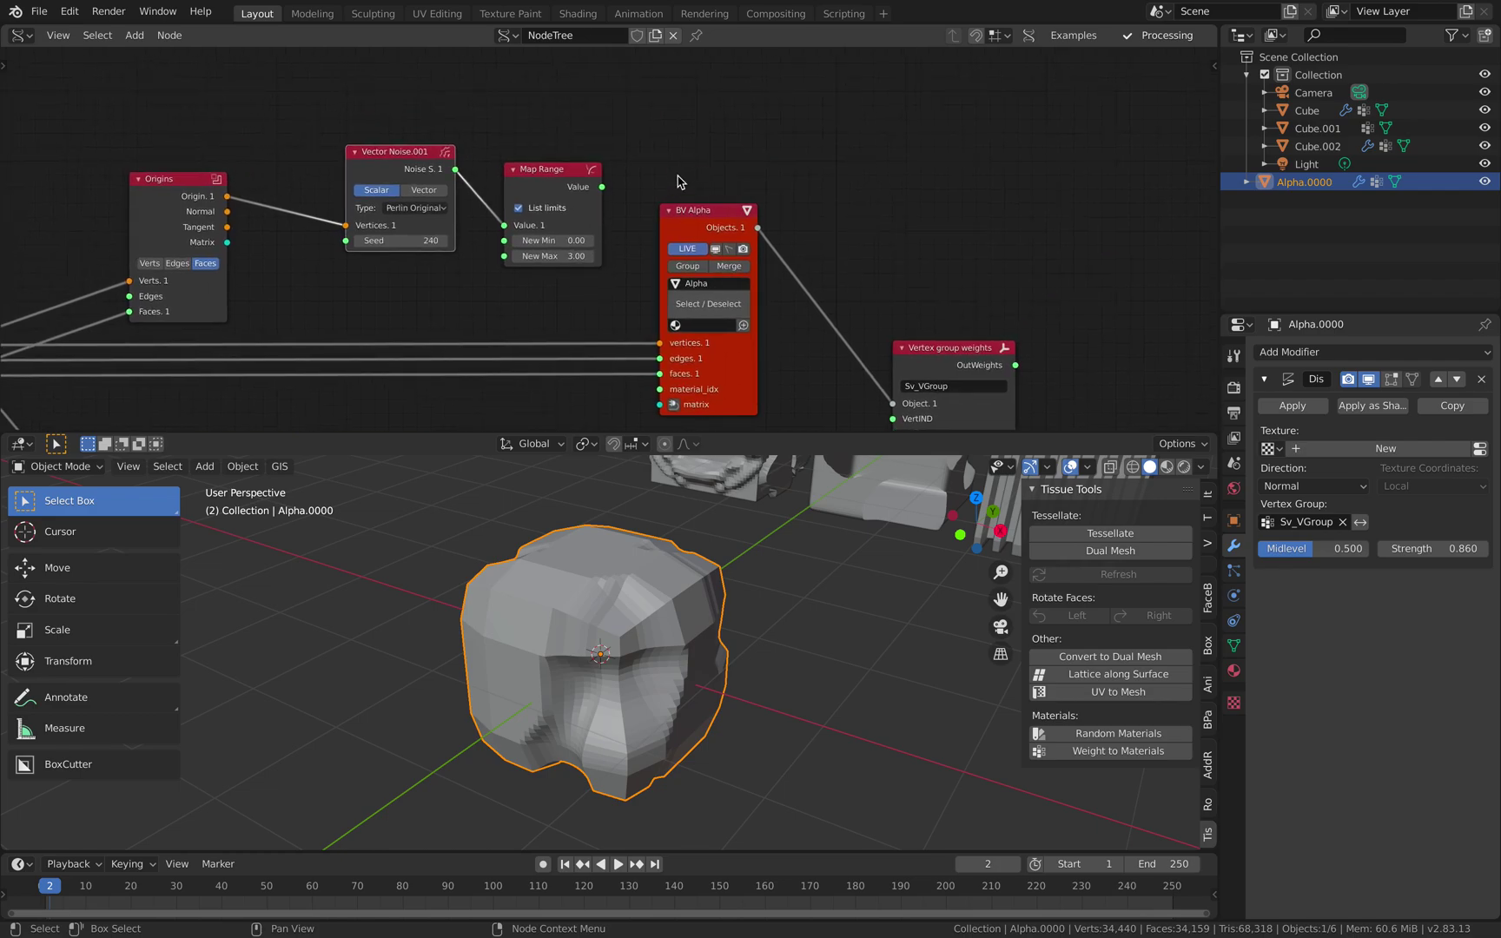
Add a Stethoscope MK2 node and connect the copied Map Range output to it to inspect the values
key("alt+space")
type("ste")
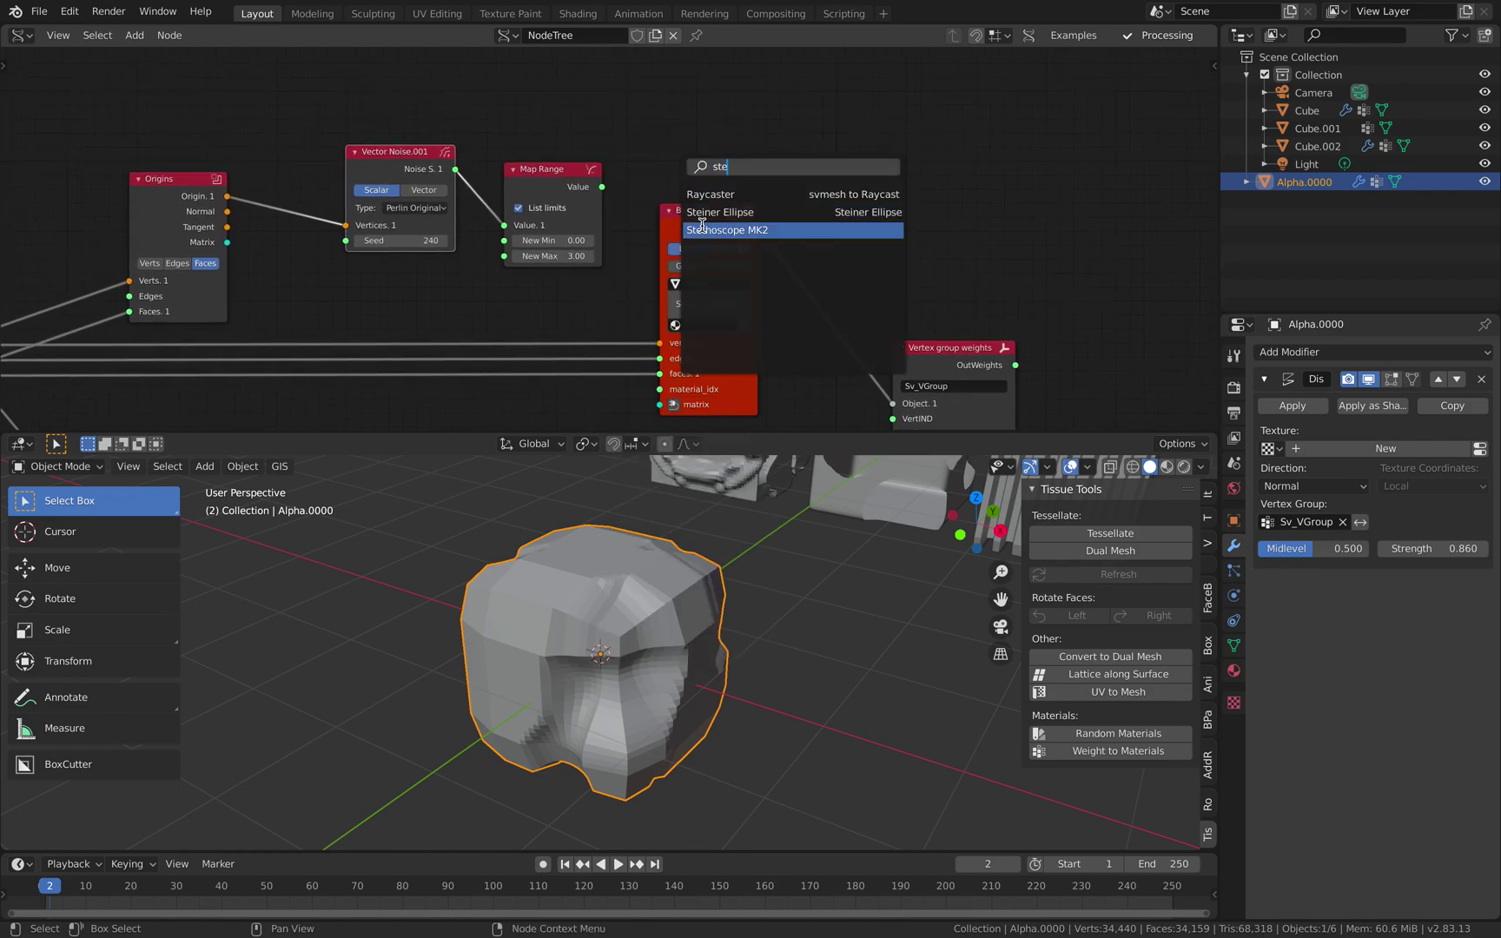
left_click(701, 229)
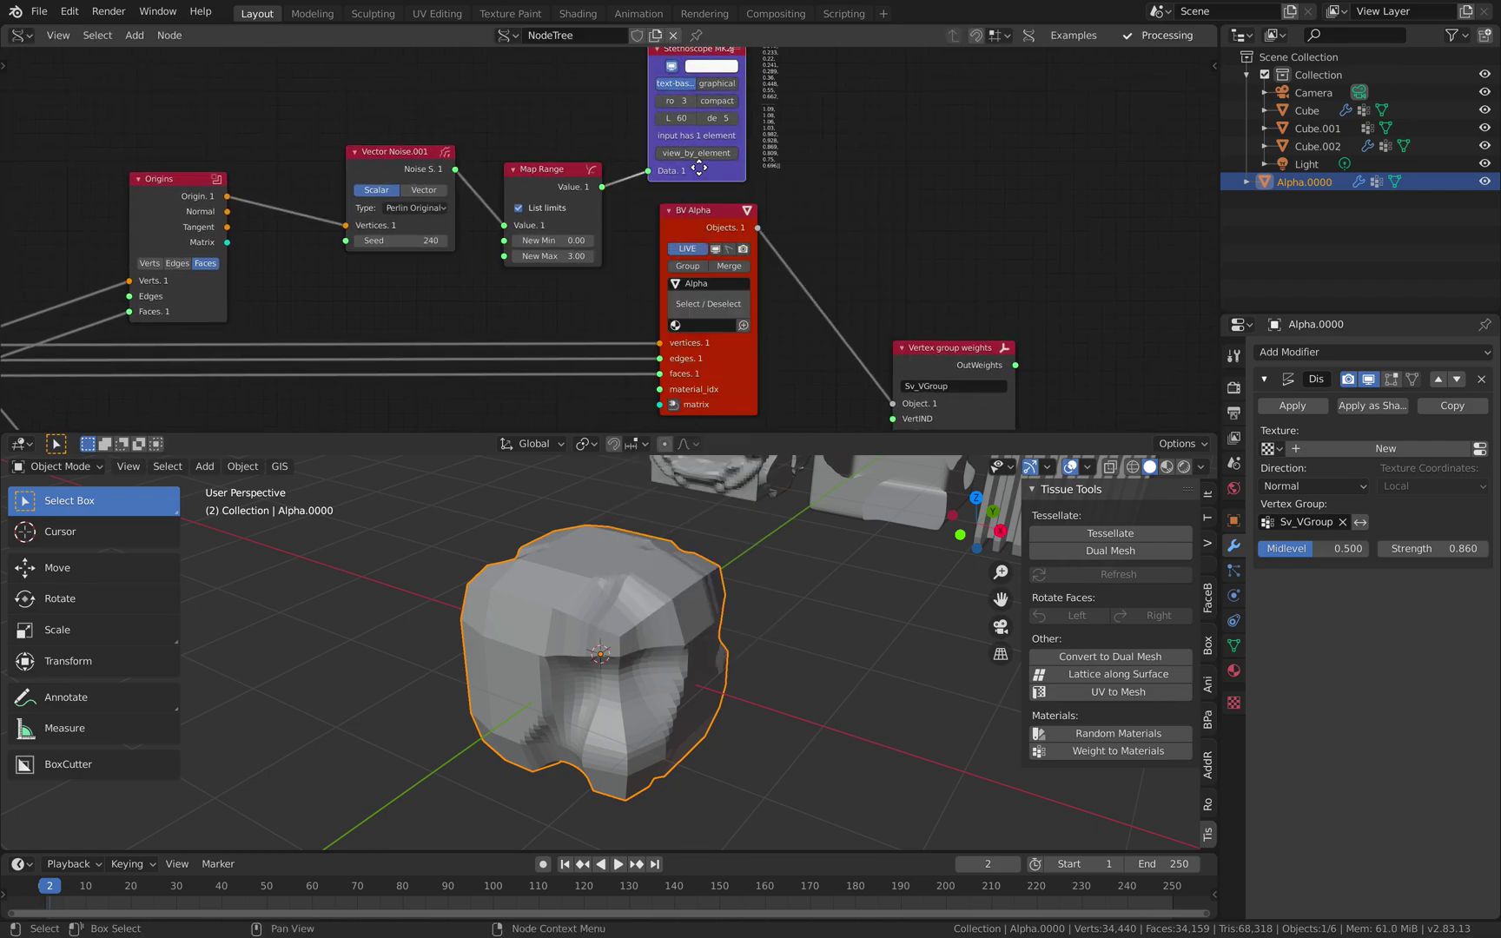
left_click(737, 166)
middle_click_drag(737, 166, 614, 315)
scroll(614, 312, "up", 5)
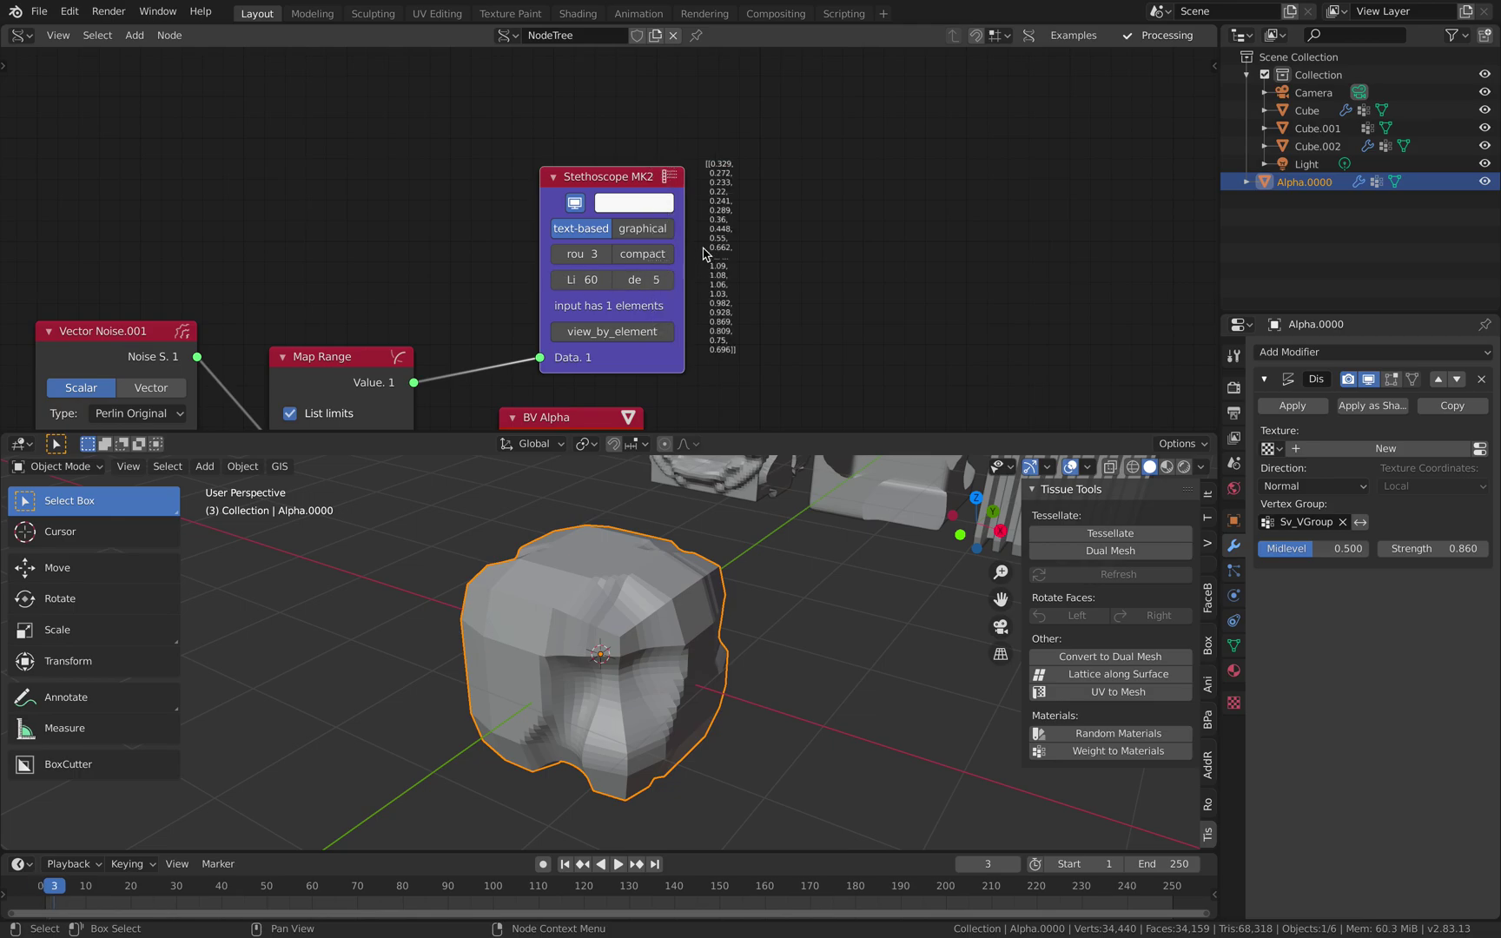
scroll(520, 228, "up", 2)
Insert a Scalar Math node set to Round N between the copied Map Range and the Stethoscope
key("shift+a")
left_click(520, 229)
type("math")
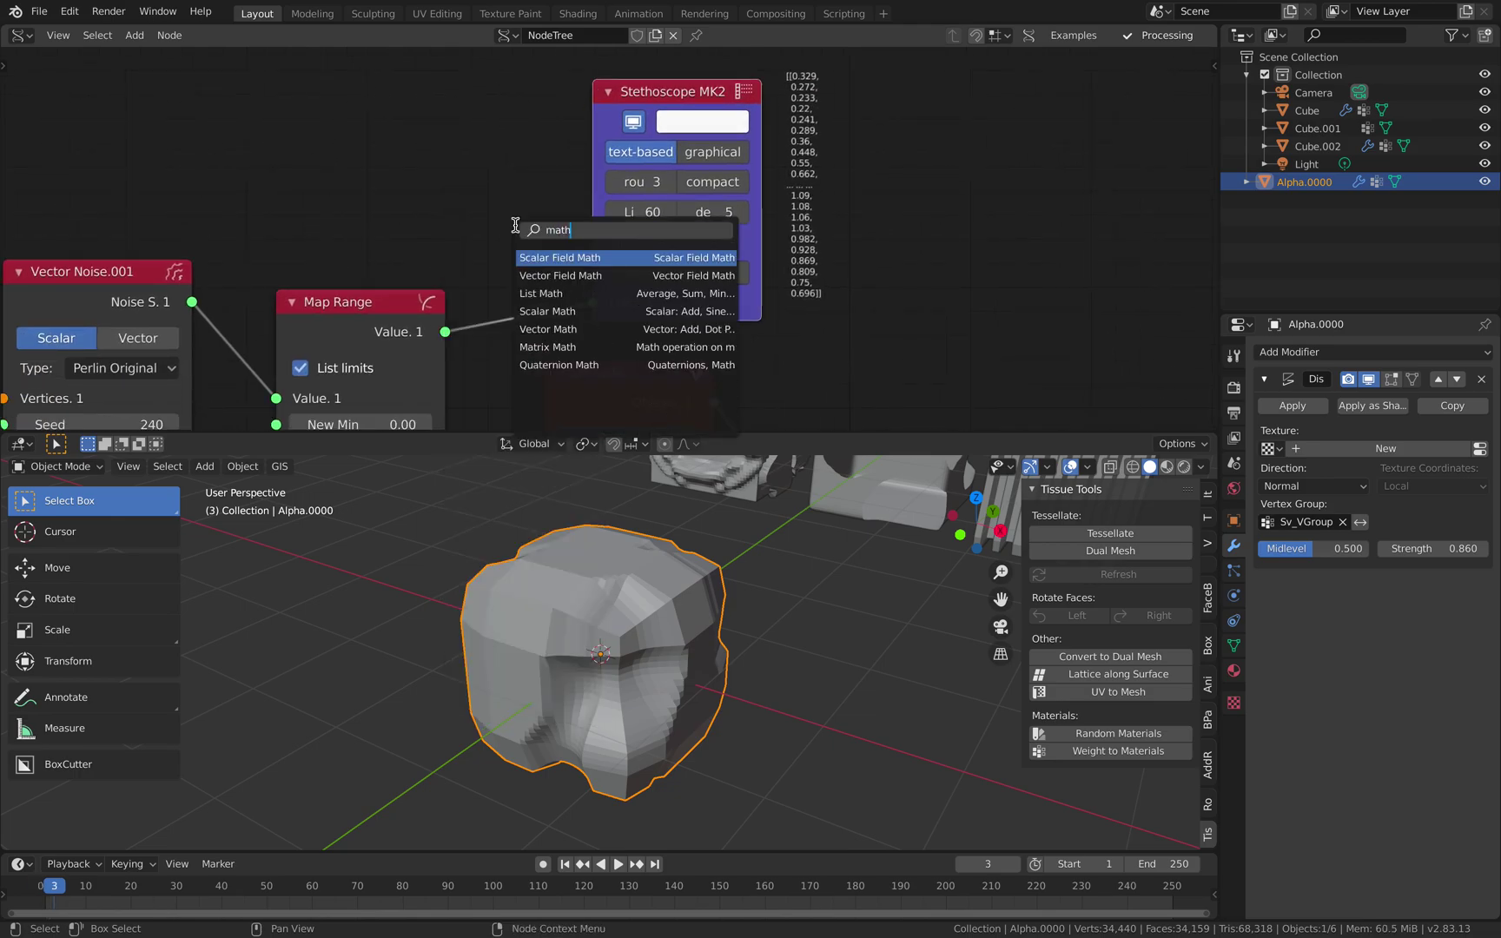
left_click(556, 311)
left_click(603, 311)
left_click(609, 304)
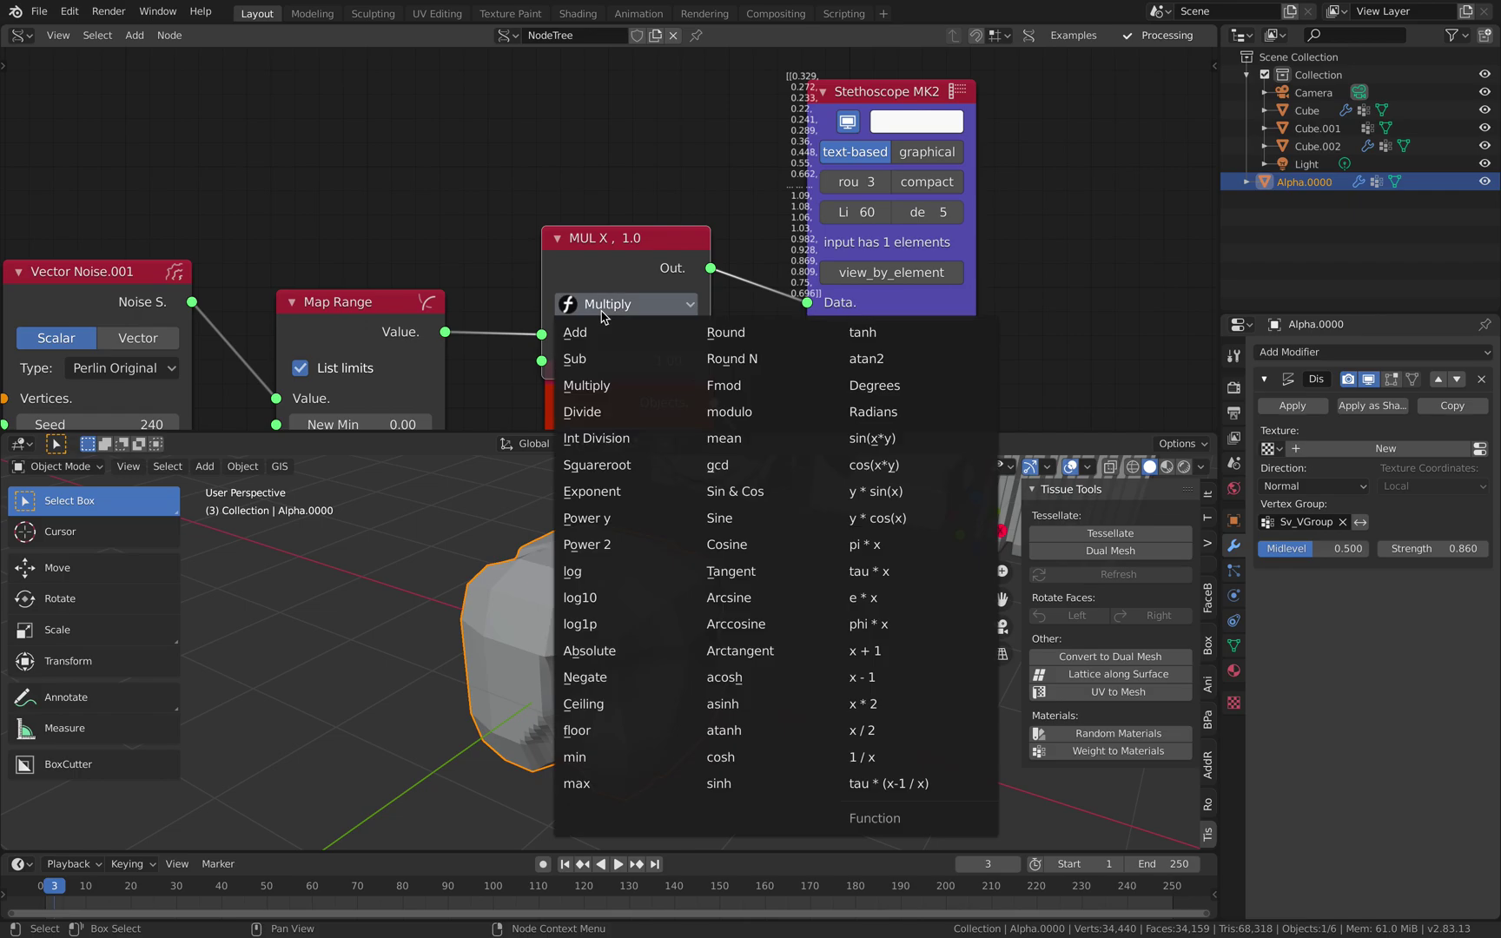
left_click(738, 360)
left_click_drag(650, 258, 597, 157)
middle_click_drag(552, 172, 296, 201)
scroll(434, 205, "up", 4)
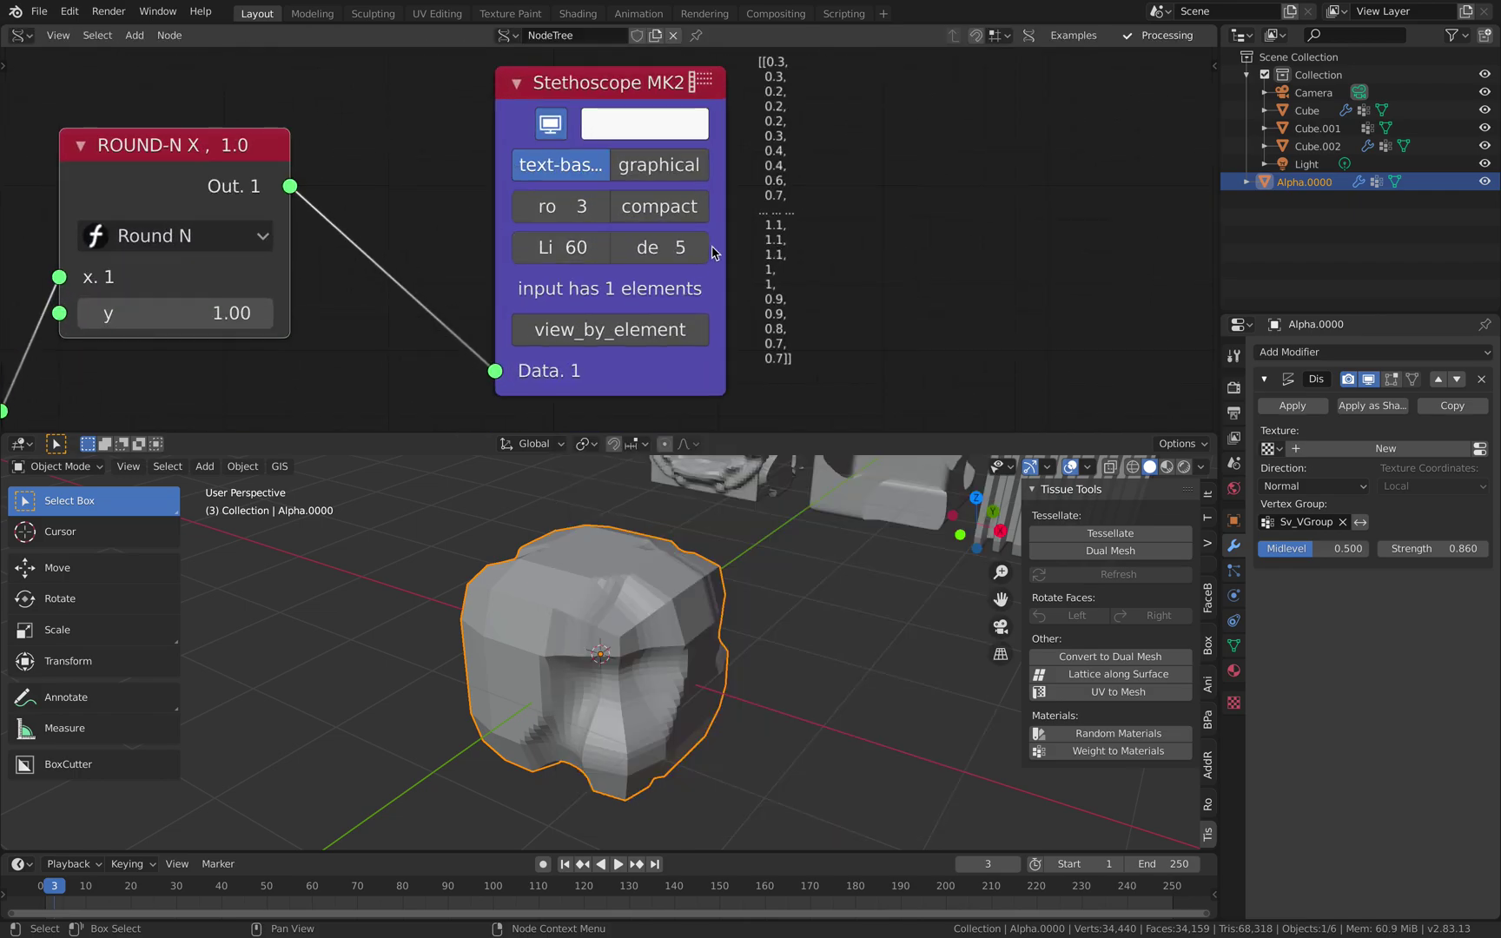
scroll(712, 252, "down", 2)
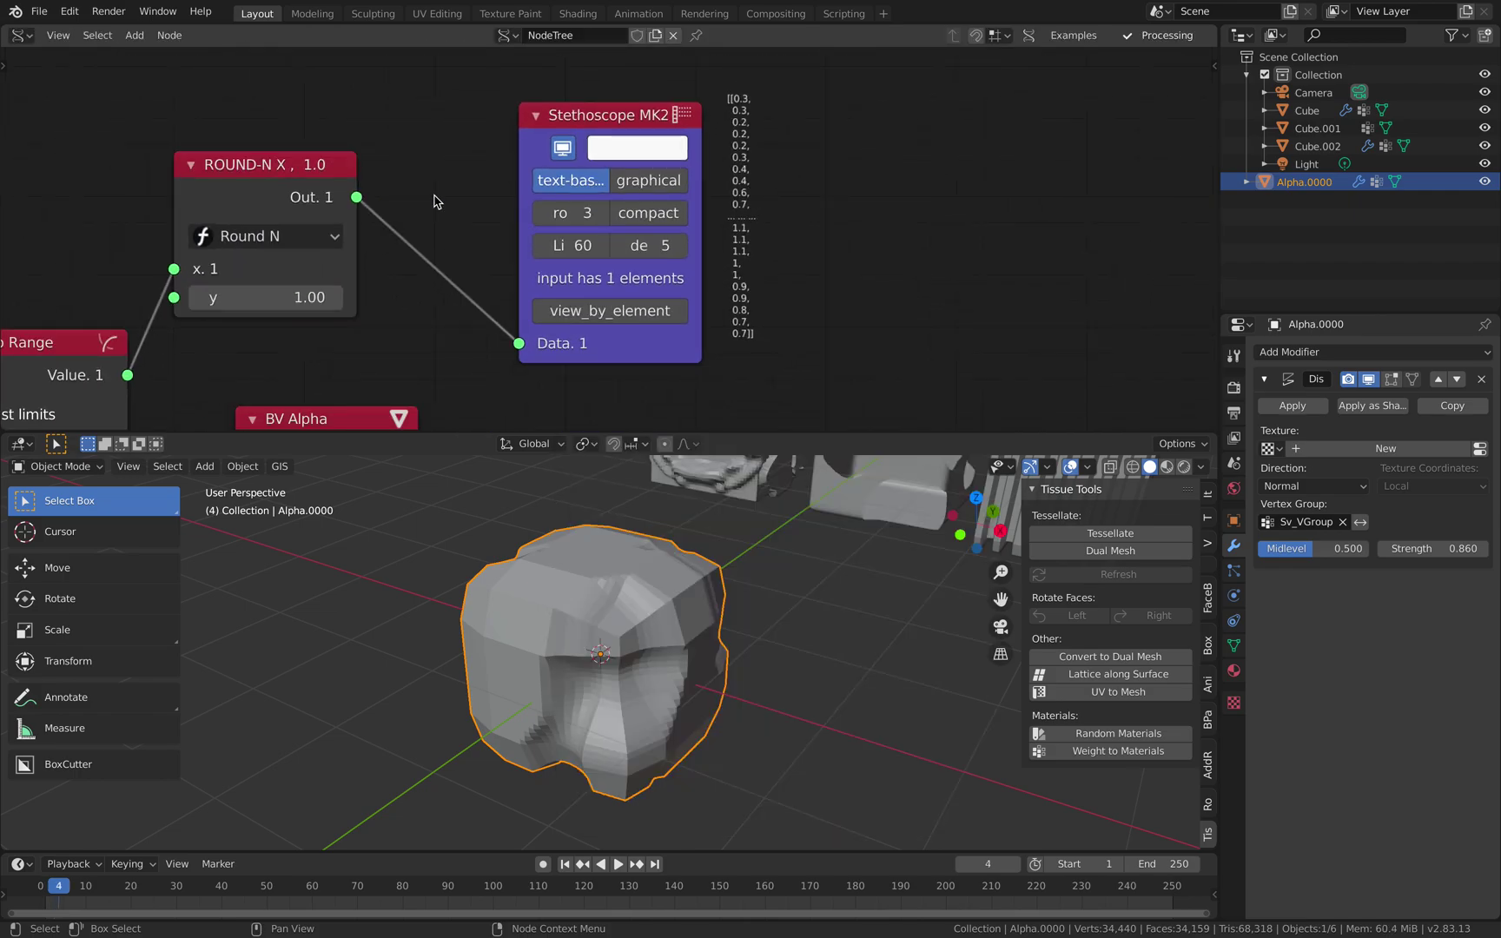
Set the Round N node's y value to 2 and raise it to 2.36
left_click(295, 297)
type("2")
key("Return")
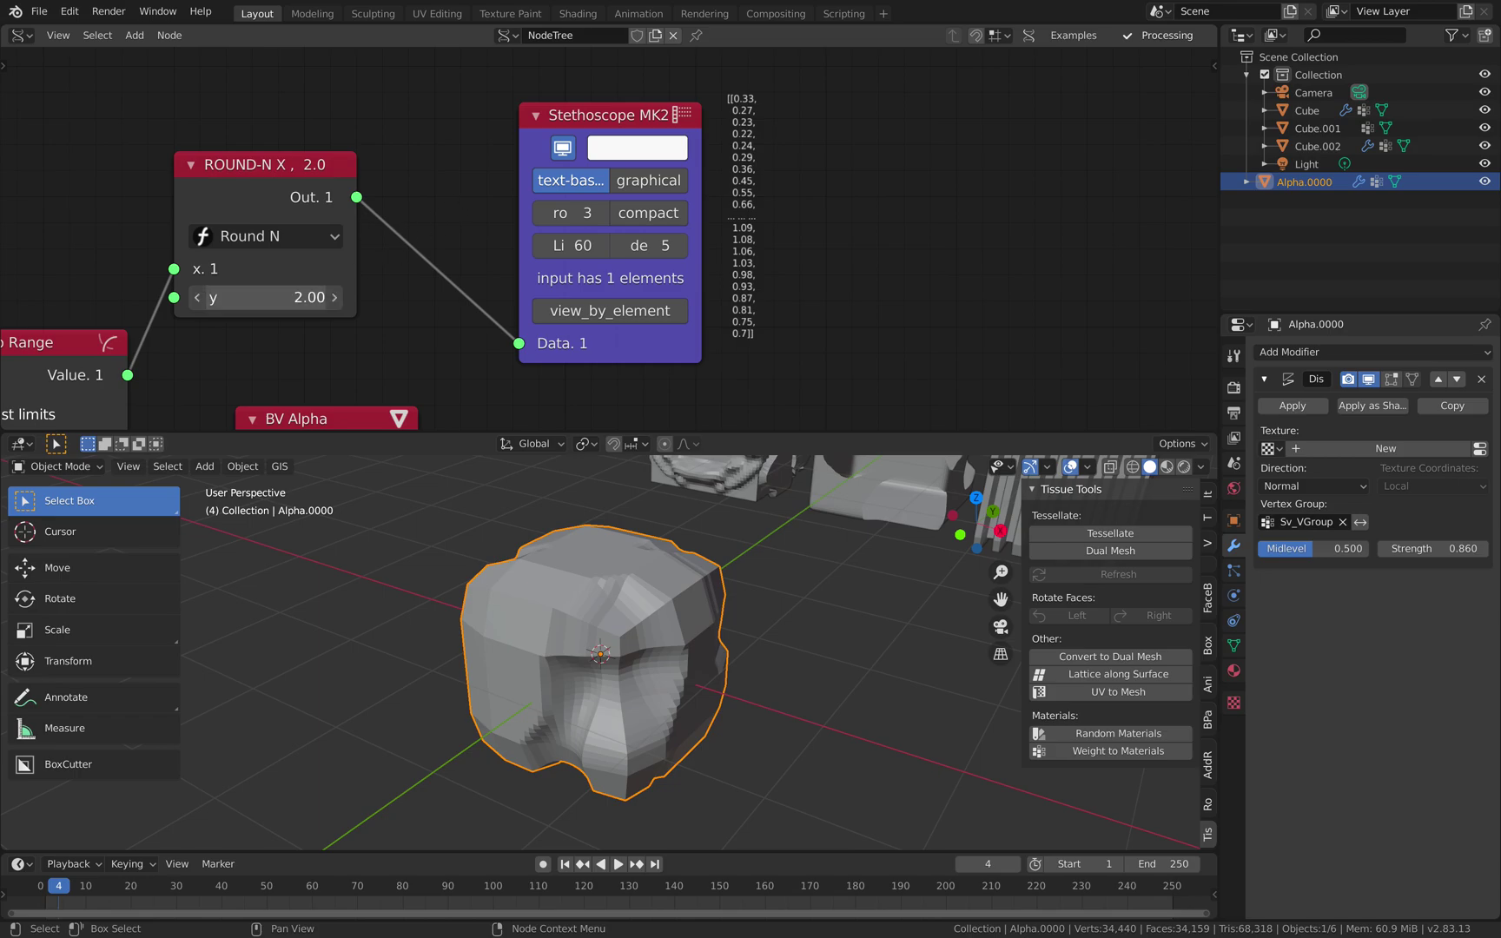
scroll(293, 300, "down", 2)
middle_click_drag(294, 300, 544, 192)
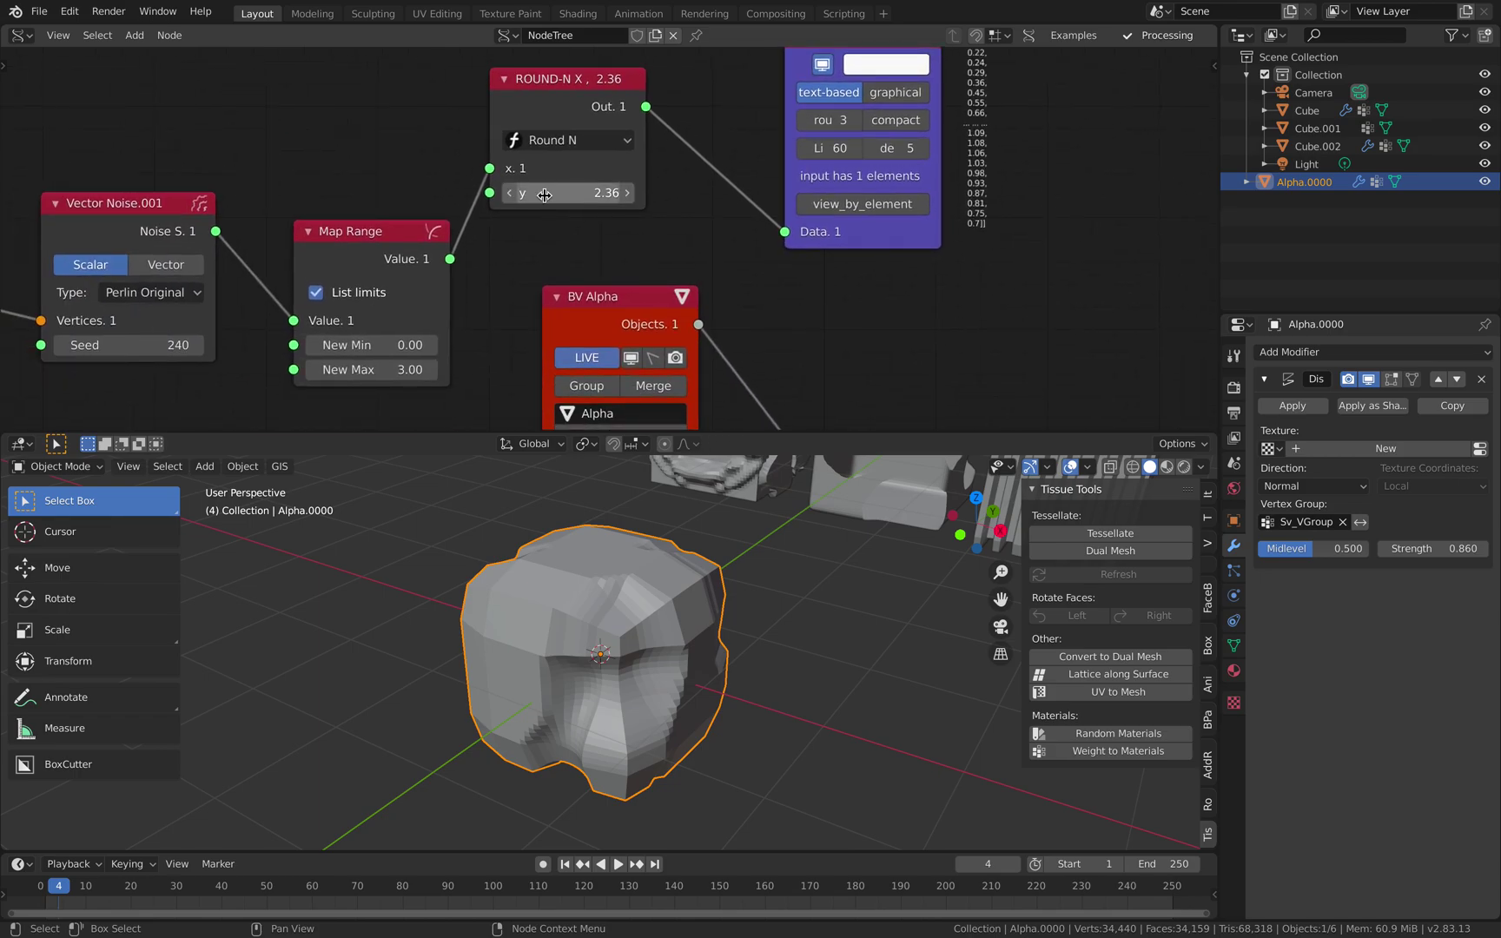
Place a copy of the Round N node between Vector Noise.001 and Map Range, and delete the original after Map Range
scroll(541, 192, "down", 4)
left_click_drag(437, 241, 462, 221)
left_click(566, 127)
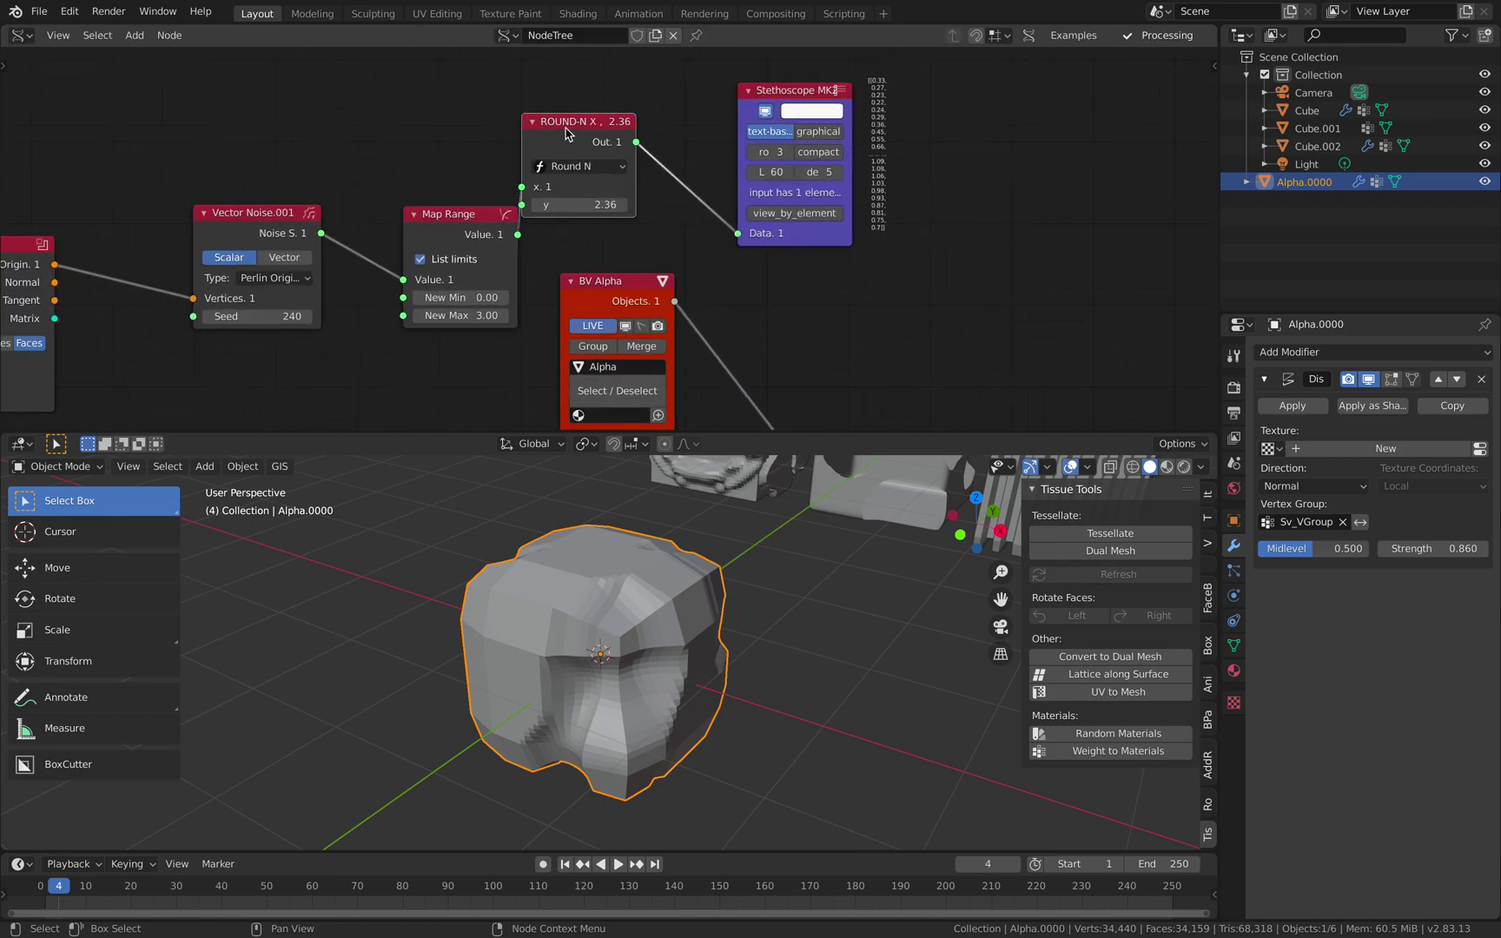
key("shift+d")
left_click(362, 191)
middle_click_drag(572, 171, 480, 154)
left_click_drag(549, 197, 806, 222)
left_click(628, 108)
key("x")
scroll(523, 232, "up", 3)
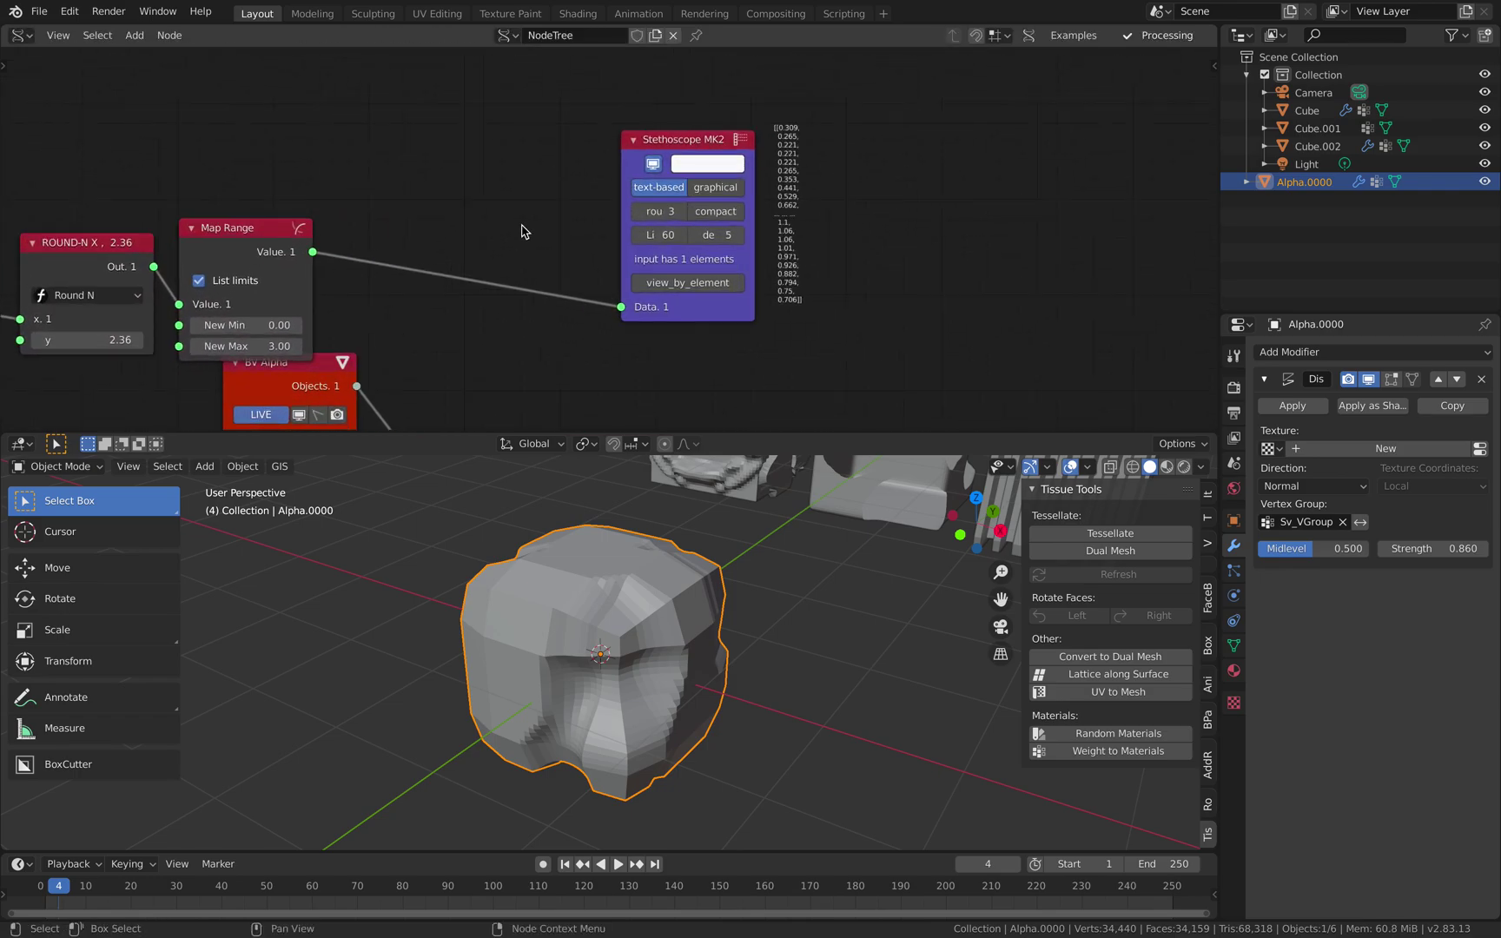
Move the copied Map Range node clear of BV Alpha, set its New Max to 2.00 and the Round N y value to 1.66
scroll(522, 233, "down", 2)
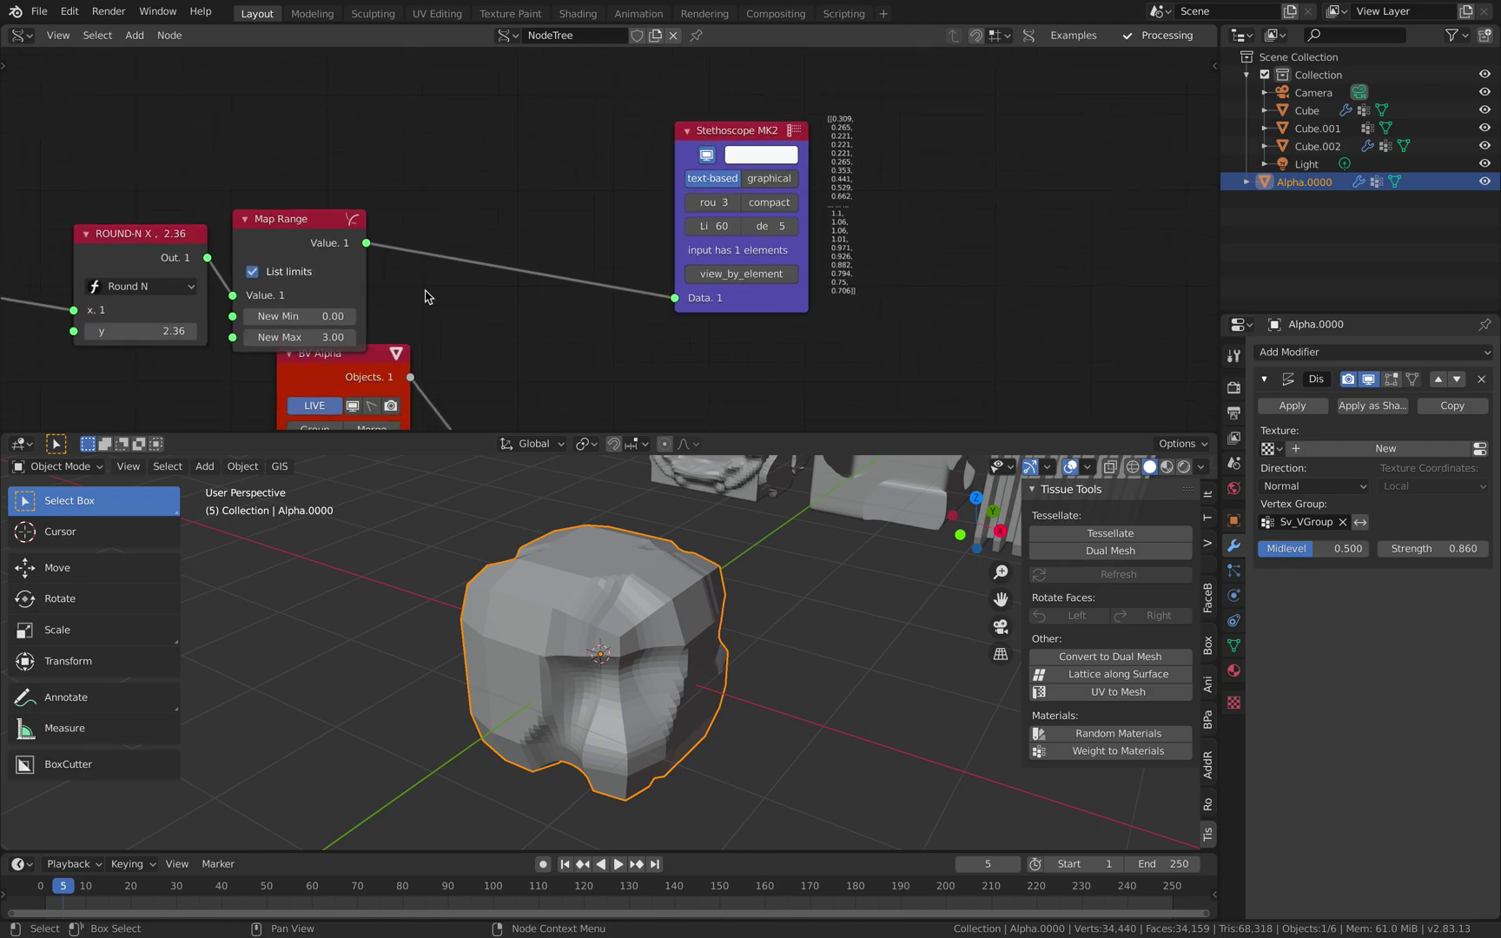
middle_click_drag(330, 276, 458, 234)
left_click_drag(421, 199, 454, 160)
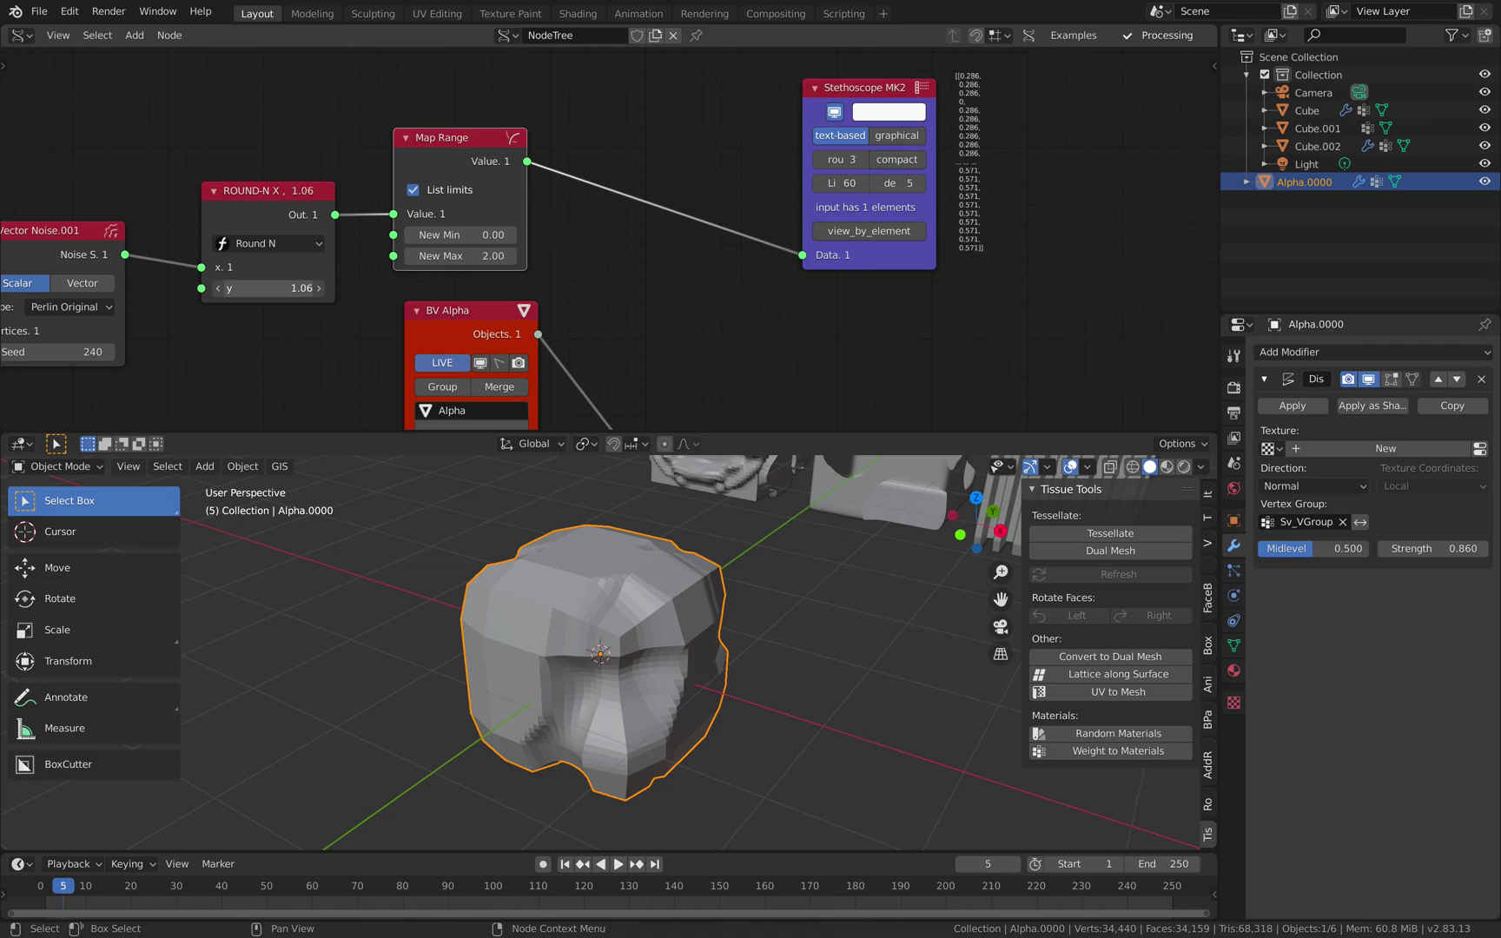
left_click(278, 207)
middle_click_drag(278, 207, 382, 196)
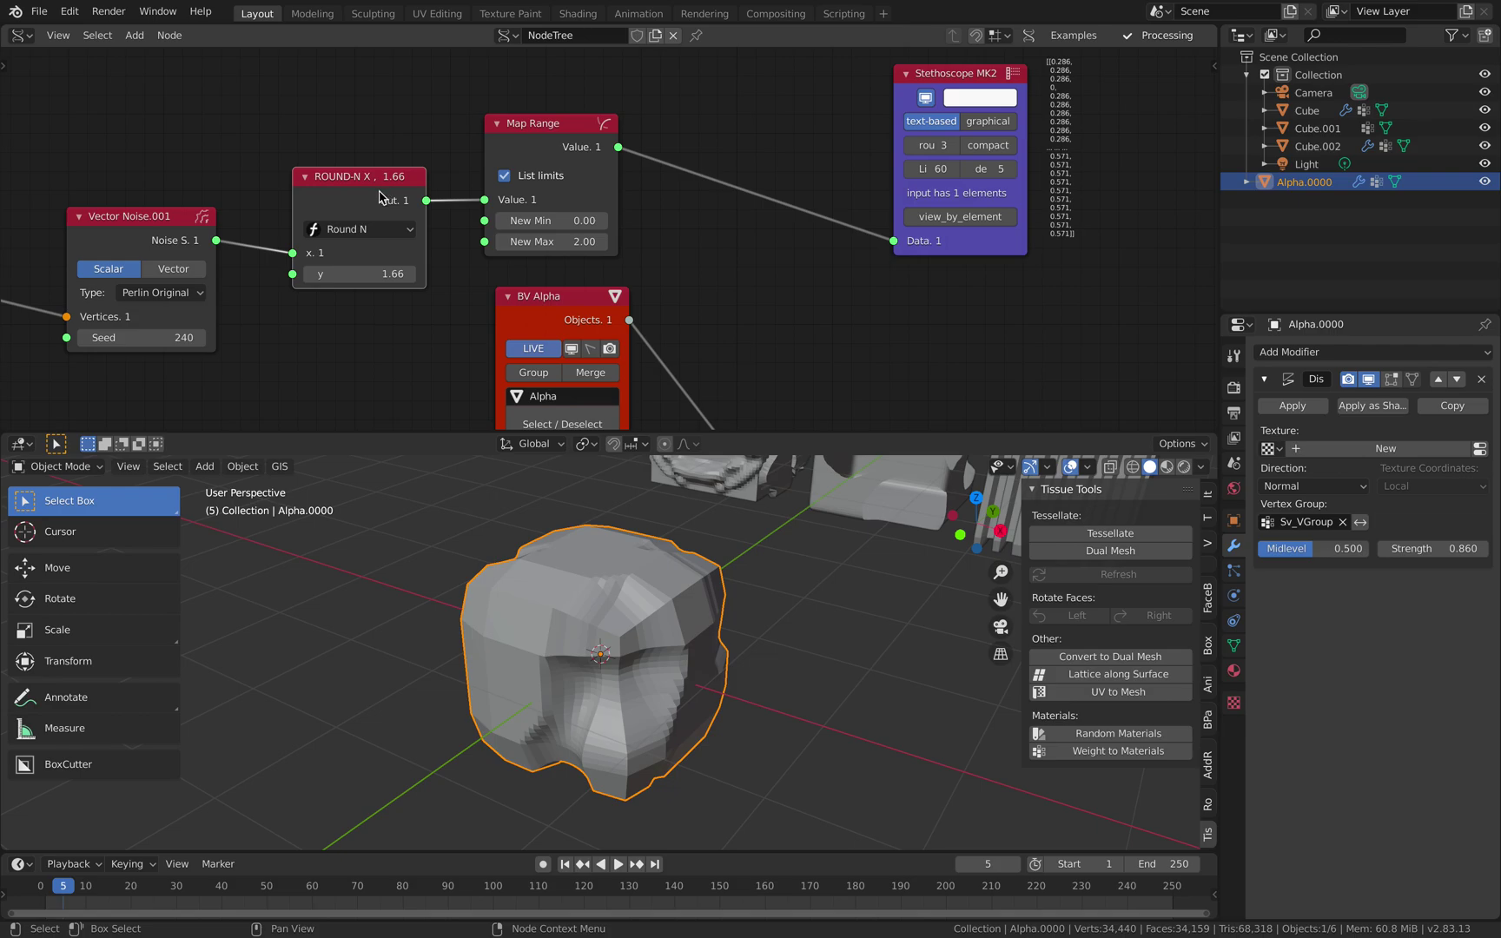
Delete the Round N node and place a new Scalar Math node between Vector Noise.001 and Map Range
key("x")
key("shift+a")
left_click(379, 193)
type("floo")
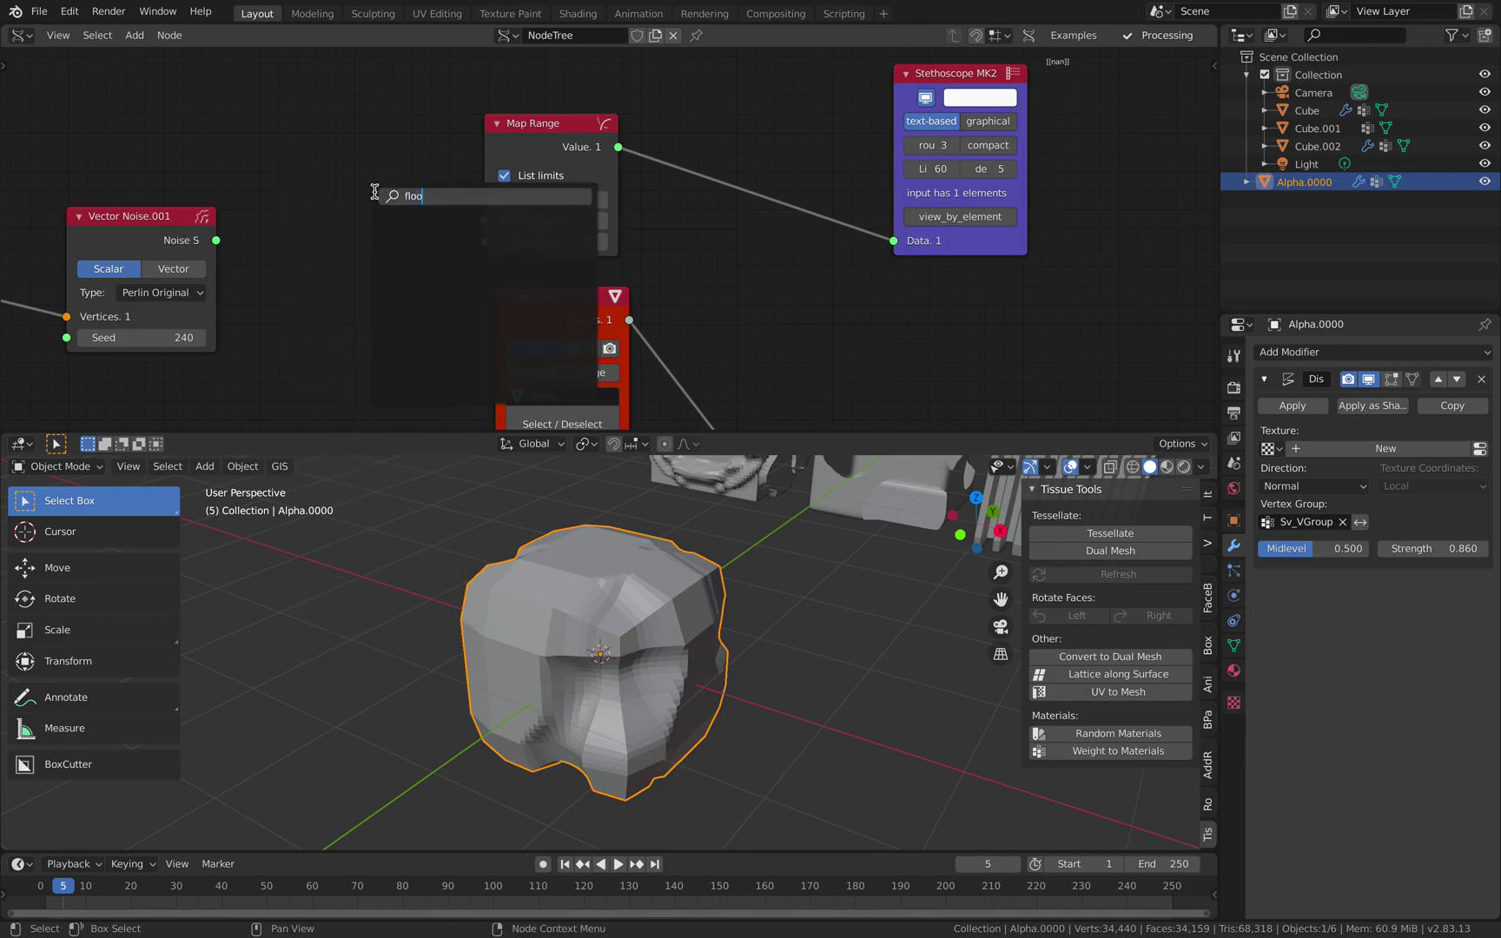
type("math")
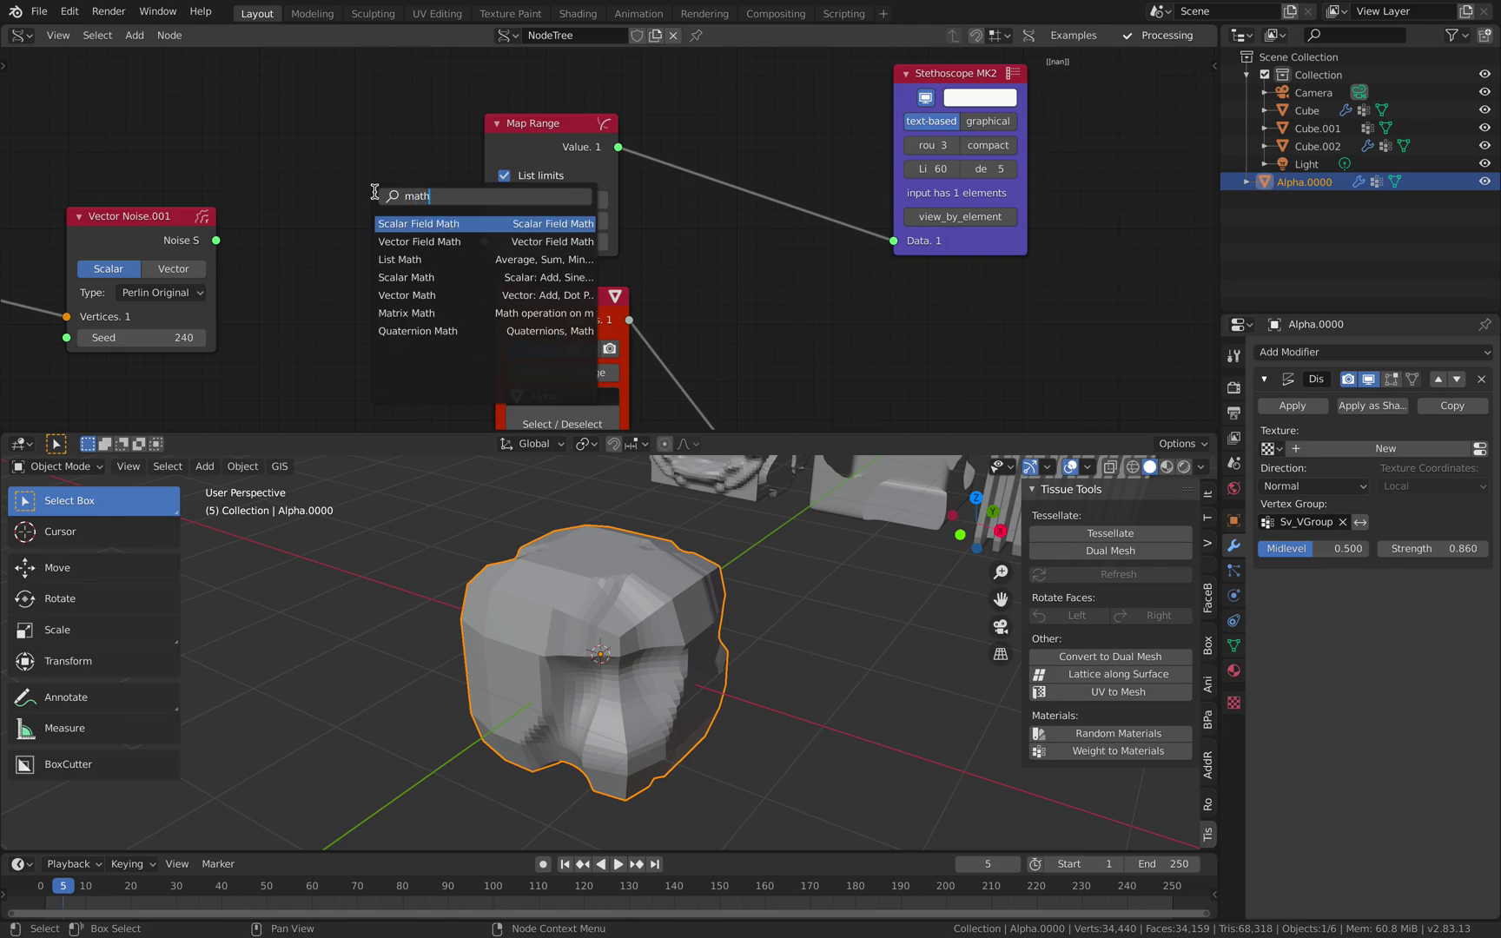
key("Down")
key("Down")
key("Down")
key("Return")
left_click(312, 147)
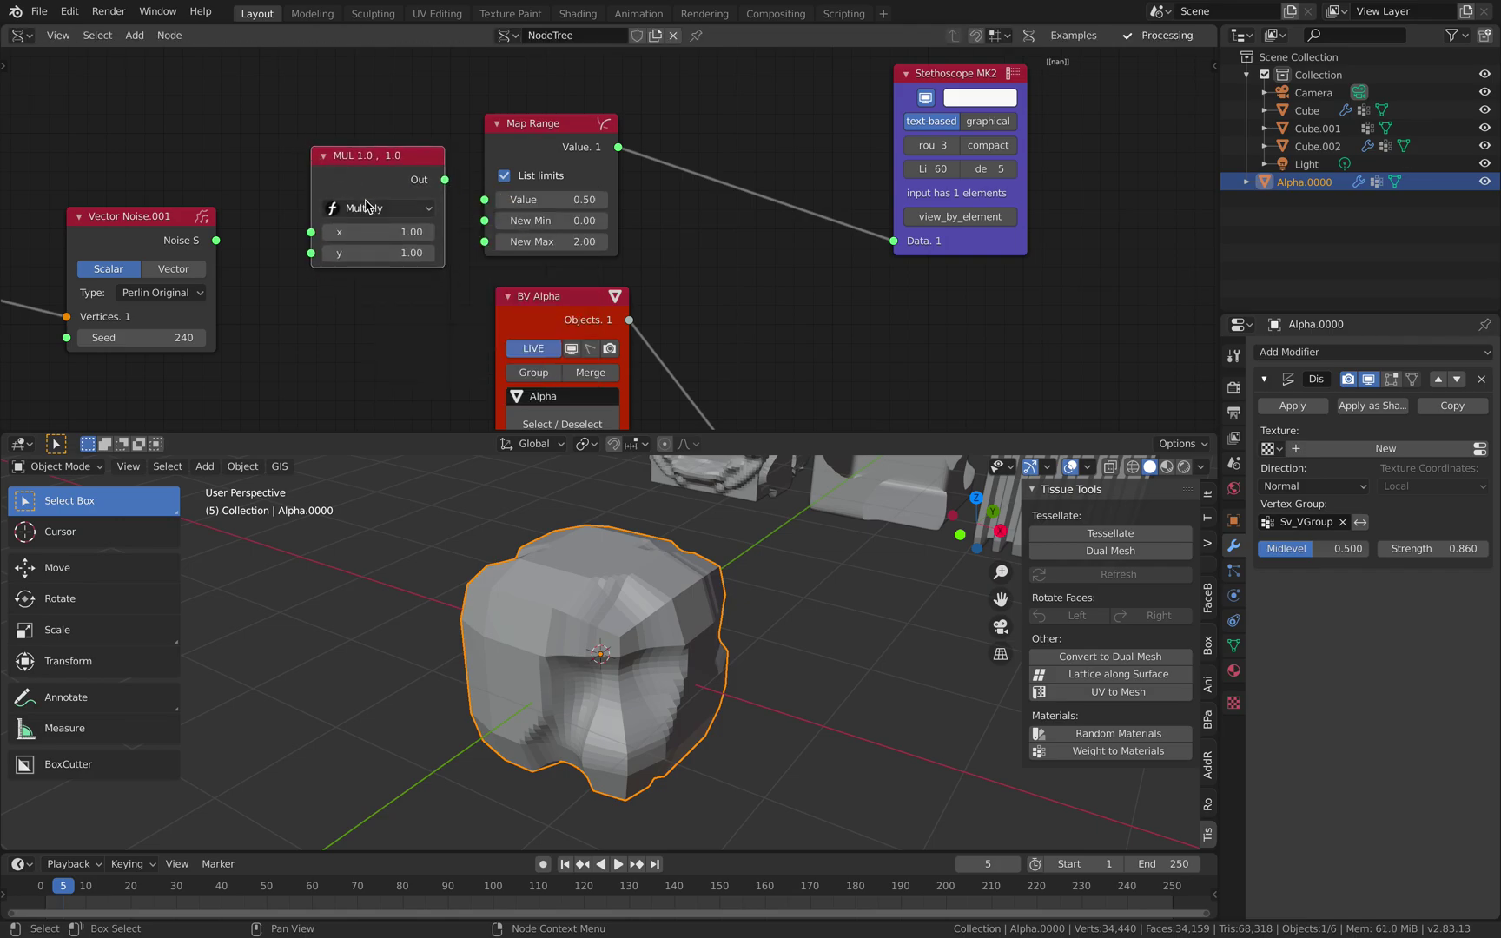
Set the Scalar Math node to floor, insert it between Map Range and the Stethoscope, and link Vector Noise.001 directly to Map Range's Value
left_click(378, 209)
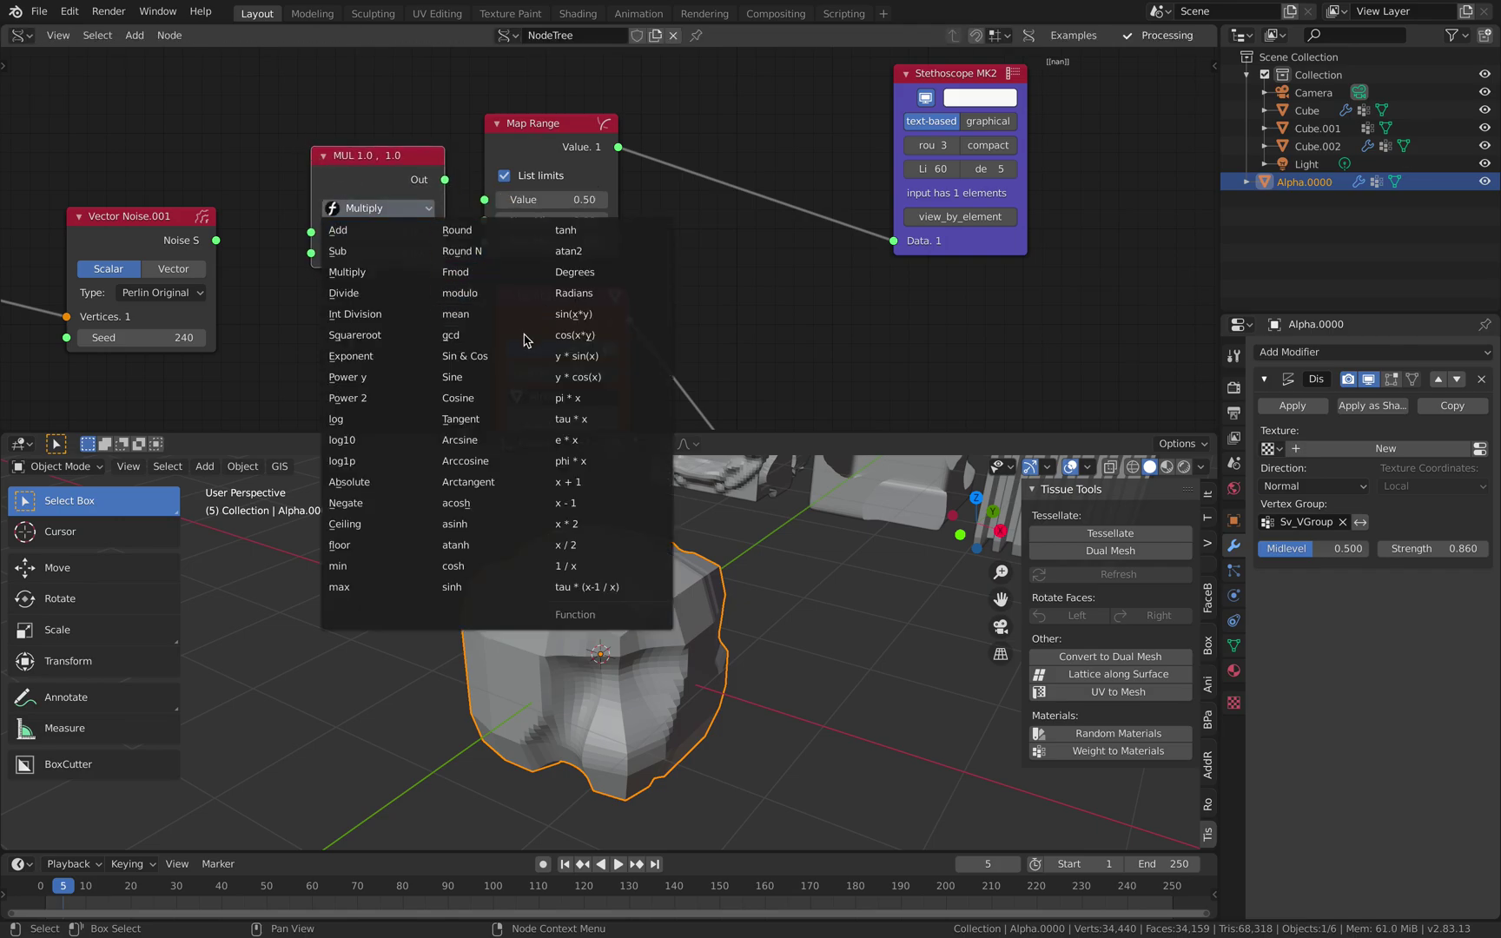
left_click(417, 545)
left_click_drag(397, 174, 780, 141)
left_click_drag(485, 200, 223, 243)
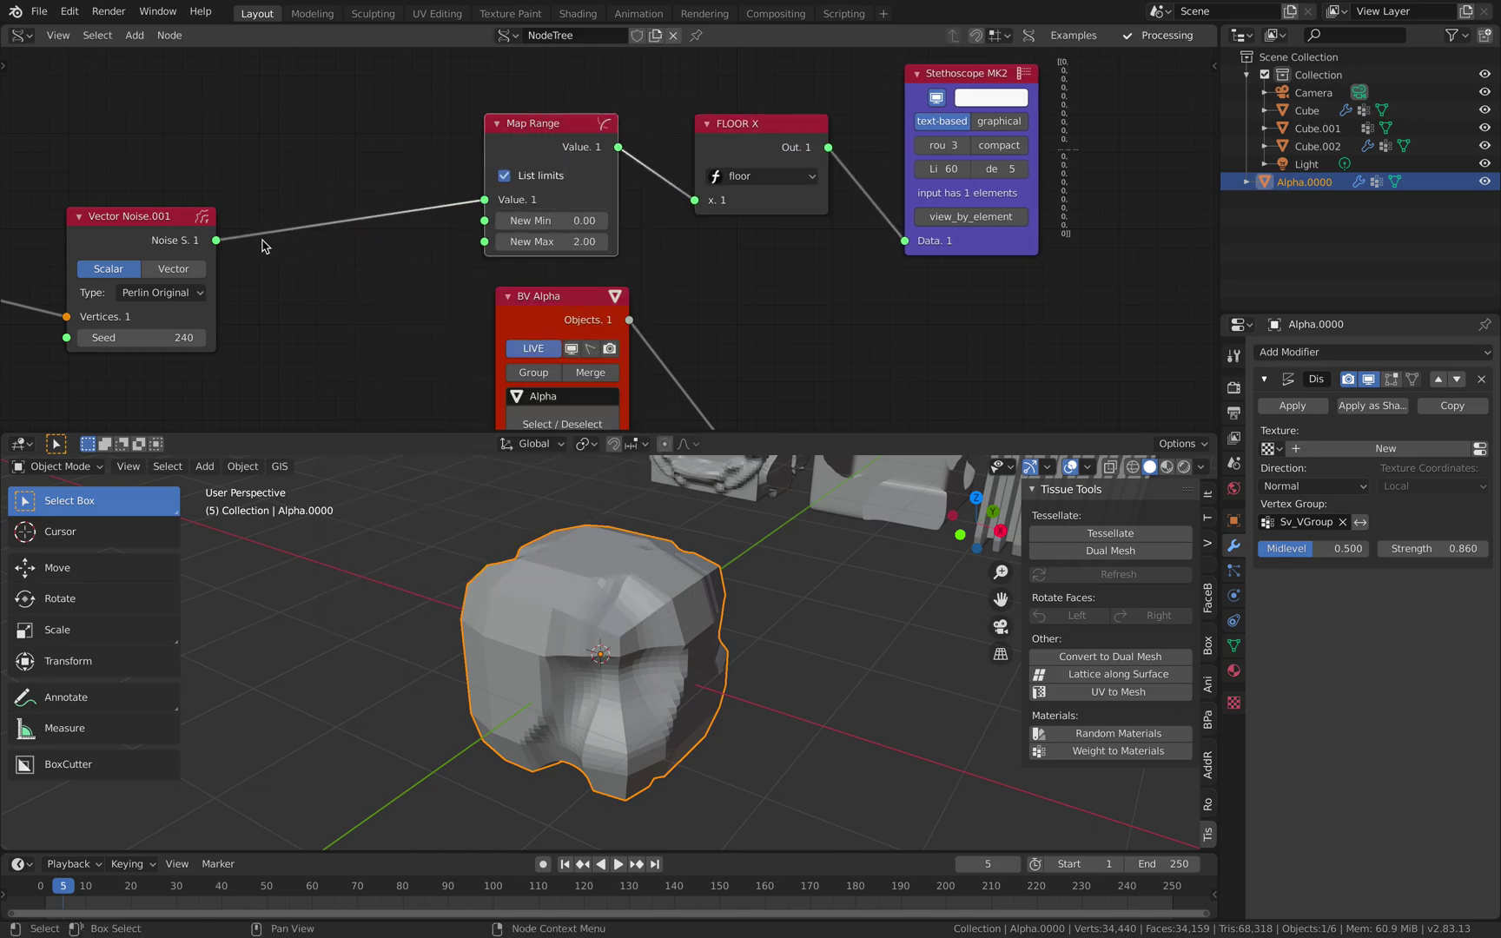
middle_click_drag(236, 240, 269, 245)
left_click_drag(551, 158, 439, 160)
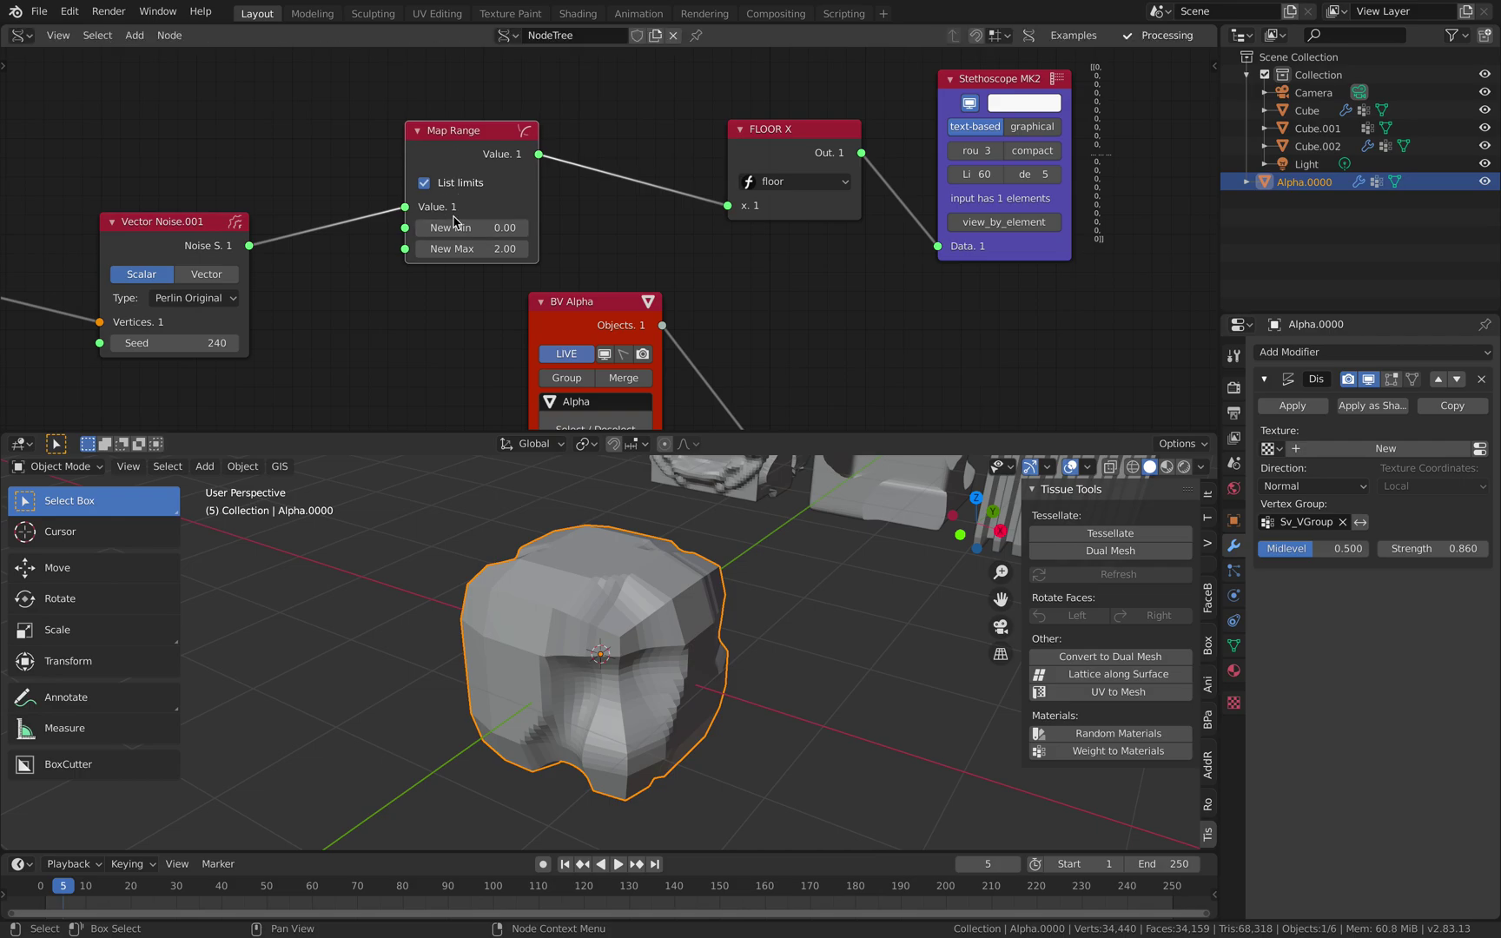
Set the New Max of the Map Range node feeding the floor node to 3.00
scroll(461, 202, "up", 1)
middle_click_drag(455, 179, 379, 258)
scroll(379, 257, "up", 1)
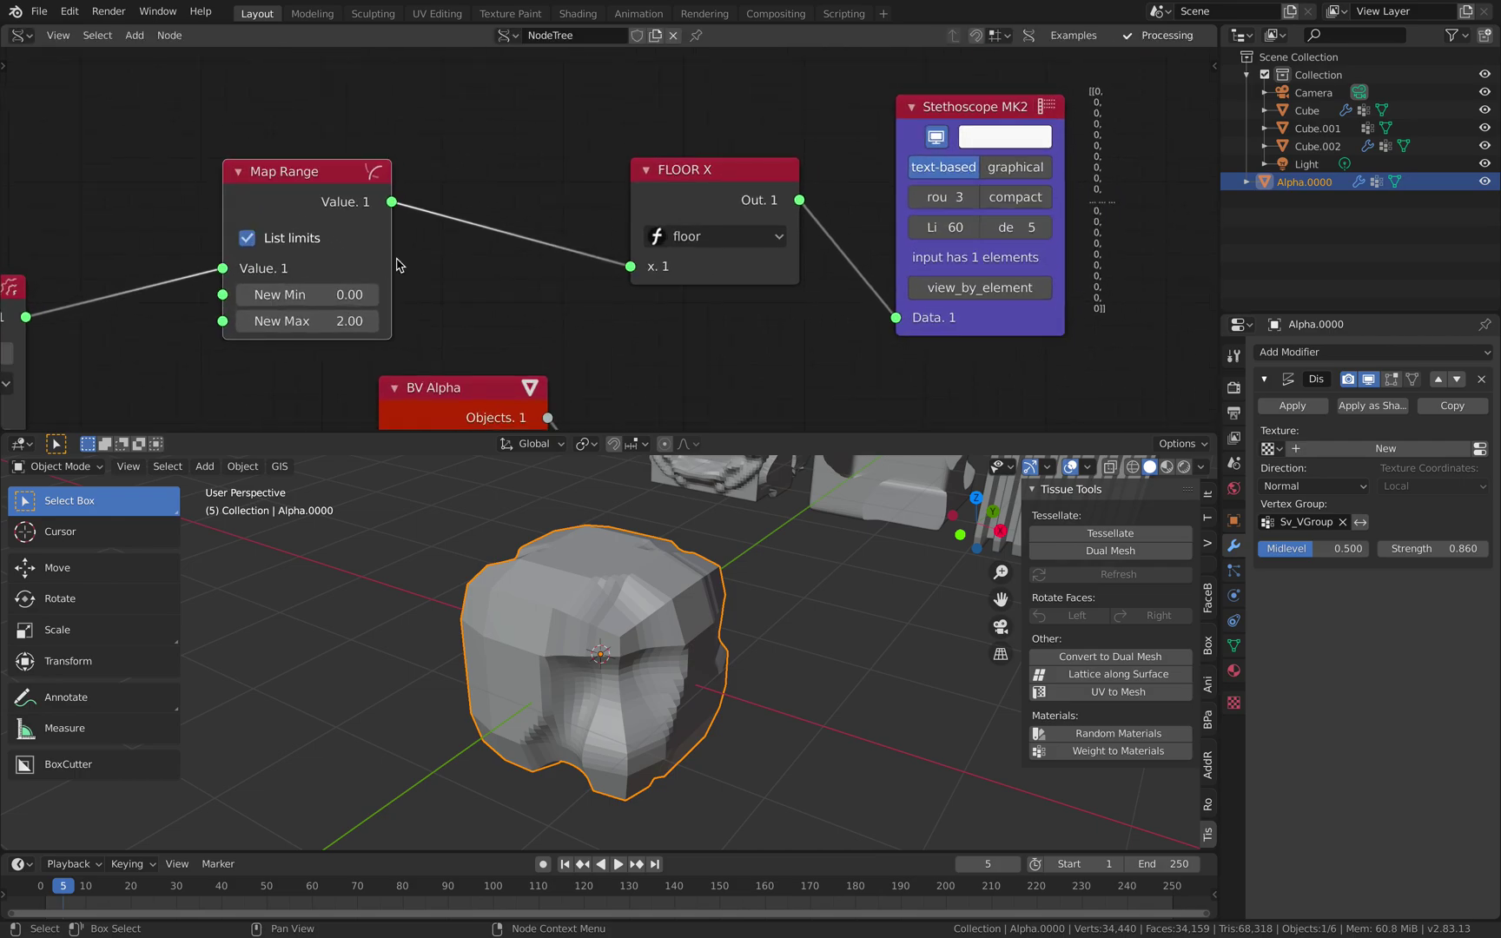
middle_click_drag(669, 184, 491, 180)
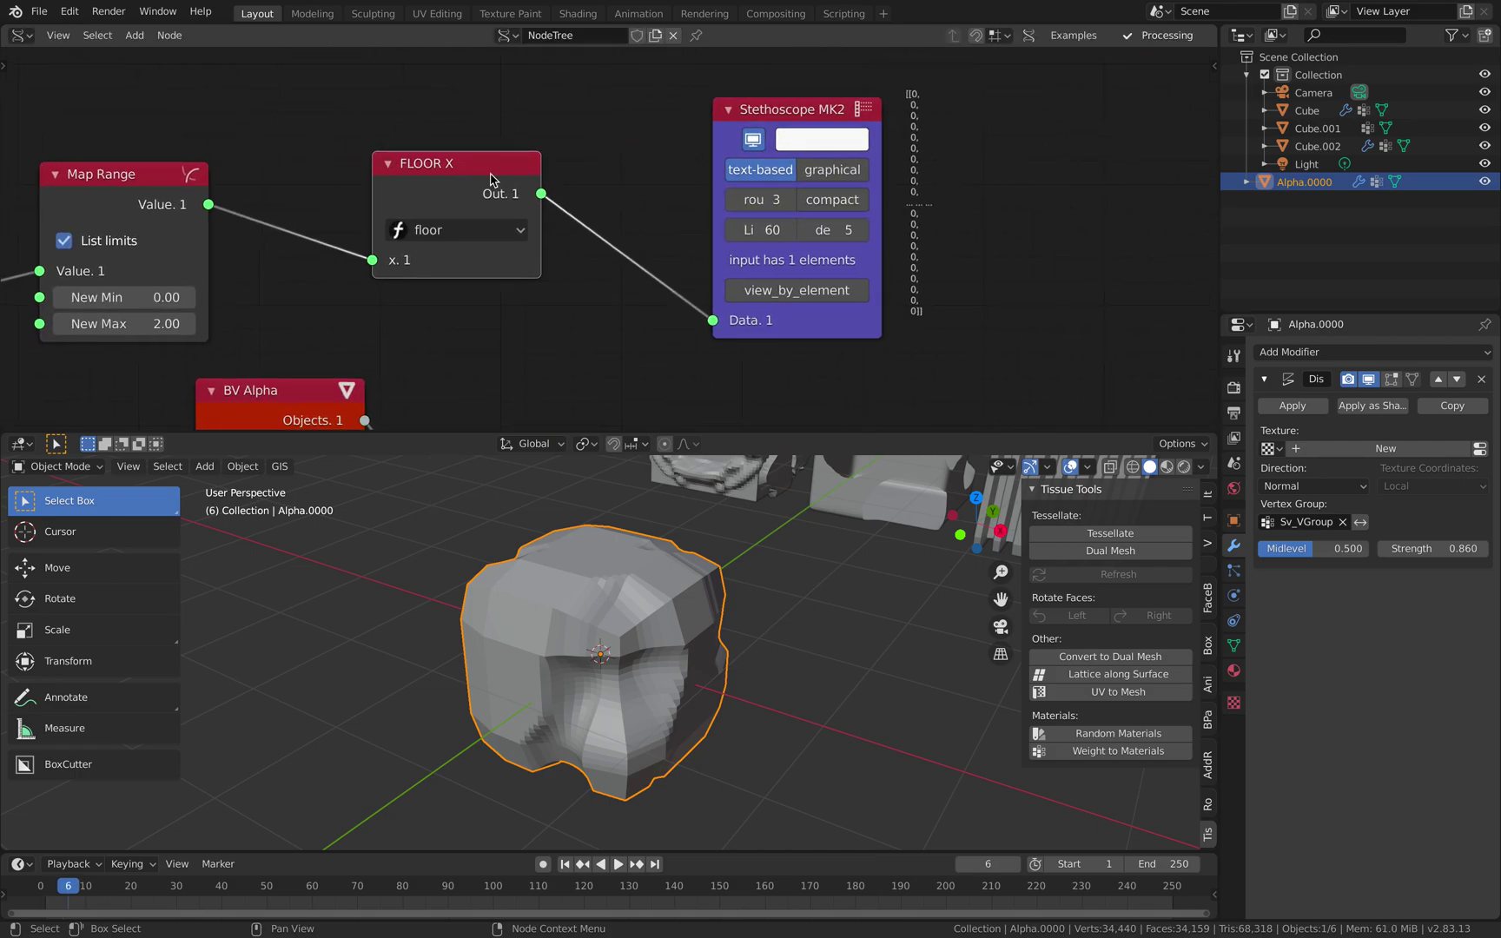
left_click_drag(122, 323, 169, 323)
left_click(179, 323)
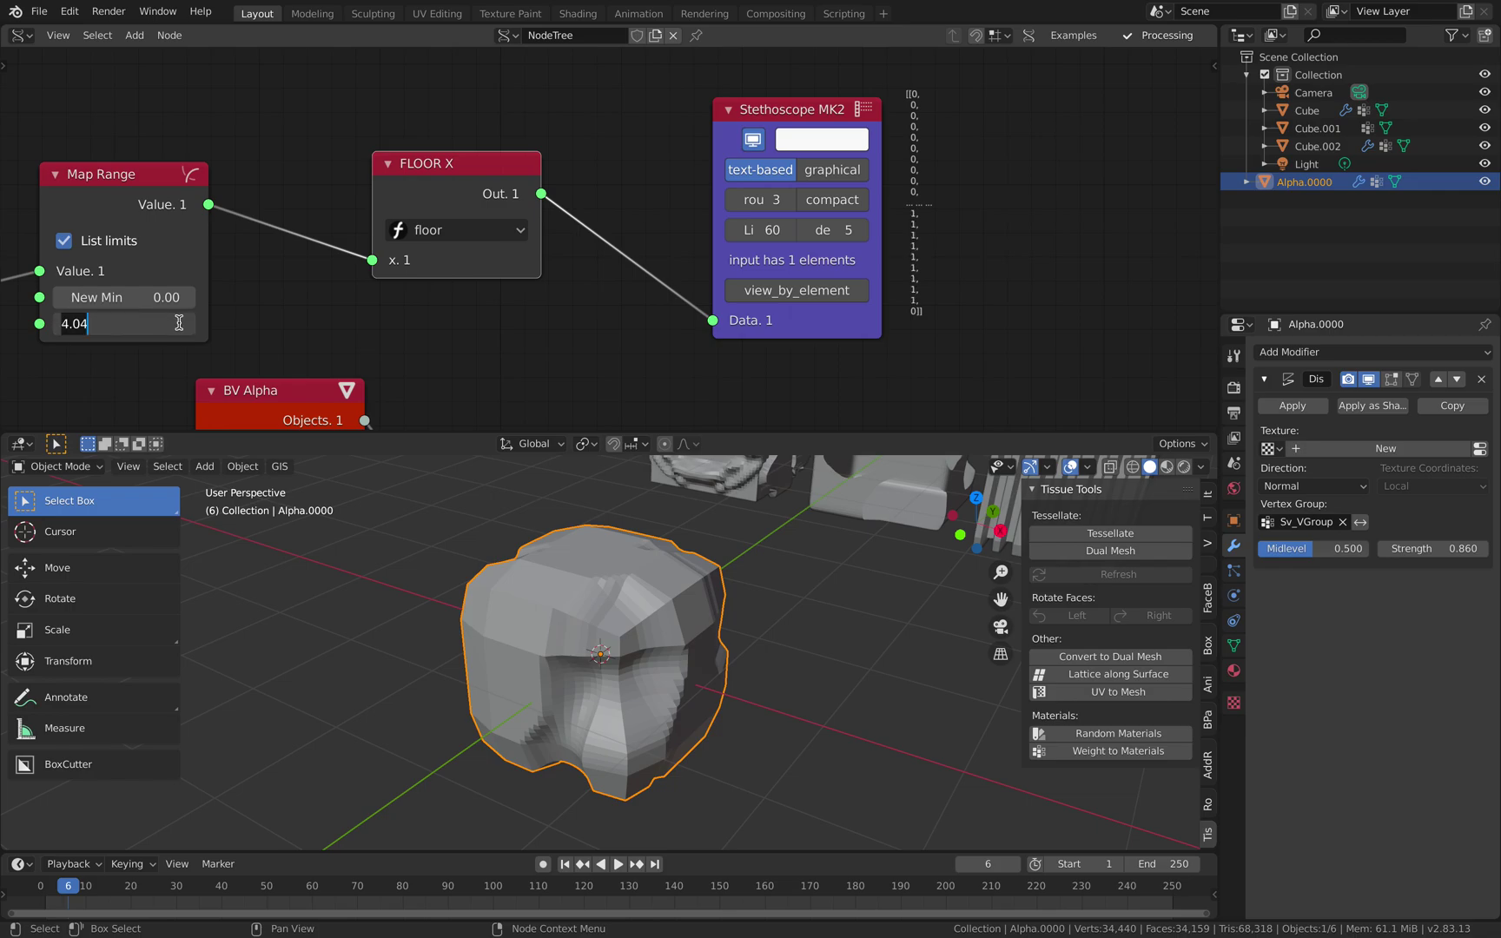
key("Return")
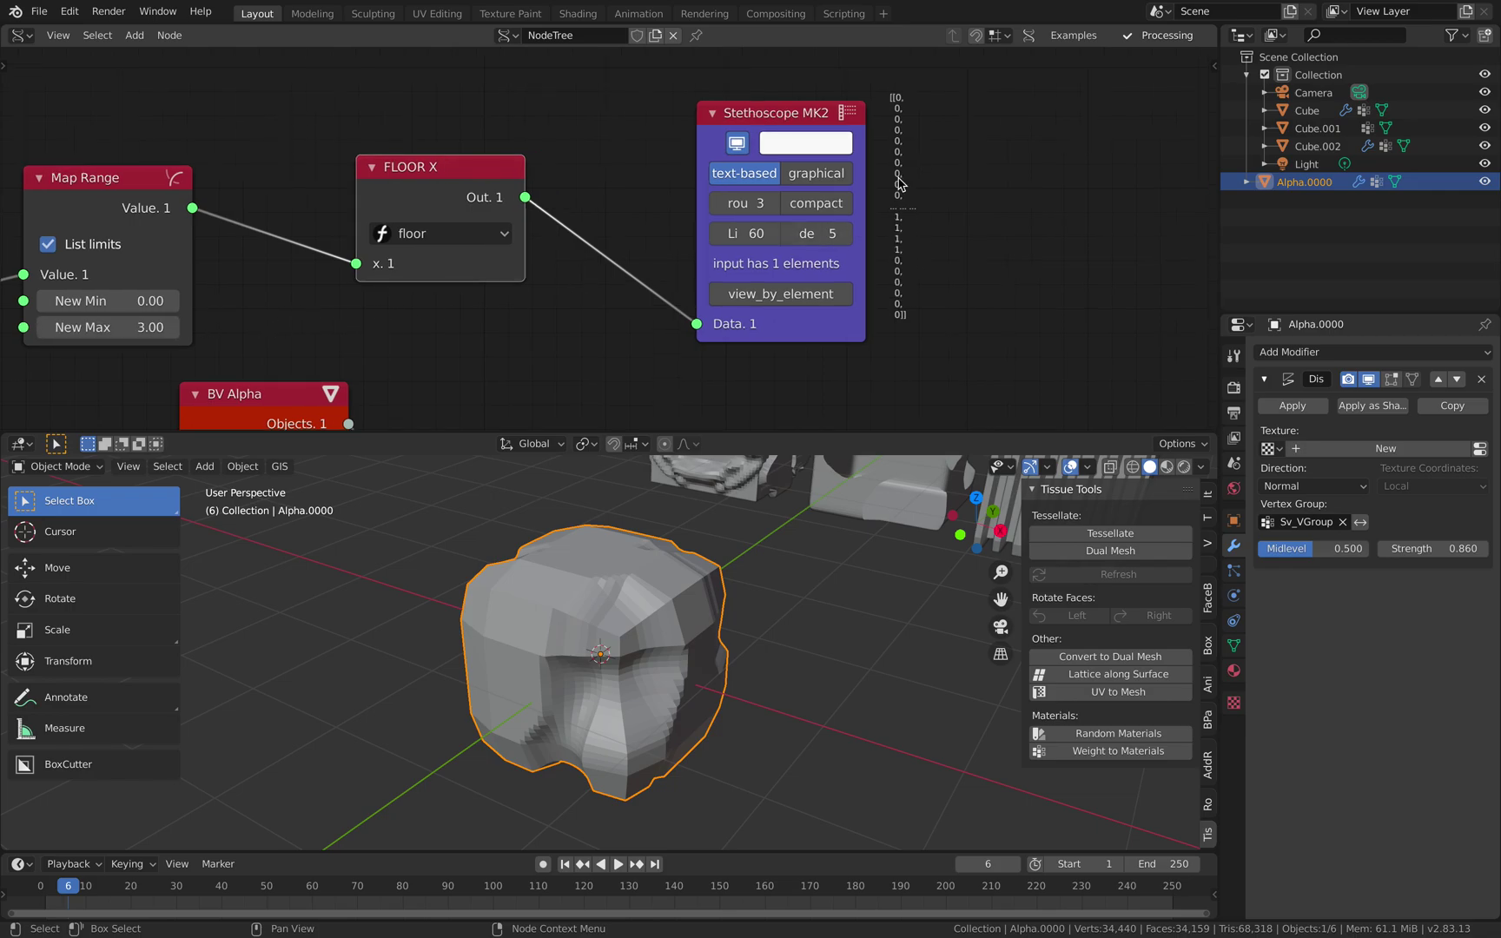
Inspect the floored noise values listed by the Stethoscope and save the file
scroll(900, 182, "down", 2)
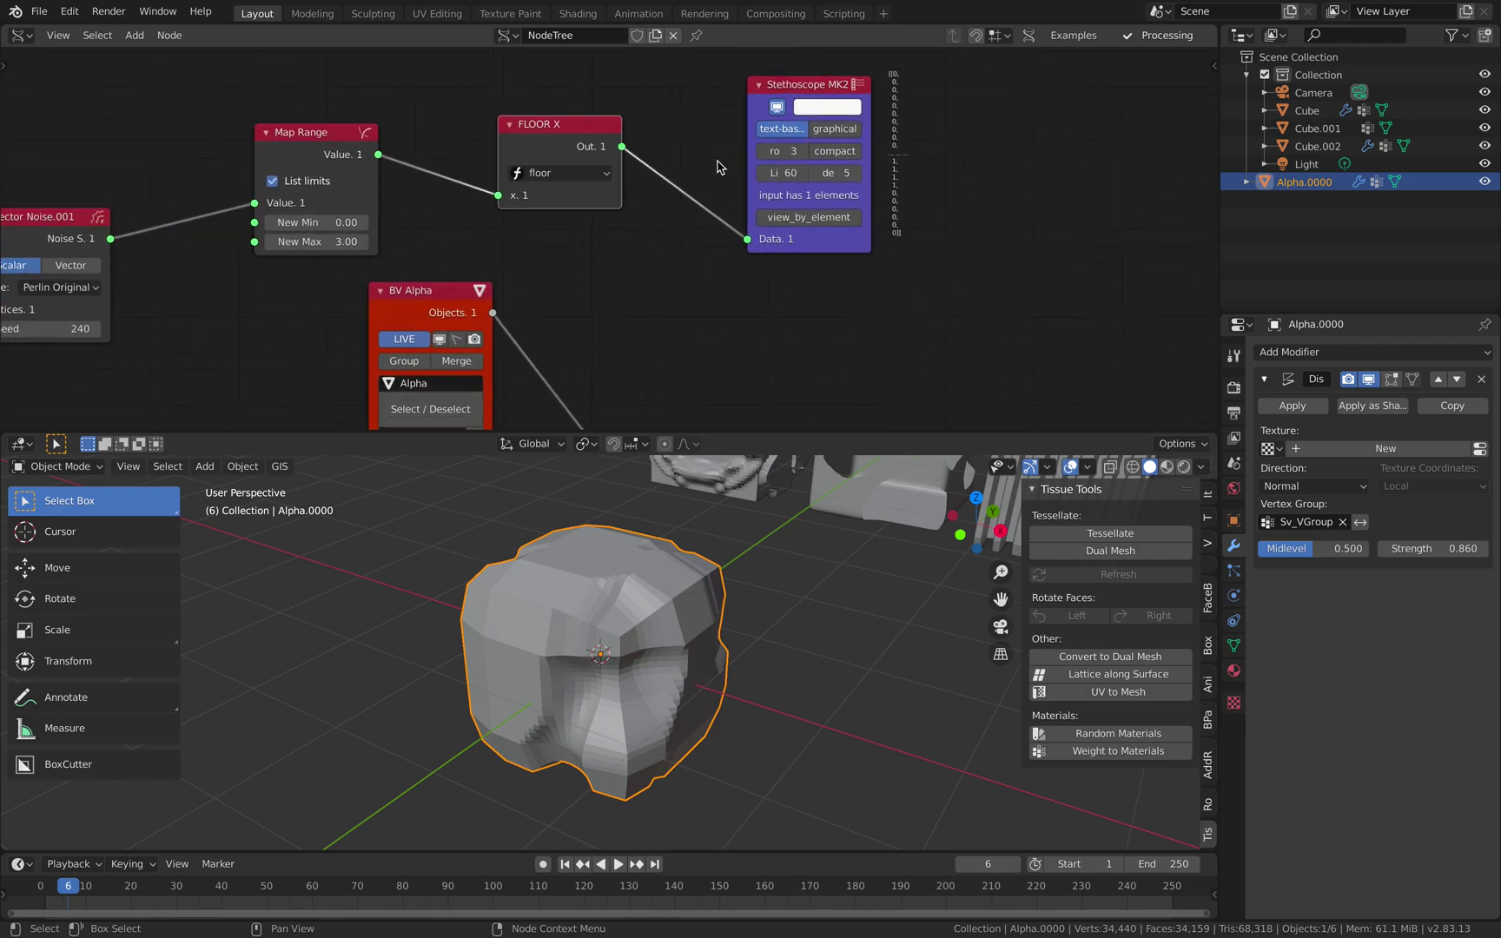
scroll(717, 166, "up", 4)
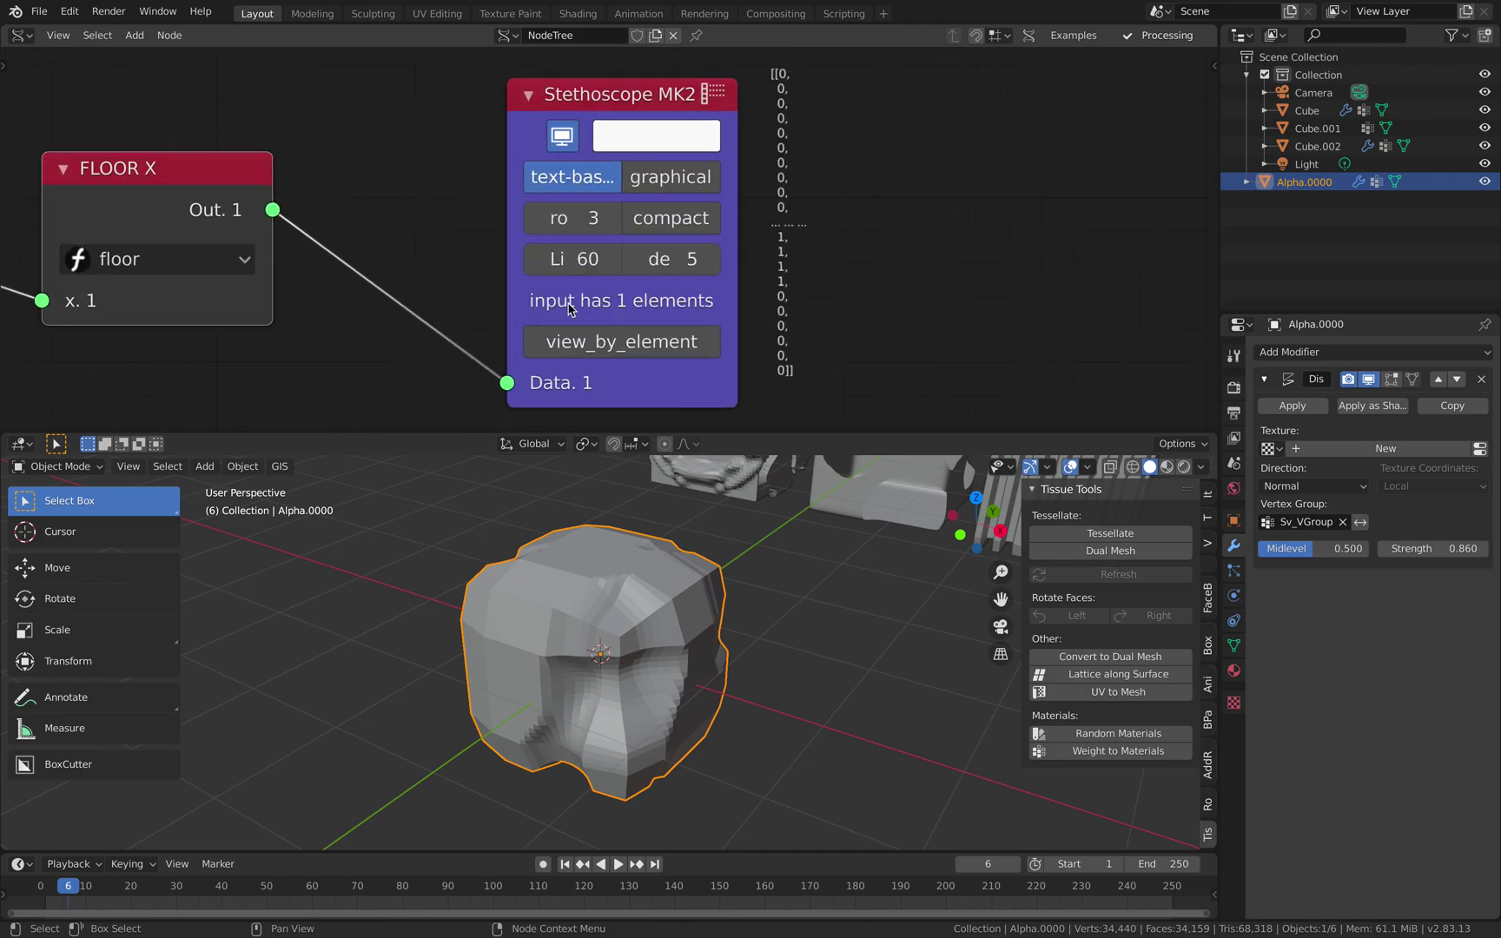
scroll(636, 217, "down", 5, "ctrl")
scroll(636, 213, "left", 2)
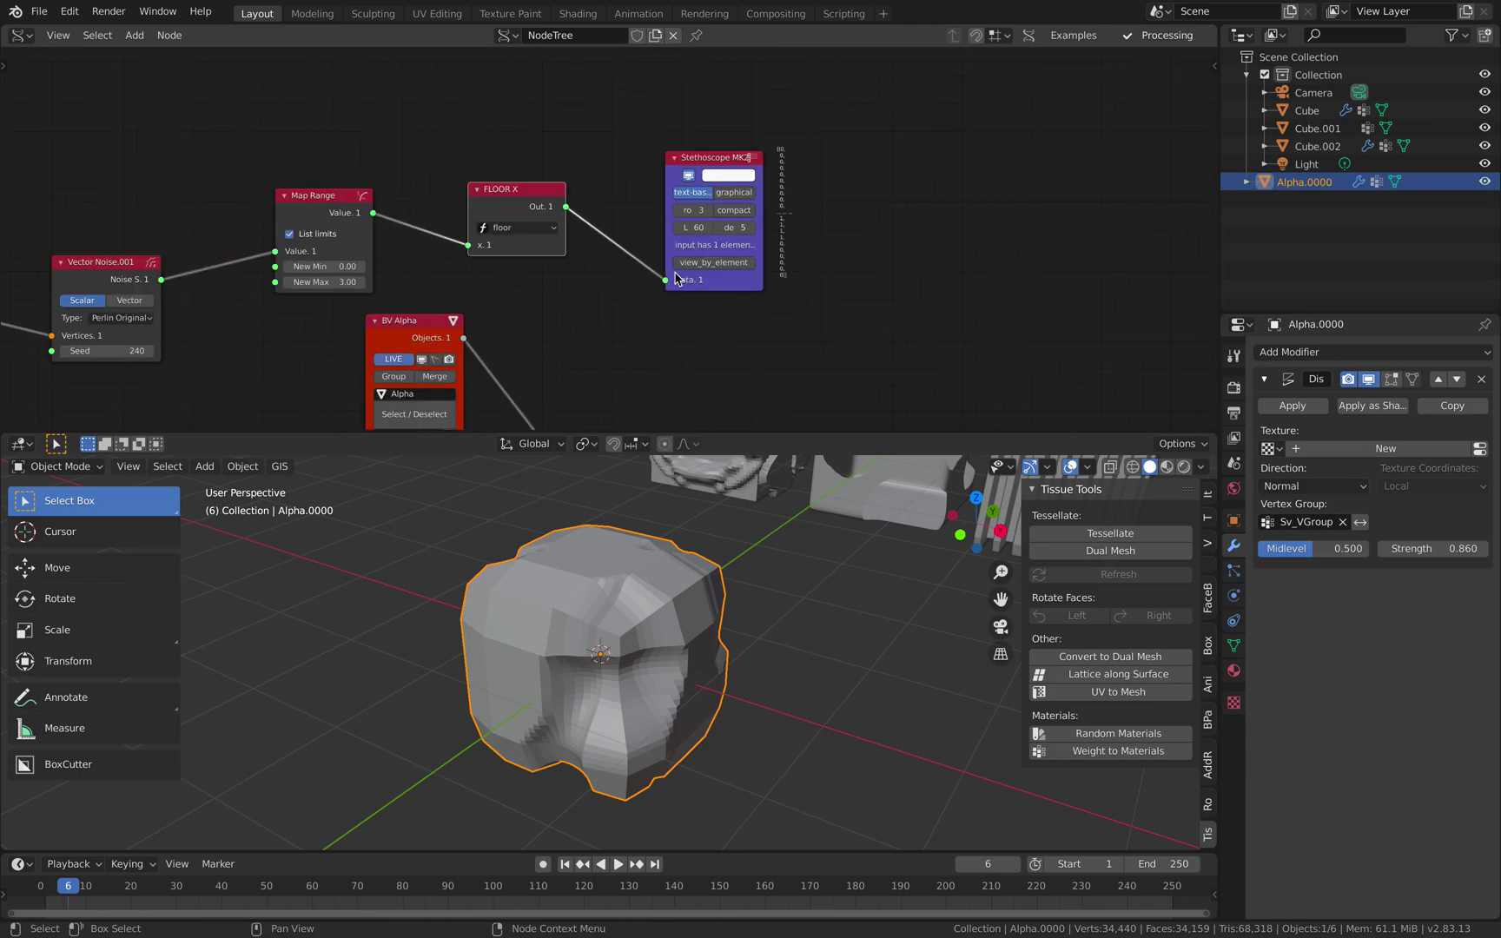
scroll(636, 213, "down", 2)
key("ctrl+s")
Link the floor node's output to BV Alpha's material_idx input and reposition the BV Alpha and Vertex group weights nodes
middle_click_drag(510, 242, 497, 206)
left_click_drag(481, 196, 556, 196)
left_click(606, 78)
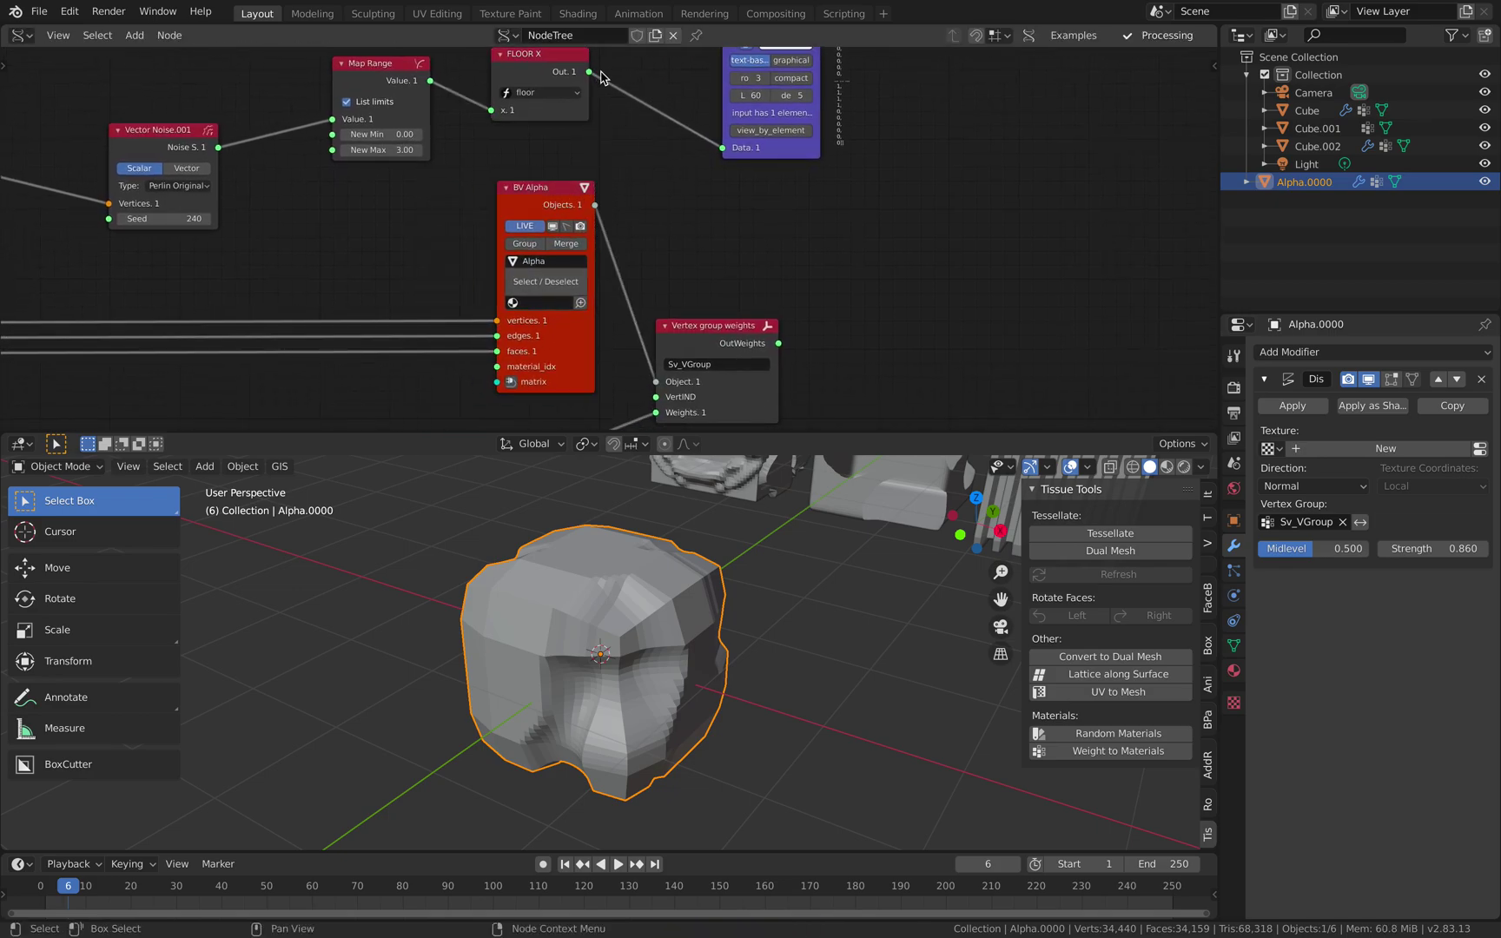
left_click_drag(589, 72, 498, 367)
left_click_drag(528, 202, 504, 206)
middle_click_drag(586, 553, 569, 555)
middle_click_drag(742, 266, 719, 291)
left_click_drag(716, 351, 734, 371)
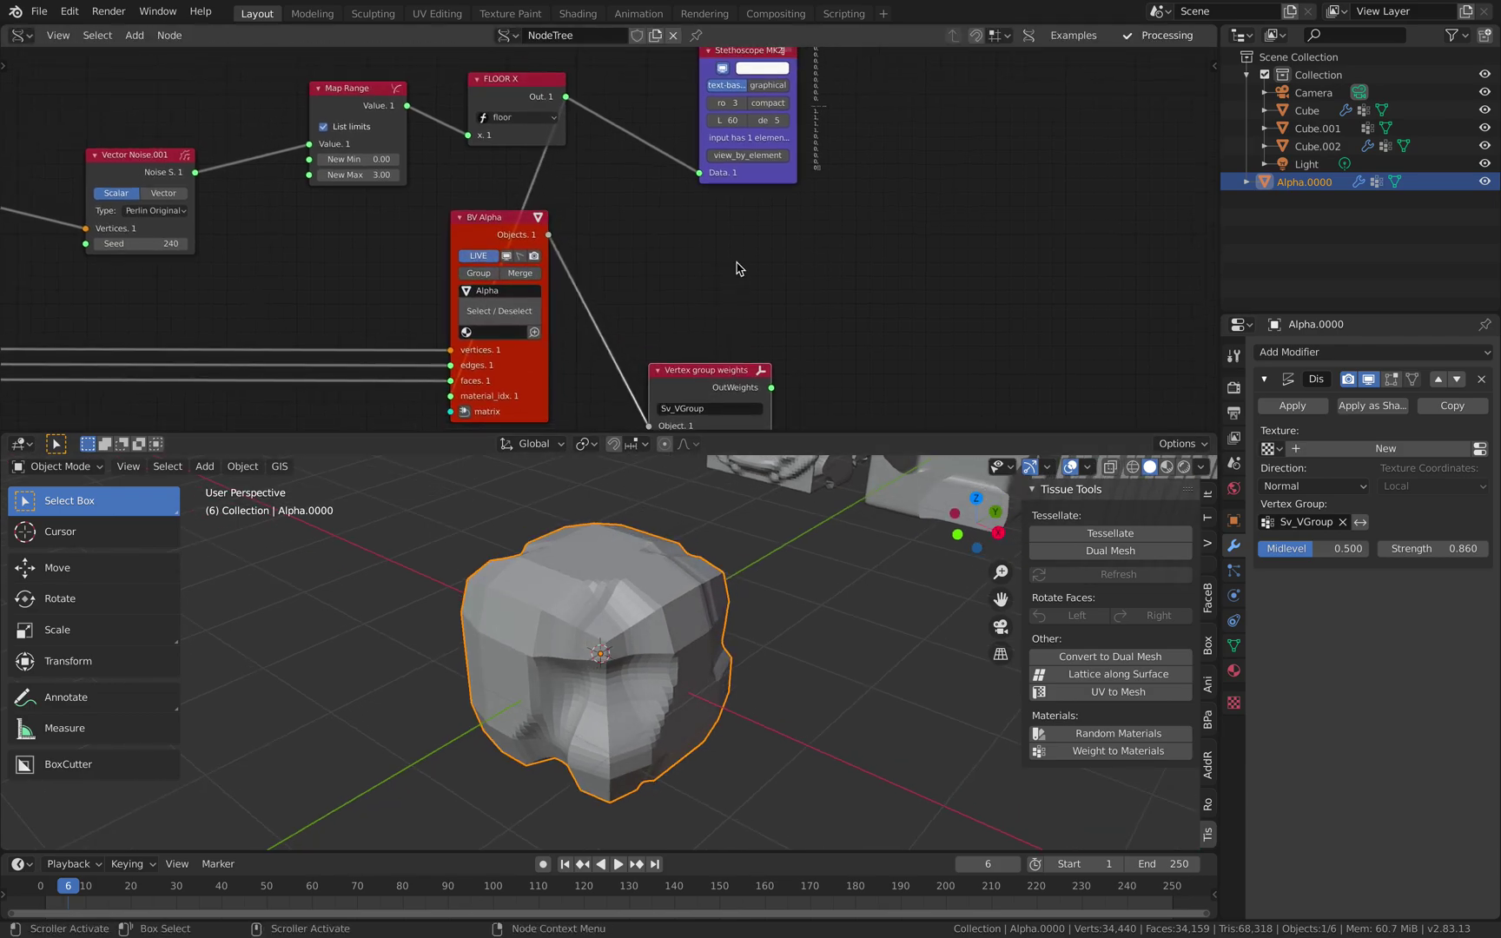
Add an Assign Materials List node beside BV Alpha and give it three empty material slots
key("shift+a")
left_click(738, 263)
type("mater")
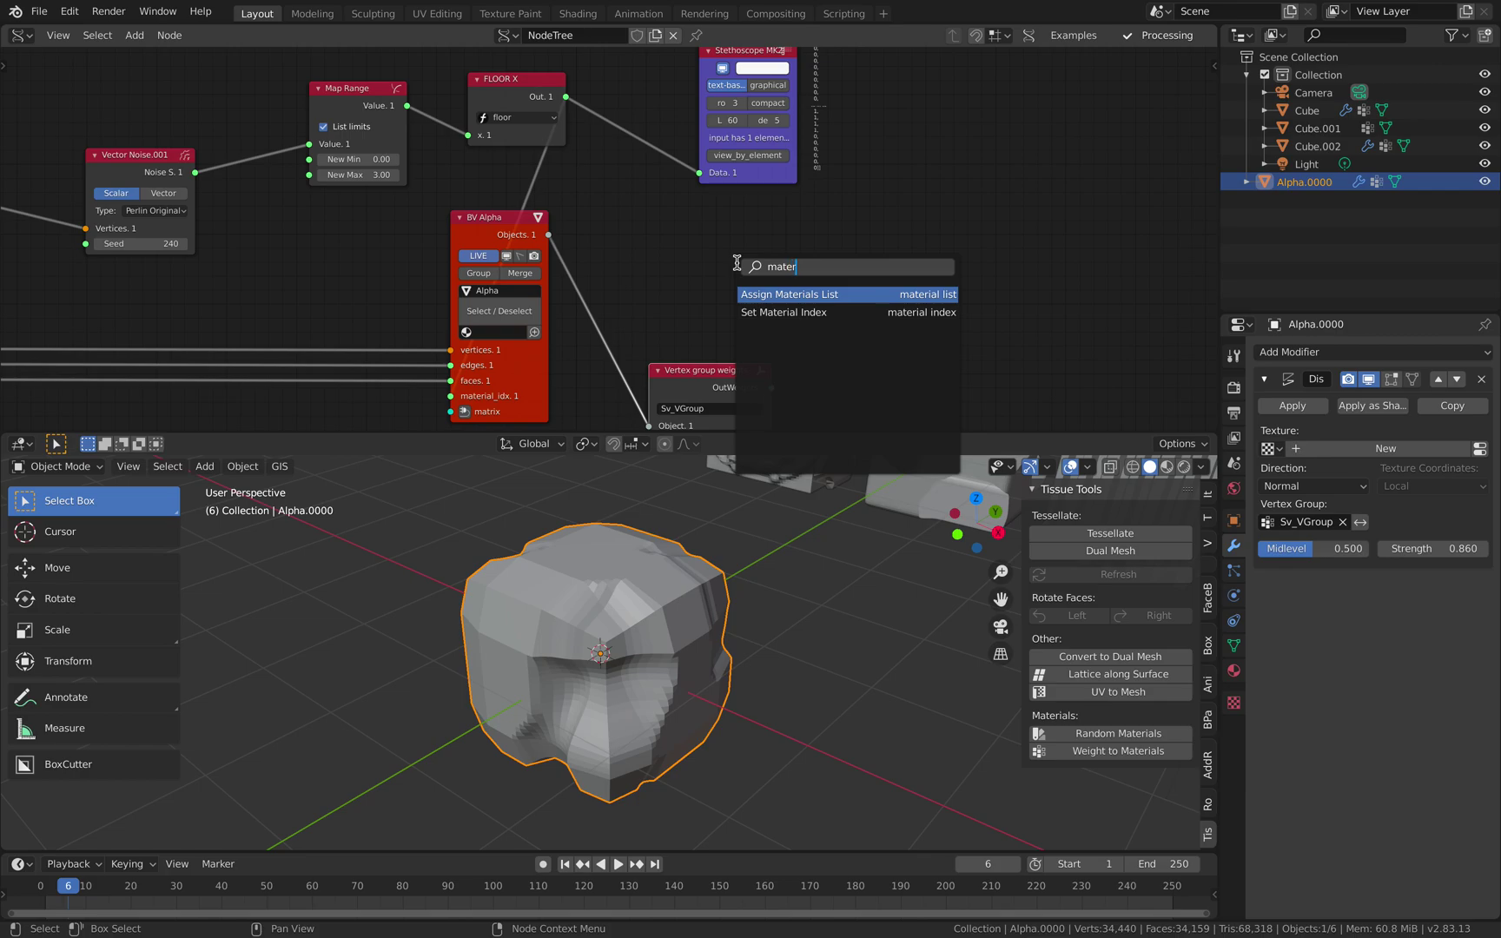
key("Return")
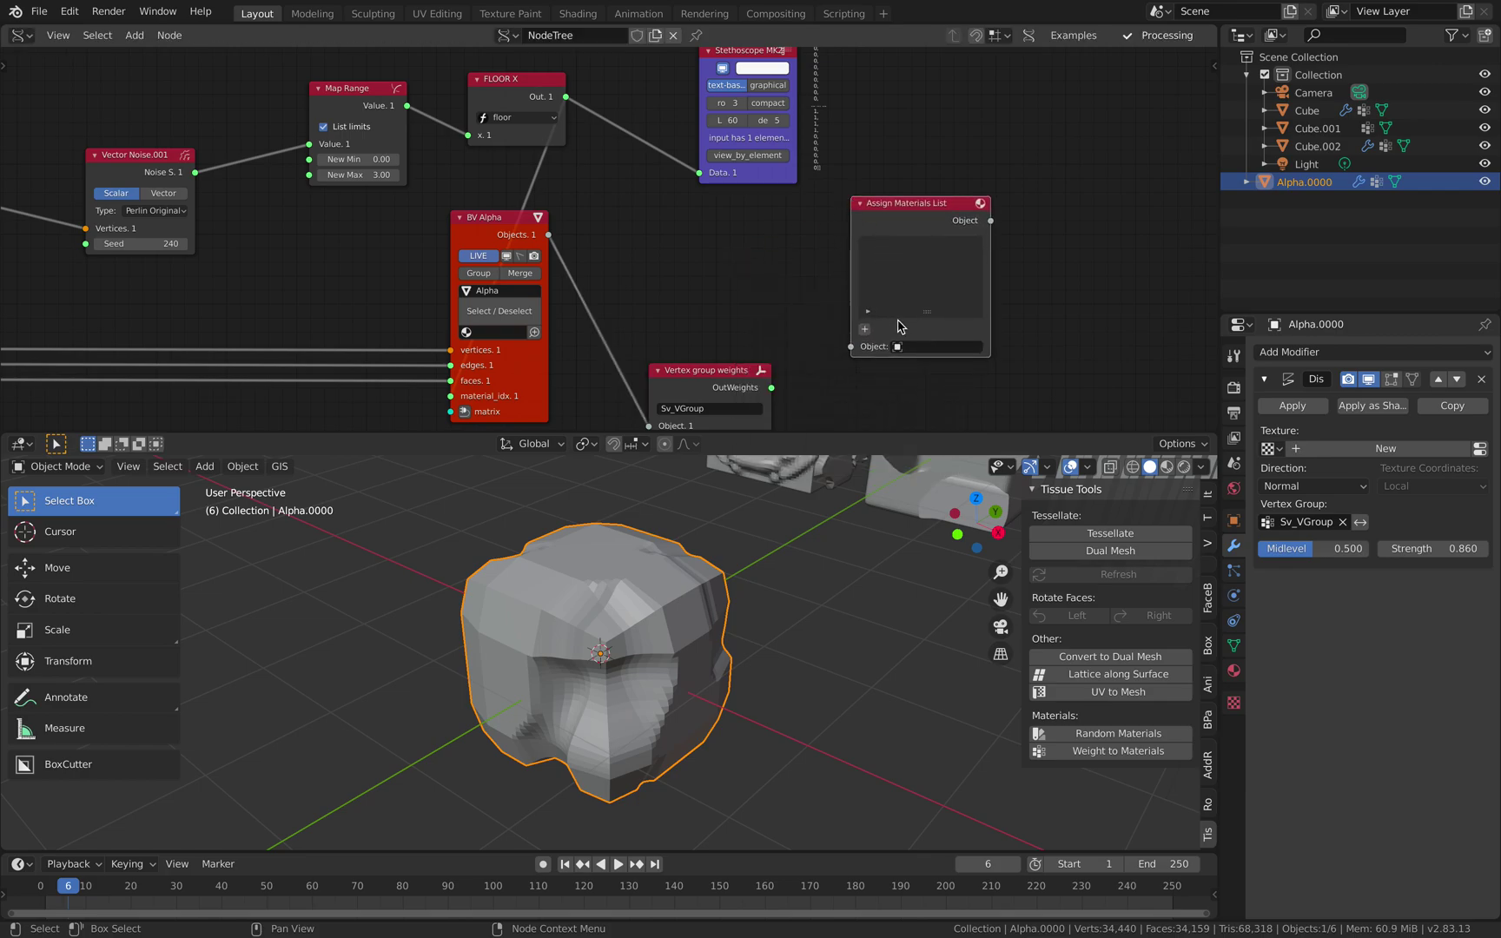
left_click(865, 331)
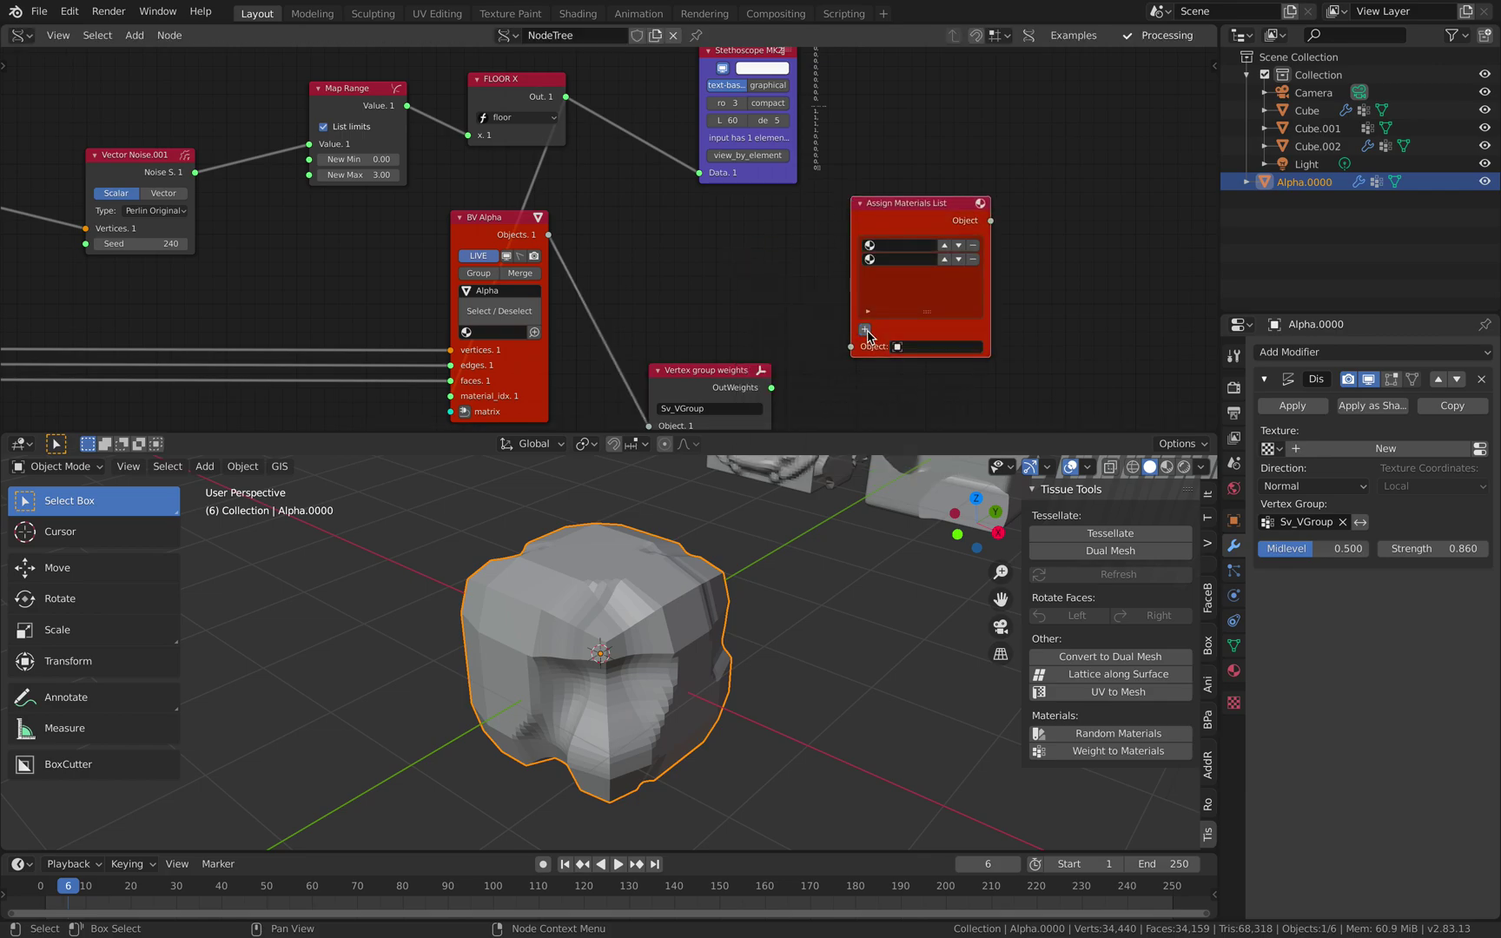
left_click(927, 247)
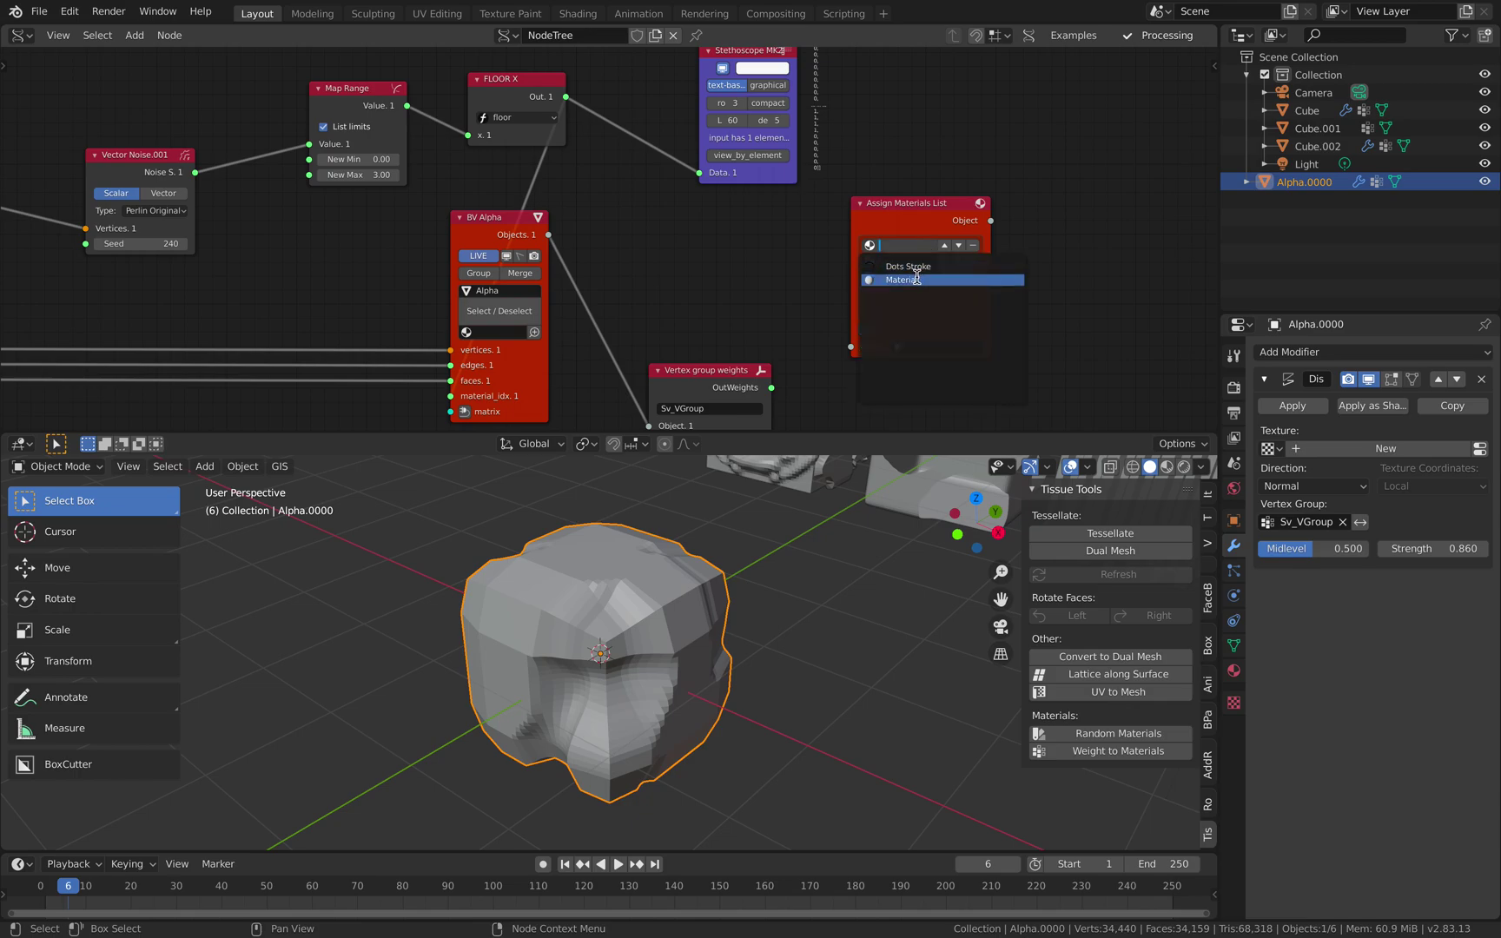
key("Escape")
Add a cube mesh and move it beside the Alpha object, about 2.16 m along X and 0.59 m along Y
scroll(769, 624, "down", 2)
key("shift+a")
mouse_move(776, 577)
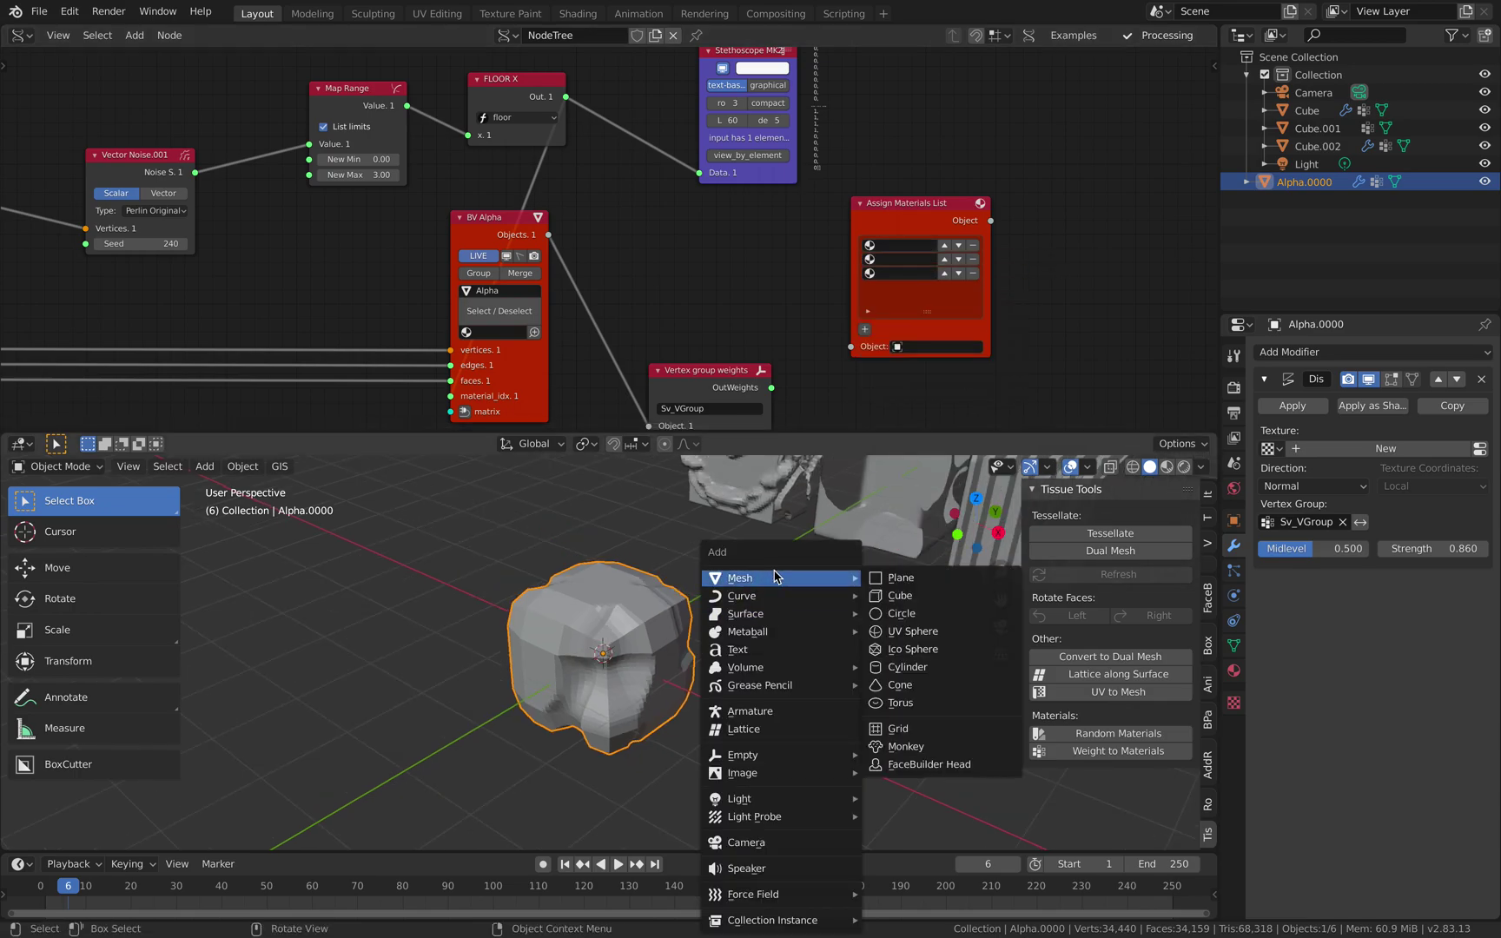
left_click(895, 597)
middle_click_drag(651, 619, 706, 625)
key("g")
left_click(878, 627)
middle_click_drag(878, 626, 803, 622, "shift")
middle_click_drag(804, 622, 754, 610)
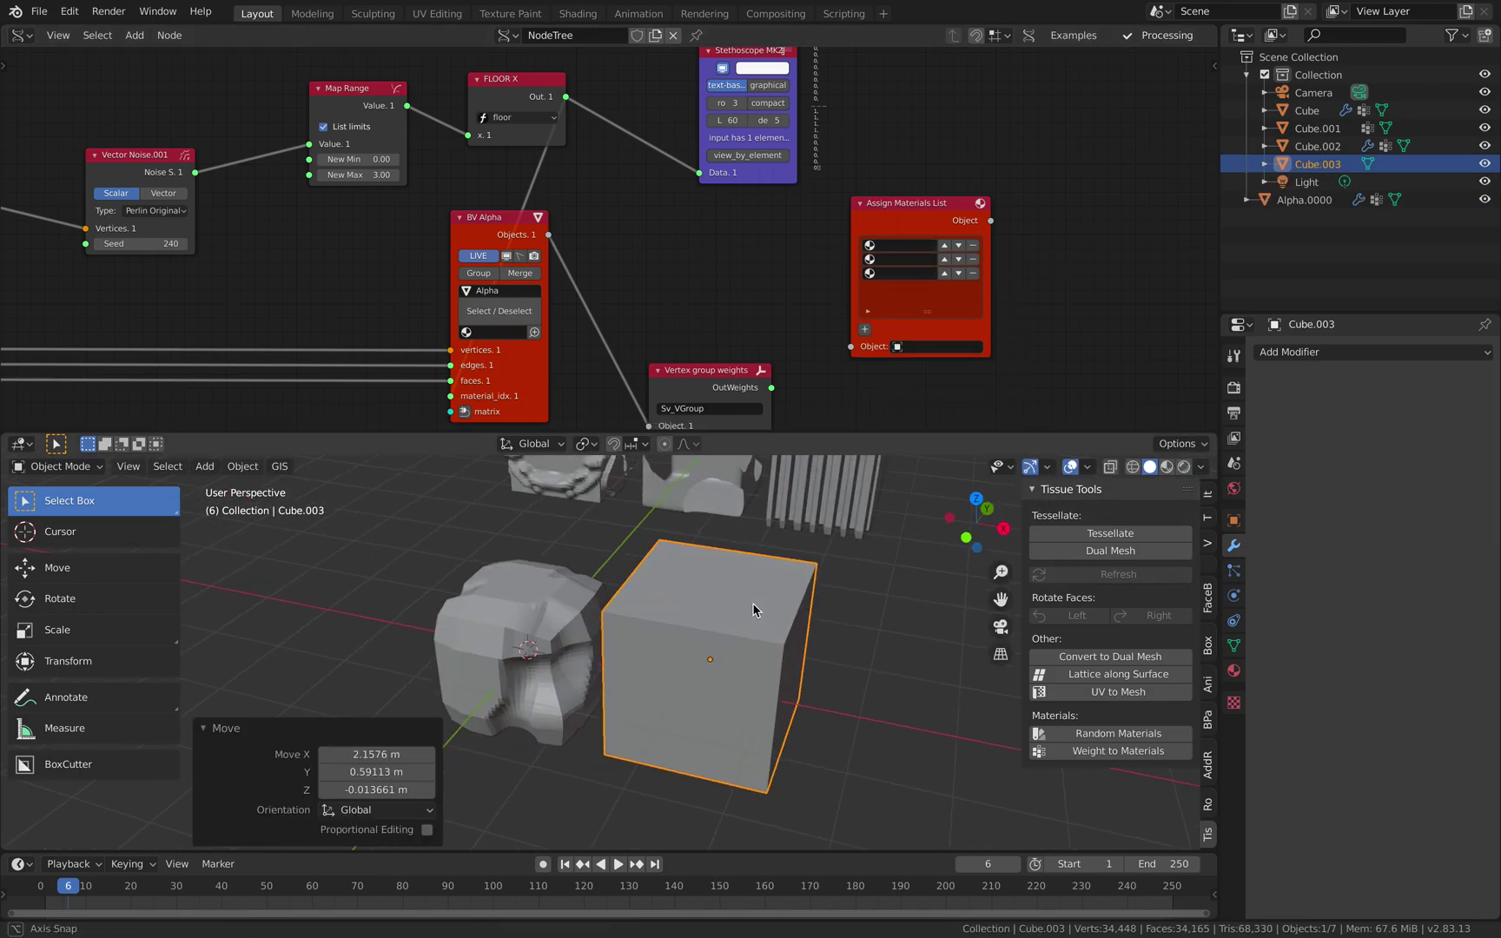
Create a new material on the cube with a red base color
left_click(1234, 670)
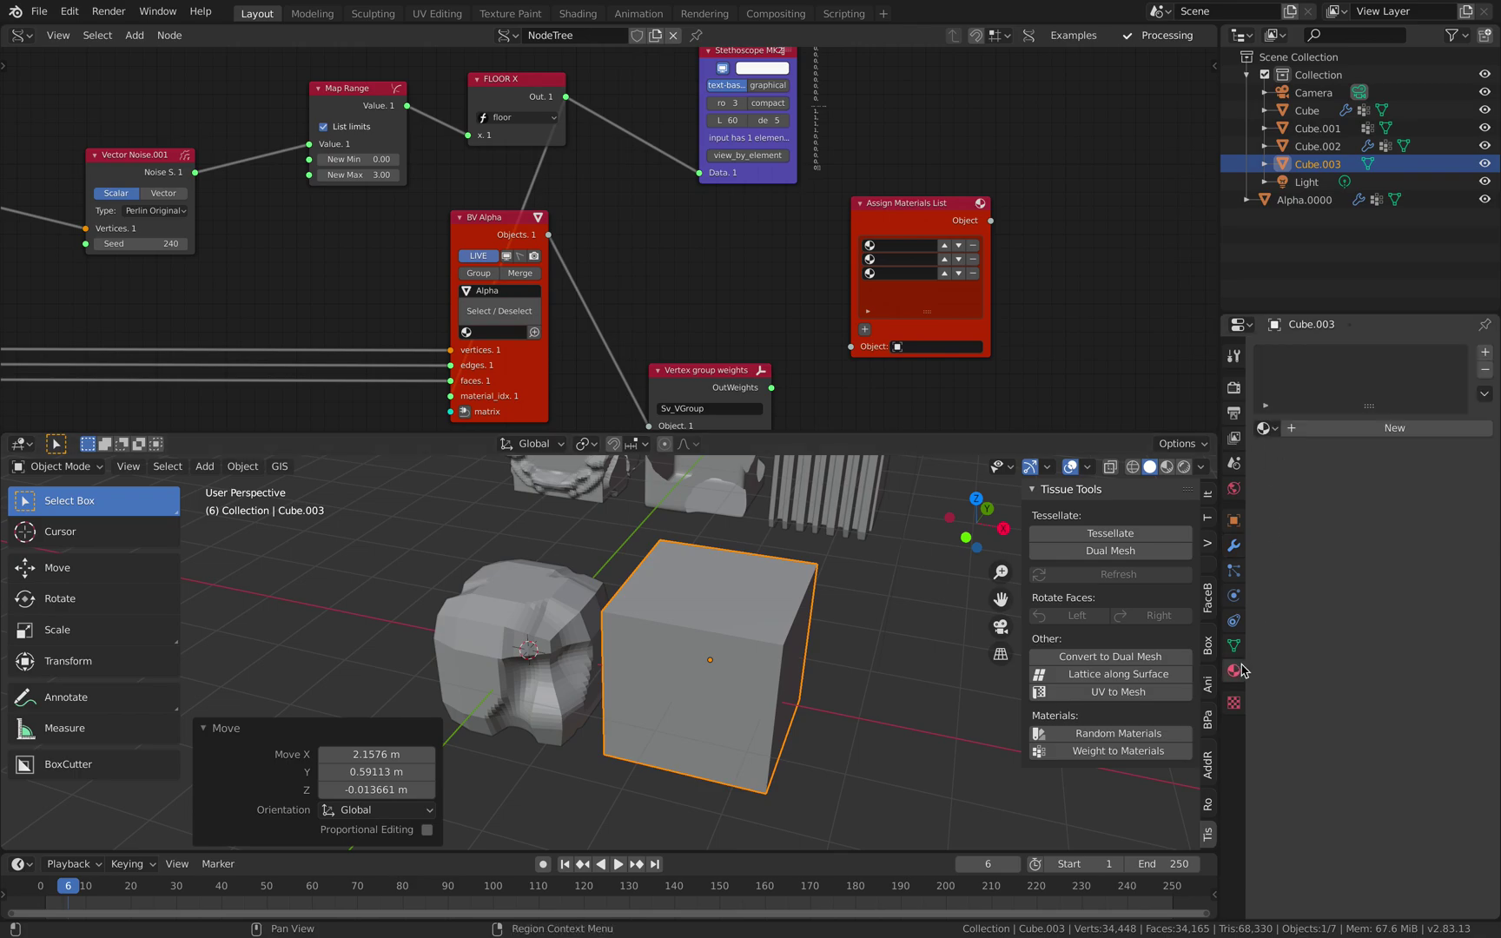
left_click(1372, 428)
left_click(1397, 609)
left_click(1385, 484)
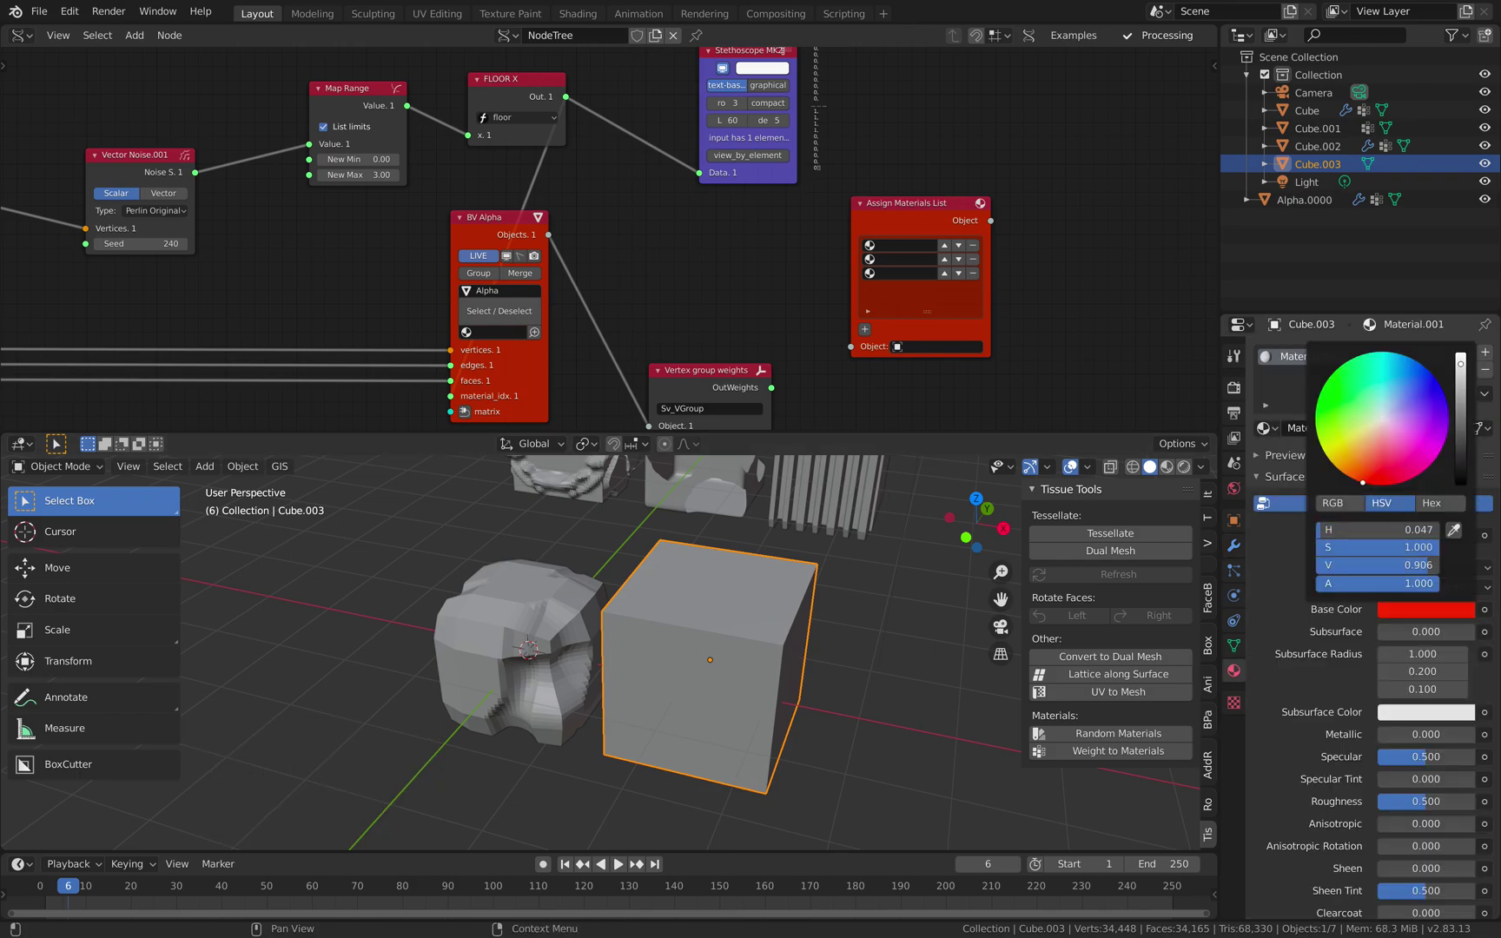
Add a second material slot to the cube with a new material and a green base color
left_click(1486, 353)
left_click(1373, 463)
left_click(1409, 649)
left_click_drag(1384, 465, 1318, 413)
Add a third material slot to the cube with a new material and a blue base color
left_click(1486, 353)
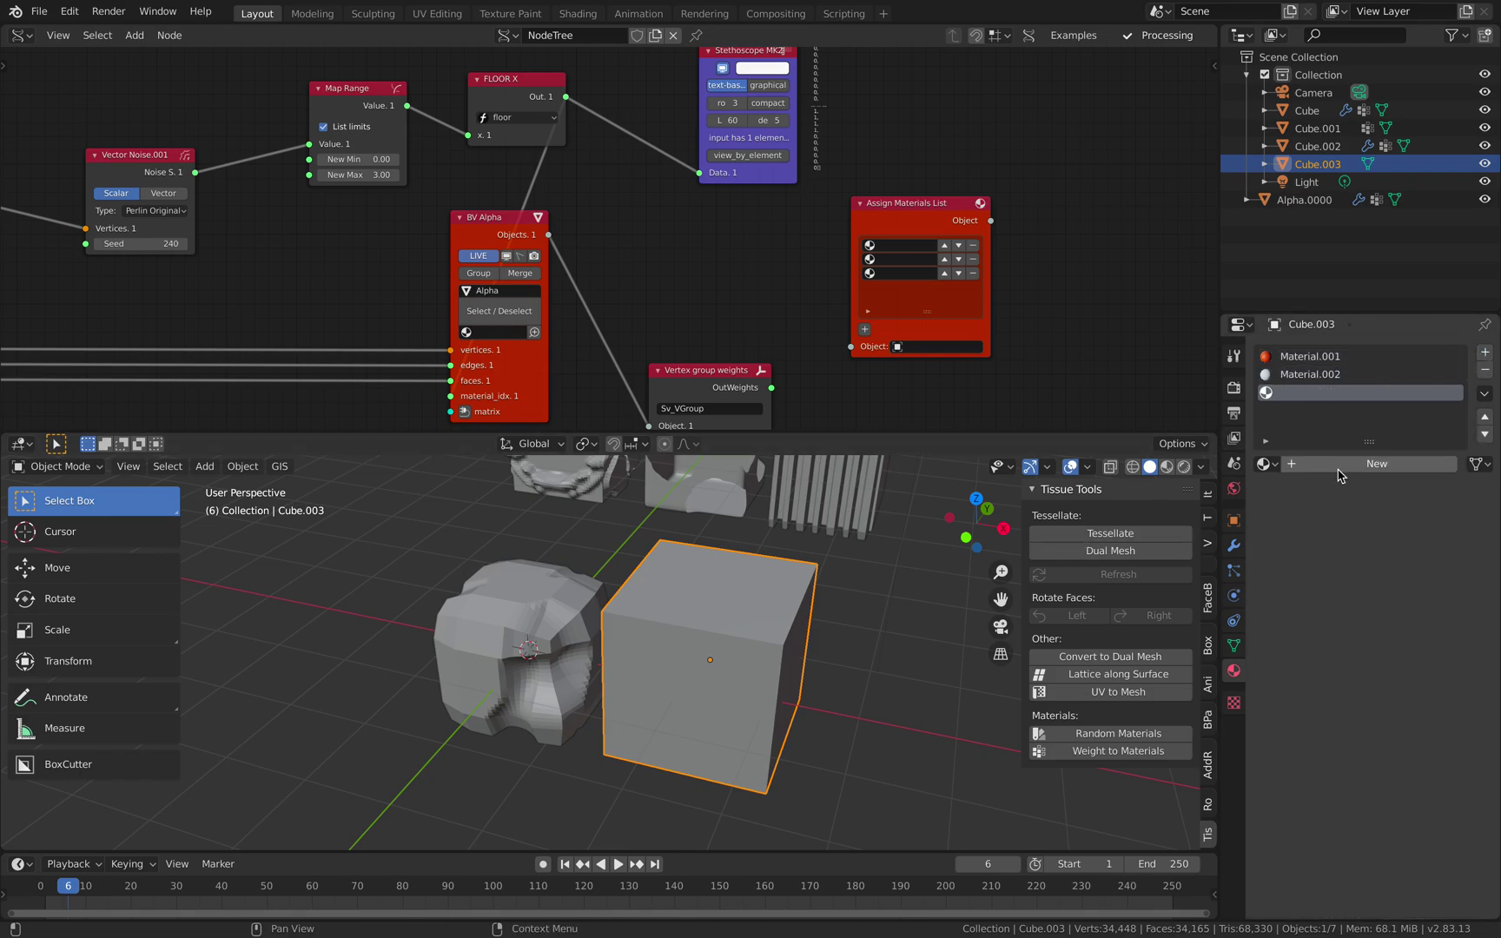
left_click(1364, 467)
left_click(1405, 649)
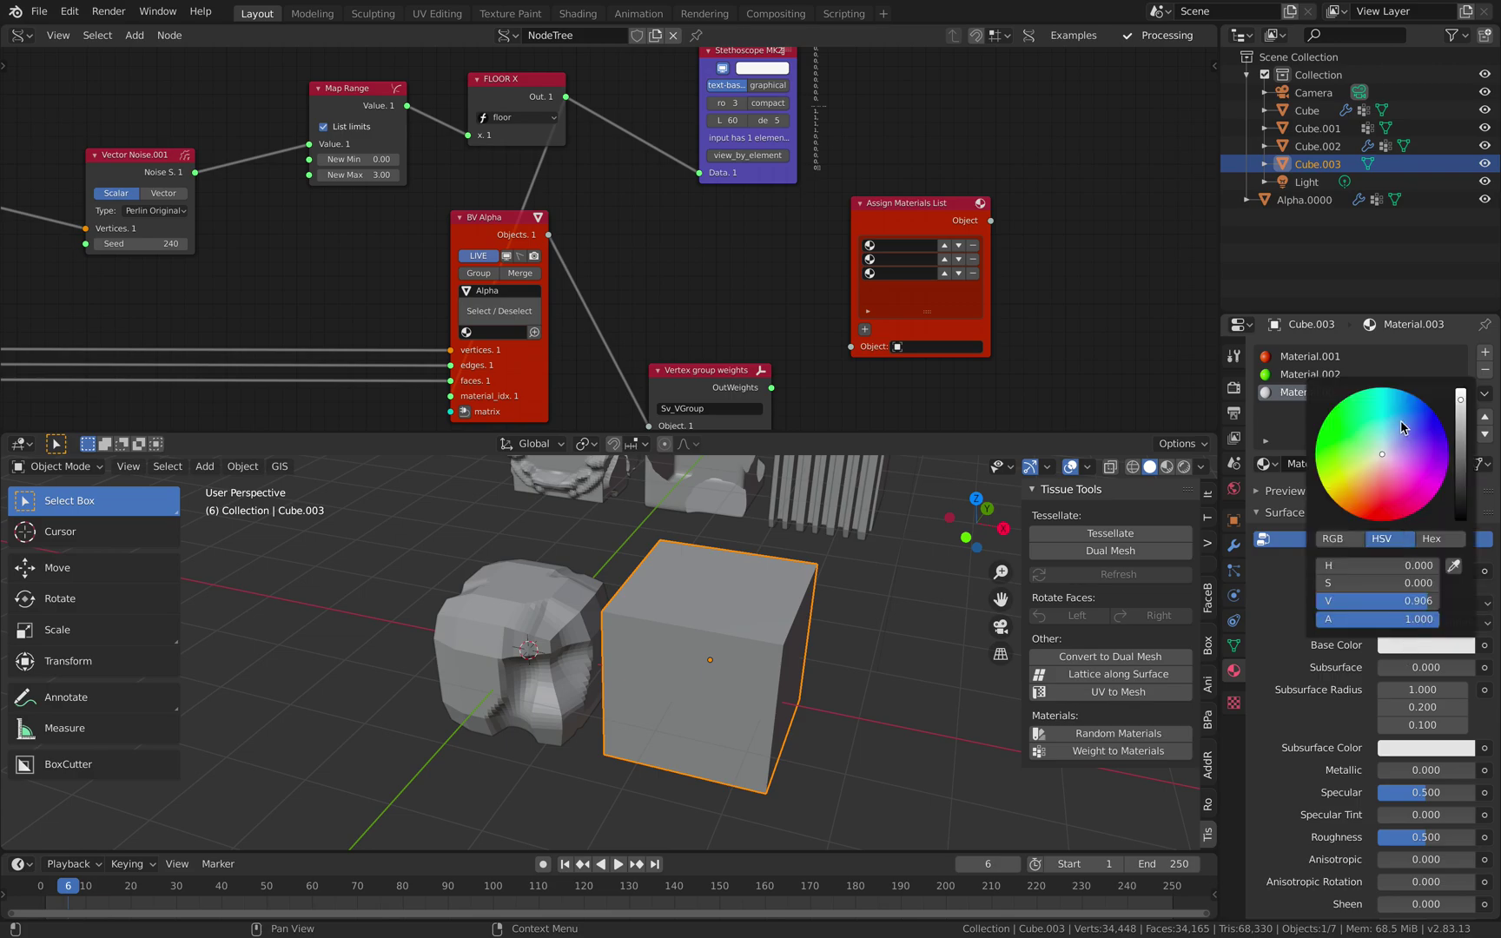
left_click(1404, 551)
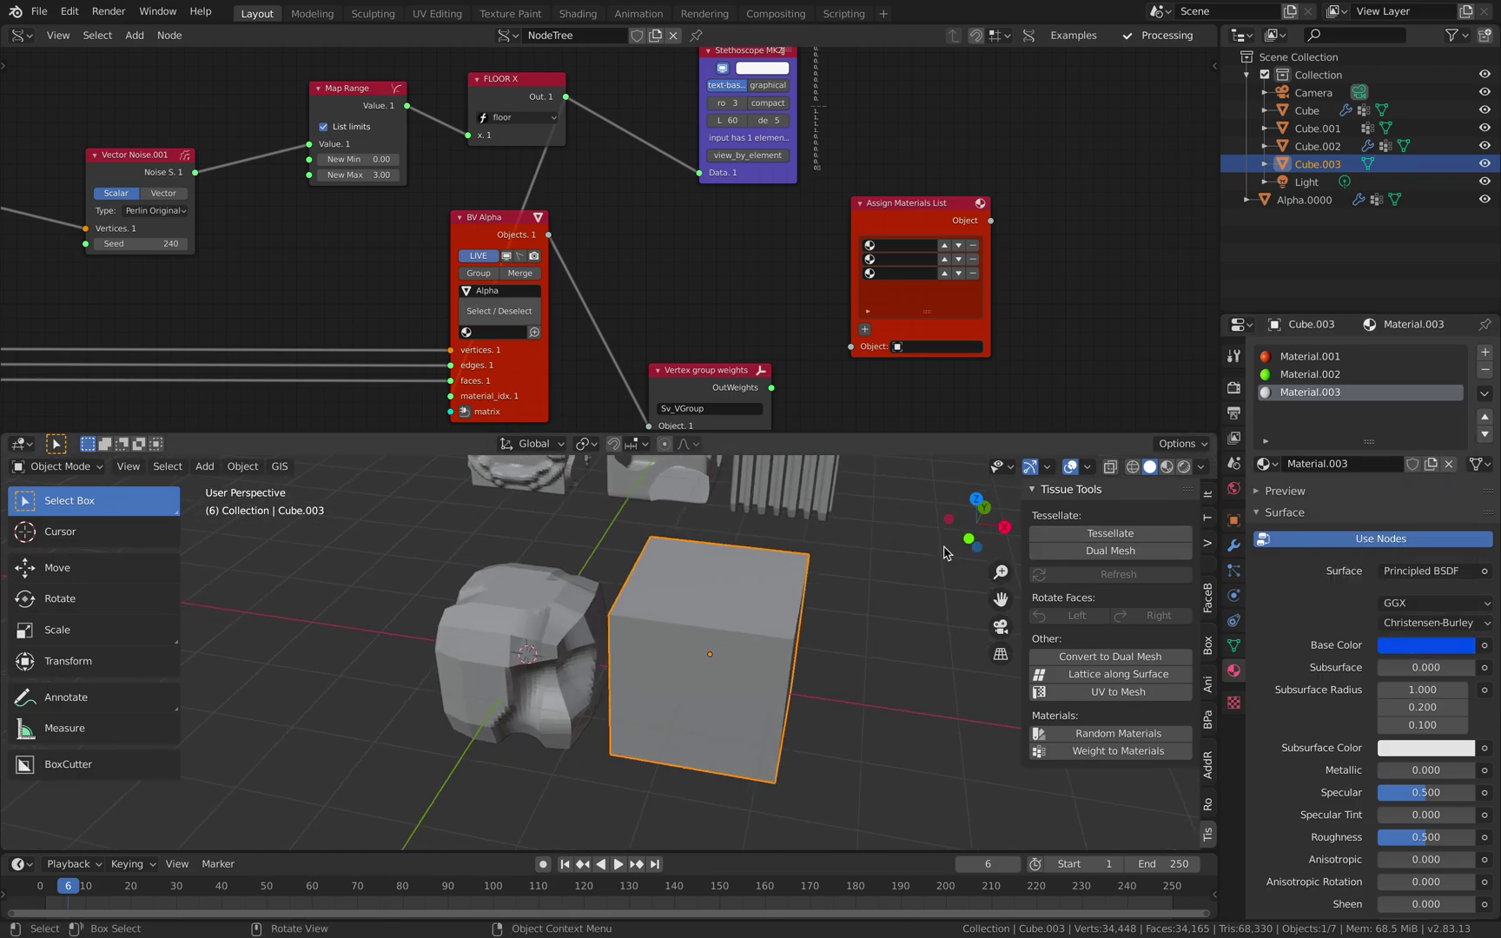
Advance to frame 7 and assign Material.001, Material.002 and Material.003 to the three slots of the Assign Materials List node
key("Right")
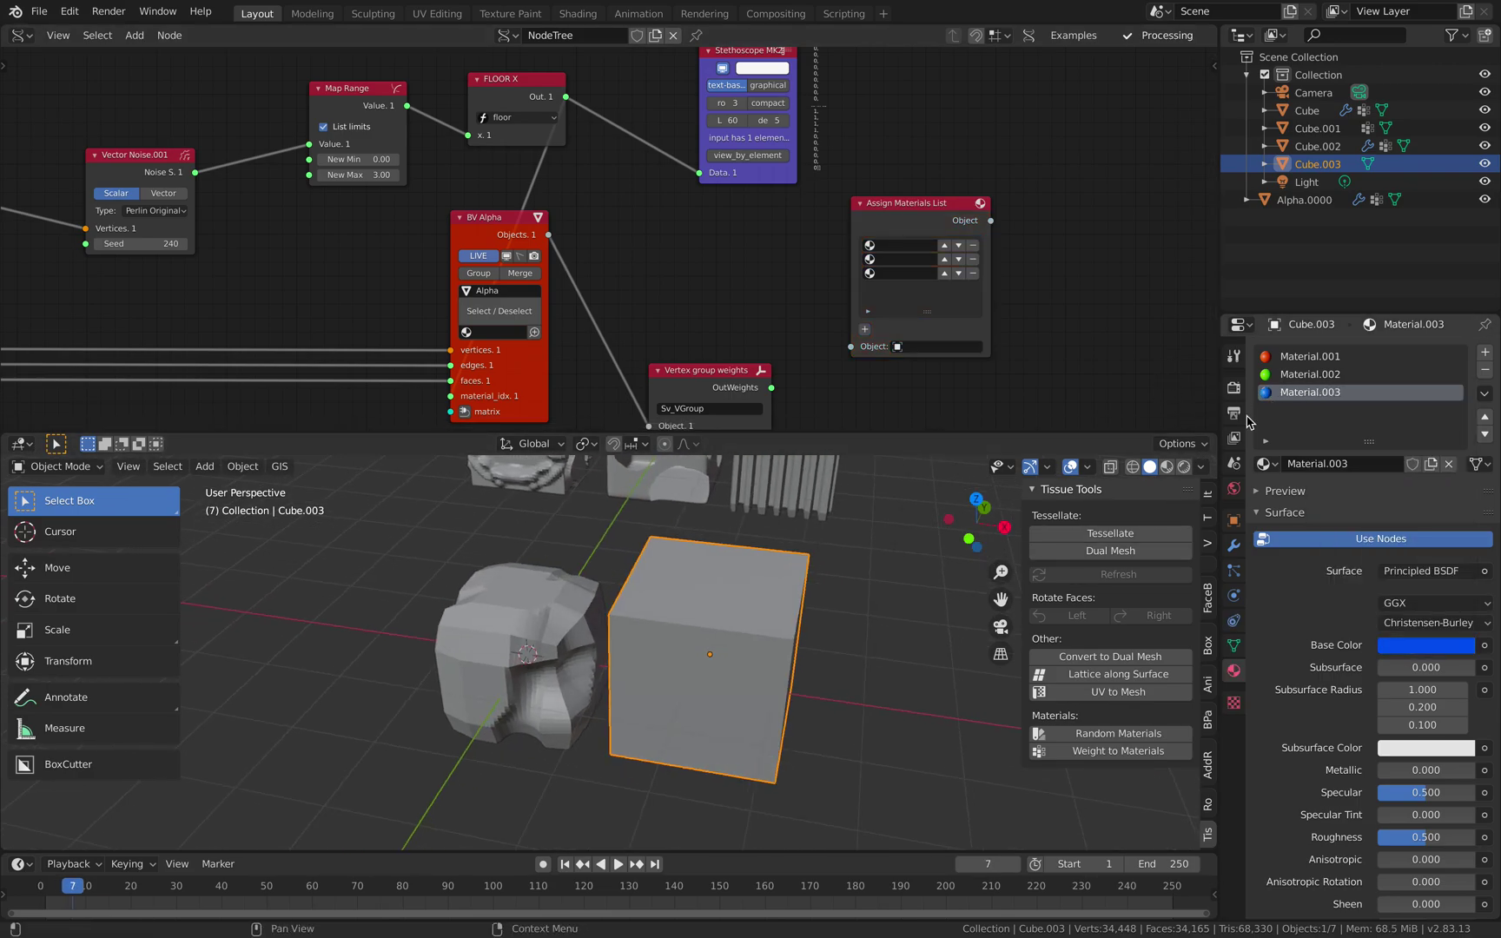
left_click(899, 245)
left_click(908, 294)
left_click(899, 259)
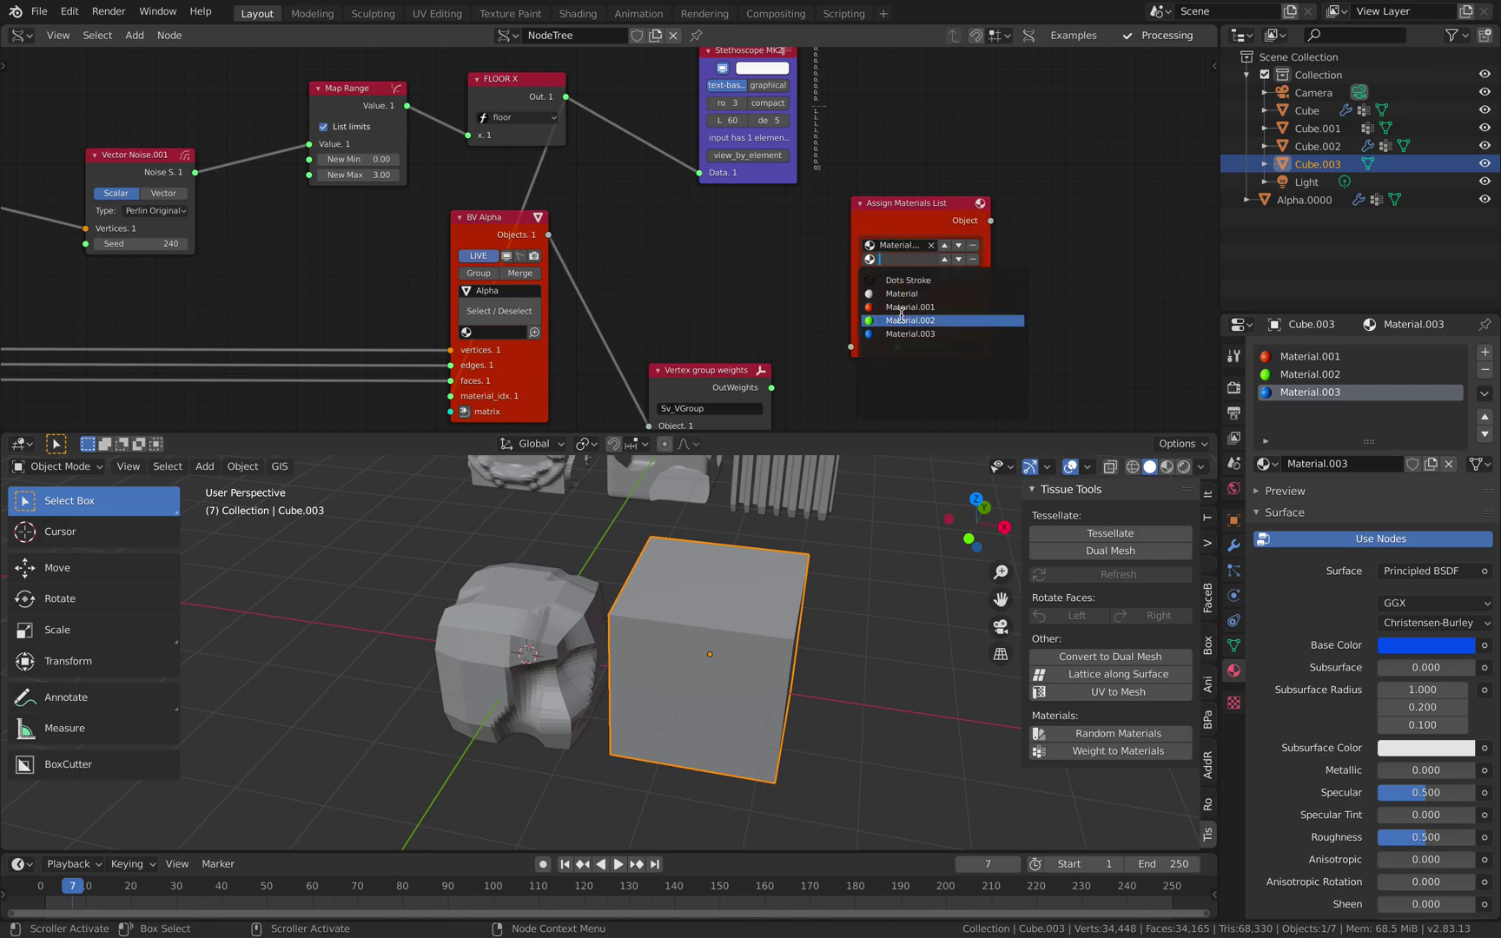
left_click(900, 320)
left_click(897, 275)
left_click(900, 348)
Link BV Alpha's Objects output to the Assign Materials List node's Object input, shift that node slightly, and advance to frame 8
middle_click_drag(854, 321, 784, 300)
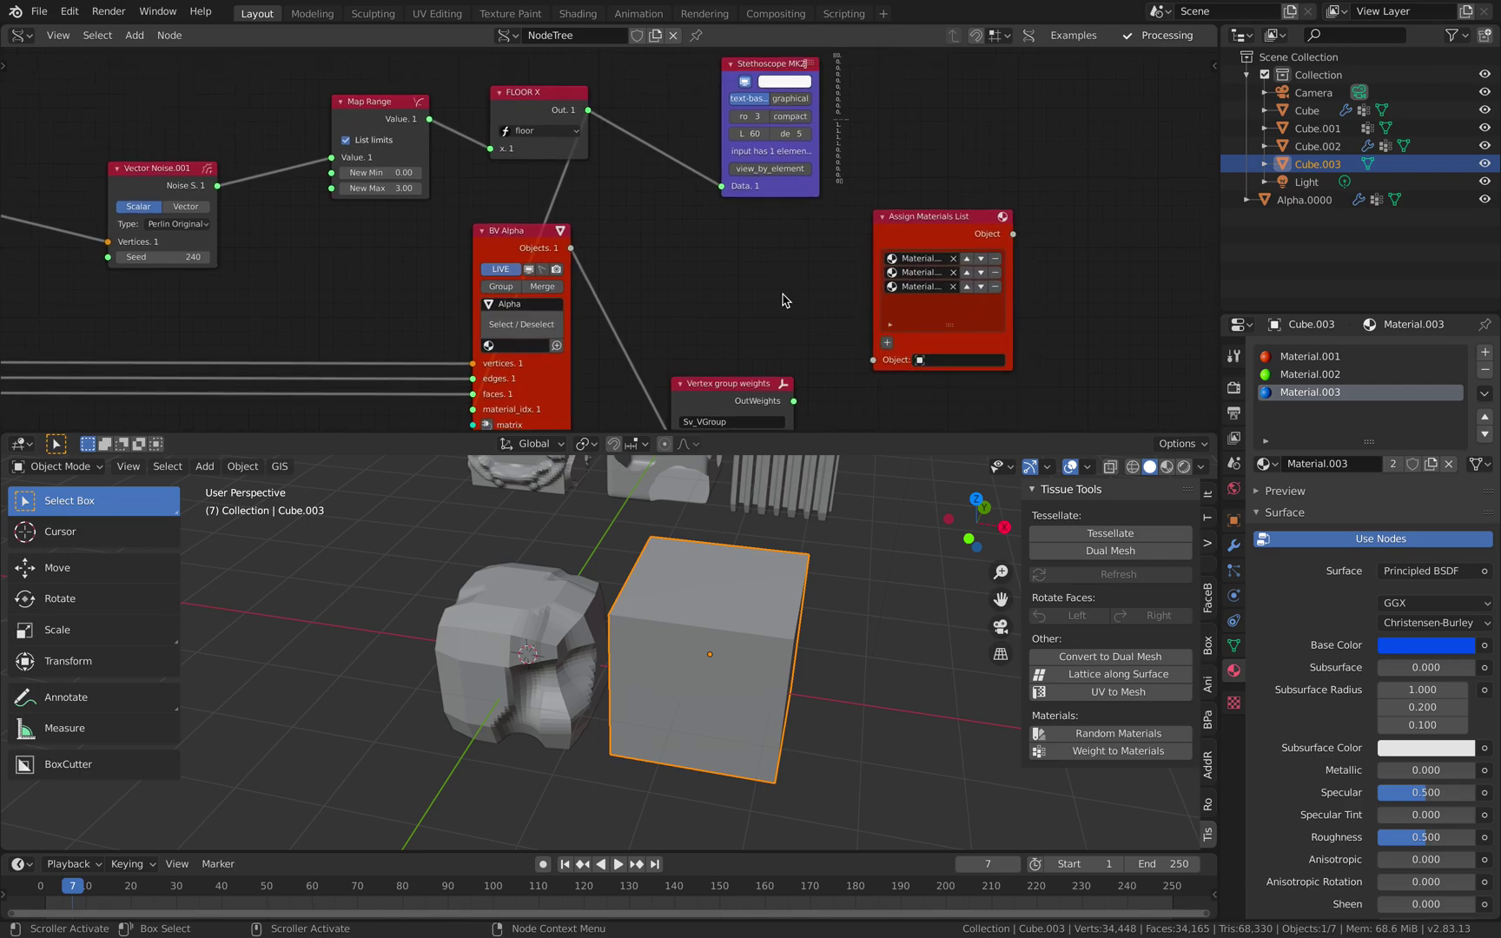
scroll(597, 191, "down", 3, "shift")
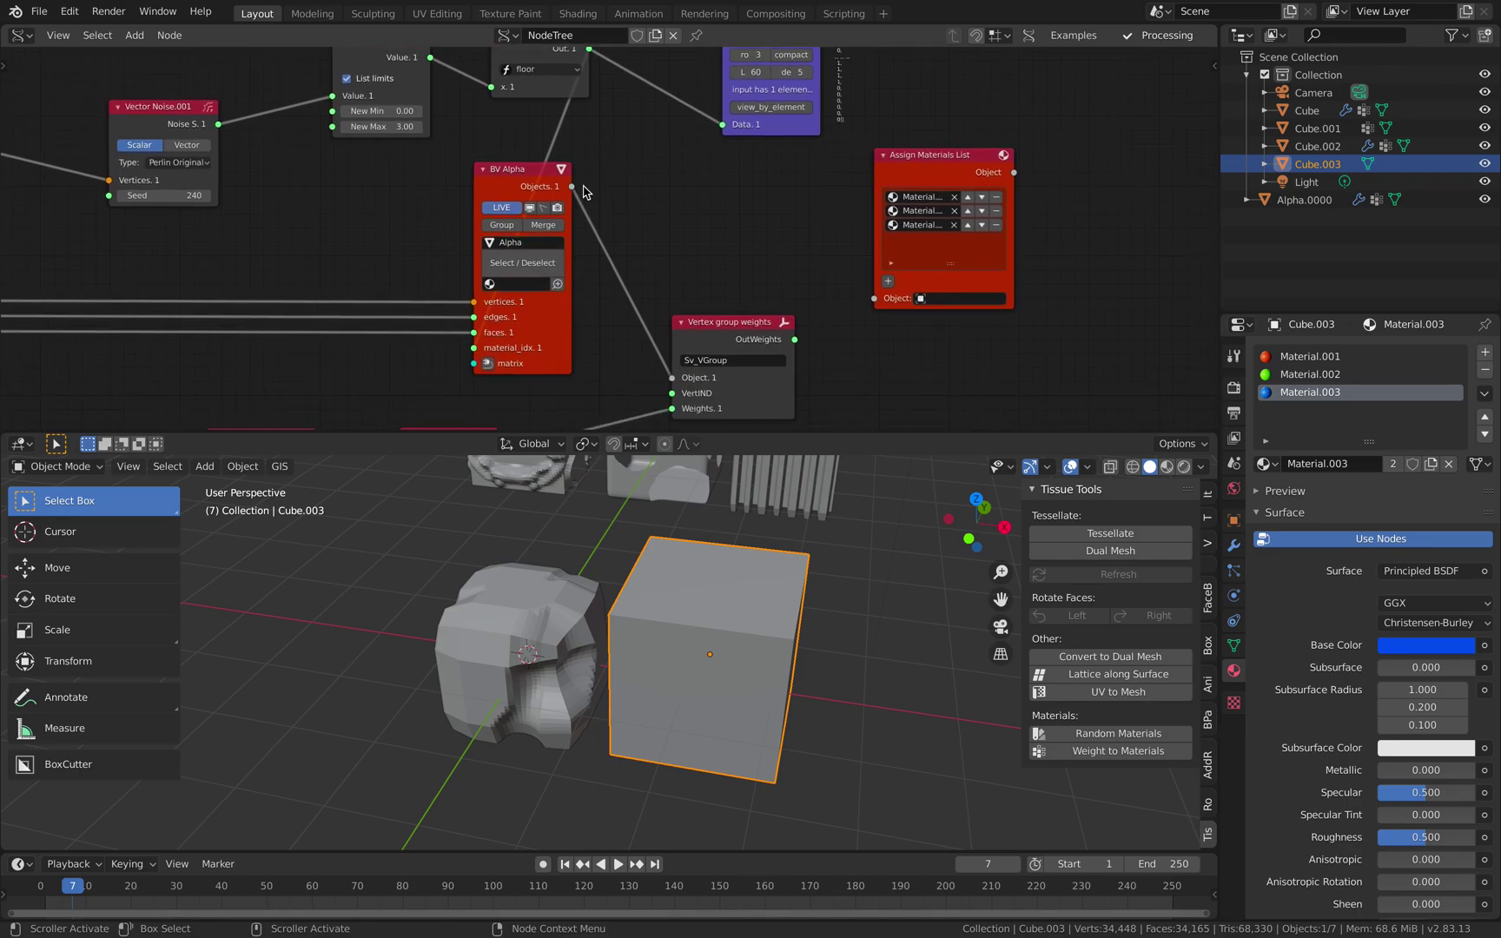
left_click_drag(583, 191, 874, 298)
scroll(834, 260, "up", 1, "shift")
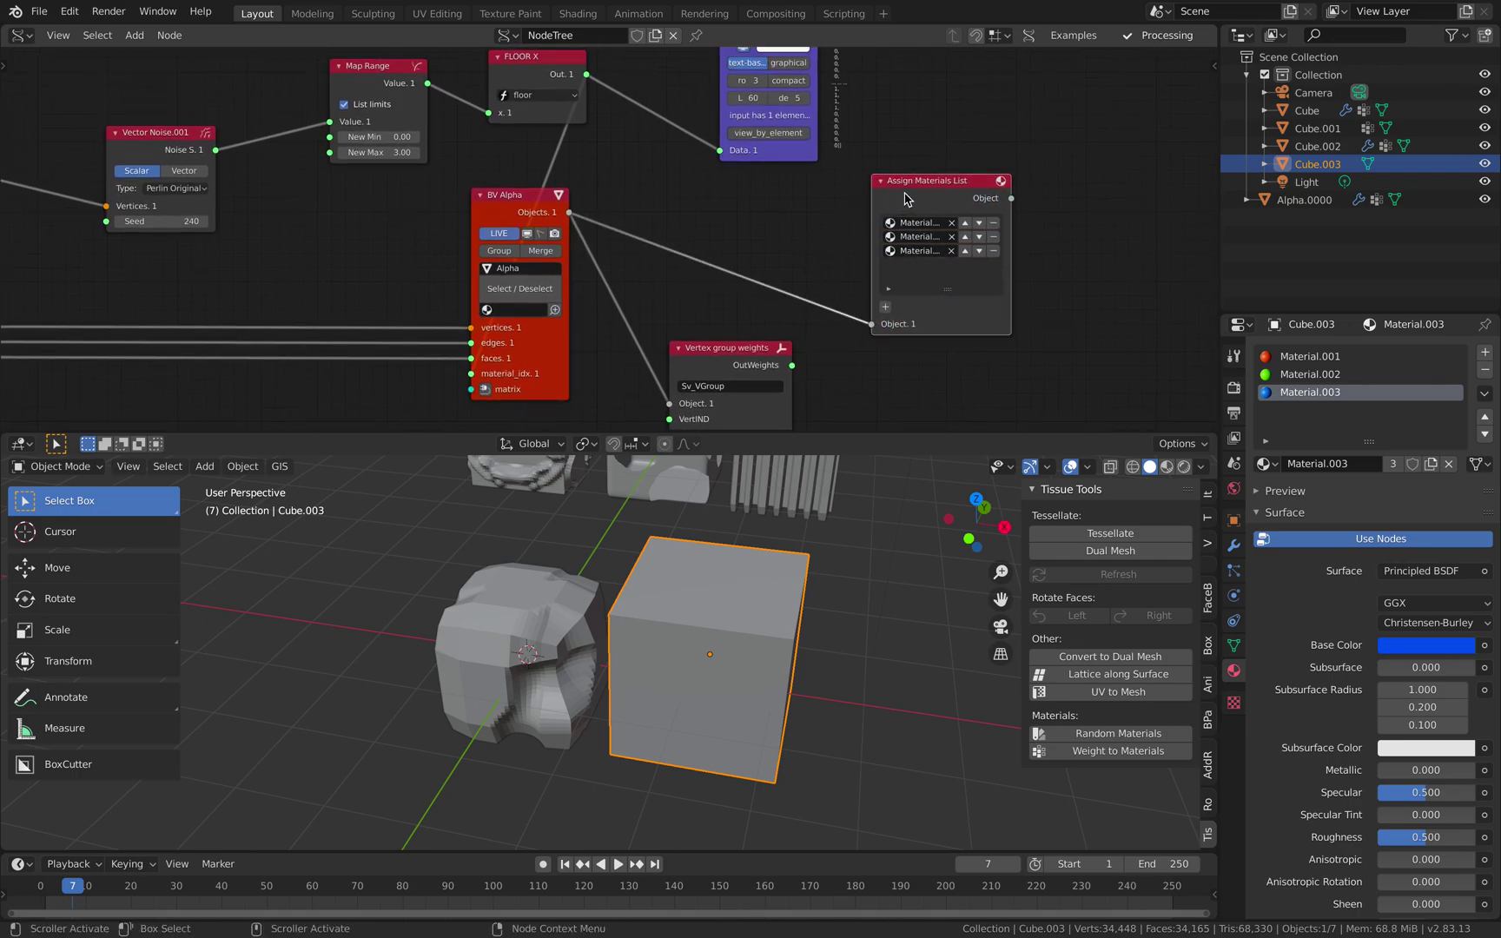
left_click_drag(906, 199, 892, 195)
key("Right")
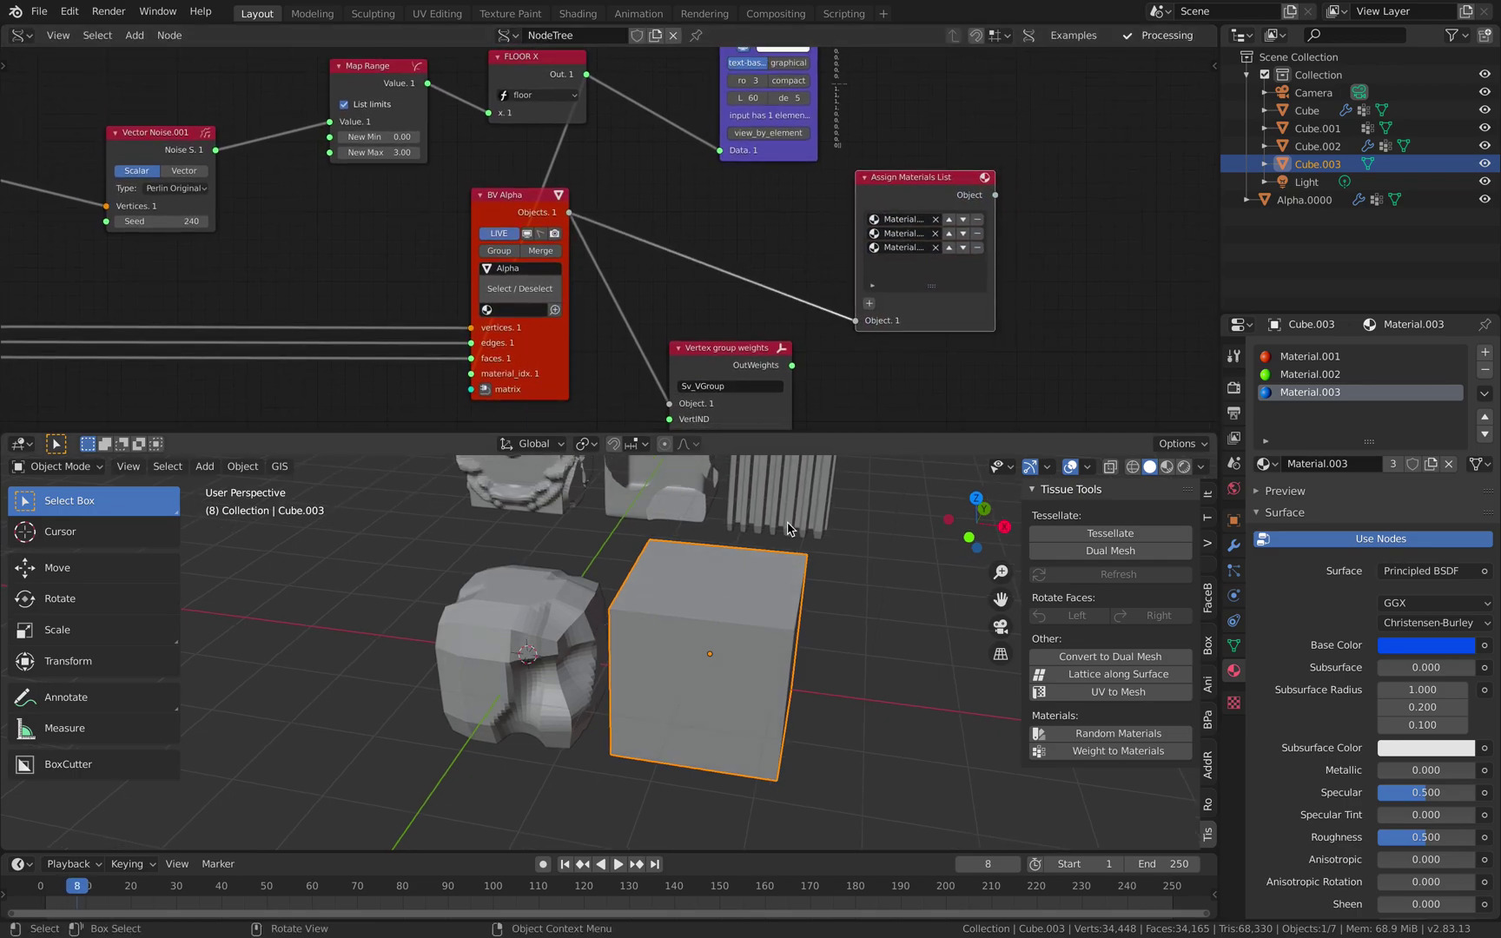
Switch the viewport to Material Preview shading and delete the helper cube
left_click(1166, 467)
middle_click_drag(761, 569, 622, 702)
key("Delete")
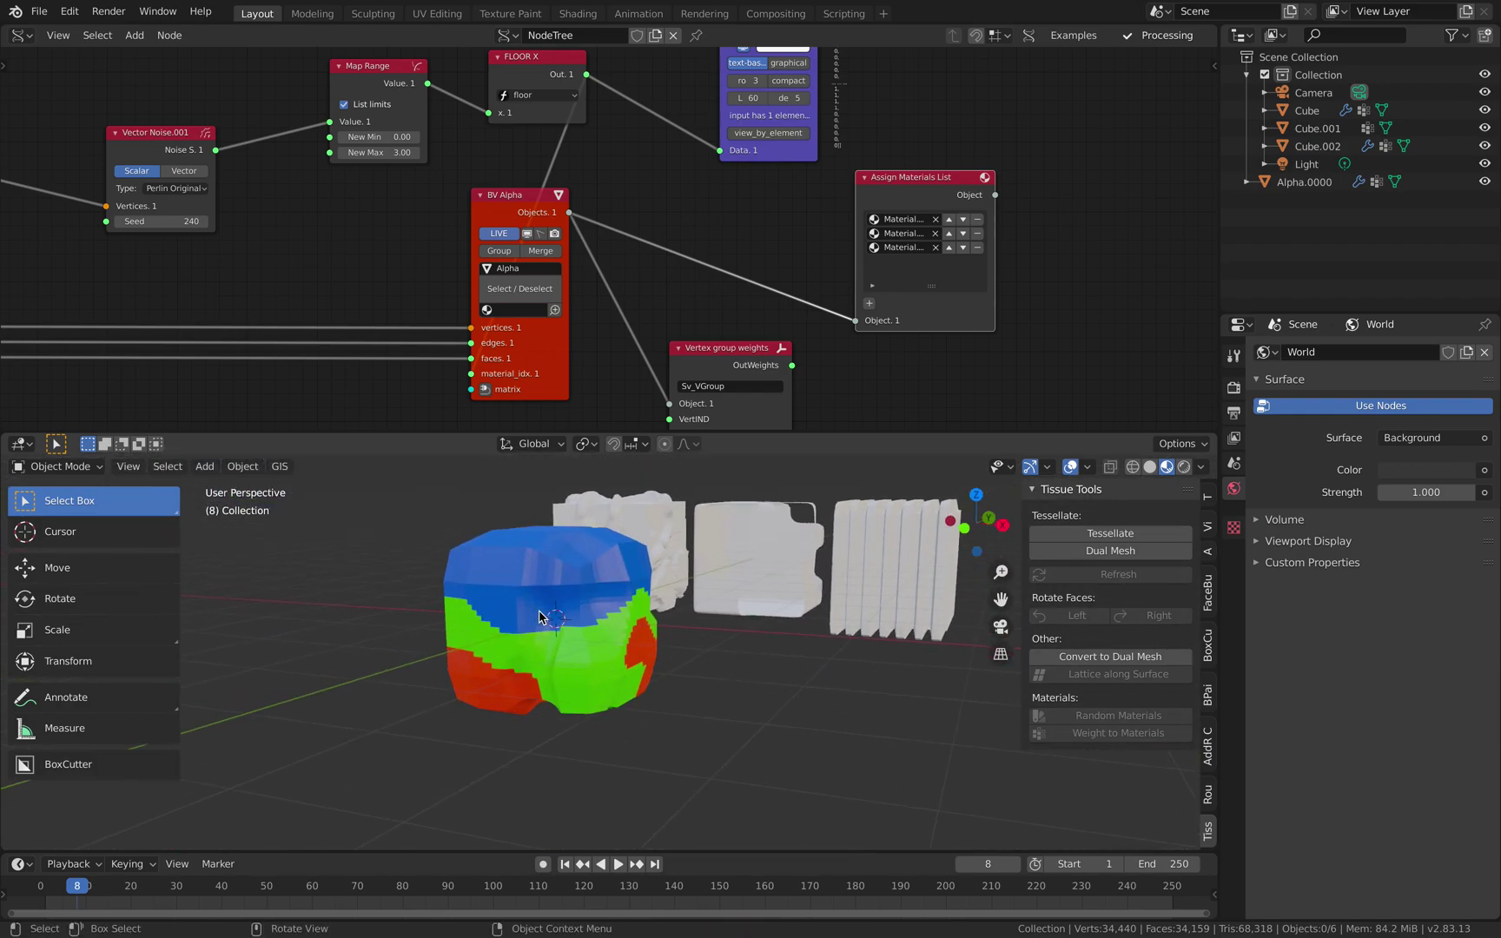
Select the Alpha object with the colored faces and save the file
middle_click_drag(540, 617, 556, 621)
scroll(593, 626, "down", 2)
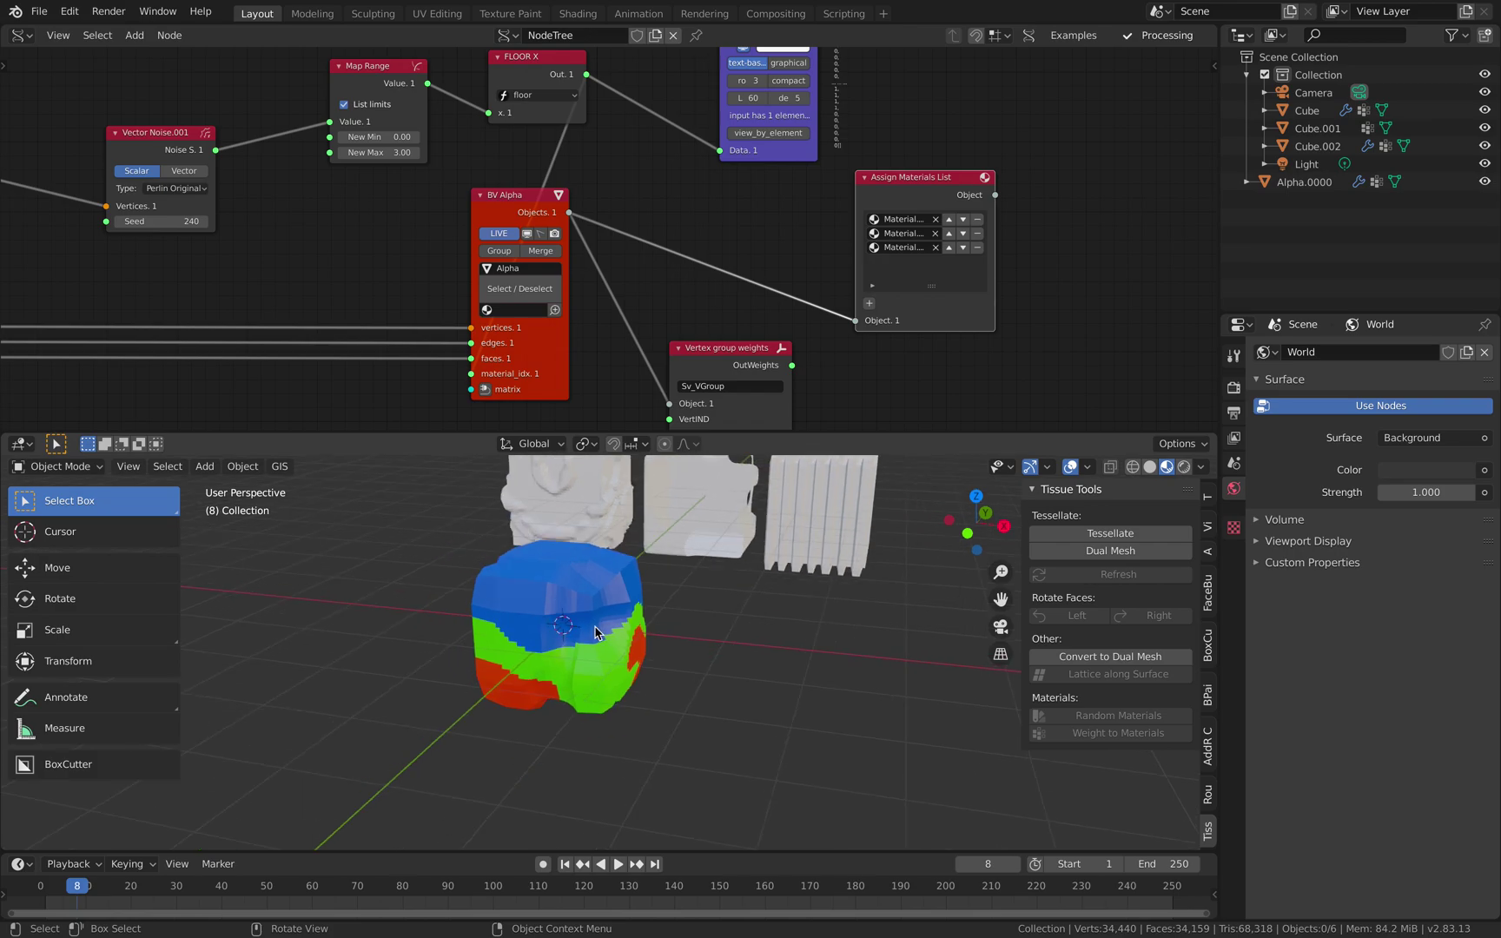
left_click(596, 632)
key("ctrl+s")
scroll(574, 625, "up", 1)
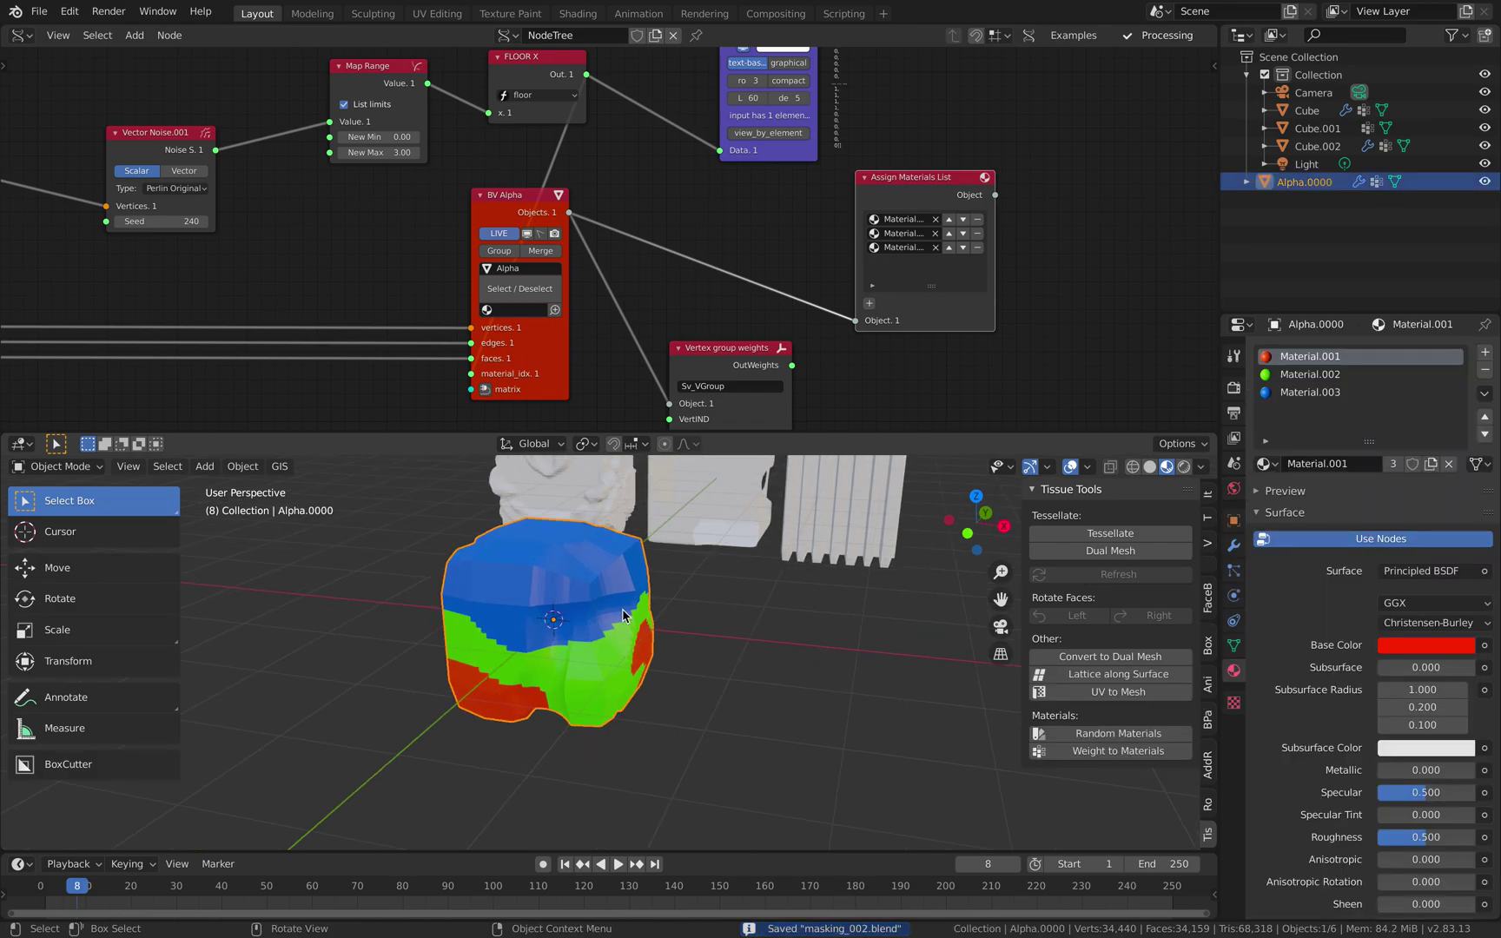
Set the Seed of the Vector Noise.001 node to 310
mouse_move(357, 222)
middle_mouse_down()
mouse_move(483, 227)
mouse_move(358, 233)
middle_mouse_up()
left_click_drag(358, 233, 385, 236)
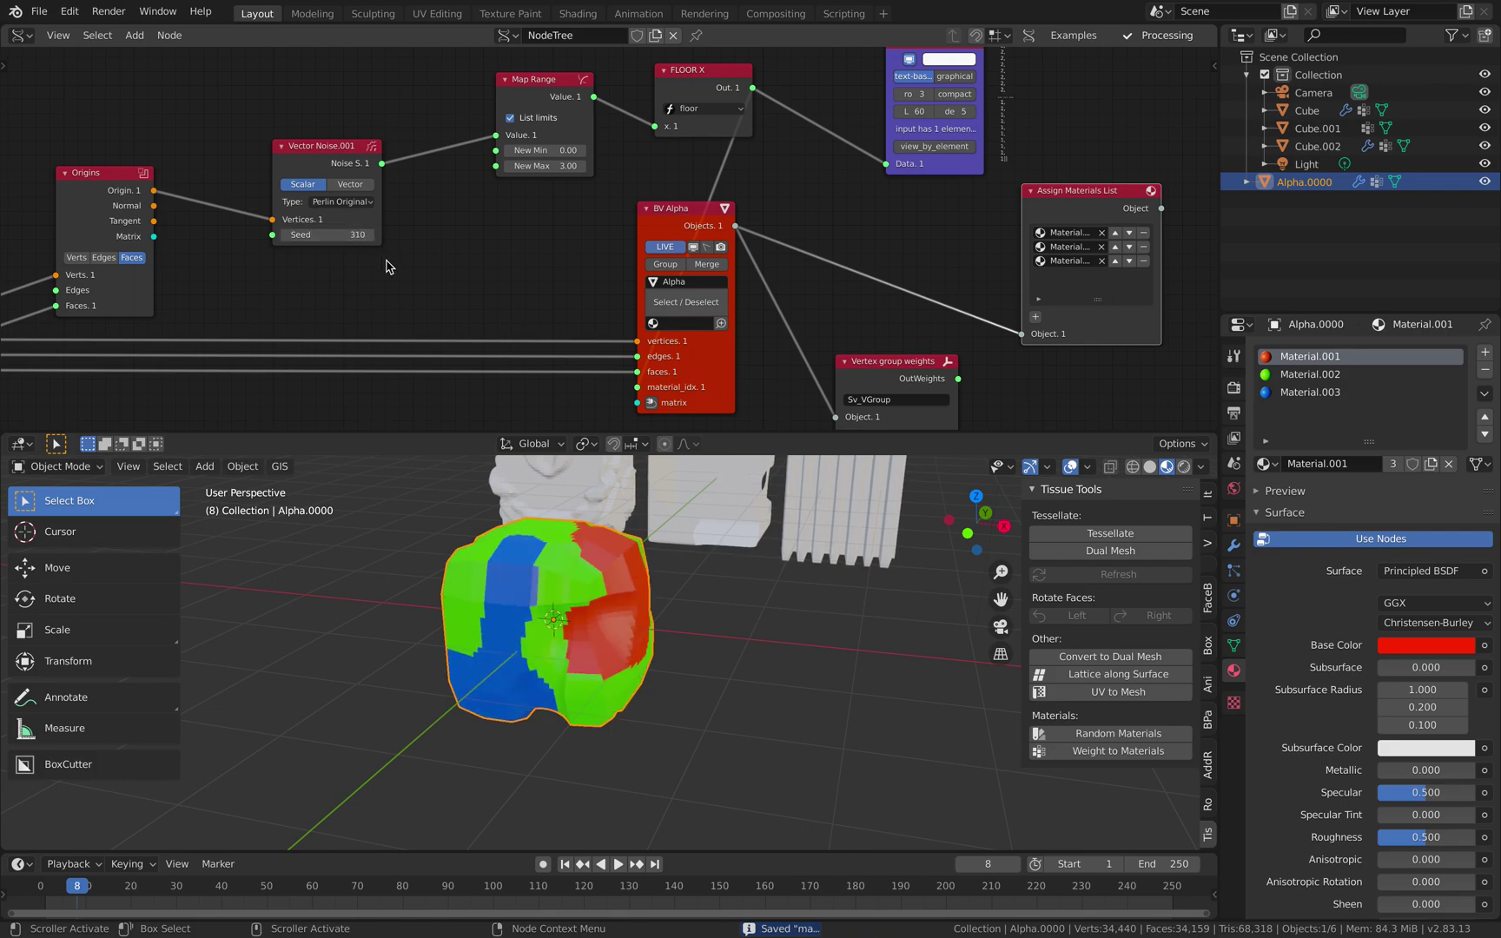
middle_click_drag(582, 554, 640, 624)
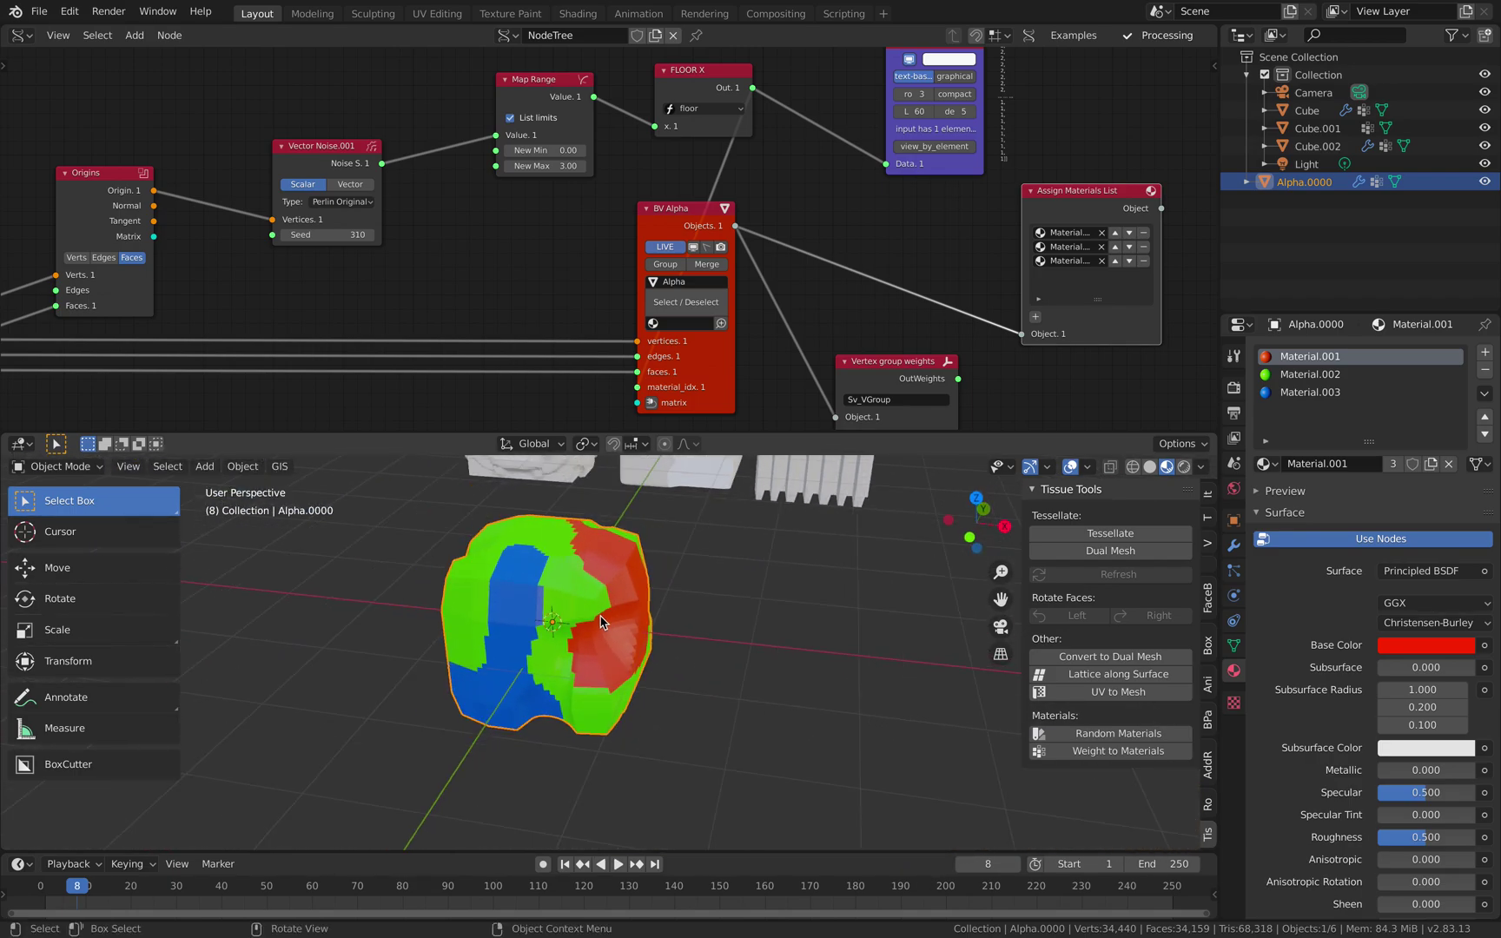
Duplicate the Alpha.0000 object and place the copy about 2.28 m in X, 0.48 m in Y and -0.18 m in Z from the original
key("shift+d")
left_click(786, 626)
middle_click_drag(786, 626, 652, 593)
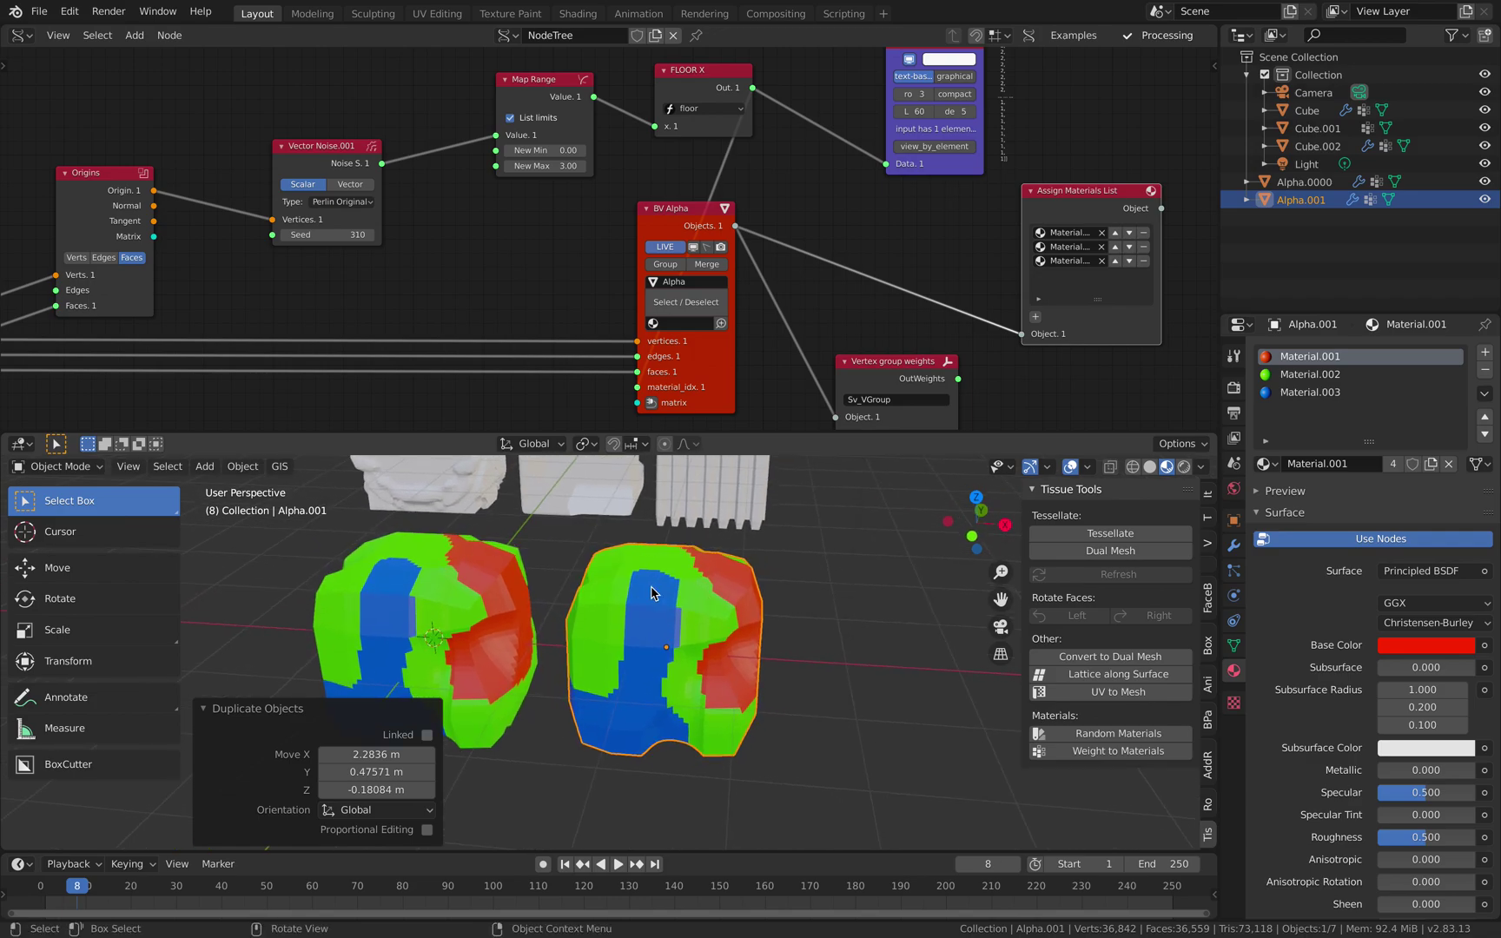
Put the duplicated Alpha object into Sculpt Mode and activate the Draw Face Sets tool
left_click(44, 471)
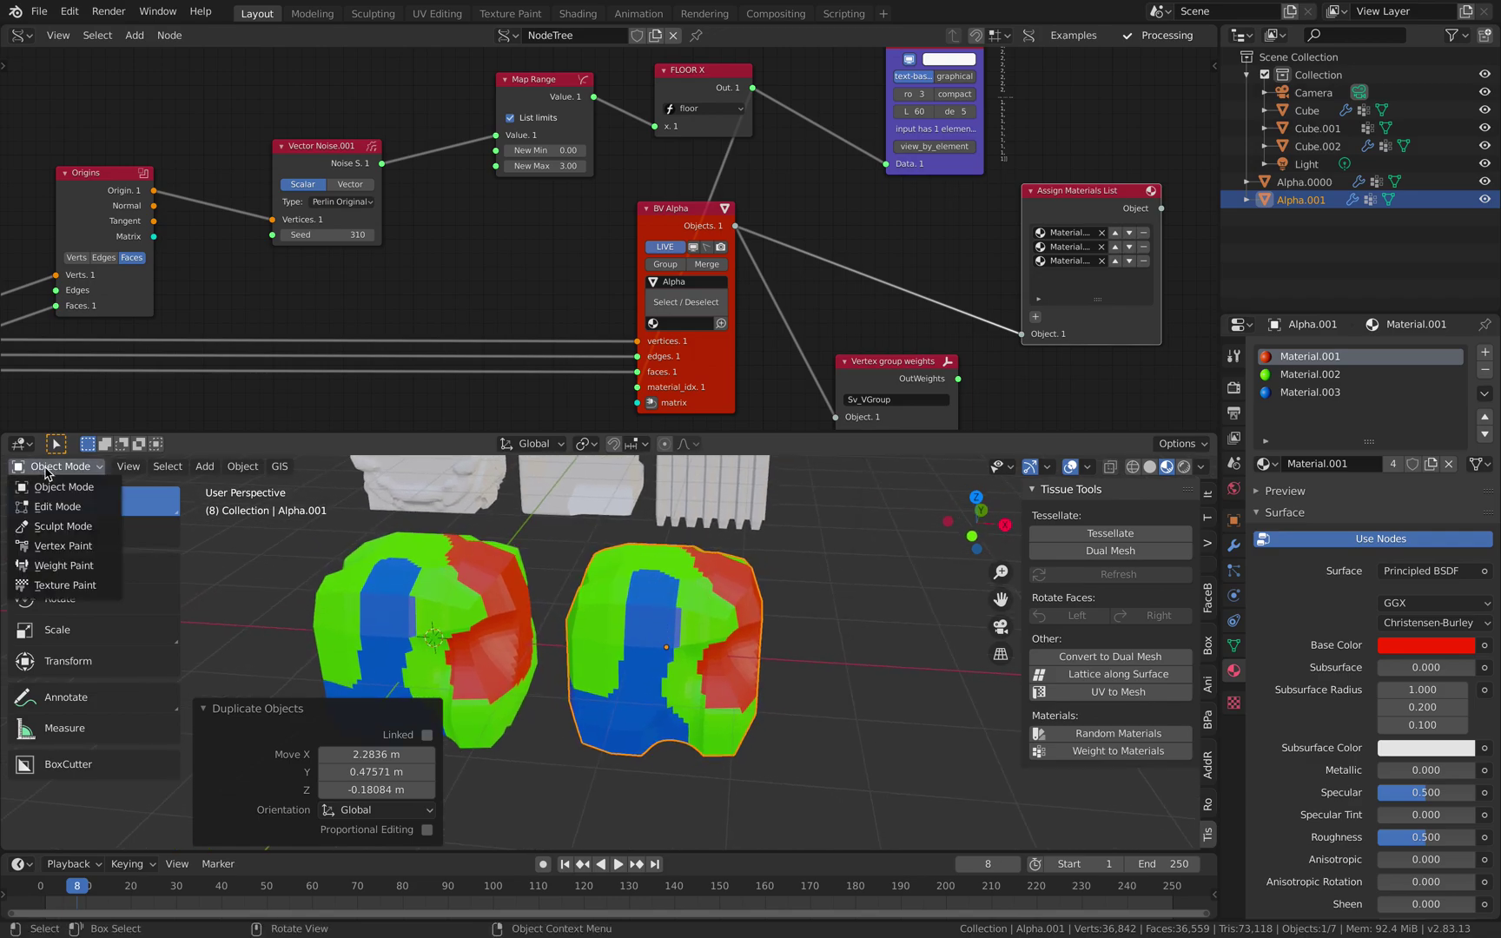
left_click(53, 526)
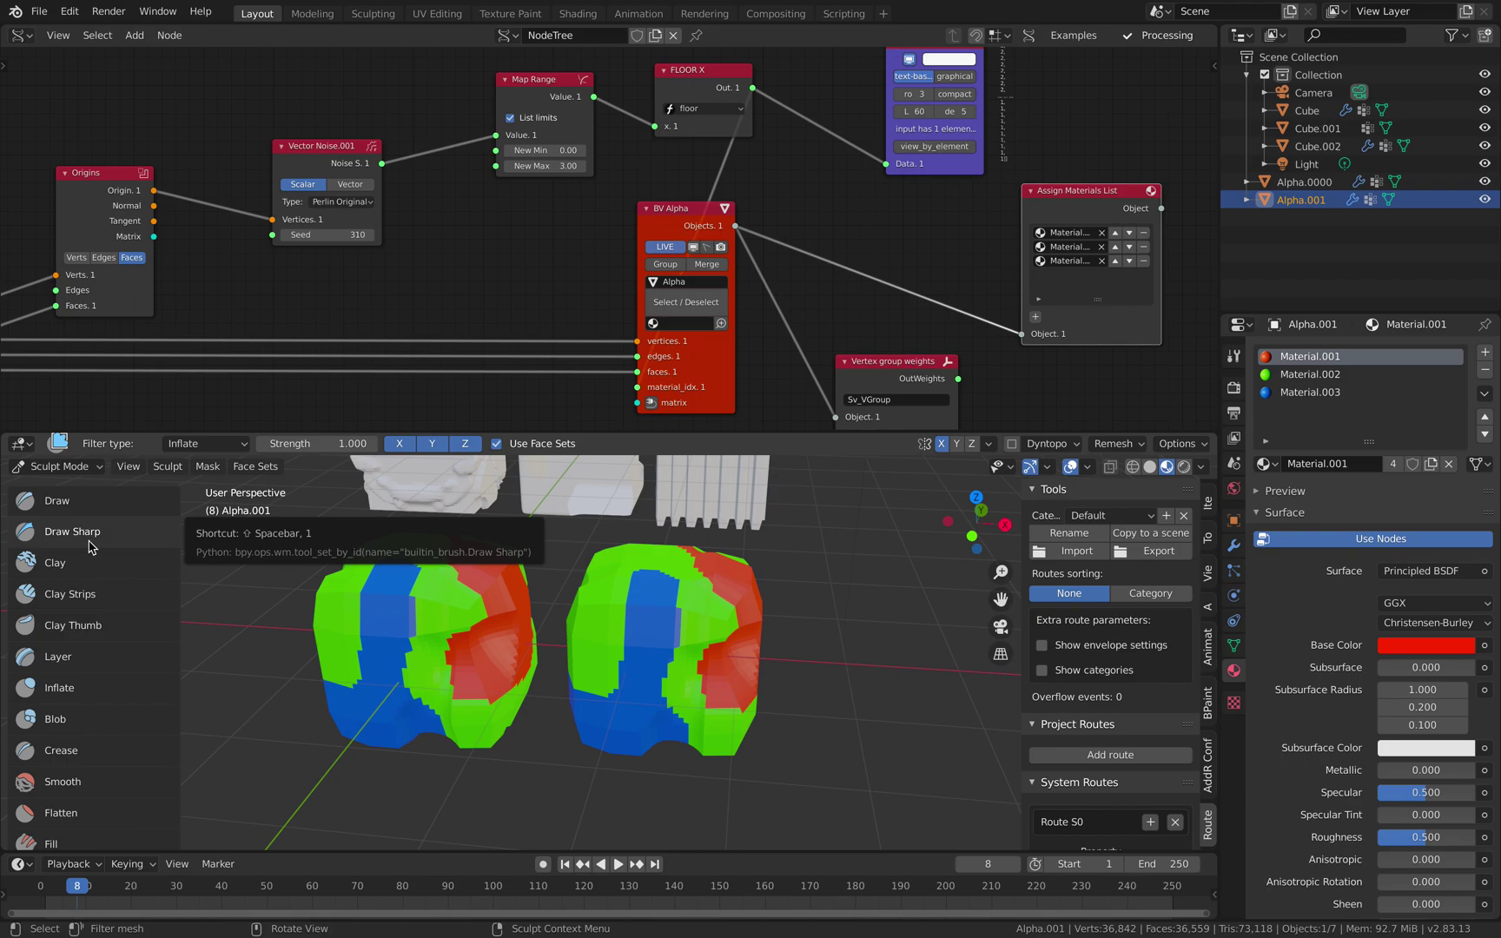
scroll(124, 708, "down", 15)
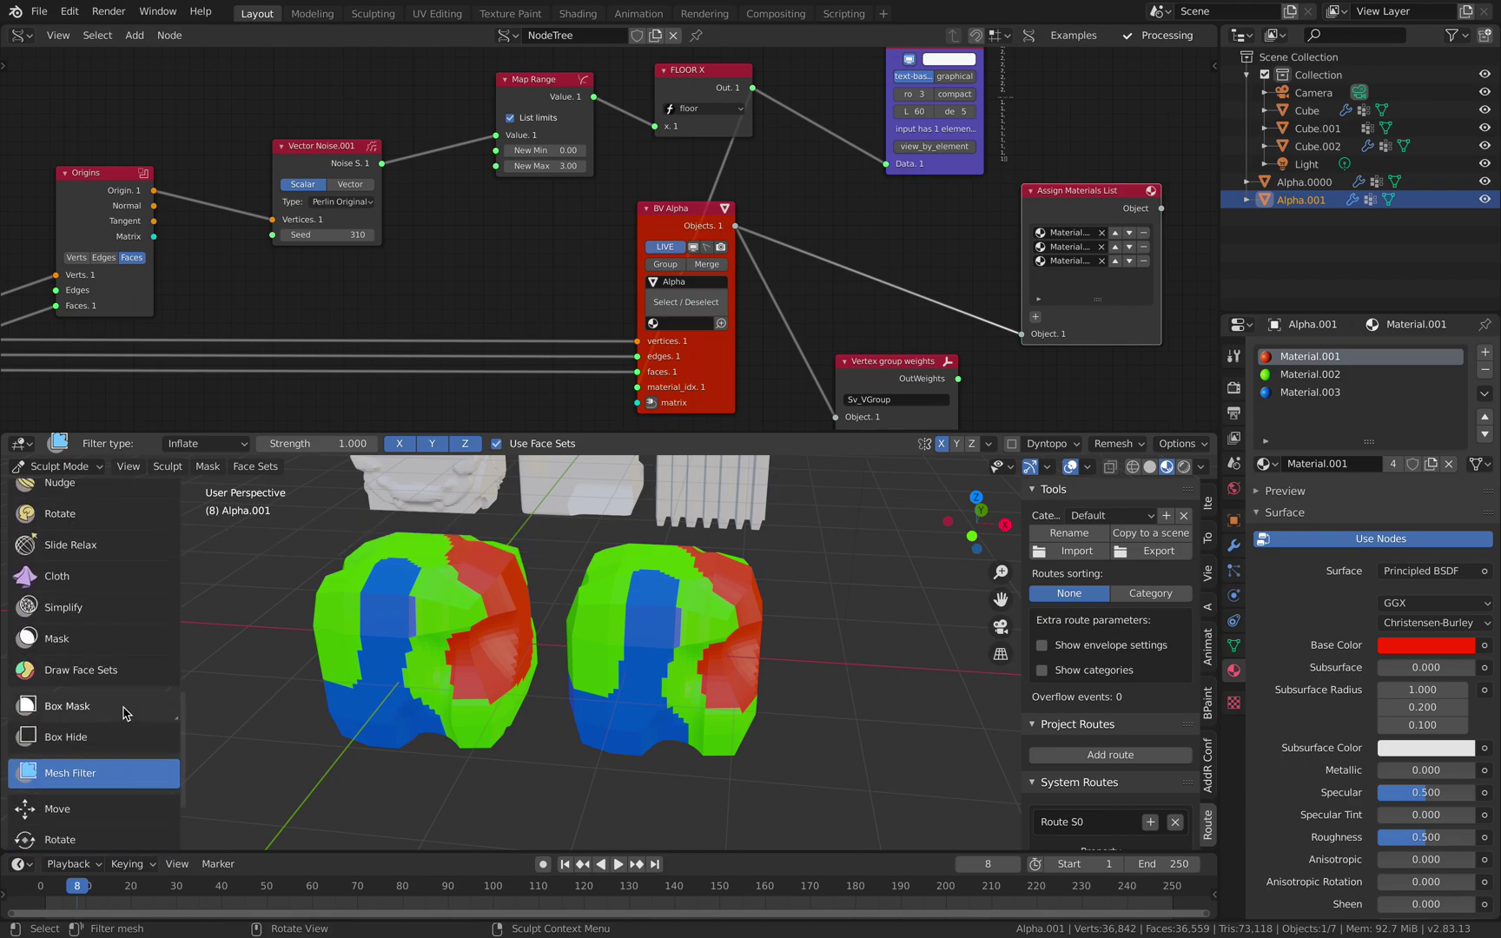
left_click(92, 676)
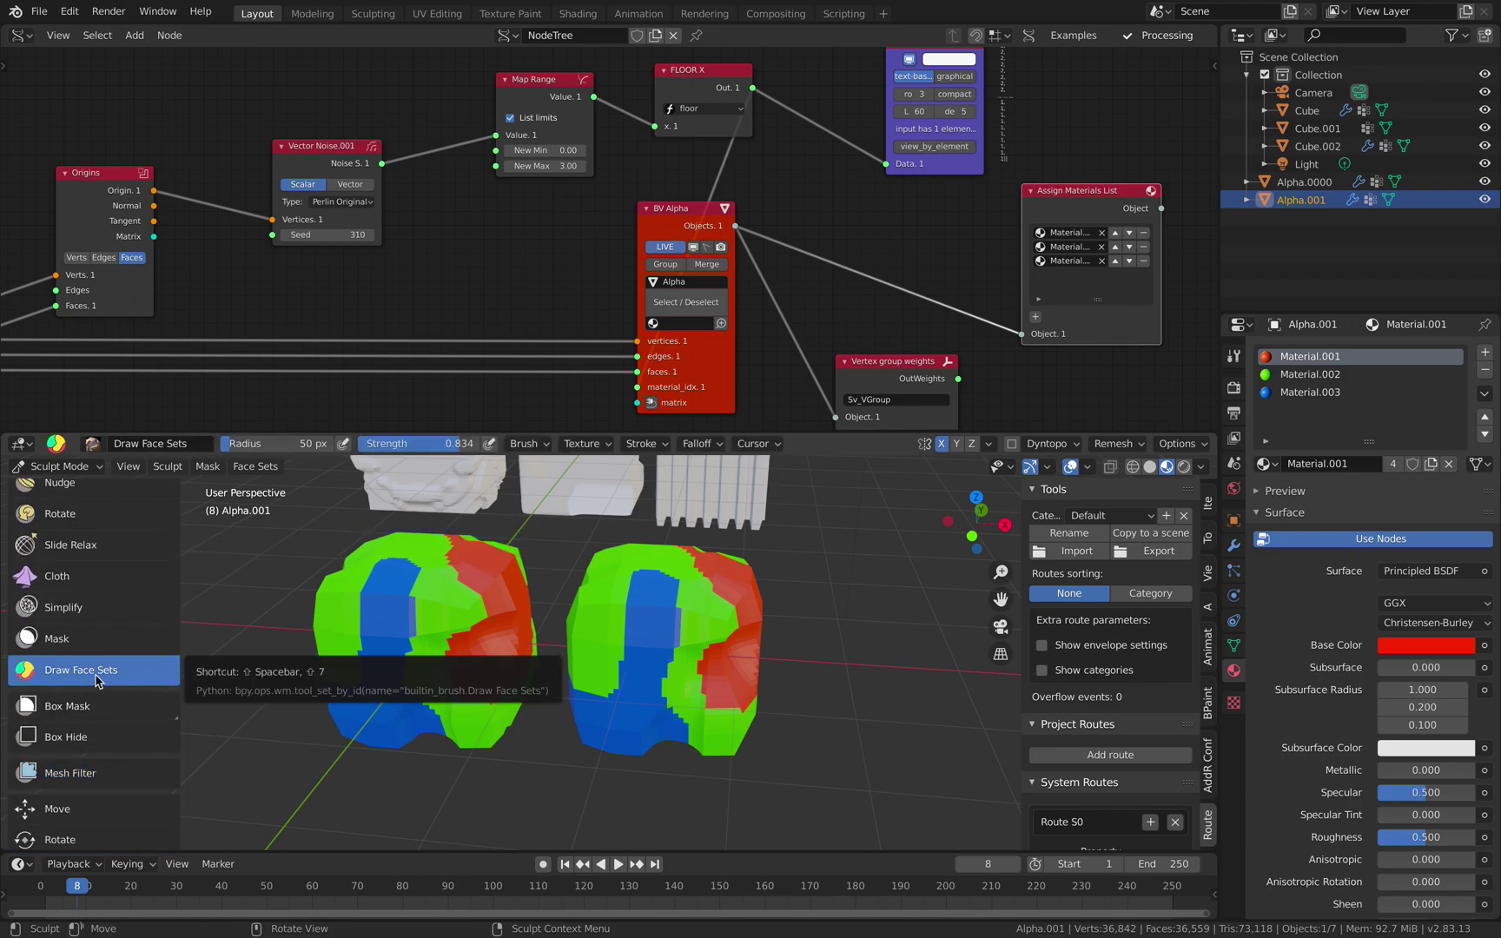
Initialize the duplicated object's face sets by materials
left_click(256, 467)
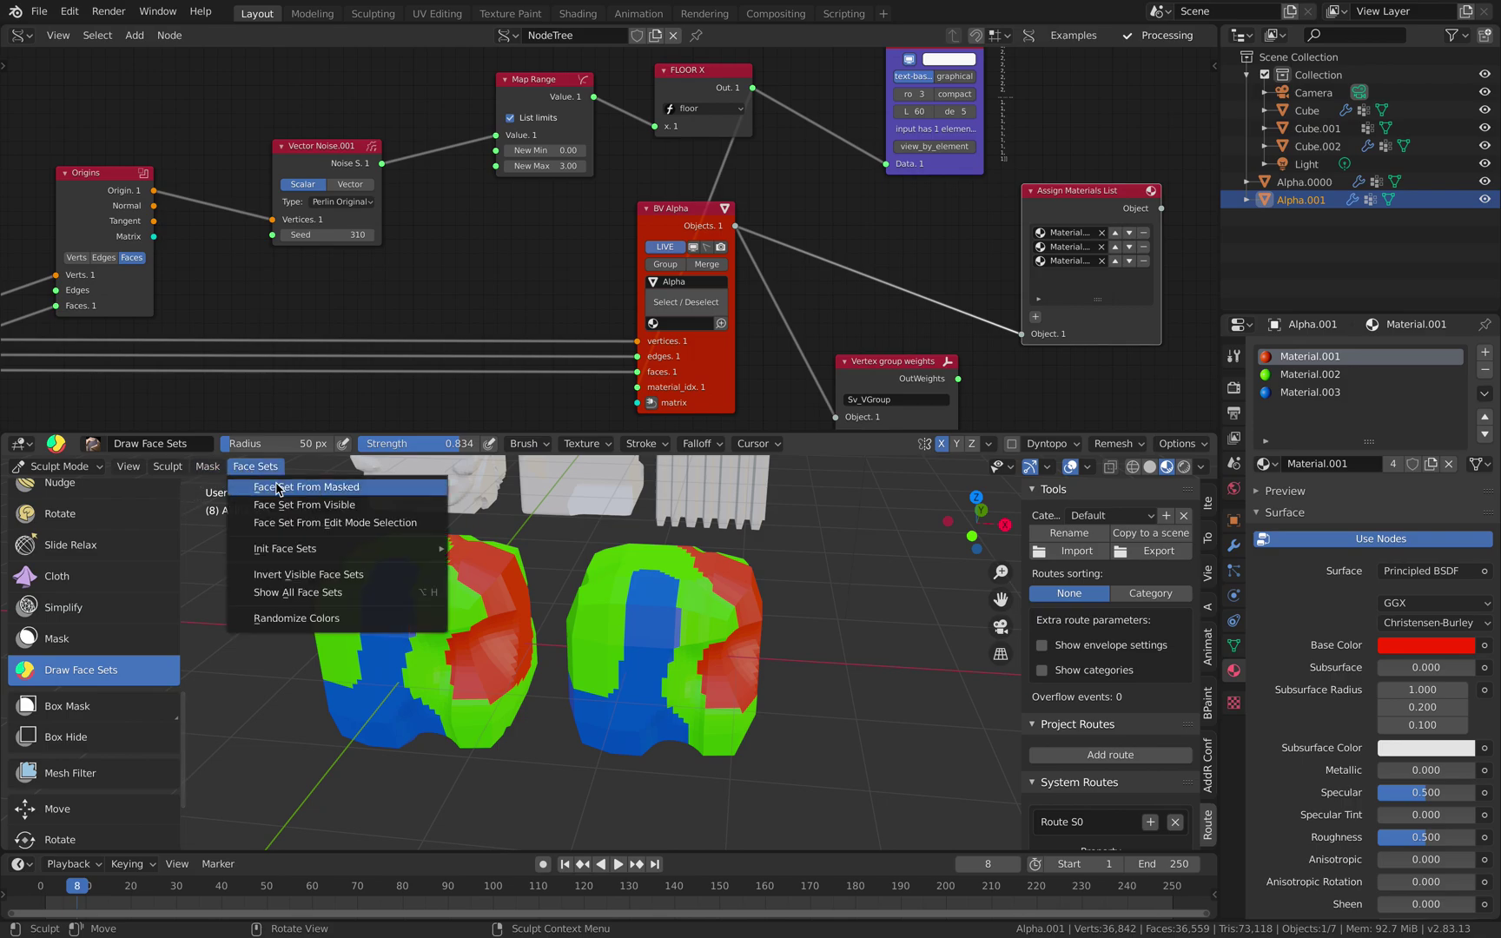
mouse_move(317, 548)
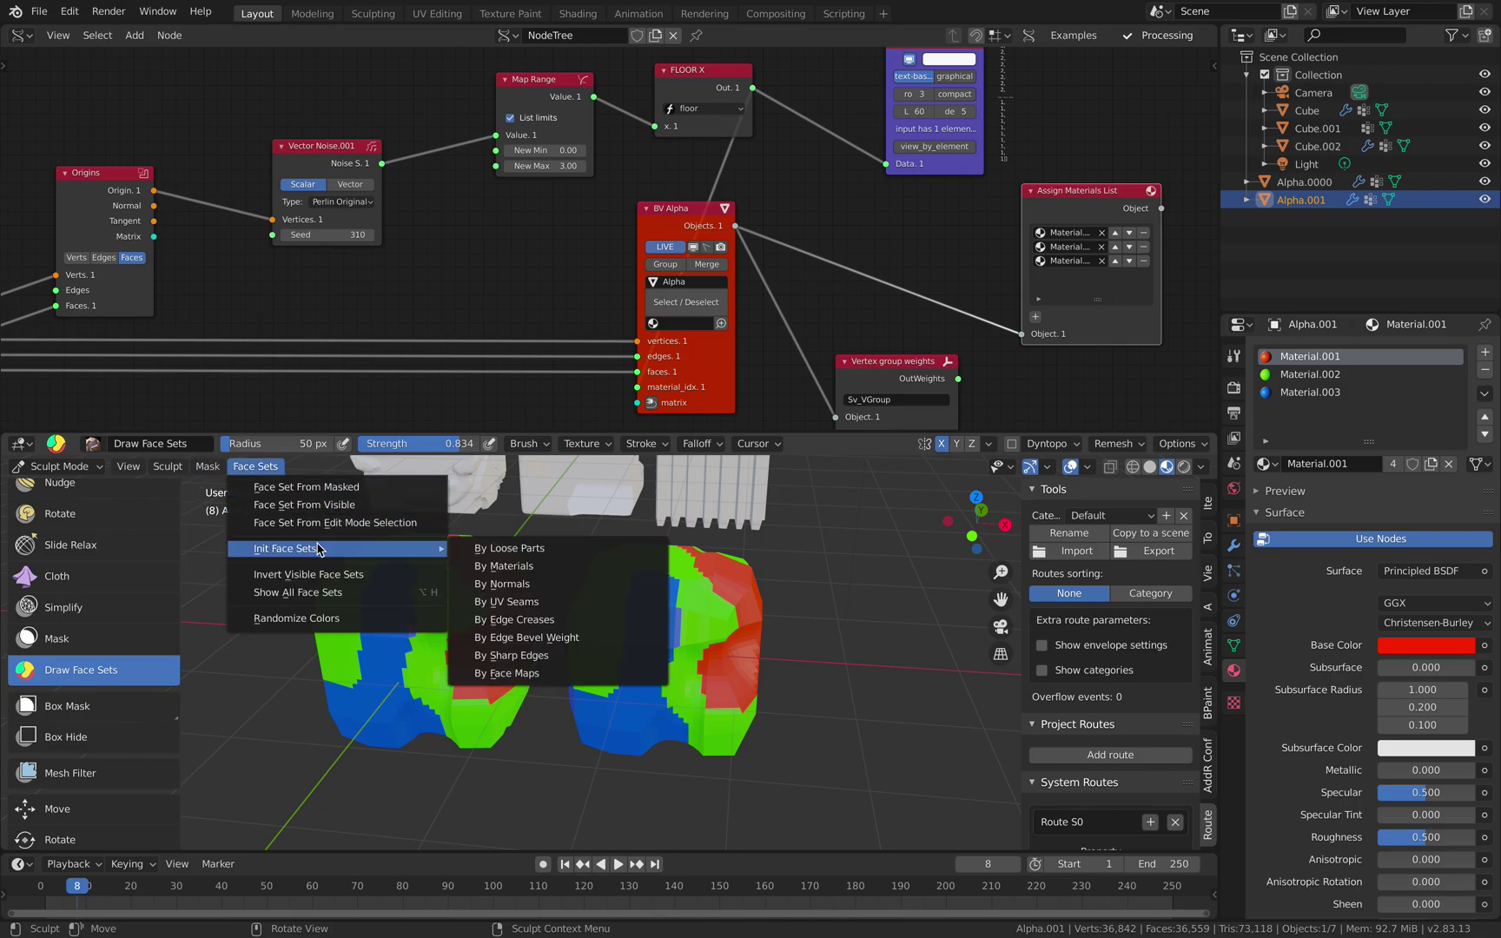
left_click(548, 567)
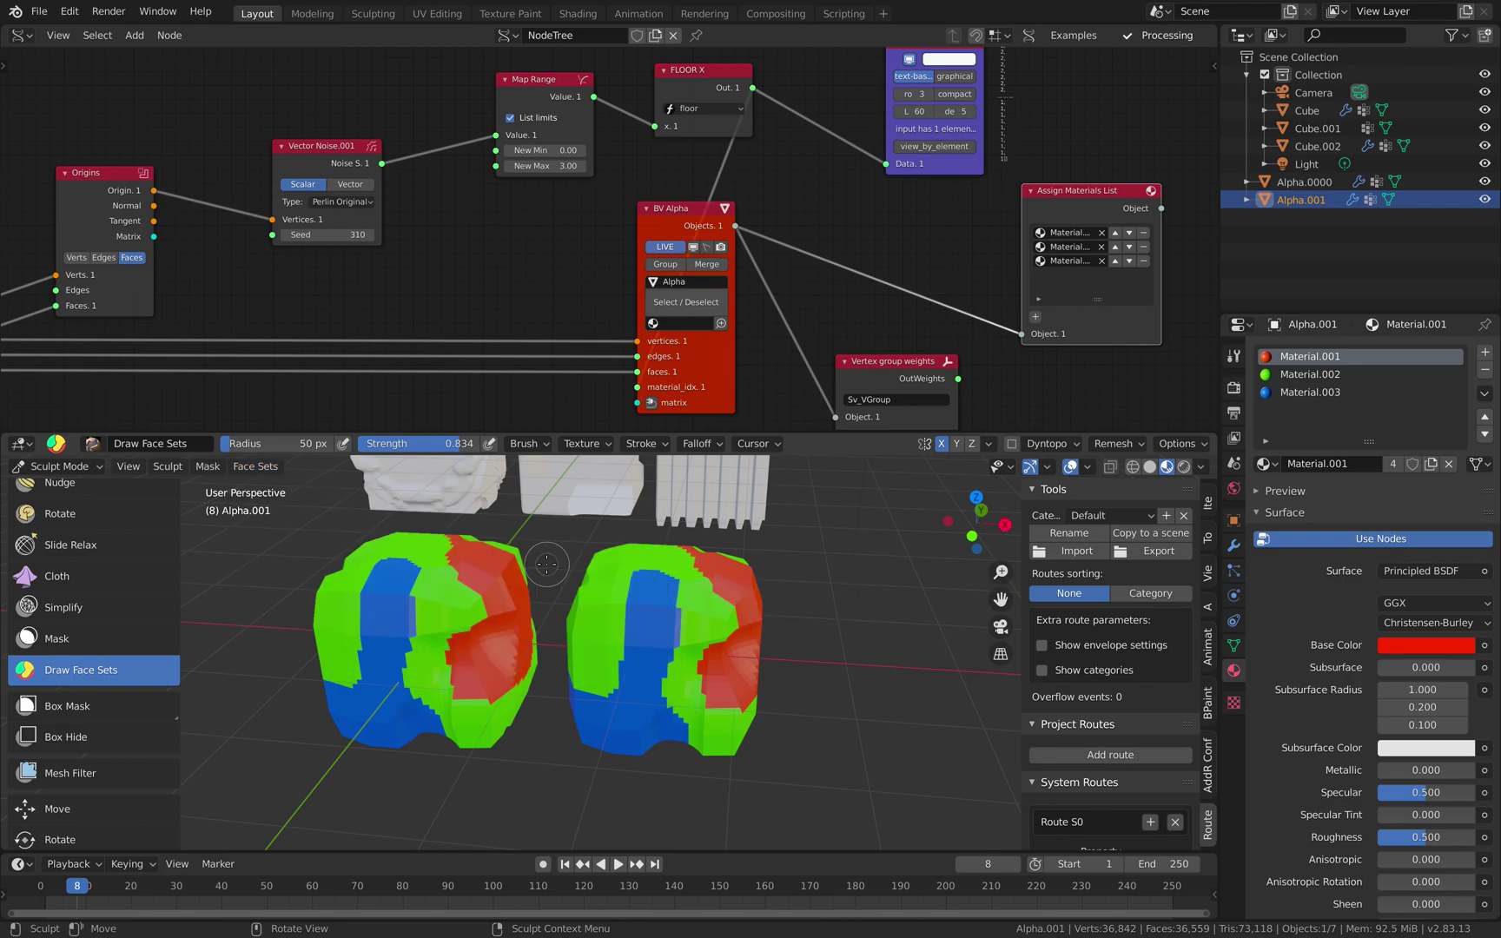
mouse_move(674, 670)
middle_mouse_down()
mouse_move(689, 660)
mouse_move(662, 654)
middle_mouse_up()
scroll(652, 651, "down", 1)
scroll(652, 644, "up", 1)
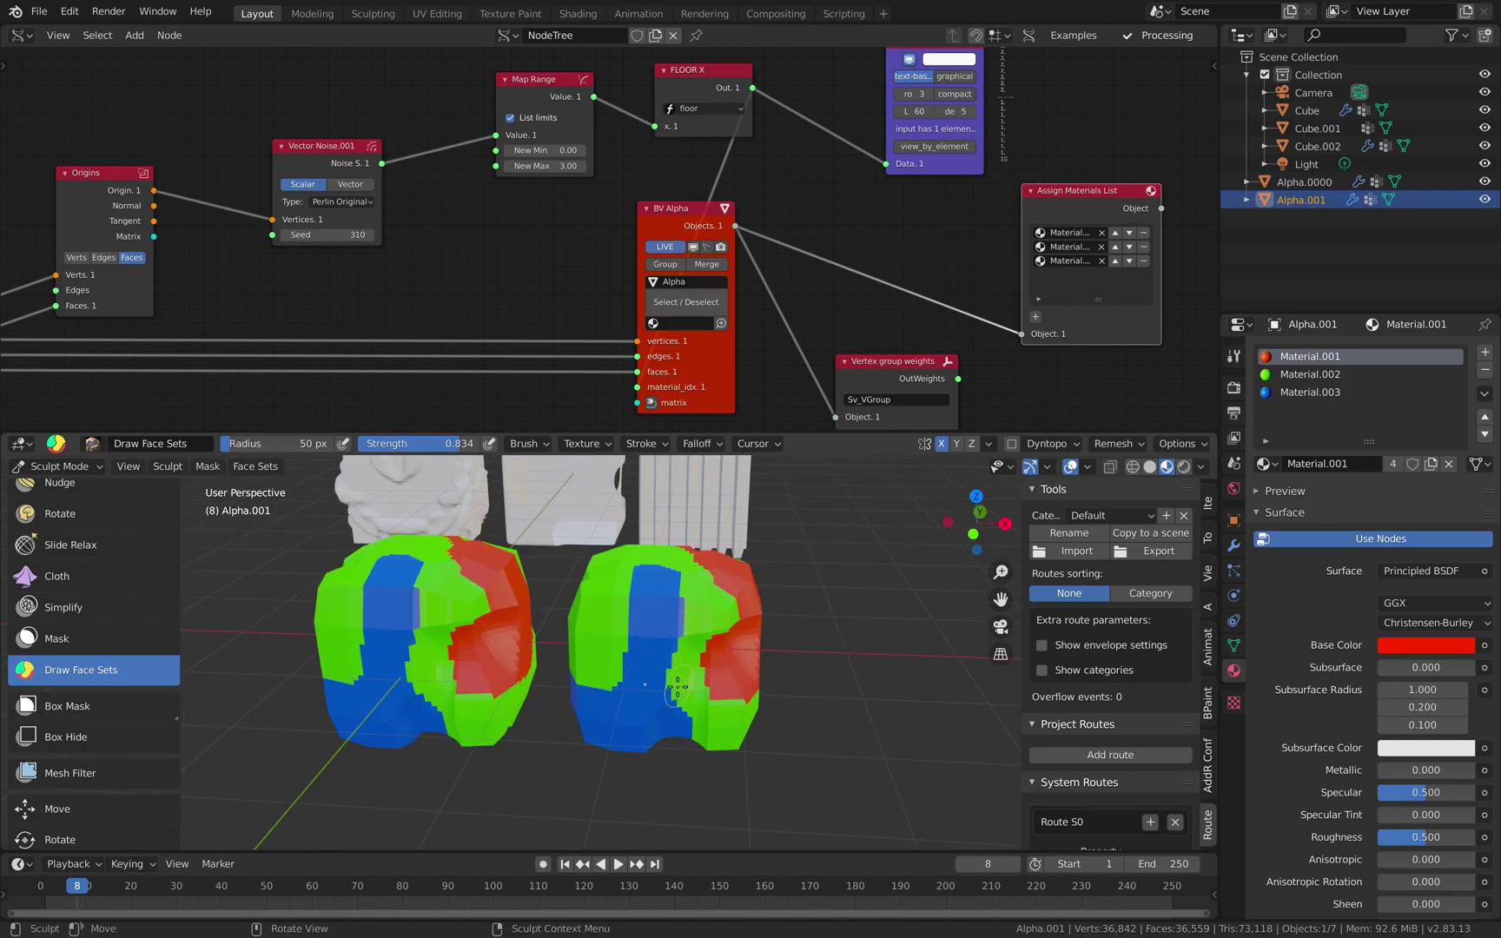
middle_click_drag(675, 686, 569, 665)
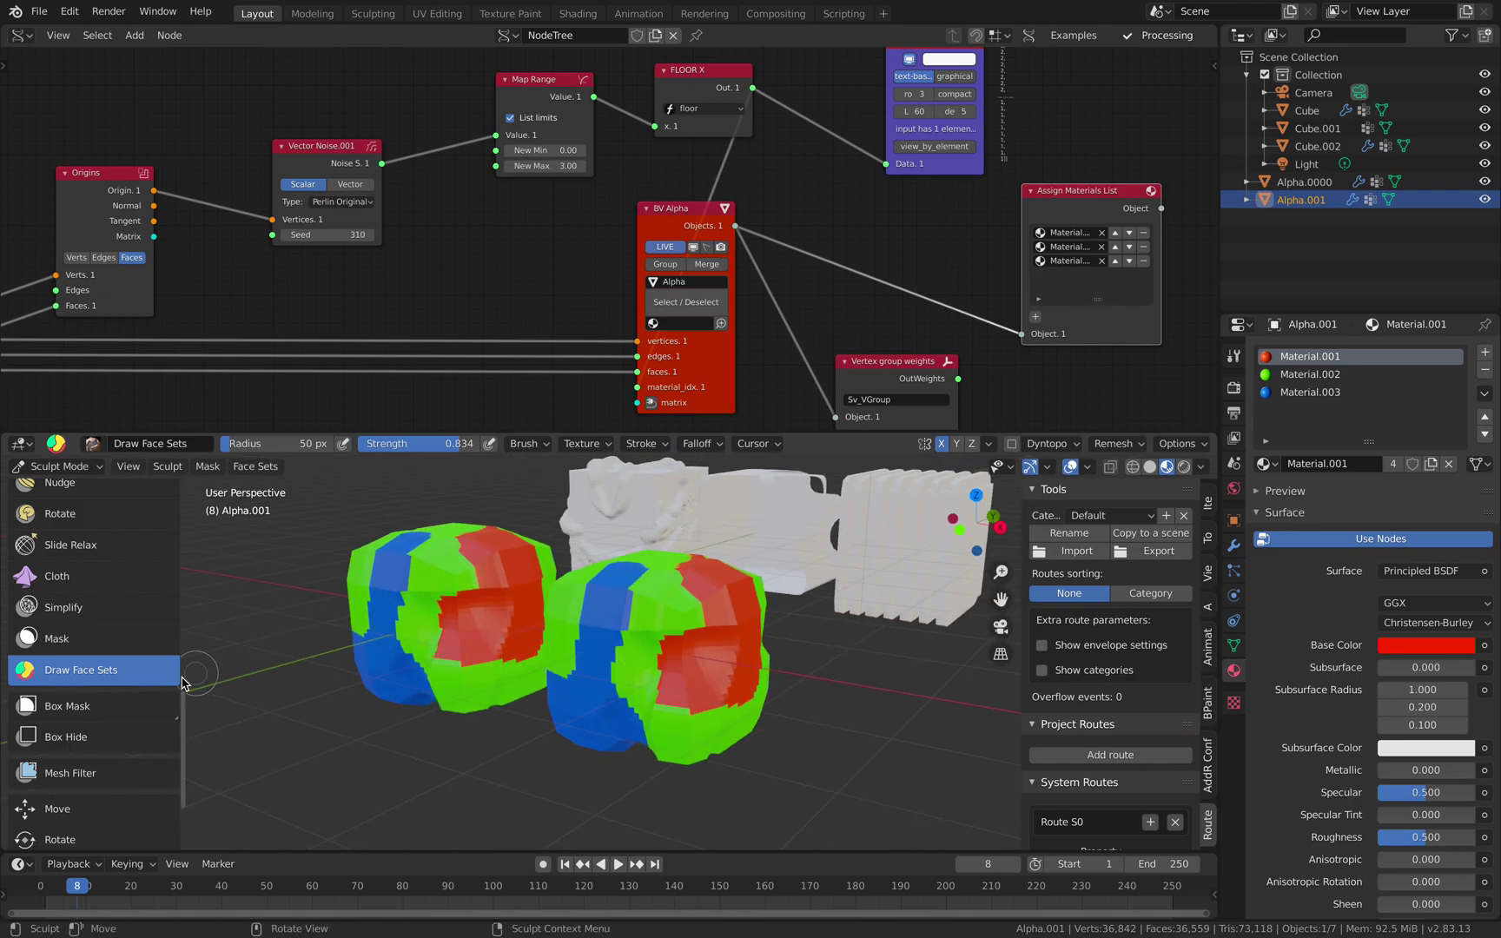
Return to Object Mode, select the duplicated Alpha object again, and re-enter Sculpt Mode
left_click(67, 705)
left_click(59, 467)
left_click(48, 485)
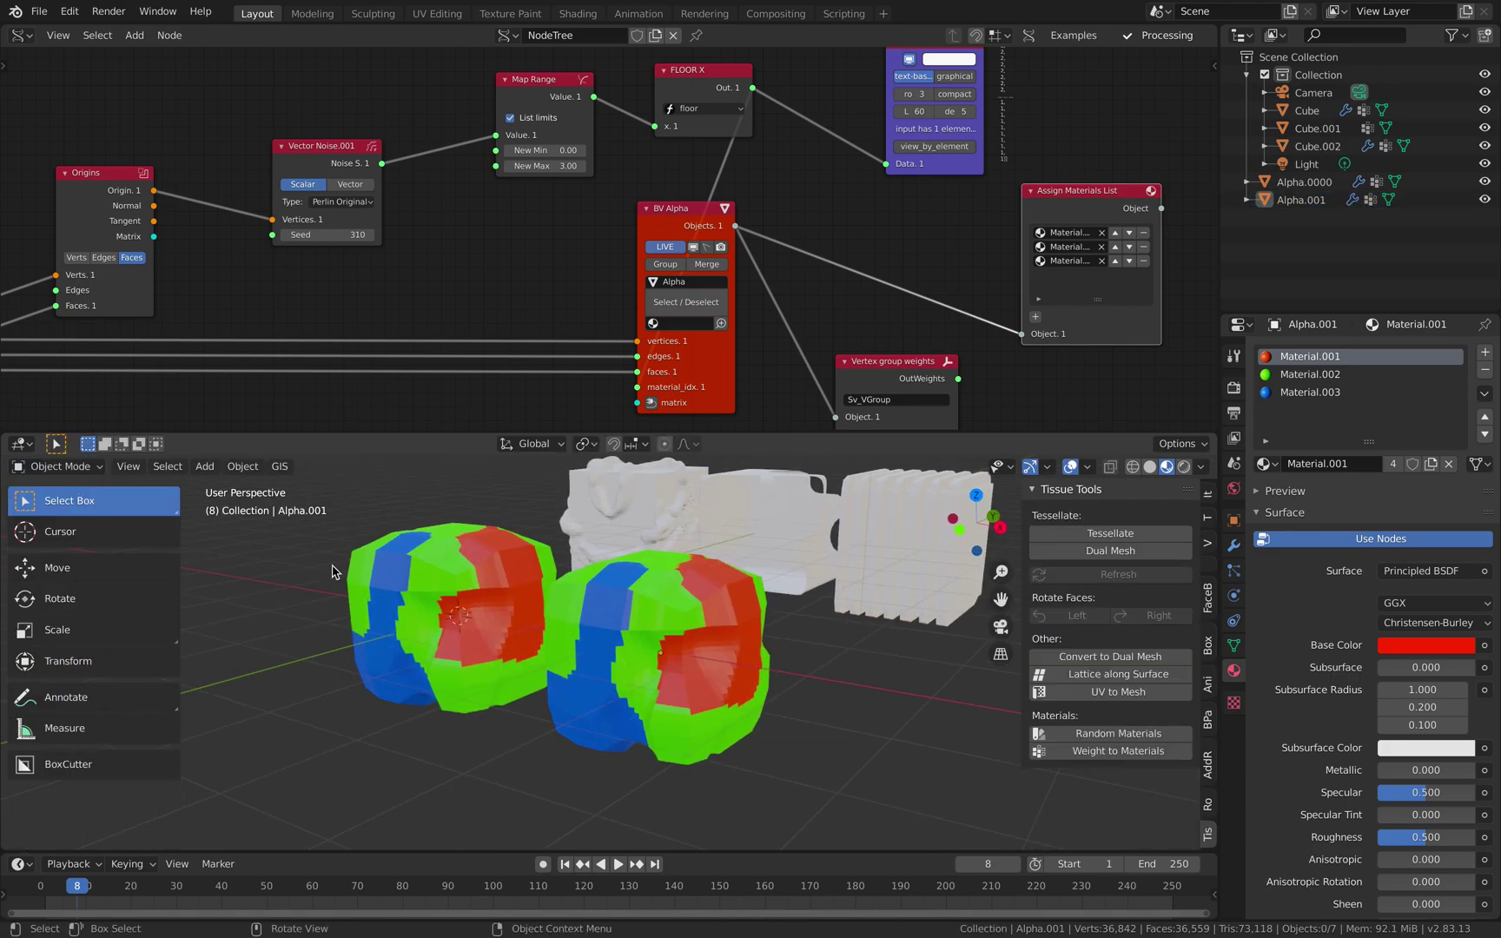
middle_click_drag(337, 573, 408, 585)
left_click(637, 620)
scroll(638, 620, "down", 3)
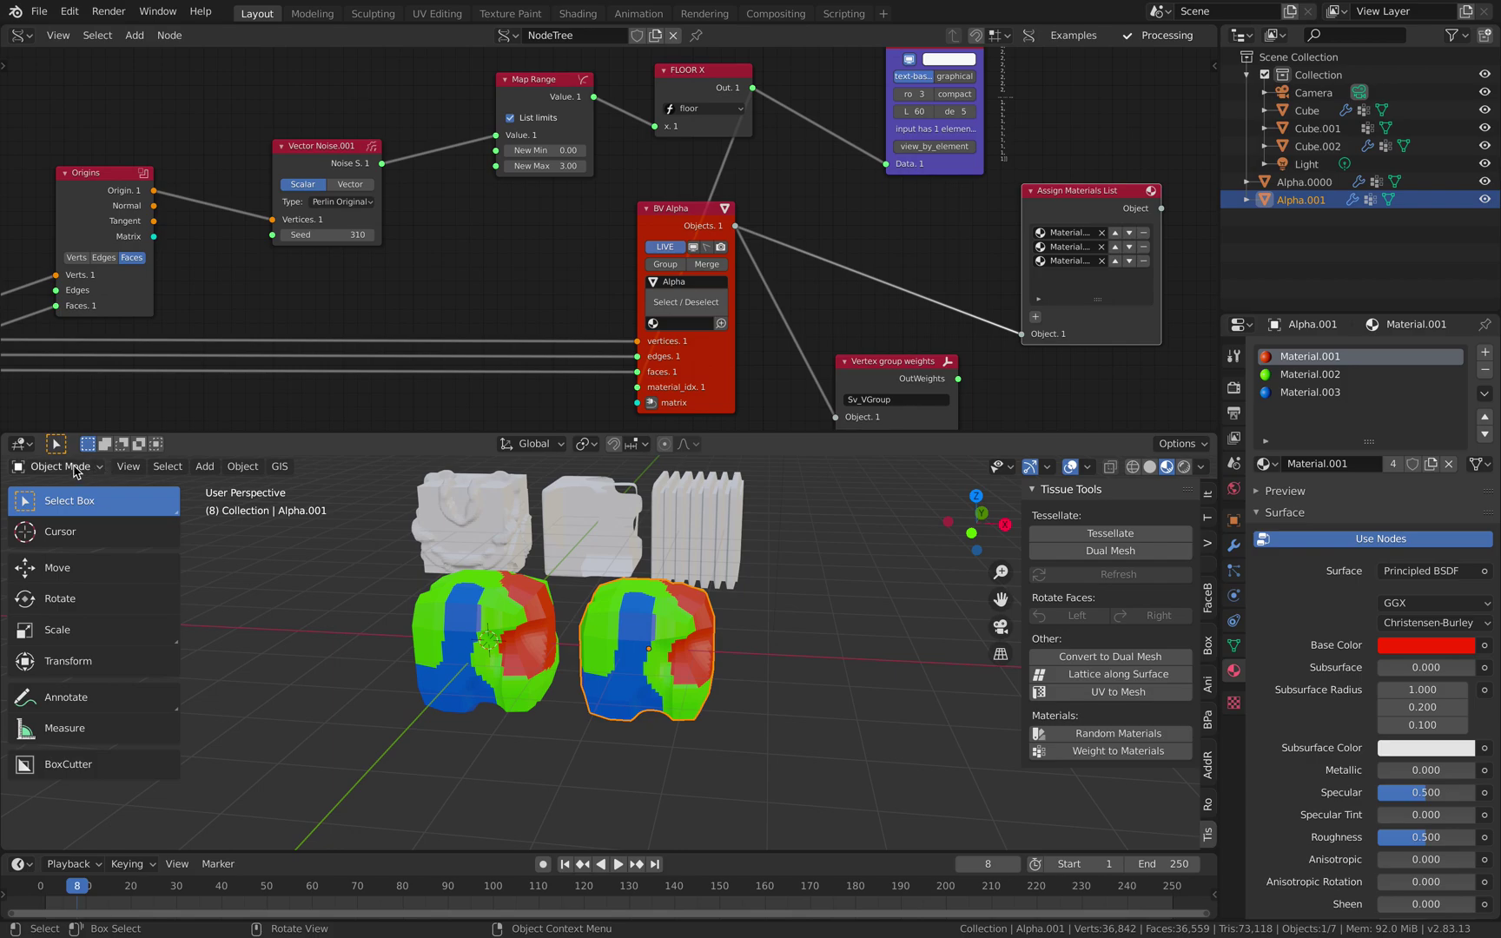
left_click(75, 470)
left_click(85, 533)
scroll(525, 642, "up", 3)
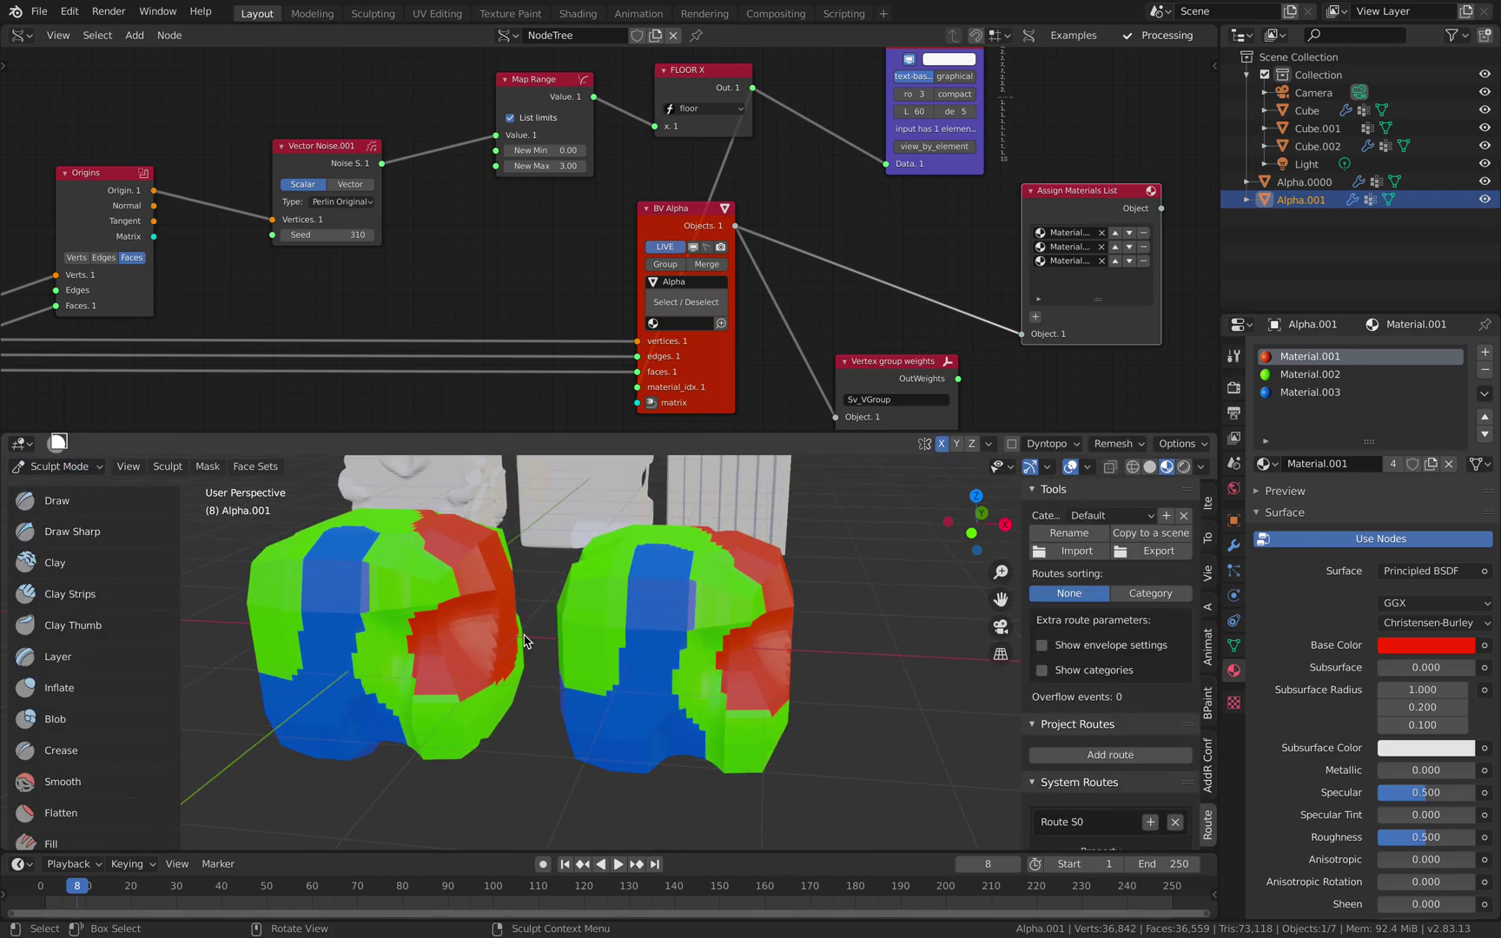
left_click_drag(615, 620, 600, 648)
scroll(147, 643, "down", 3)
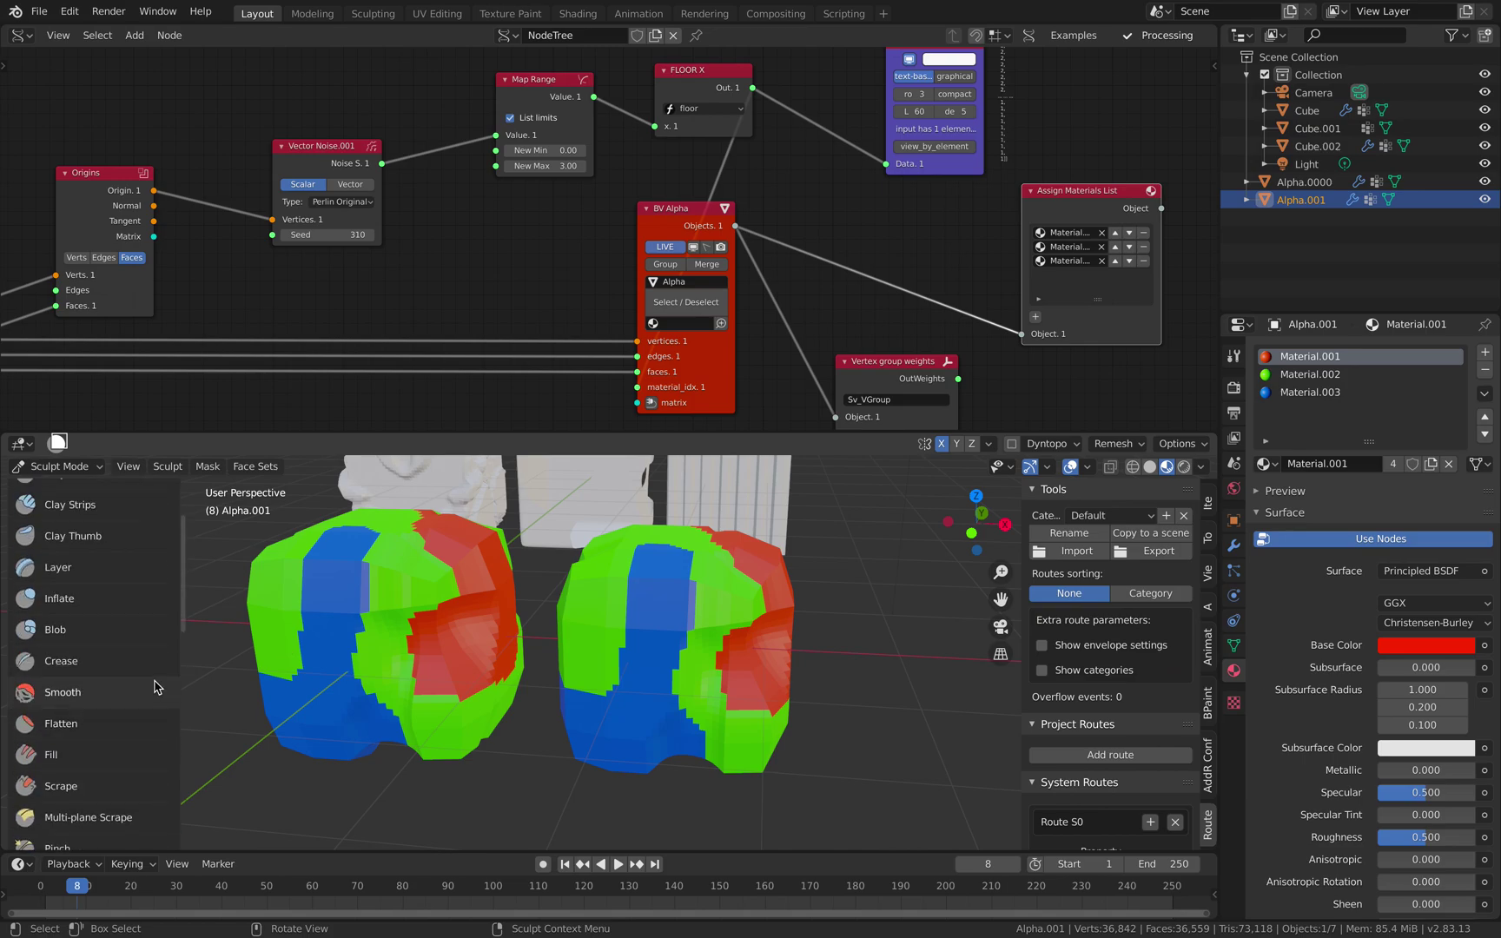
scroll(148, 641, "up", 3)
left_click(94, 508)
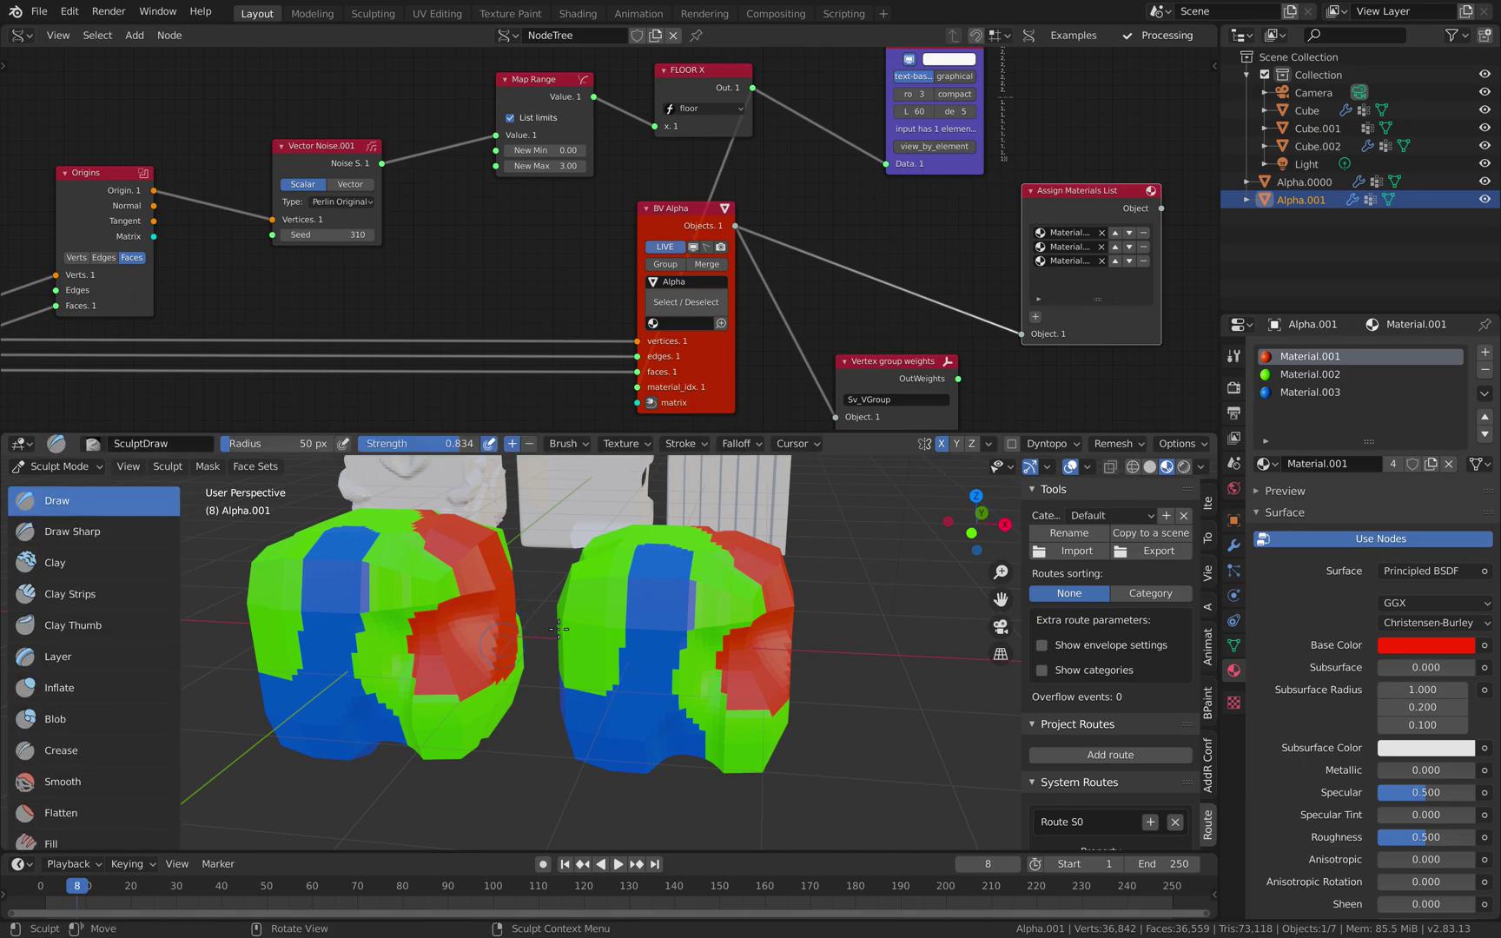
Inflate the green face set of the duplicated object using the Mesh Filter tool with Use Face Sets enabled
middle_click_drag(558, 628, 504, 651)
scroll(144, 708, "down", 5)
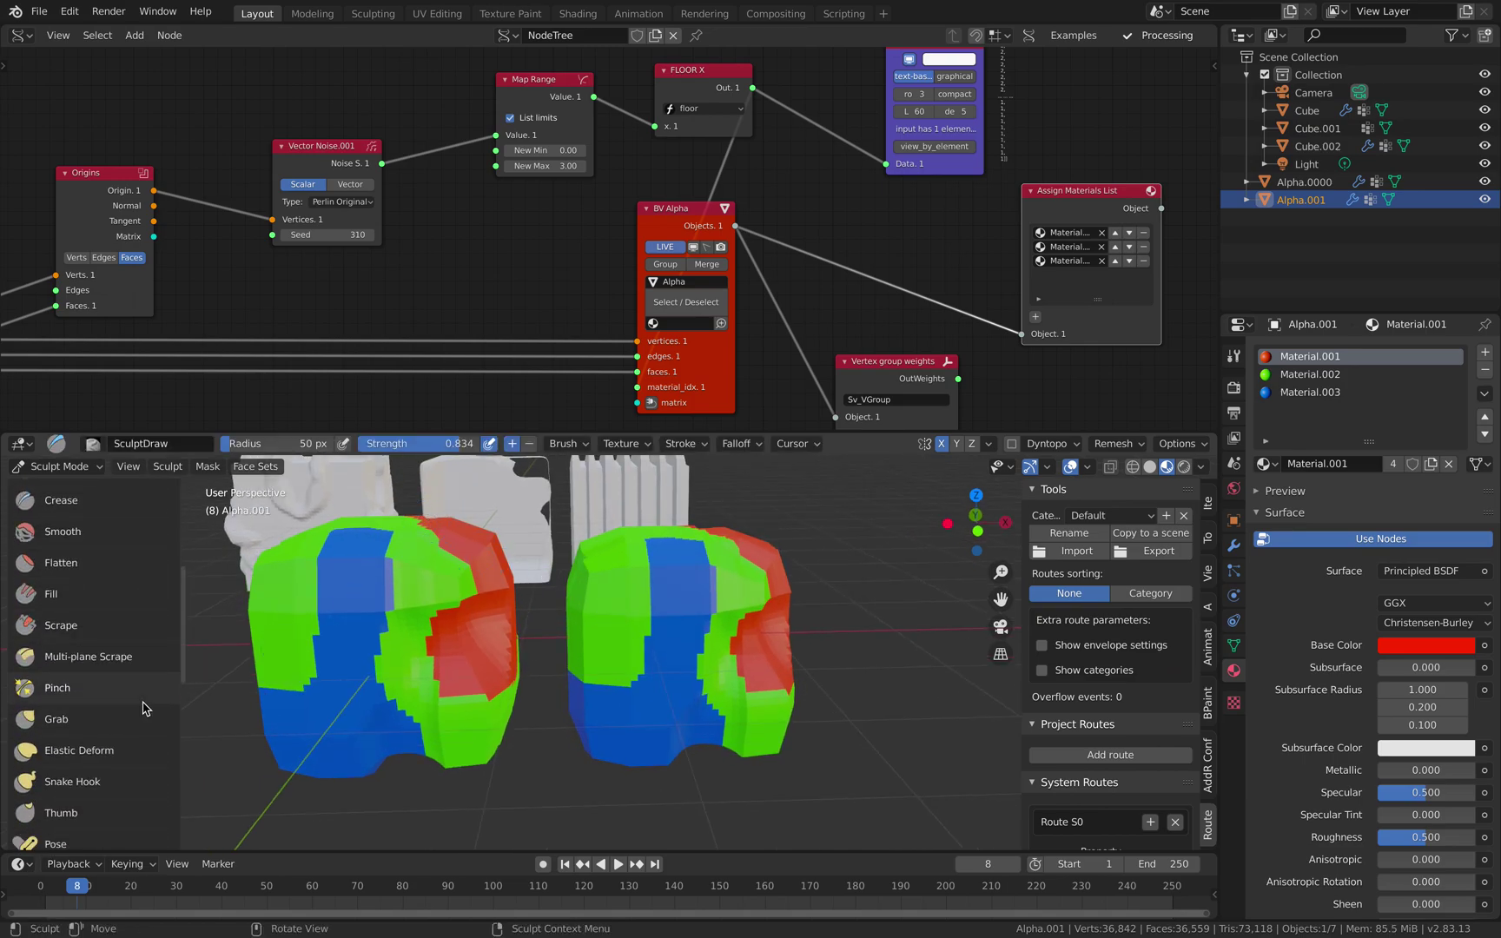
scroll(144, 704, "down", 7)
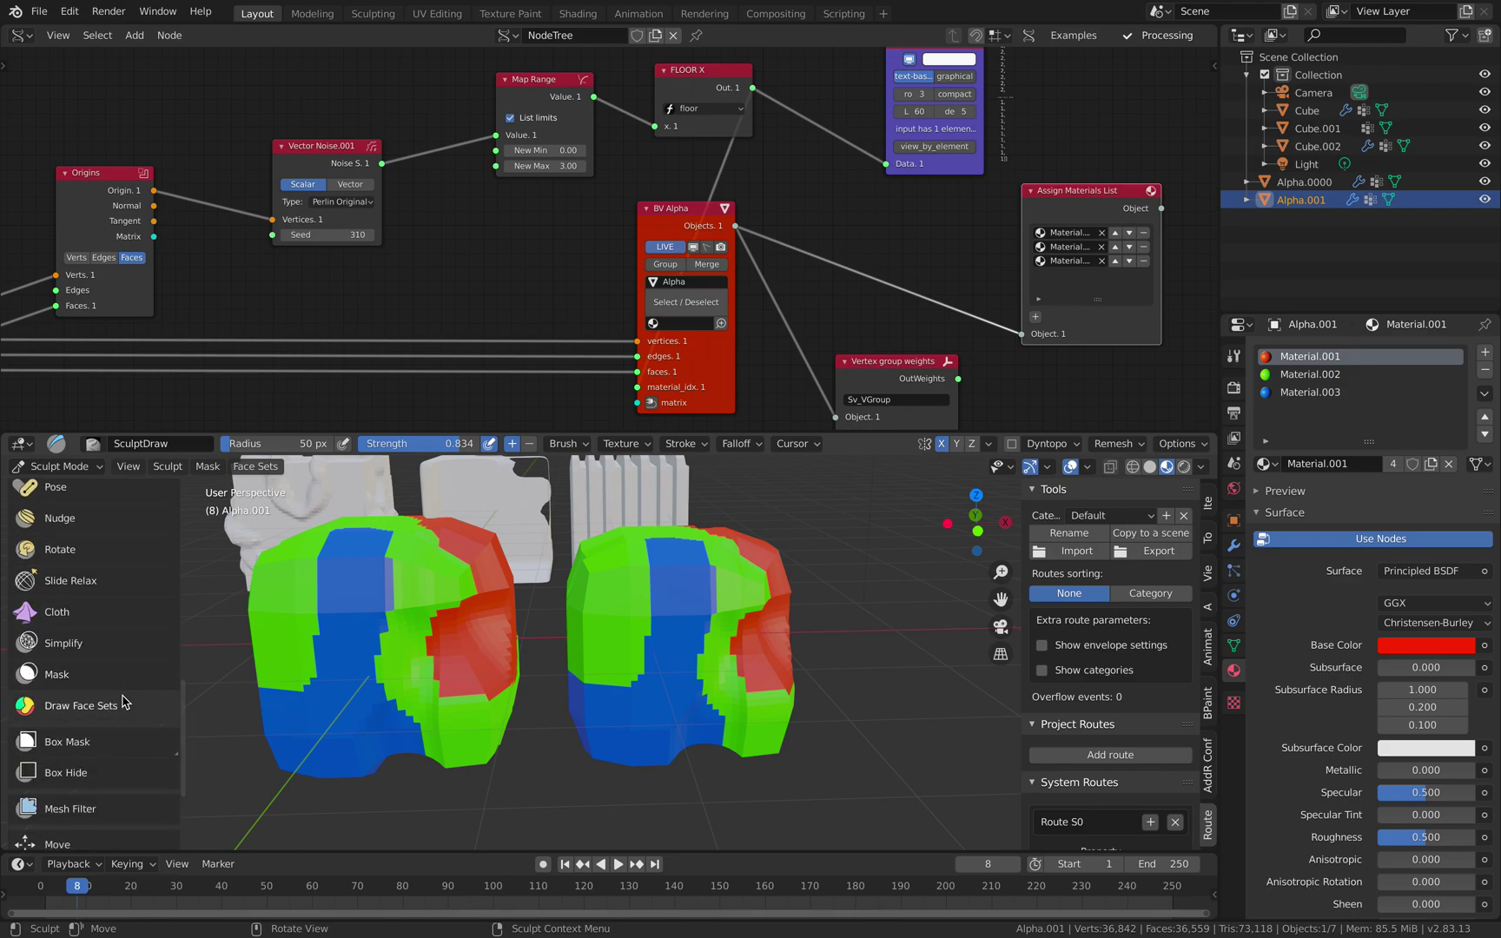
scroll(111, 695, "down", 2)
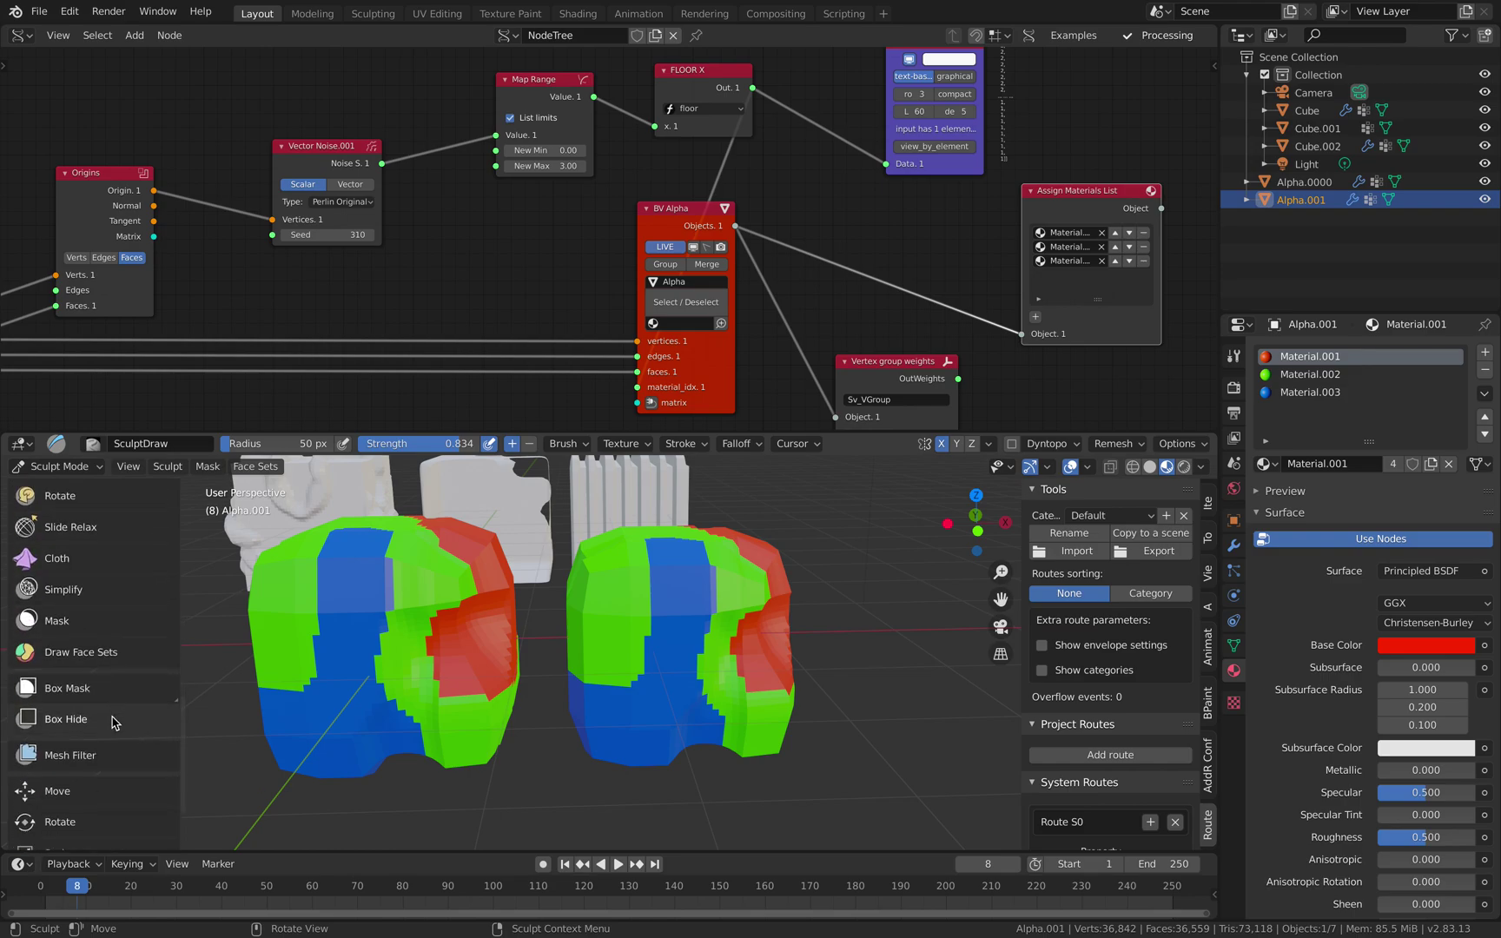
left_click(78, 755)
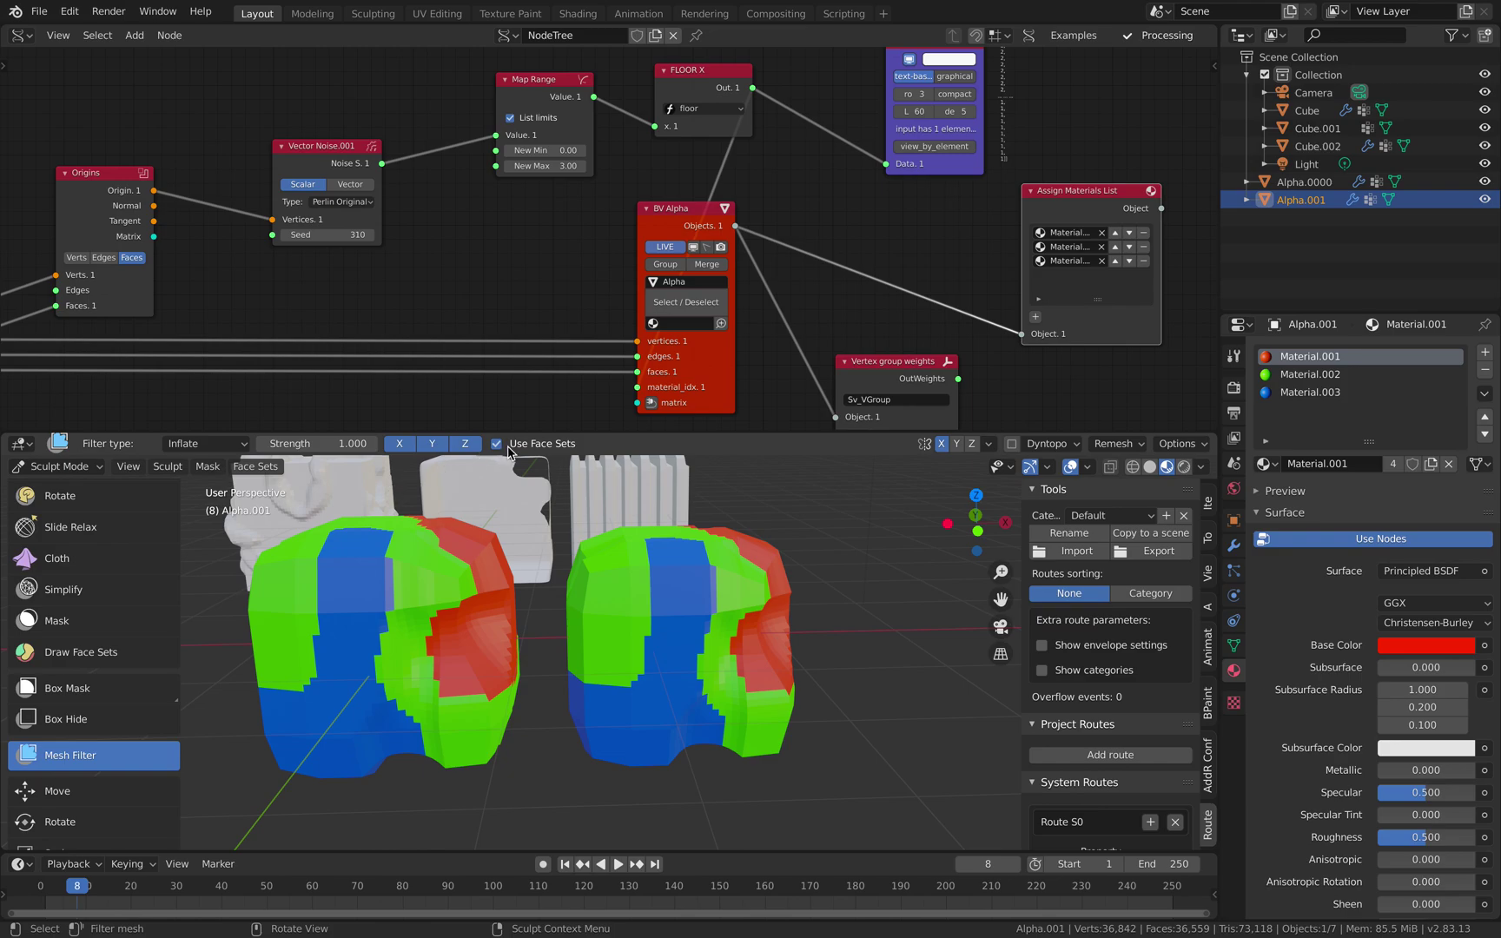
left_click_drag(713, 654, 752, 720)
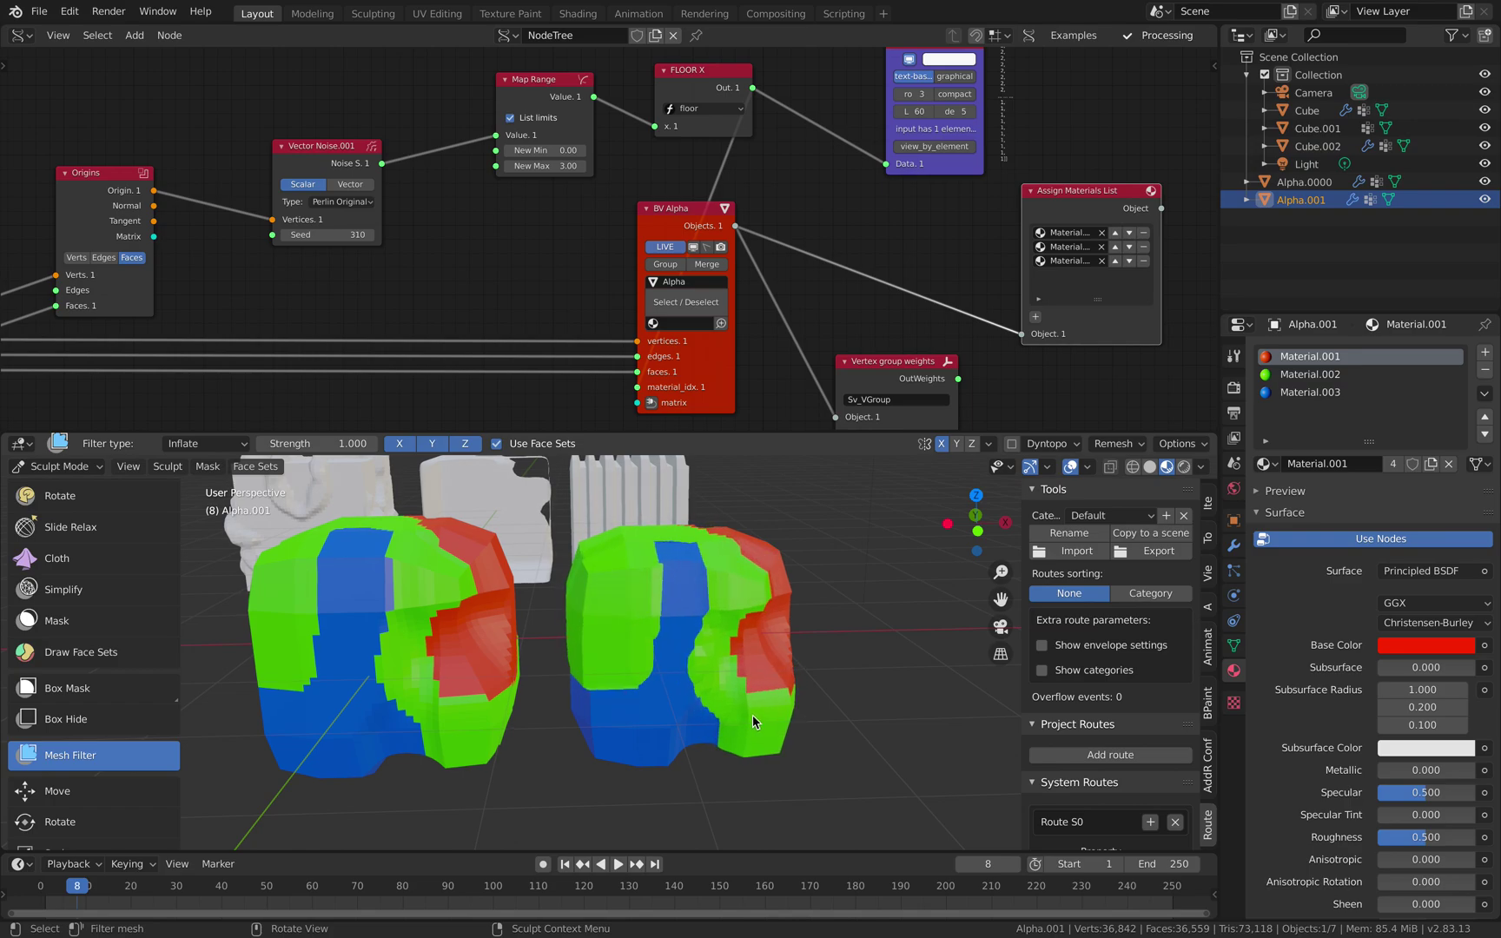
Change the mesh filter type to Scale and apply it to the green face set
left_click(218, 445)
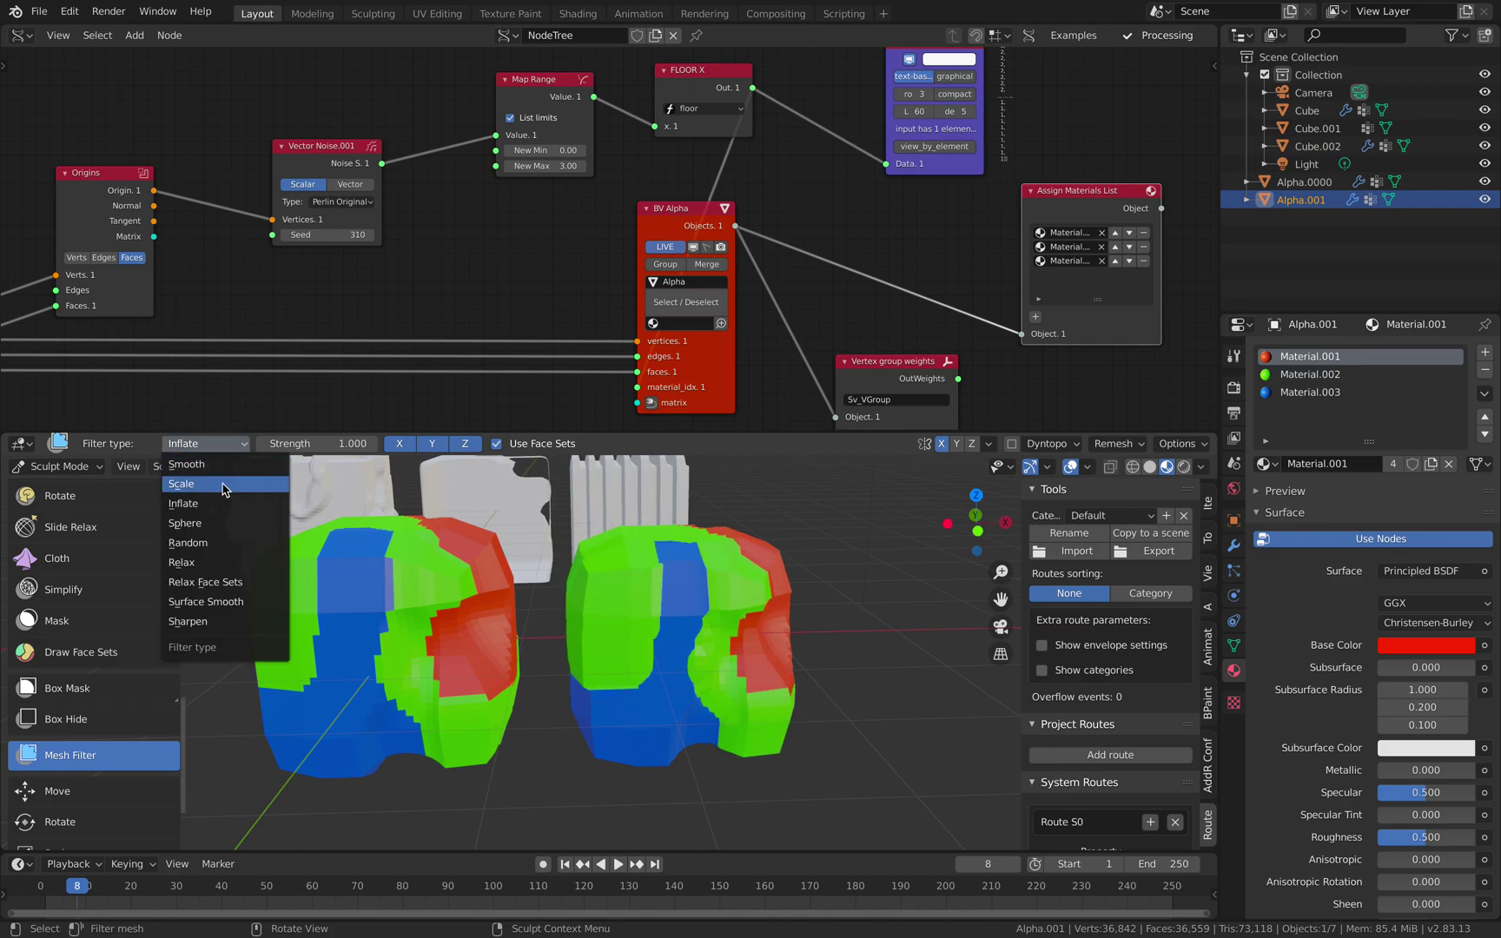
left_click(224, 487)
left_click_drag(784, 637, 741, 705)
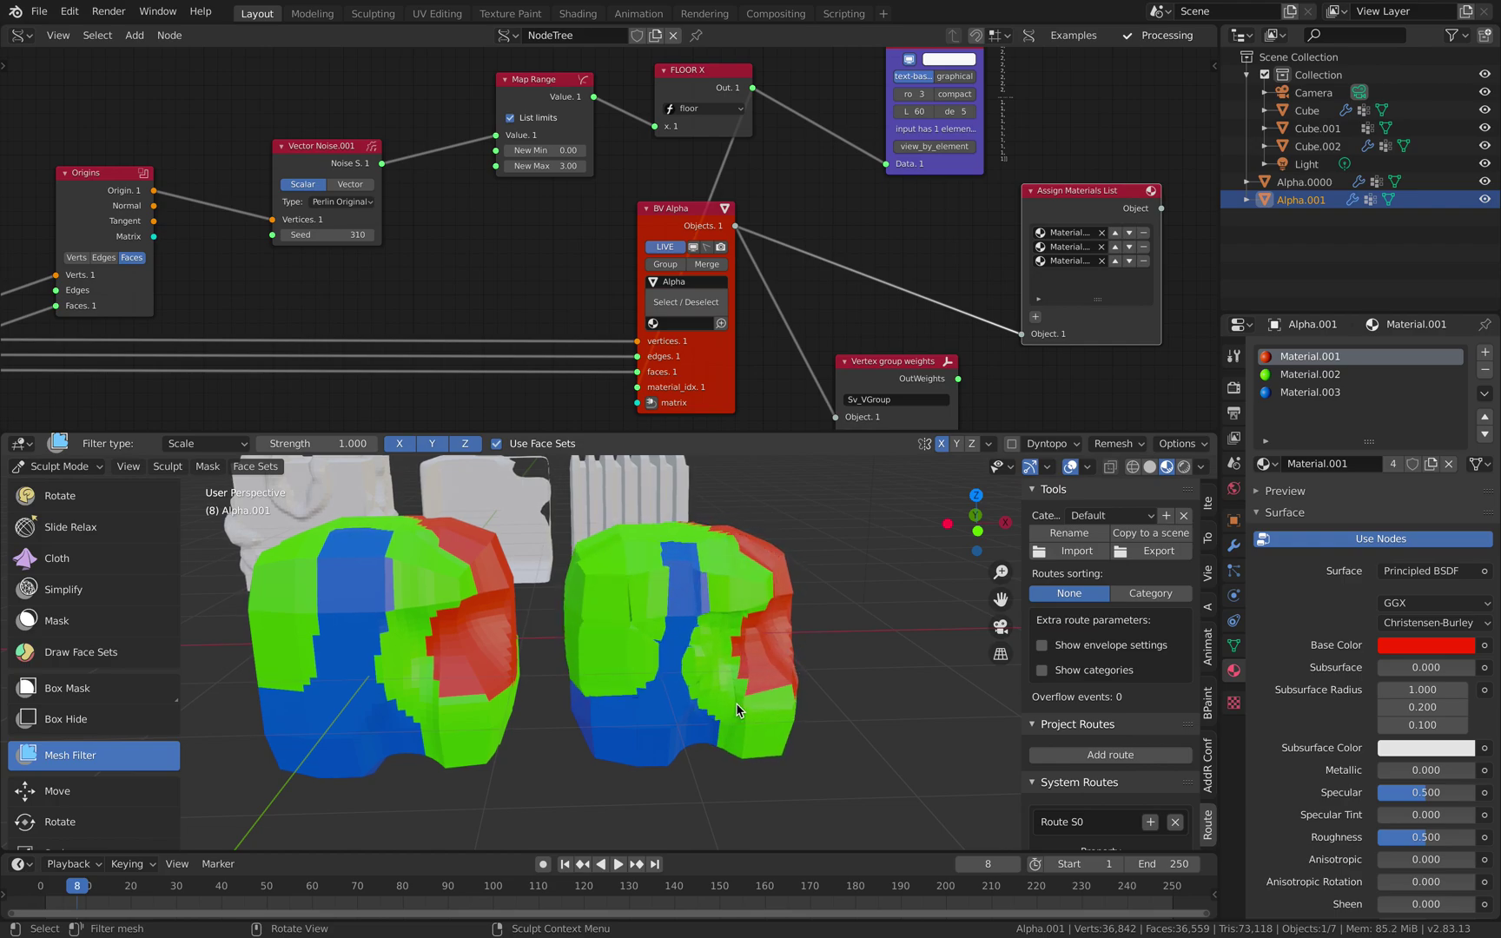
mouse_move(736, 704)
left_mouse_down()
mouse_move(653, 718)
mouse_move(553, 645)
left_mouse_up()
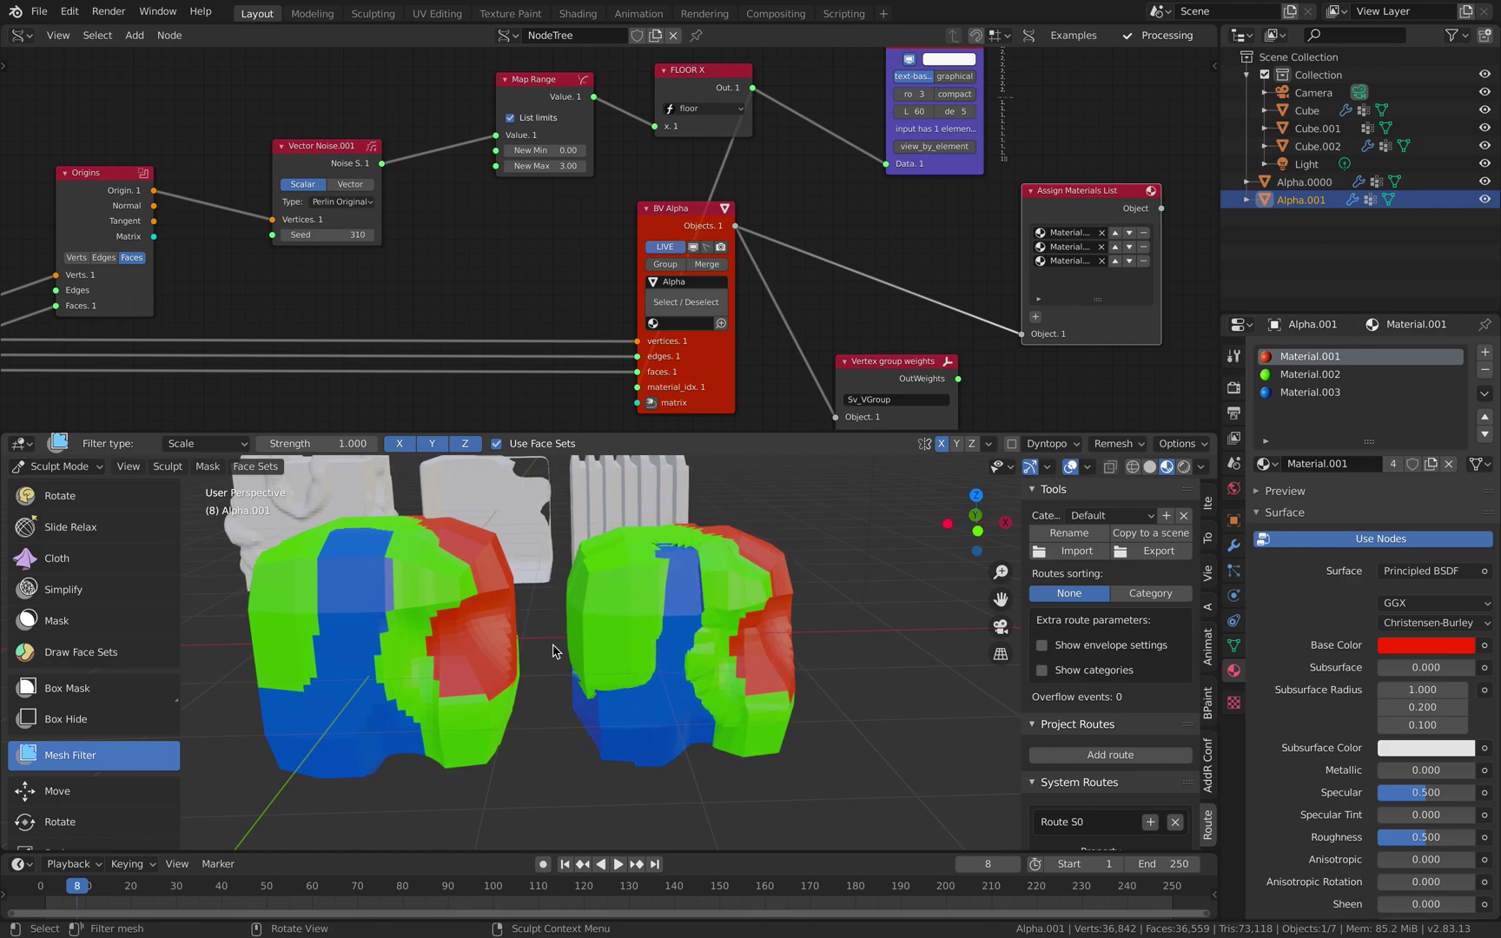
Change the mesh filter type to Random and roughen the blue face set with it
left_click(206, 444)
left_click(218, 564)
left_click(226, 448)
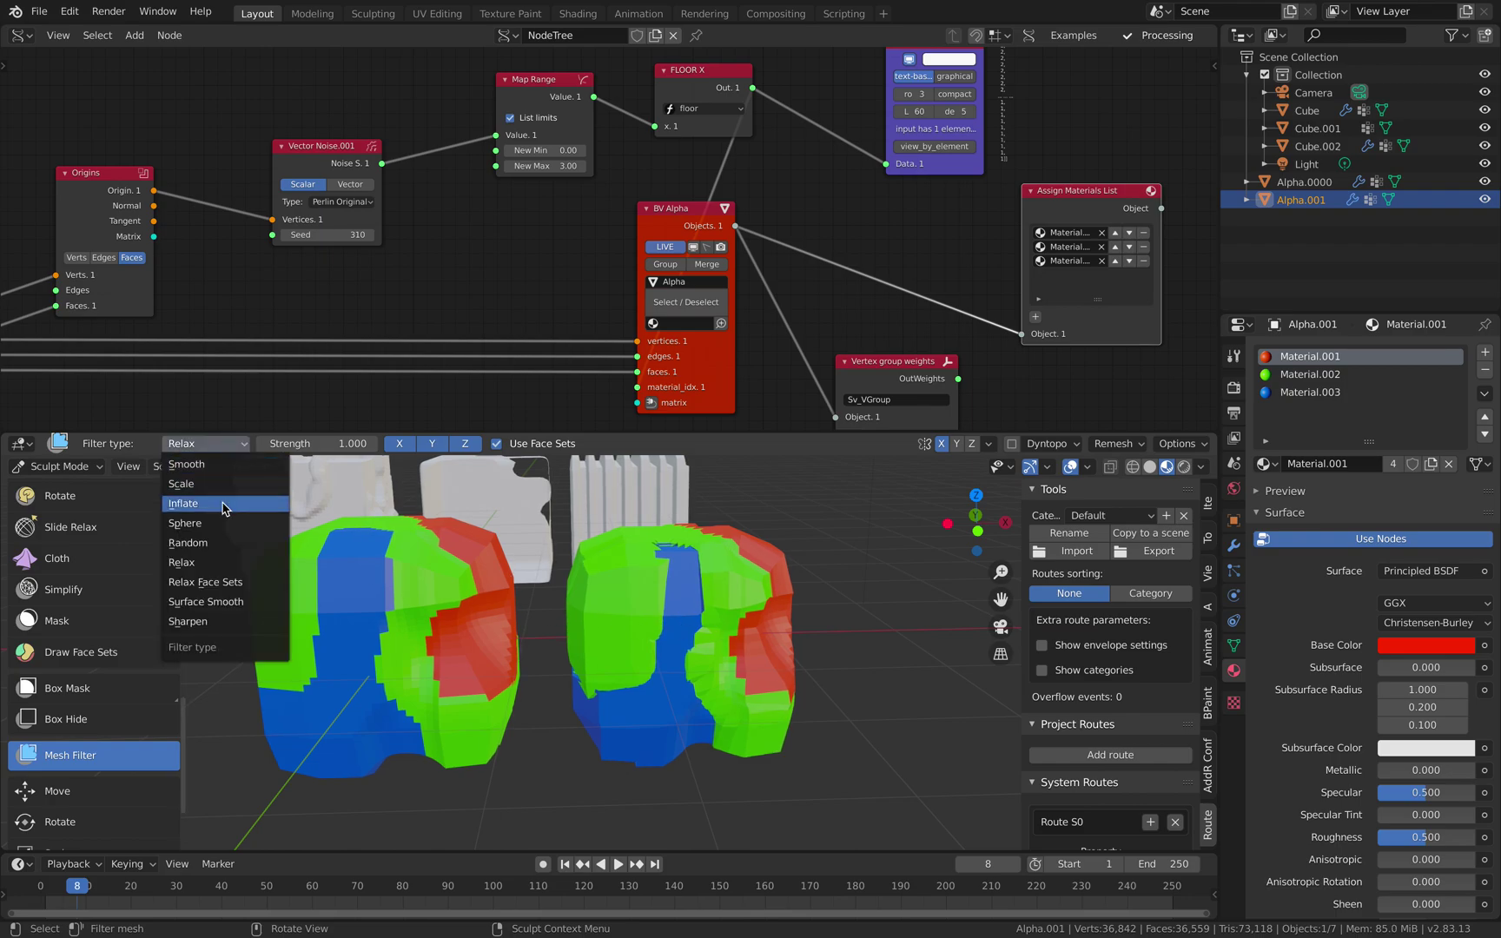
left_click(196, 543)
left_click_drag(673, 725, 667, 716)
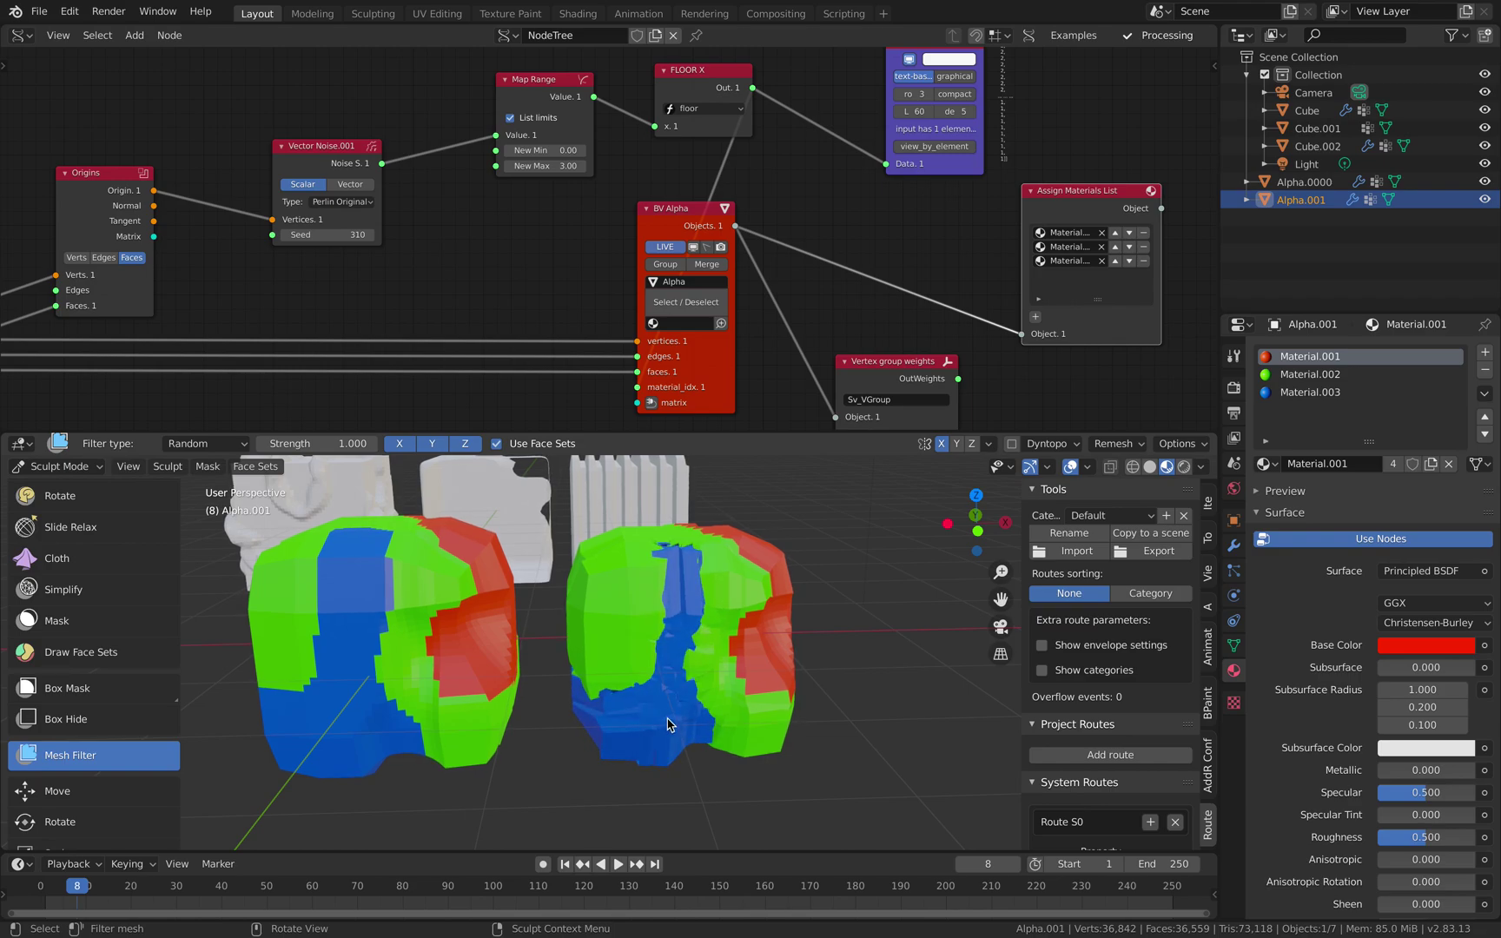
mouse_move(630, 685)
middle_mouse_down()
mouse_move(733, 633)
mouse_move(715, 610)
mouse_move(711, 630)
mouse_move(613, 696)
middle_mouse_up()
scroll(699, 650, "up", 3)
scroll(679, 651, "down", 3)
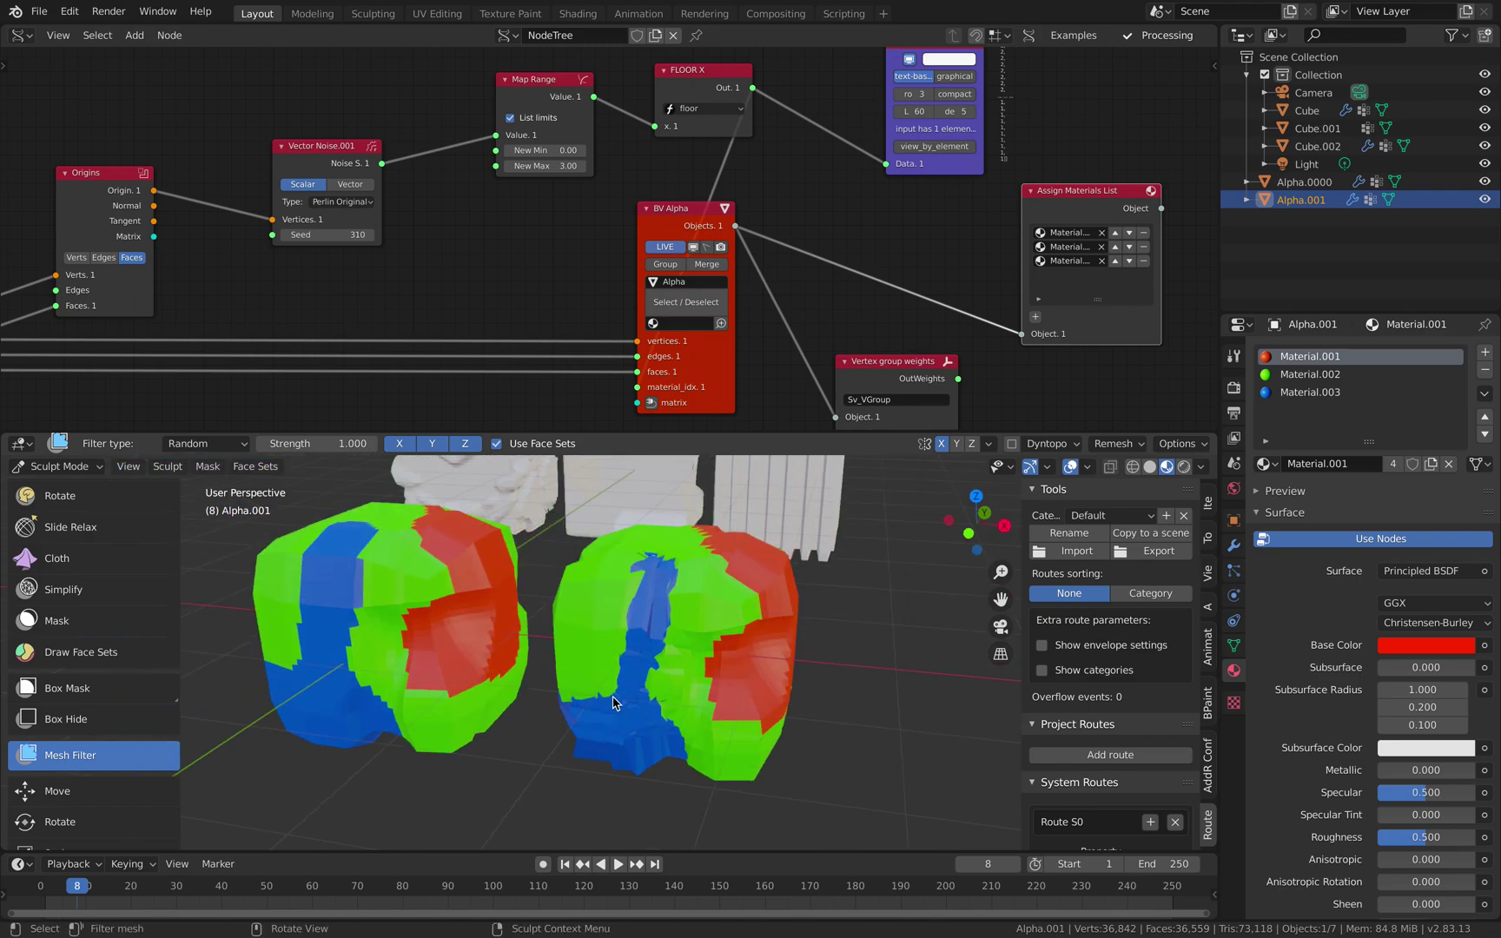
Return the duplicated object from Sculpt Mode to Object Mode
left_click(89, 468)
left_click(86, 480)
middle_click_drag(486, 610, 465, 638)
Select the BV Alpha node and show its item settings in the node editor's sidebar
mouse_move(375, 289)
middle_mouse_down()
mouse_move(495, 278)
mouse_move(380, 291)
middle_mouse_up()
scroll(330, 285, "down", 7)
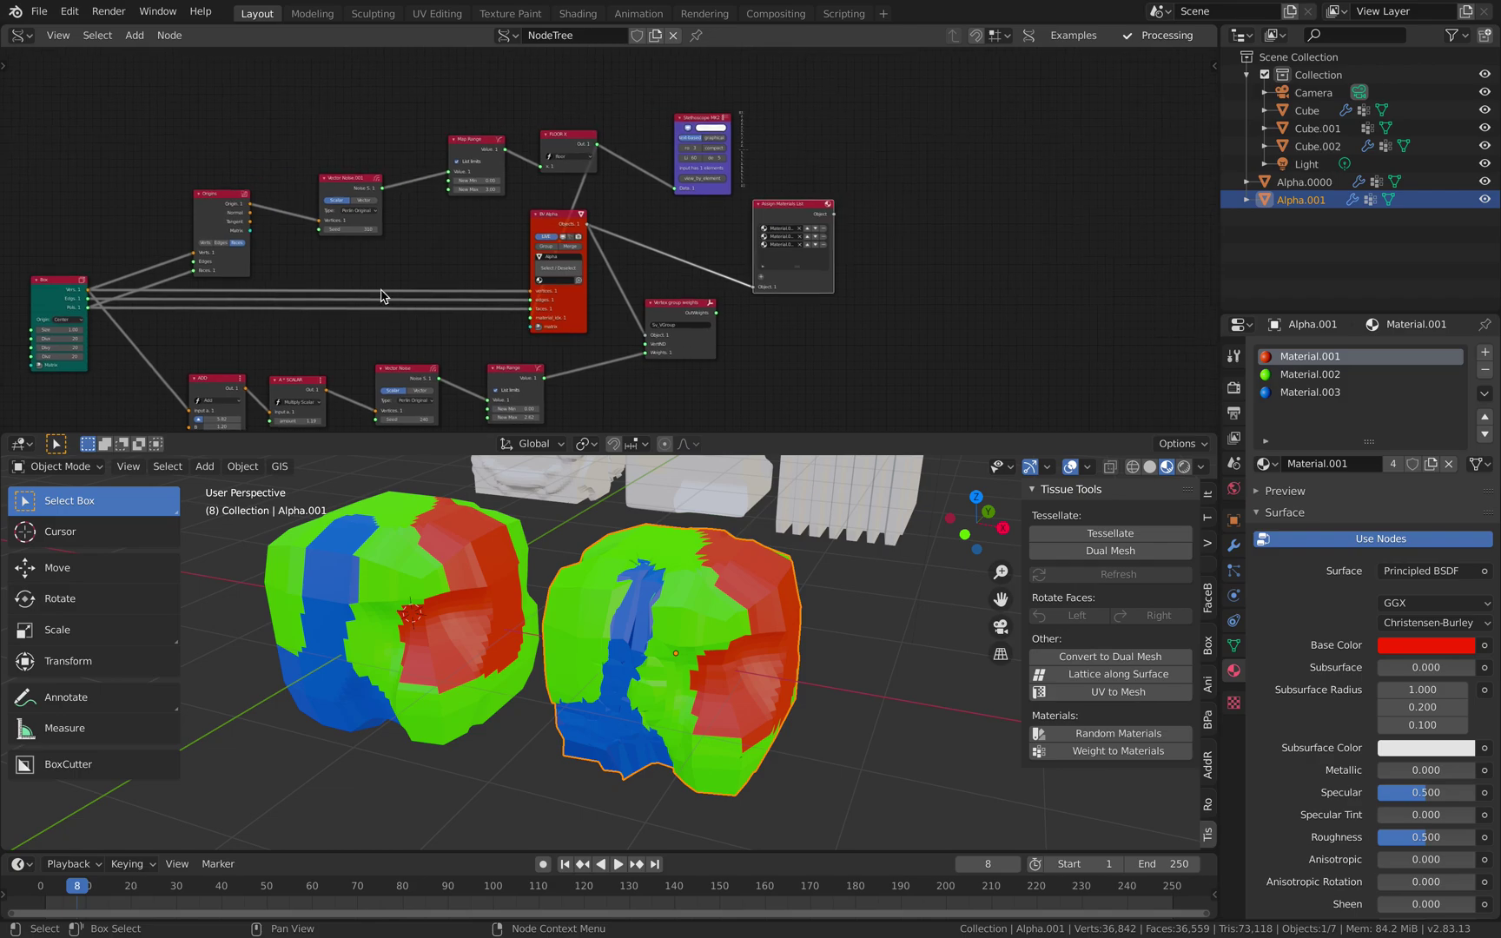
scroll(600, 233, "up", 8)
left_click(503, 203)
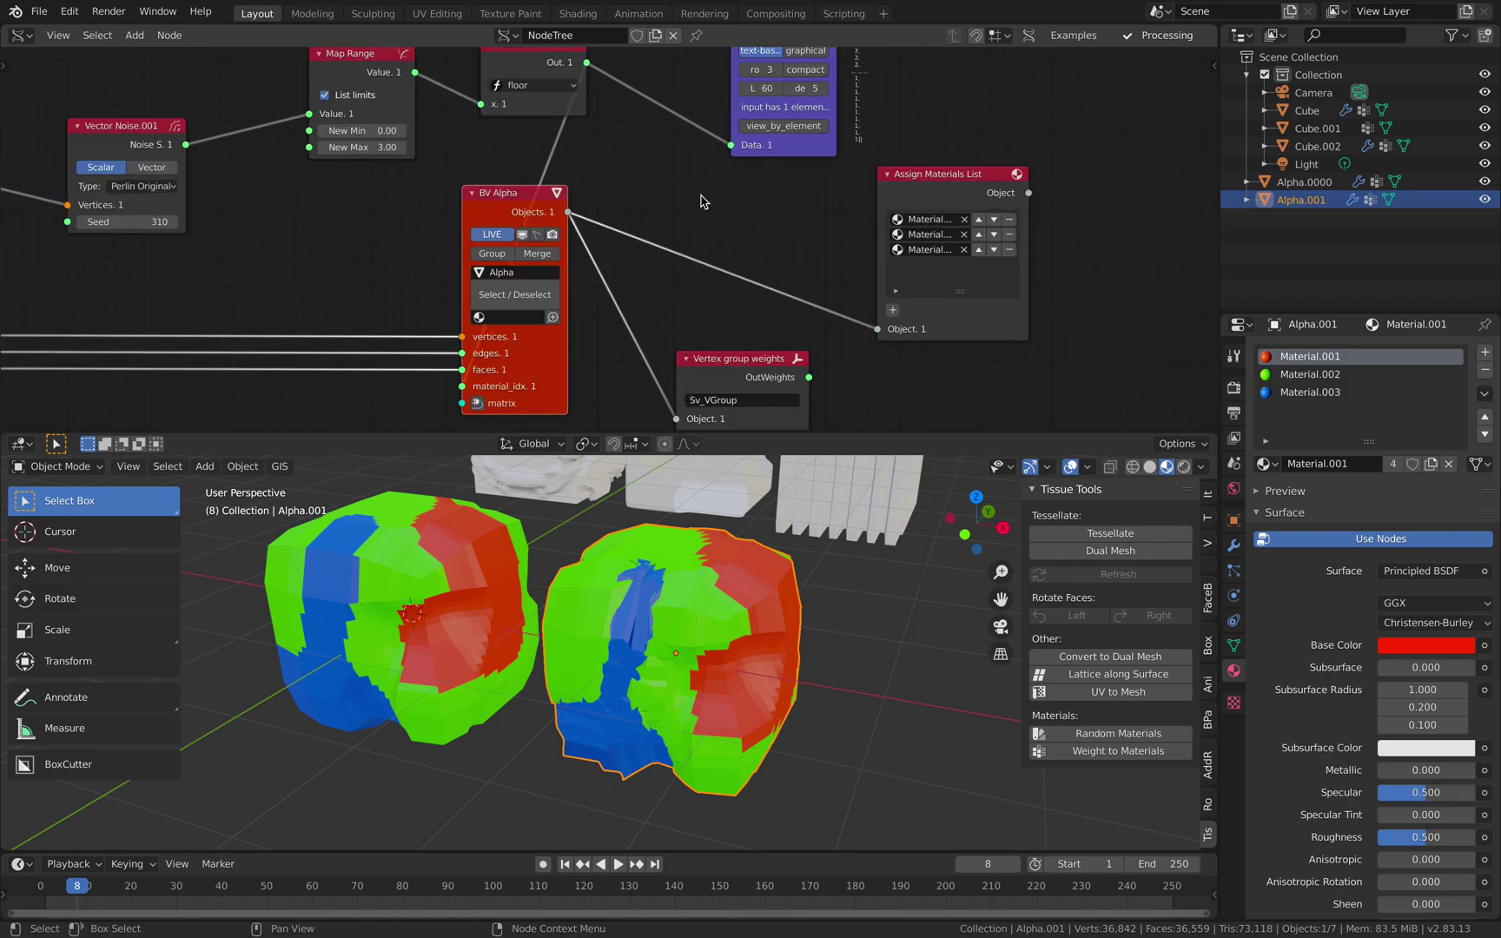
left_click(1215, 66)
left_click(1204, 193)
left_click(1208, 245)
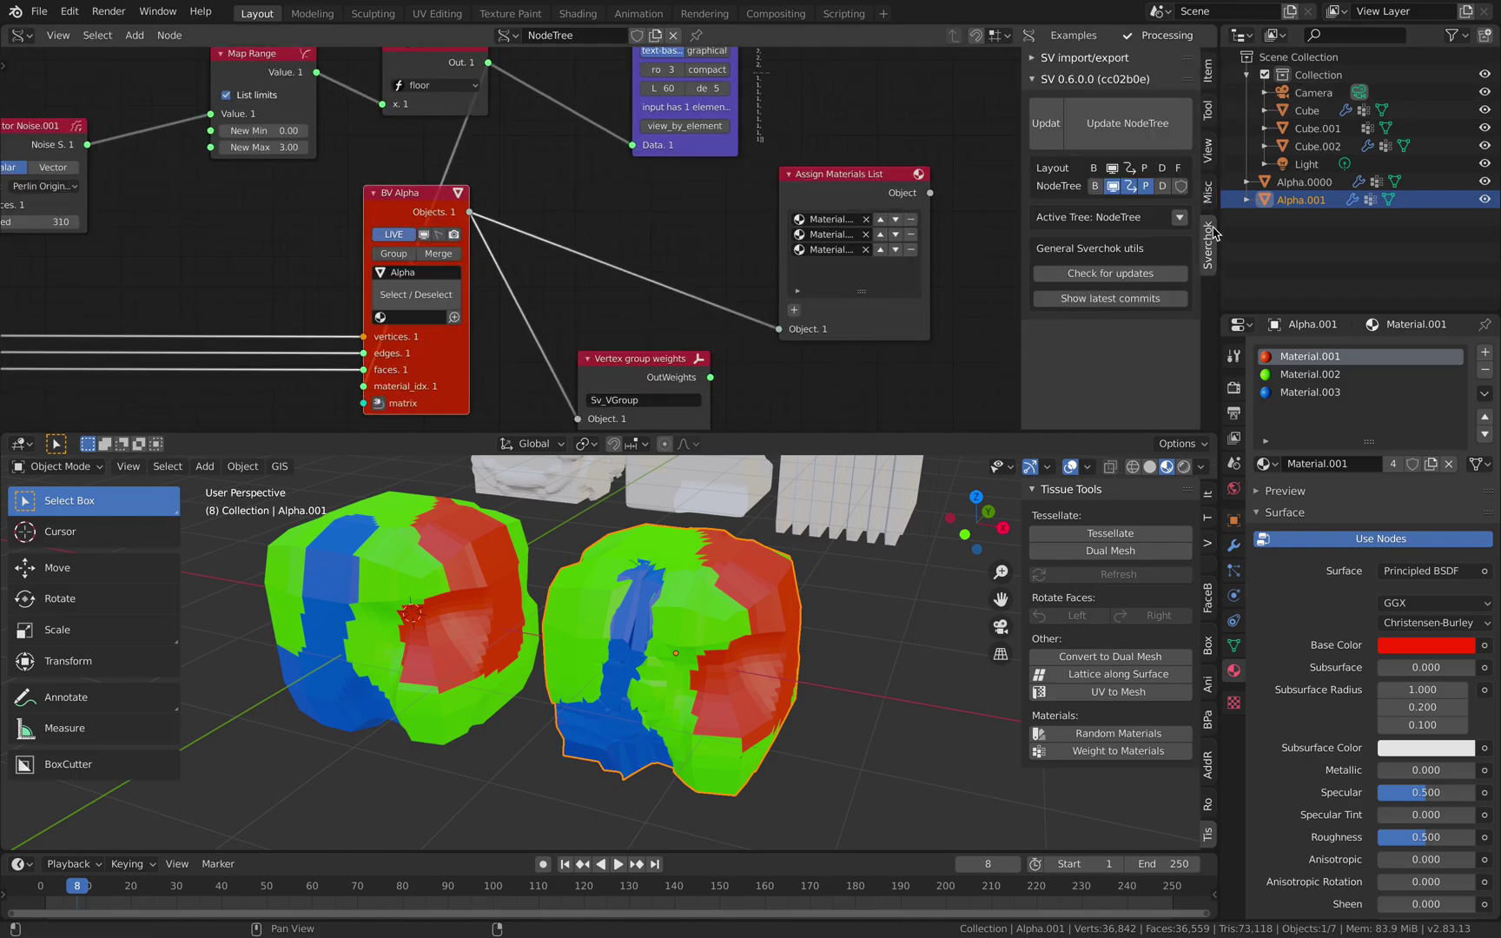
left_click(1207, 151)
left_click(1207, 122)
left_click(1208, 70)
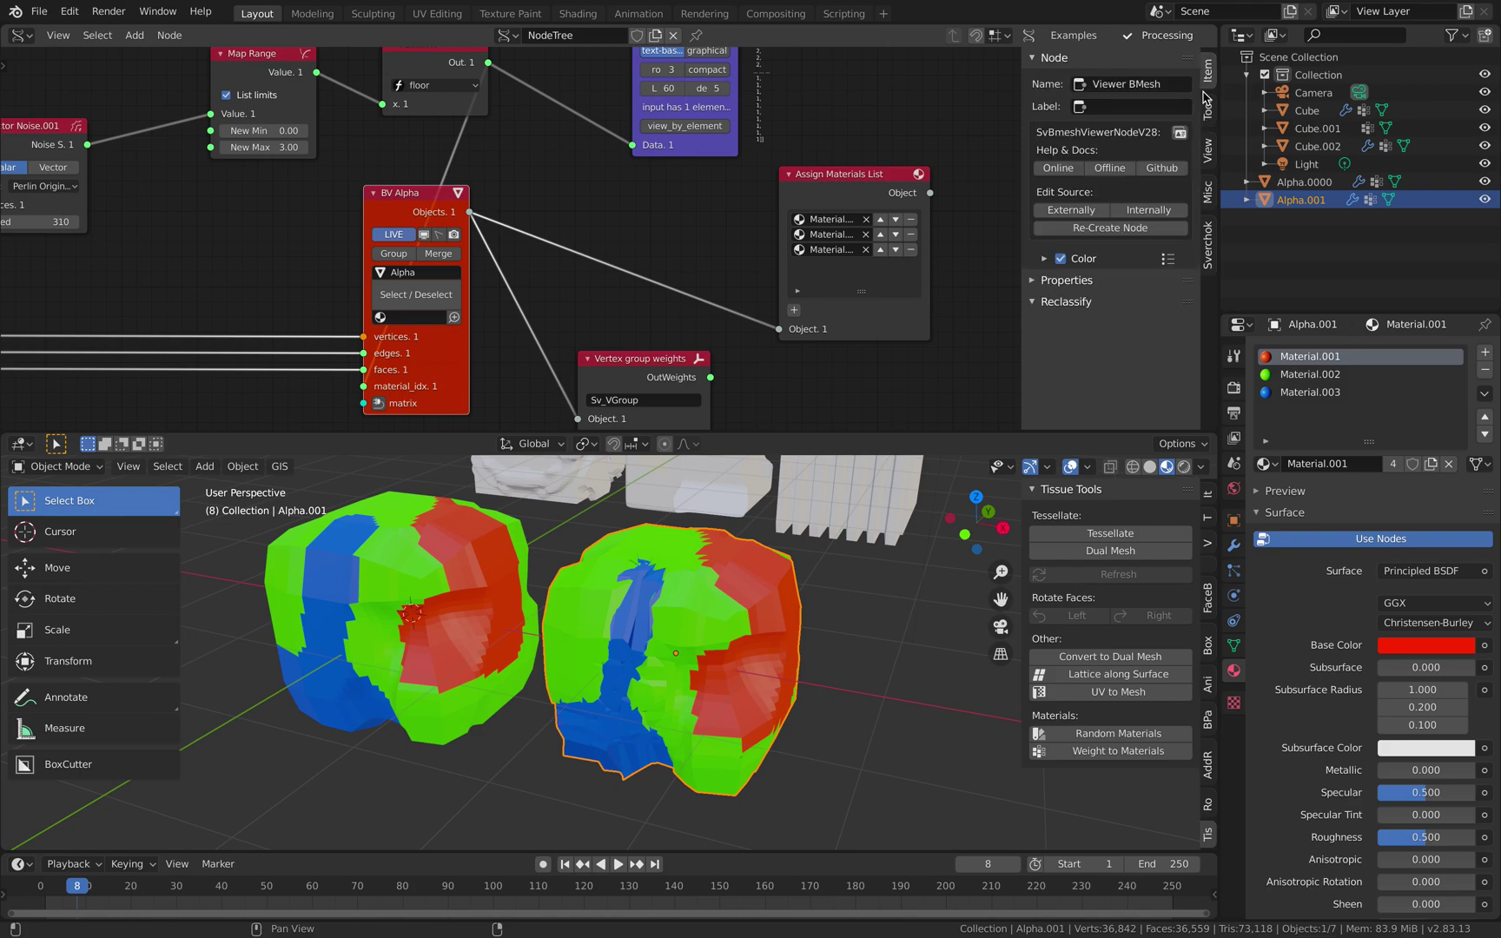
Enable smooth shade and calculate normals in the BV Alpha node's properties
left_click(1100, 261)
scroll(1088, 374, "down", 1)
scroll(1096, 357, "down", 3)
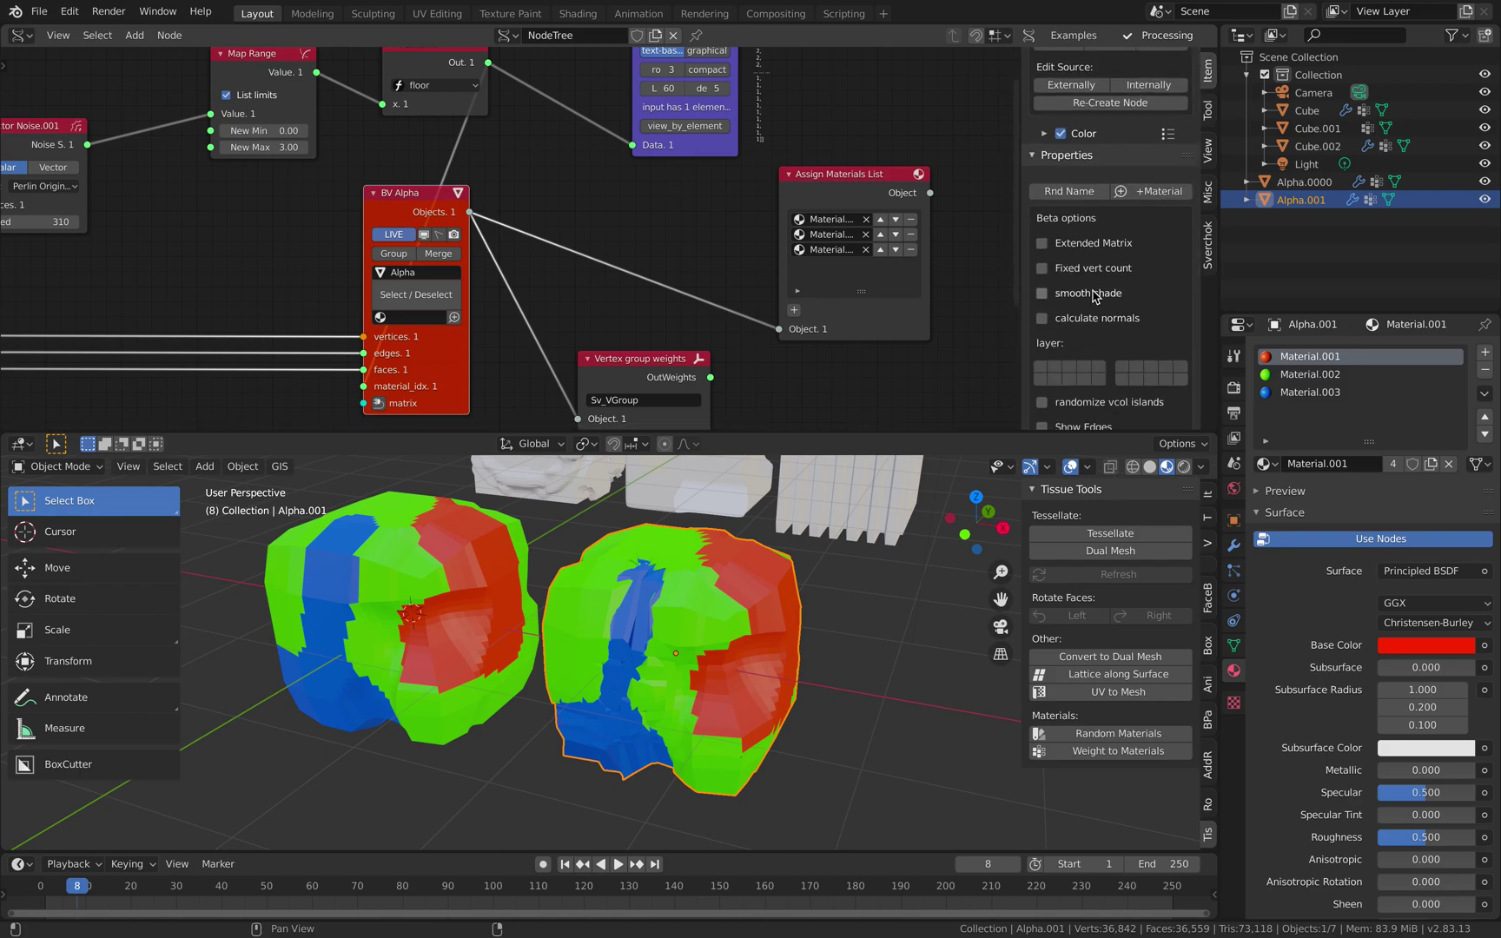
left_click(1043, 293)
Set the Box node's Divx, Divy and Divz divisions to 30
scroll(513, 234, "down", 5)
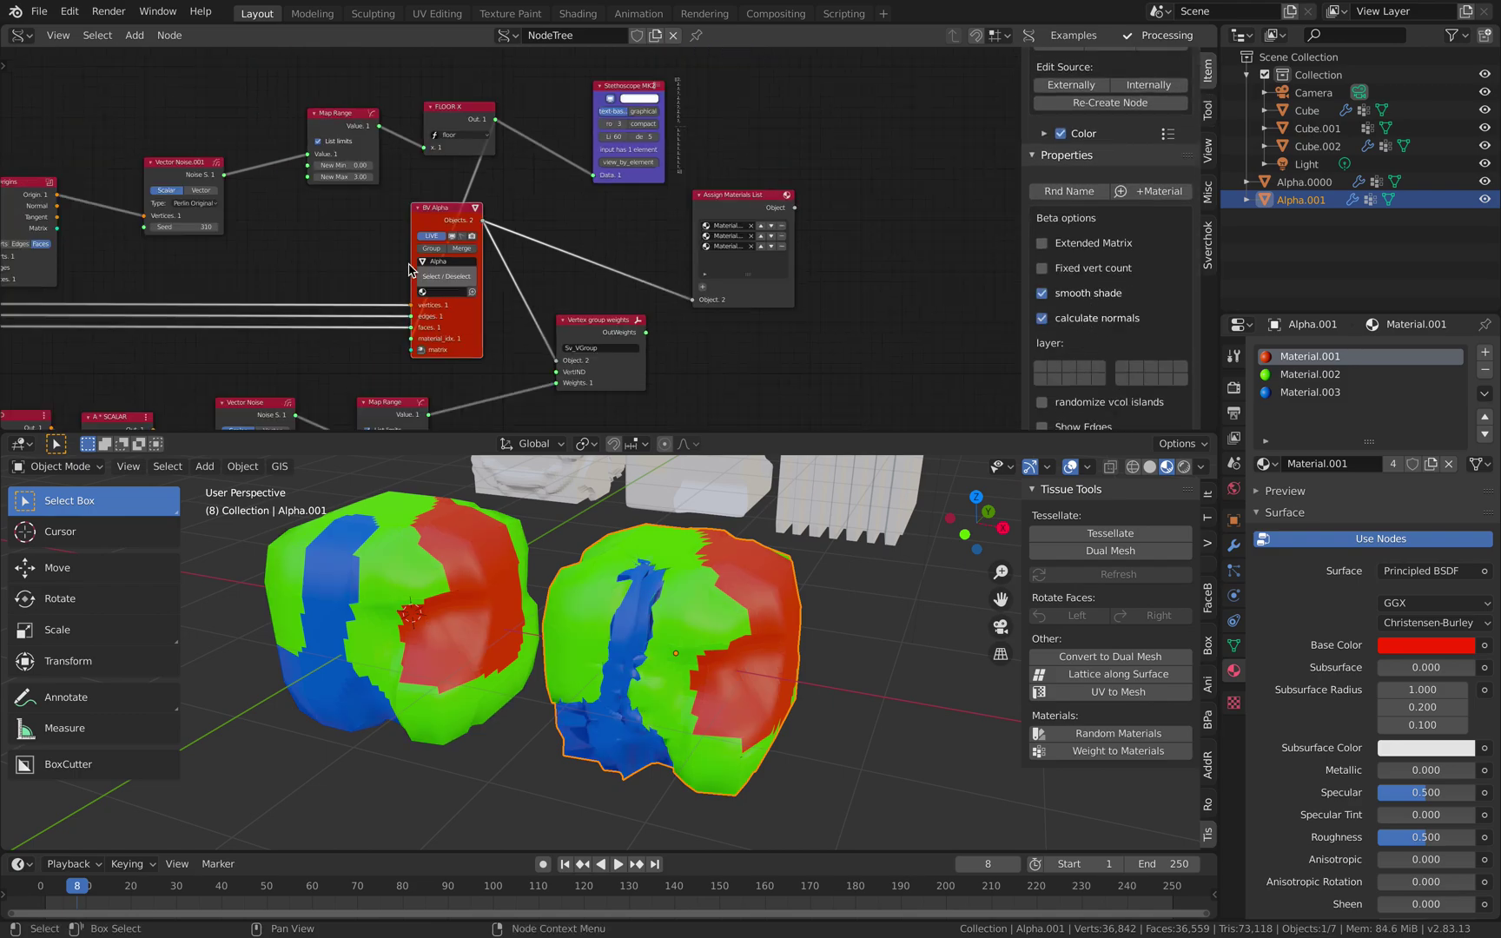
middle_click_drag(151, 249, 688, 208)
scroll(395, 291, "up", 4)
left_click_drag(344, 332, 344, 359)
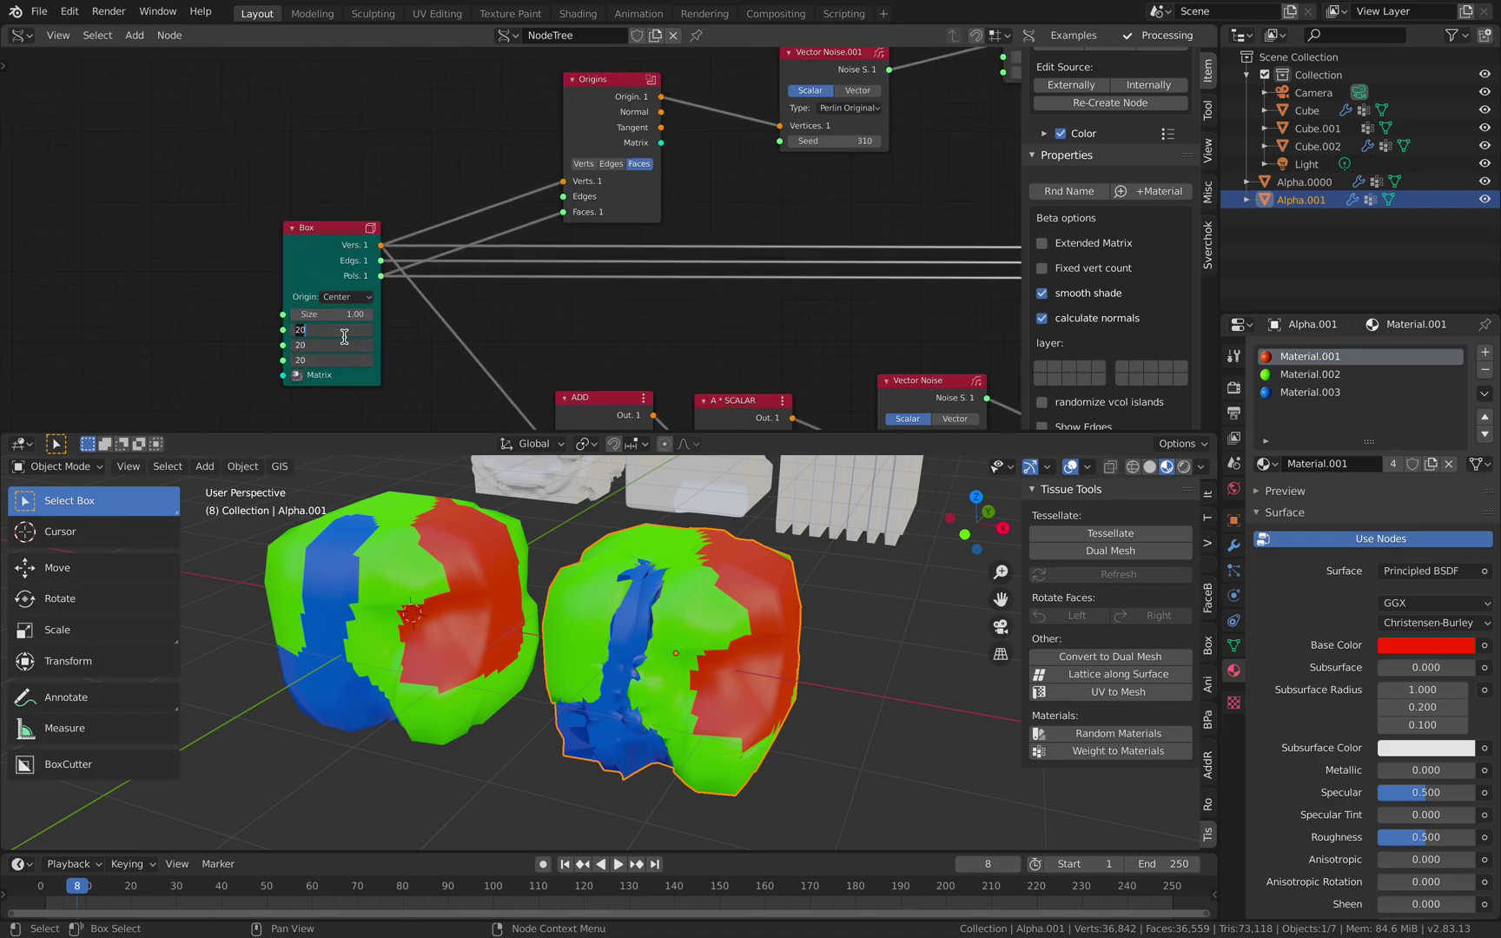
key("Return")
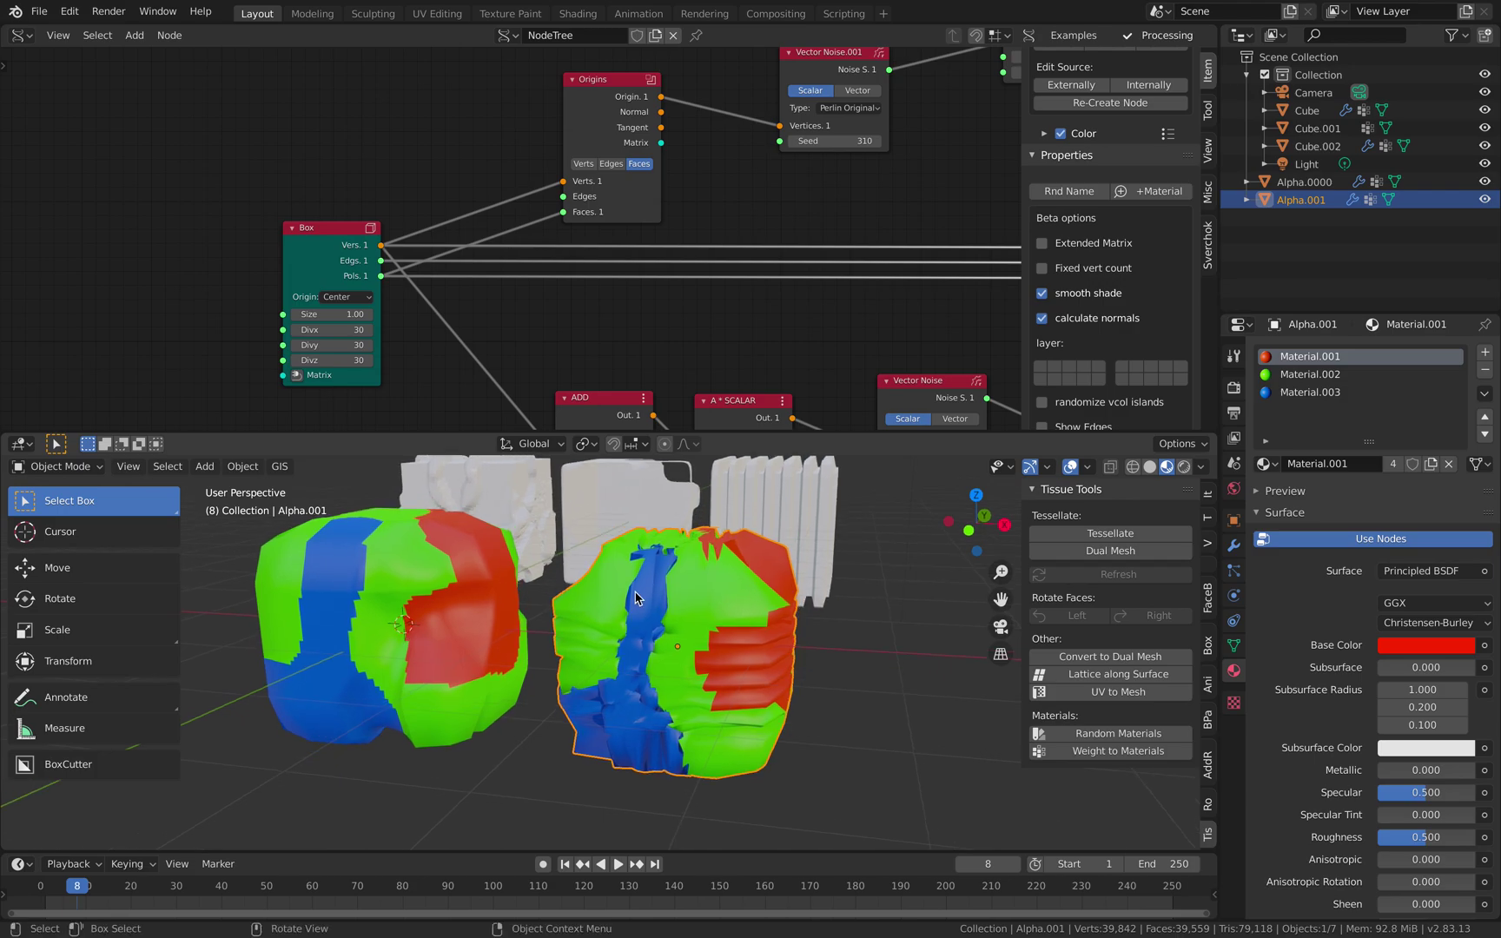
Delete the old sculpted copy and duplicate the generated Alpha mesh, moving the new copy about 2.77 m along X
key("x")
left_click(608, 594)
key("ctrl+z")
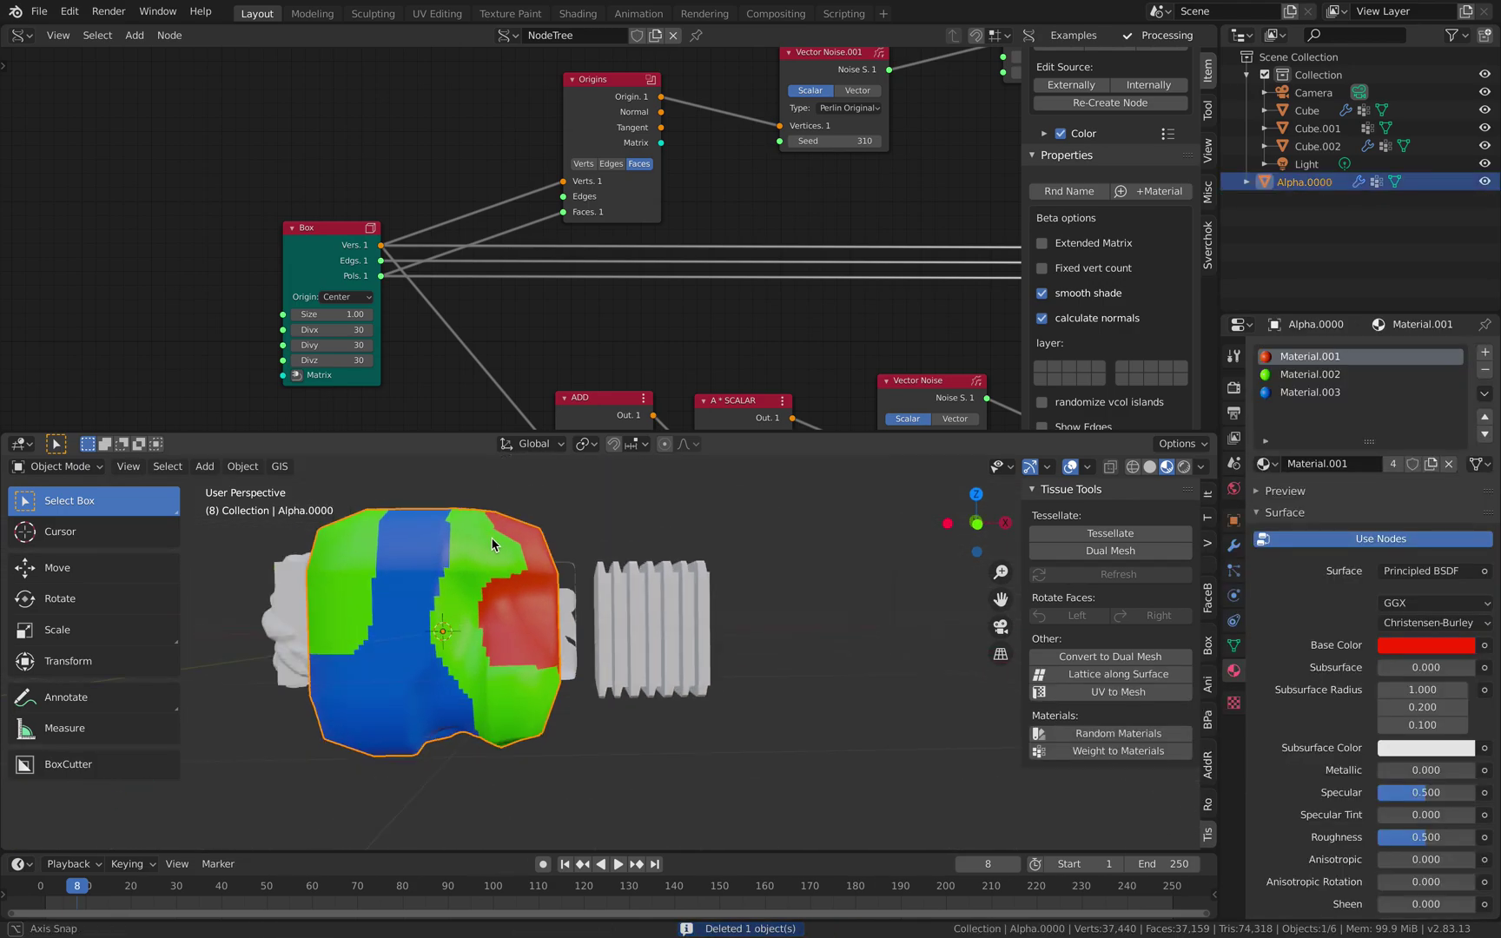
key("g")
key("x")
left_click(811, 661)
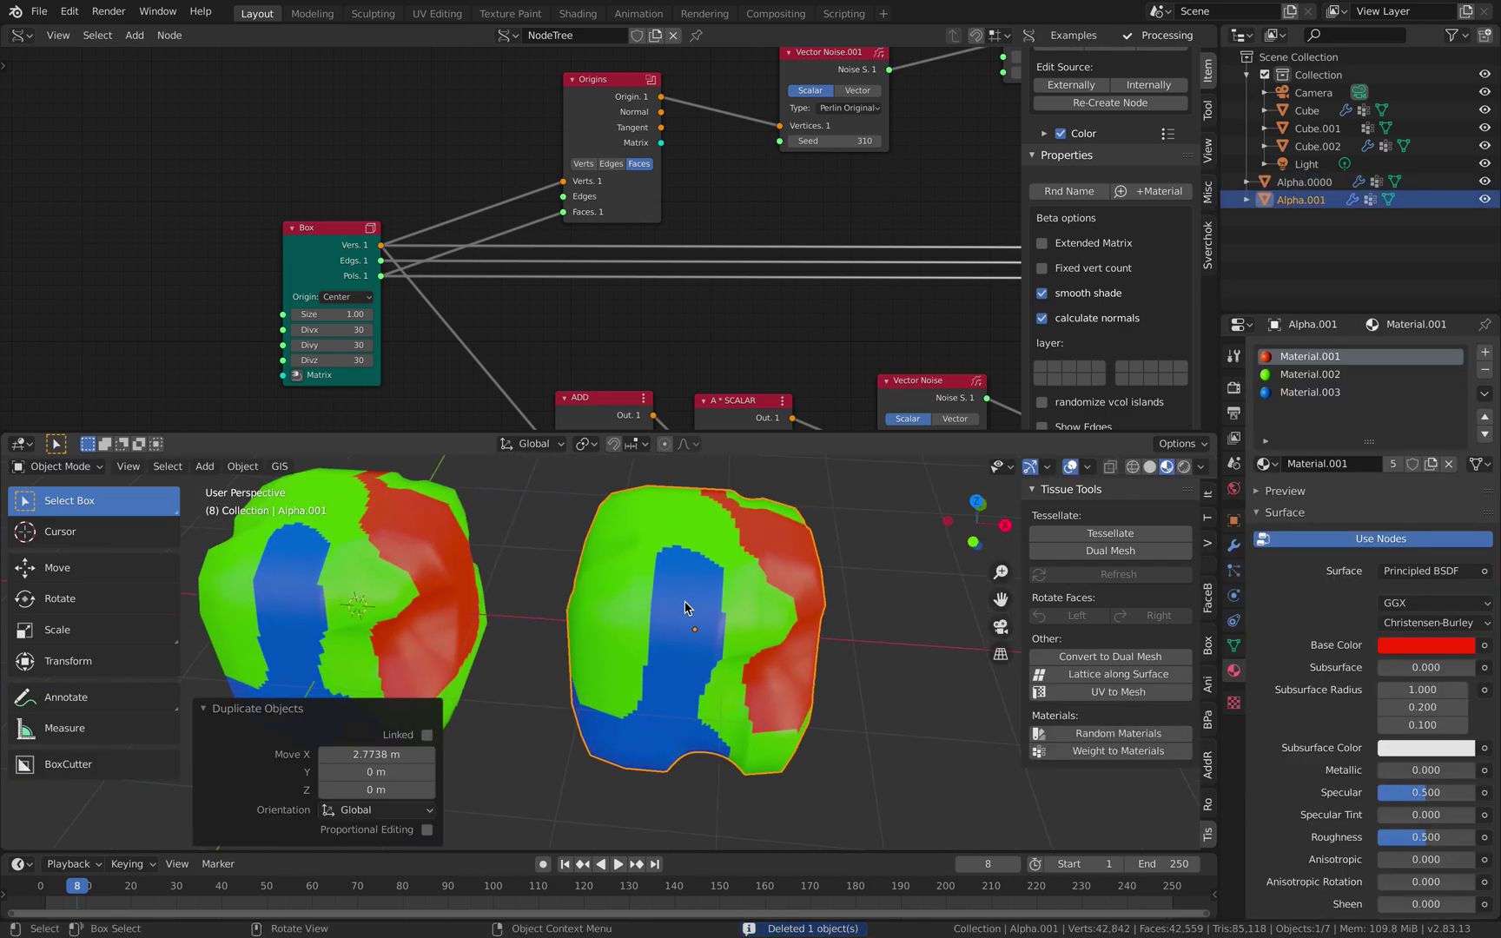
Switch the new copy to Sculpt Mode and activate the Draw Face Sets brush
scroll(687, 610, "down", 2)
left_click(57, 465)
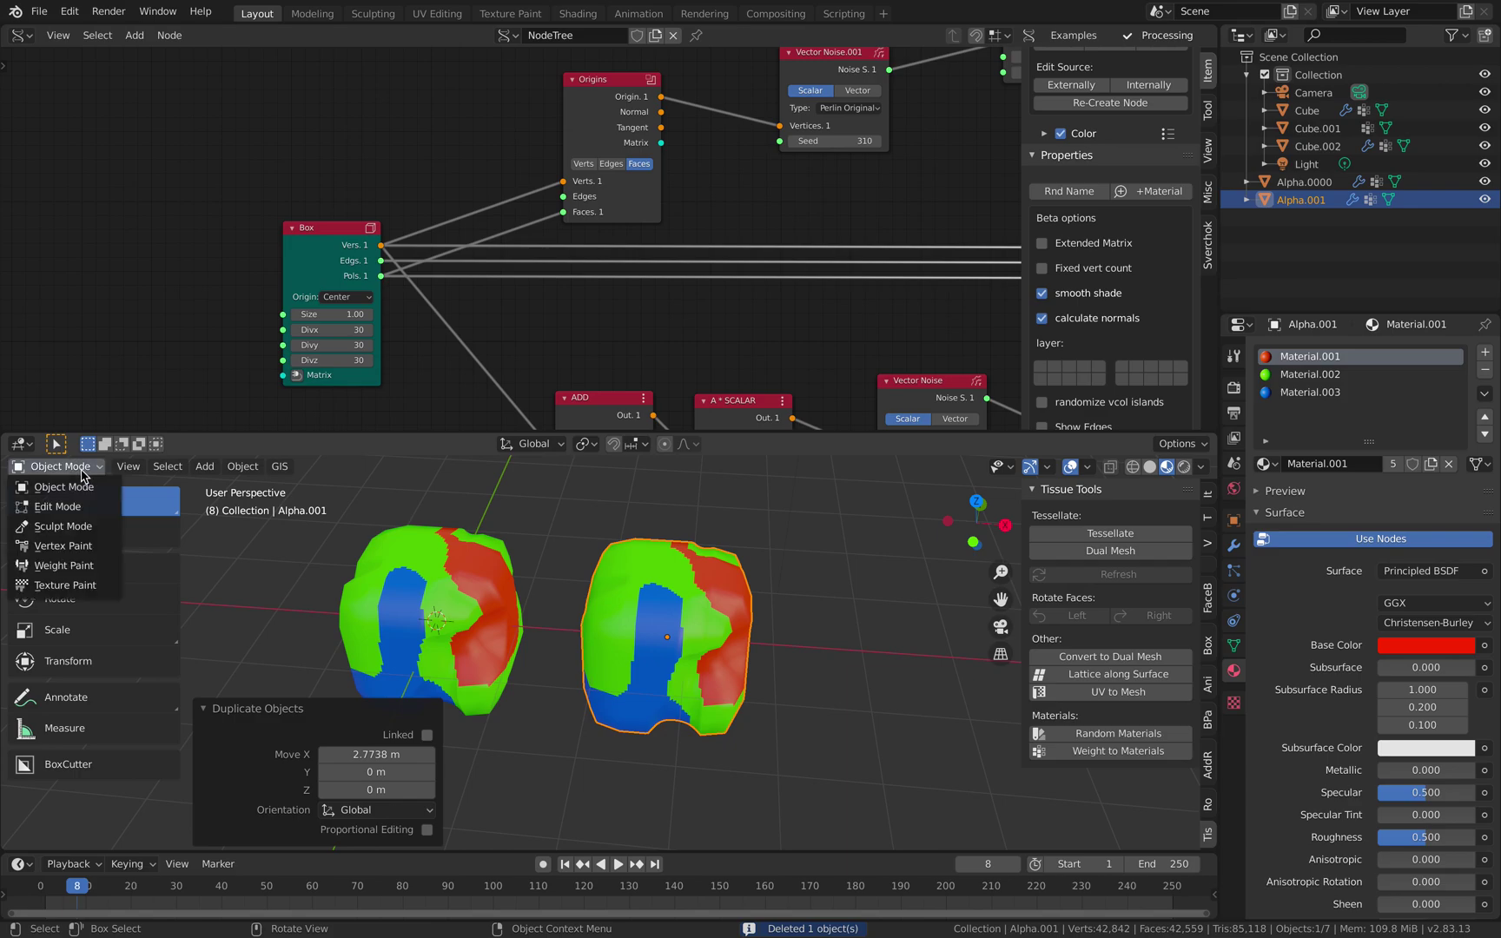
left_click(83, 526)
scroll(110, 684, "down", 8)
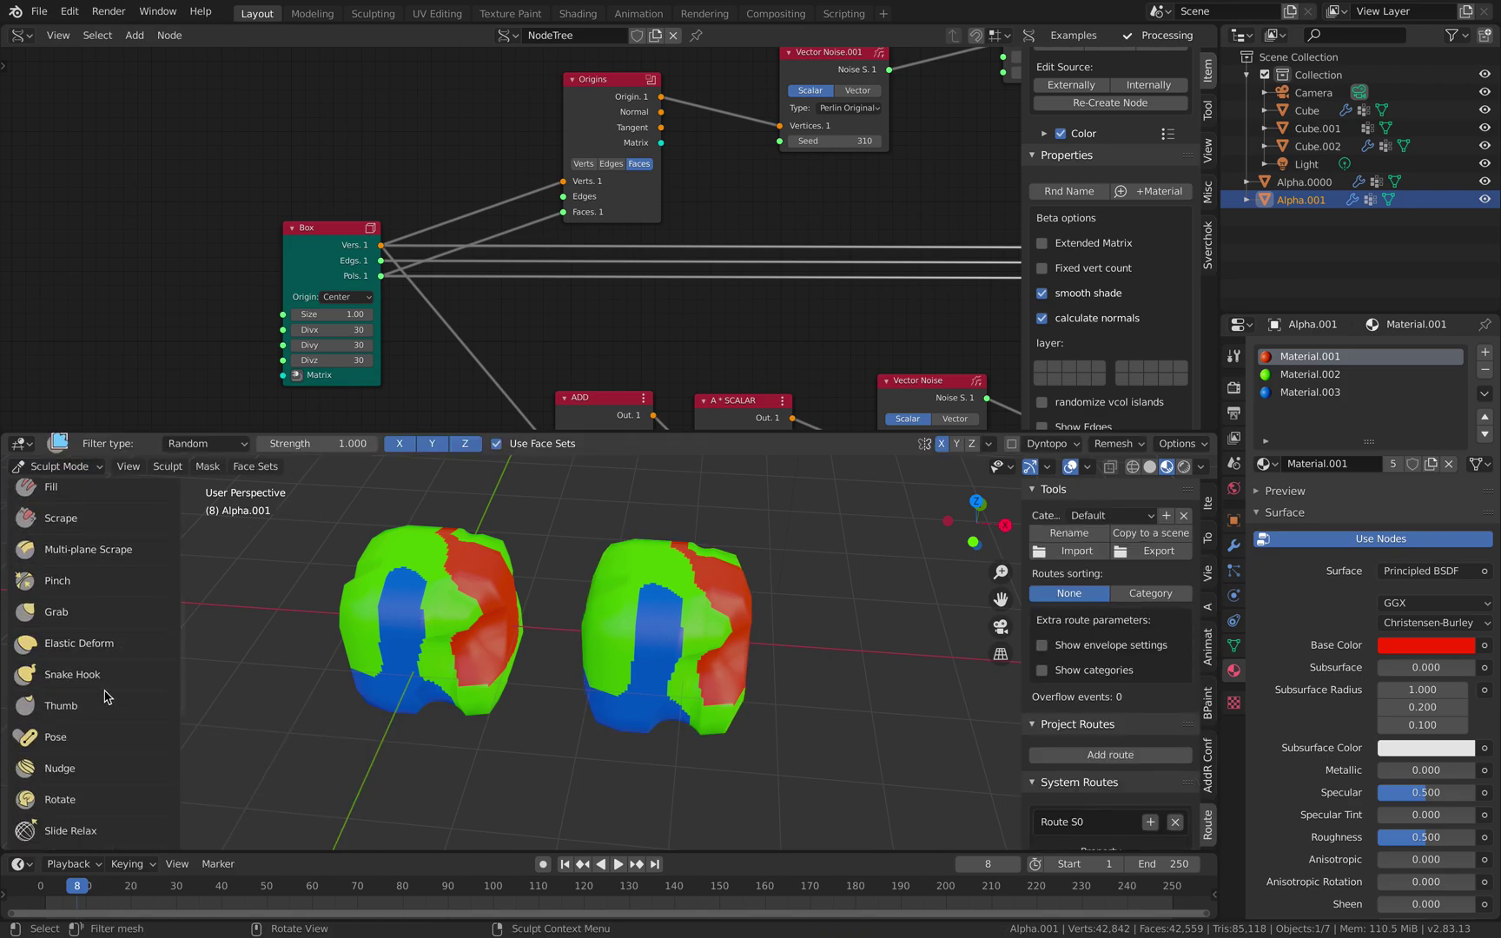
left_click(101, 815)
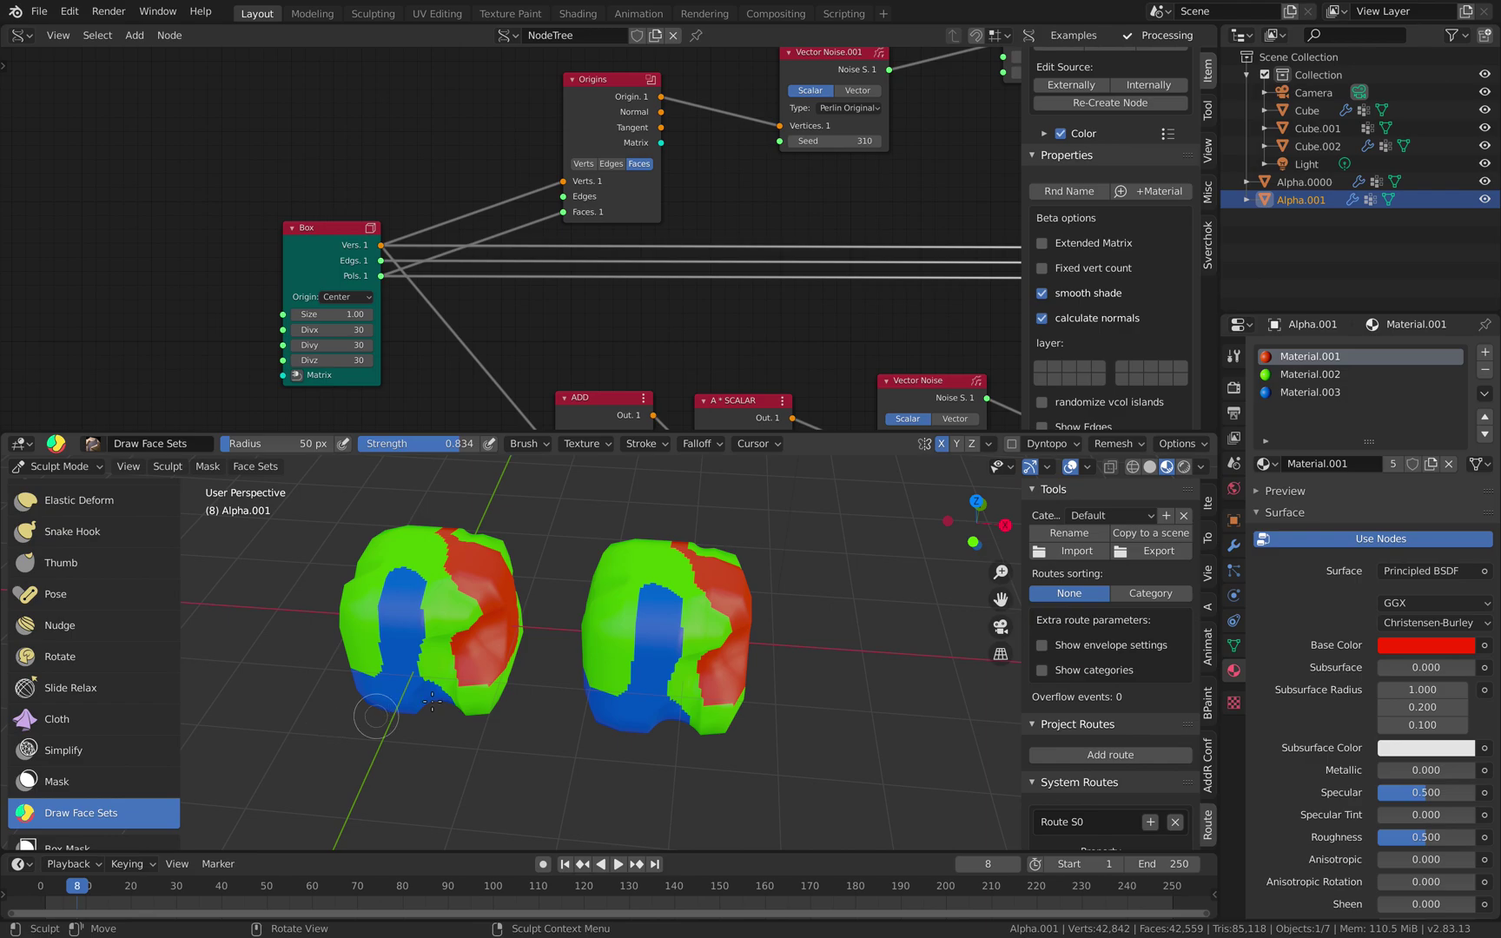
Initialize the copy's face sets by materials
scroll(391, 652, "up", 3)
scroll(391, 651, "down", 2)
left_click(275, 473)
left_click(275, 473)
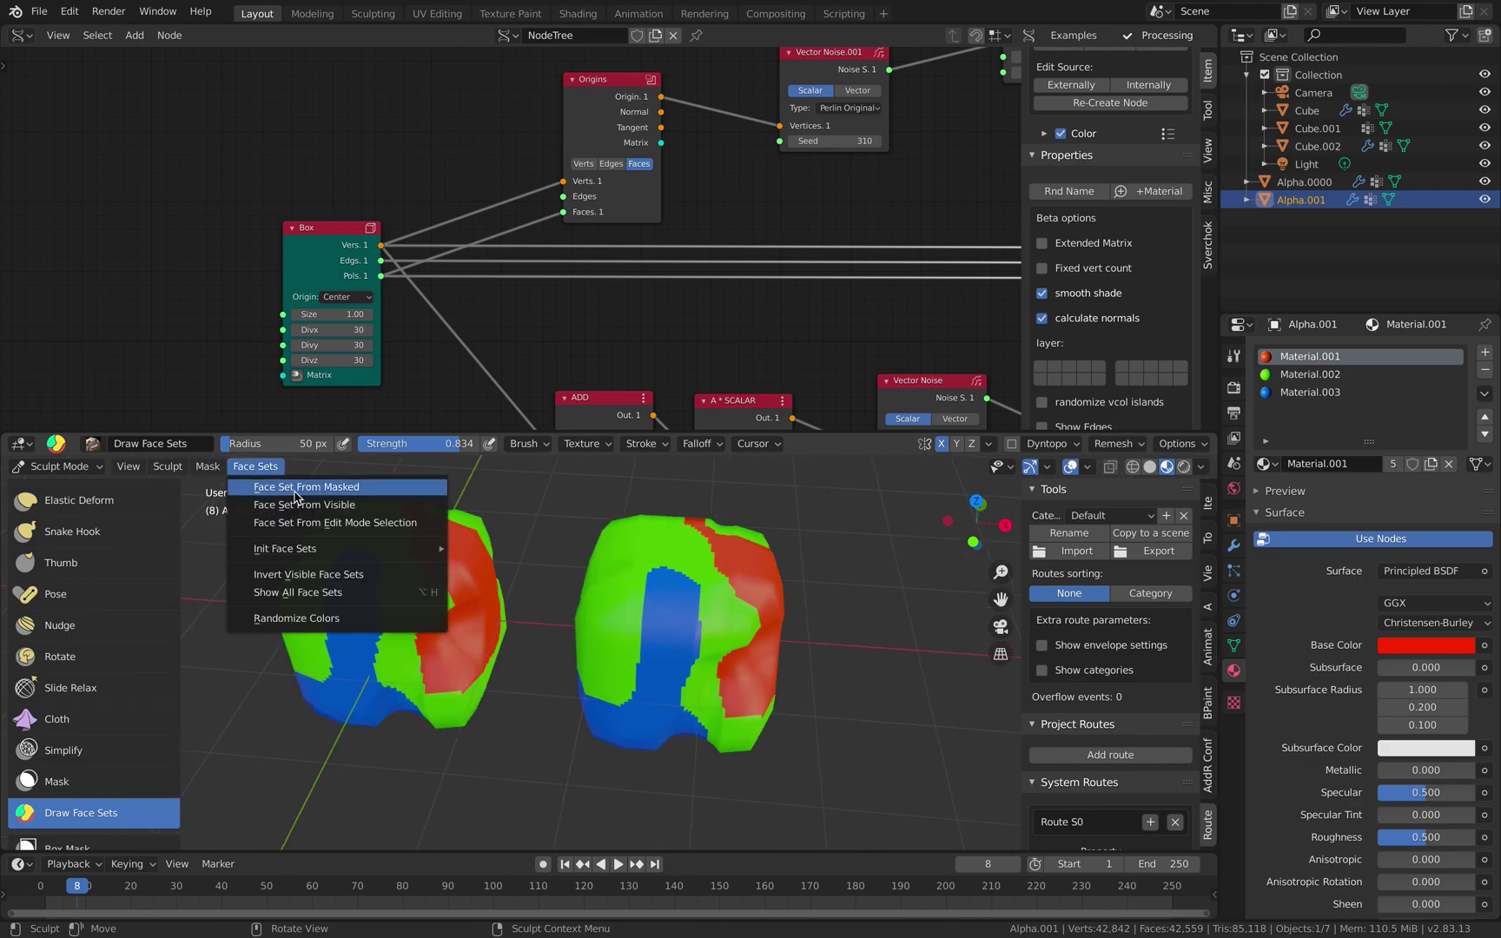
mouse_move(392, 549)
left_click(504, 568)
middle_click_drag(654, 589, 584, 601, "shift")
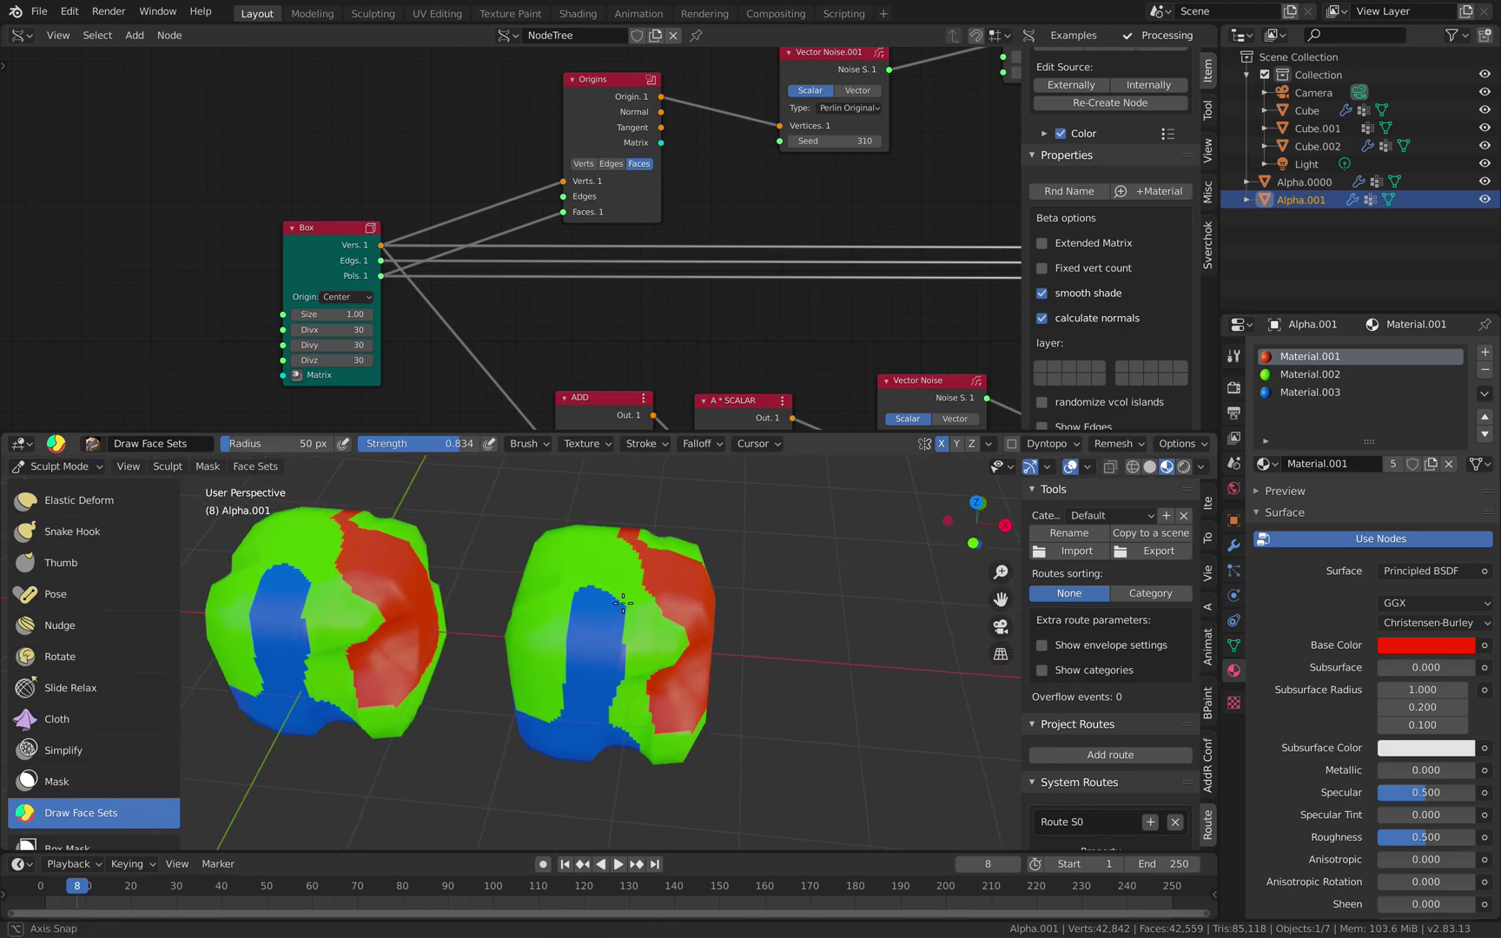
Relax the face set borders with smoothing strokes of the Draw Face Sets brush around several sides of the copy
scroll(585, 601, "up", 2)
mouse_move(546, 674)
left_mouse_down("shift")
mouse_move(595, 562)
mouse_move(637, 705)
left_mouse_up("shift")
mouse_move(683, 639)
middle_mouse_down()
mouse_move(604, 651)
mouse_move(574, 580)
mouse_move(621, 539)
mouse_move(619, 558)
middle_mouse_up()
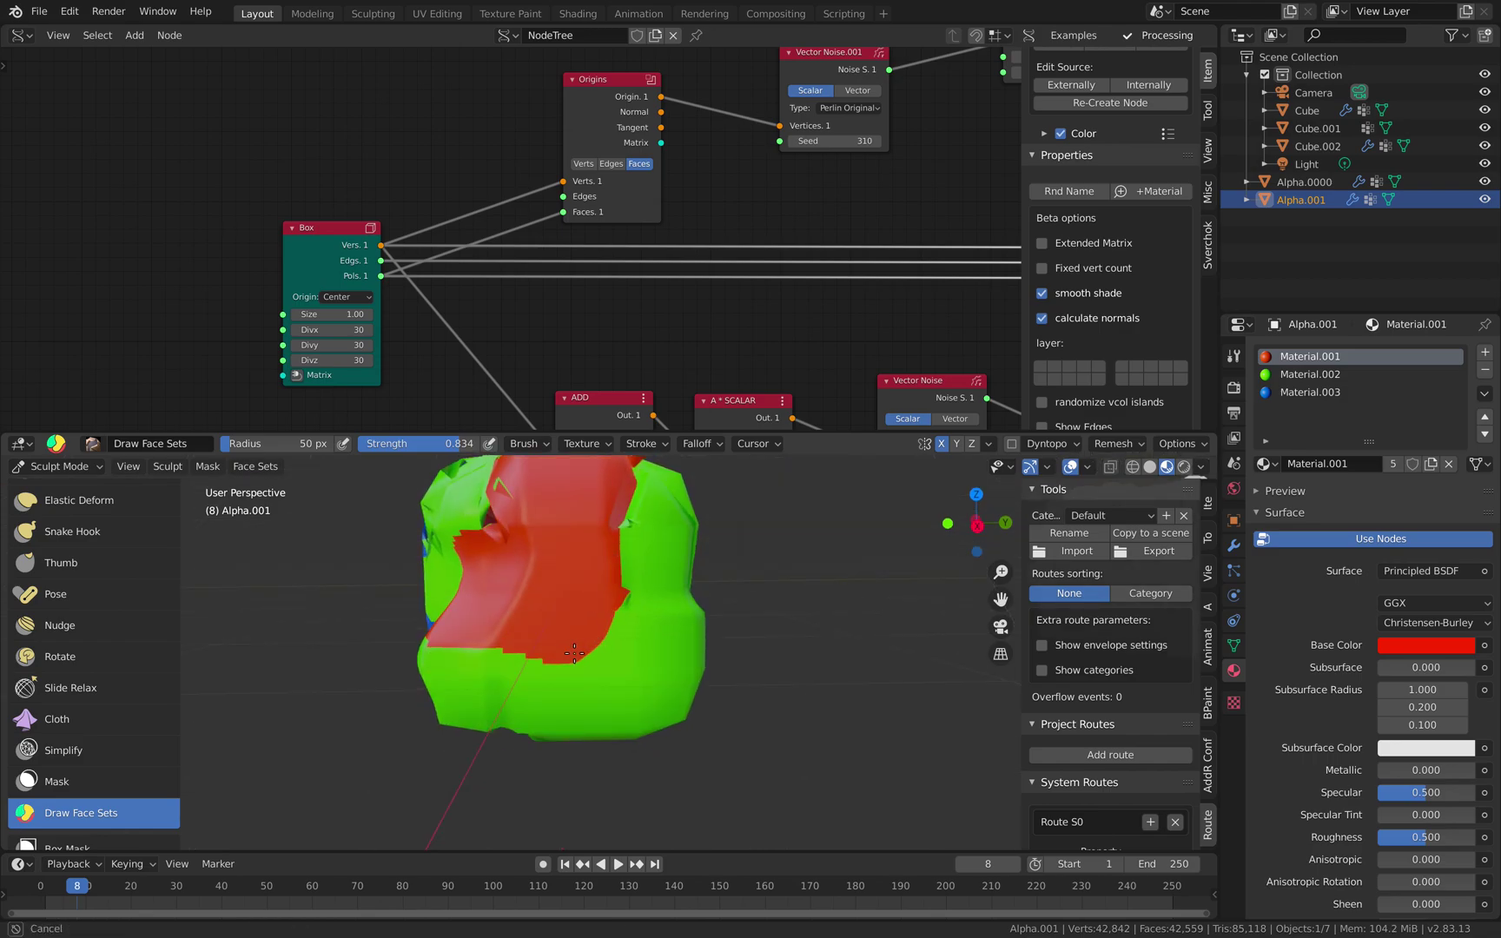
mouse_move(561, 665)
middle_mouse_down()
mouse_move(593, 627)
mouse_move(572, 599)
middle_mouse_up()
left_click_drag(630, 596, 693, 600, "shift")
middle_click_drag(693, 599, 574, 581)
mouse_move(573, 580)
left_mouse_down("shift")
mouse_move(696, 593)
mouse_move(705, 577)
left_mouse_up("shift")
mouse_move(705, 577)
middle_mouse_down()
mouse_move(596, 587)
mouse_move(669, 606)
mouse_move(646, 631)
middle_mouse_up()
left_click_drag(652, 633, 731, 626, "shift")
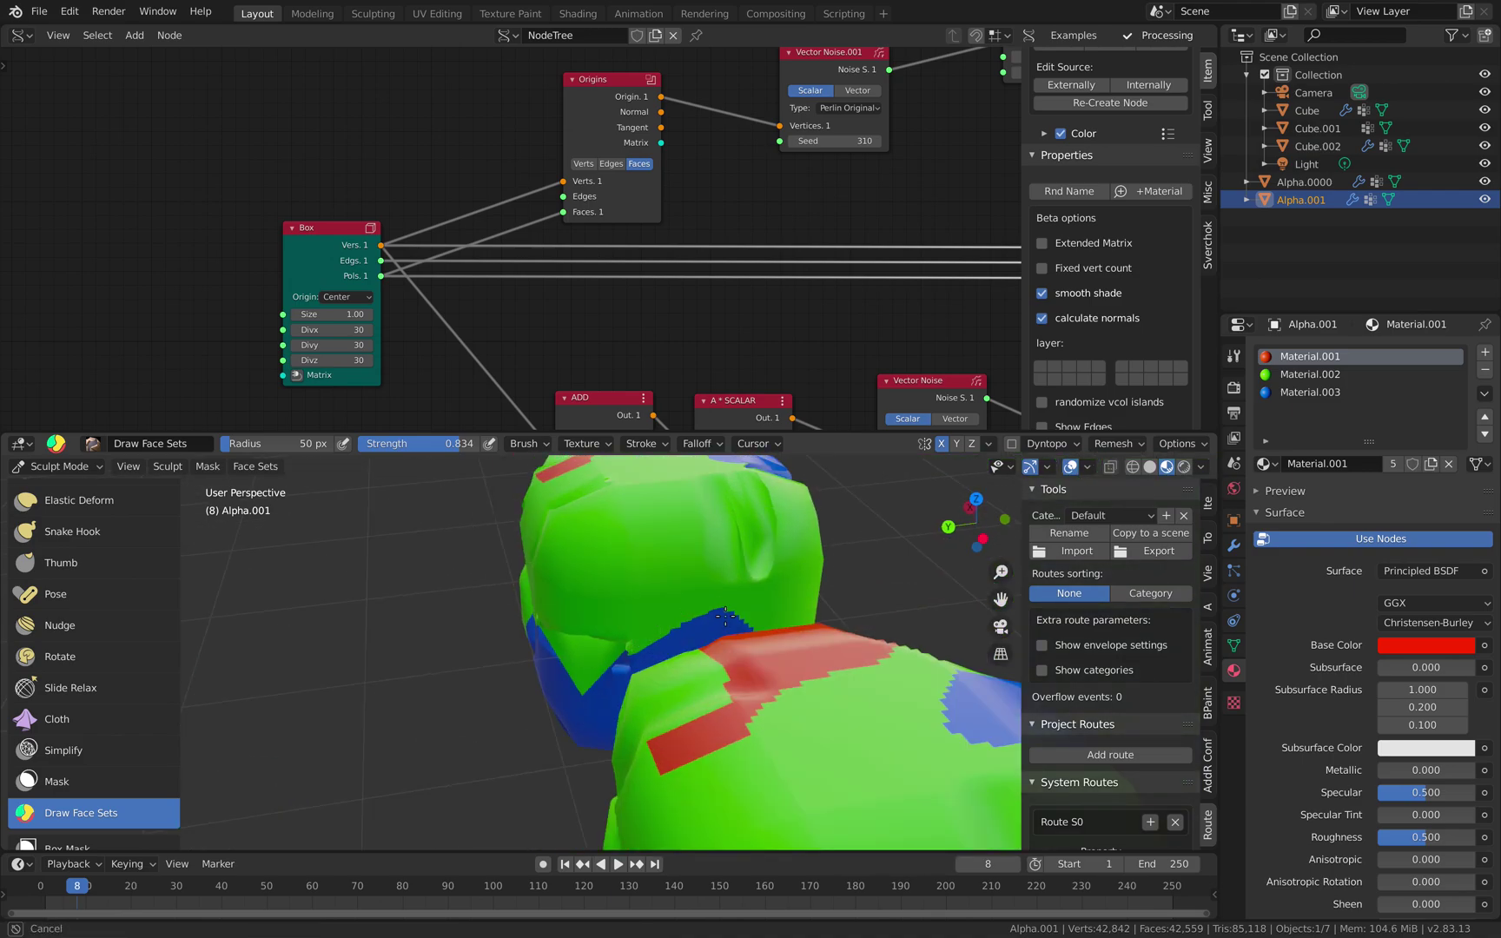
middle_click_drag(730, 625, 535, 601)
mouse_move(535, 599)
left_mouse_down("shift")
mouse_move(629, 670)
mouse_move(664, 582)
left_mouse_up("shift")
scroll(662, 584, "down", 2)
scroll(615, 618, "up", 1)
middle_click_drag(656, 594, 551, 632)
scroll(582, 627, "down", 3)
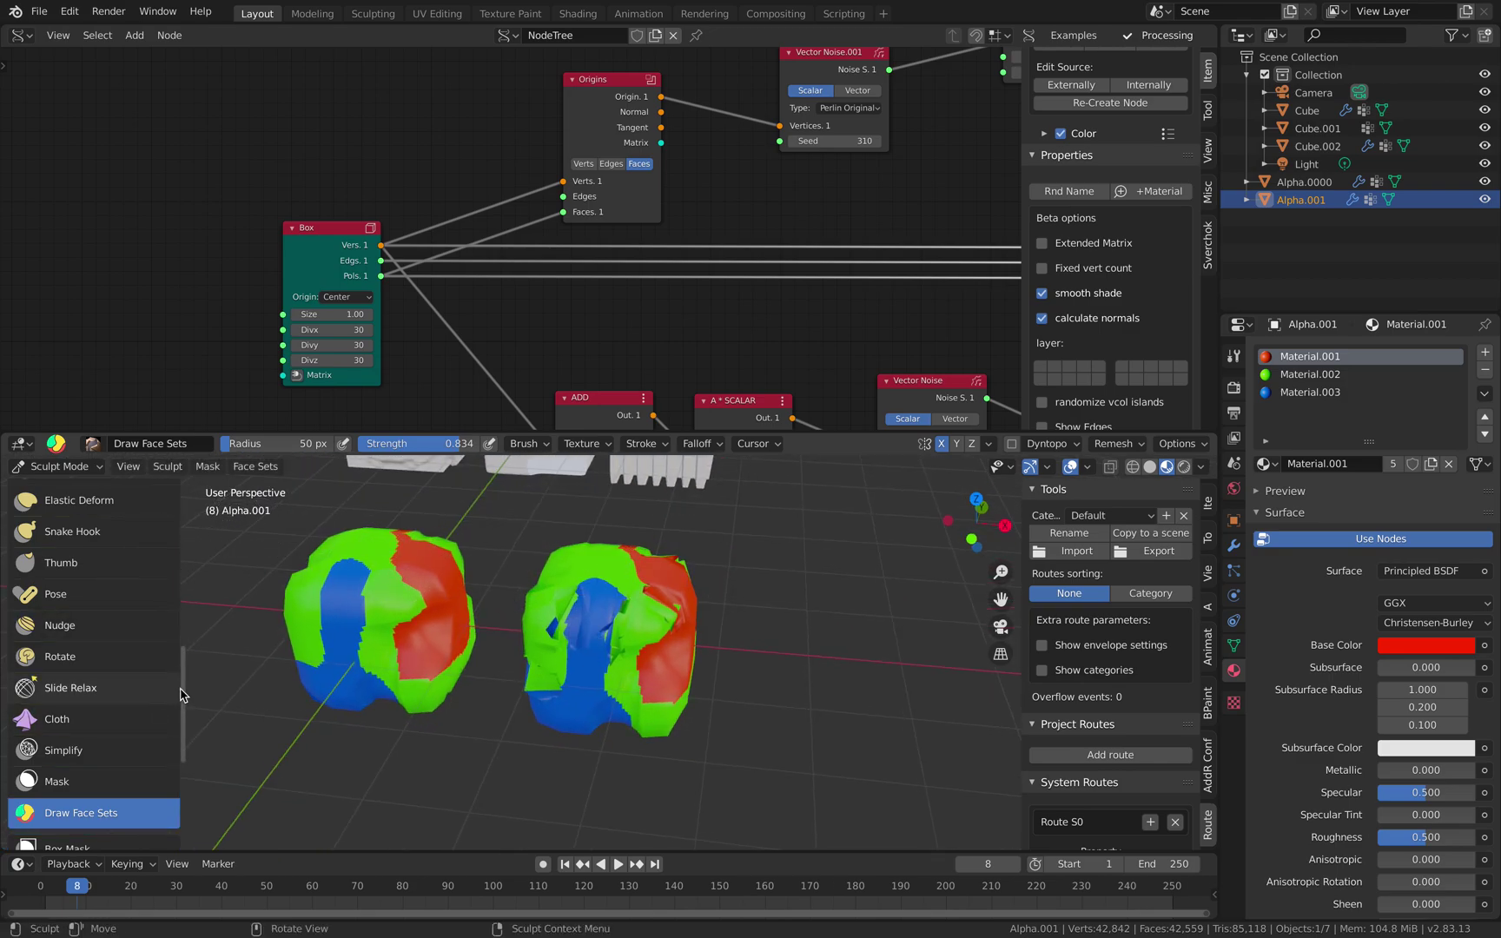
Randomize the face set colors and set the viewport to solid shading
scroll(174, 695, "down", 5)
scroll(584, 675, "up", 2)
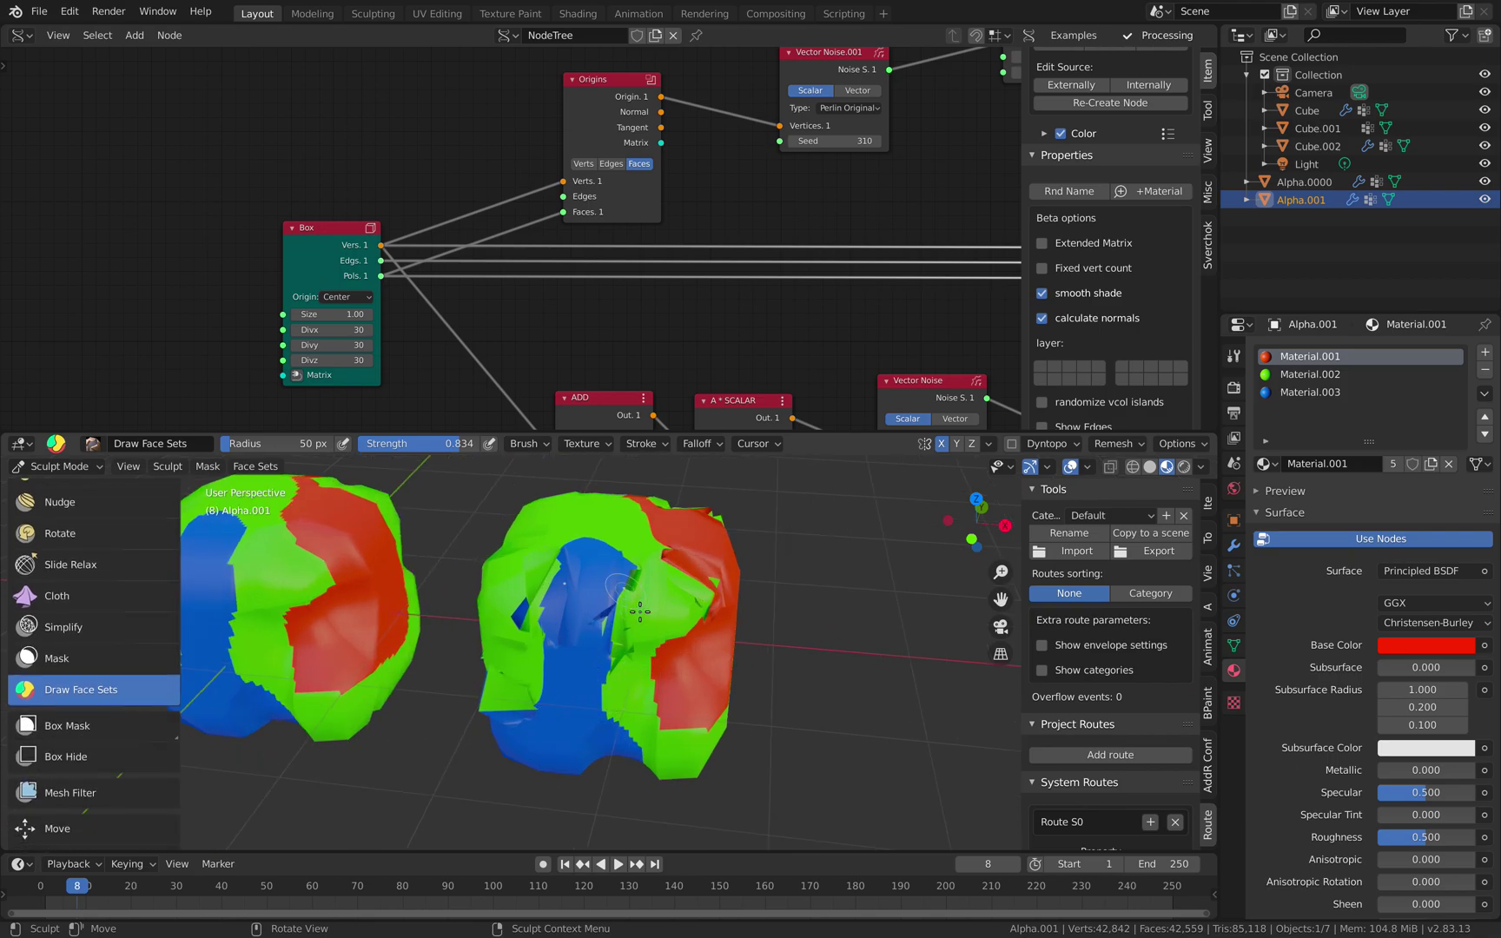
middle_click_drag(602, 652, 539, 623)
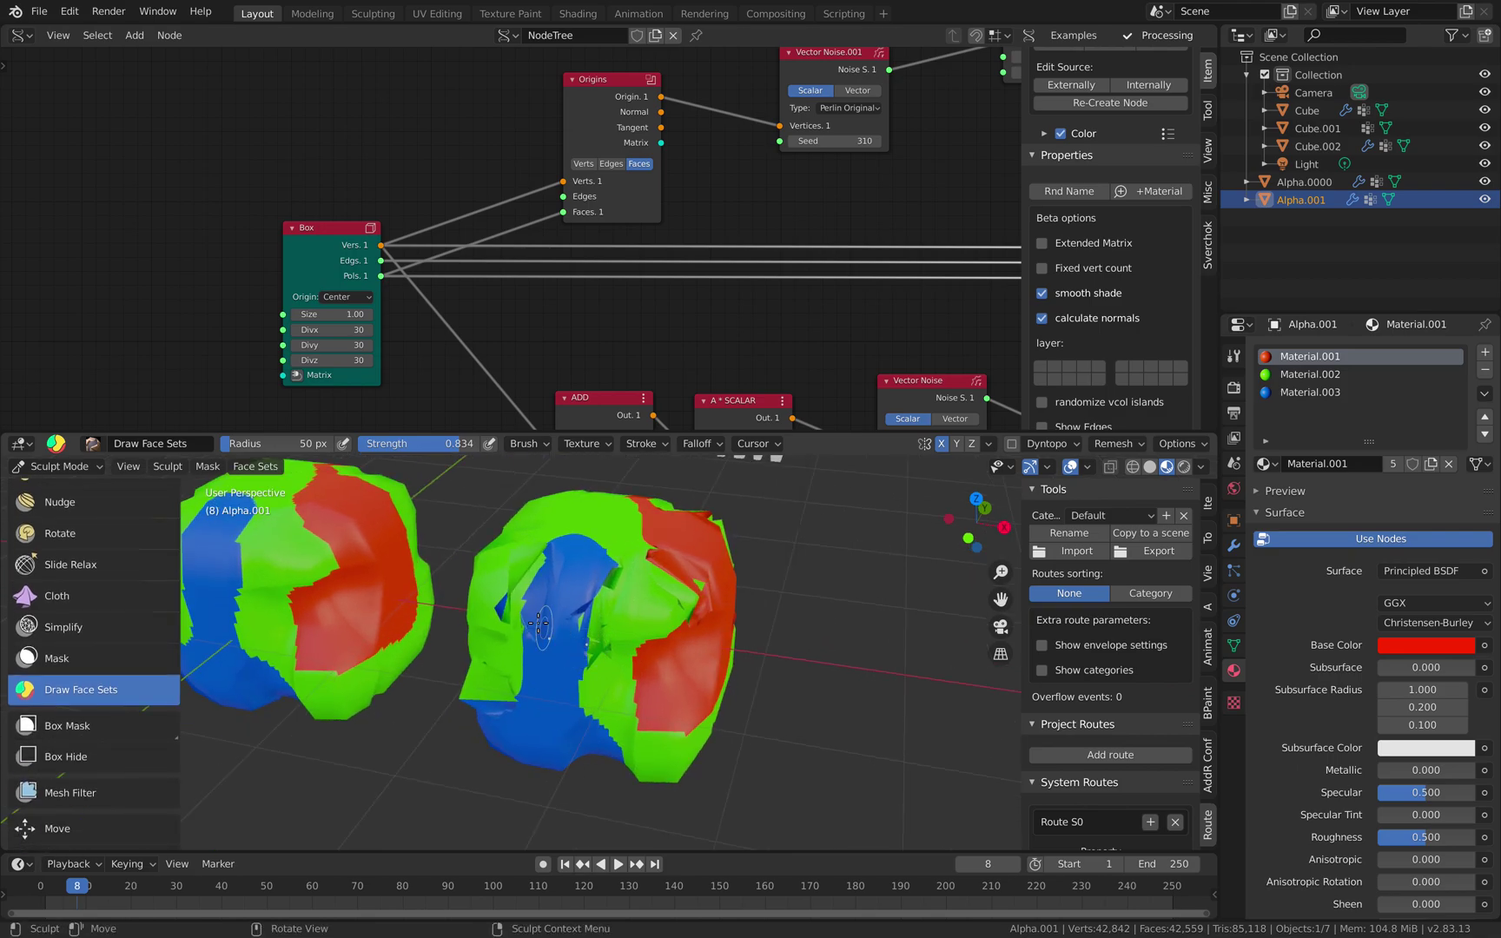
scroll(595, 599, "down", 2)
left_click(257, 467)
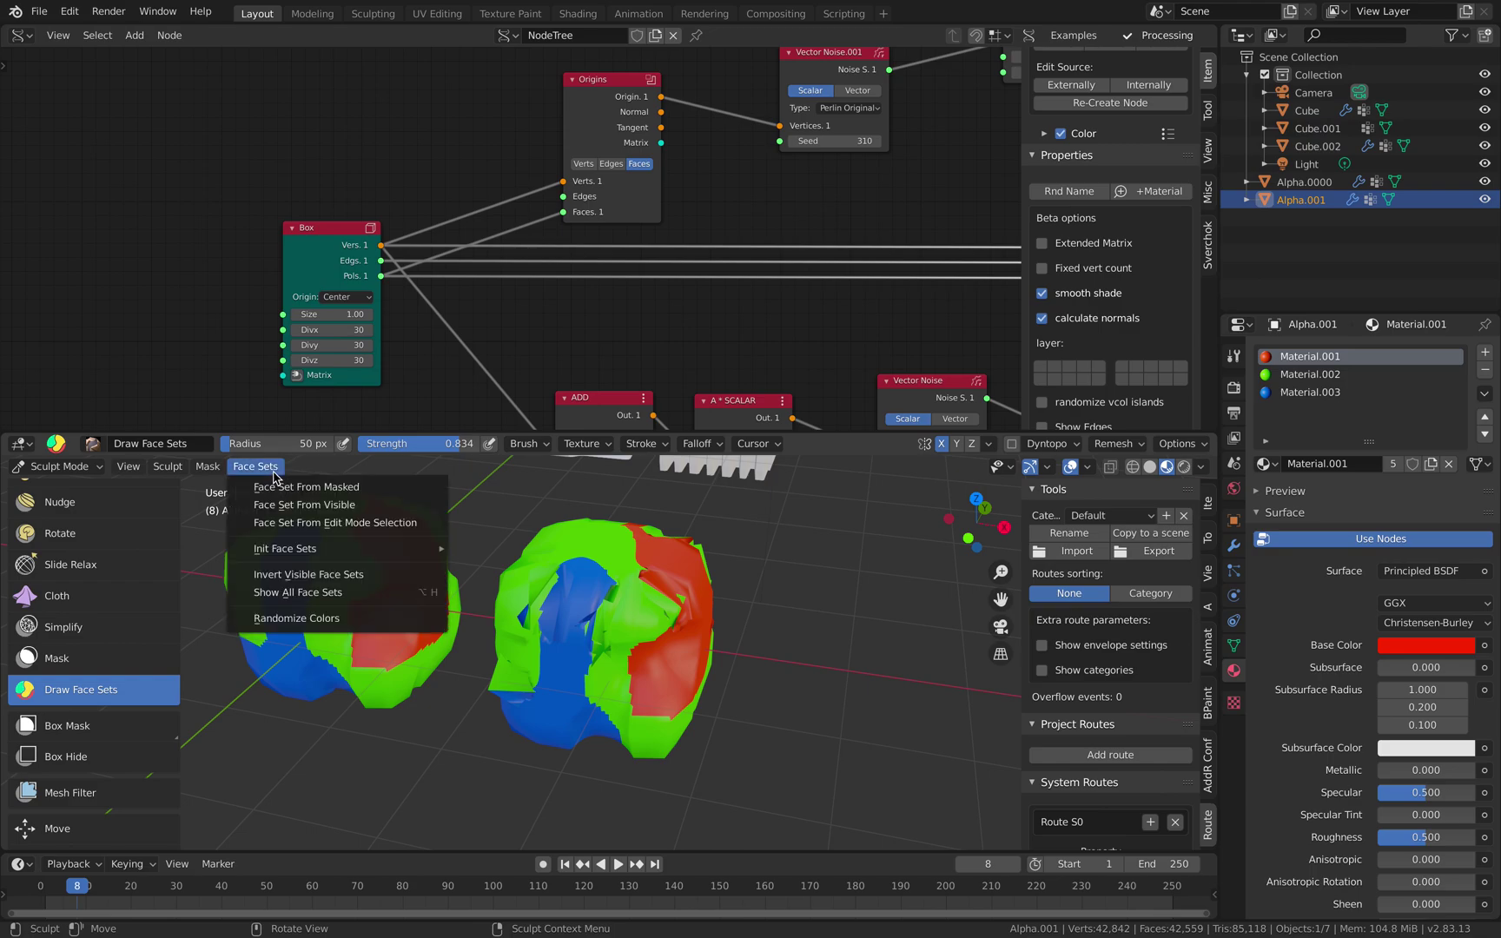
left_click(323, 619)
left_click(1162, 469)
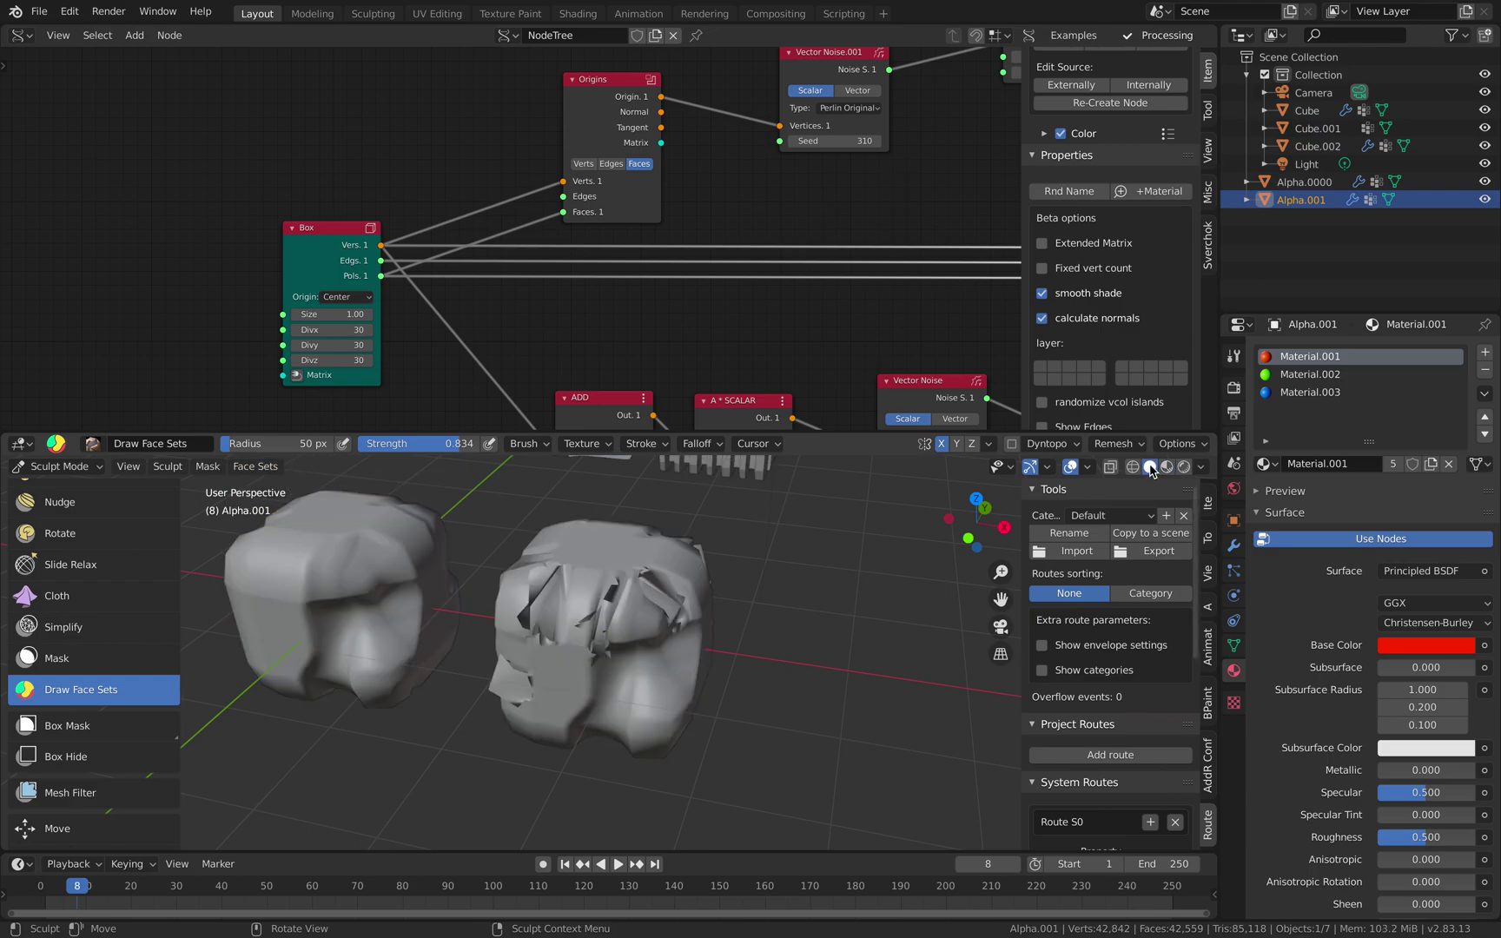
Leave Sculpt Mode for Object Mode, then re-enter it with the Draw Face Sets brush active
left_click(57, 469)
left_click(63, 487)
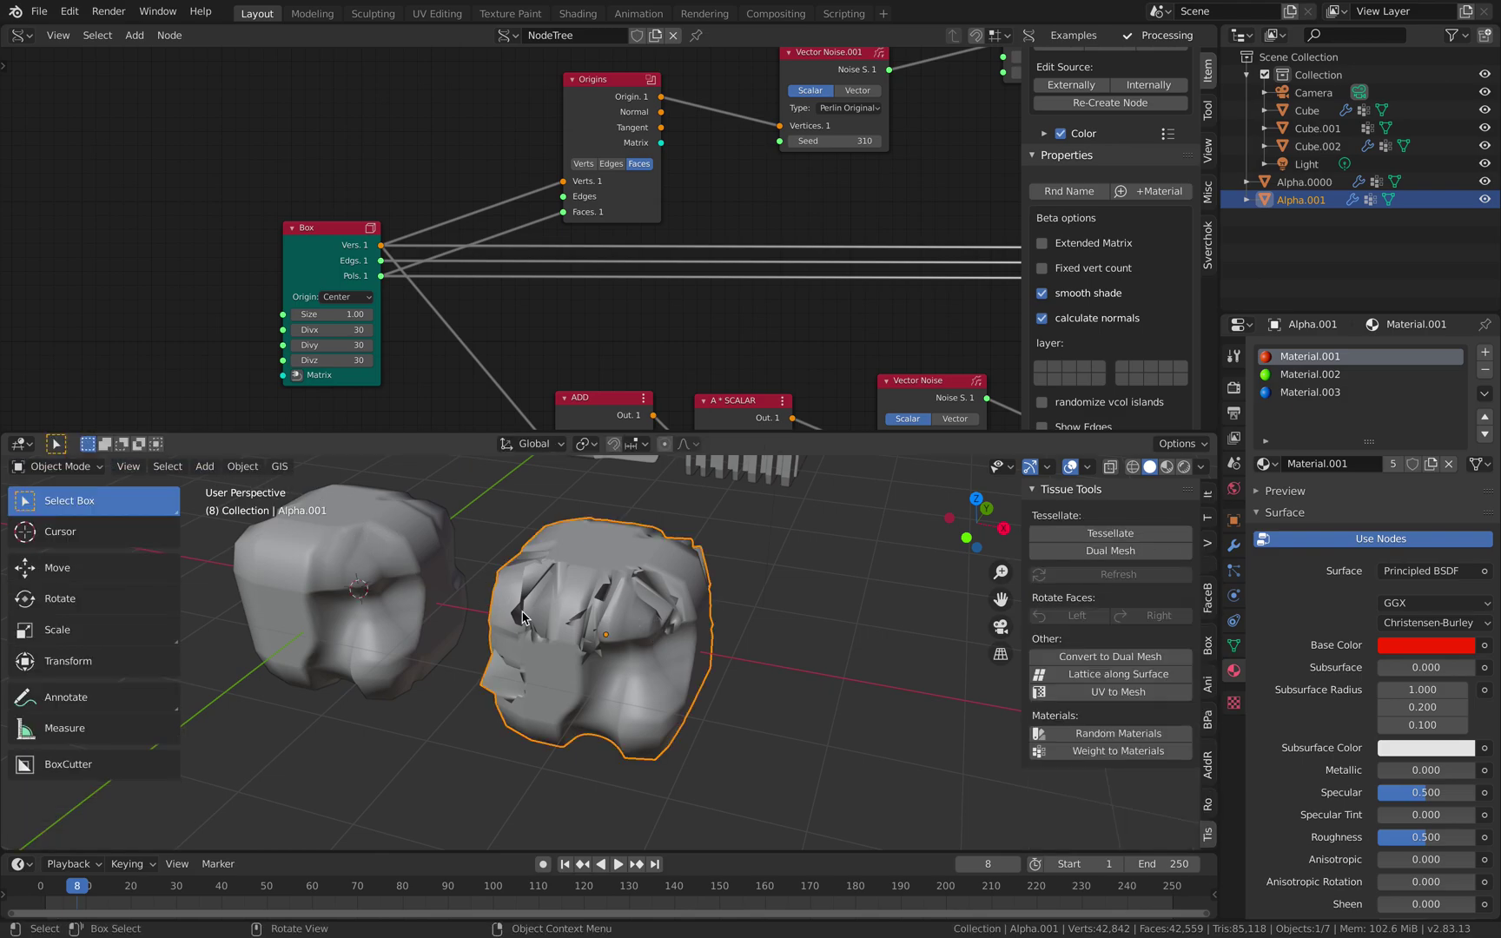
left_click(57, 467)
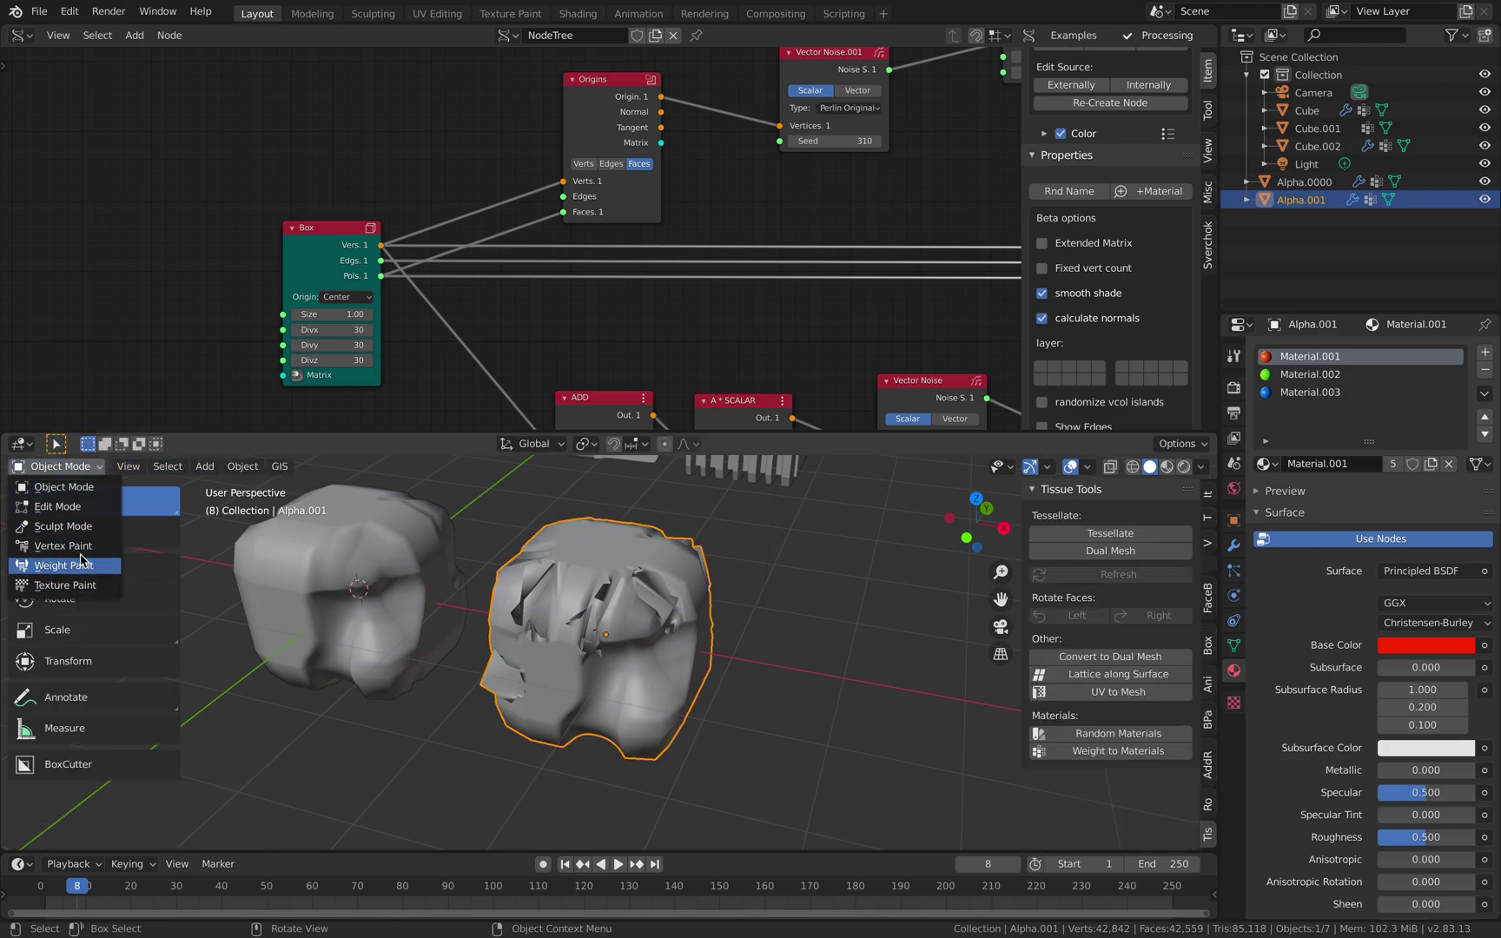
left_click(78, 527)
scroll(103, 762, "down", 8)
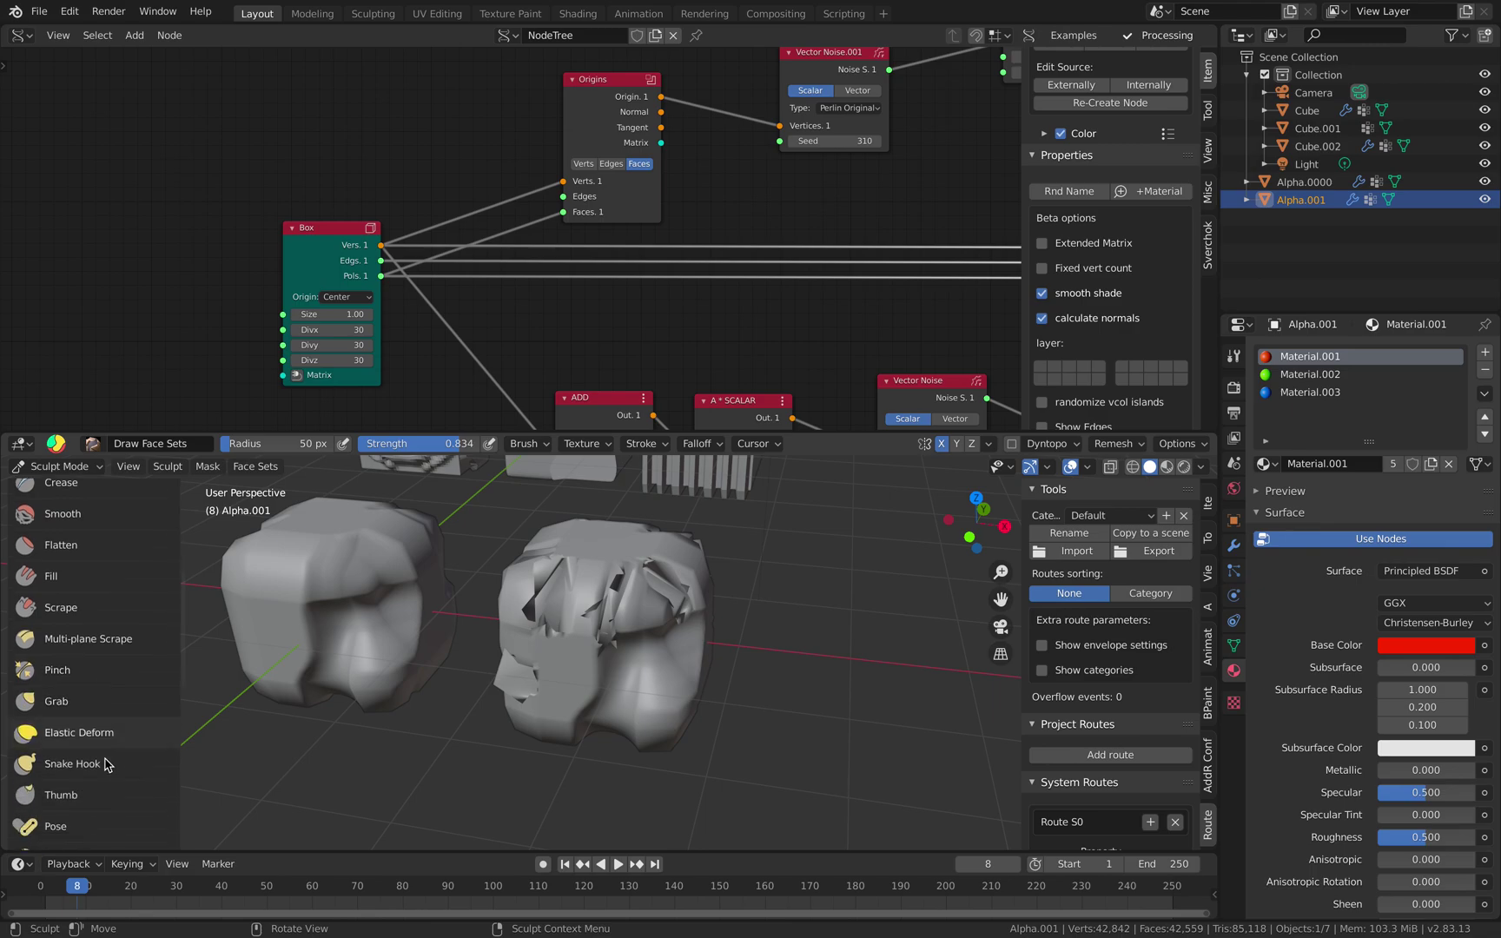
scroll(103, 762, "down", 4)
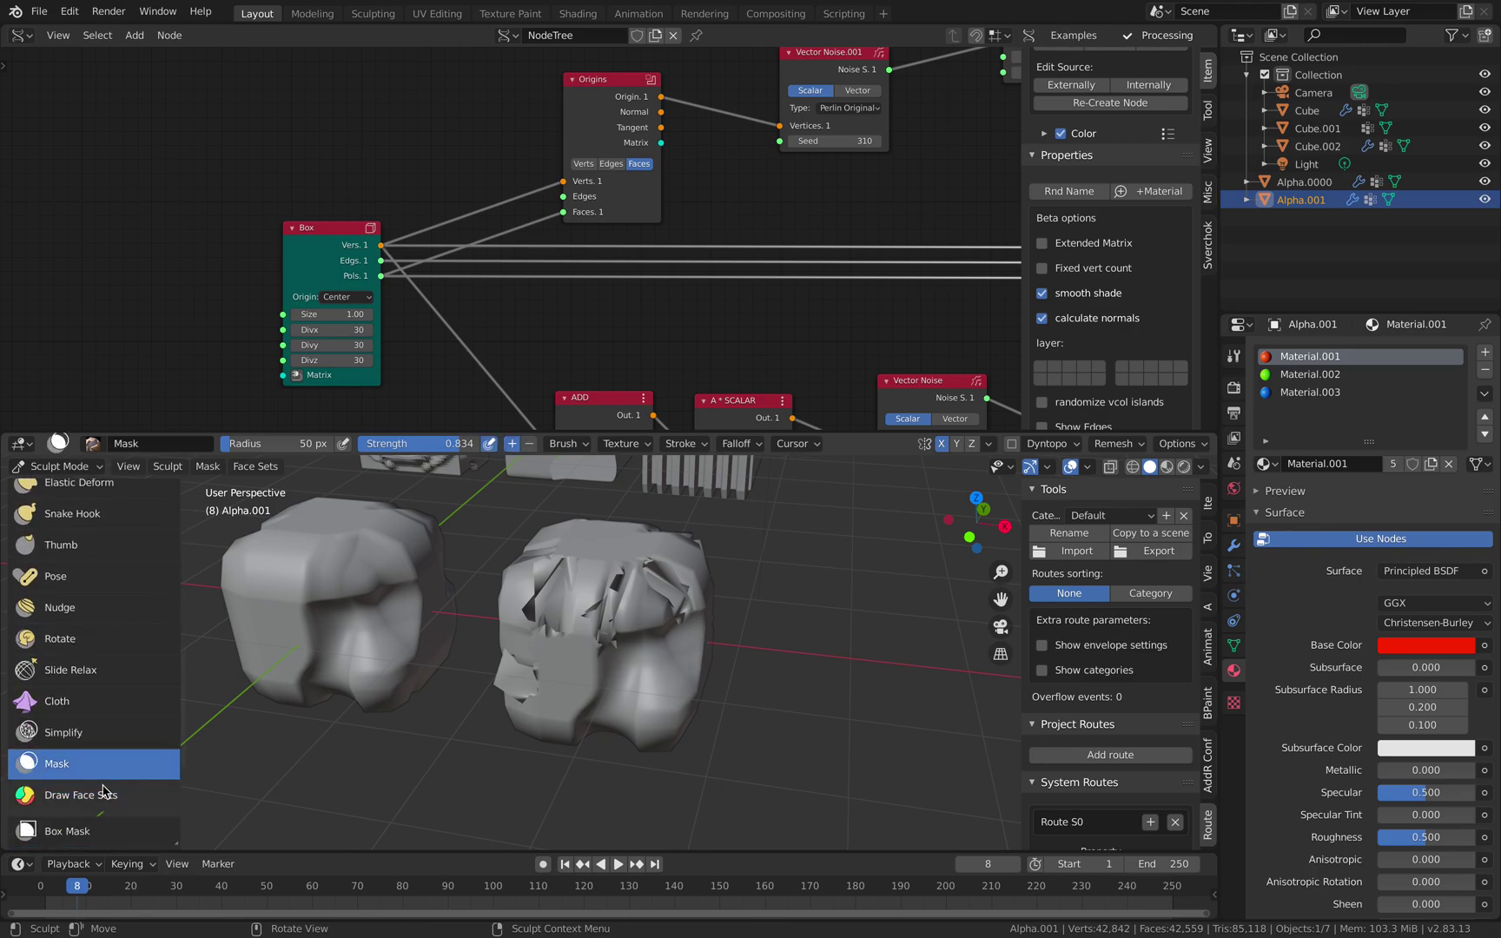
Initialize the face sets of the smoothed copy by materials again
left_click(256, 466)
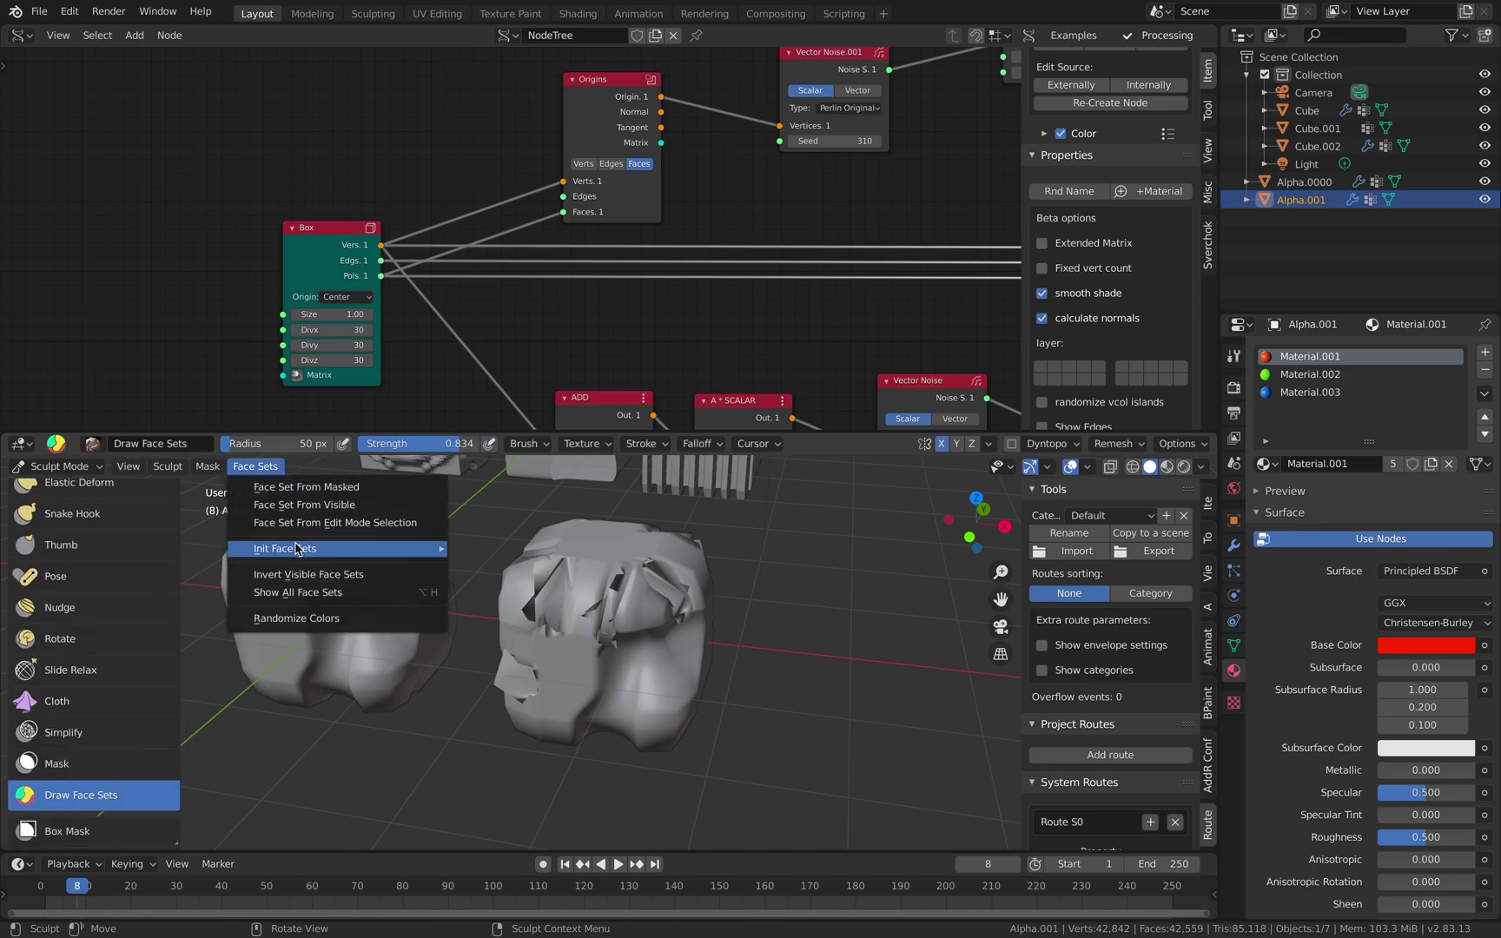
mouse_move(335, 548)
left_click(519, 565)
mouse_move(590, 613)
middle_mouse_down()
mouse_move(645, 589)
mouse_move(595, 595)
middle_mouse_up()
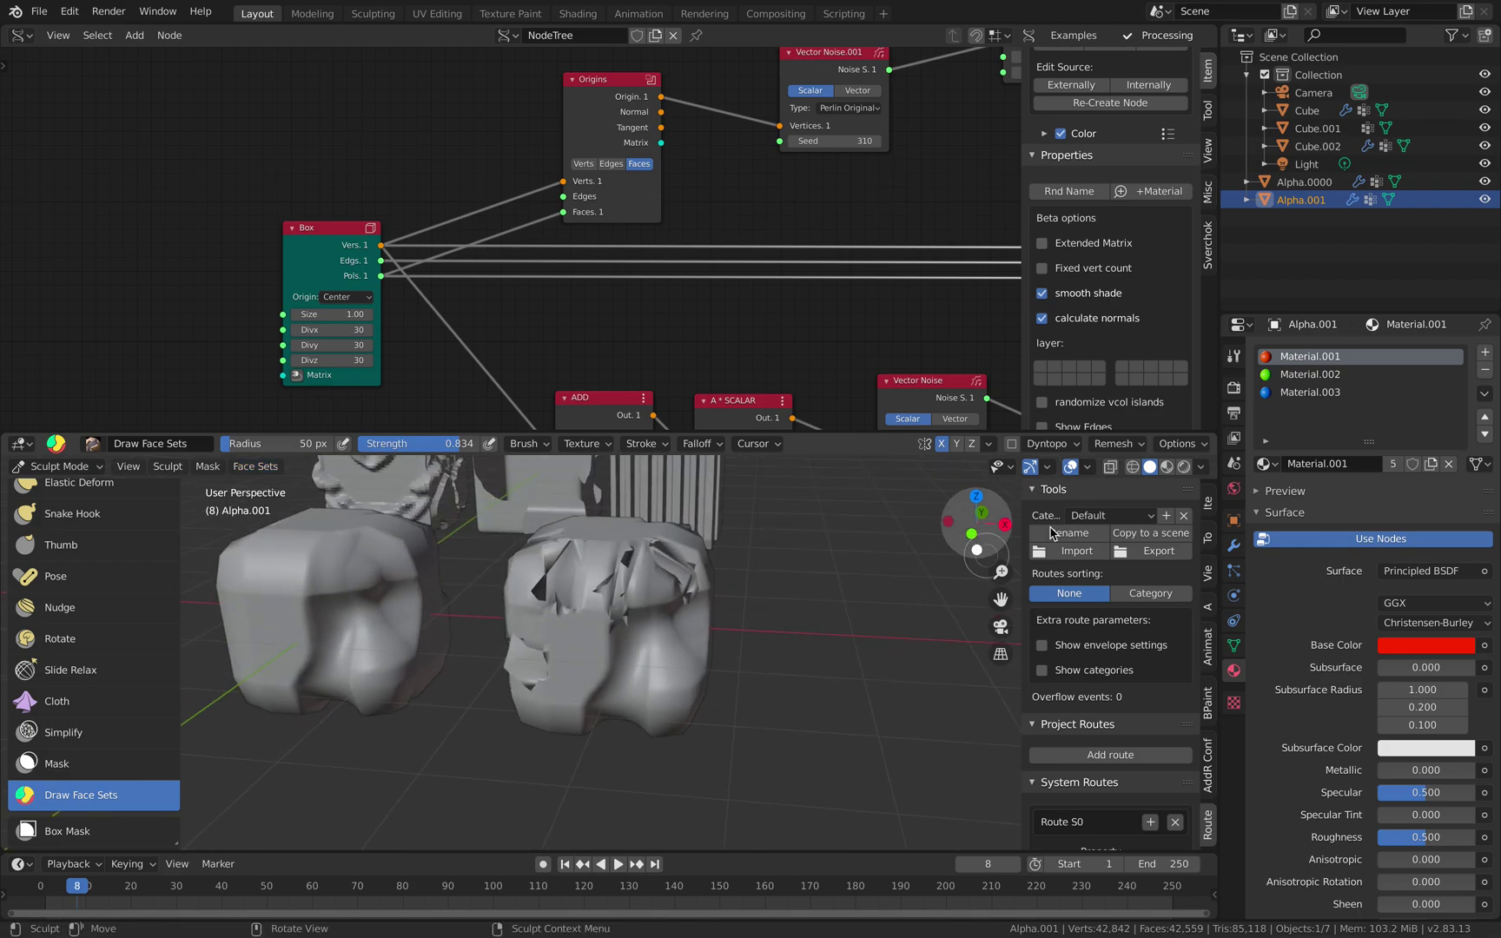
Compare the two meshes in material preview, wireframe and solid shading, ending in solid
left_click(1167, 466)
left_click(1151, 467)
left_click(1169, 467)
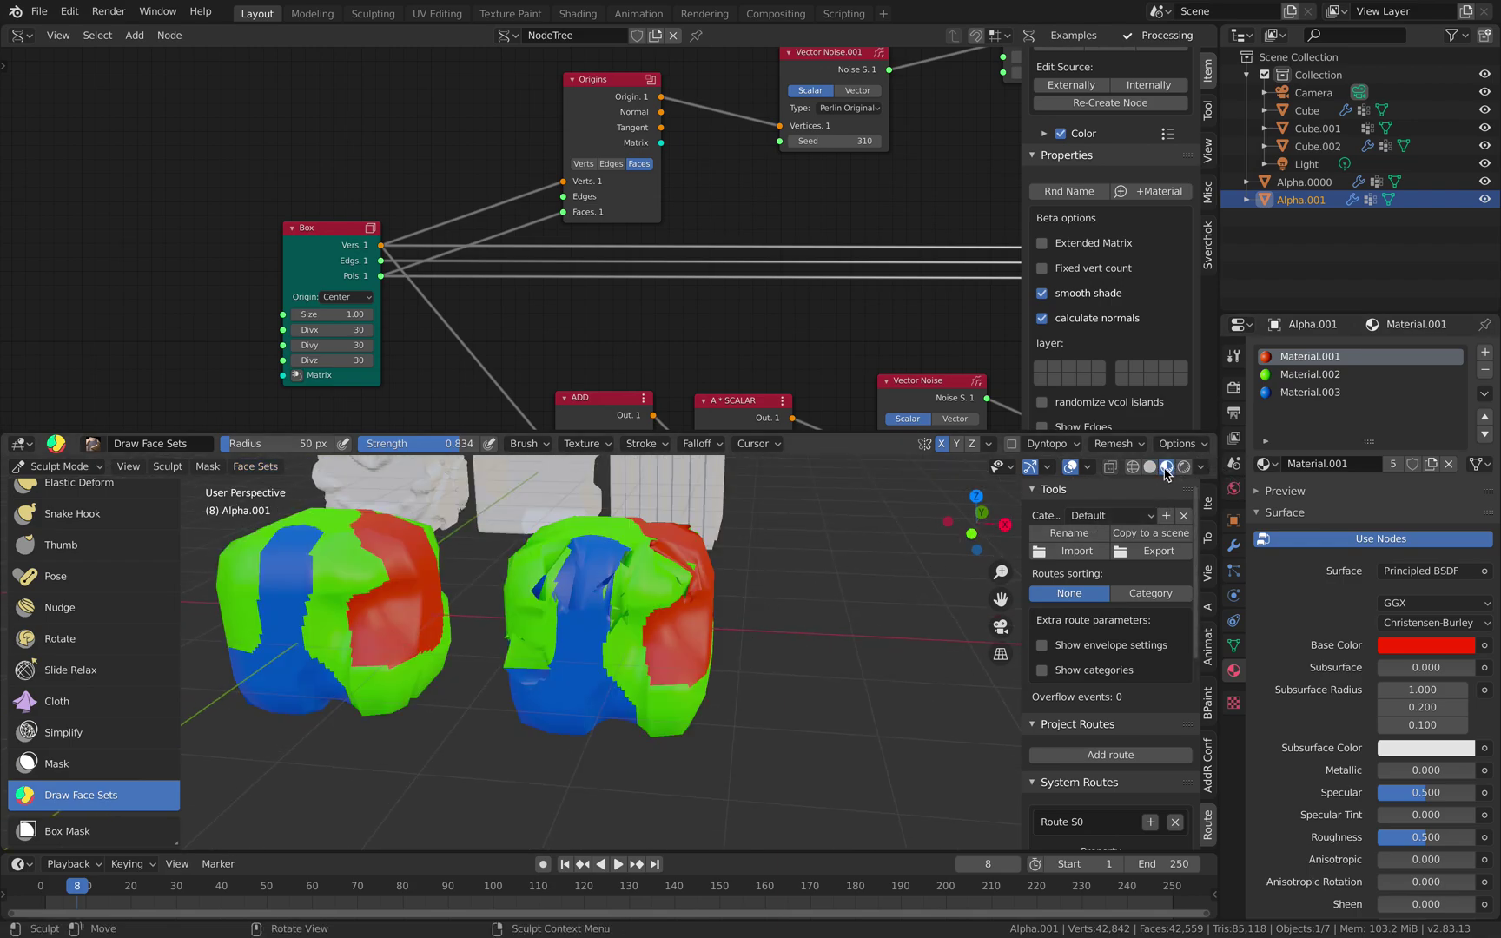
left_click(1133, 468)
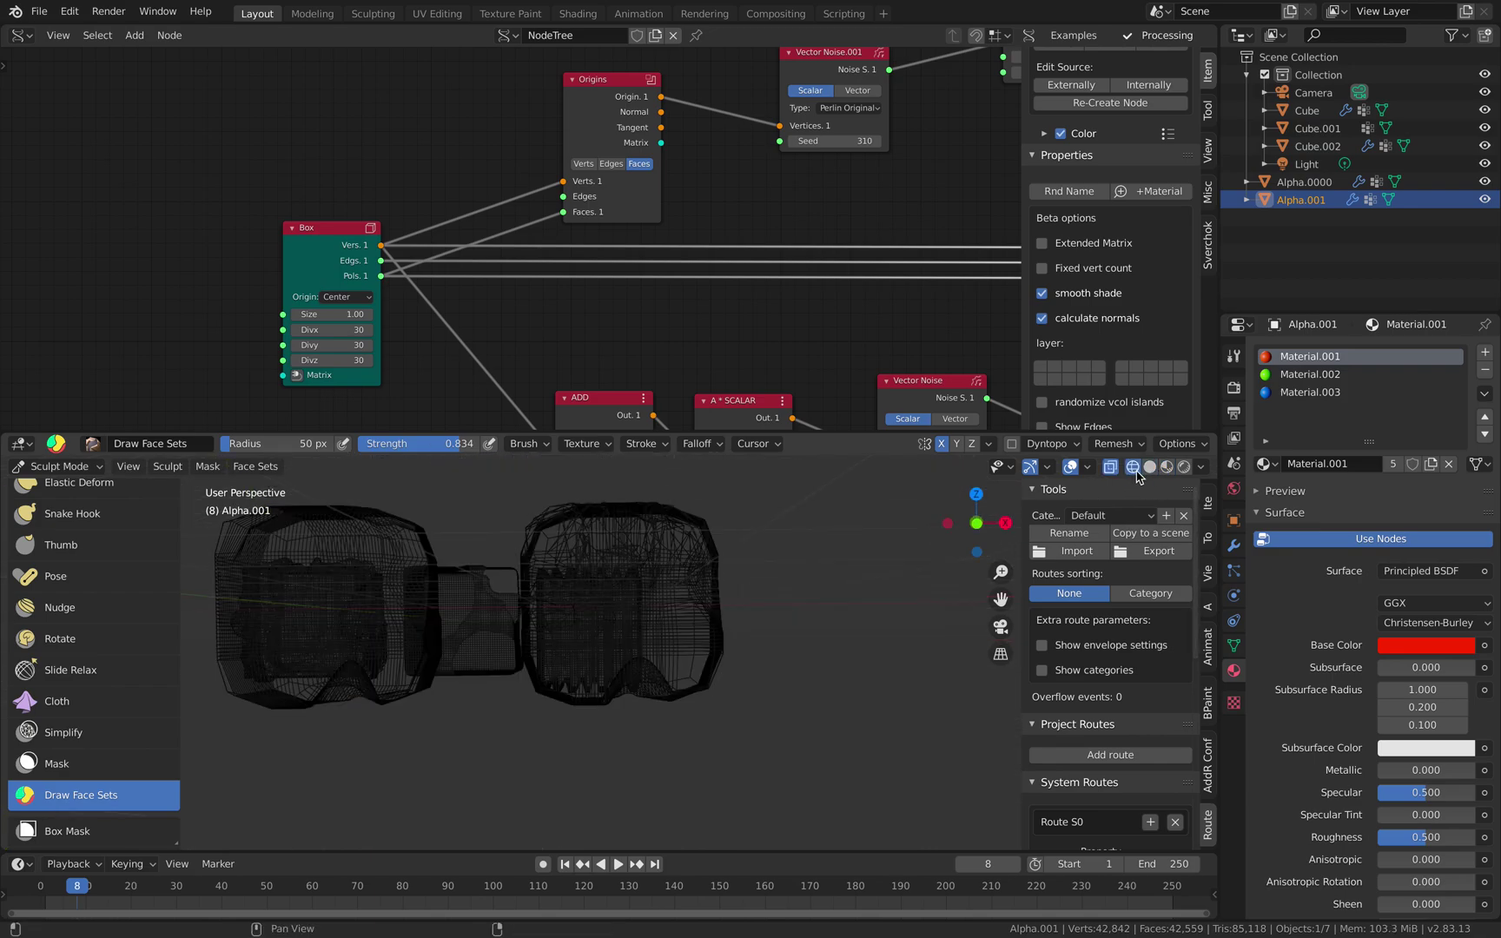
left_click(1150, 468)
middle_click_drag(748, 551, 680, 606)
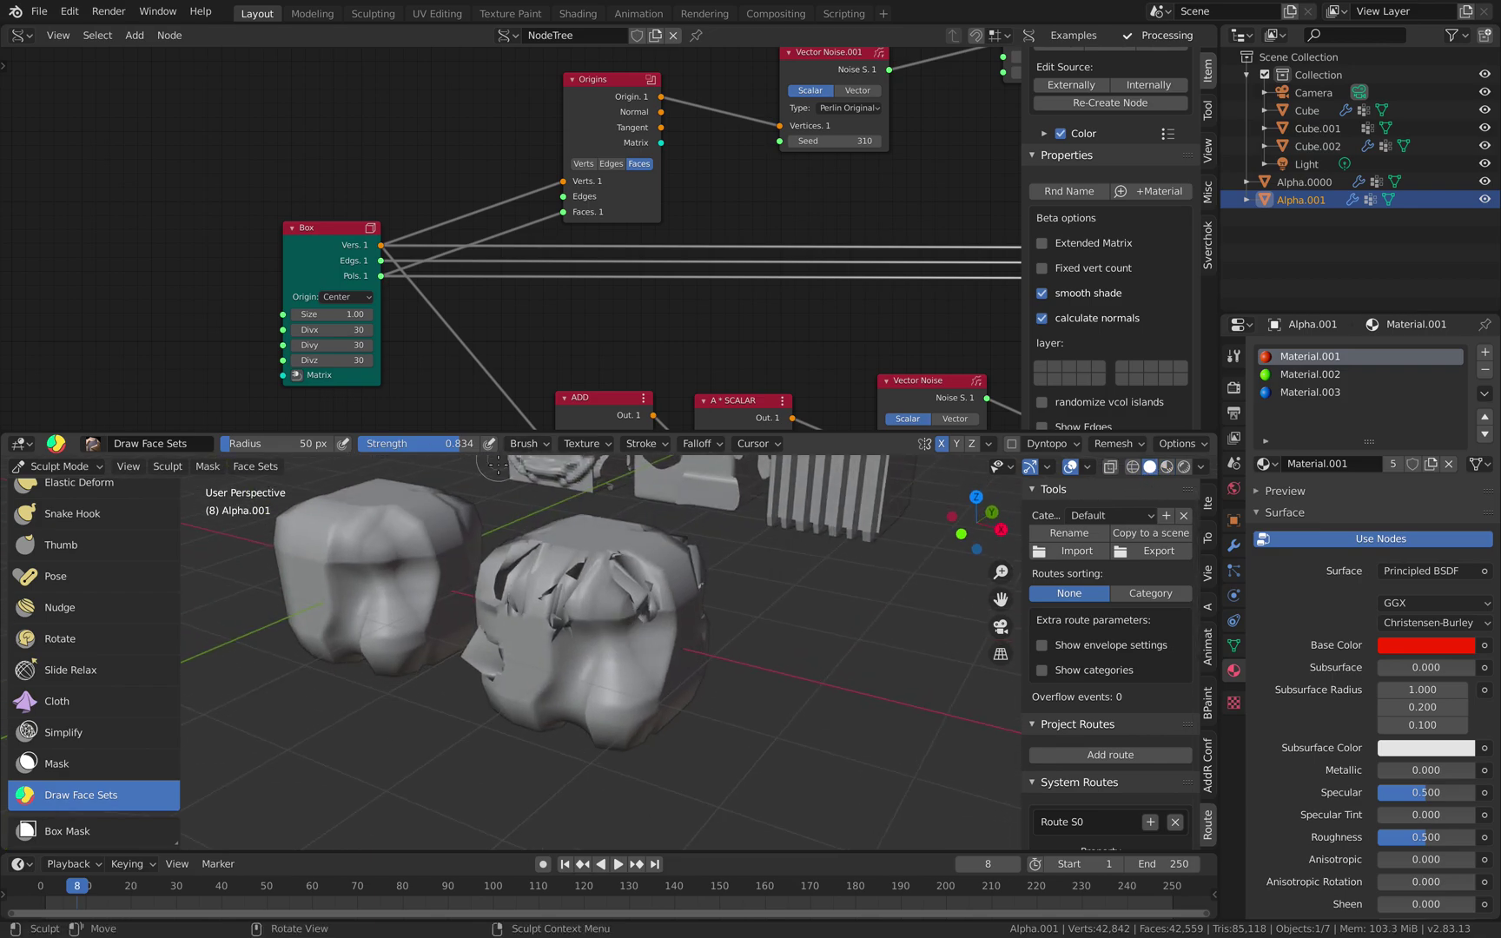
Return the sculpted copy from Sculpt Mode to Object Mode
left_click(60, 466)
left_click(43, 487)
scroll(536, 615, "down", 4)
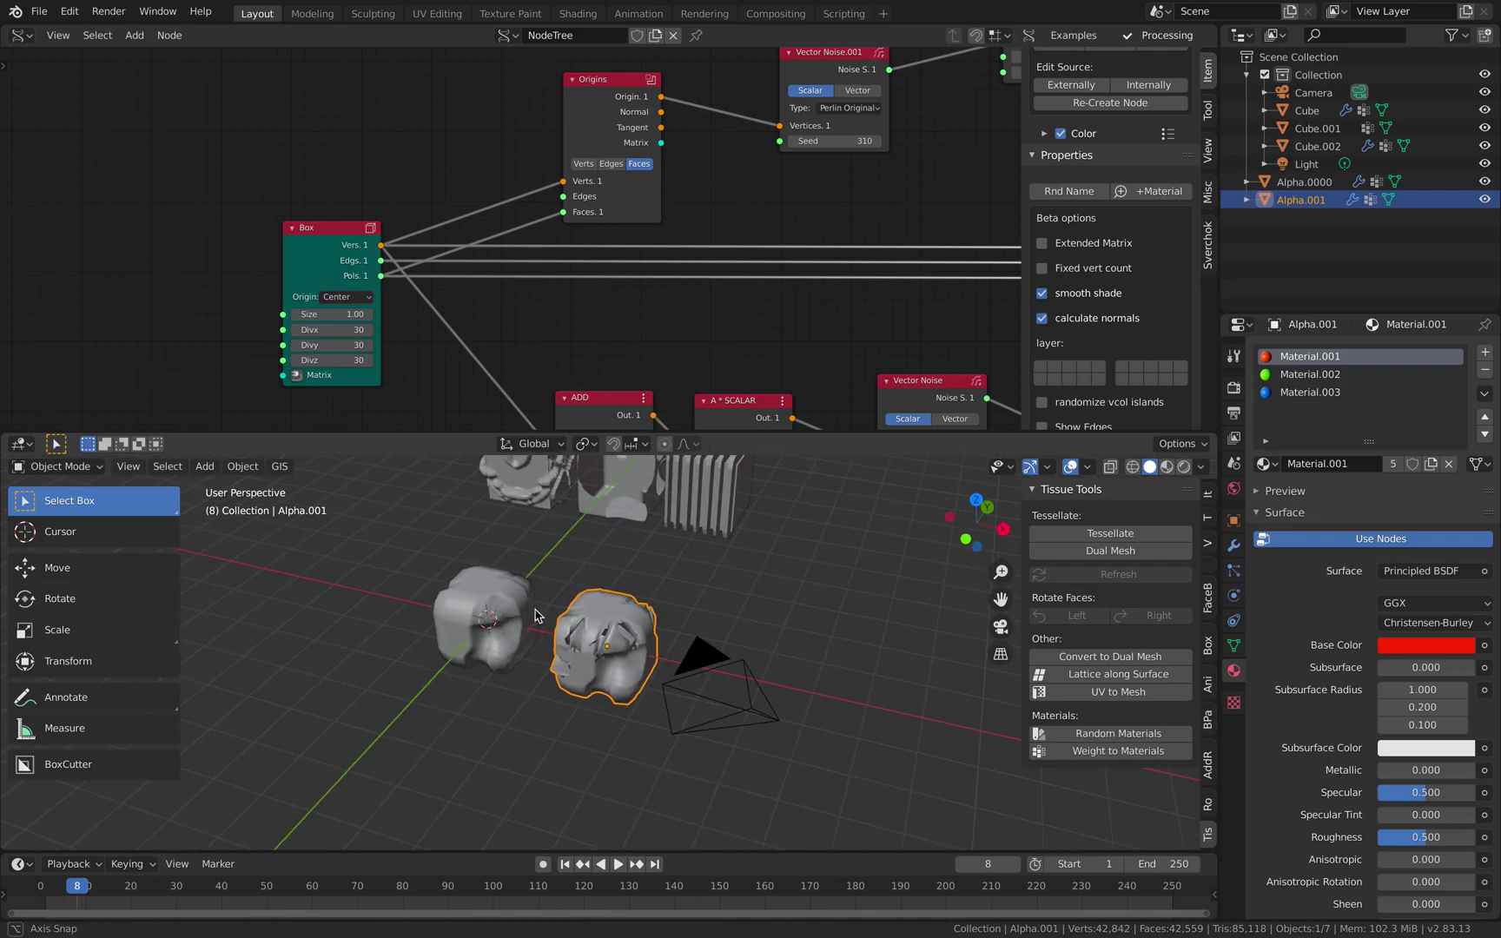
scroll(680, 328, "down", 3)
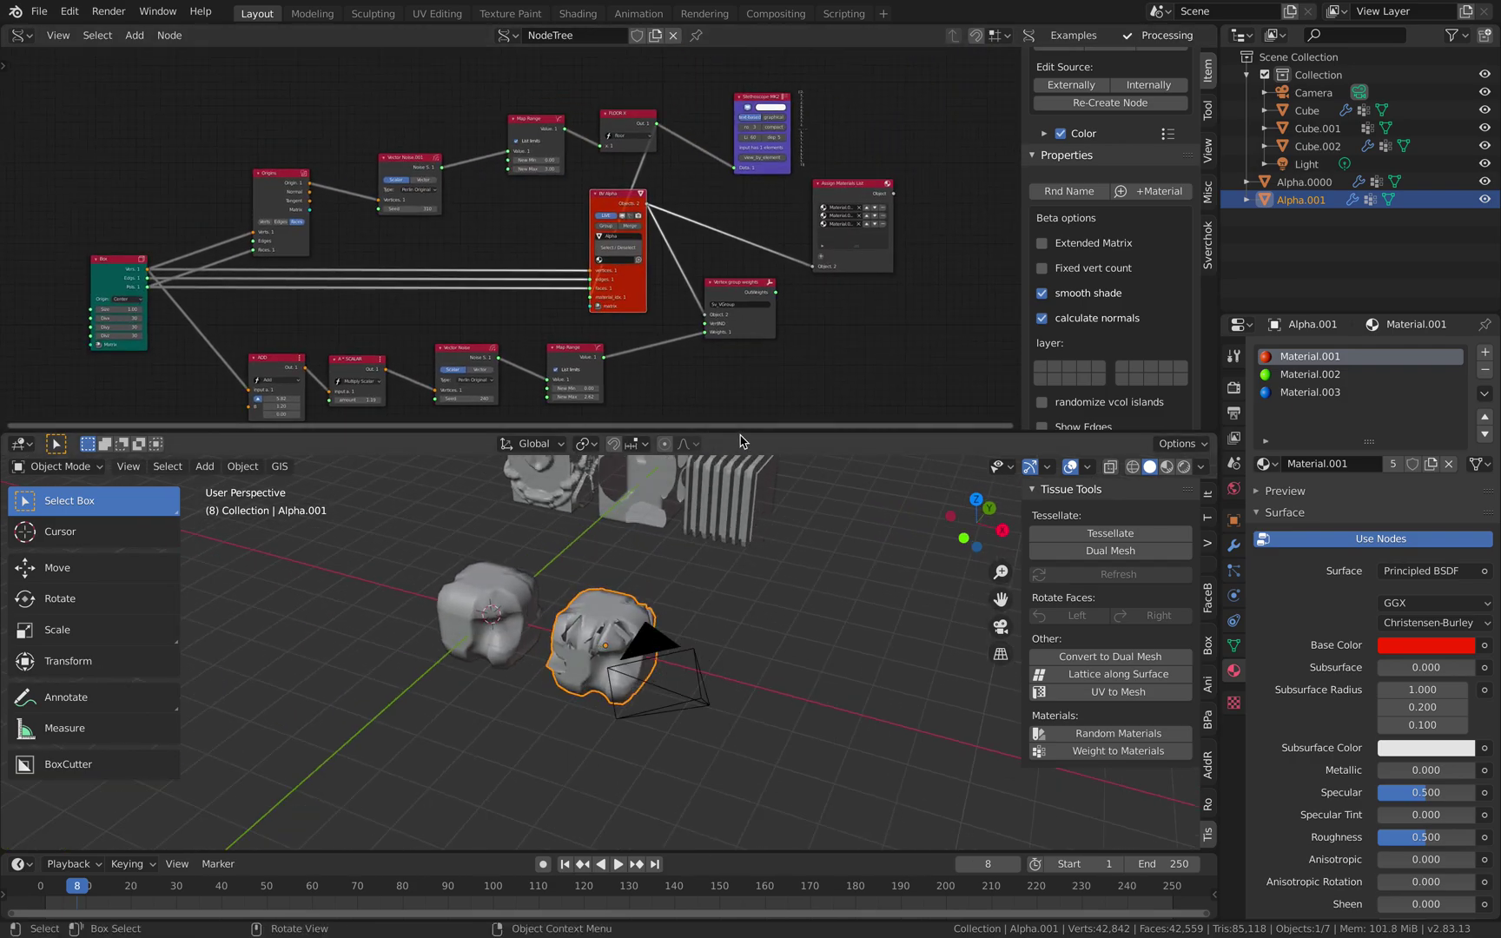
Enlarge the 3D viewport slightly and hide the node editor's sidebar
left_click_drag(740, 431, 736, 405)
scroll(730, 506, "up", 3)
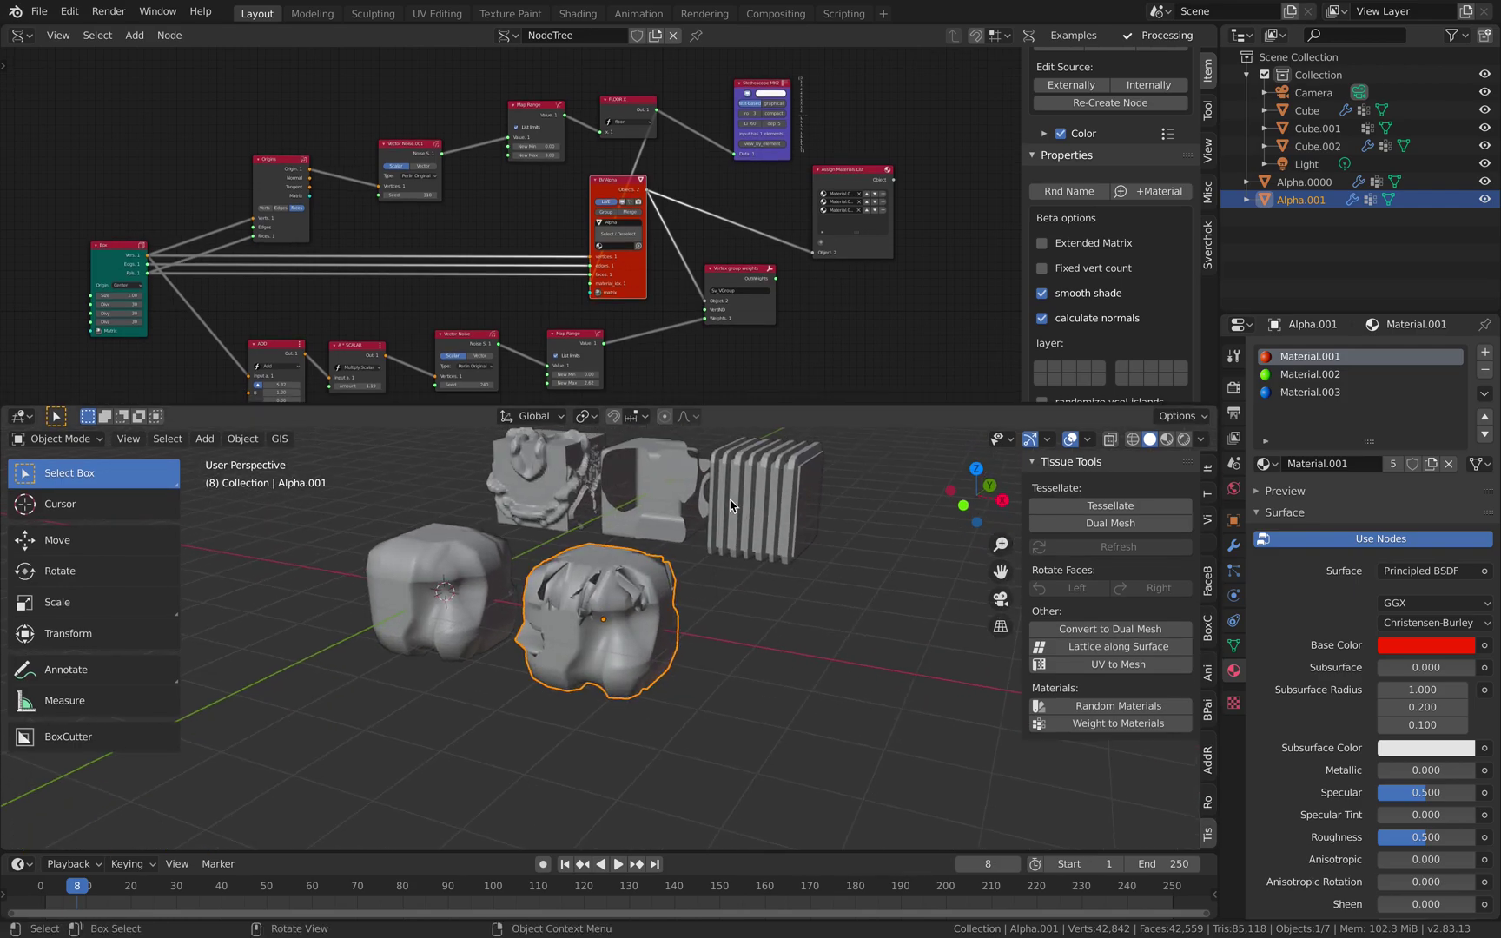
scroll(742, 547, "up", 4)
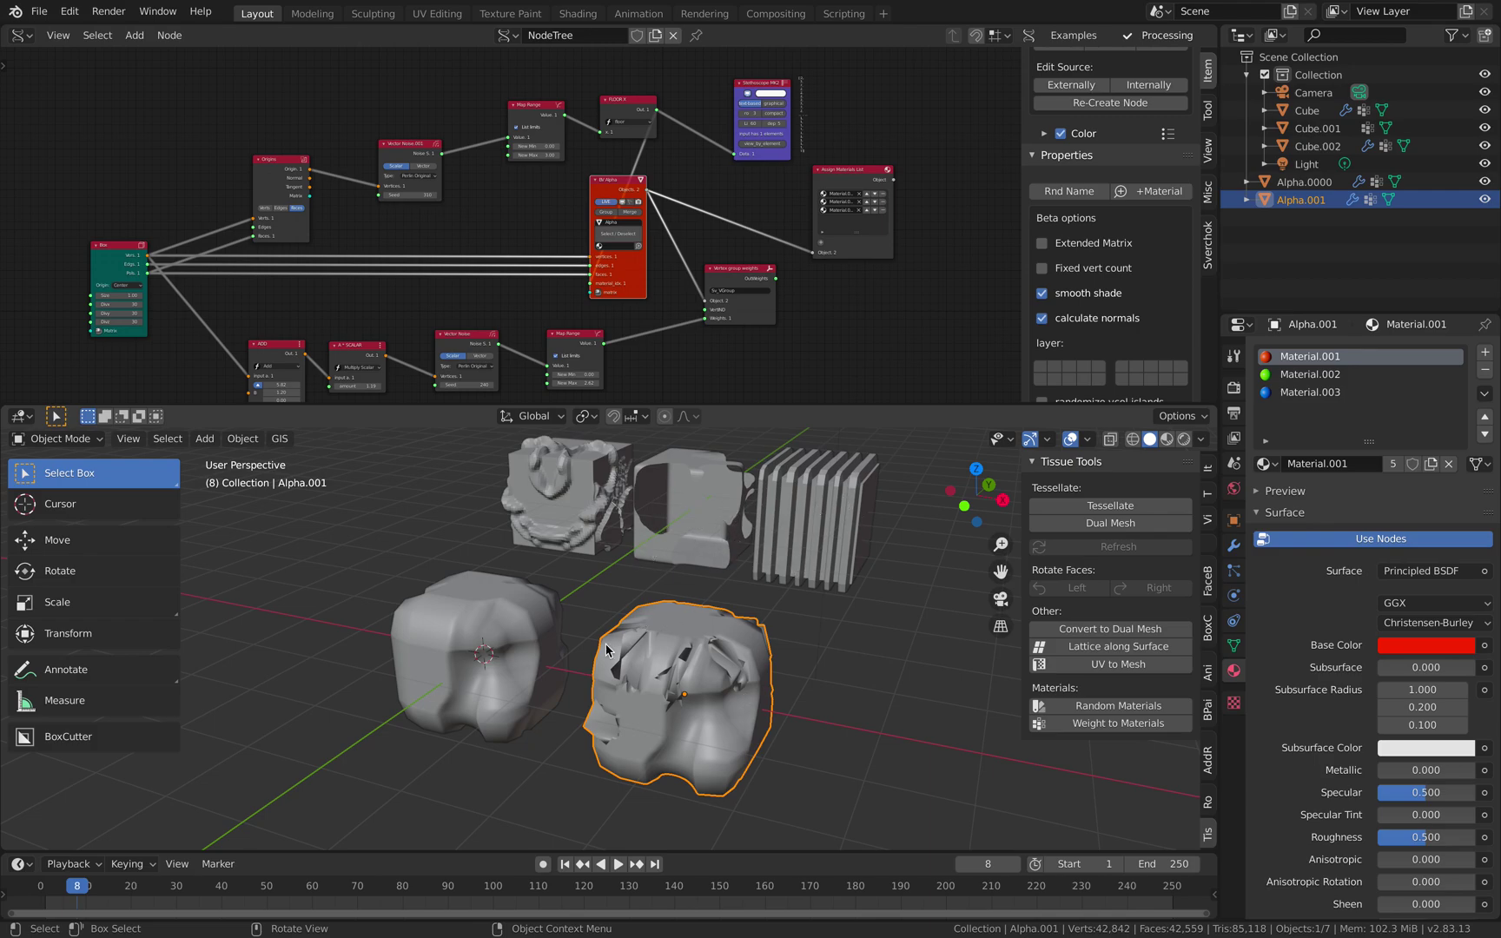
middle_click_drag(605, 650, 645, 676)
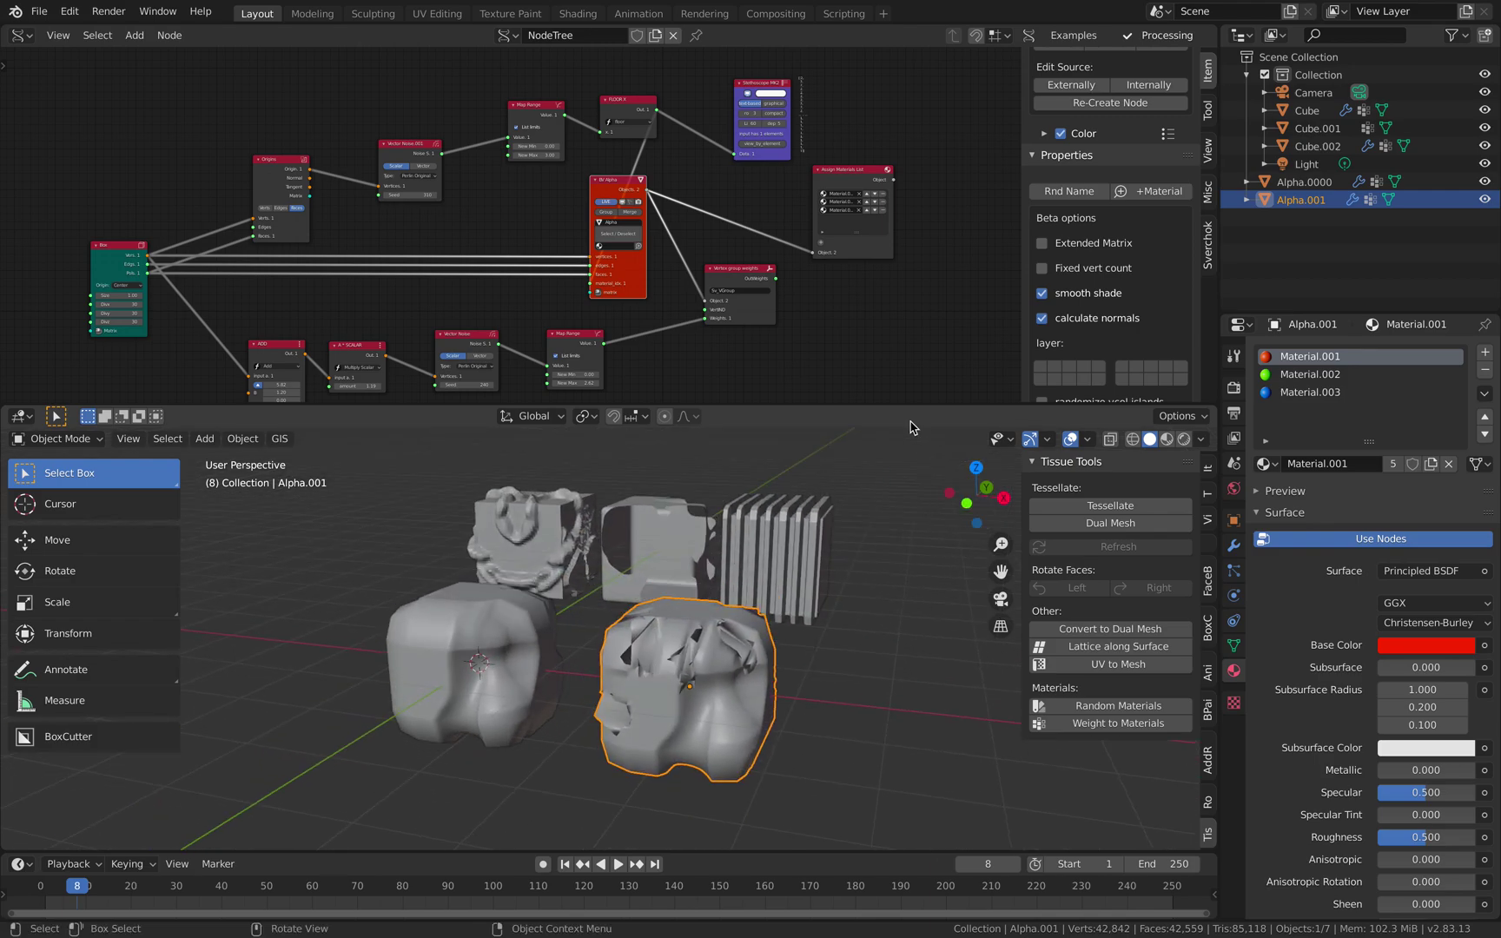
scroll(956, 287, "down", 1)
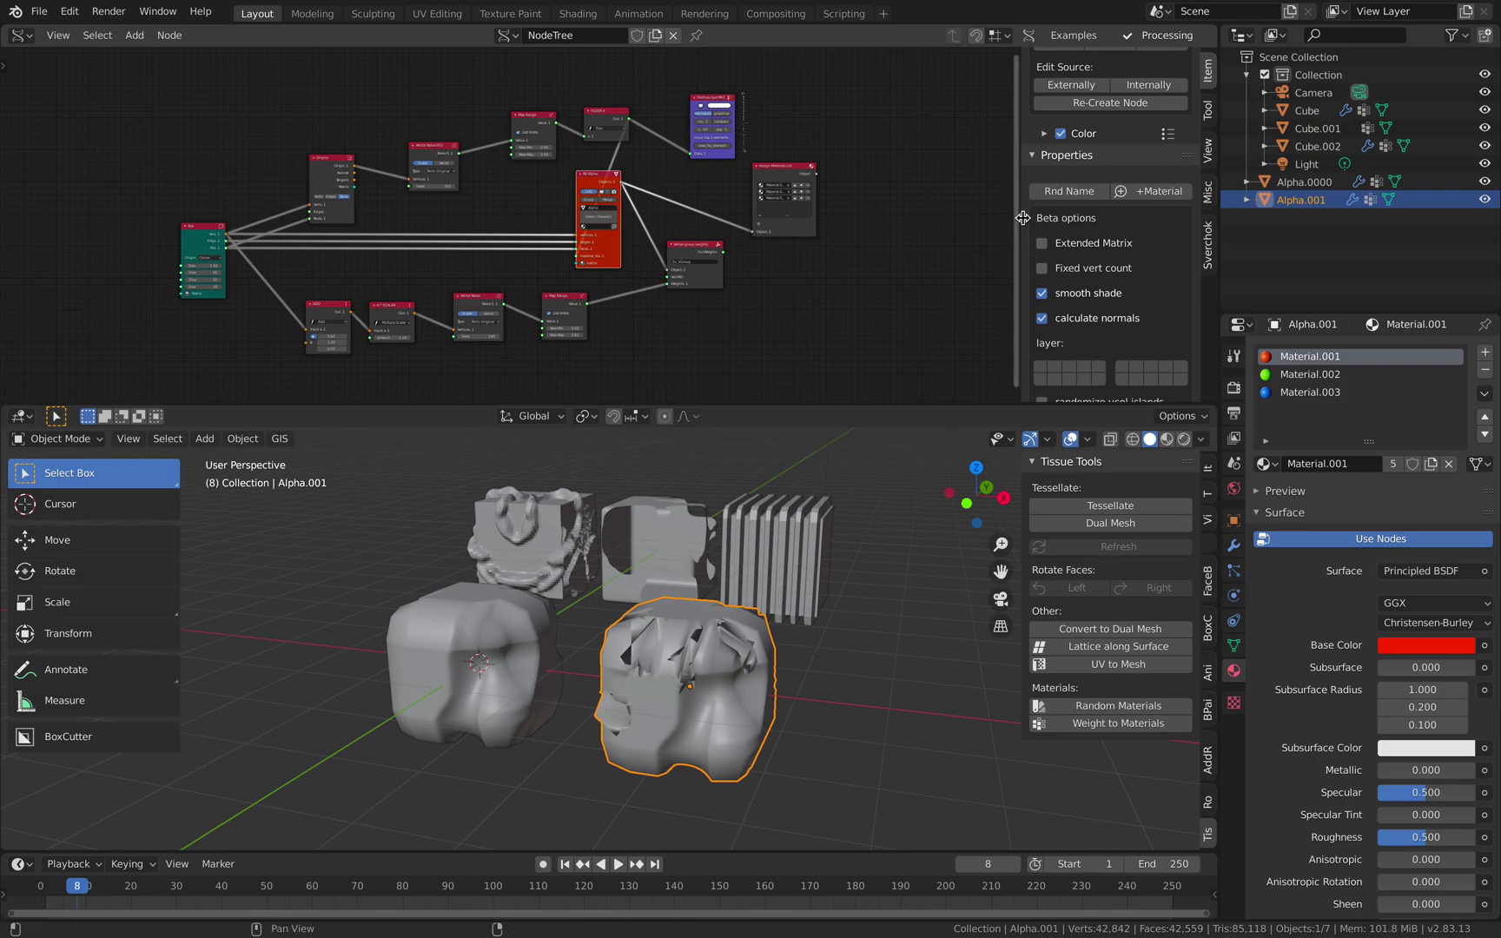
key("n")
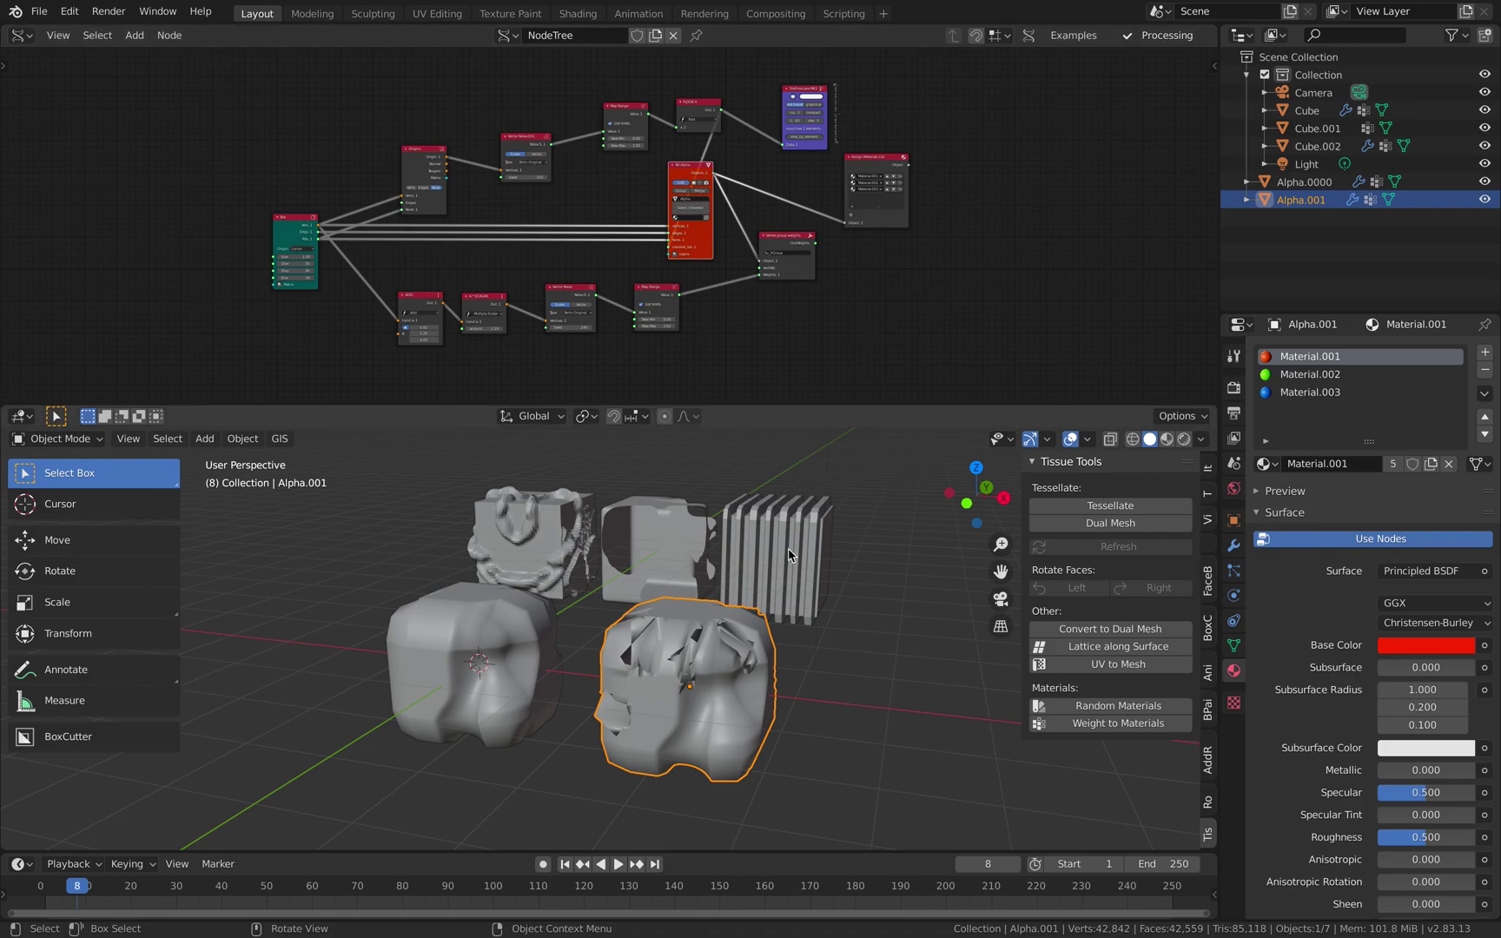
Enlarge the 3D viewport further over the node editor and bring the sculpted copy into close view
scroll(856, 573, "down", 1)
middle_click_drag(855, 573, 740, 522, "shift")
left_click_drag(739, 404, 741, 288)
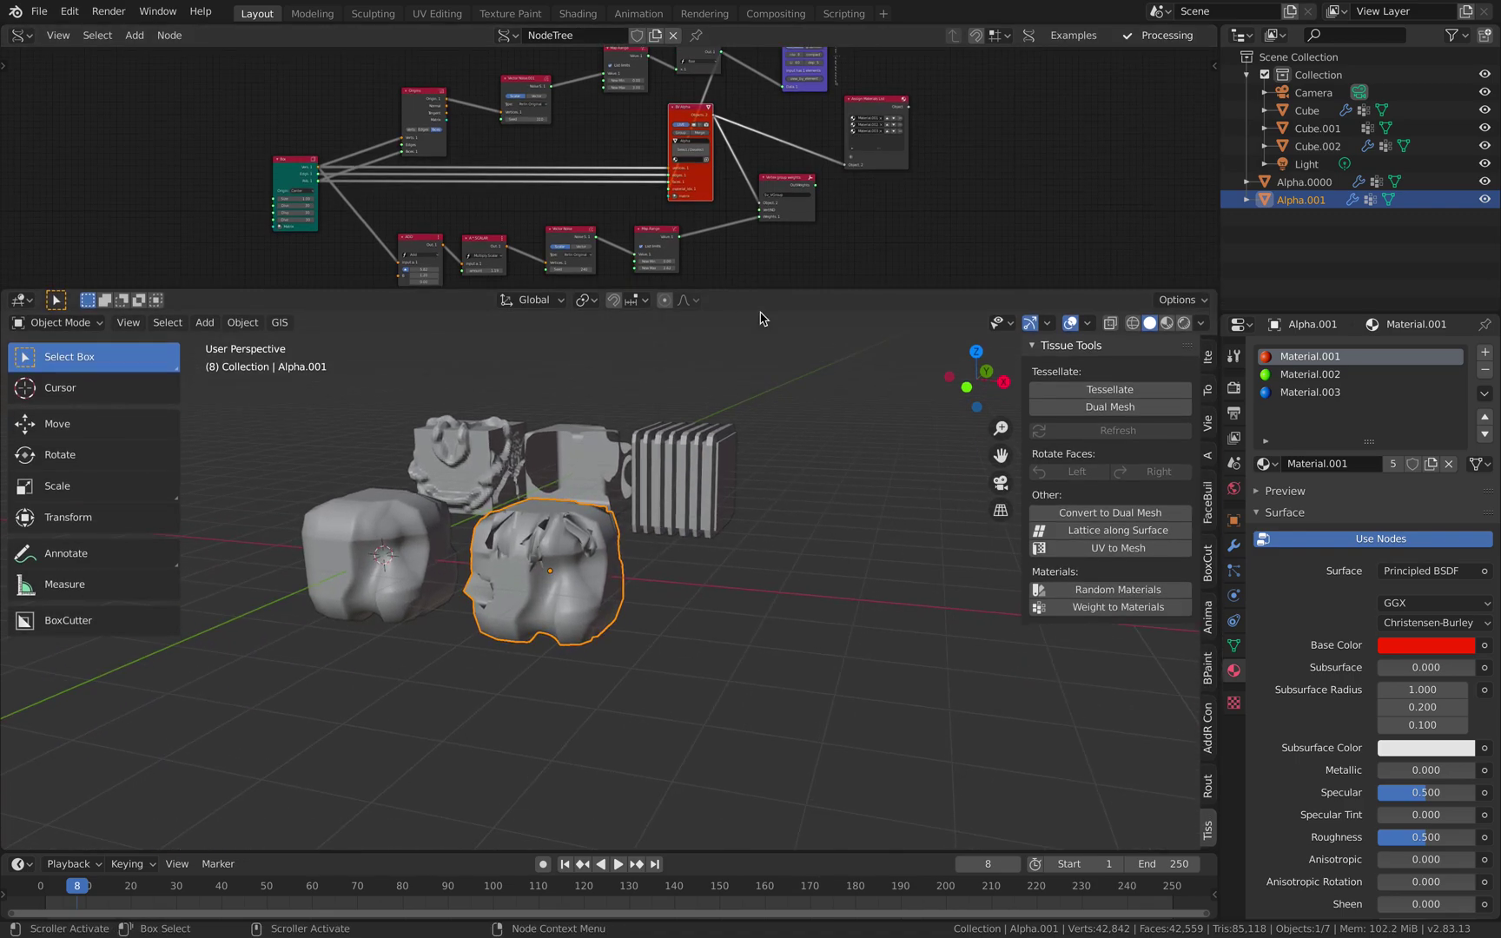
middle_click_drag(834, 384, 838, 417)
scroll(834, 441, "up", 2)
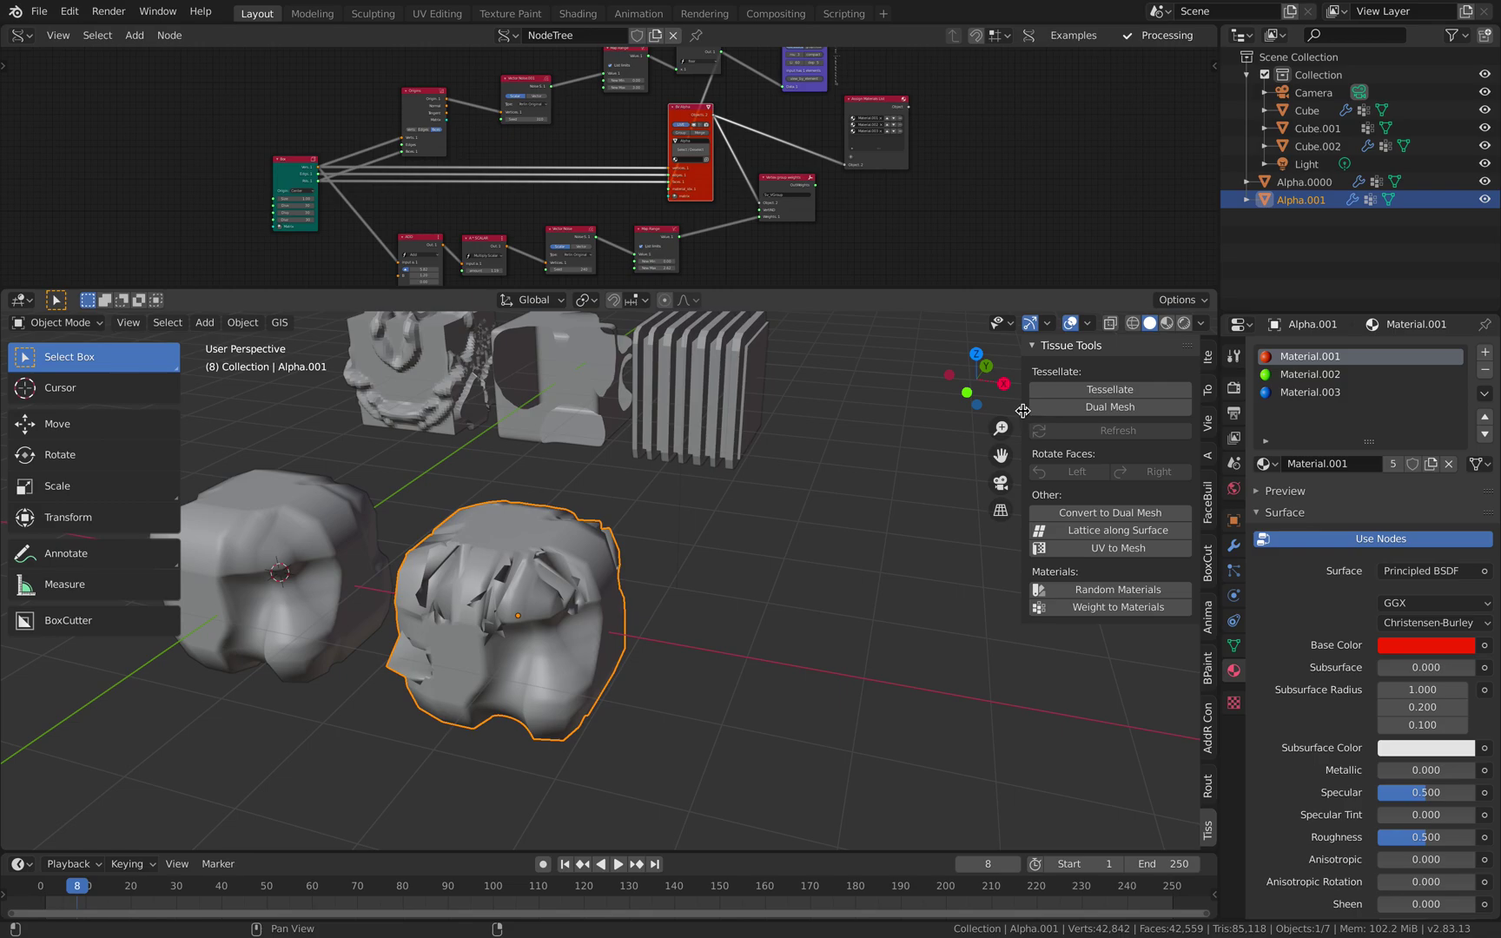
Collapse the 3D viewport's Tissue Tools sidebar and bring the original mesh and its sculpted copy into view
left_click_drag(1024, 411, 1256, 409)
middle_click_drag(874, 494, 897, 475)
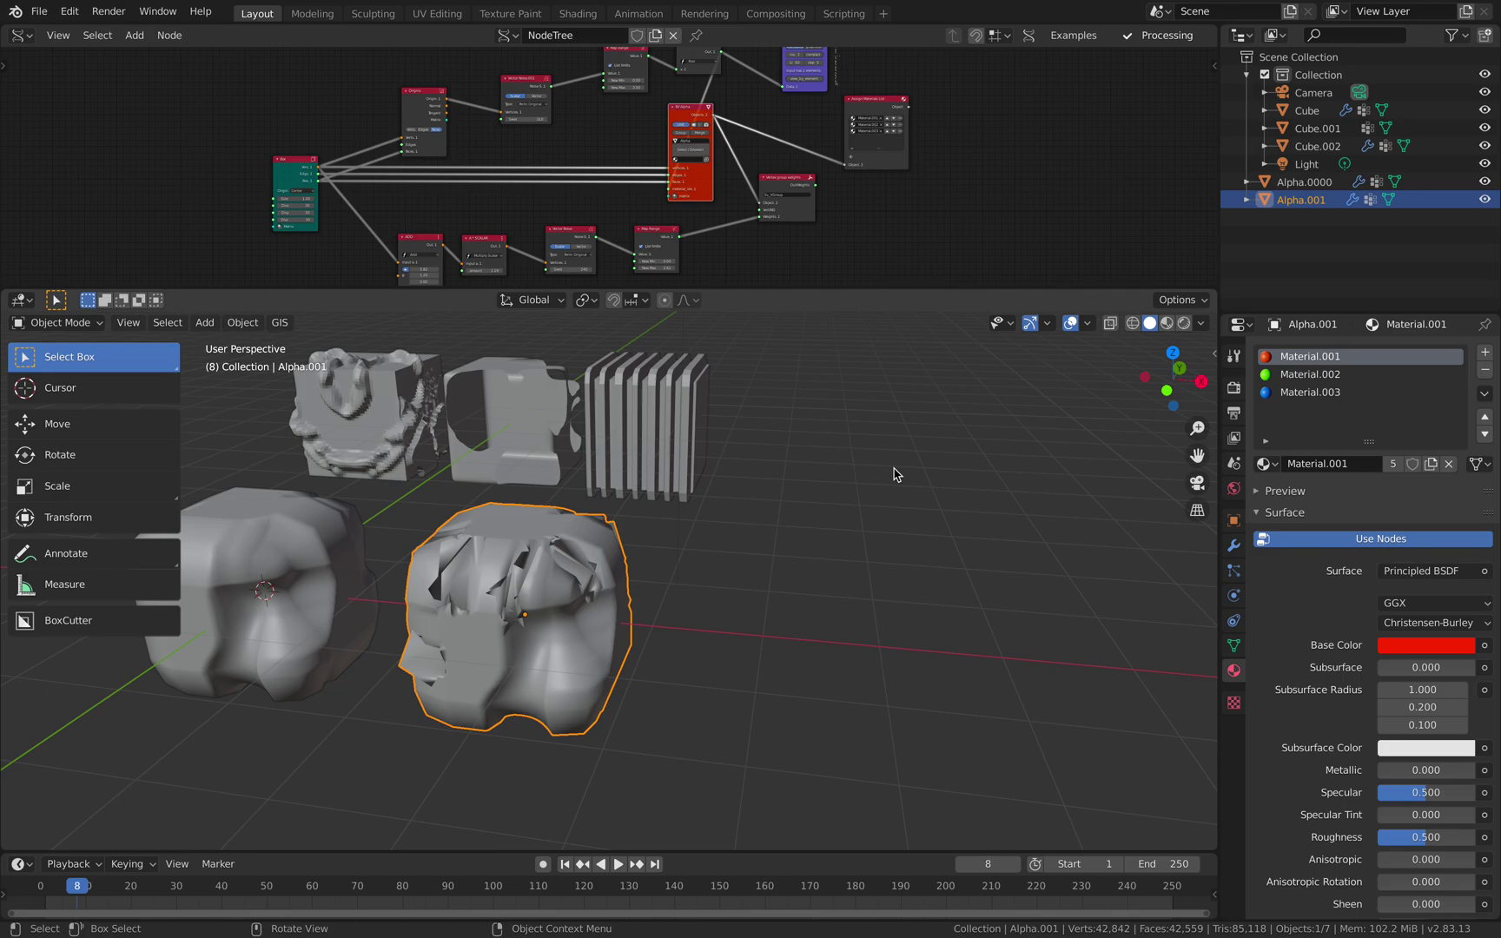
middle_click_drag(645, 580, 688, 560)
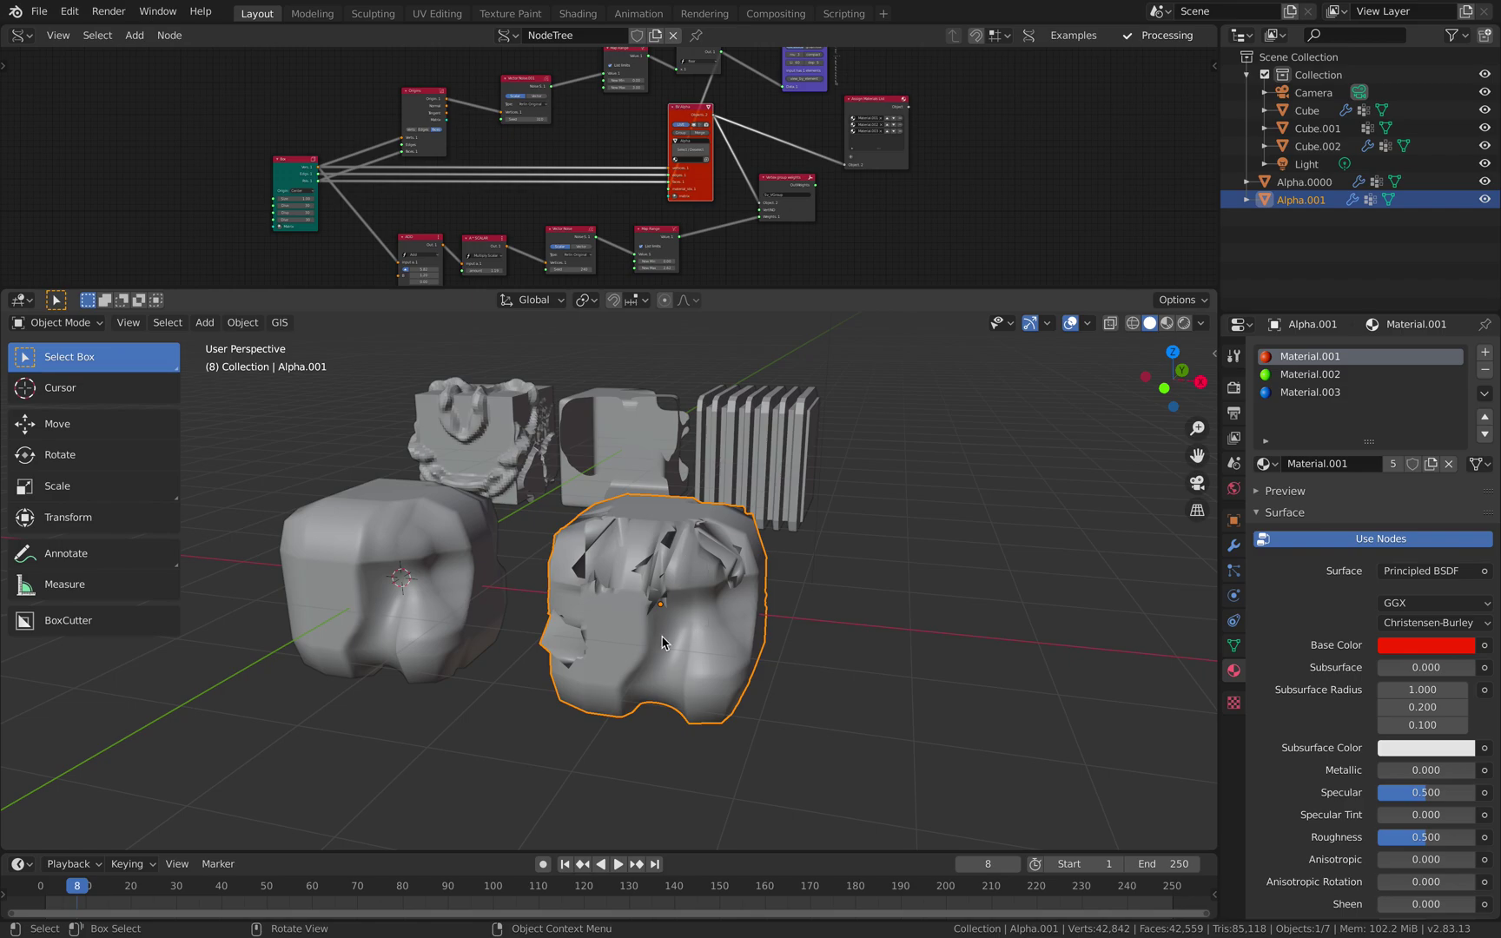
middle_click_drag(665, 644, 585, 612)
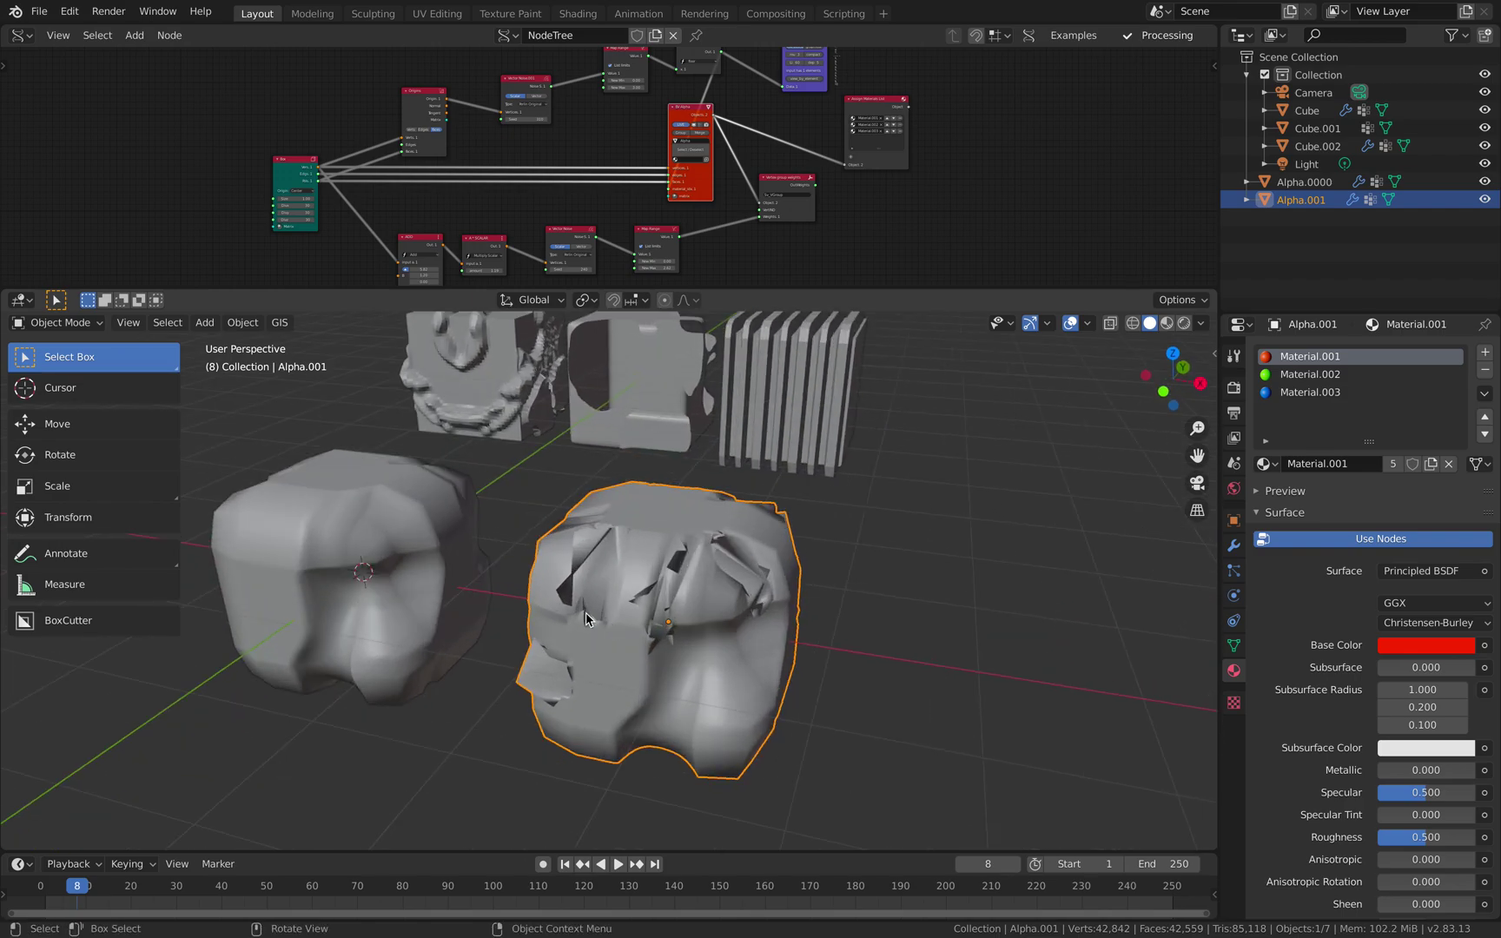
Set the 3D viewport to material preview shading and enlarge the node editor so the whole node tree is in view
left_click(85, 328)
left_click(1165, 324)
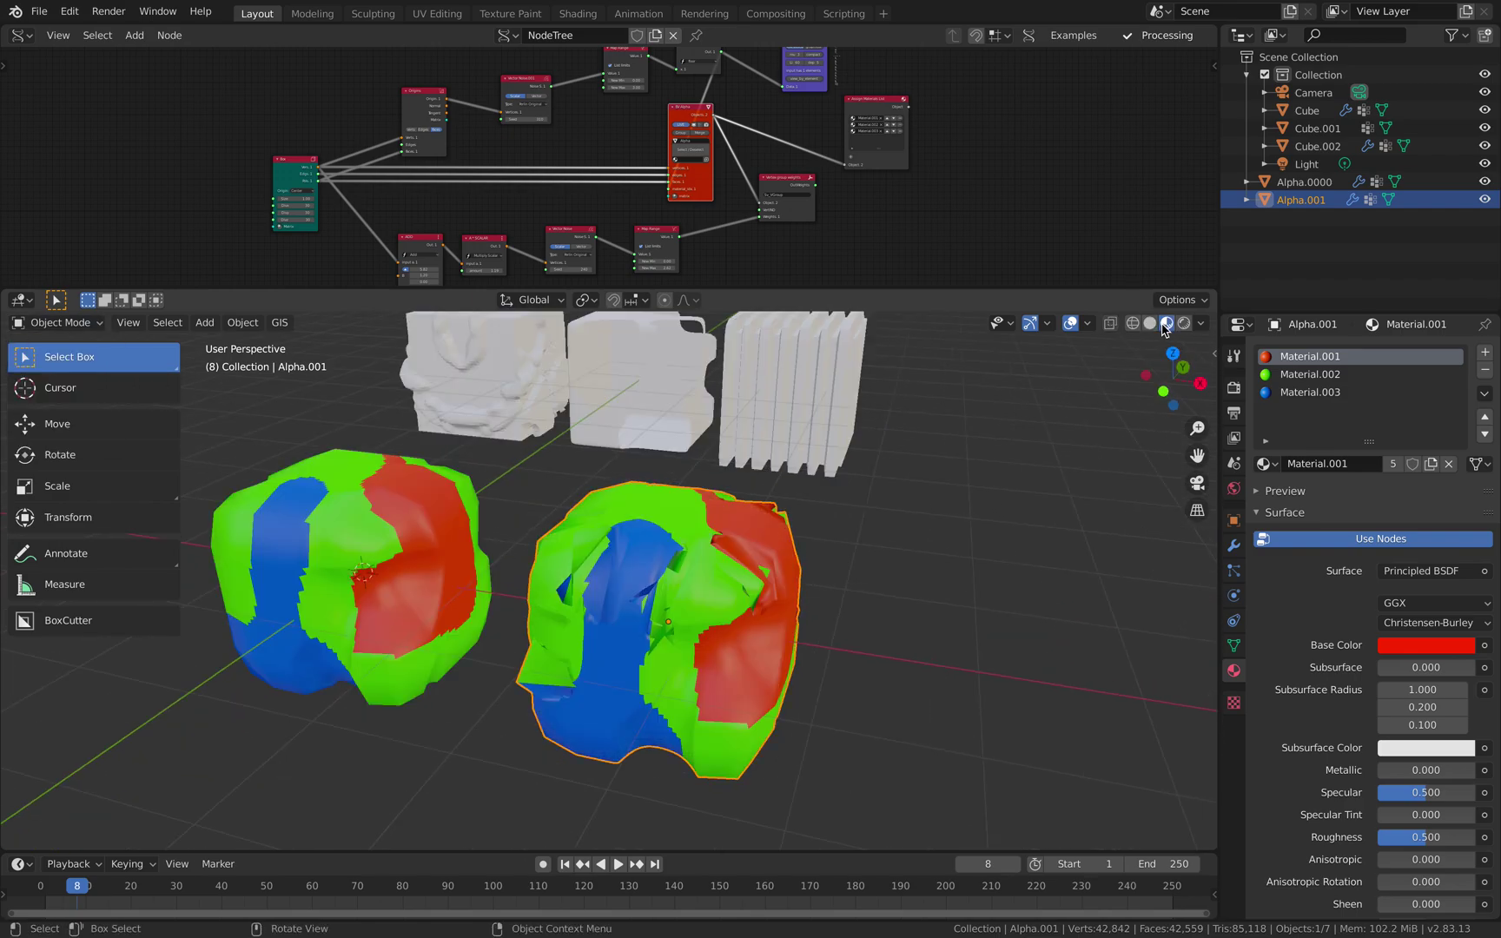
middle_click_drag(1086, 435, 740, 496)
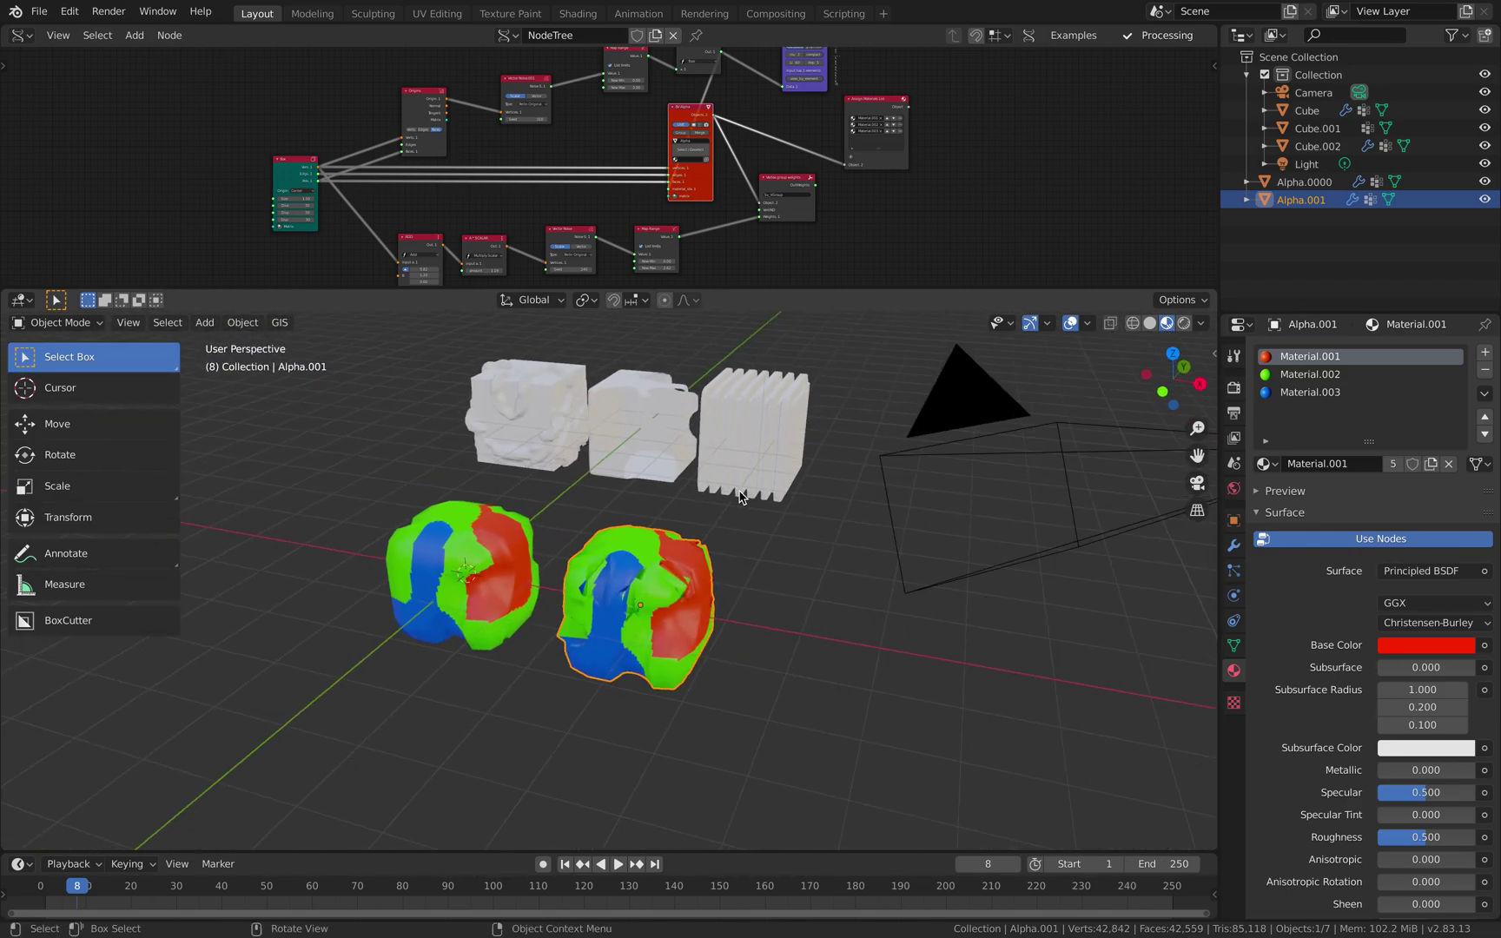
left_click_drag(808, 289, 809, 382)
middle_click_drag(817, 325, 830, 353)
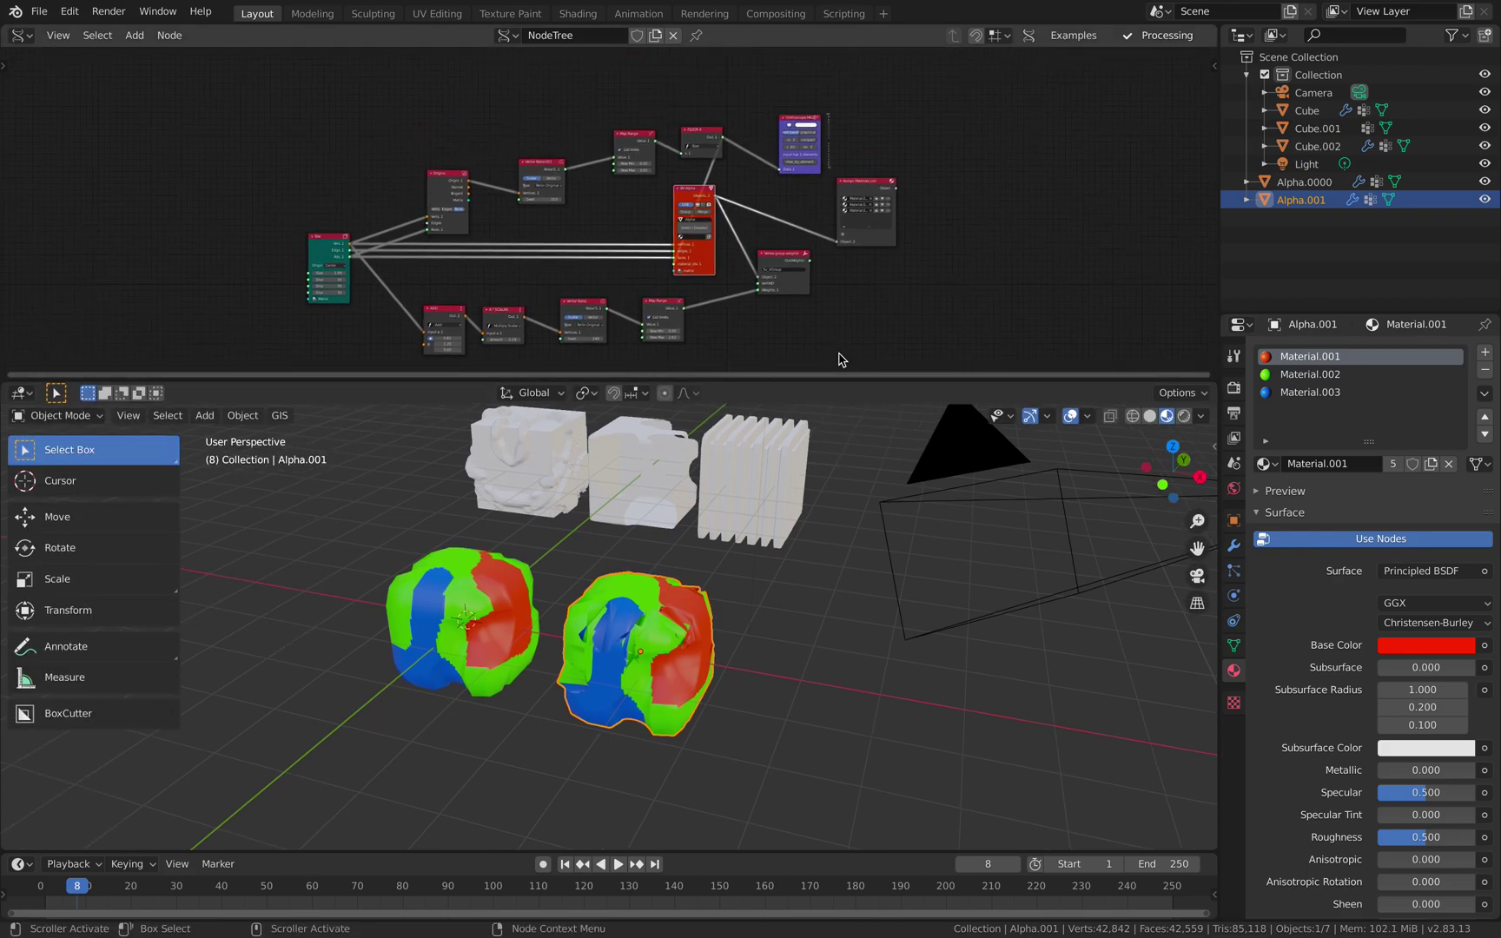